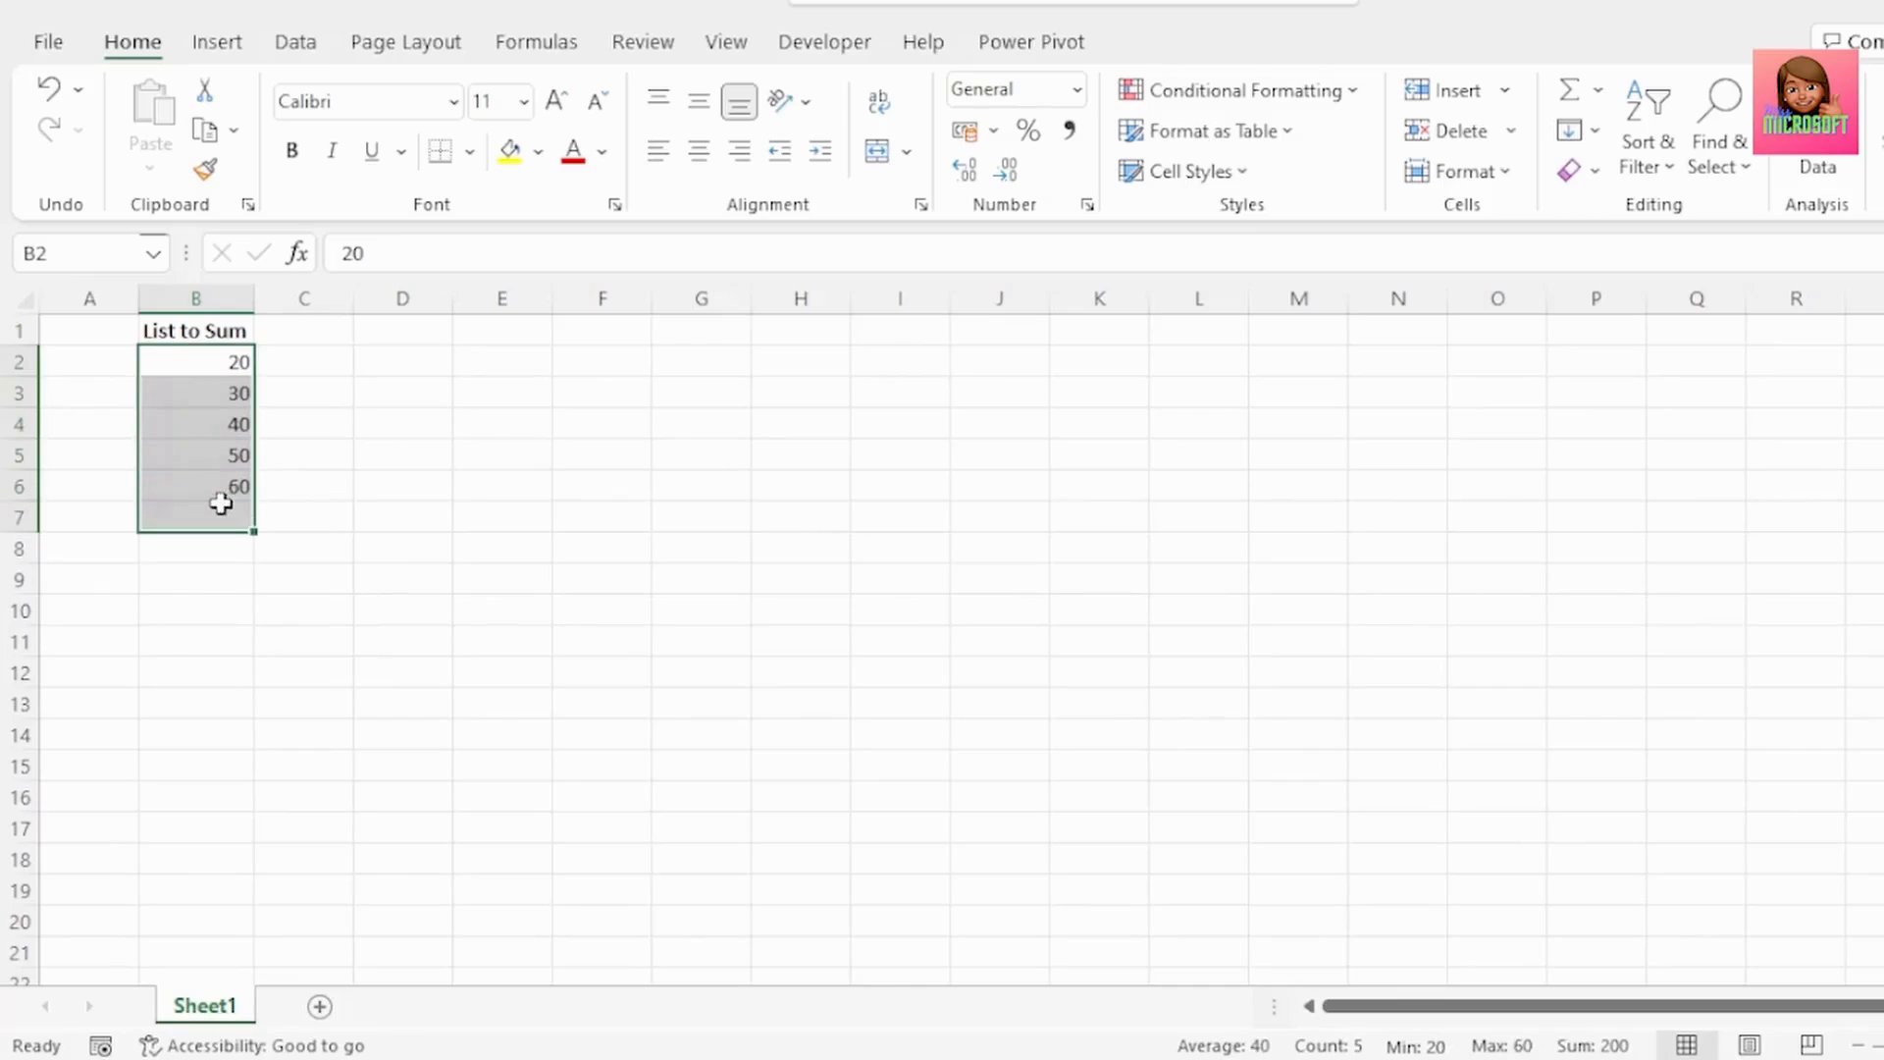
# - Total the values in B2:B6 in cell B7 with AutoSum
pyautogui.click(203, 519)
pyautogui.hotkey('alt', '=')
pyautogui.press('Return')
pyautogui.click(203, 510)
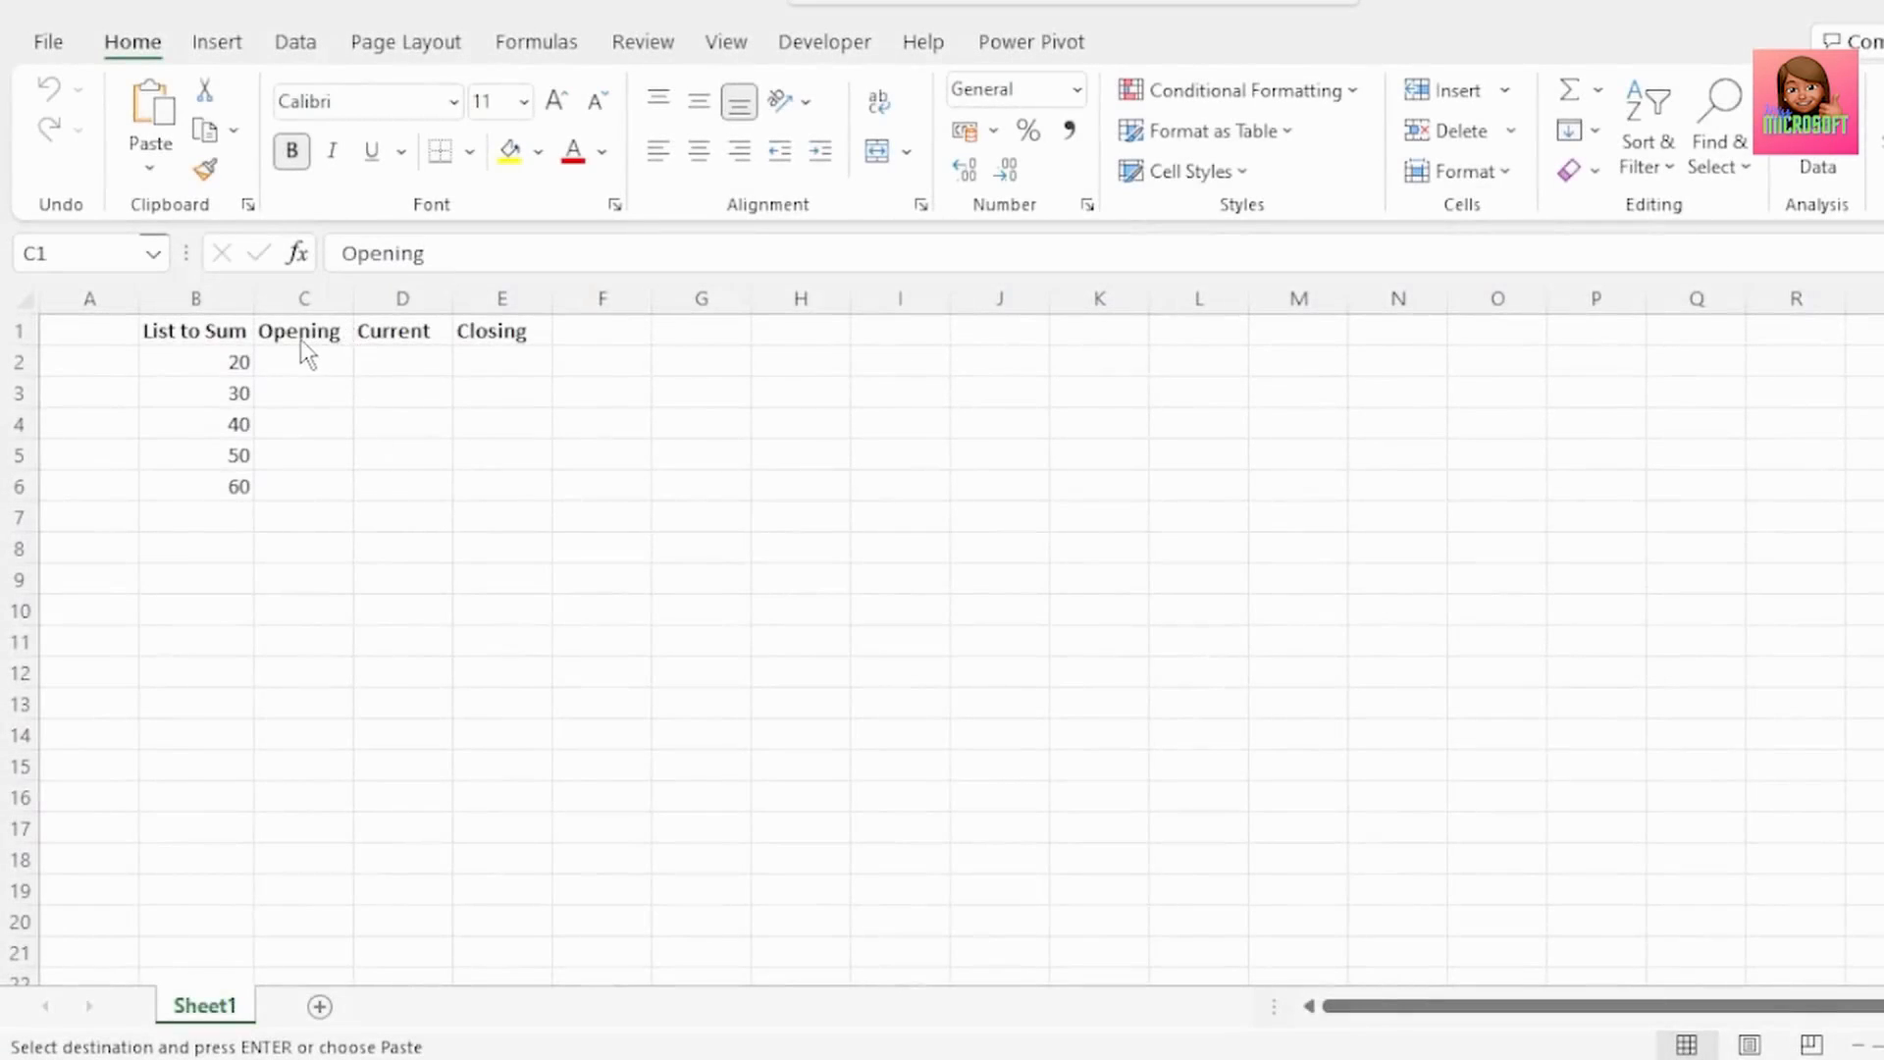
pyautogui.click(299, 334)
pyautogui.click(391, 334)
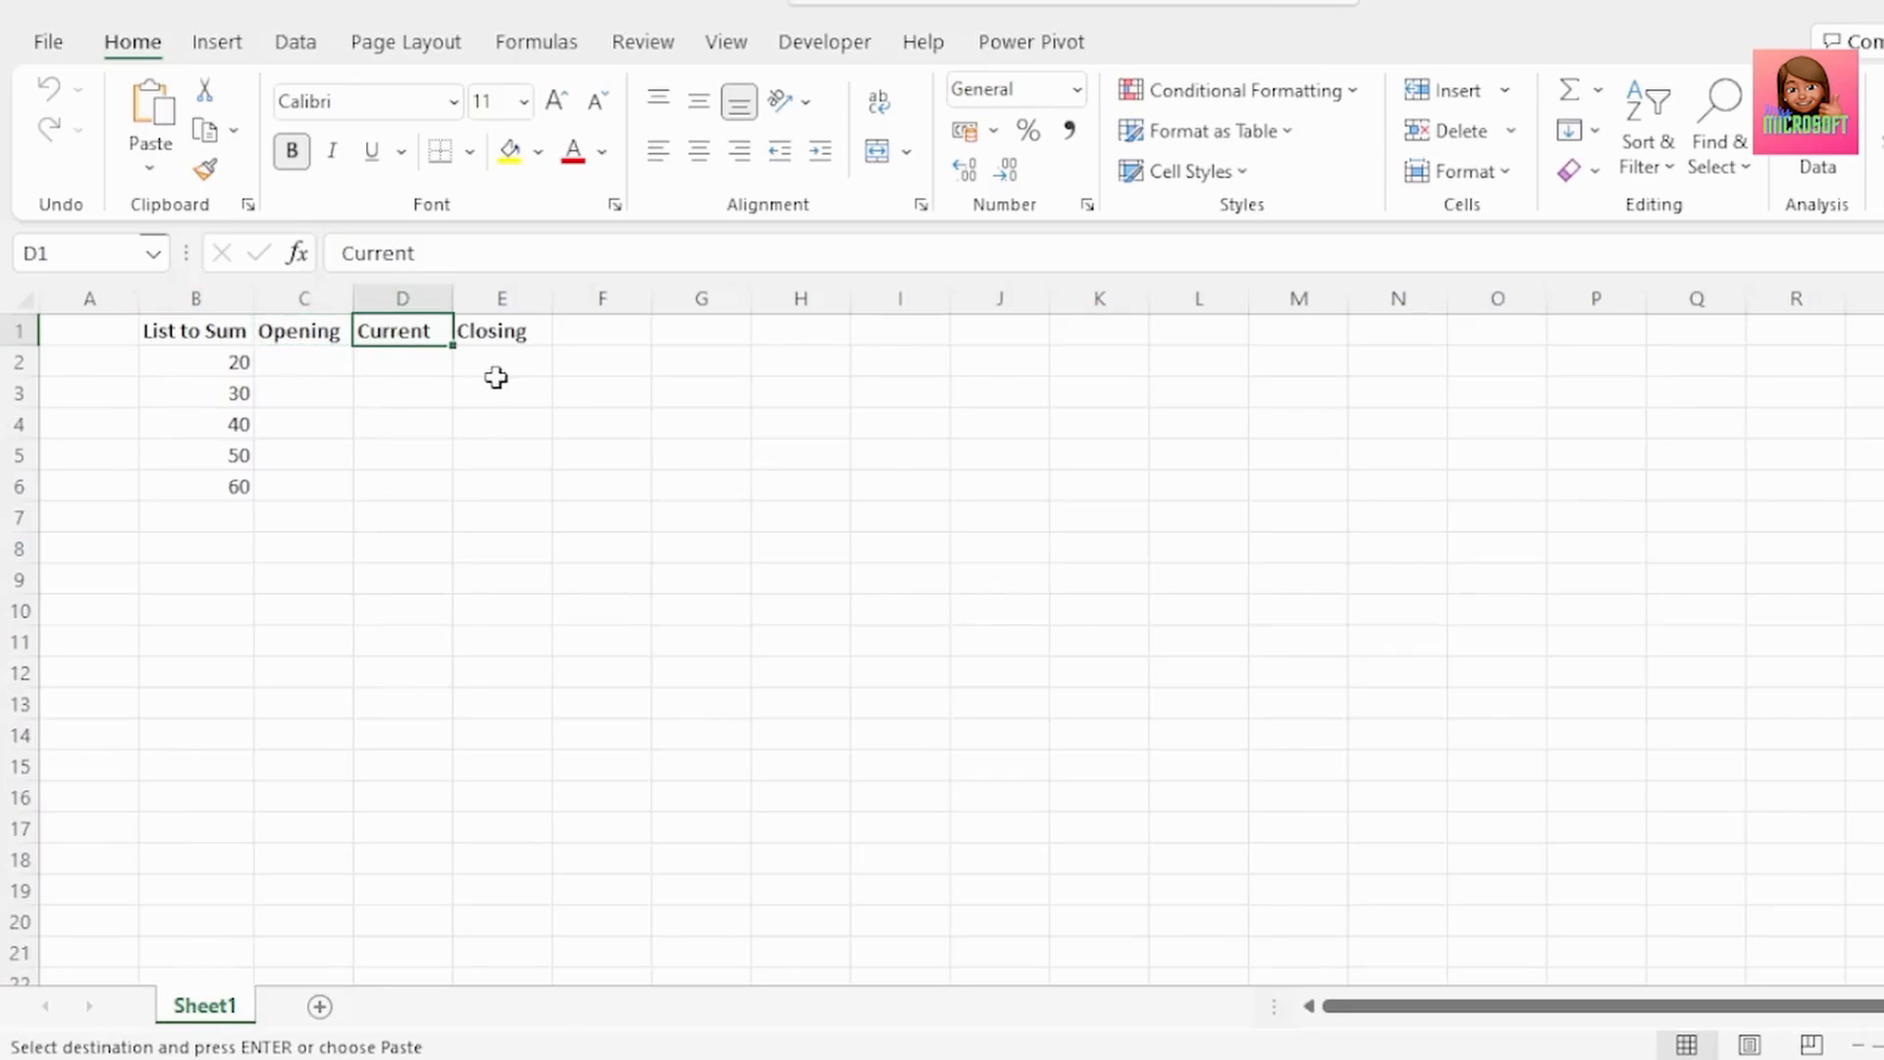
pyautogui.click(512, 338)
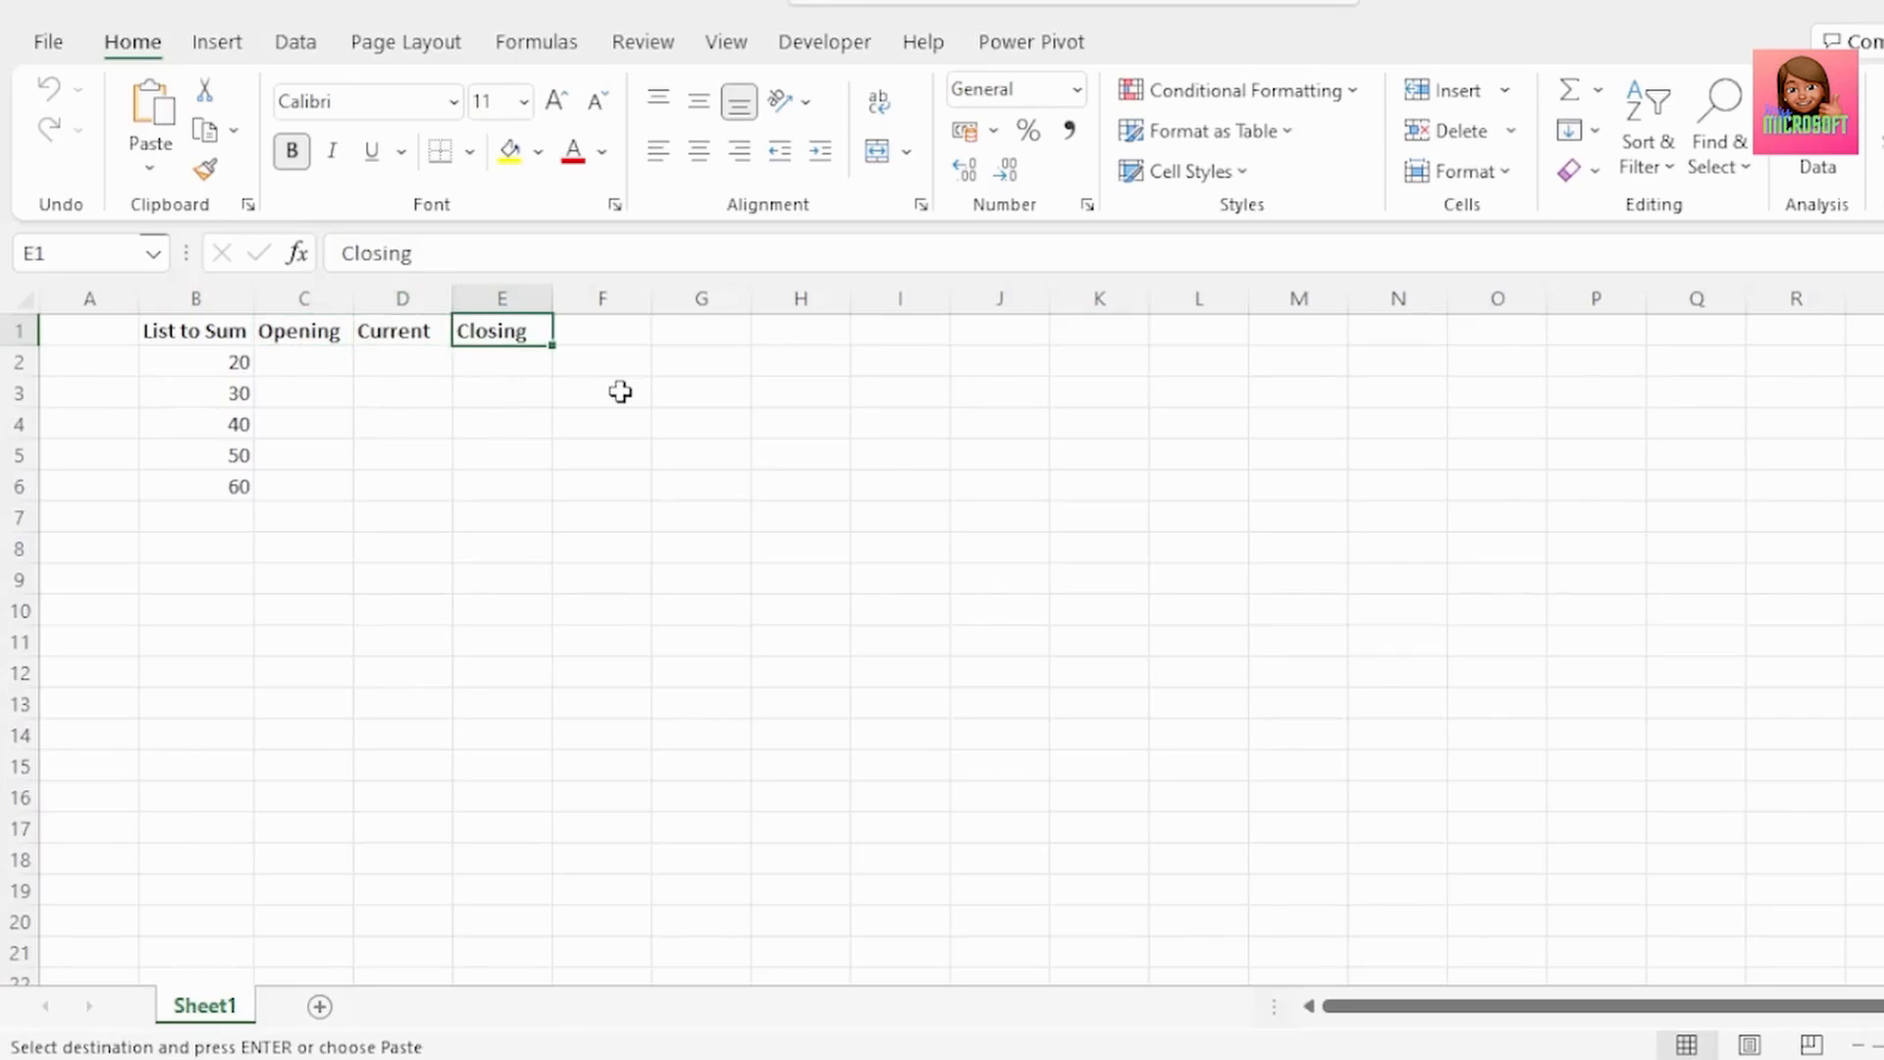
# - Insert a row above the first list value and fill it with the label Start in A2 and 0 in B2
pyautogui.rightClick(23, 362)
pyautogui.click(116, 673)
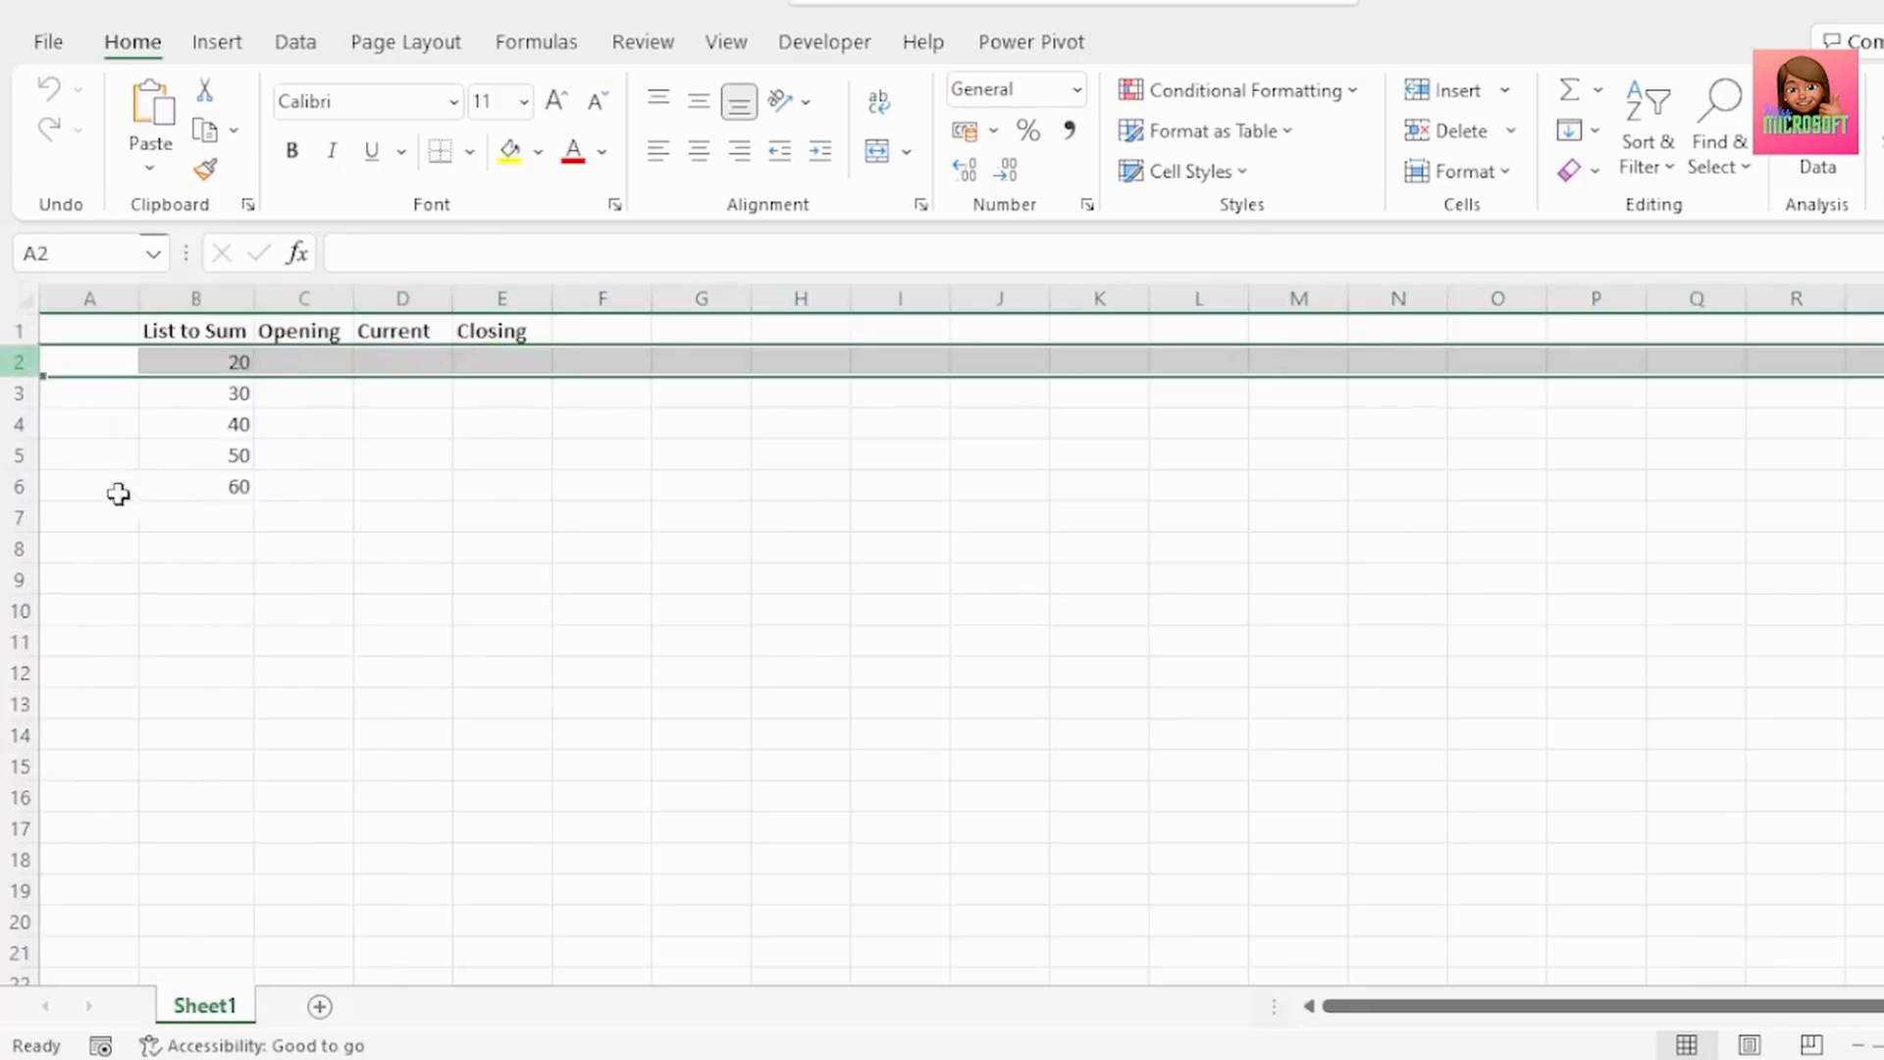
pyautogui.click(98, 365)
pyautogui.write('S')
pyautogui.press('capslock')
pyautogui.write('tart')
pyautogui.press('Tab')
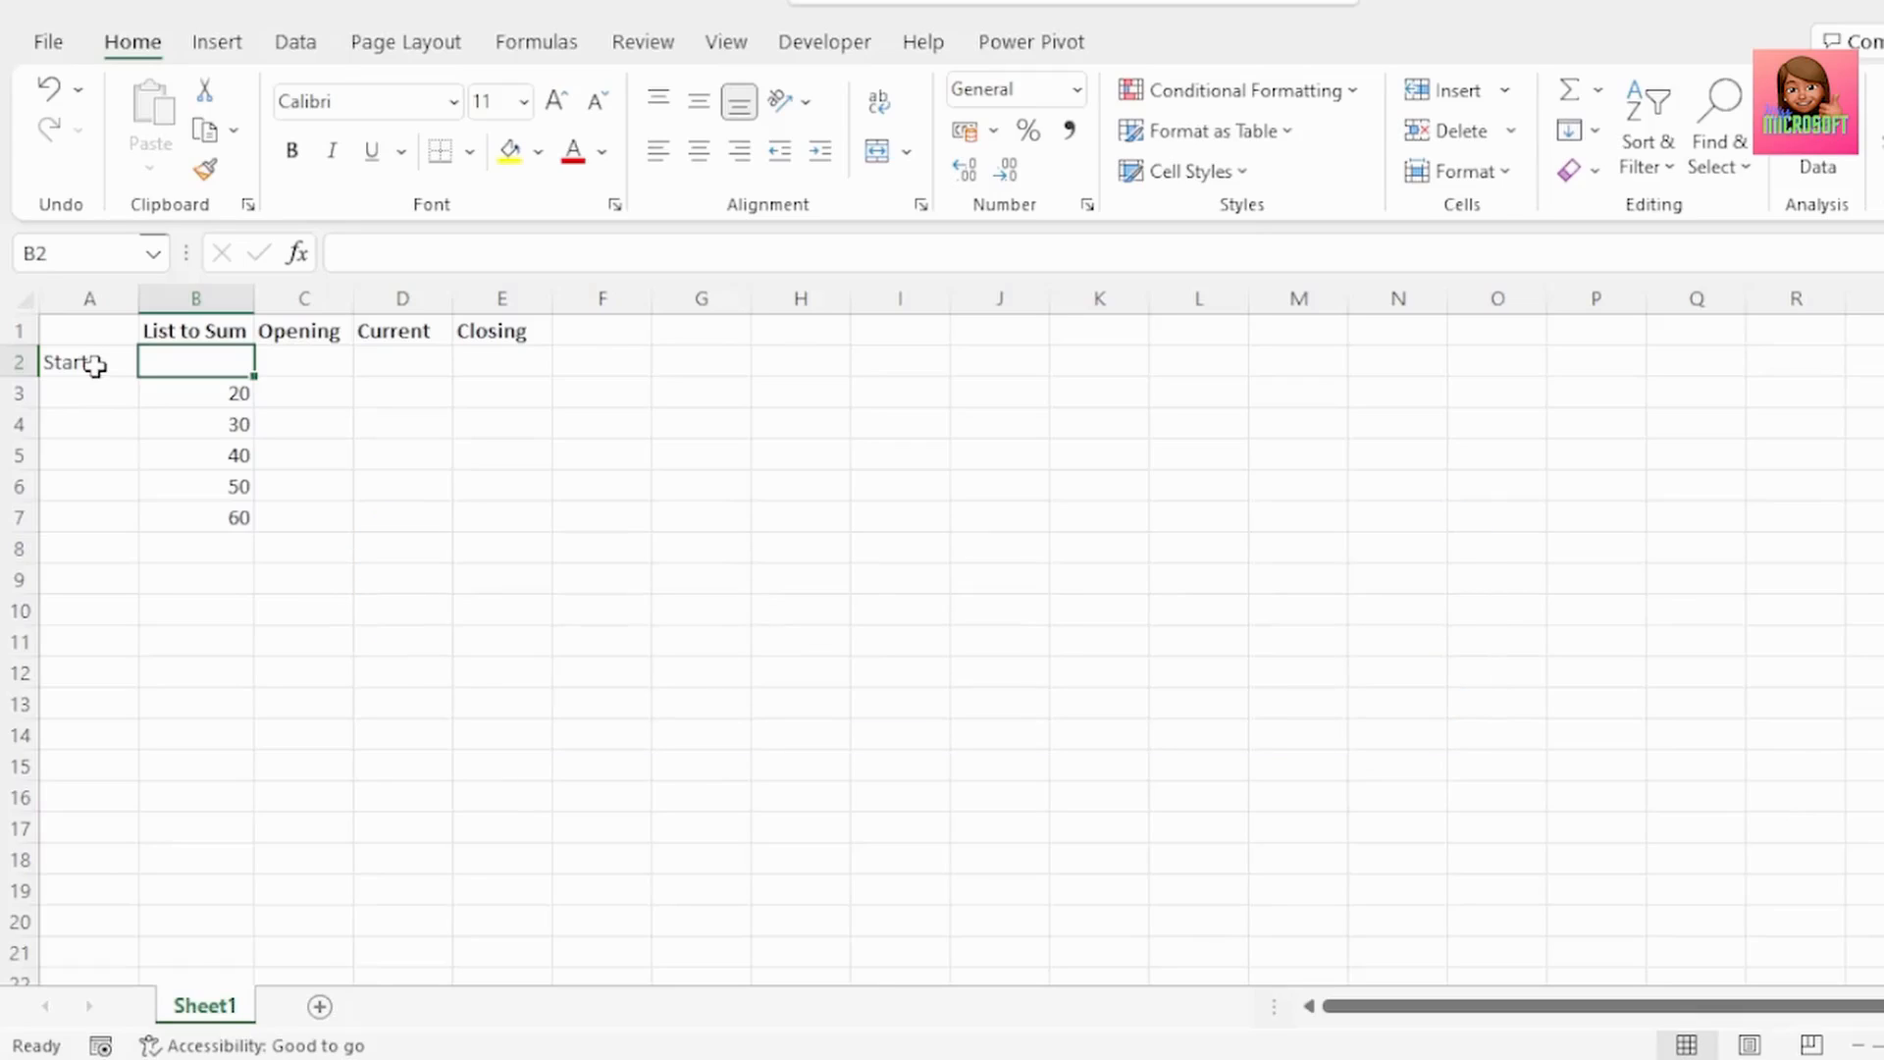
pyautogui.write('0')
pyautogui.press('Tab')
# - Enter the formula =B2 in D2 under Current and fill it down to D7
pyautogui.click(401, 334)
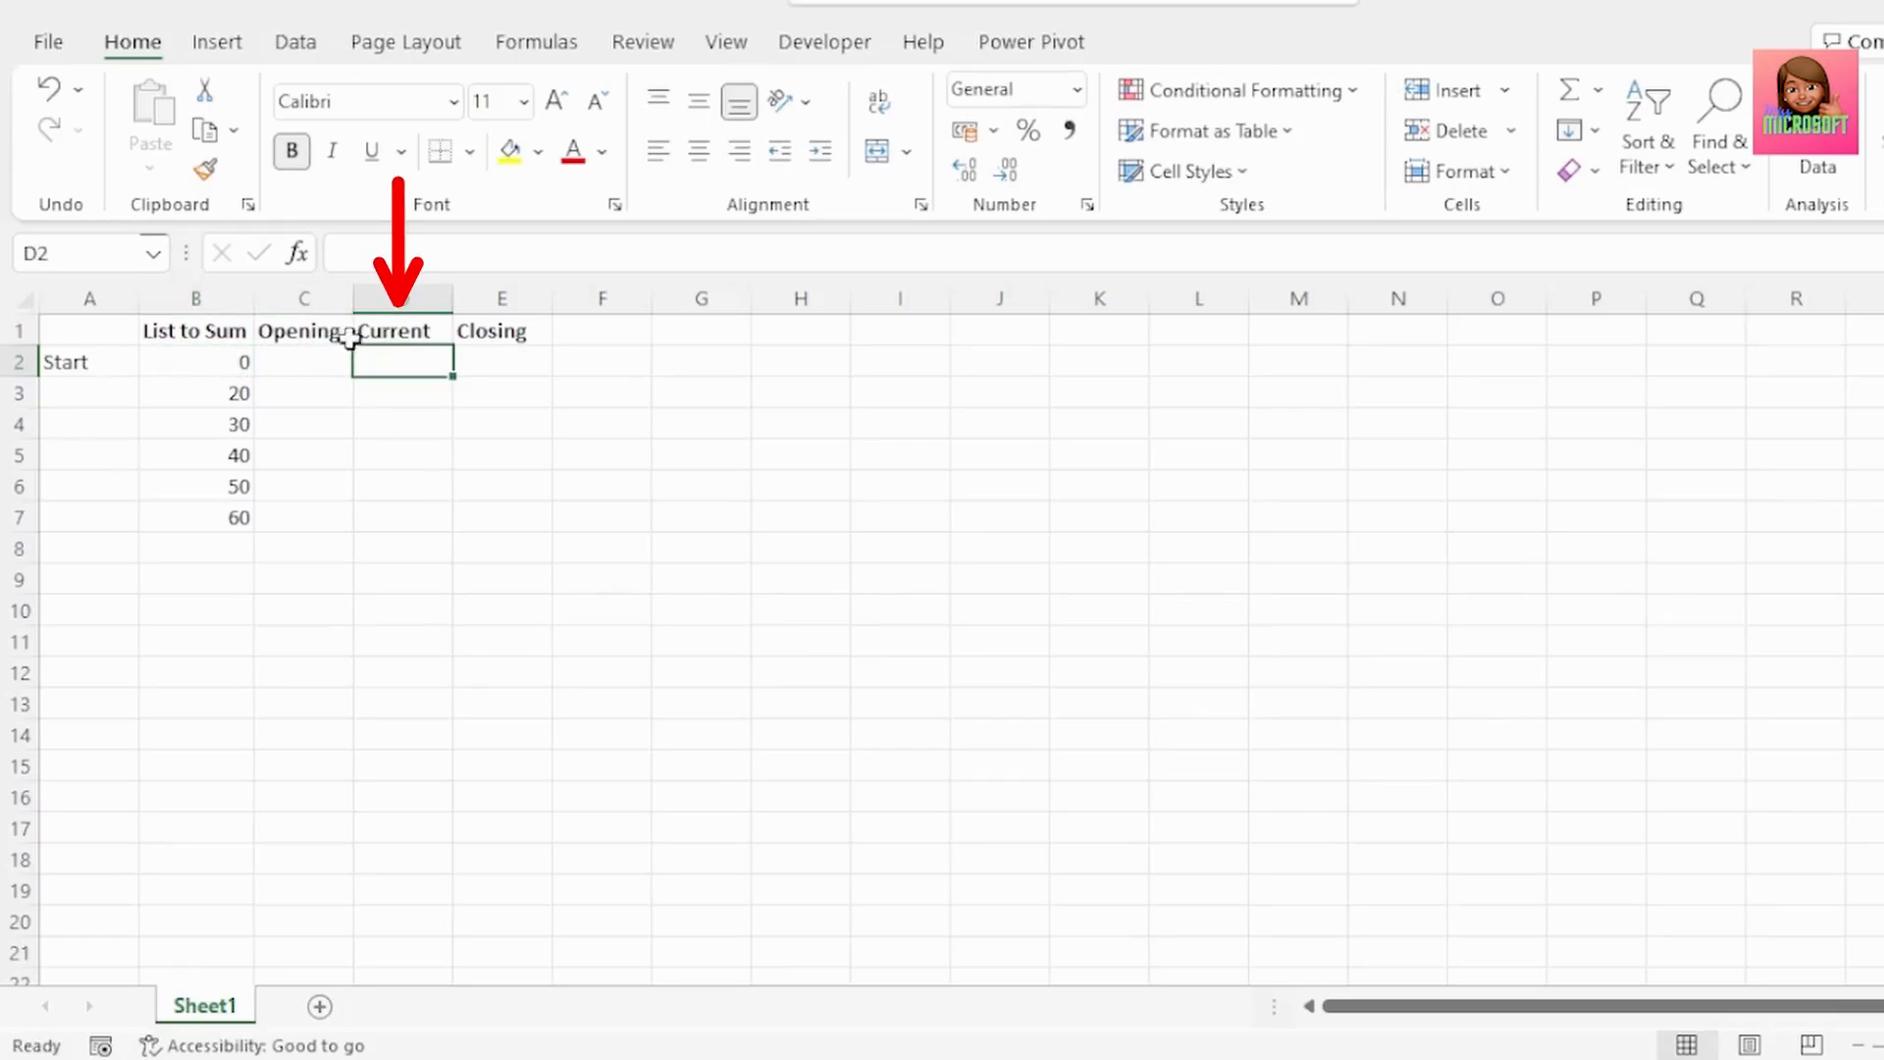
pyautogui.press('Left')
pyautogui.press('Left')
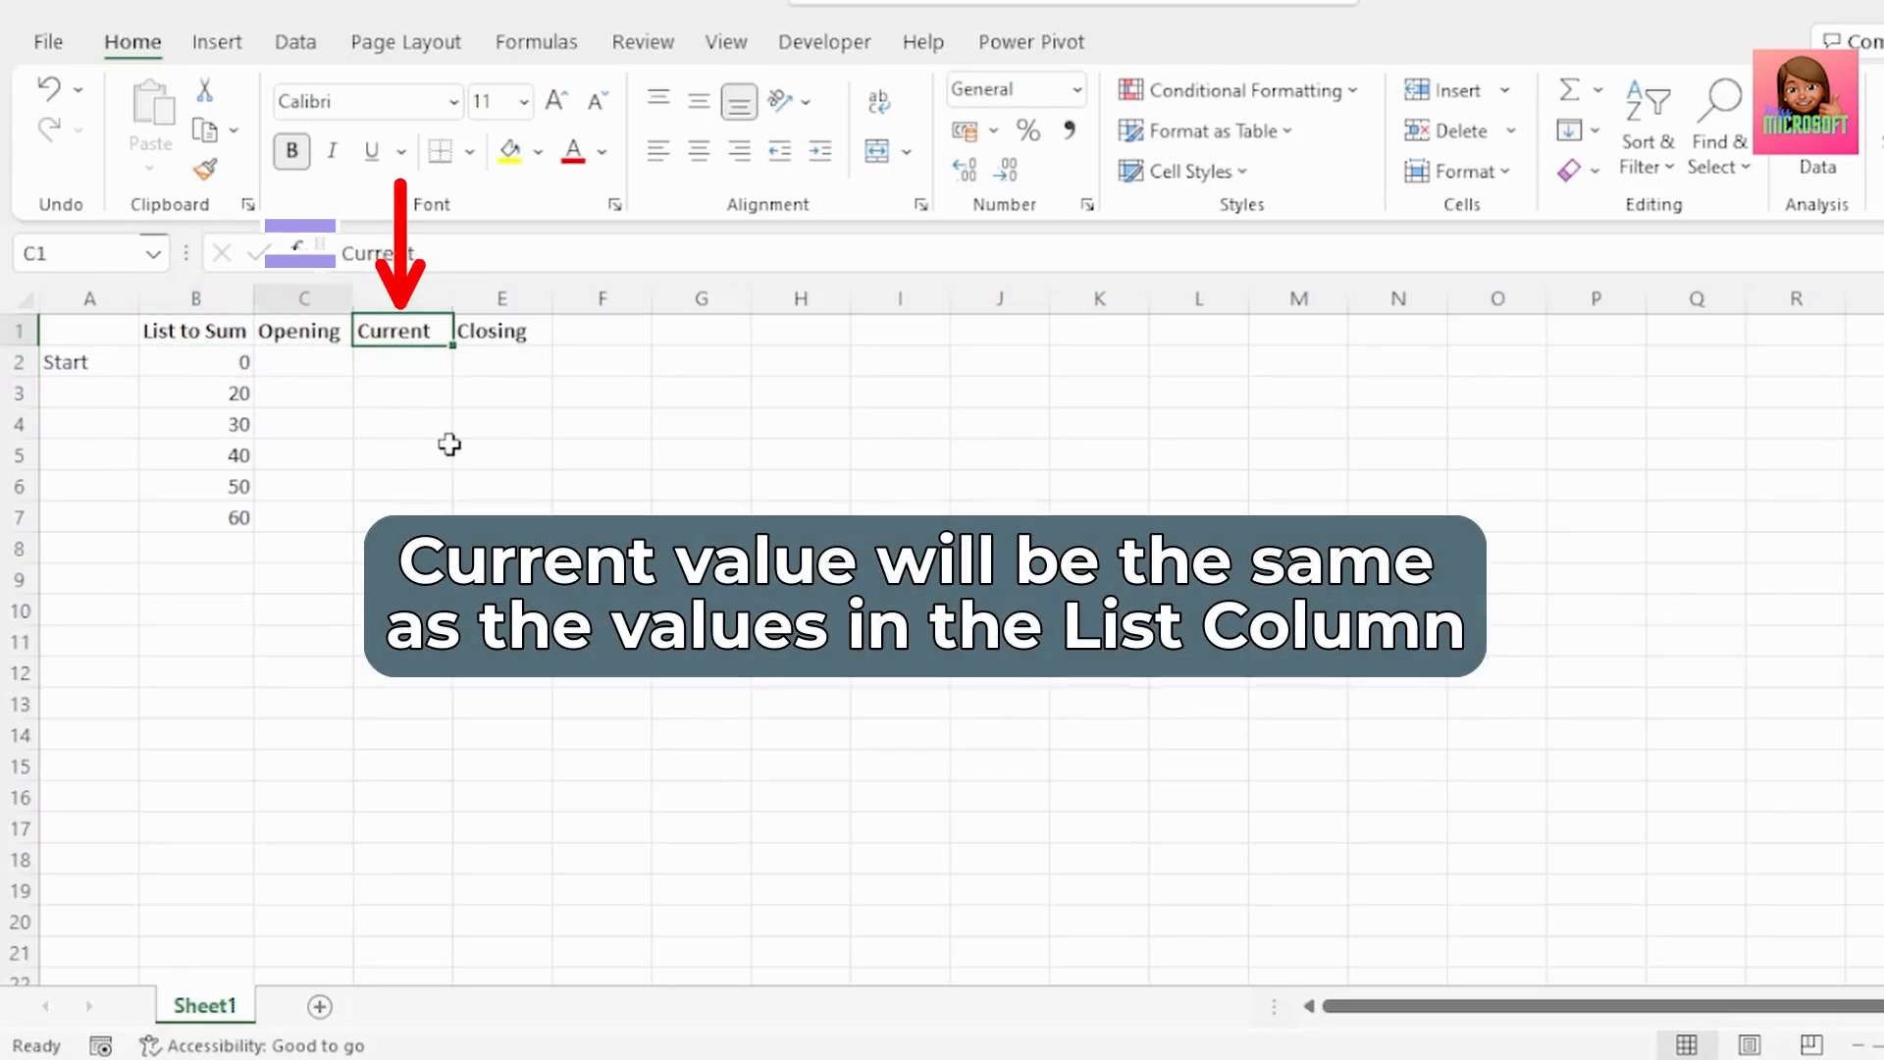
pyautogui.press('Right')
pyautogui.press('Right')
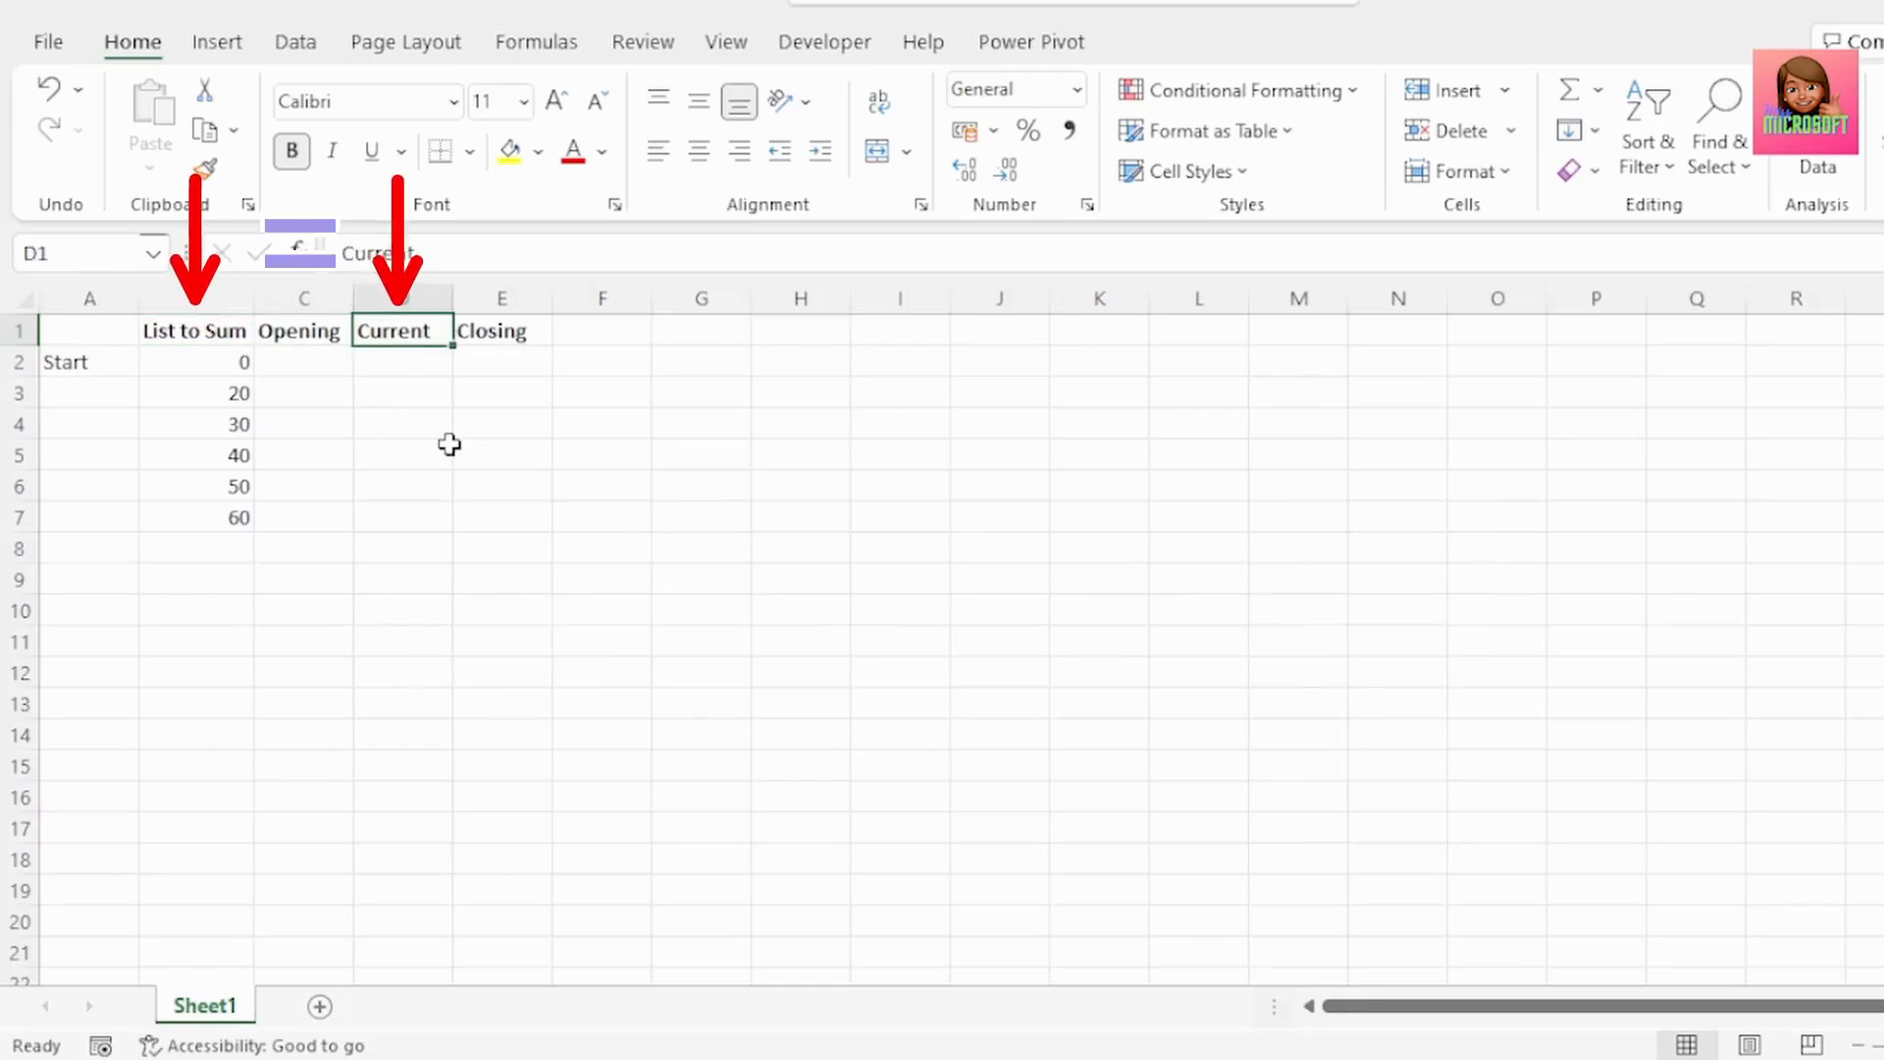
pyautogui.press('Down')
pyautogui.write('=')
pyautogui.press('Left')
pyautogui.press('Left')
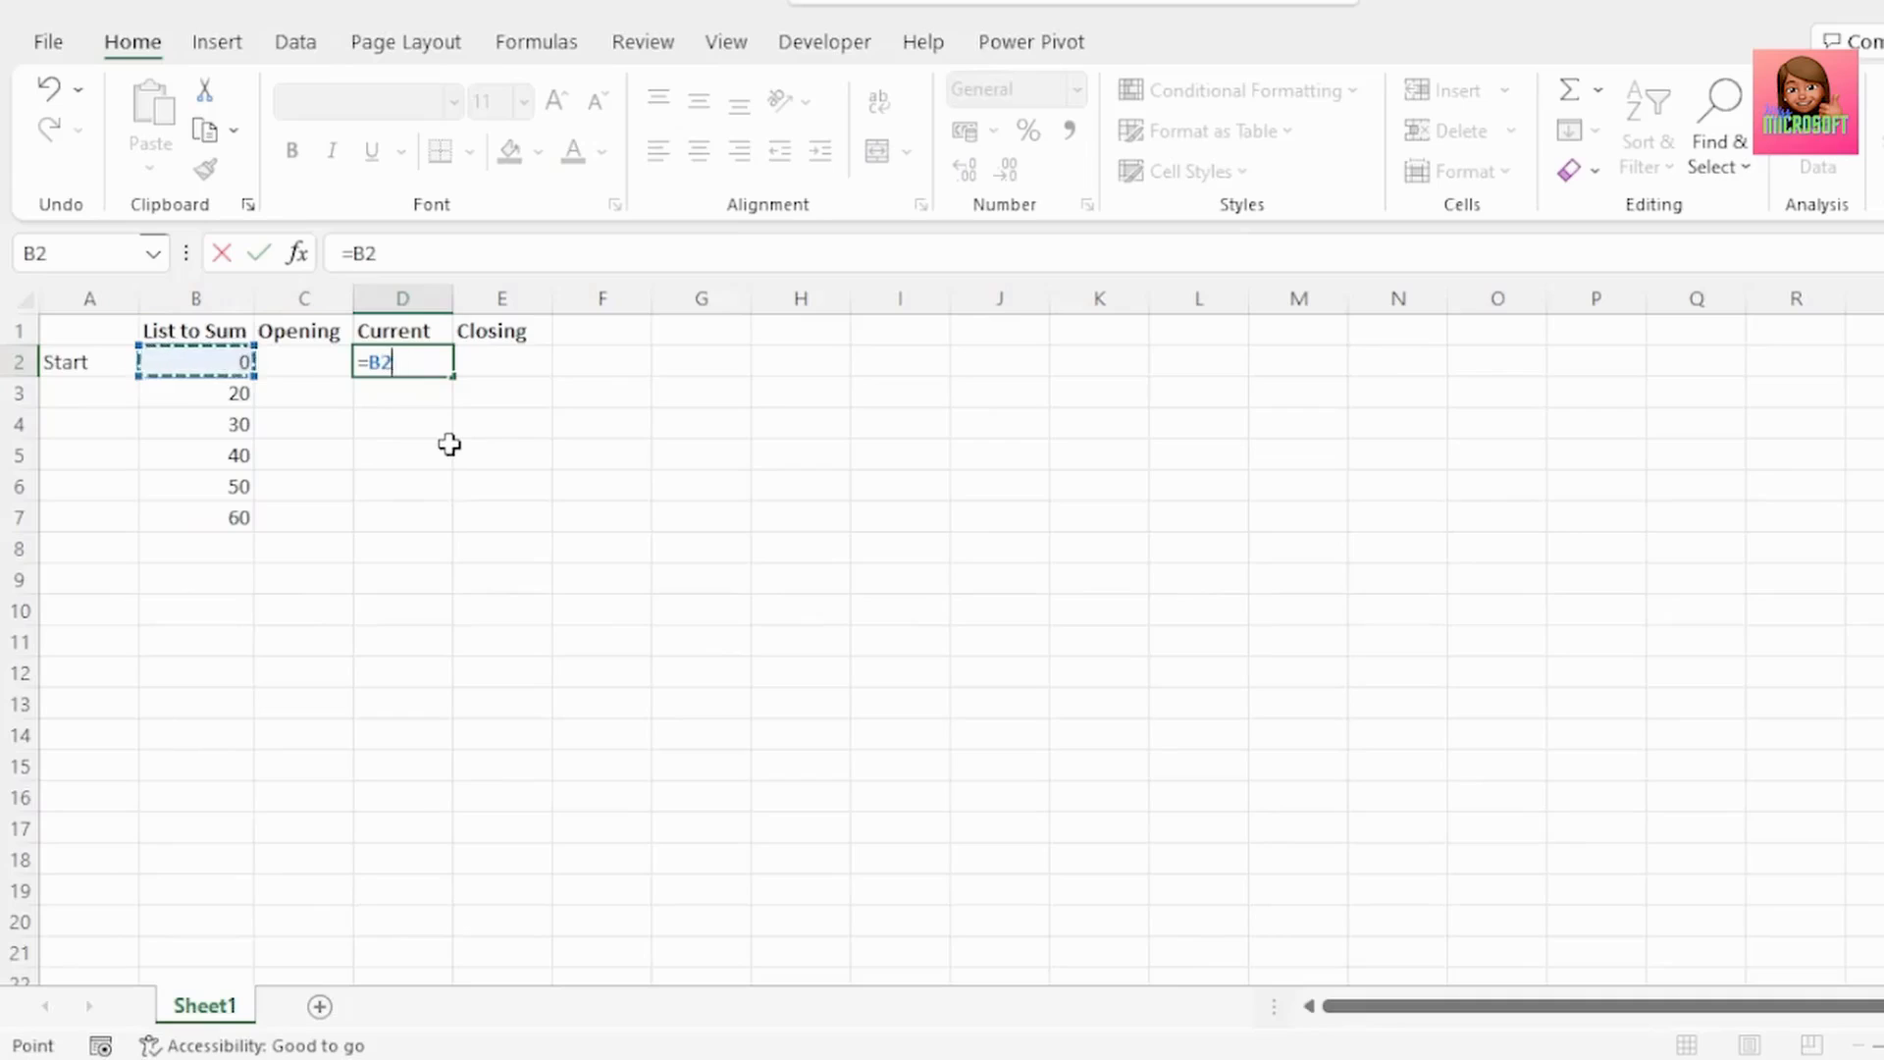
pyautogui.press('Return')
pyautogui.click(447, 365)
pyautogui.moveTo(452, 377); pyautogui.dragTo(467, 520)
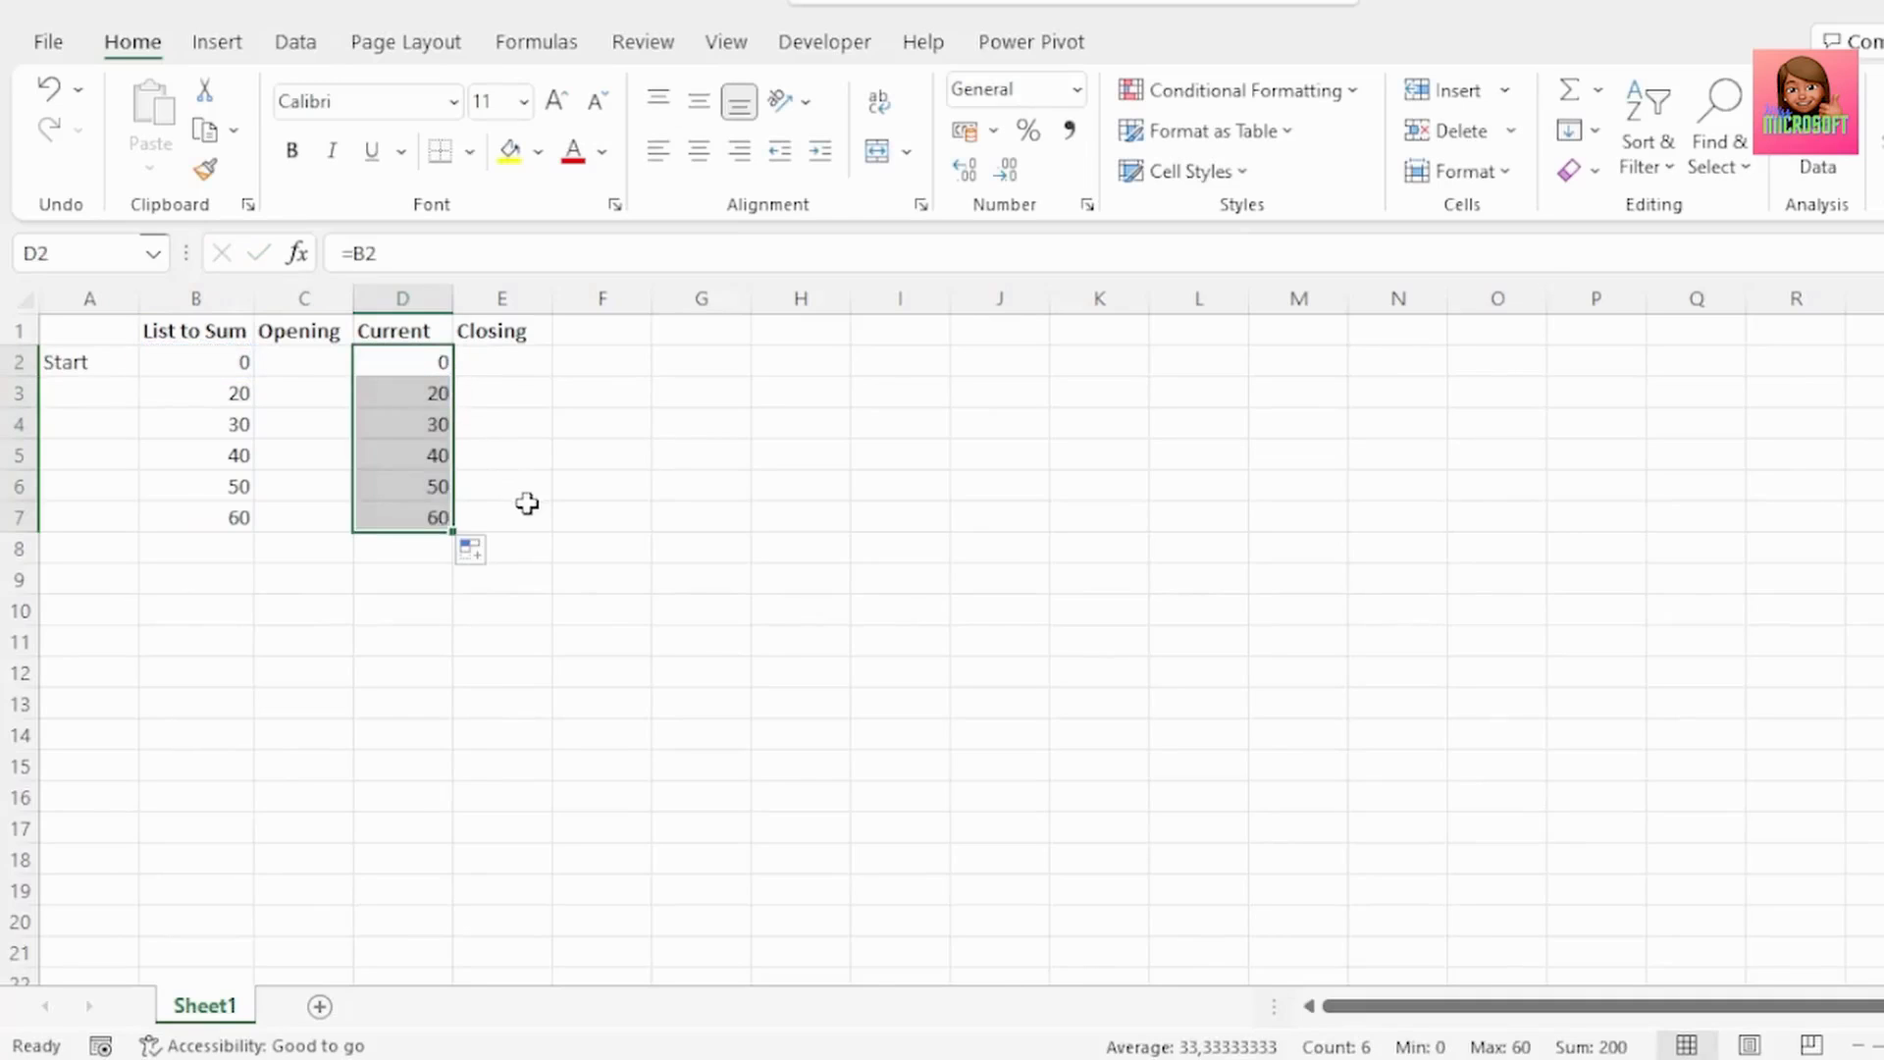
# - Enter the formula =C2+D2 in E2 under Closing and fill it down to E7
pyautogui.press('Right')
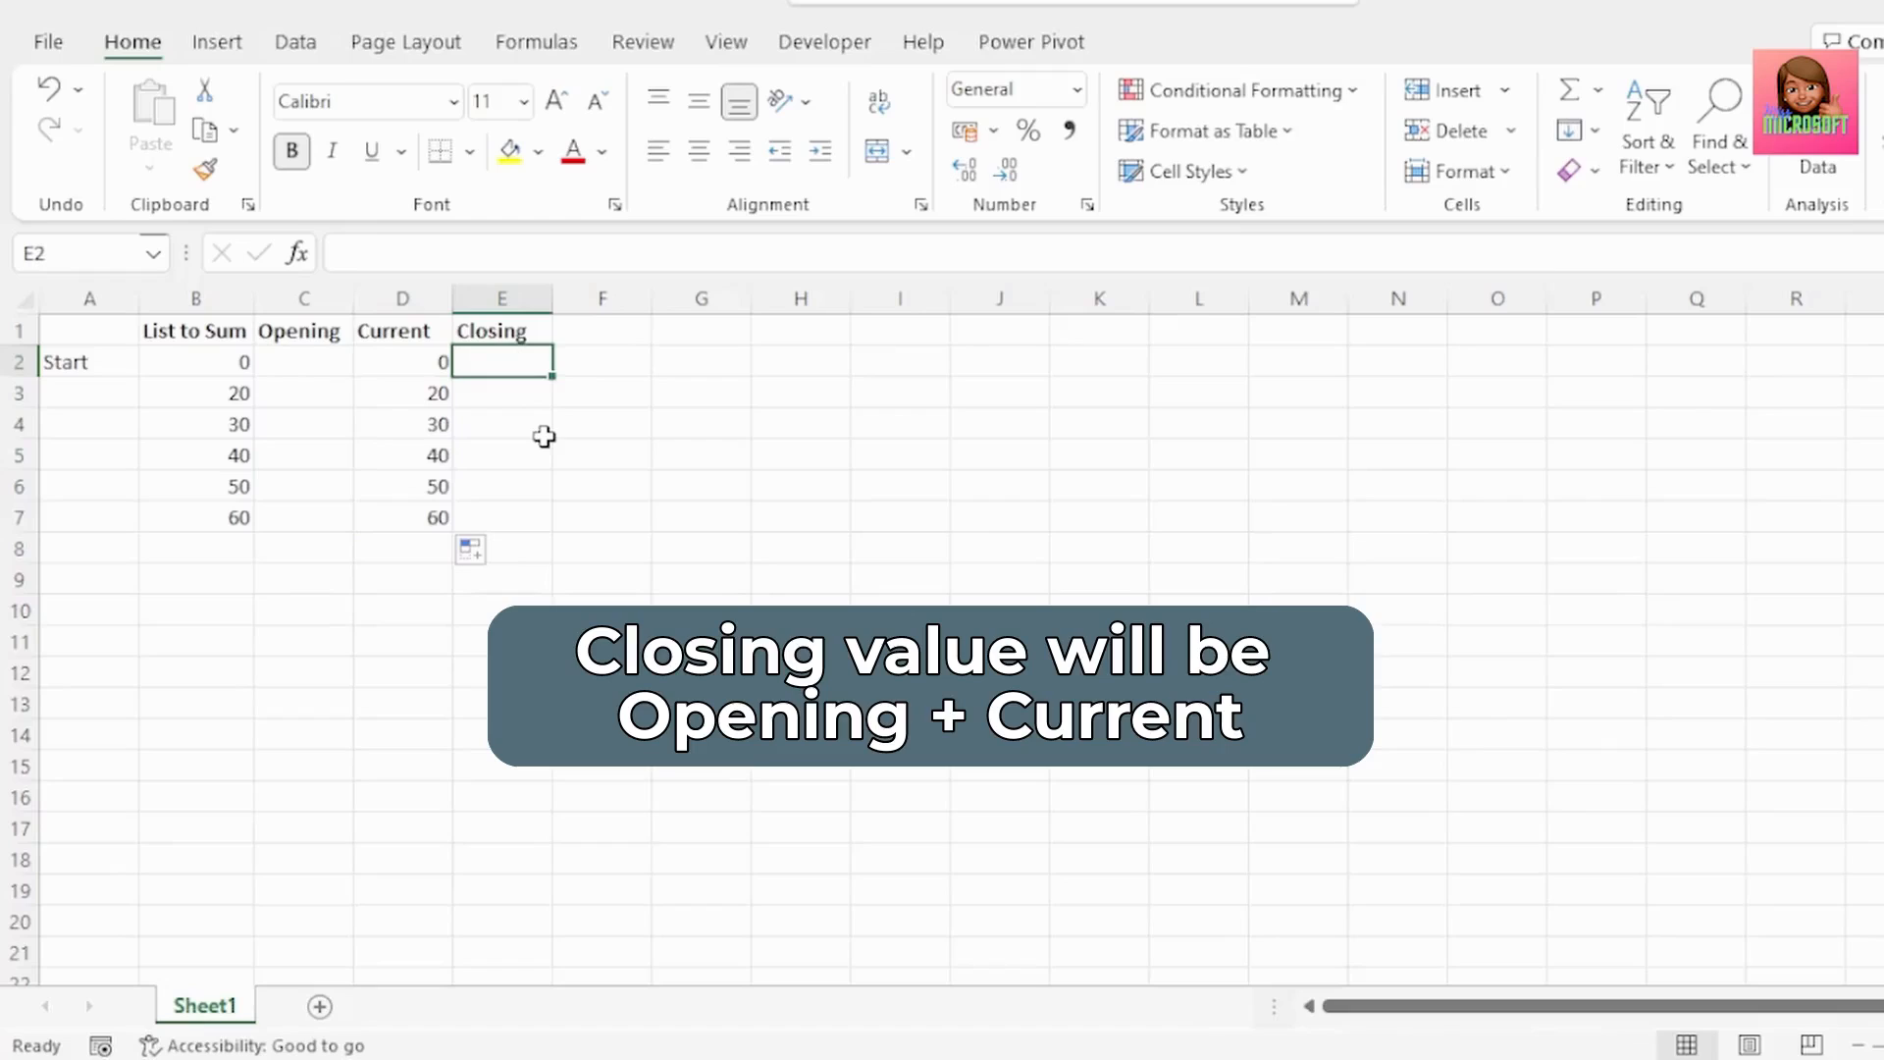
pyautogui.write('=')
pyautogui.press('Left')
pyautogui.press('Left')
pyautogui.write('+')
pyautogui.press('Left')
pyautogui.press('Return')
pyautogui.press('Up')
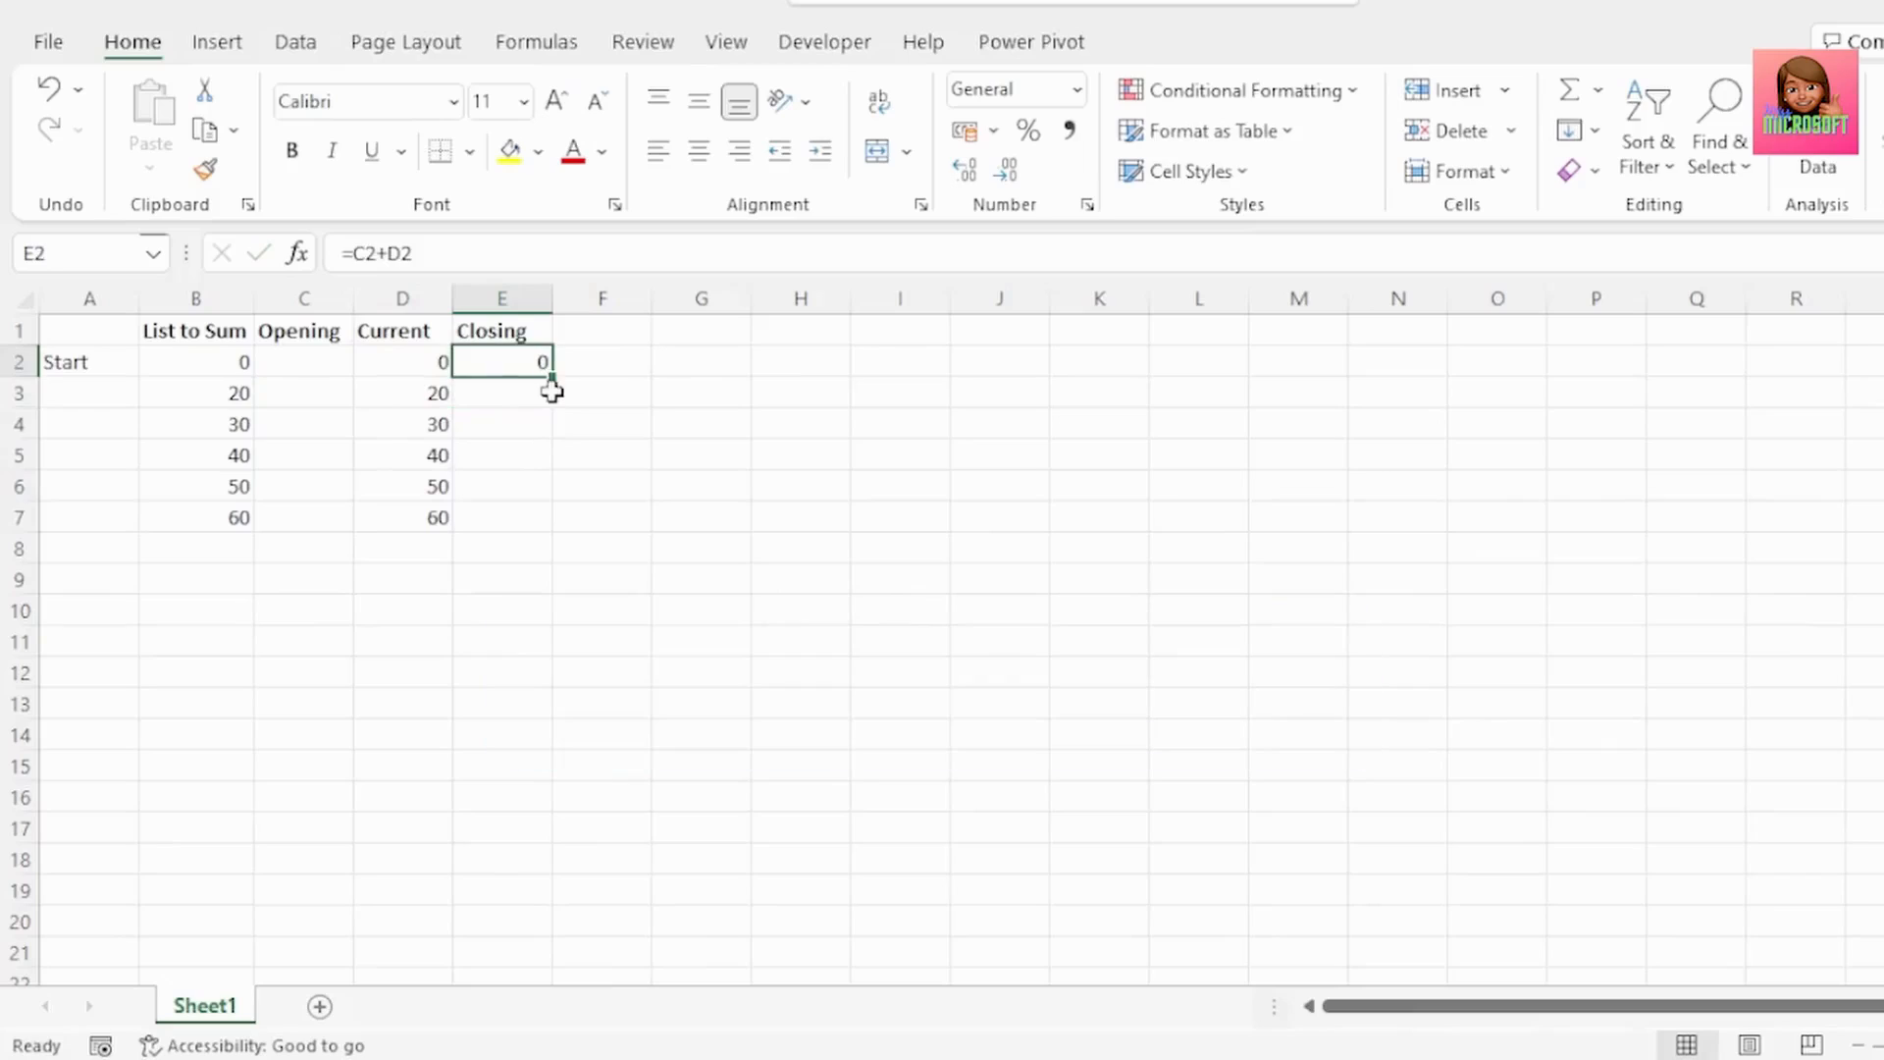
pyautogui.doubleClick(556, 379)
# - Enter the formula =E2 in C3 under Opening, fill it down to C7, and check the last Closing value
pyautogui.press('Left')
pyautogui.press('Left')
pyautogui.press('Down')
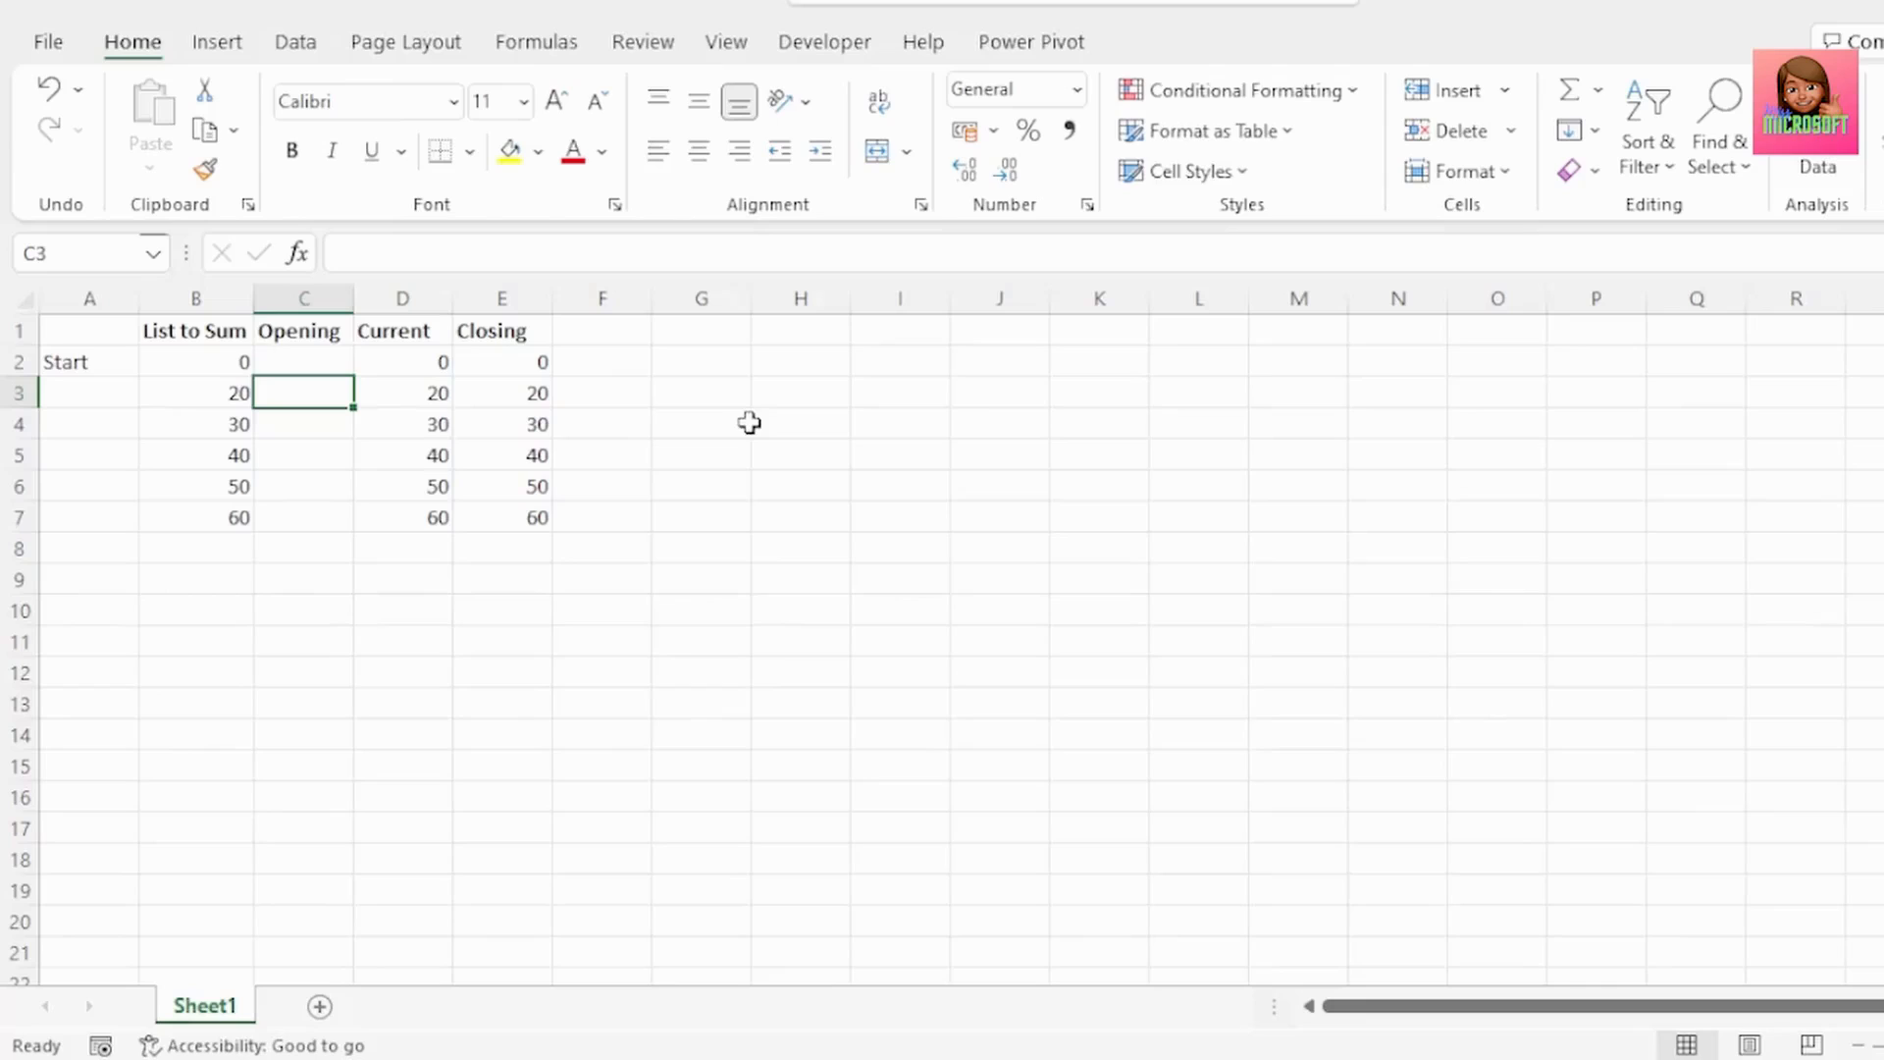
pyautogui.write('=')
pyautogui.press('Up')
pyautogui.press('Right')
pyautogui.press('Right')
pyautogui.press('Return')
pyautogui.press('Up')
pyautogui.doubleClick(356, 407)
pyautogui.hotkey('ctrl', 'Down')
pyautogui.press('Right')
pyautogui.press('Right')
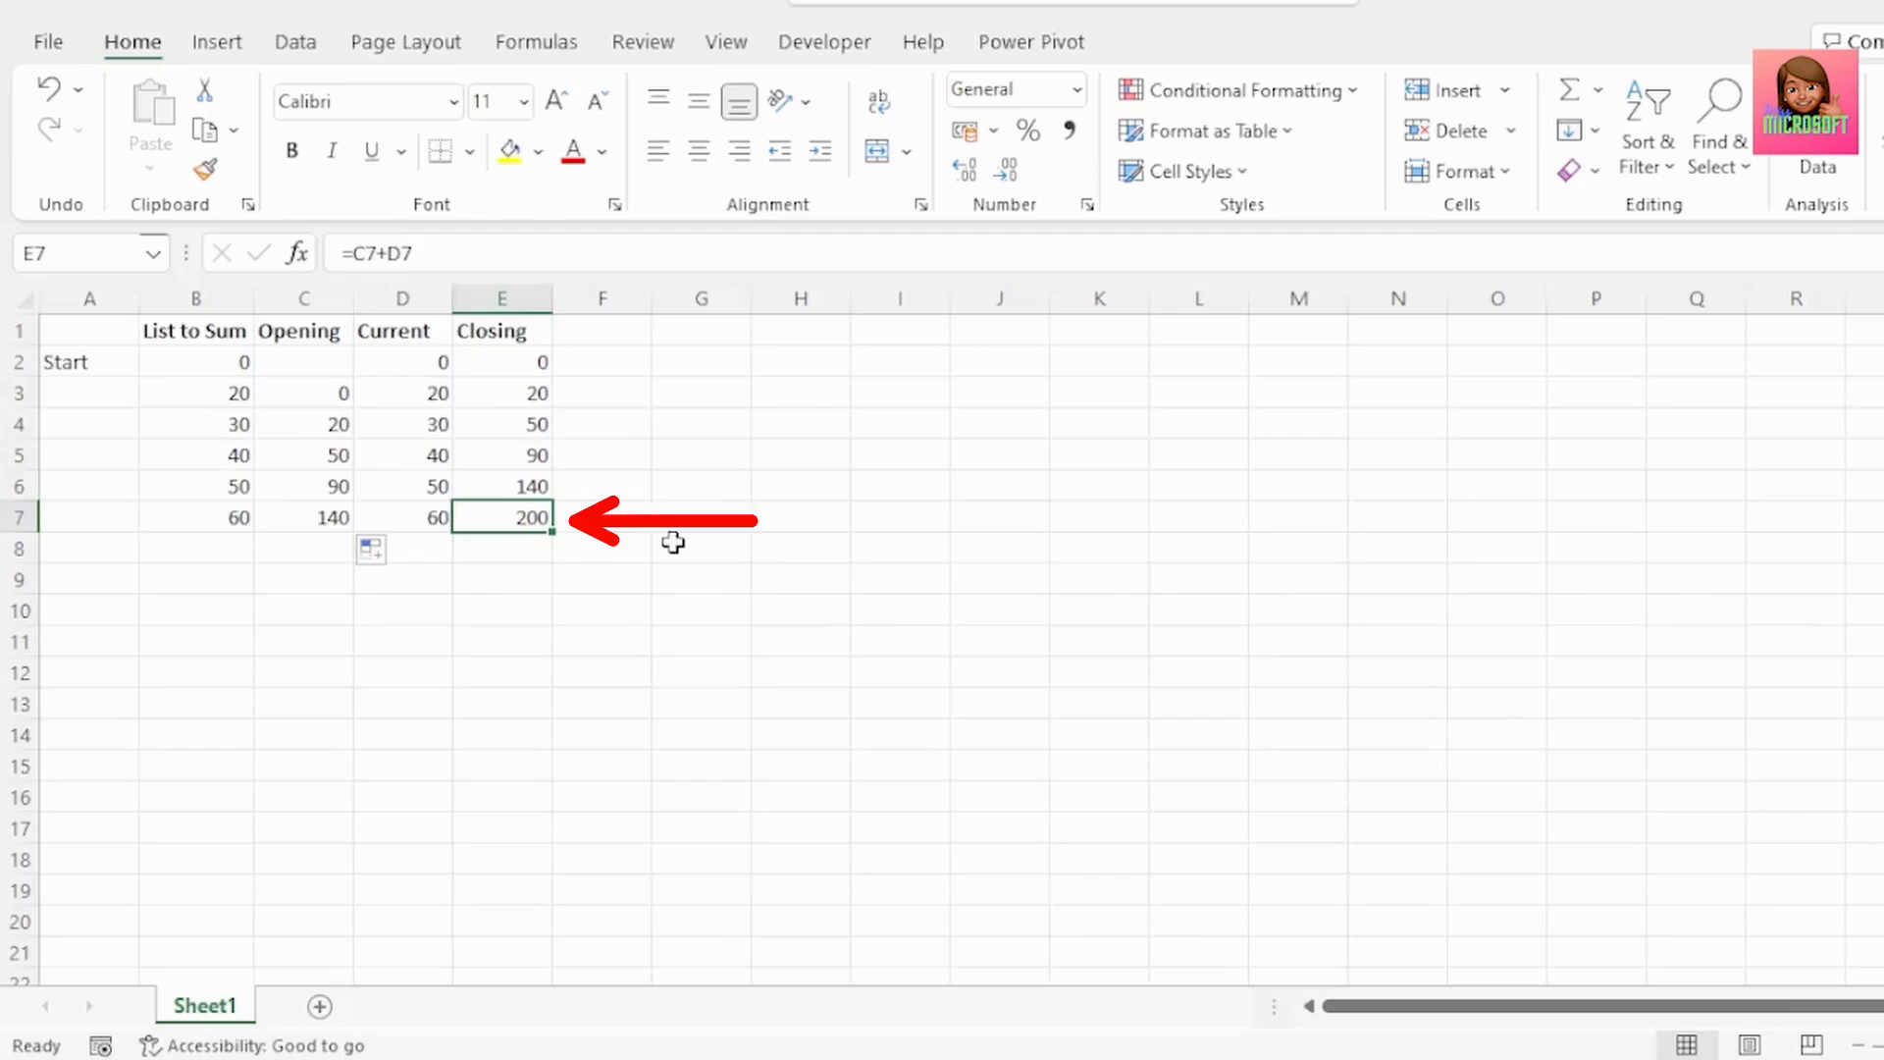
# - Enter 0 as the starting Opening value in C2
pyautogui.click(334, 369)
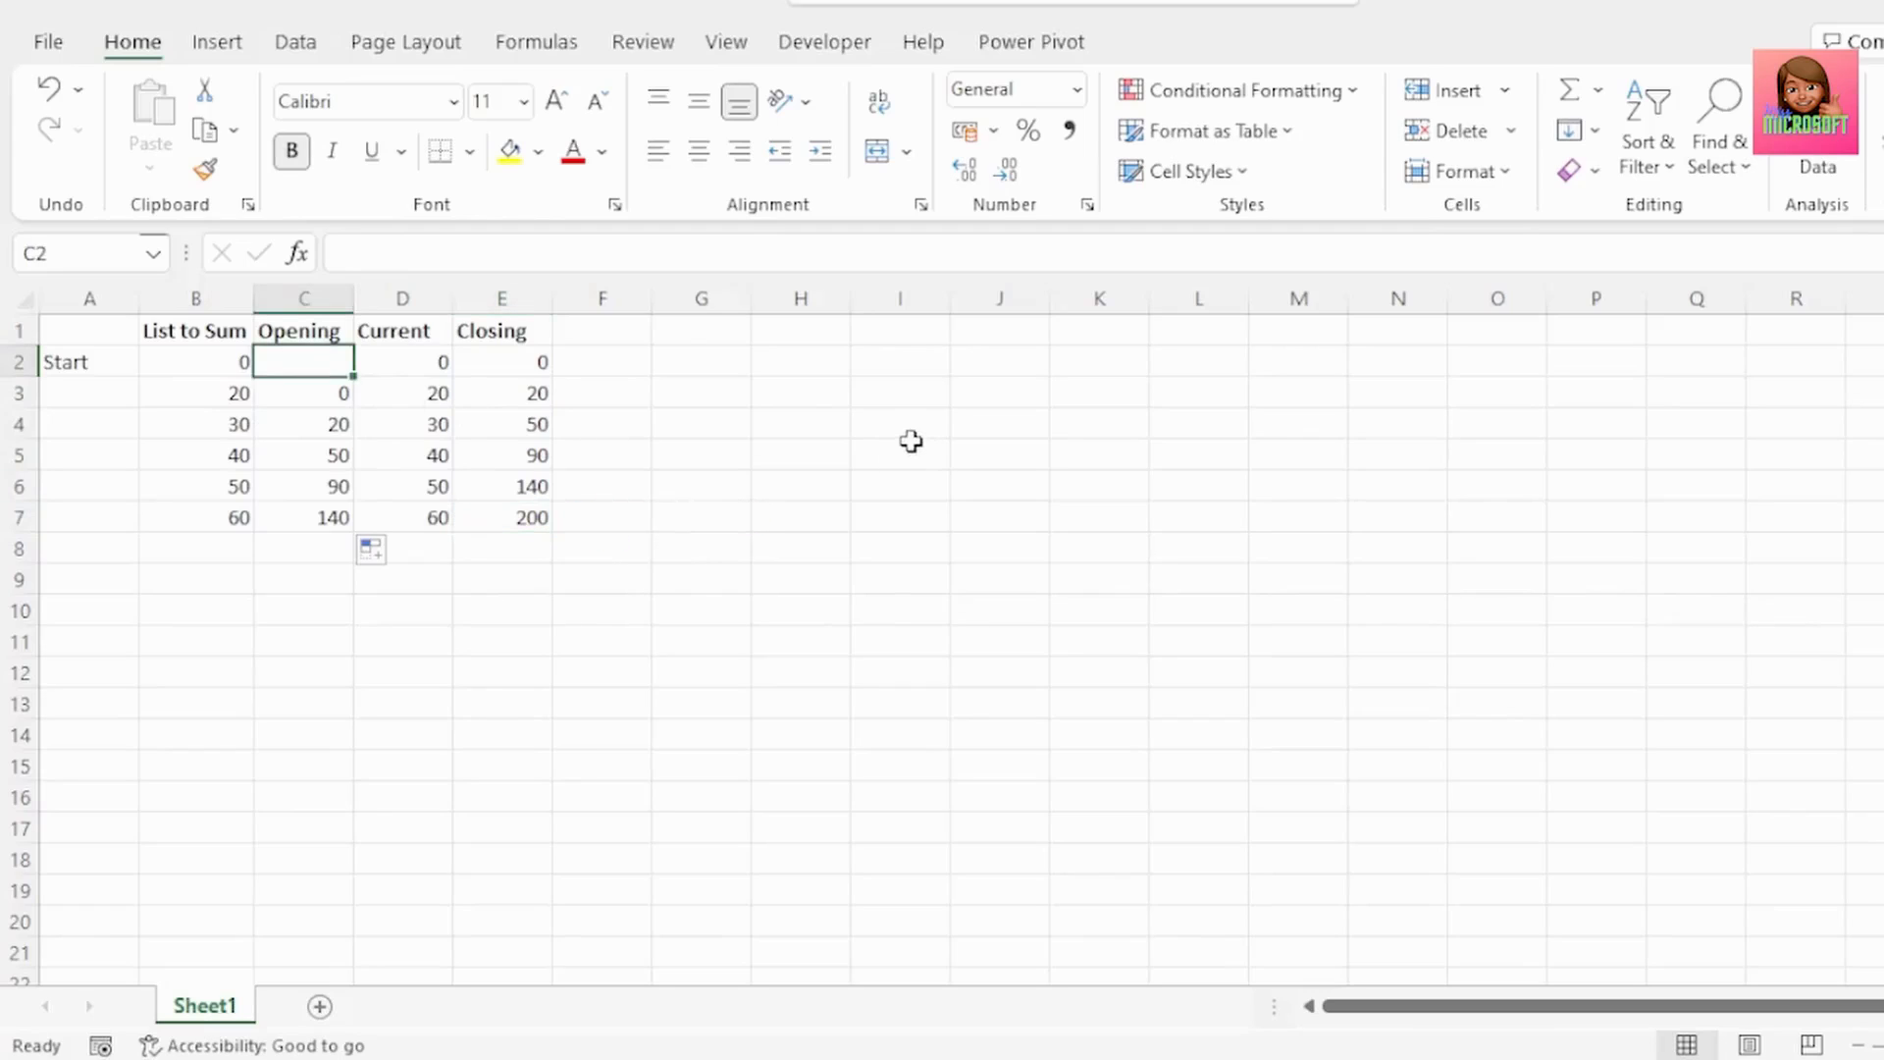
pyautogui.write('0')
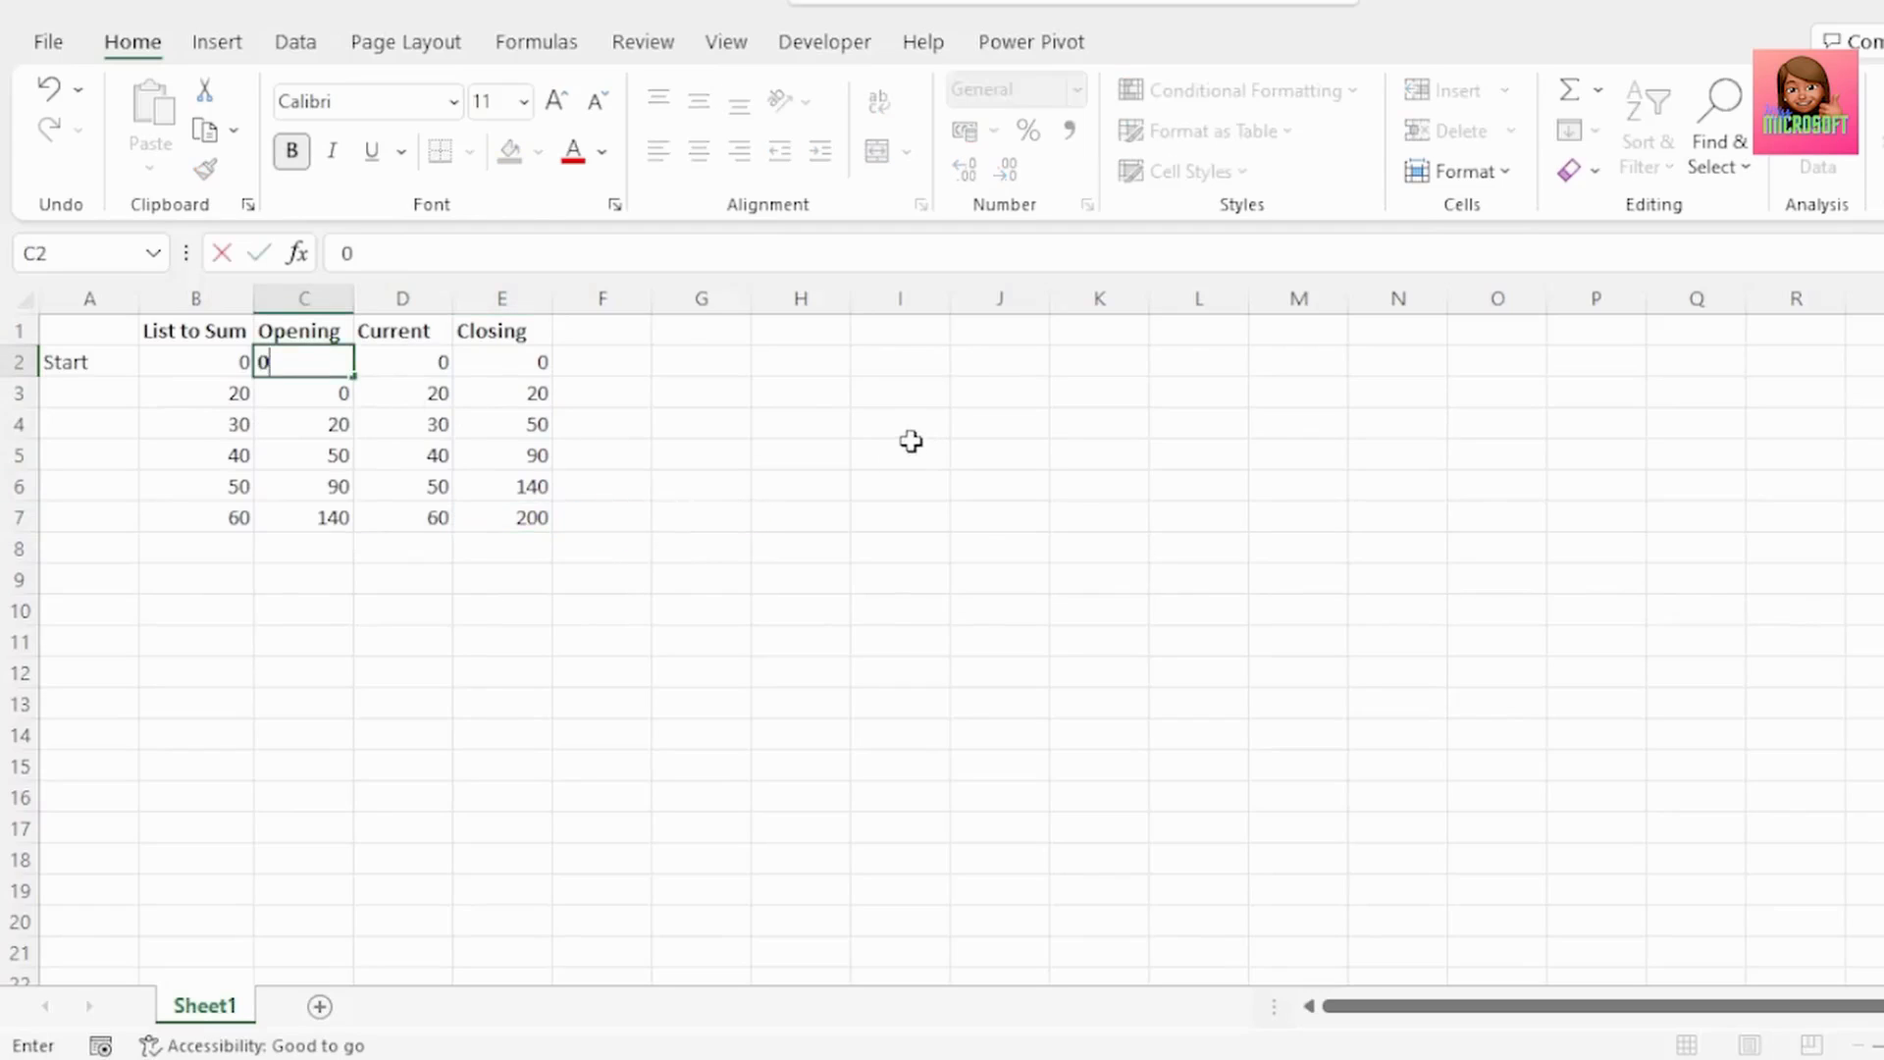
pyautogui.press('Return')
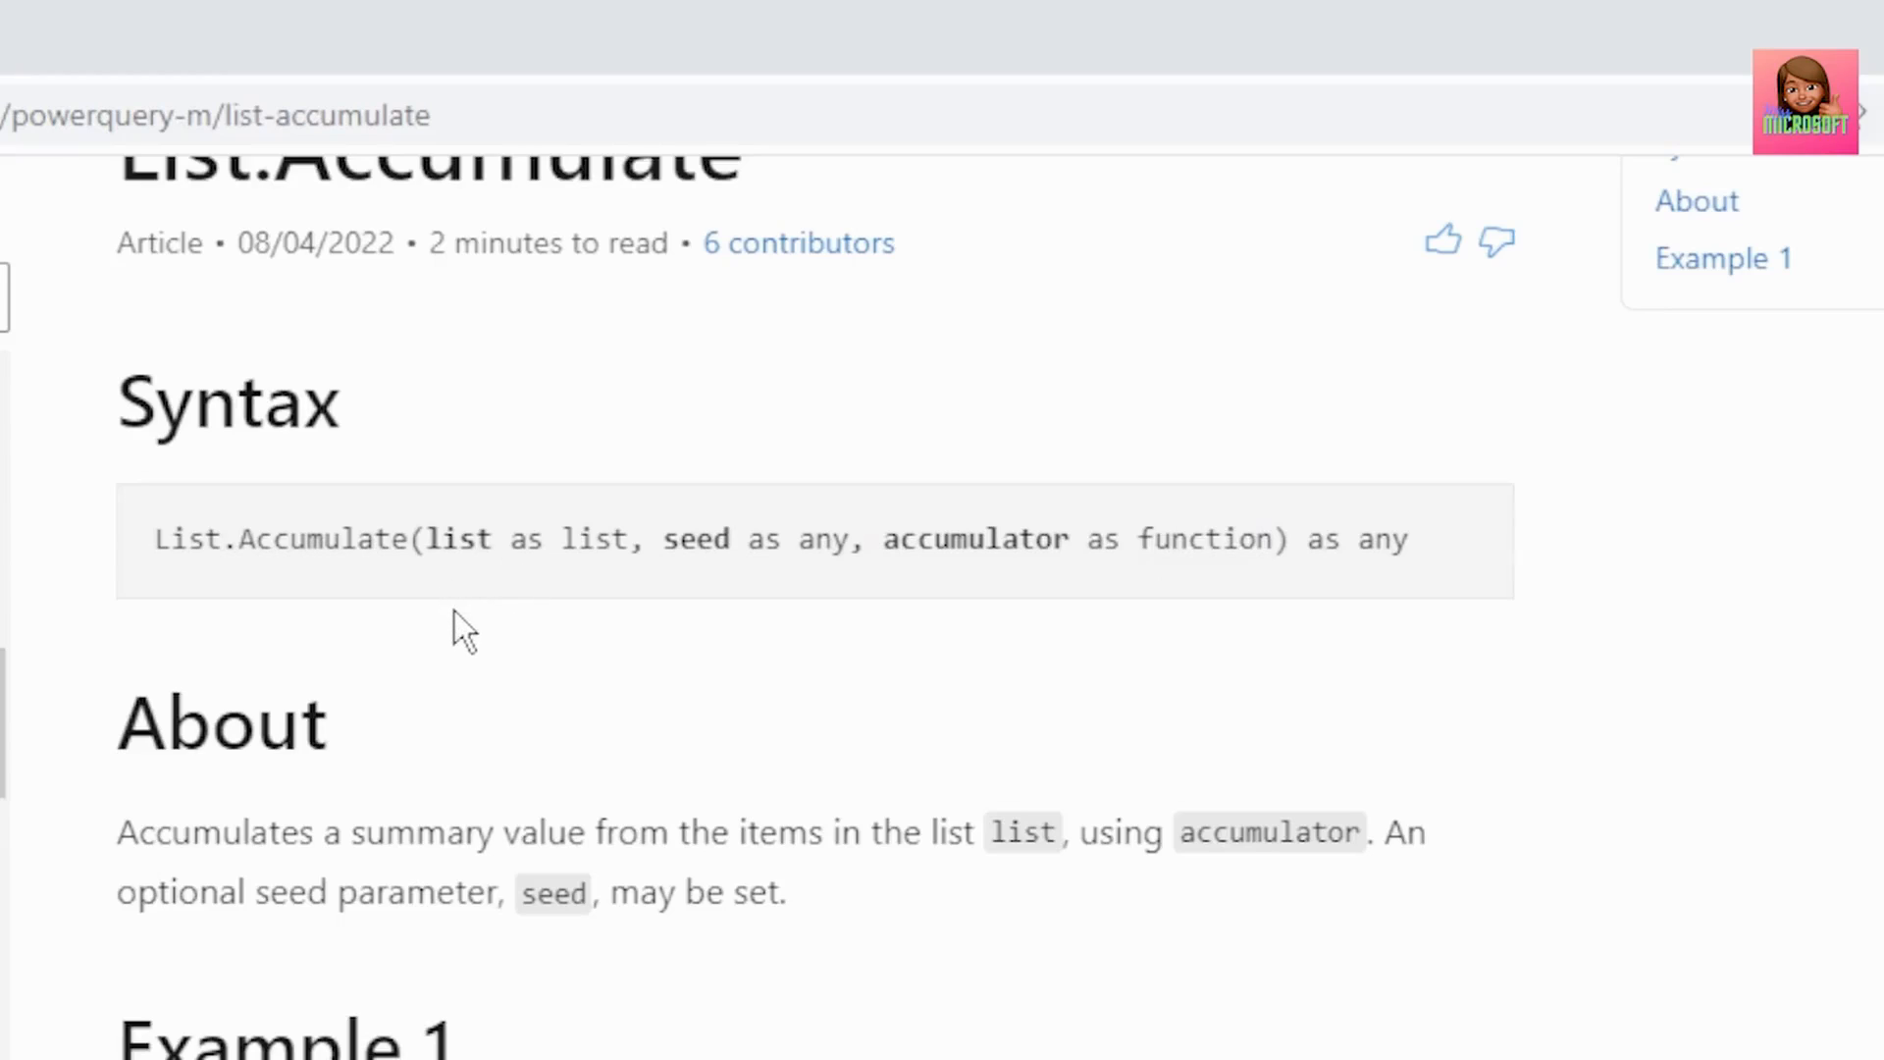
# - On the List.Accumulate documentation page, examine the list, seed and accumulator arguments in the syntax
pyautogui.moveTo(422, 539); pyautogui.dragTo(631, 538)
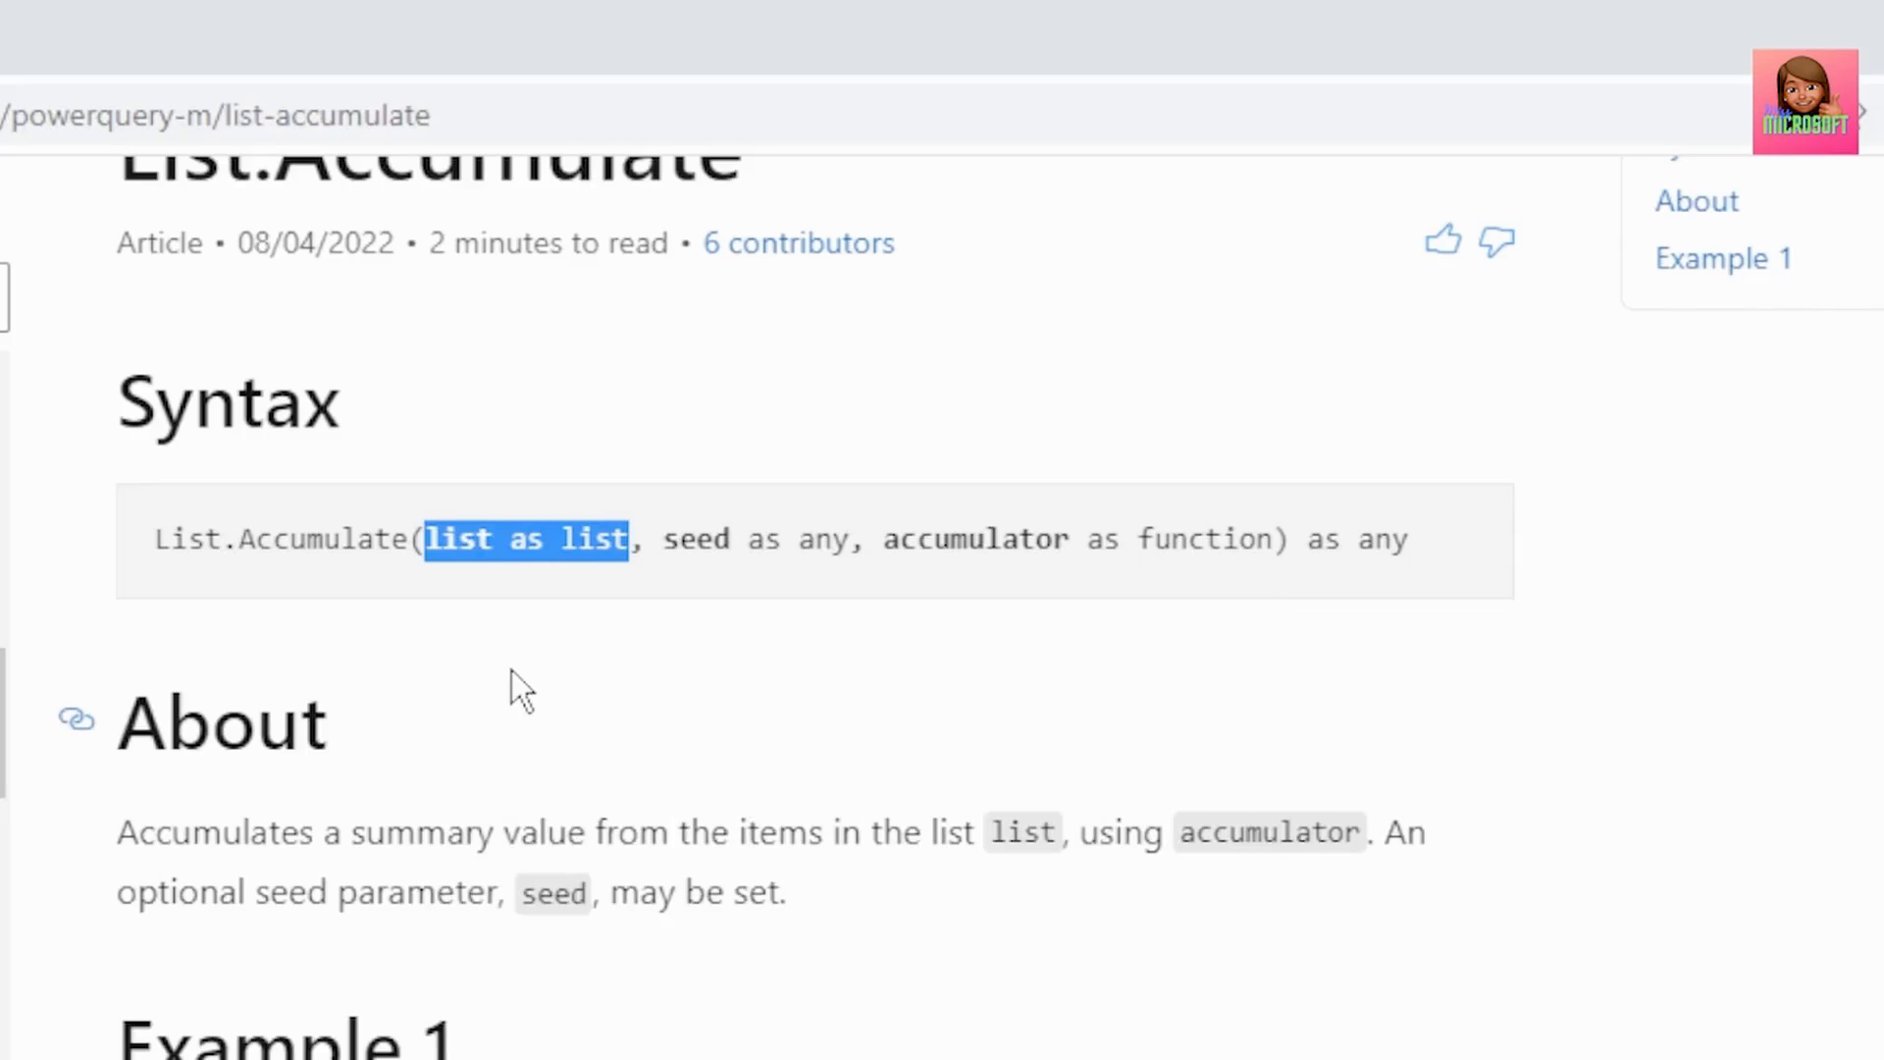
pyautogui.moveTo(665, 538); pyautogui.dragTo(744, 528)
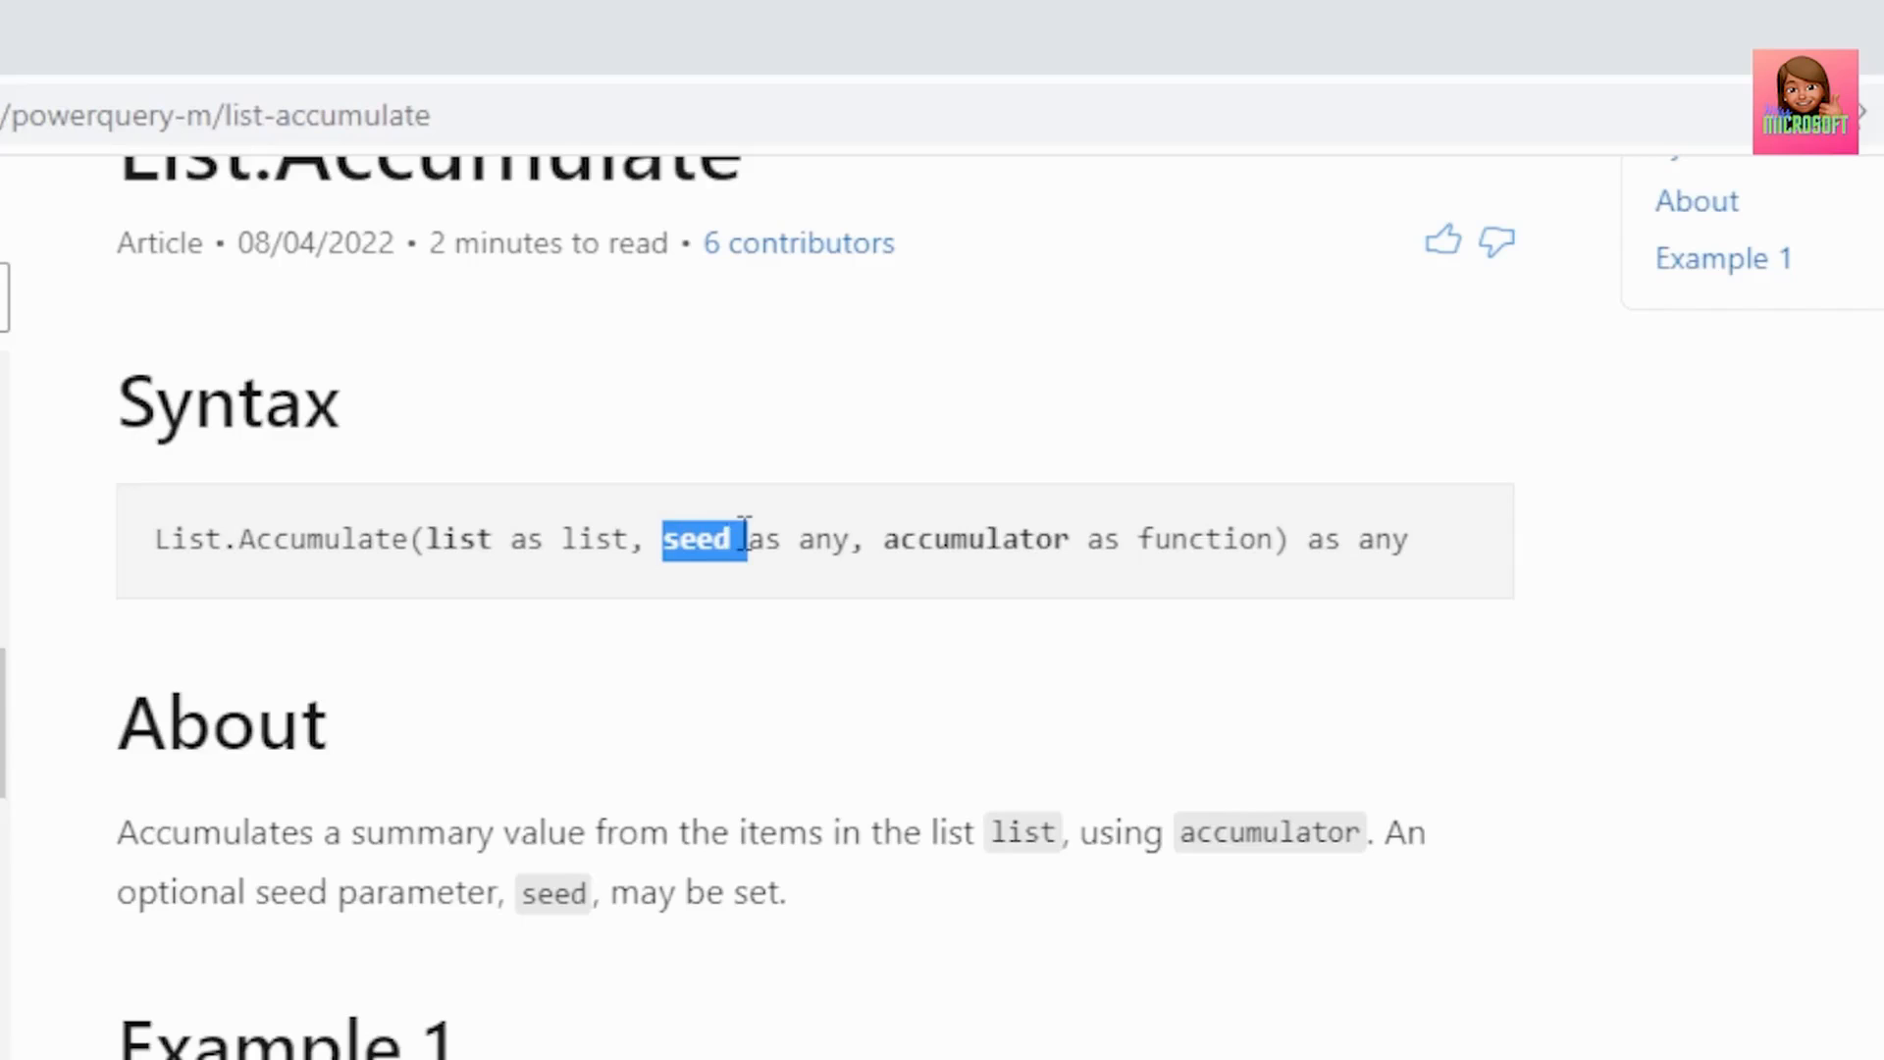
pyautogui.click(677, 530)
pyautogui.moveTo(670, 530); pyautogui.dragTo(828, 598)
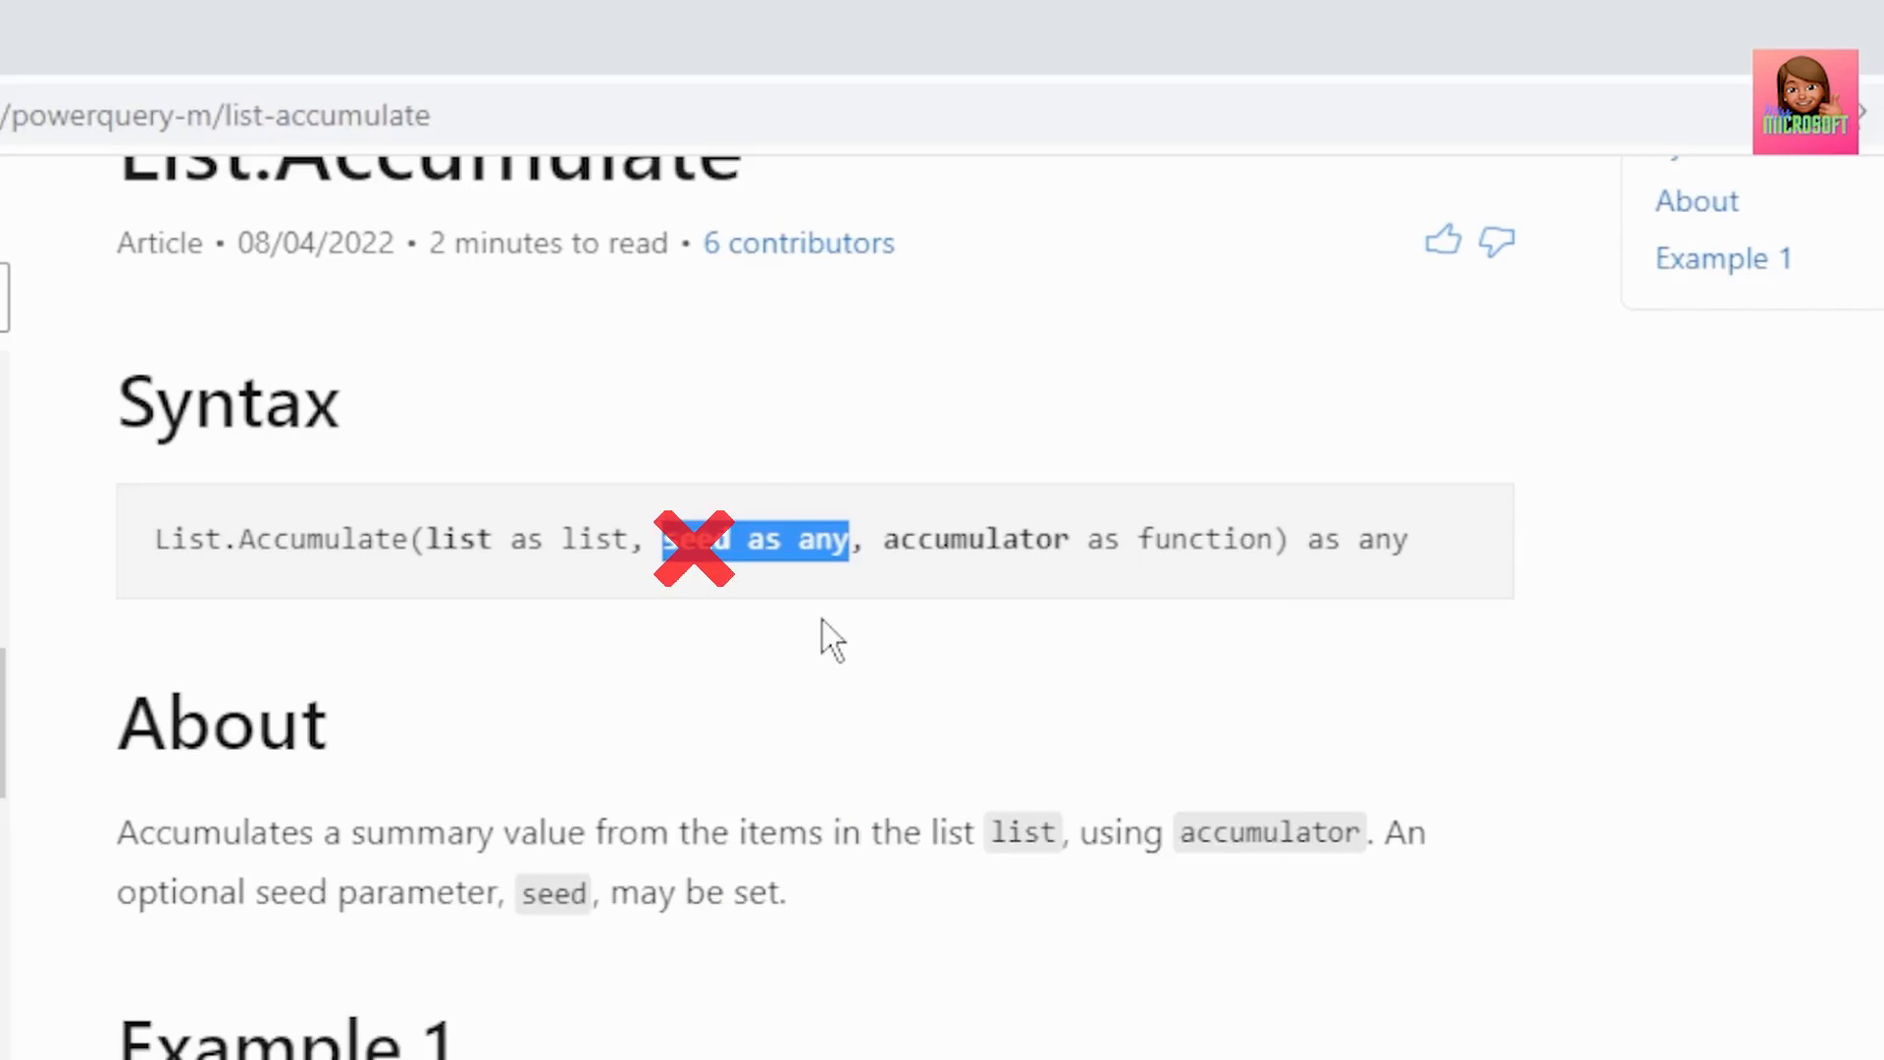
pyautogui.click(823, 620)
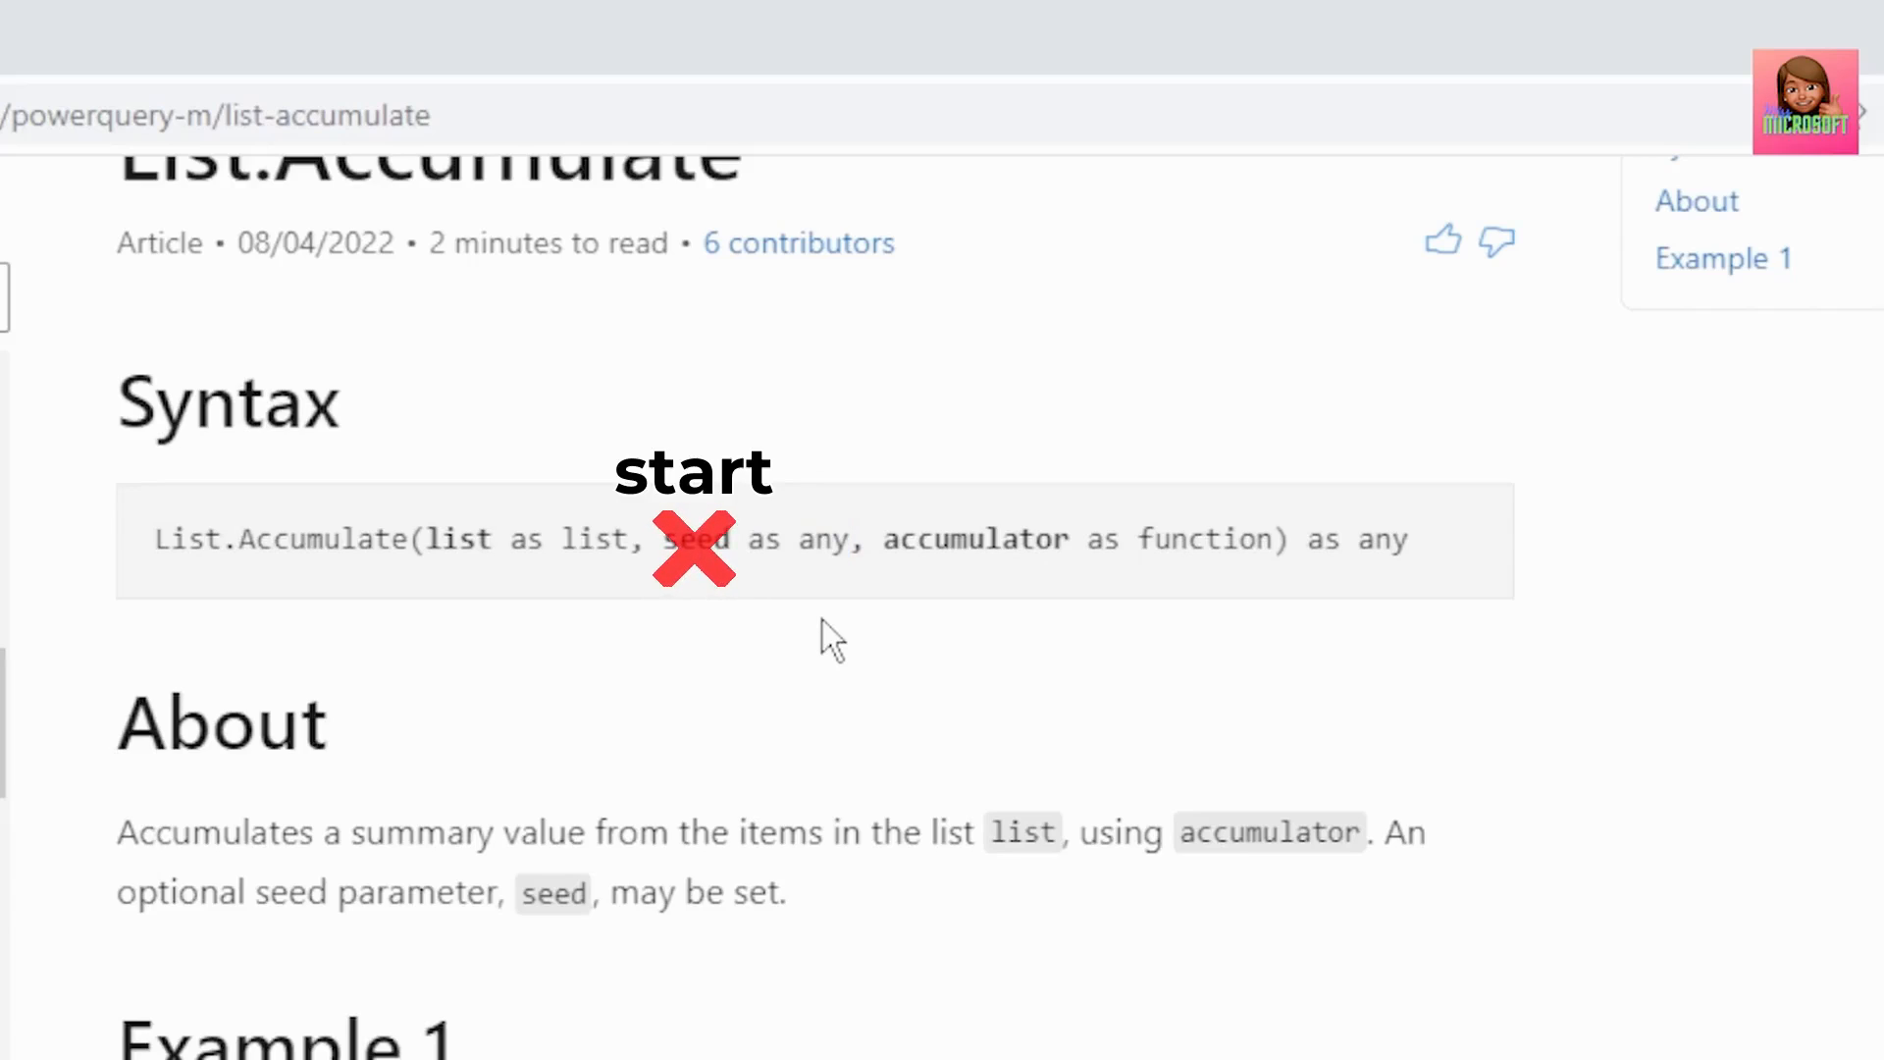
pyautogui.moveTo(884, 541); pyautogui.dragTo(1195, 541)
pyautogui.click(887, 610)
pyautogui.moveTo(886, 541); pyautogui.dragTo(1276, 542)
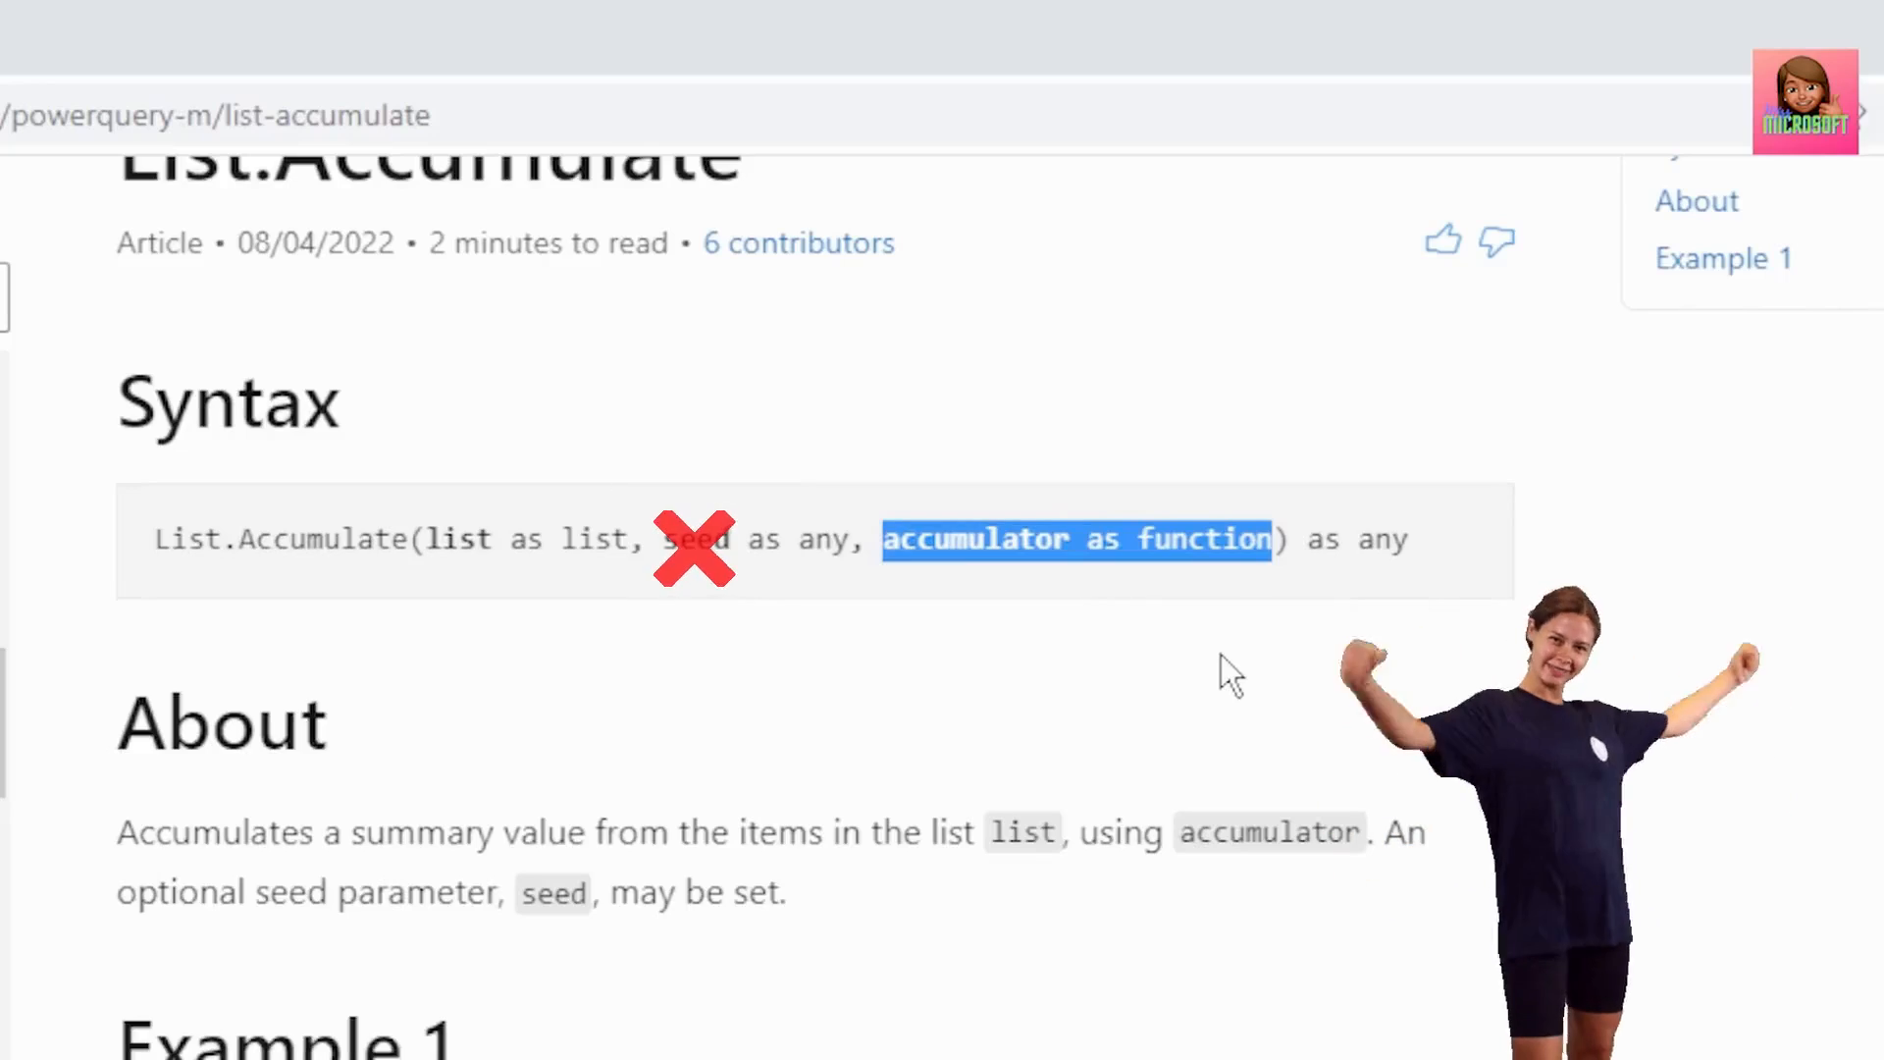
# - Examine the Example 1 usage code, looking at the state and current inputs, the => operator and the state + current expression
pyautogui.scroll(-2, 1686, 763)
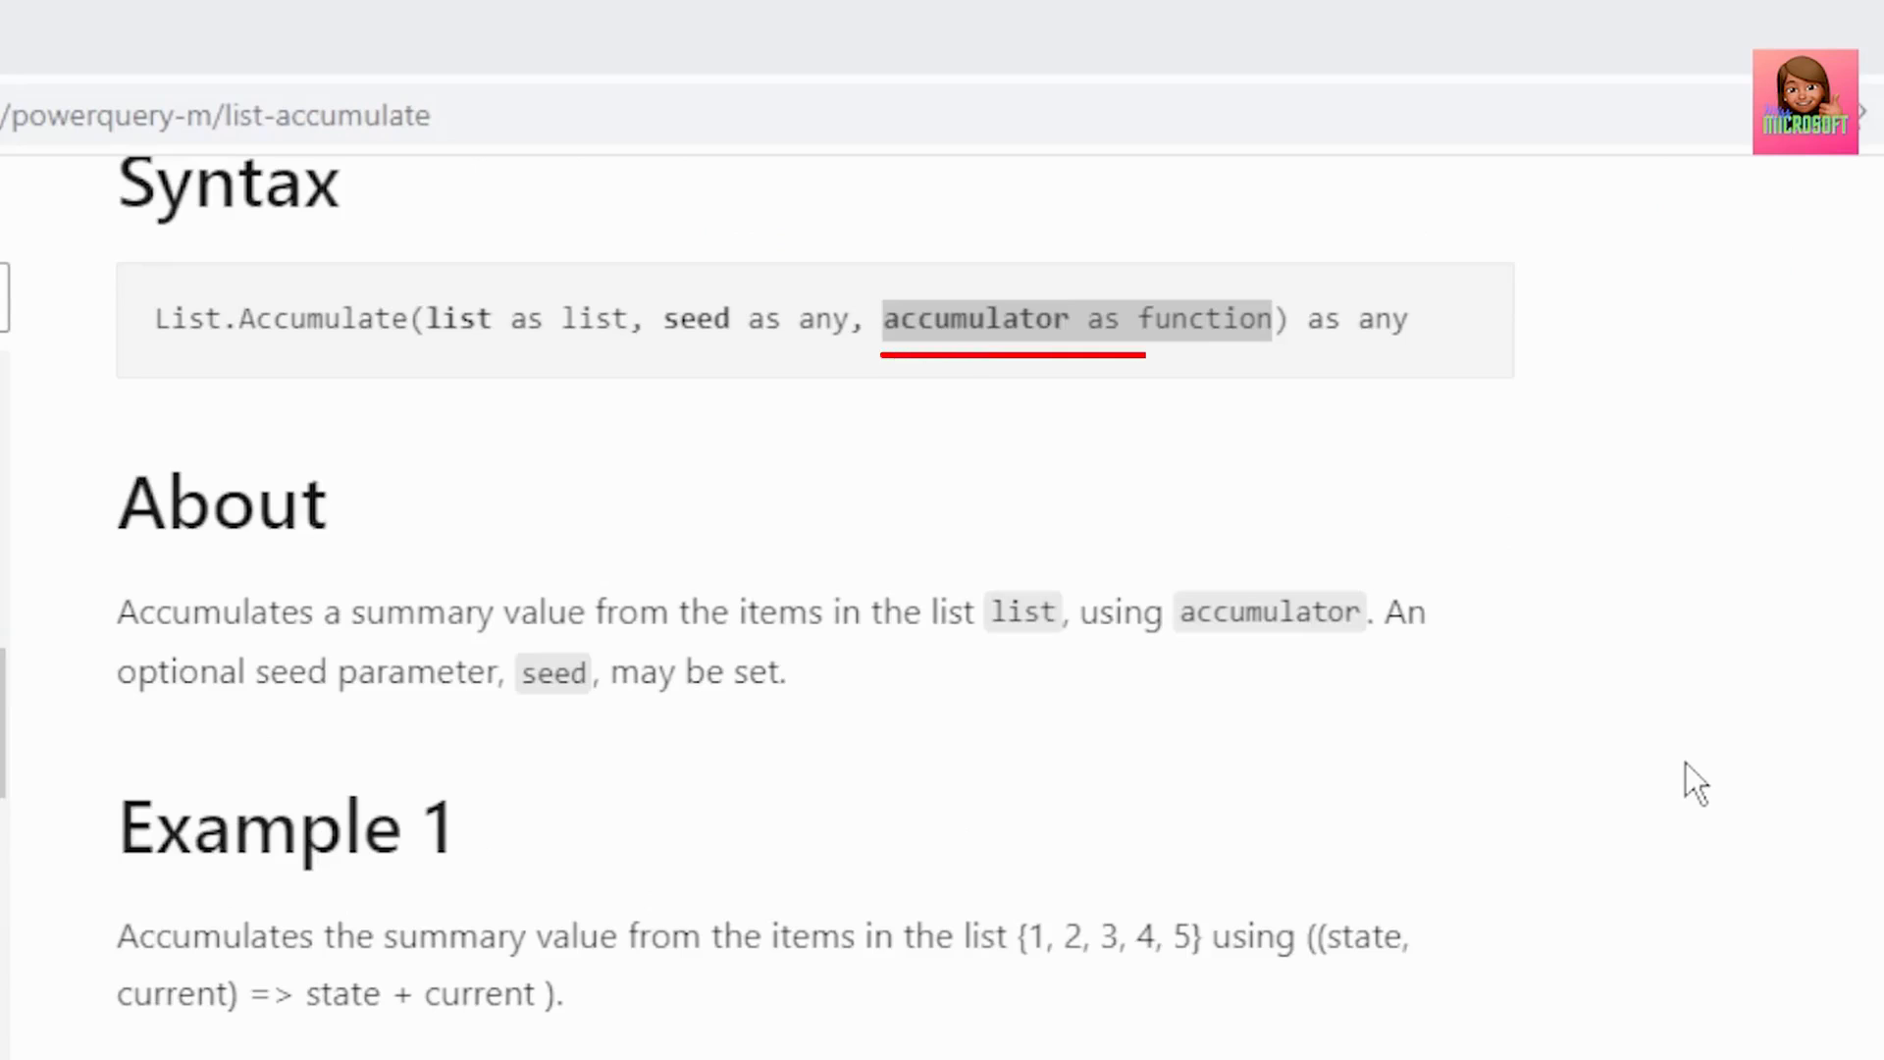
pyautogui.scroll(-4, 1734, 568)
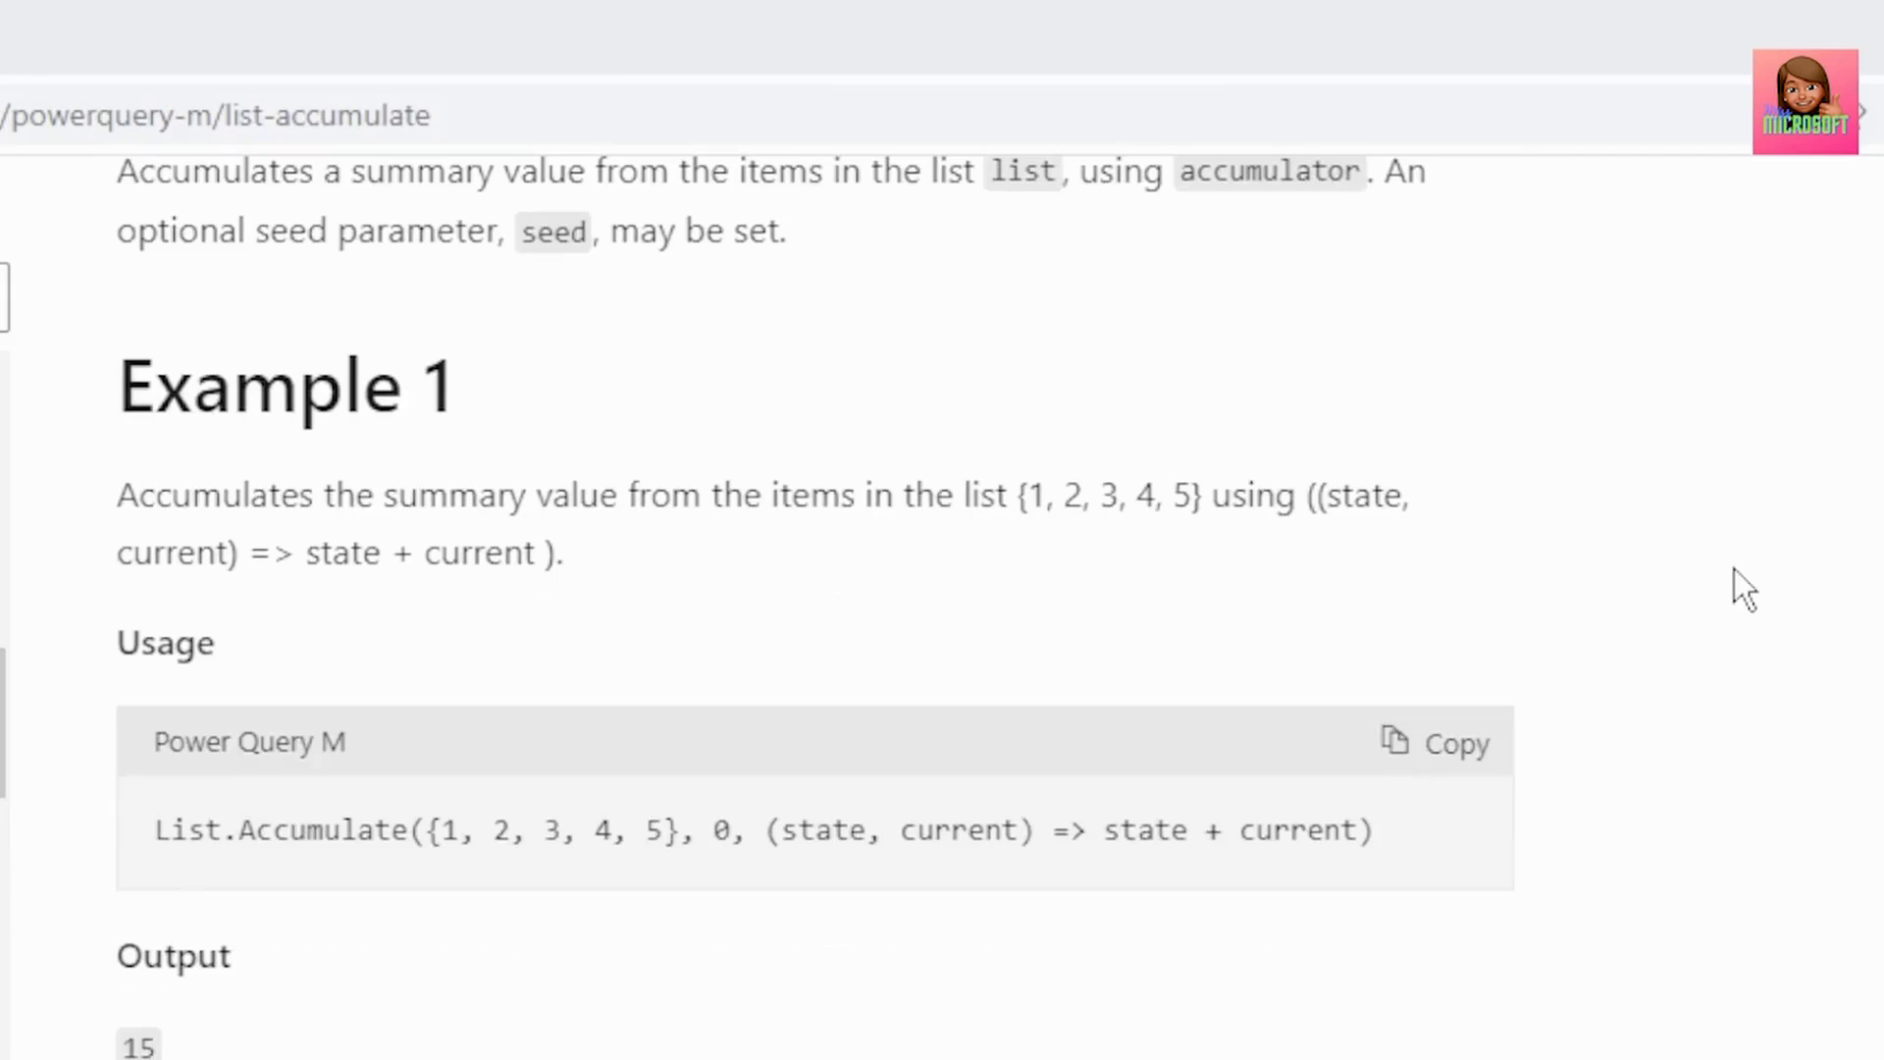
pyautogui.scroll(-2, 1734, 569)
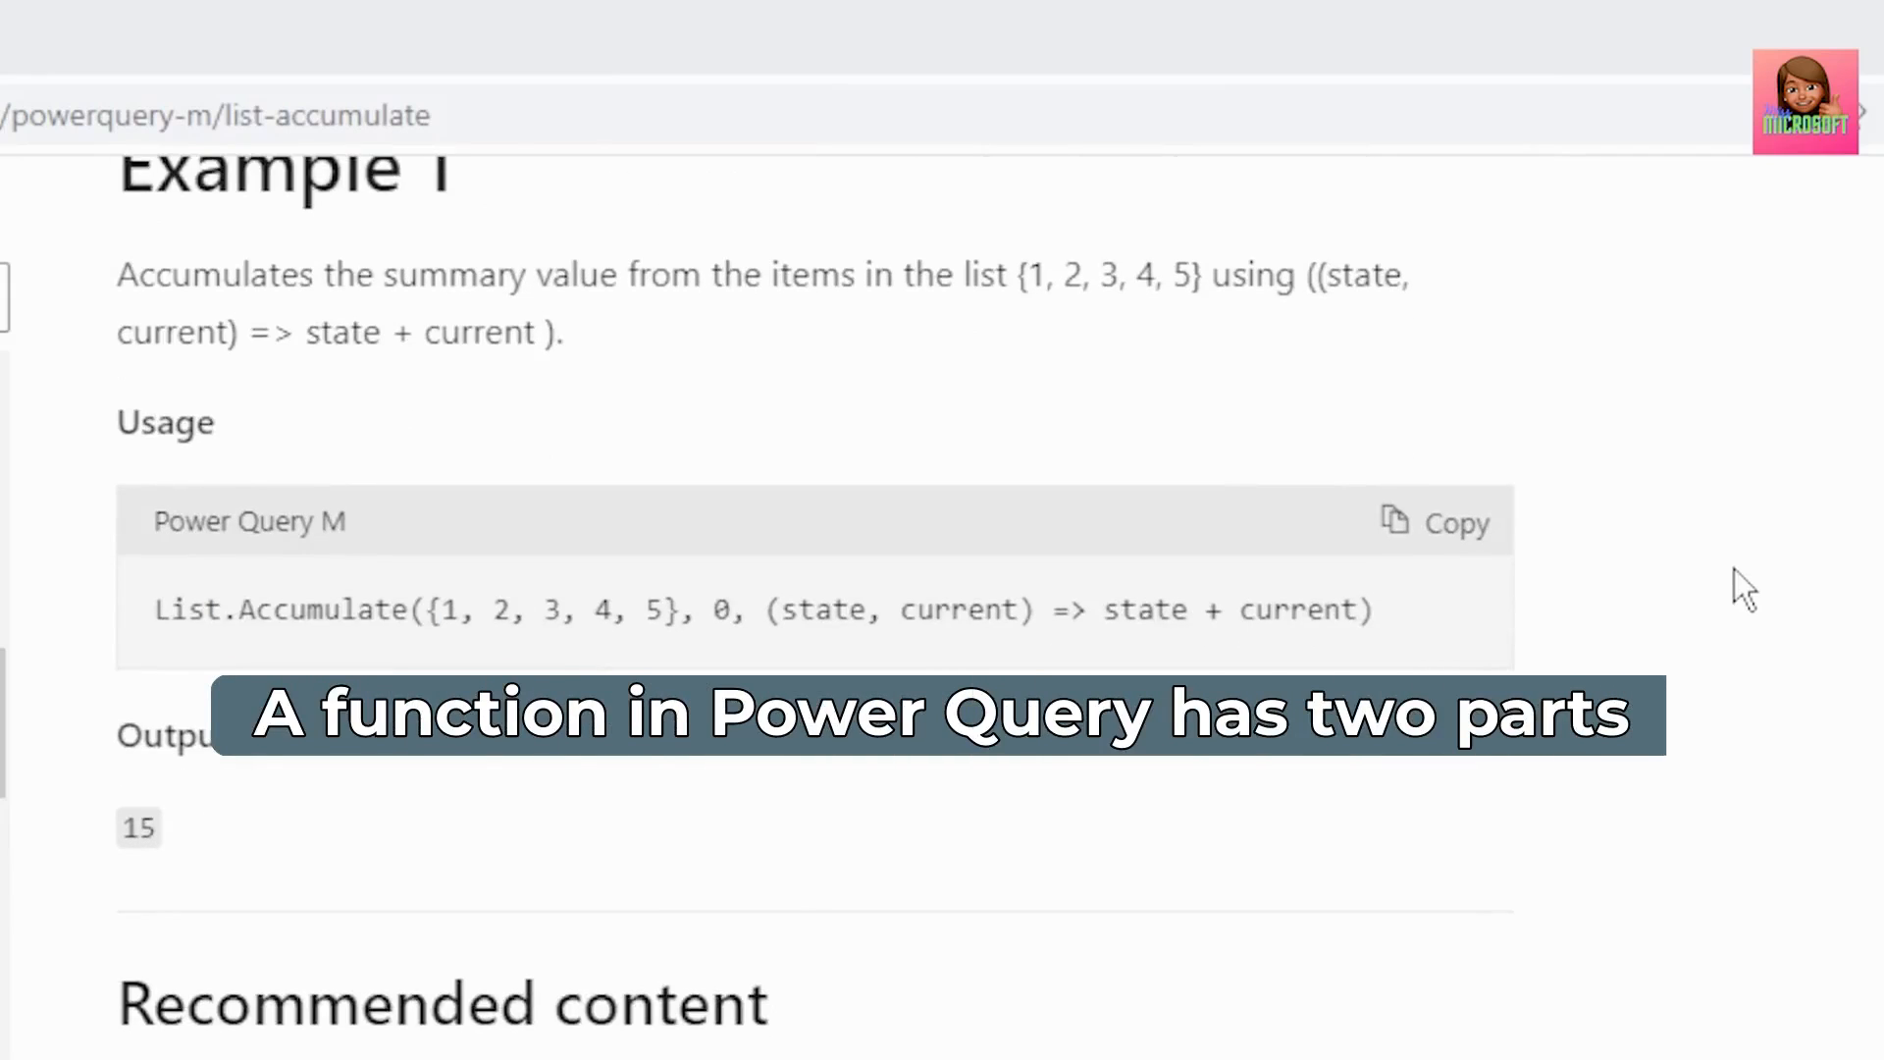
pyautogui.scroll(-2, 1734, 569)
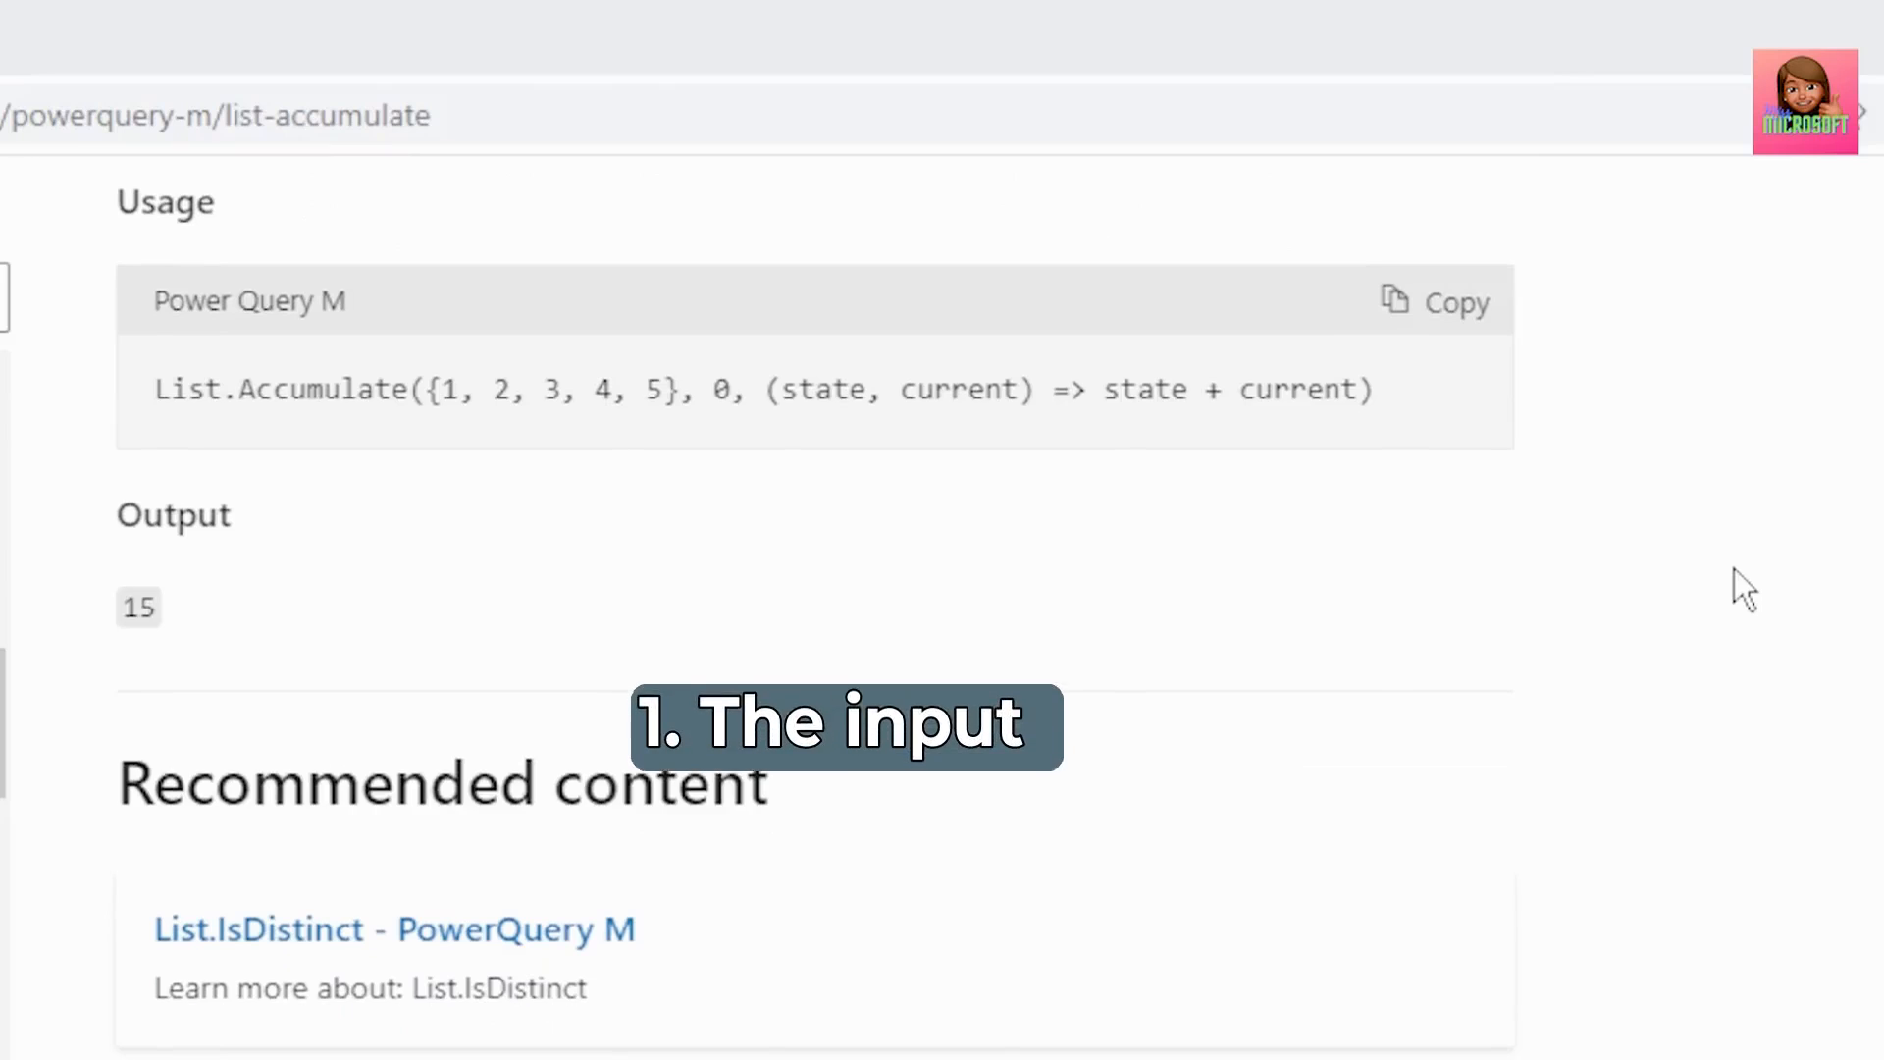
pyautogui.scroll(2, 1734, 569)
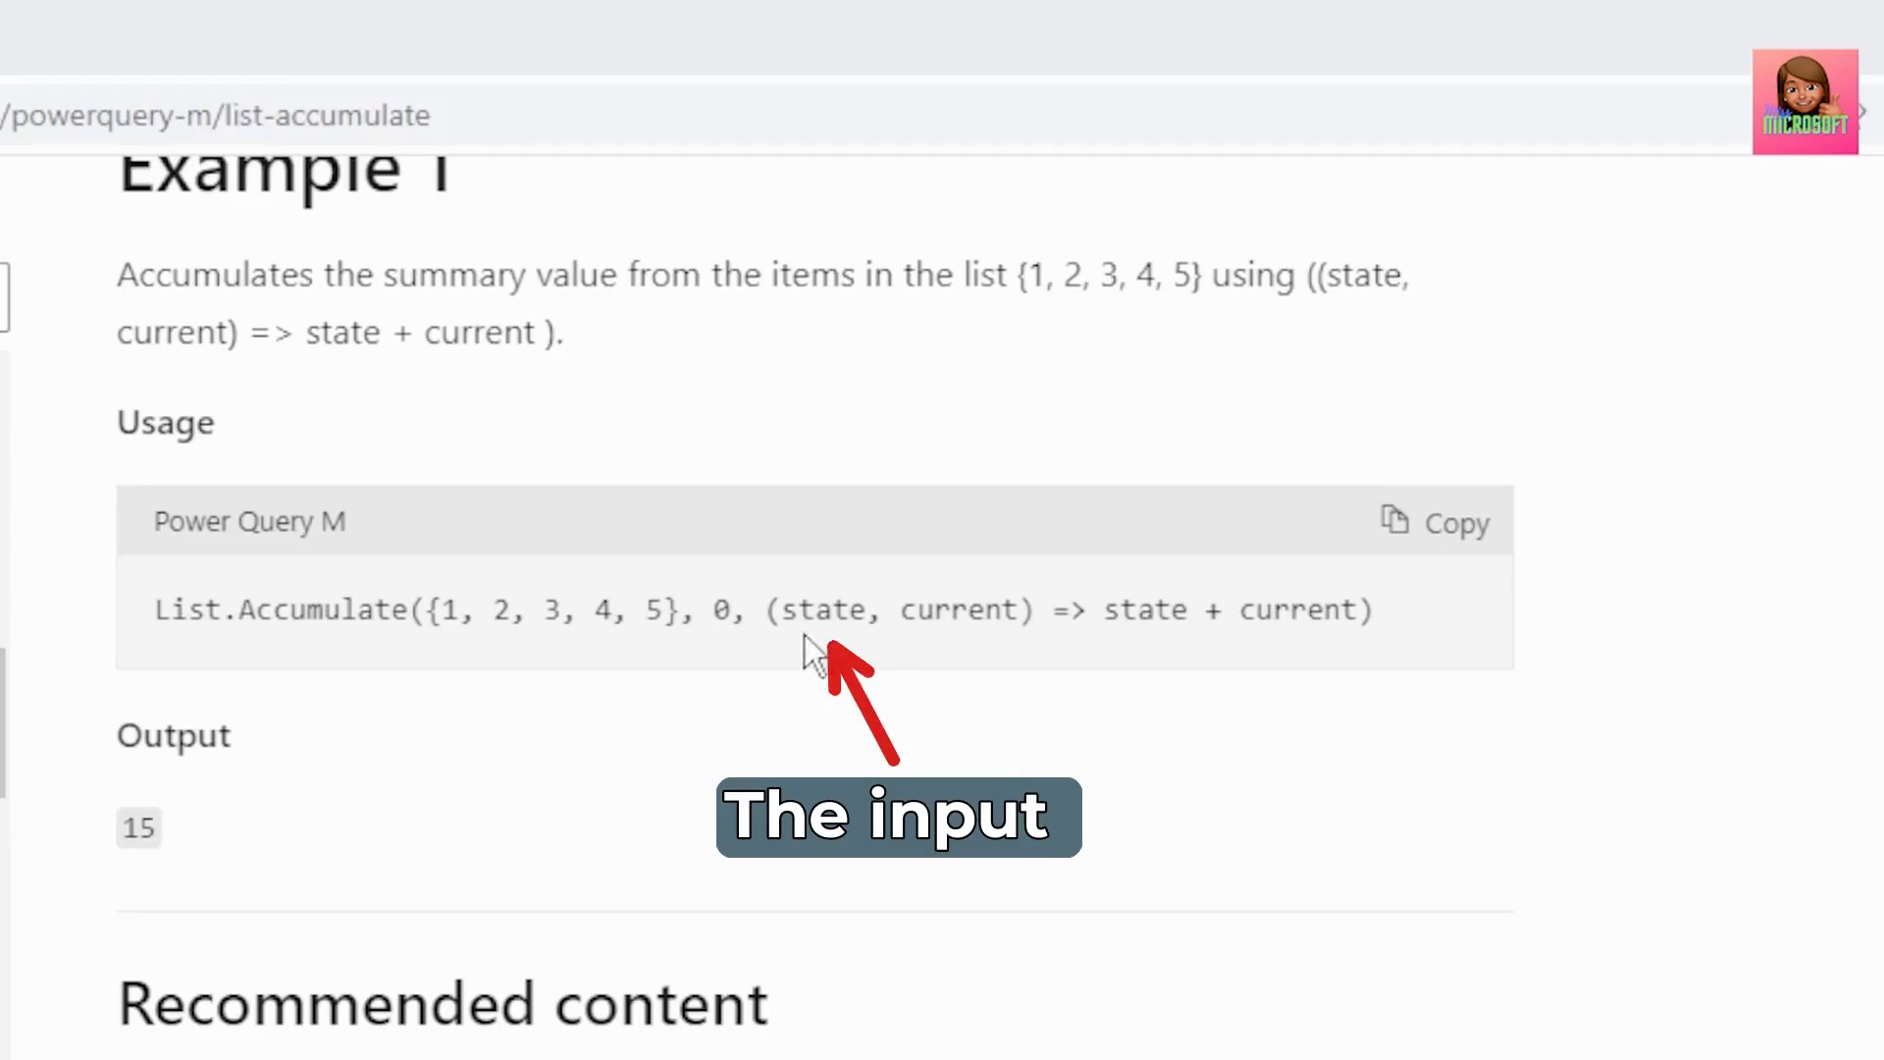
pyautogui.moveTo(782, 610); pyautogui.dragTo(1019, 609)
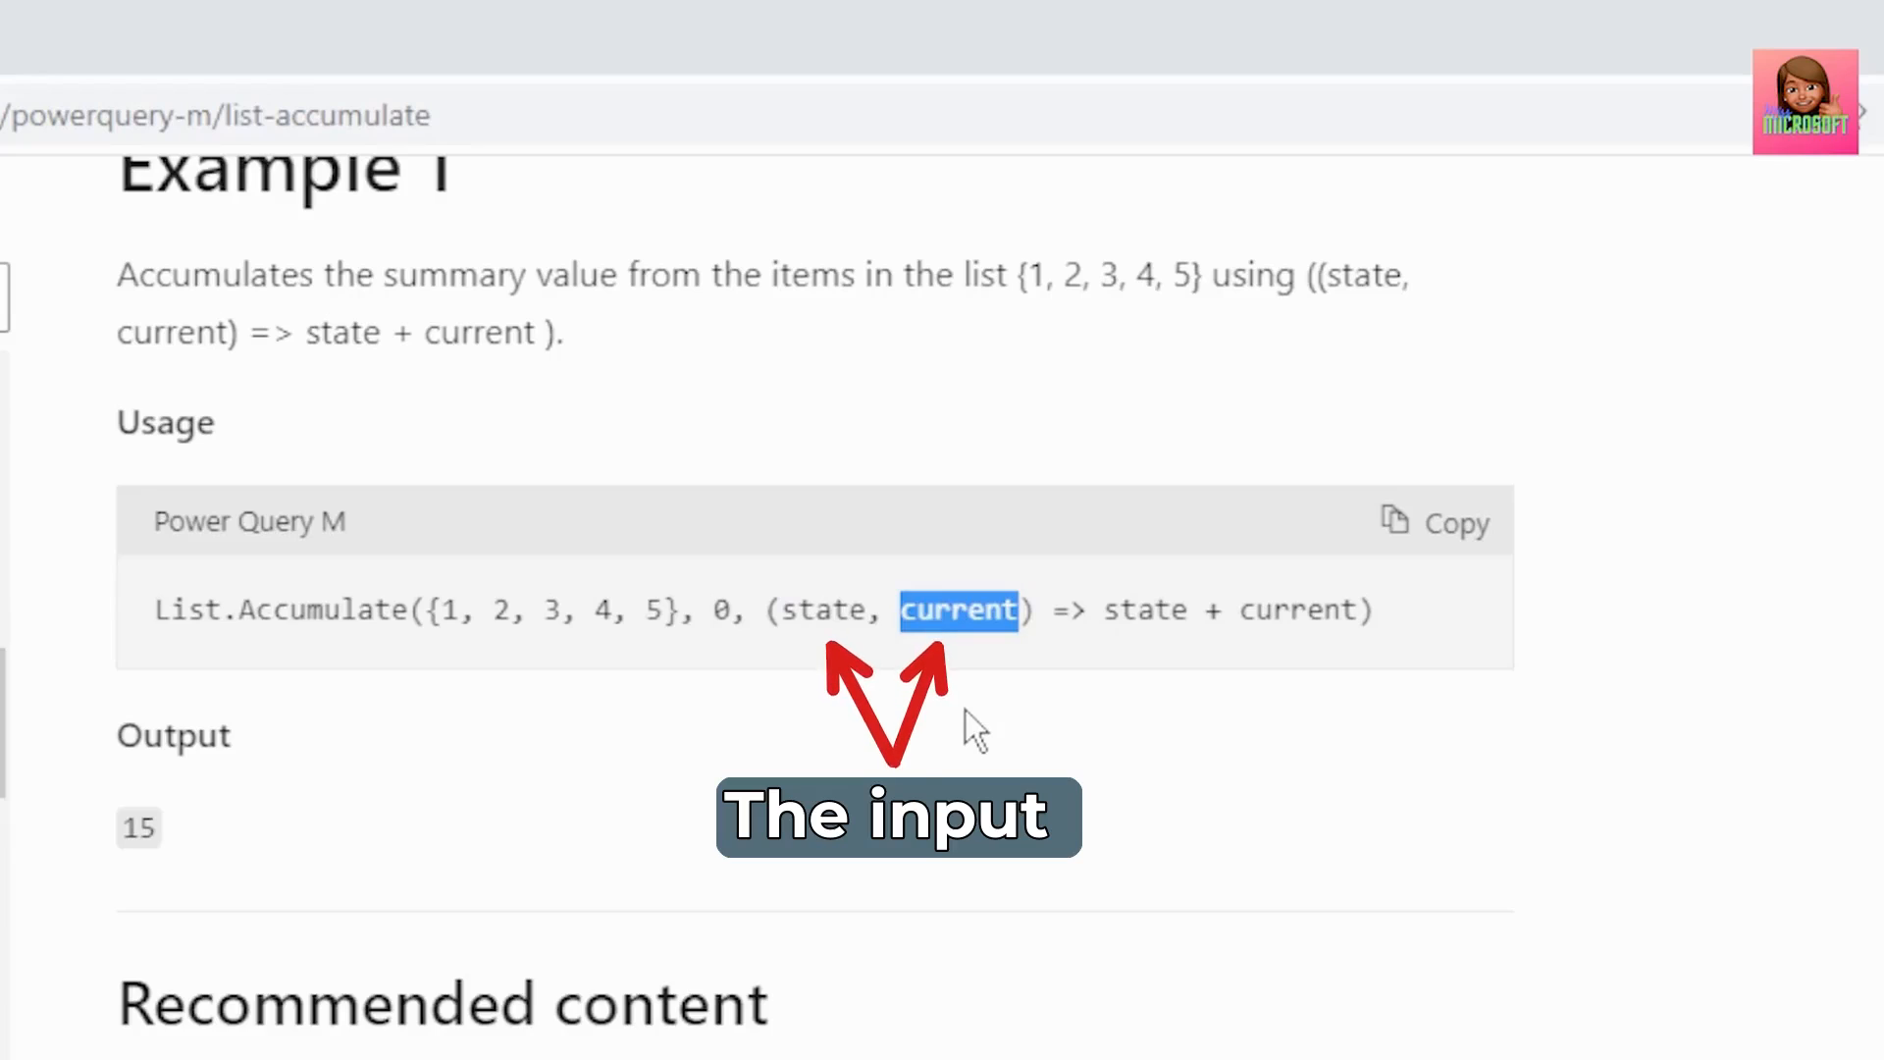
pyautogui.click(885, 664)
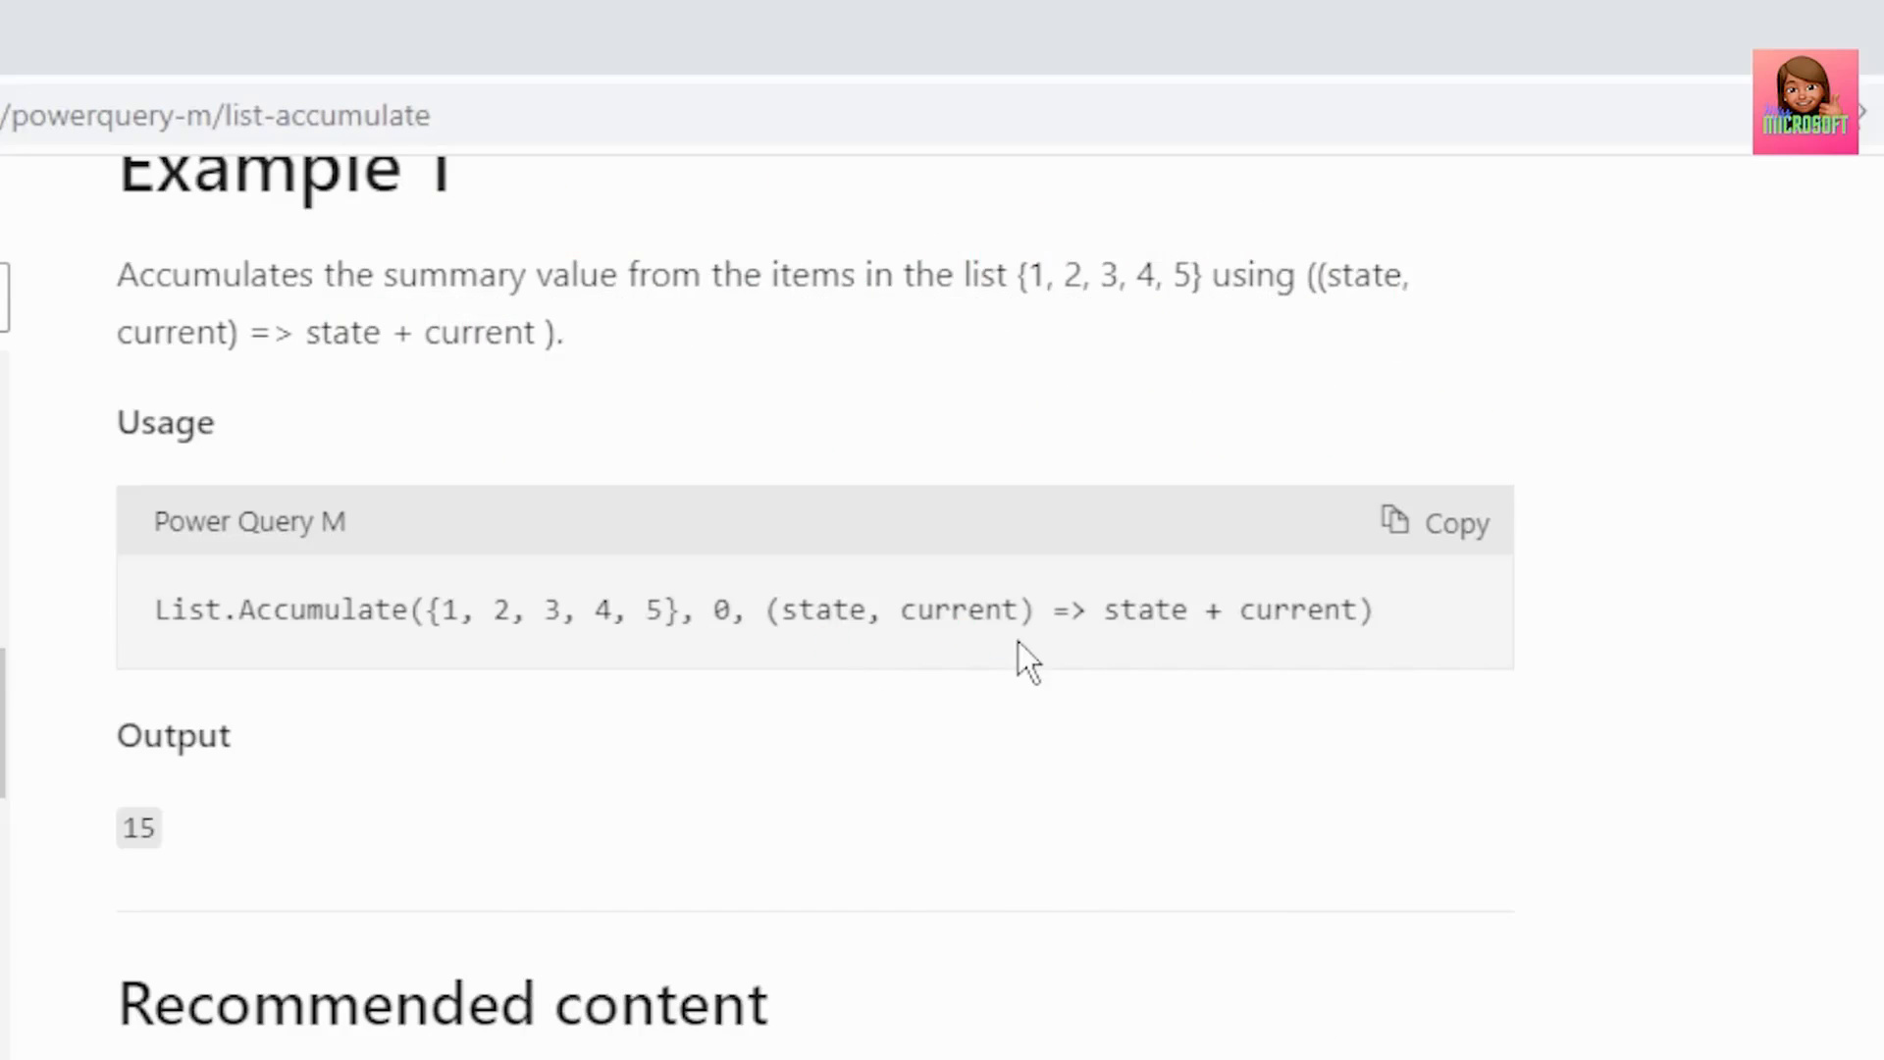
pyautogui.doubleClick(1068, 610)
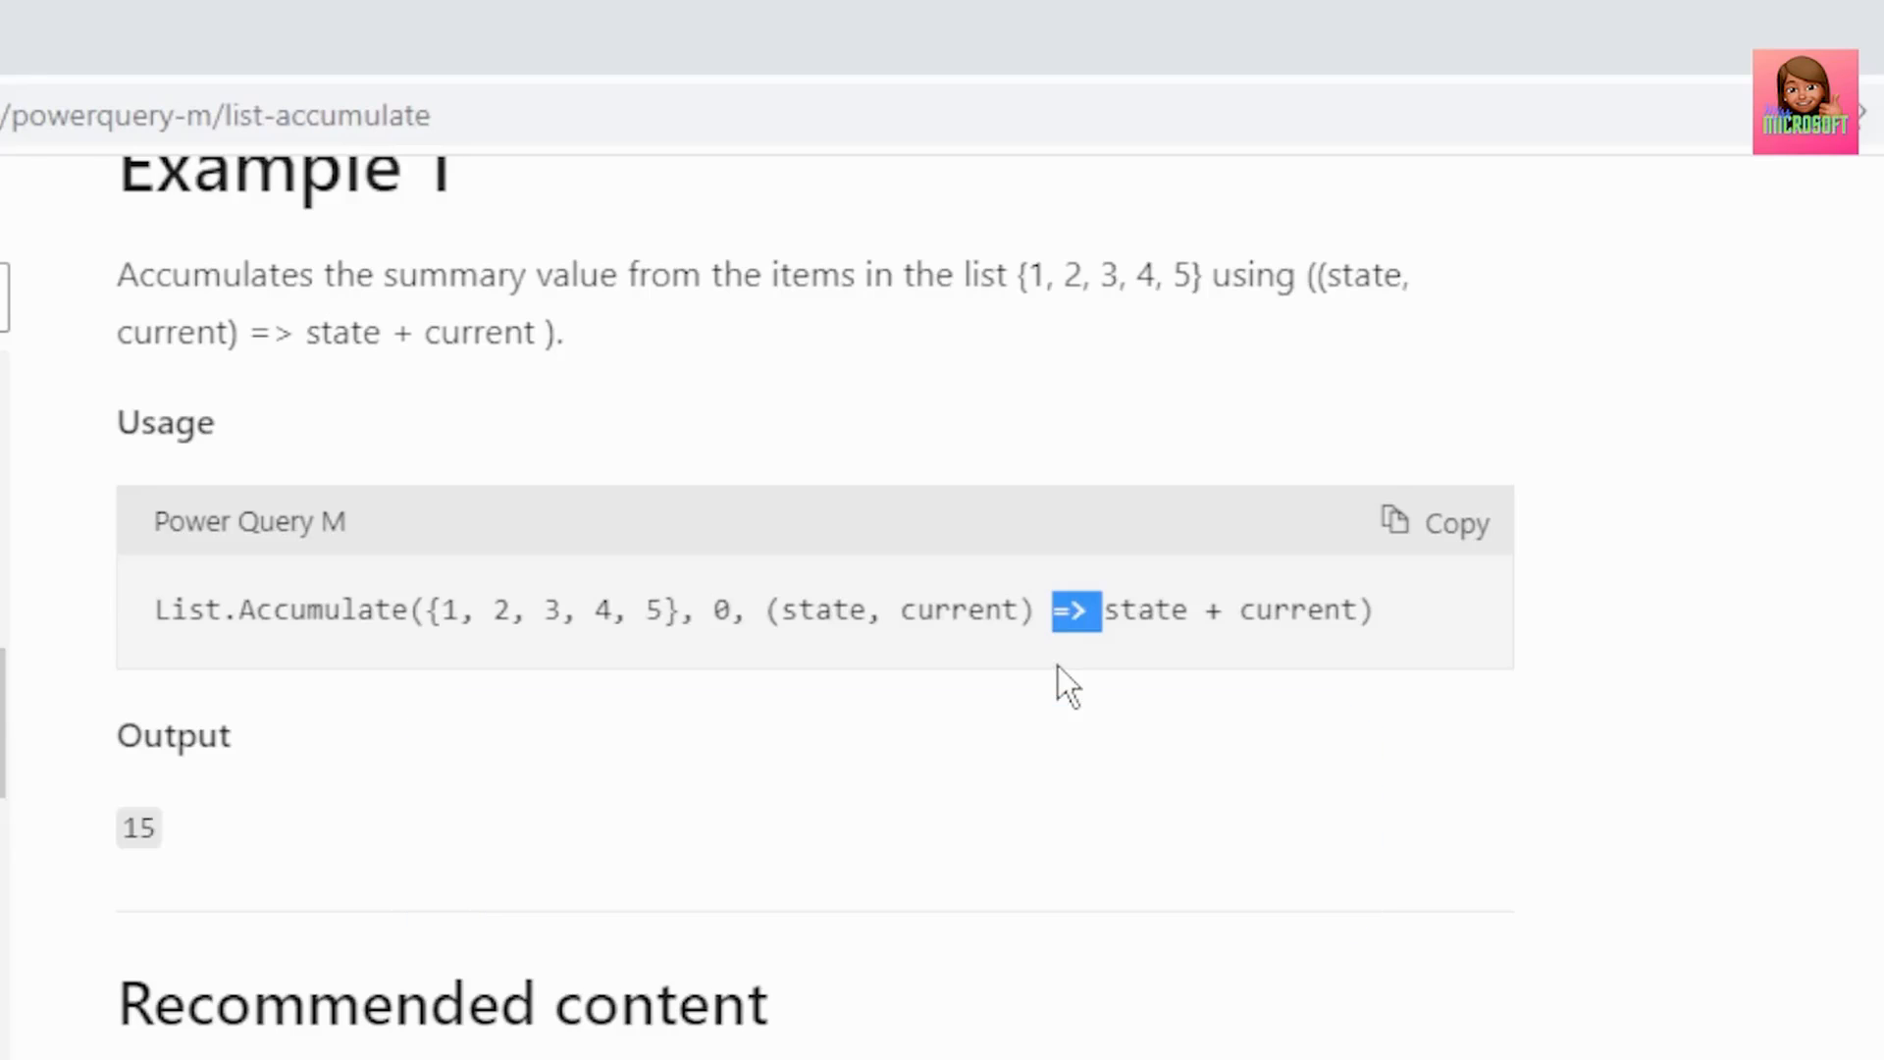
pyautogui.moveTo(1106, 609); pyautogui.dragTo(1358, 610)
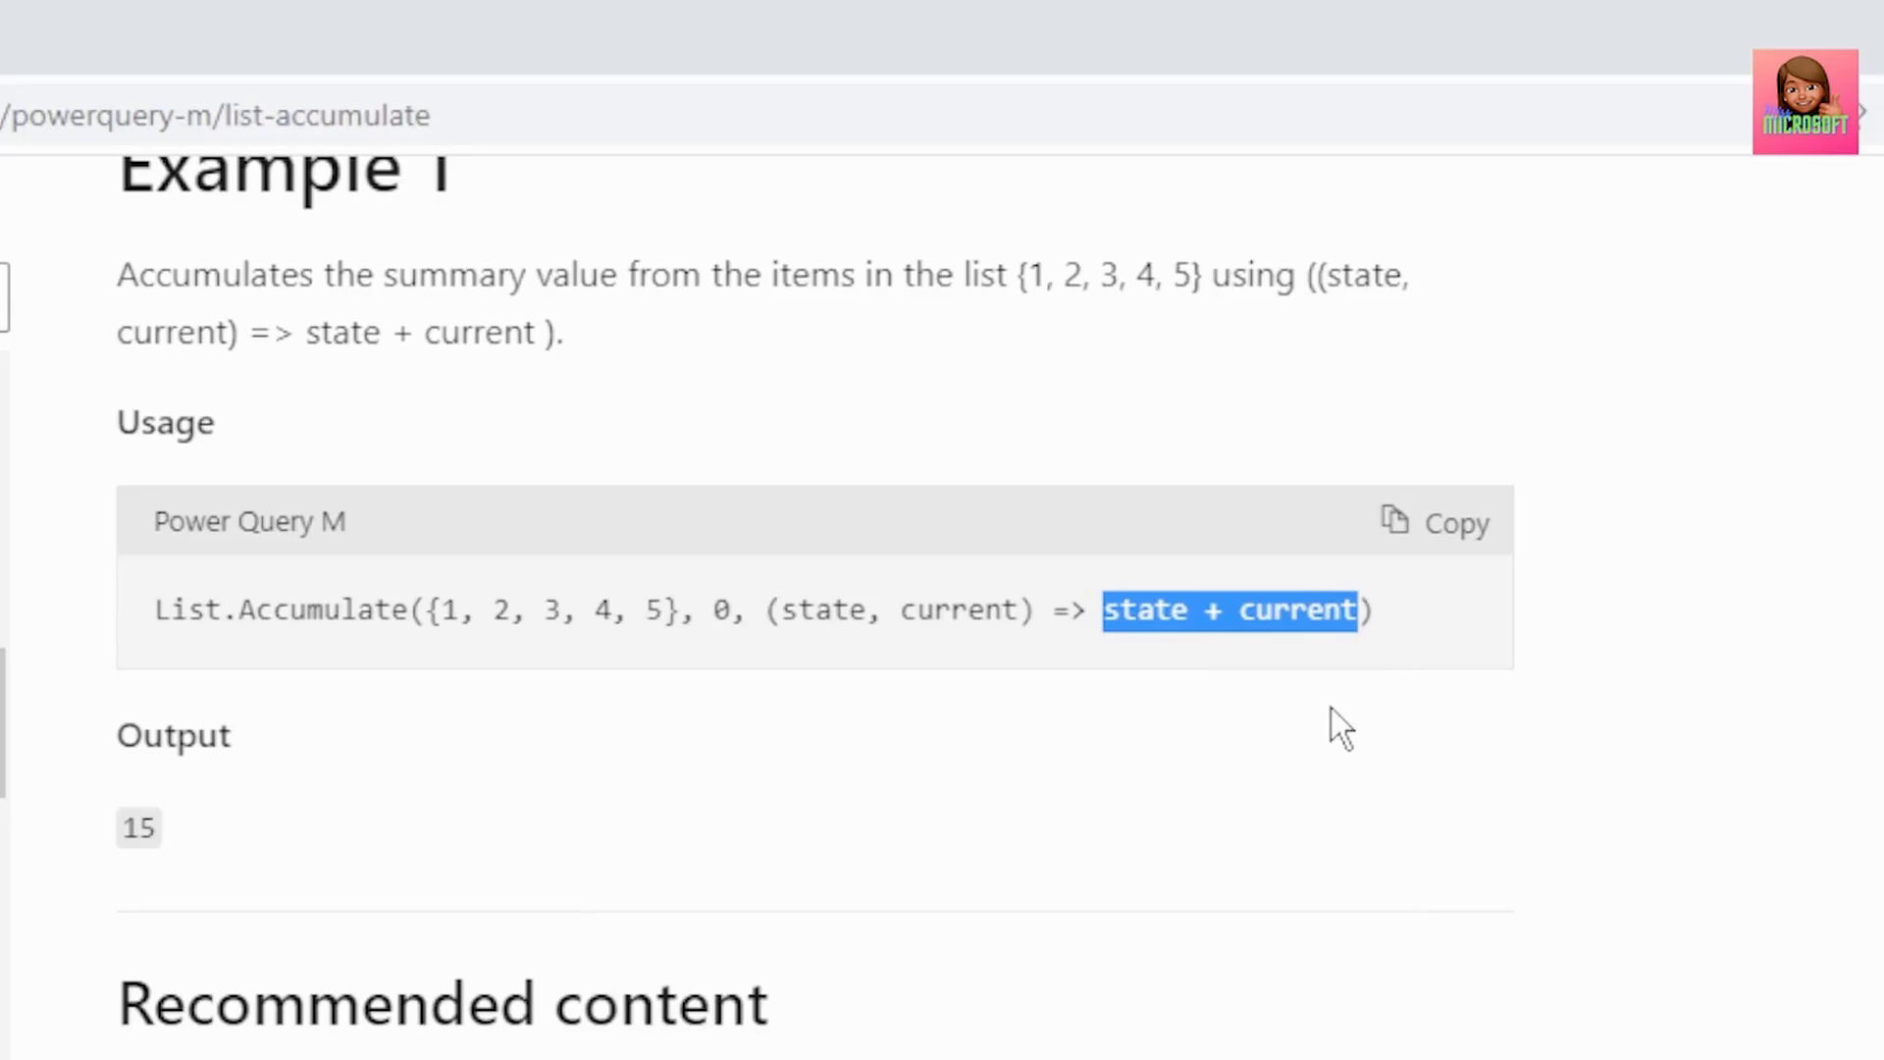
# - Review the arguments in the List.Accumulate syntax again and compare the seed with the Example 1 code
pyautogui.scroll(5, 515, 573)
pyautogui.moveTo(436, 550); pyautogui.dragTo(1234, 612)
pyautogui.click(670, 538)
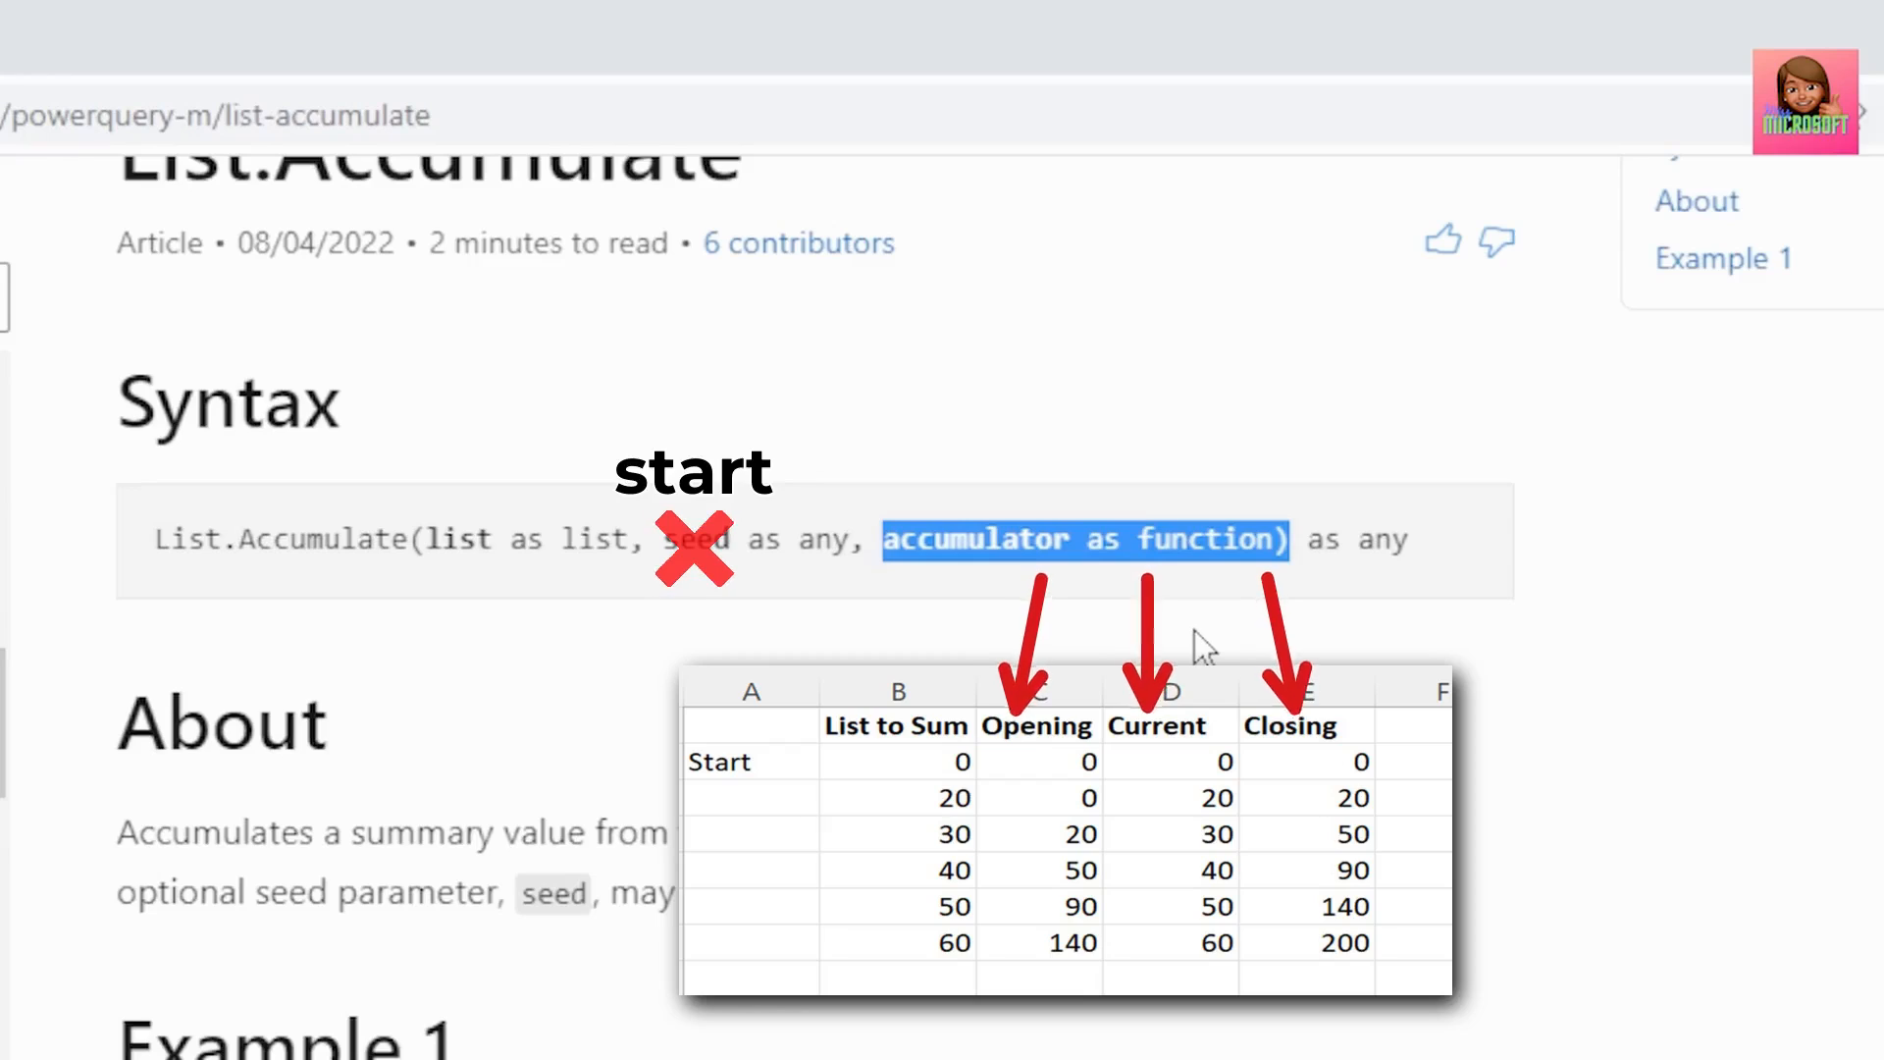
pyautogui.click(1193, 630)
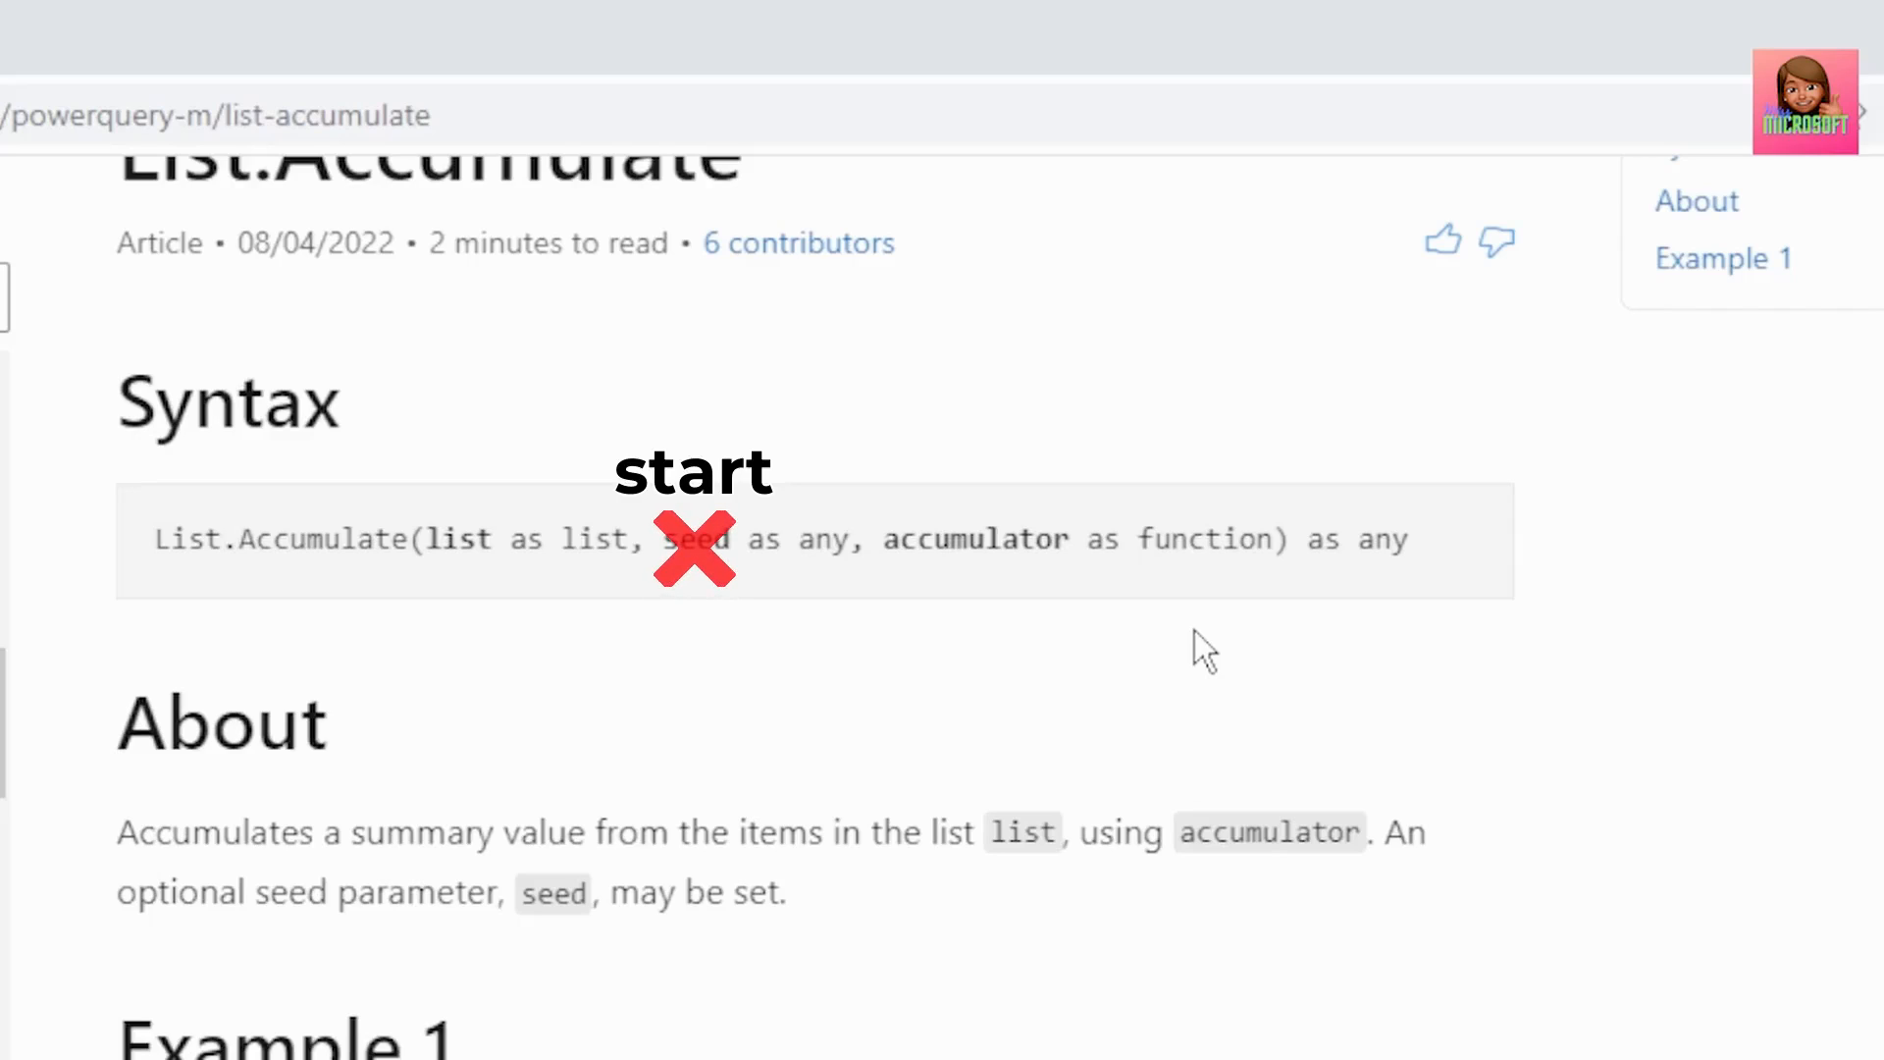
pyautogui.doubleClick(727, 539)
pyautogui.scroll(-6, 761, 686)
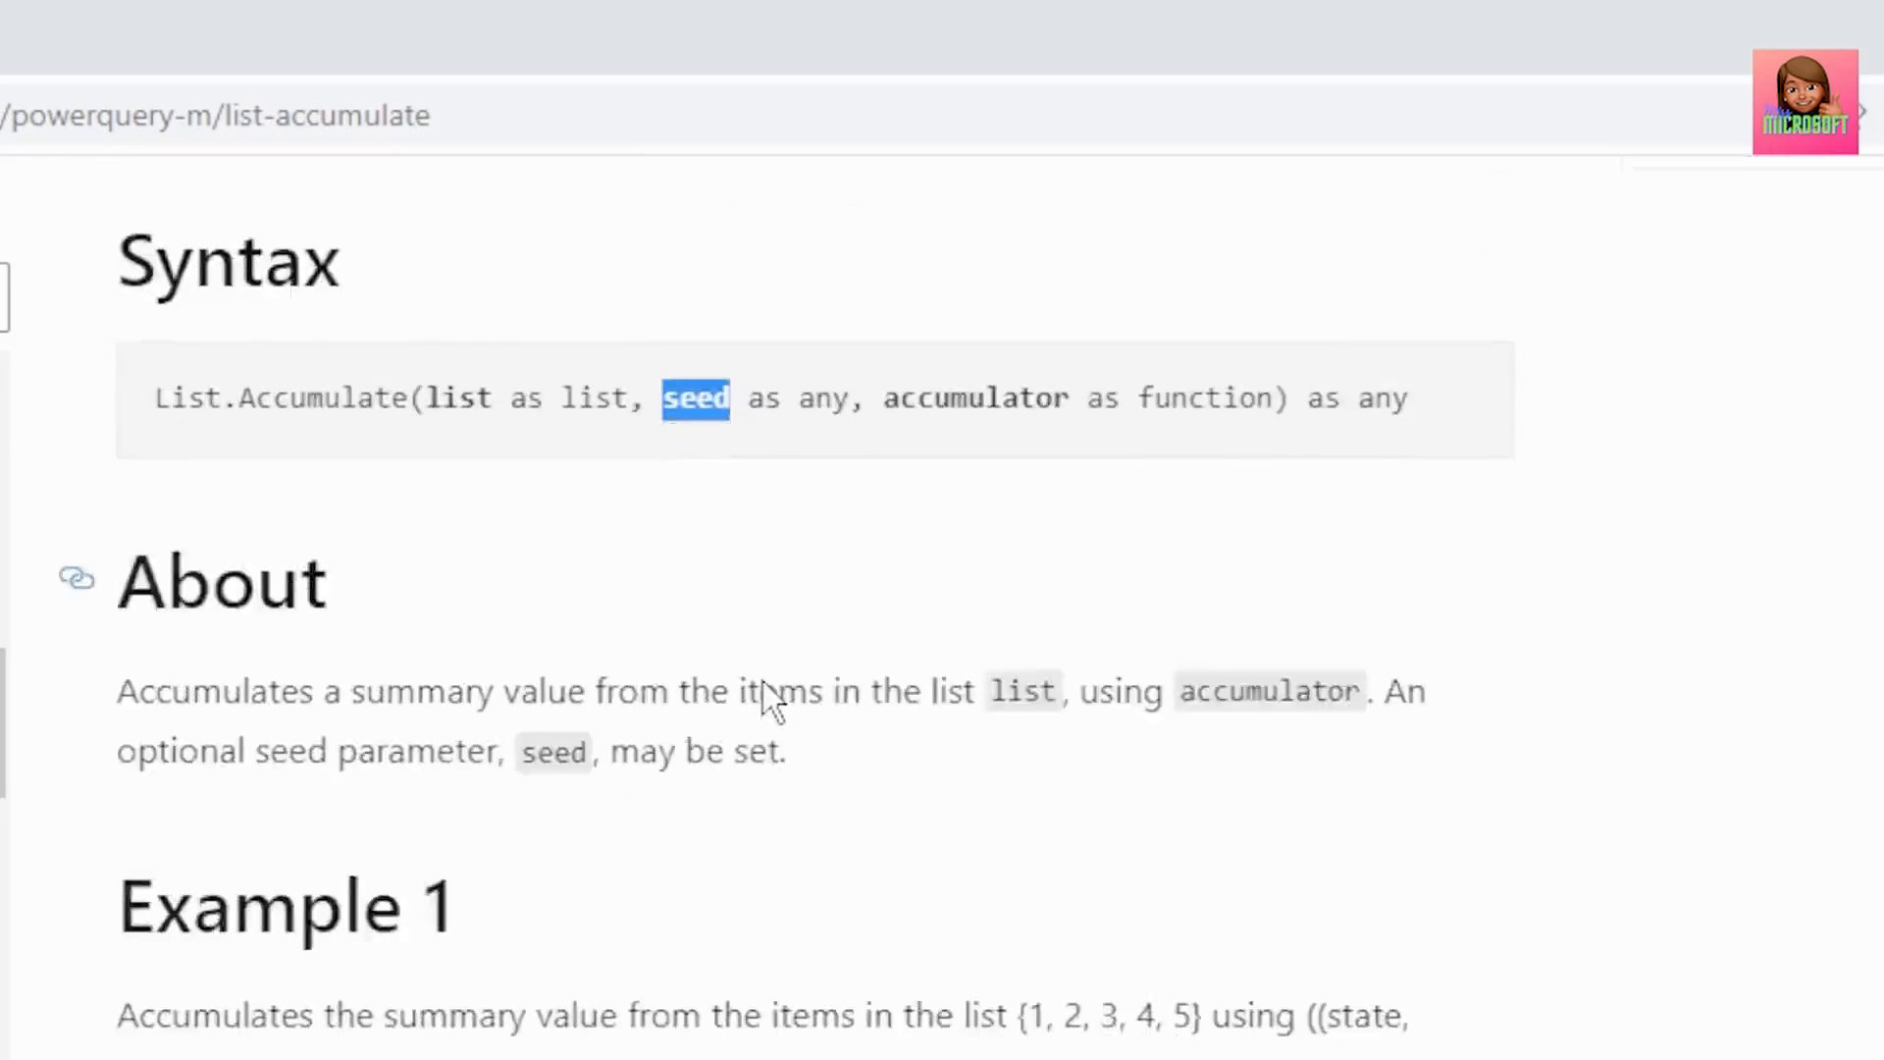
pyautogui.moveTo(782, 829); pyautogui.dragTo(884, 829)
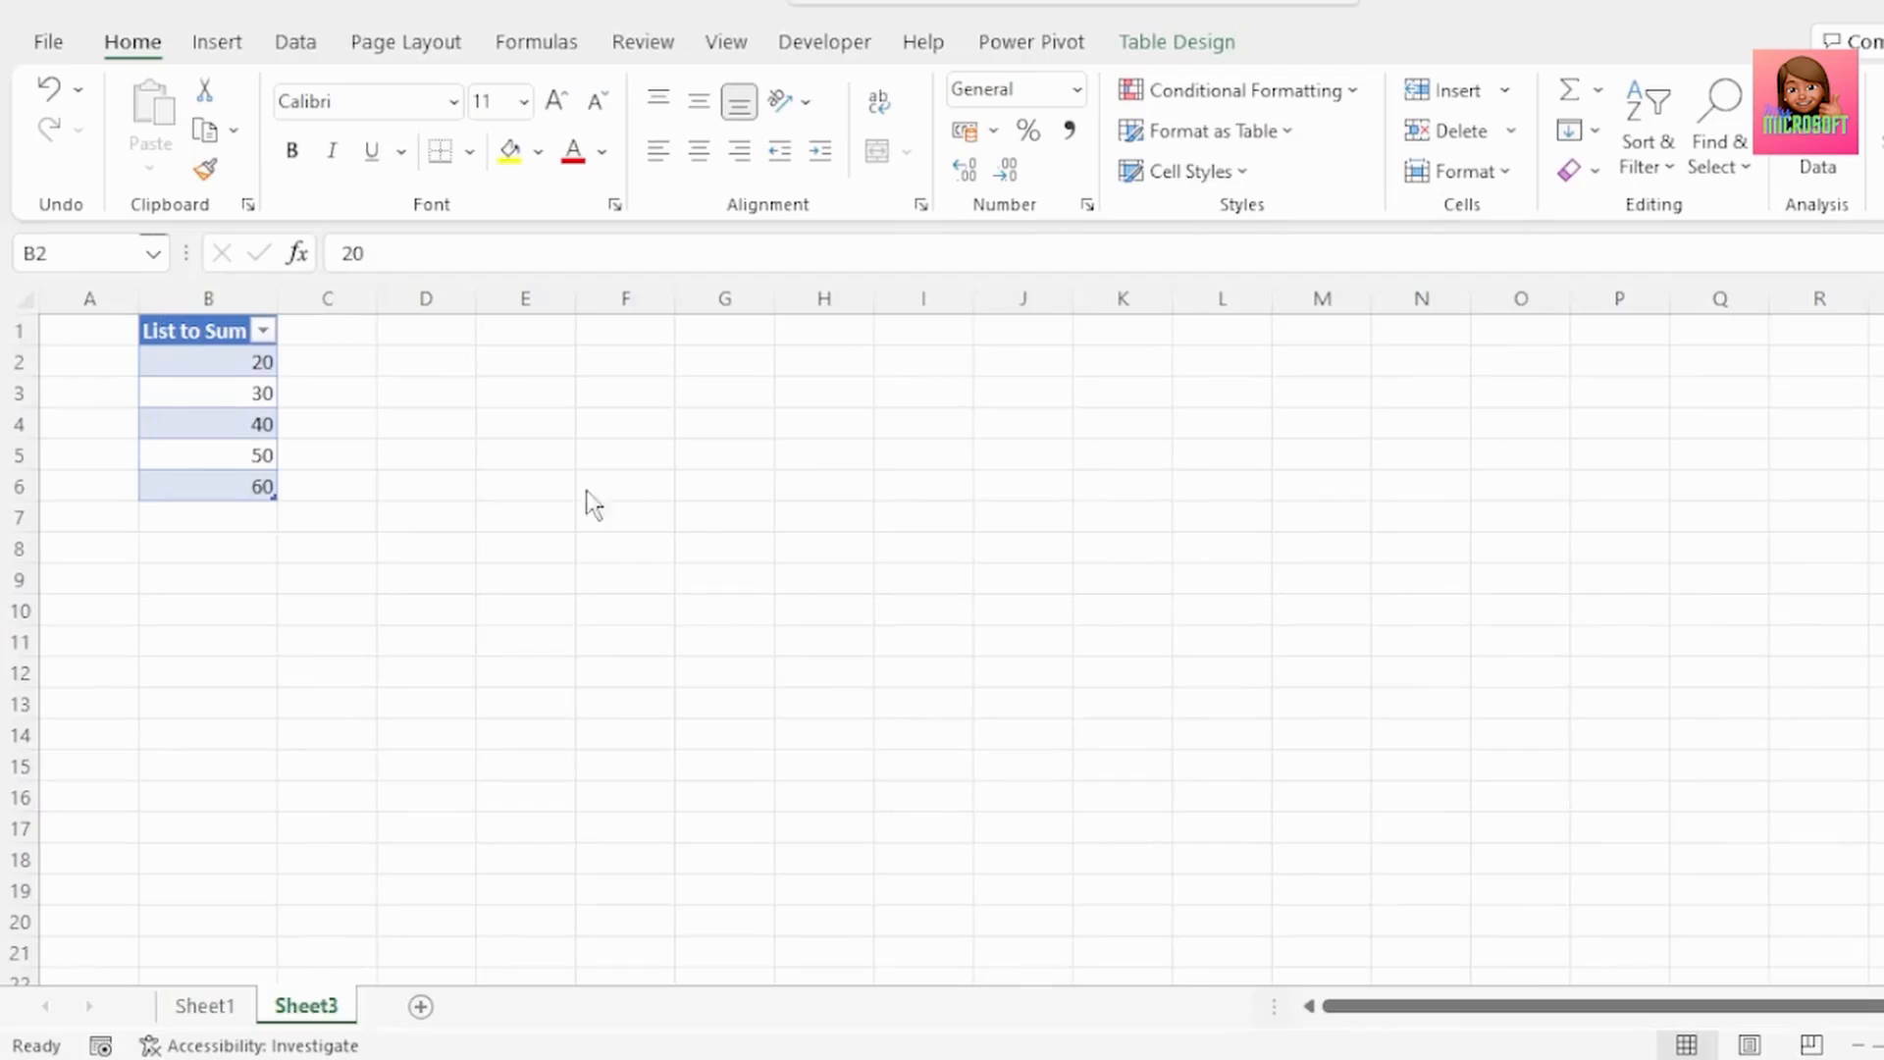
# - Load the List to Sum table into Power Query and start a custom column named Cumulative Total
pyautogui.rightClick(214, 393)
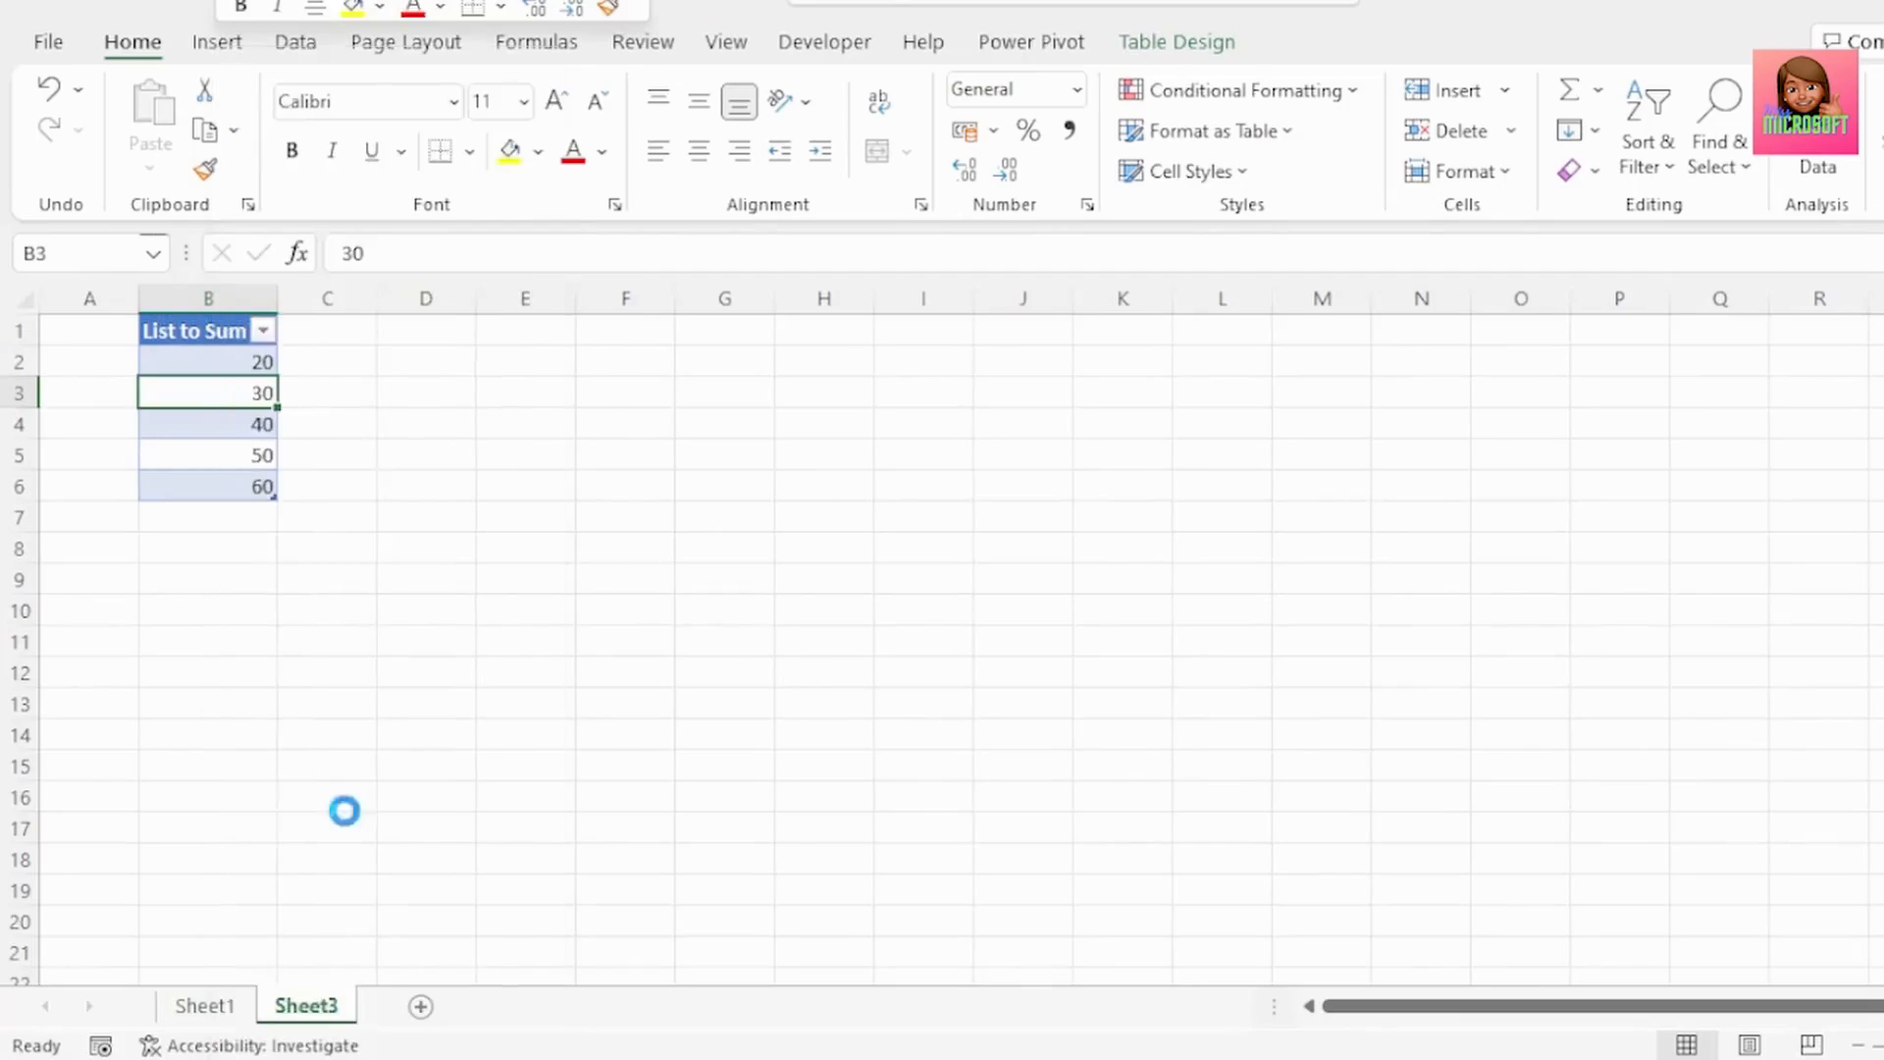
pyautogui.click(346, 811)
pyautogui.click(365, 51)
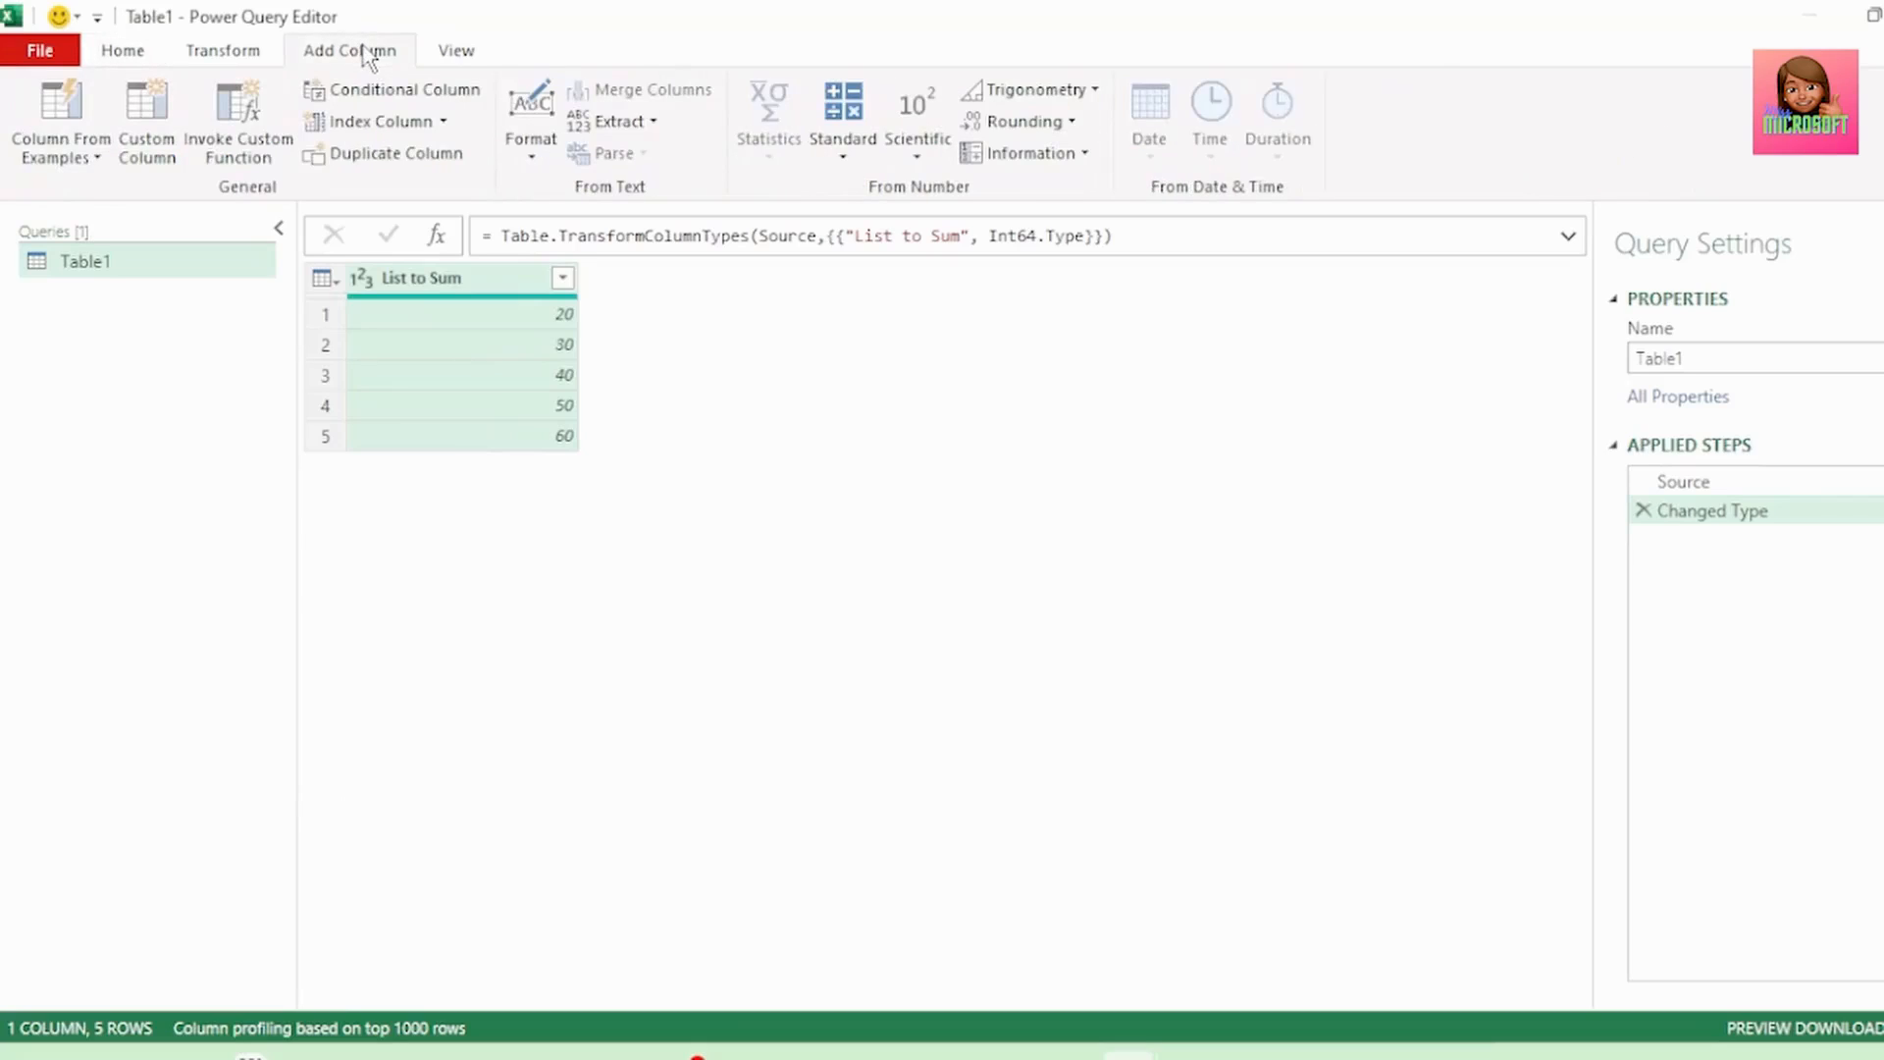
pyautogui.click(162, 138)
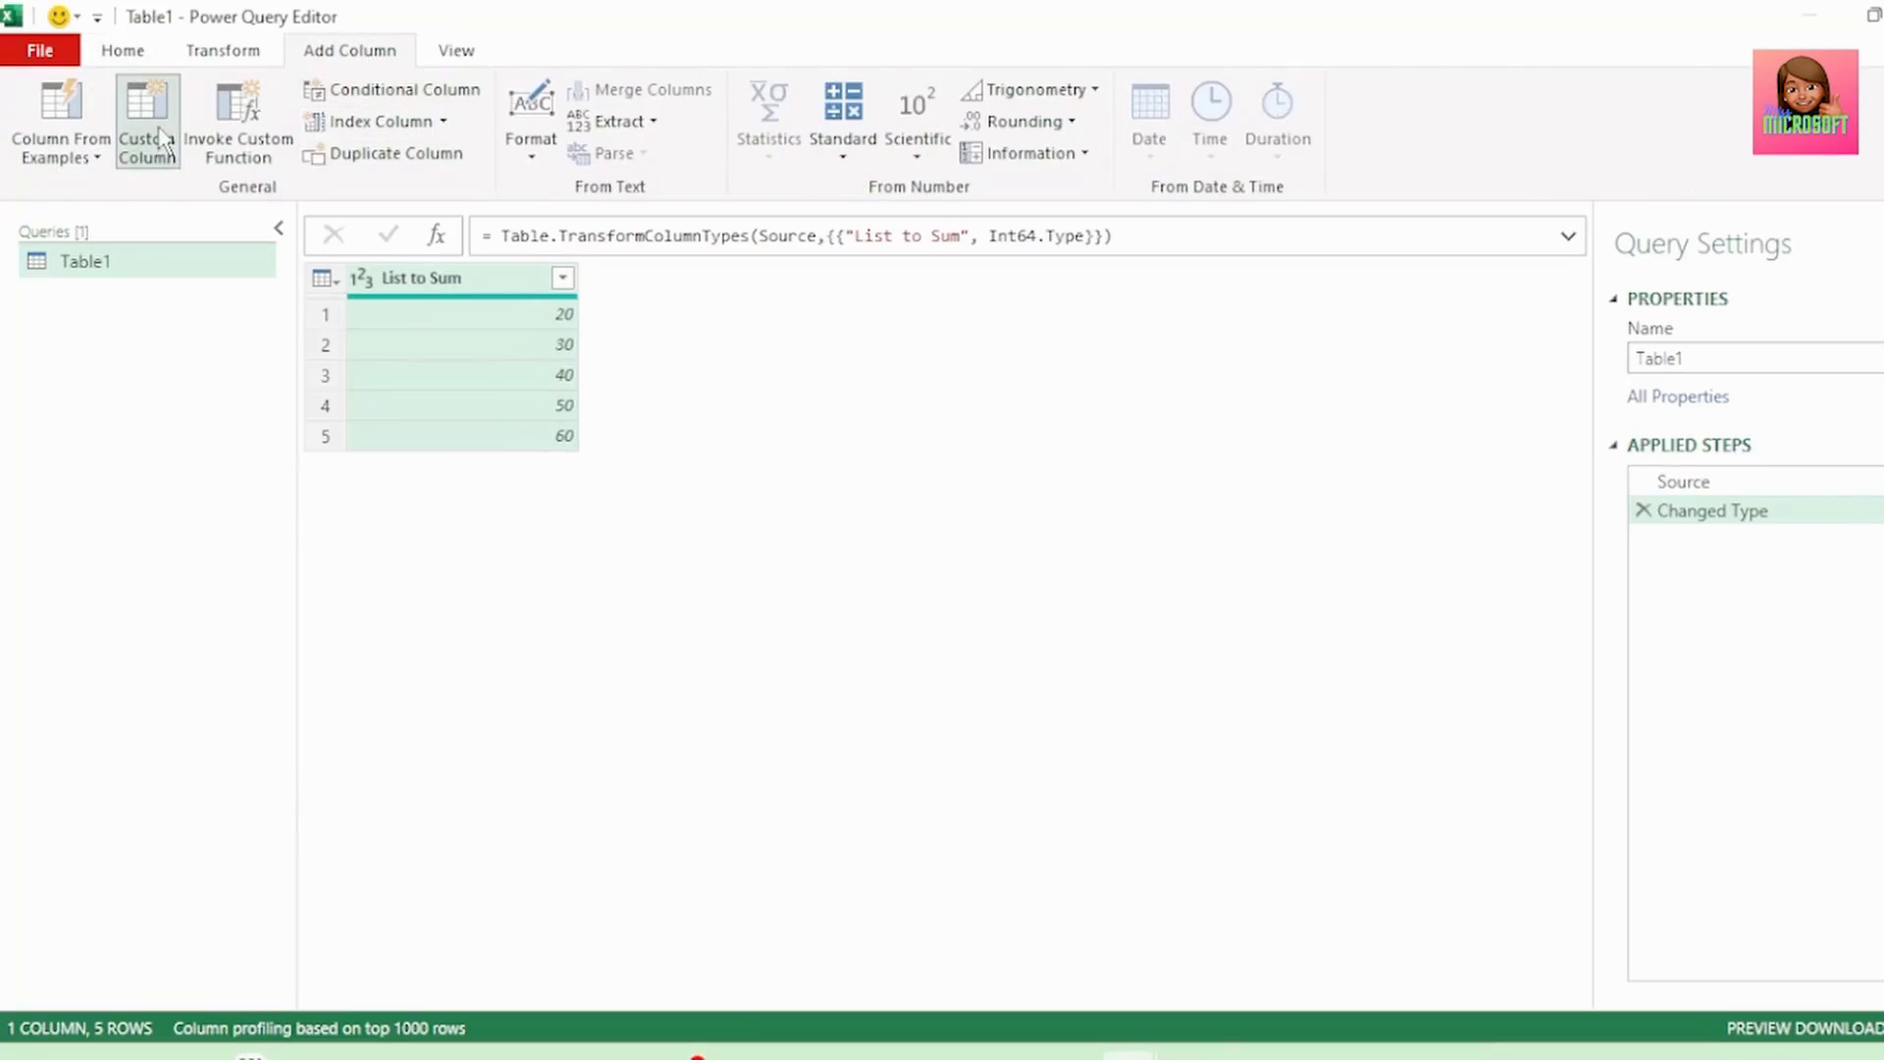
pyautogui.write('C')
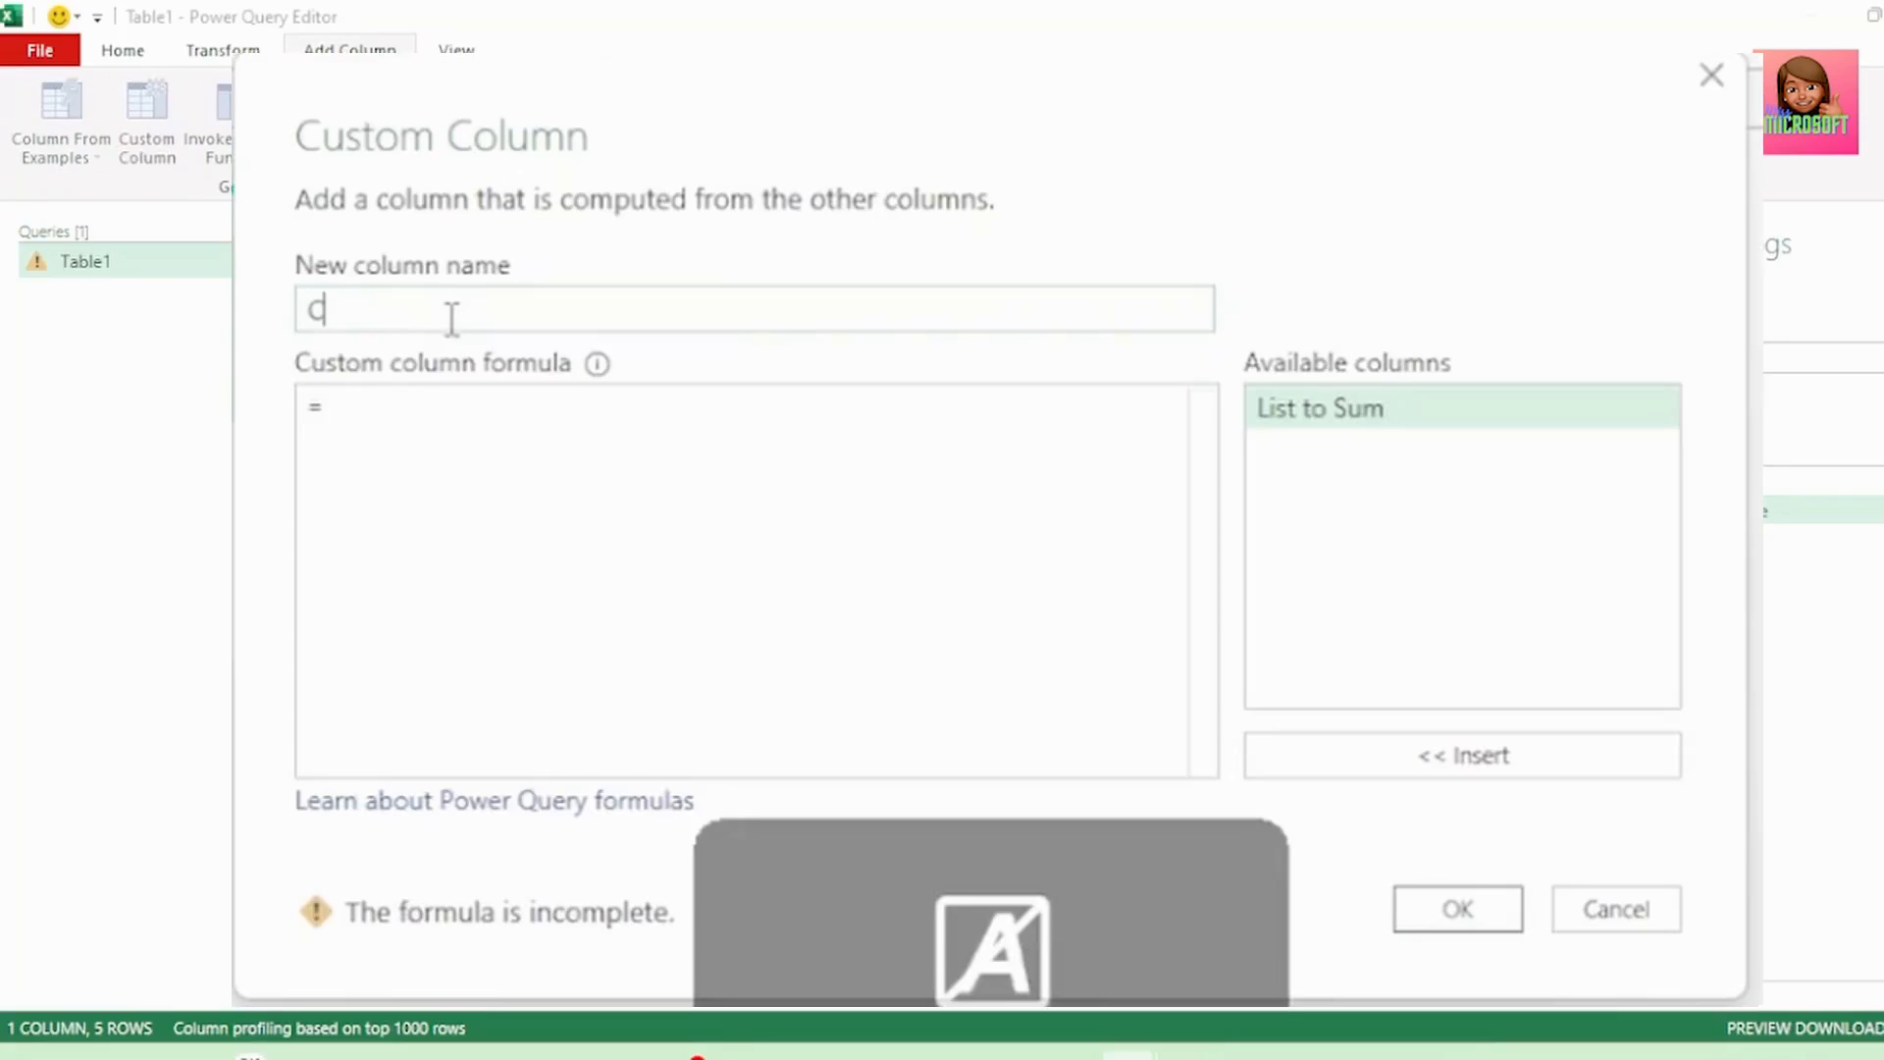
pyautogui.write('umulative T')
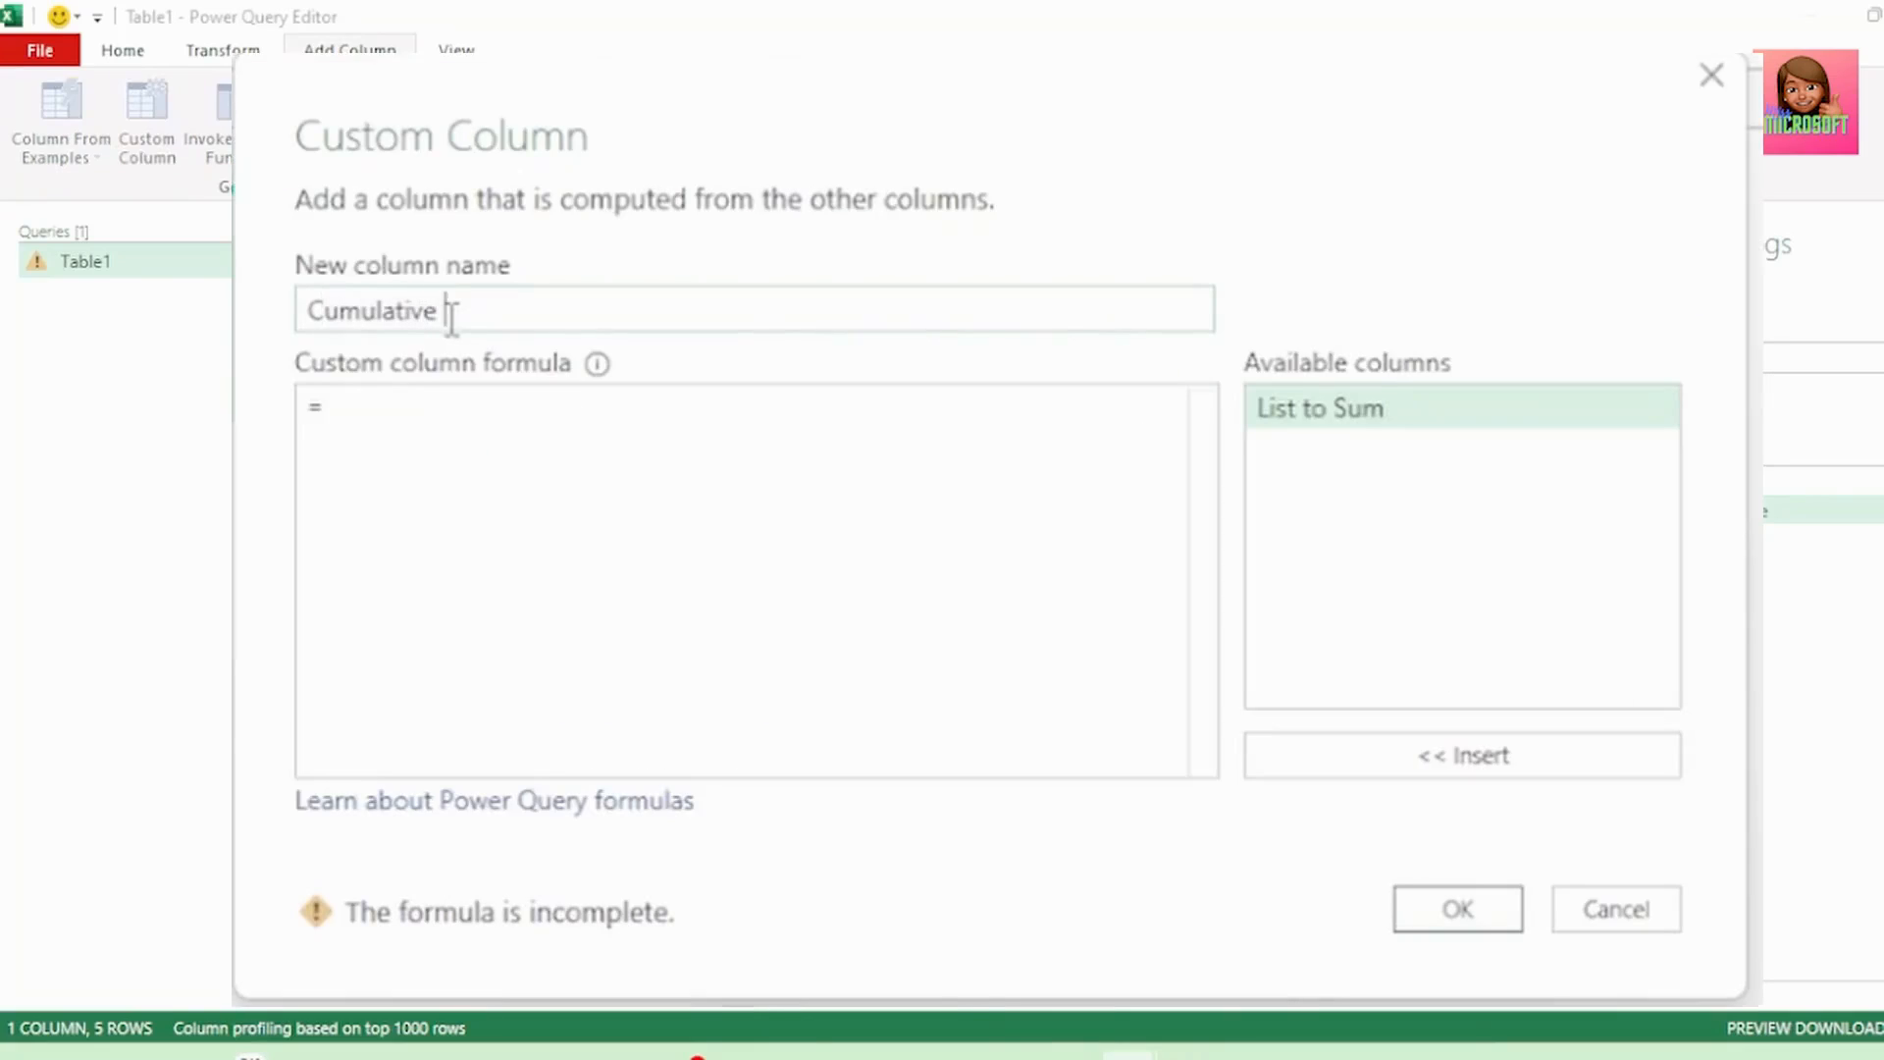
pyautogui.write('otal')
# - Begin the custom column formula with List.Accumulate, using [List to Sum] as the list and 0 as the seed
pyautogui.click(432, 422)
pyautogui.write('Lis')
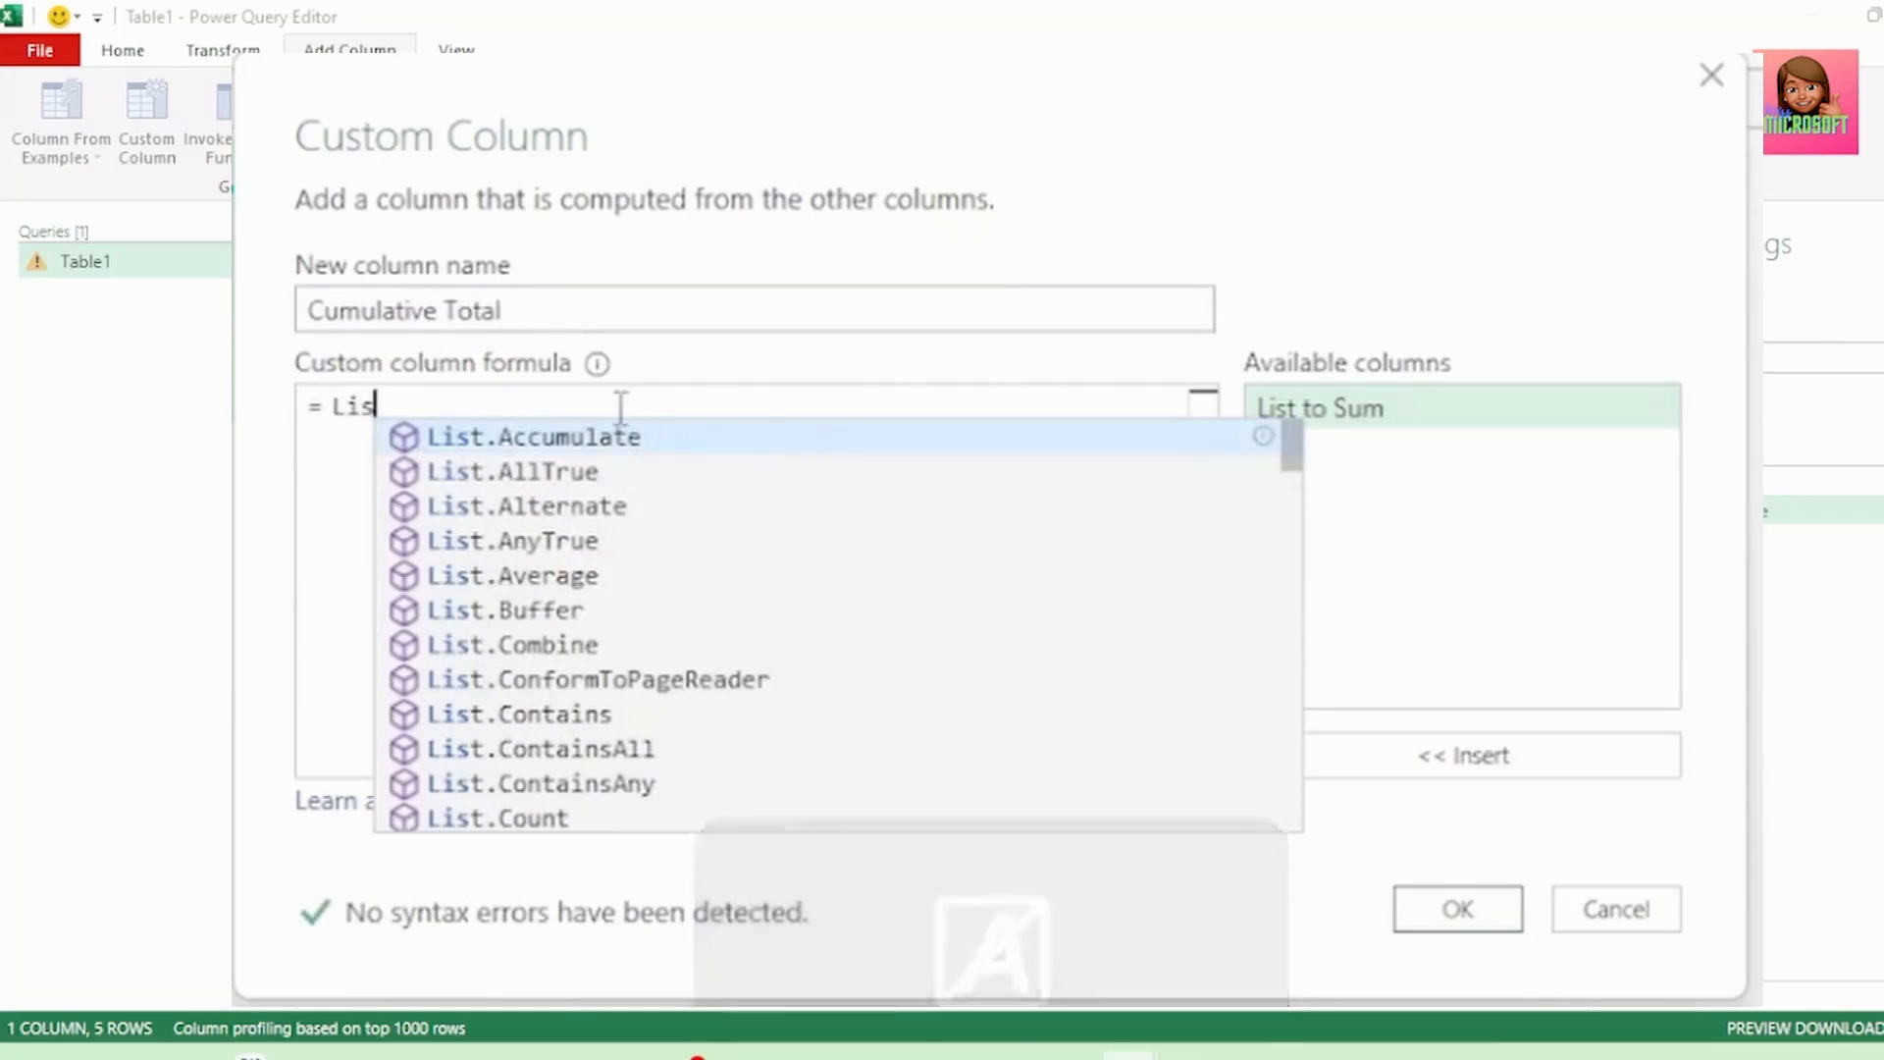
pyautogui.click(572, 438)
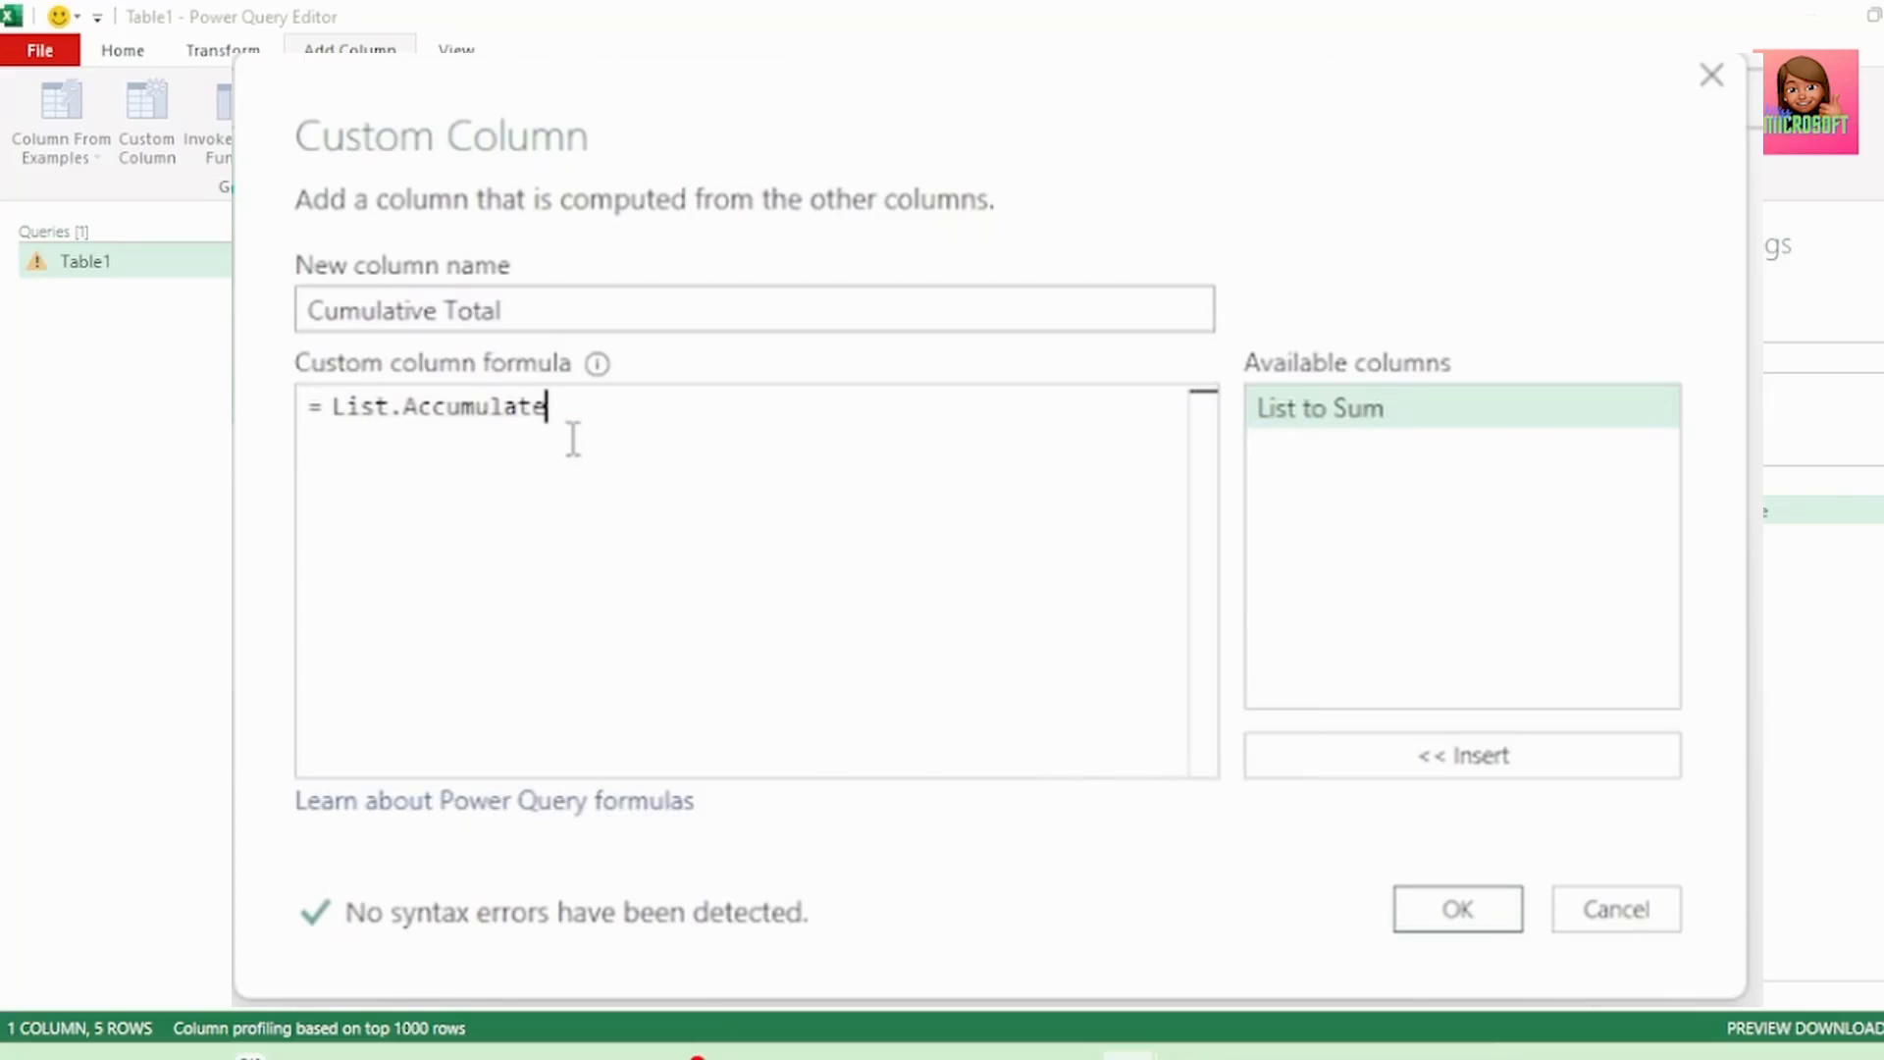
pyautogui.write('(')
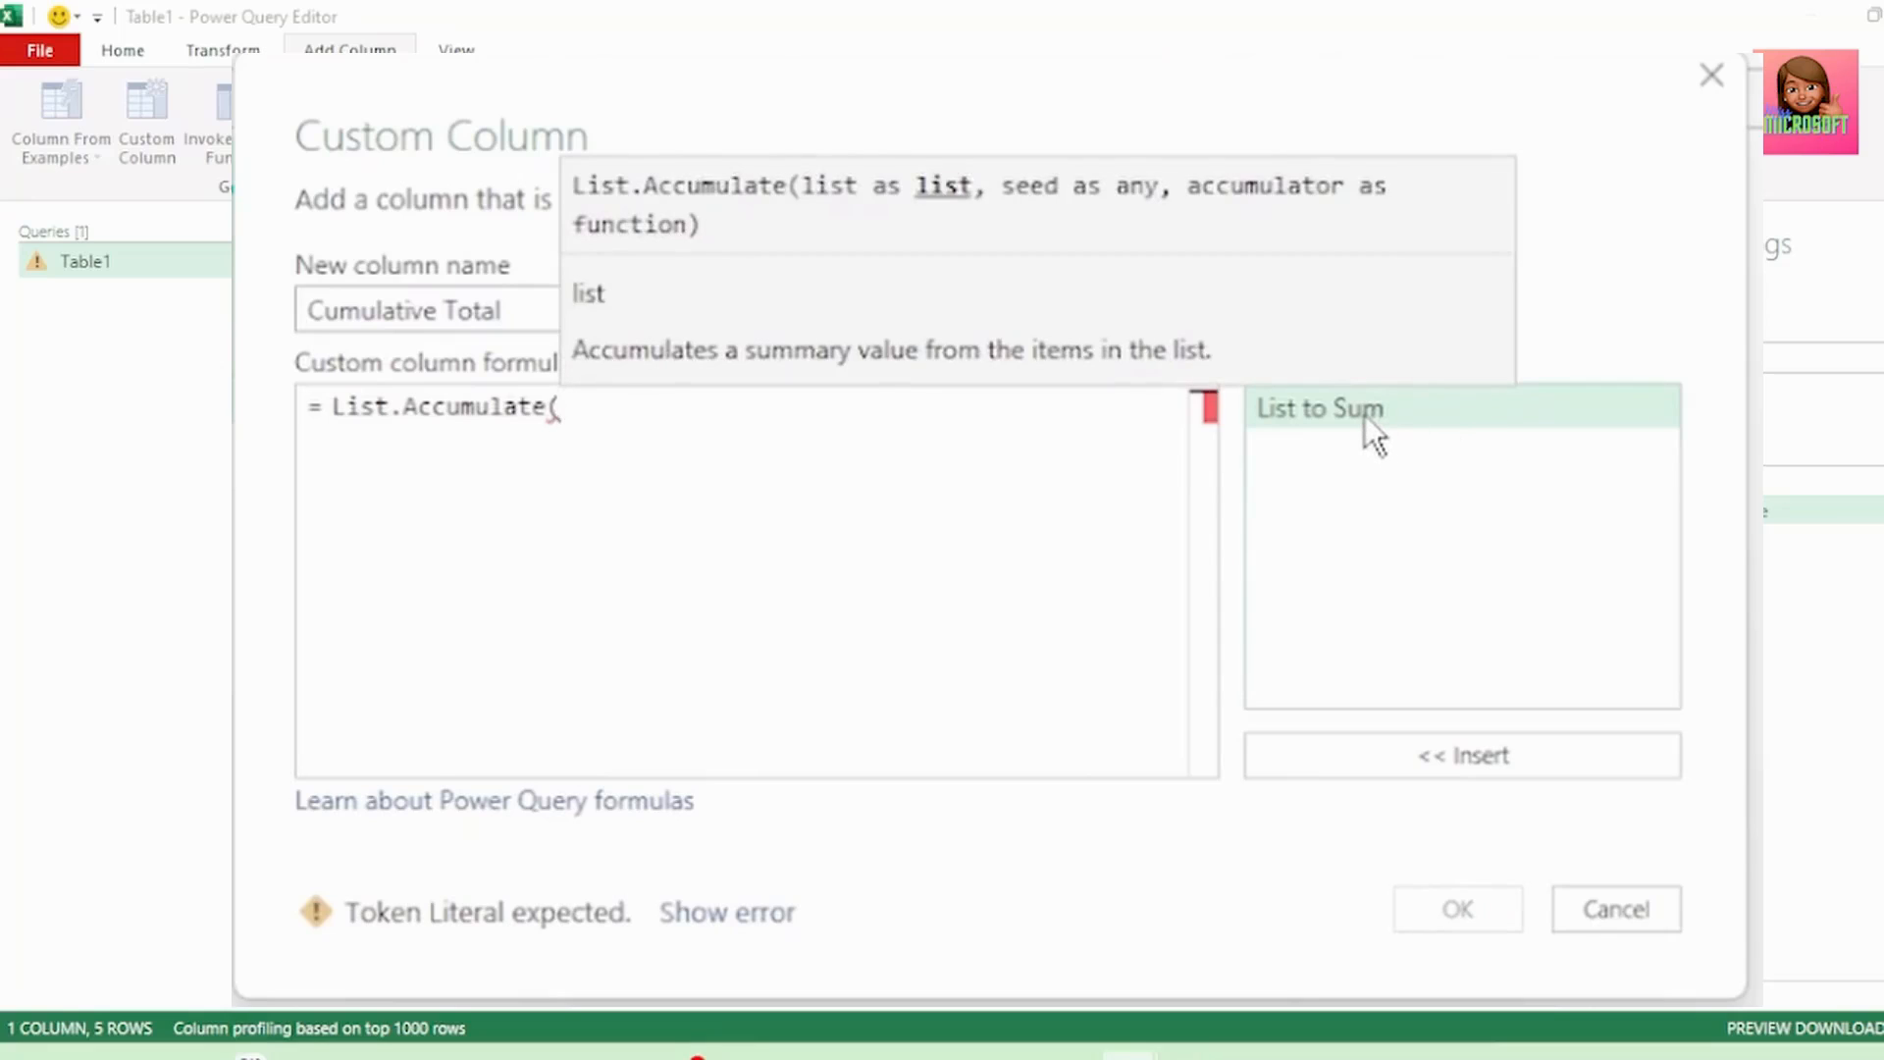
pyautogui.click(1327, 415)
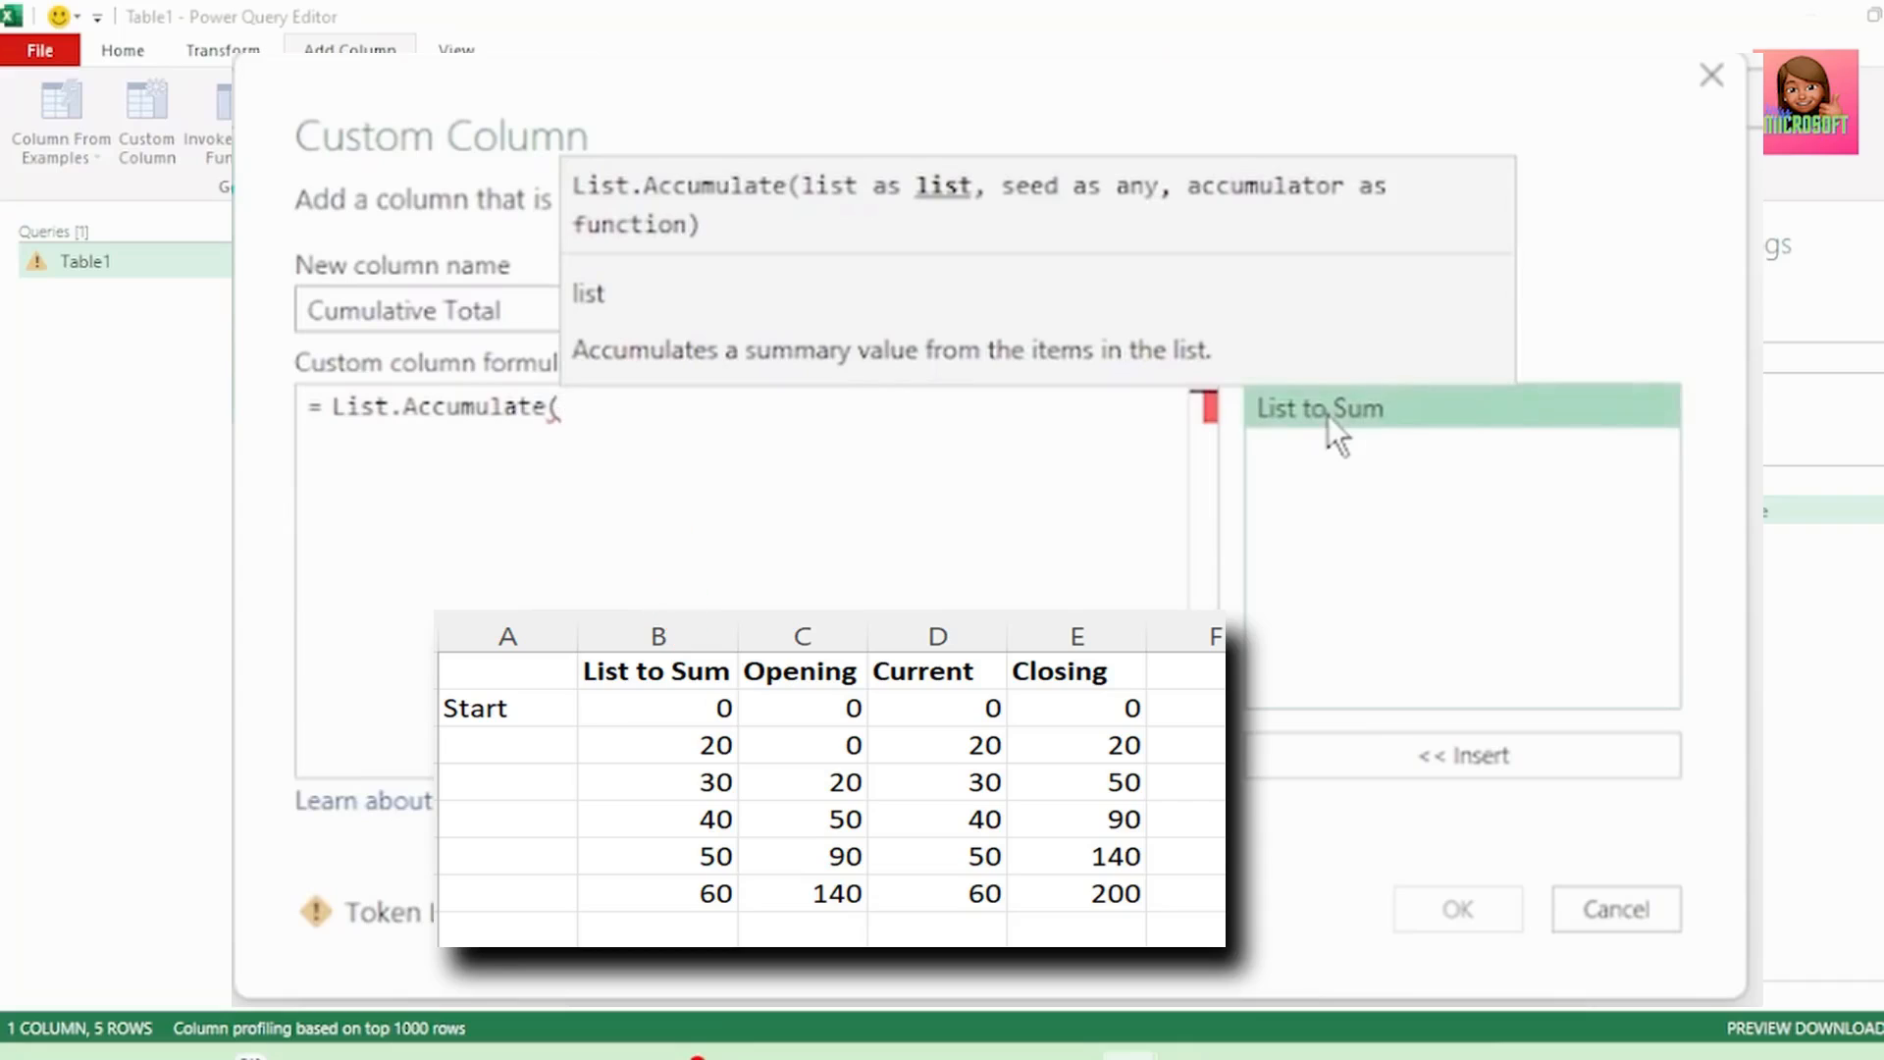
pyautogui.doubleClick(1328, 415)
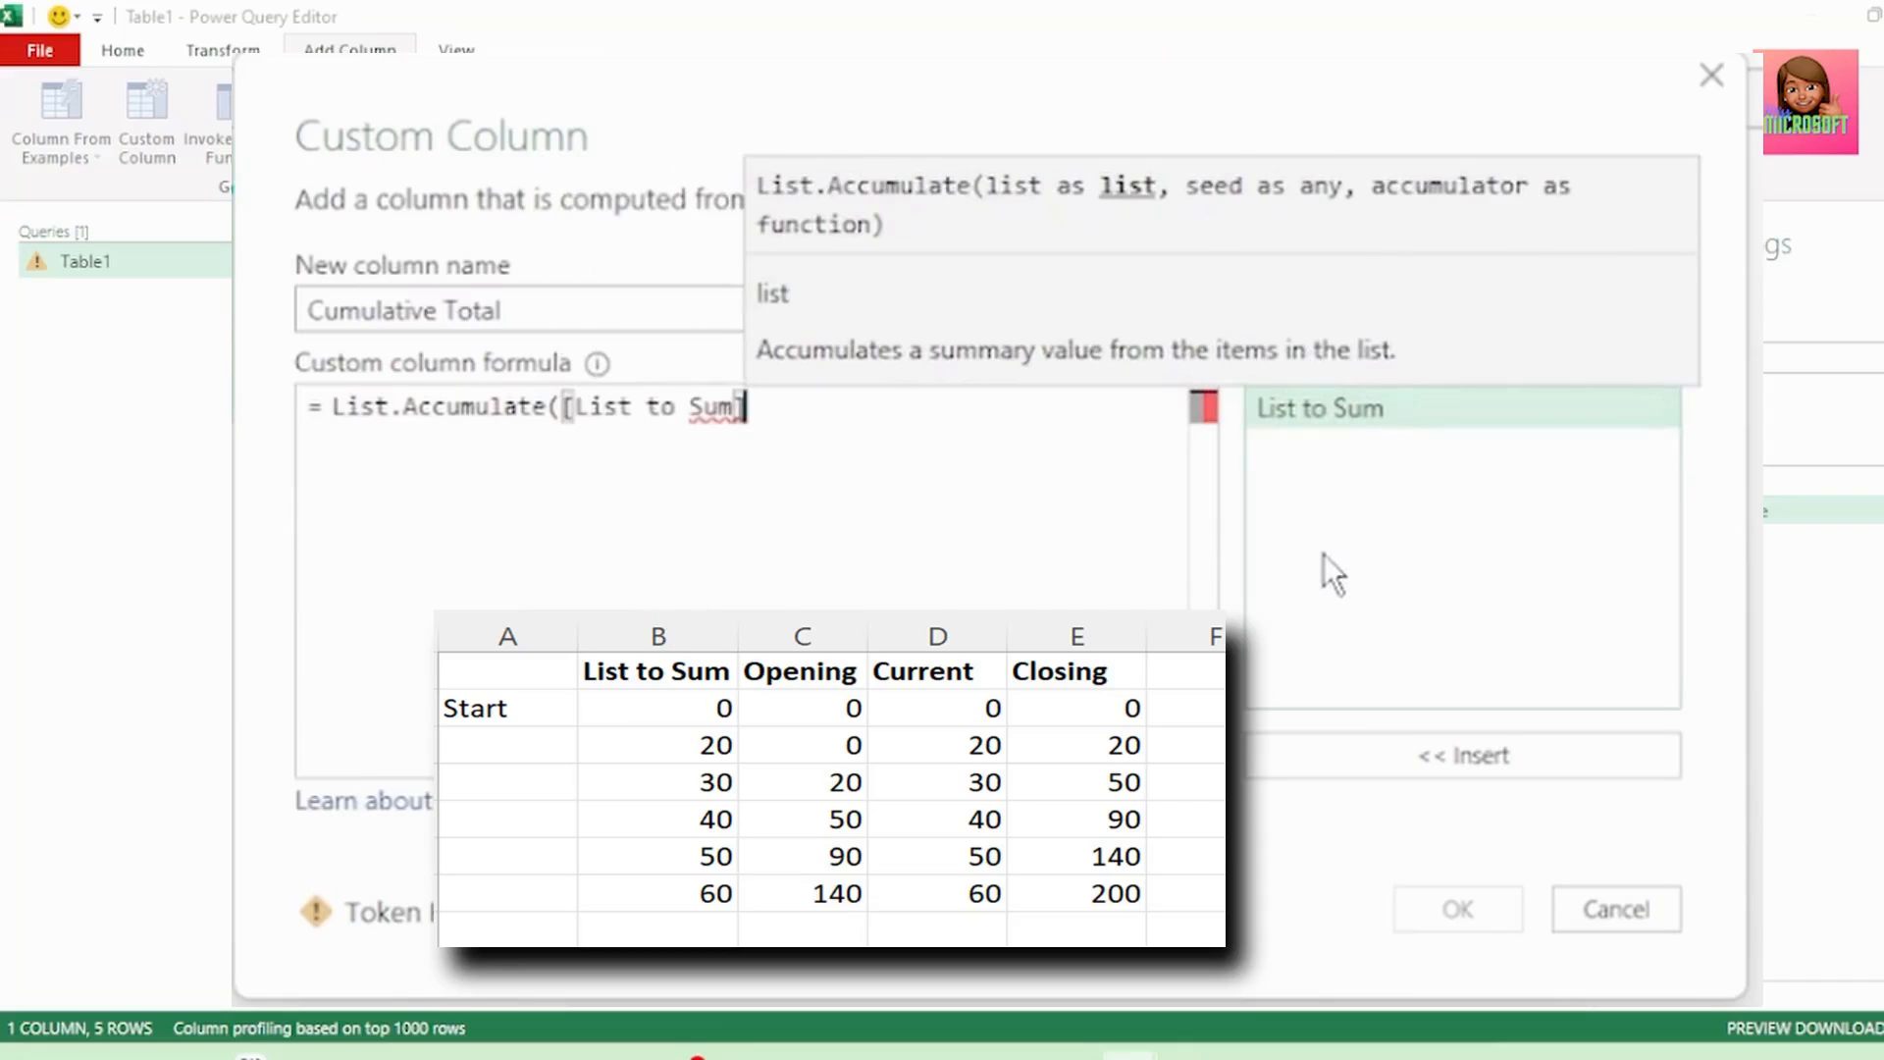
pyautogui.write(',')
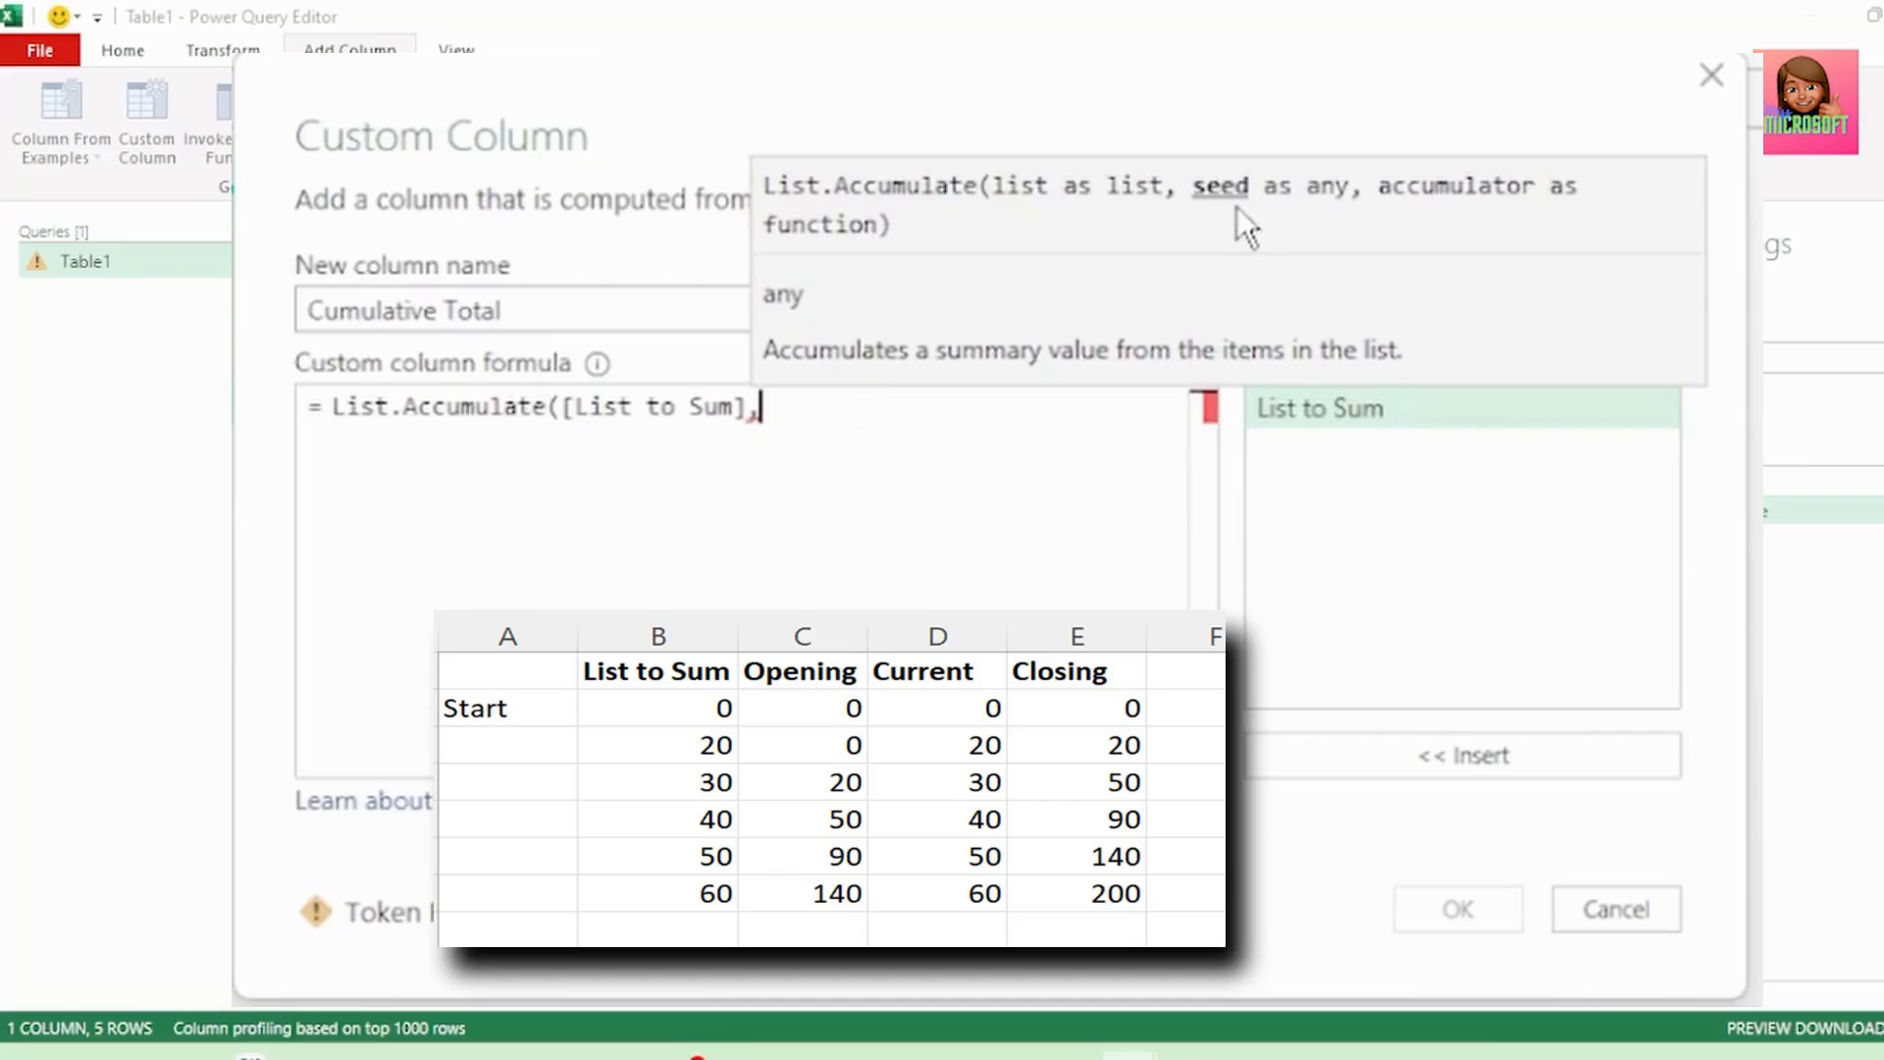
pyautogui.write('0,')
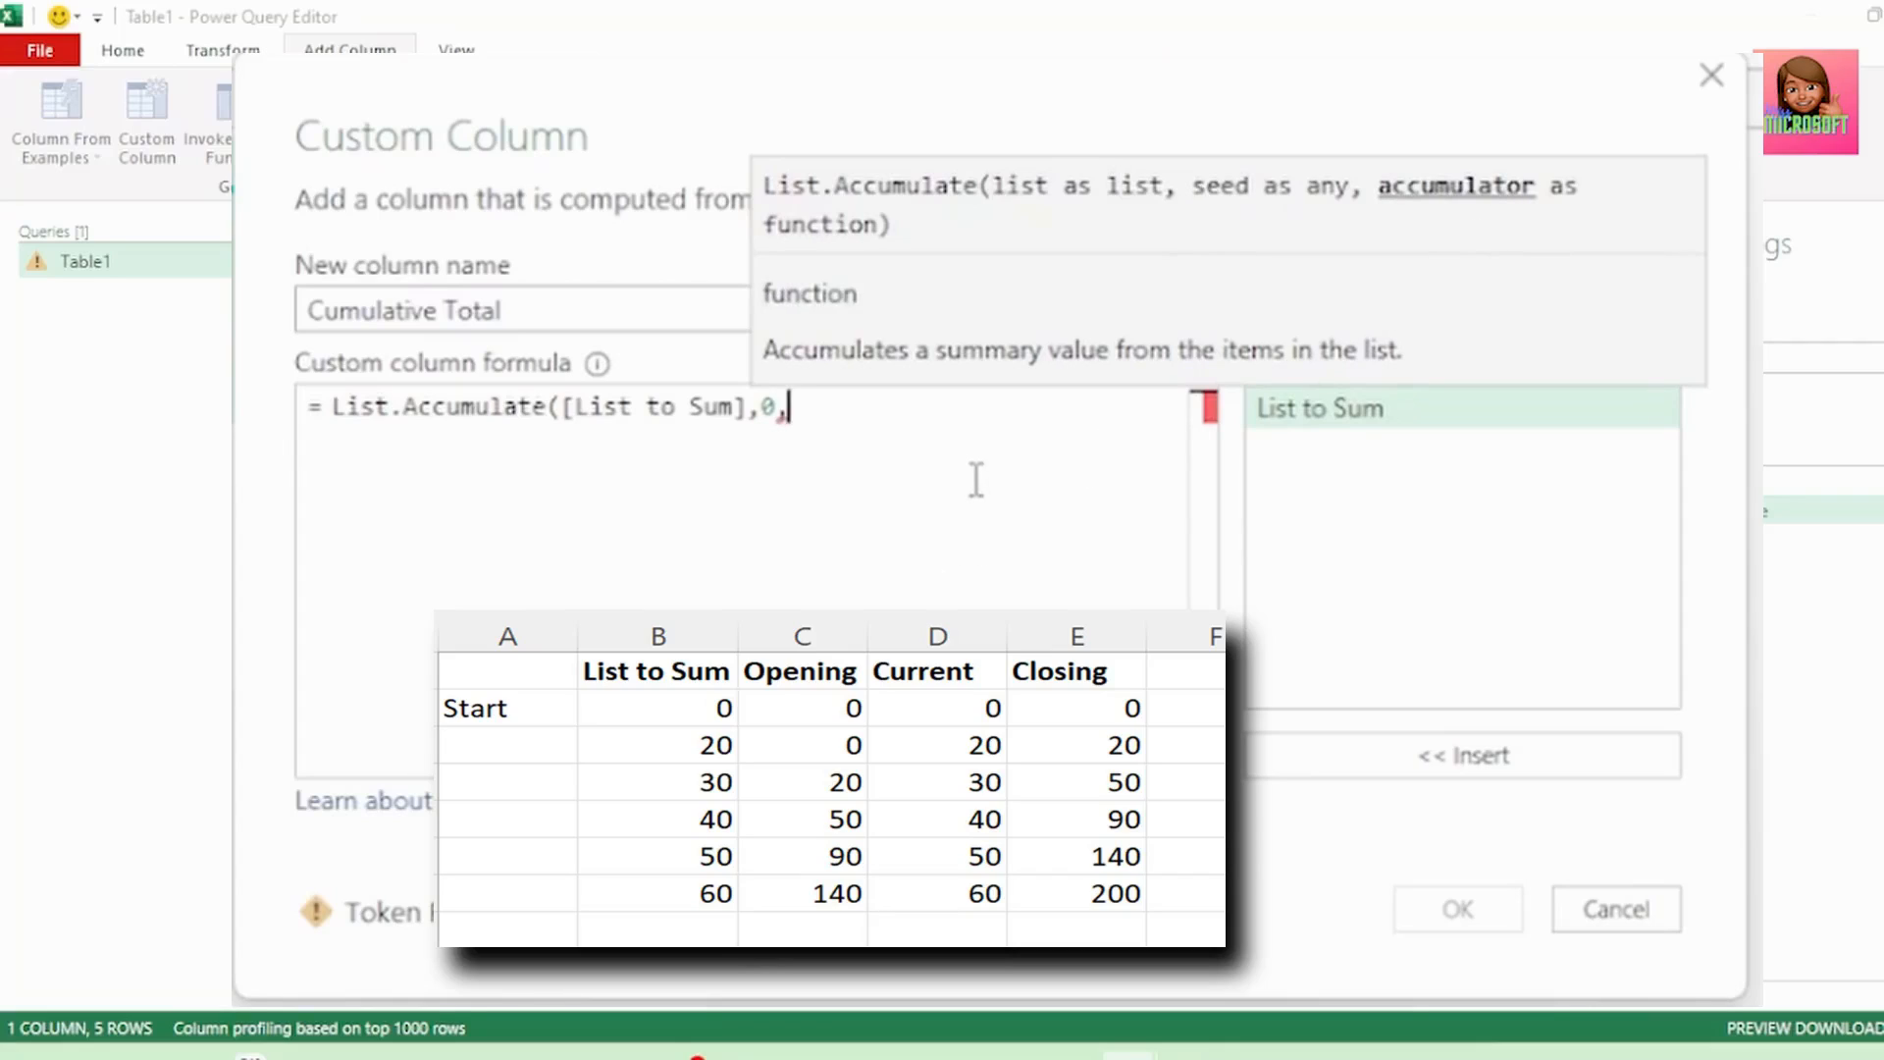
# - Complete the formula with the accumulator function (Opening, Current)=>Opening+Current and create the column
pyautogui.write('(')
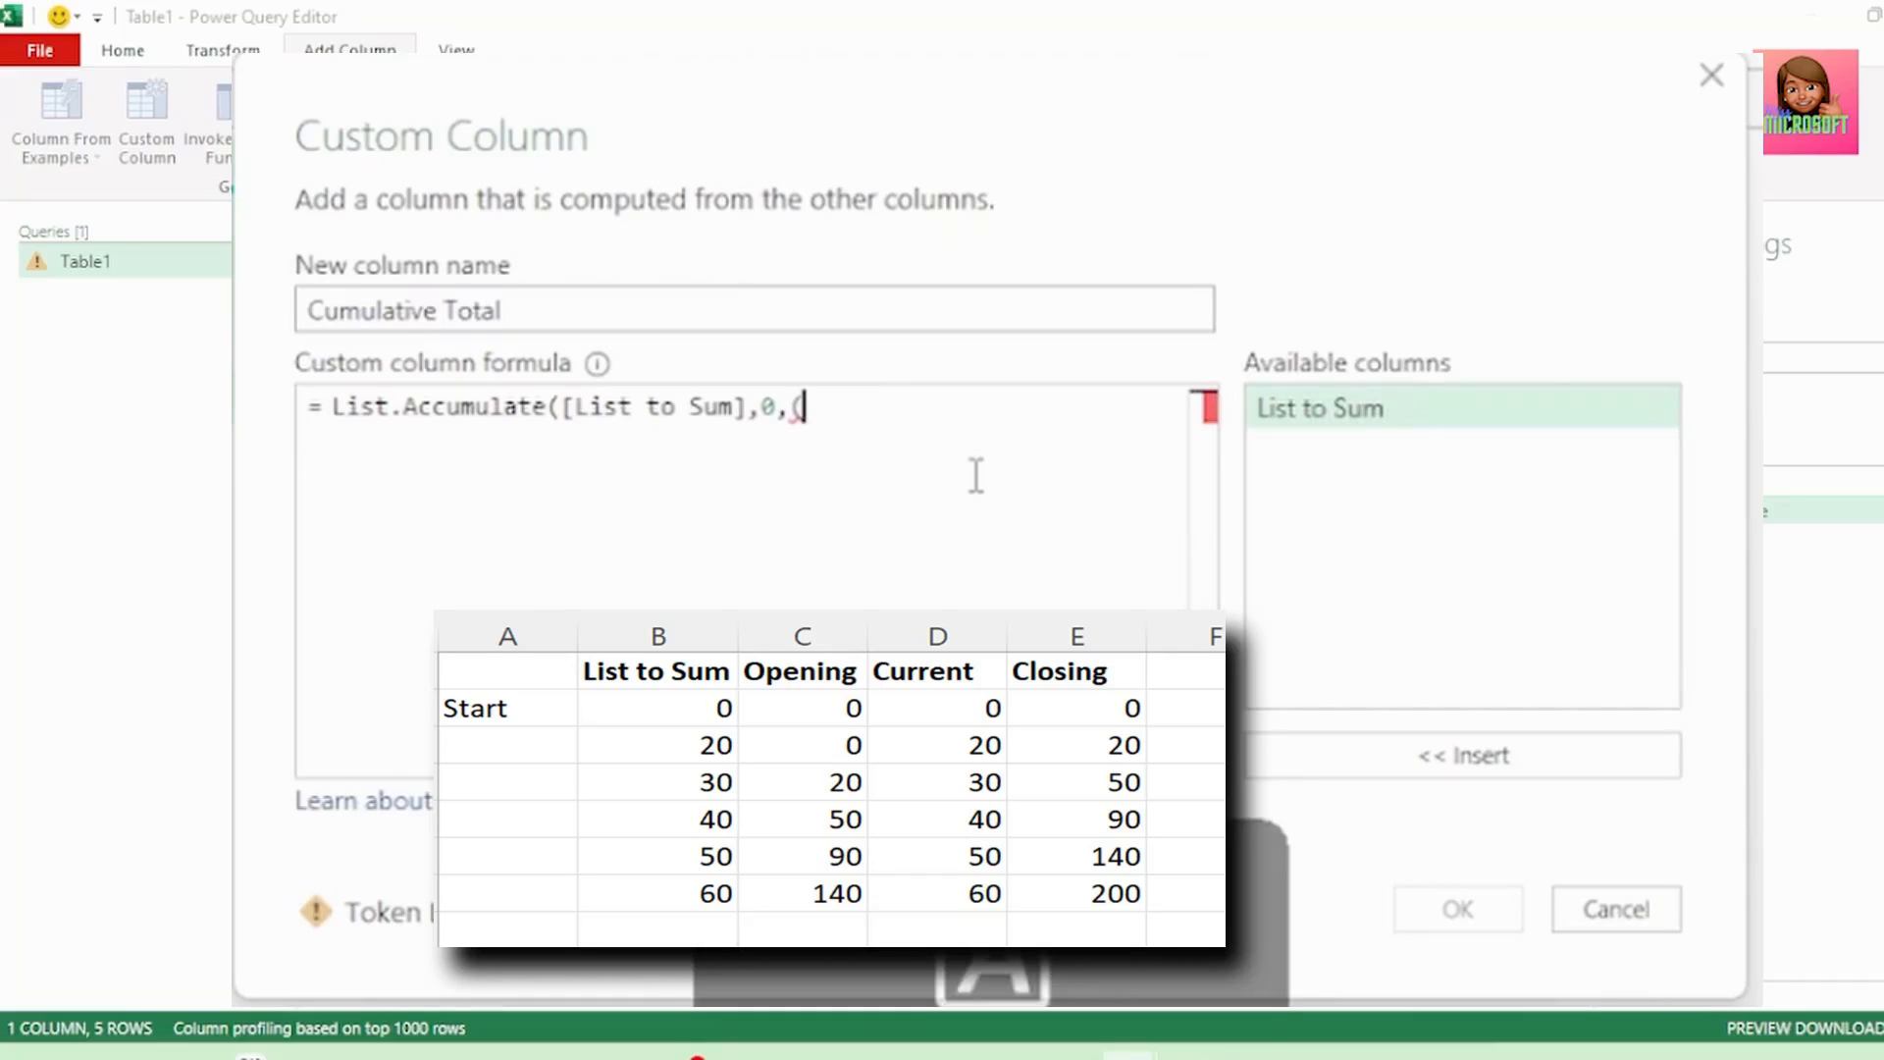
pyautogui.write('Opening, C')
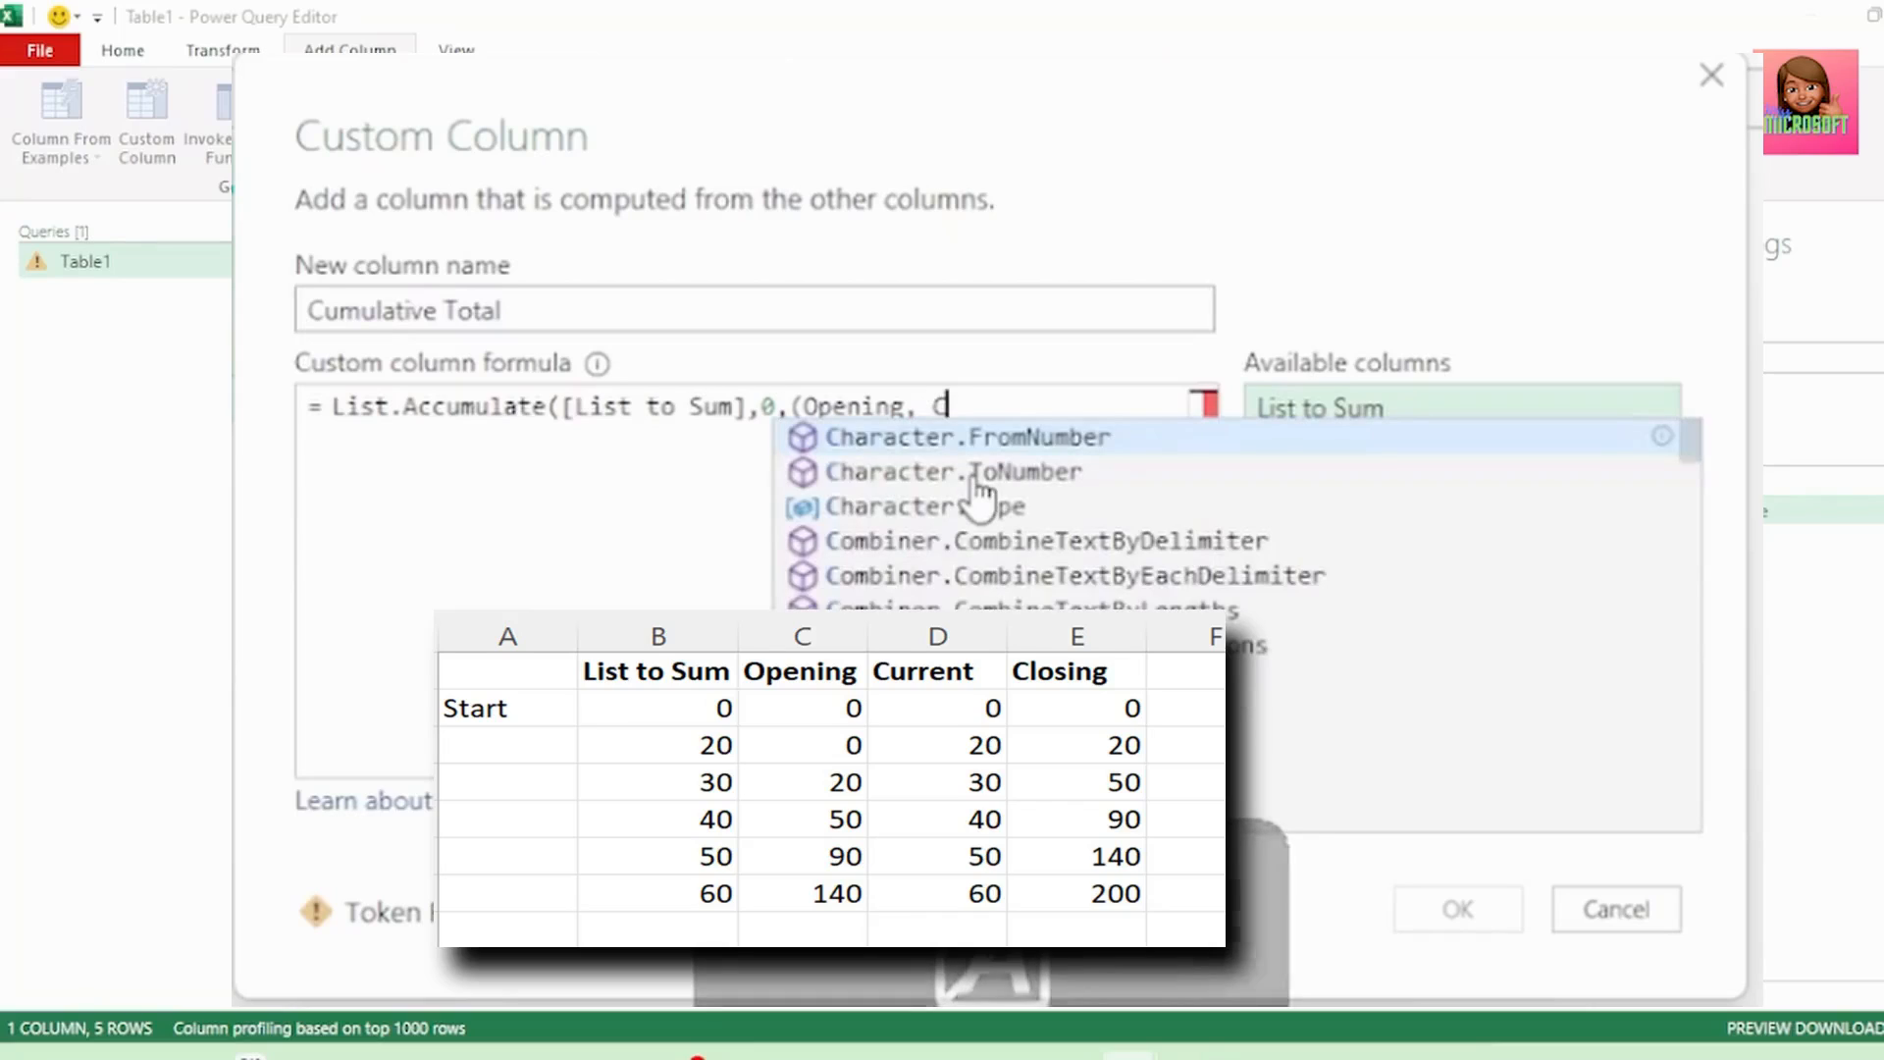
pyautogui.write('urrent')
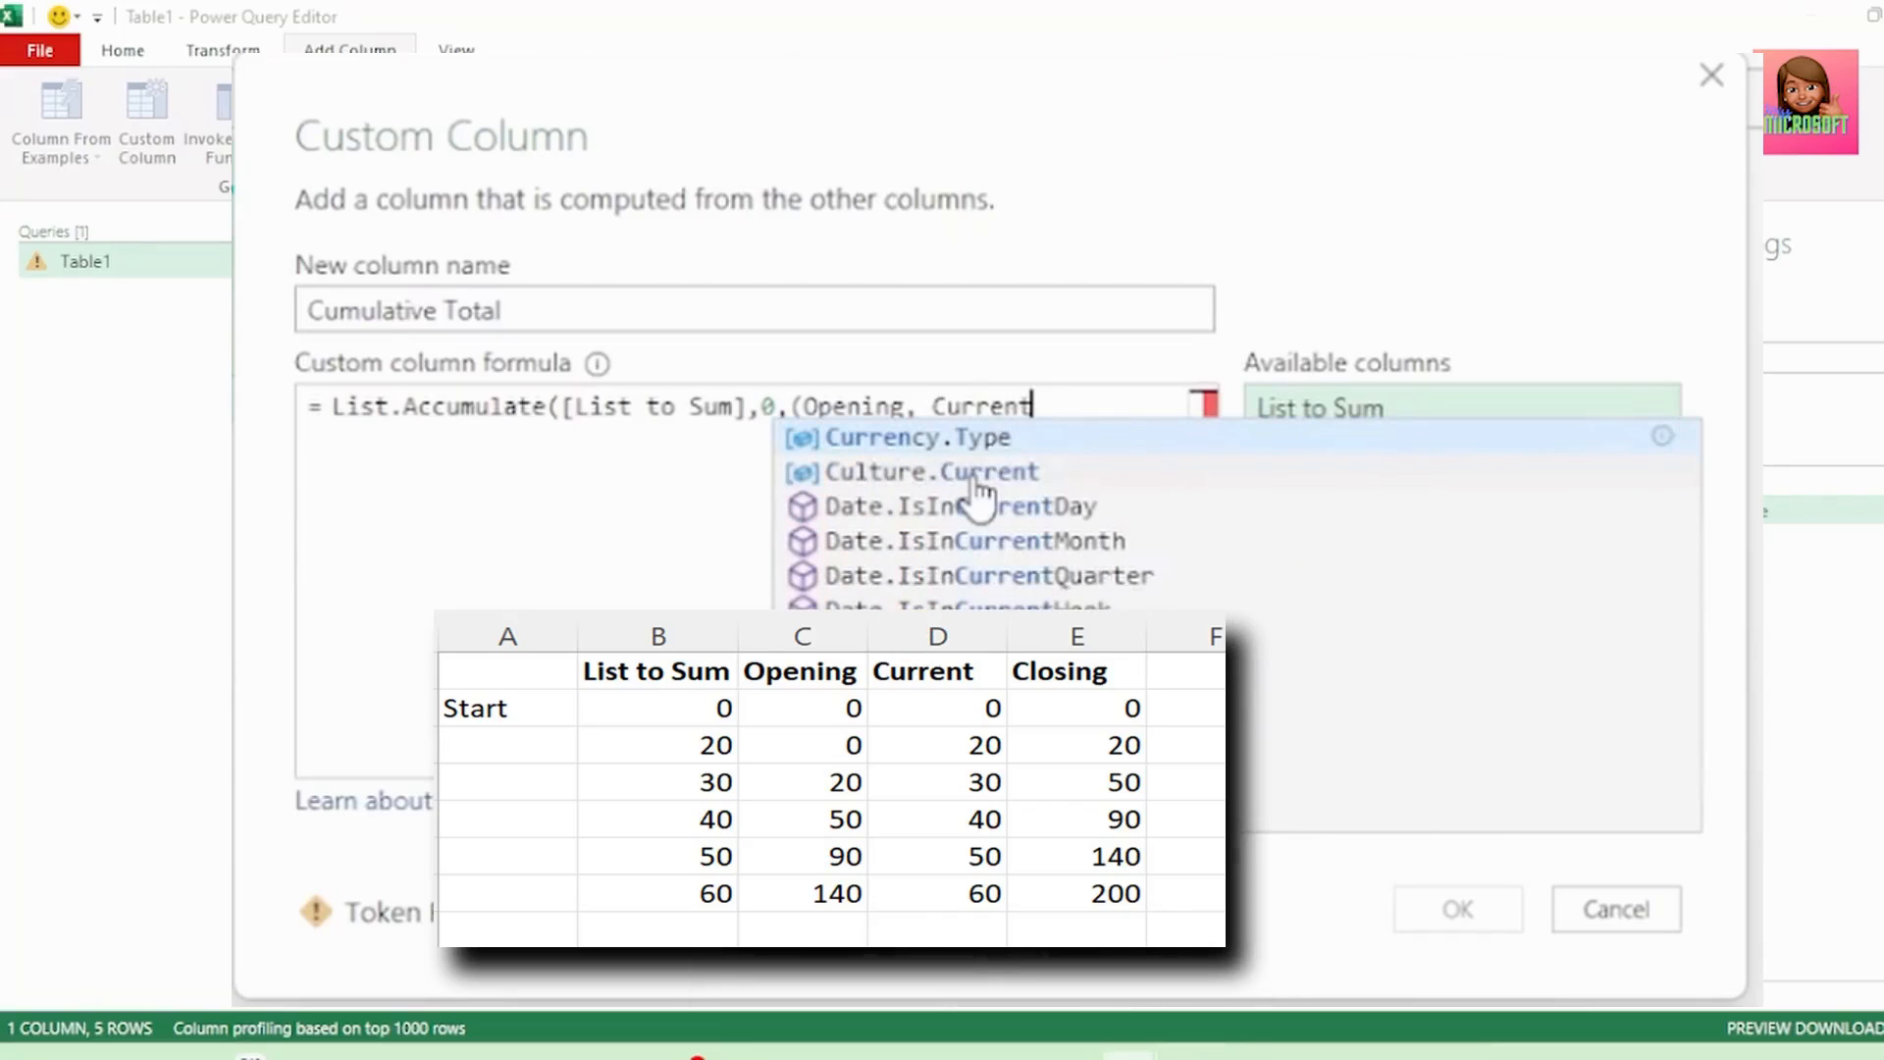
pyautogui.write(')')
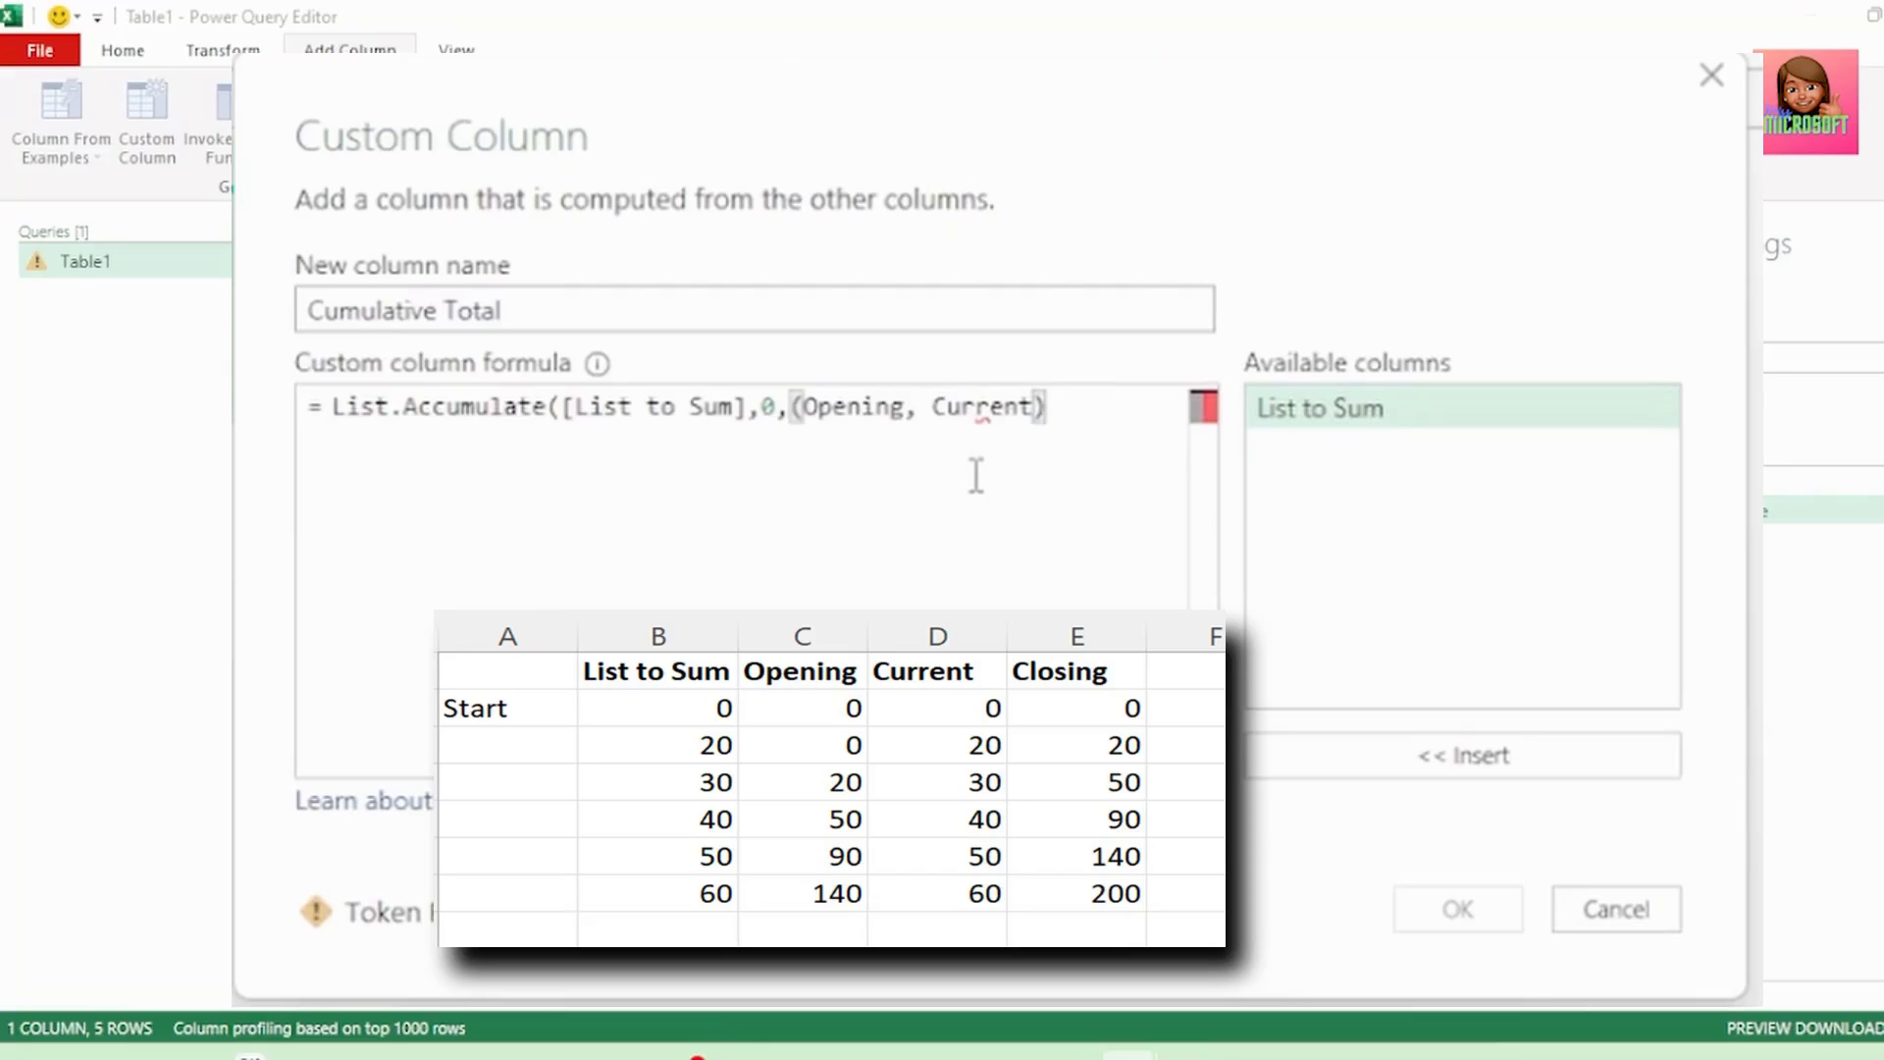
pyautogui.write('=>')
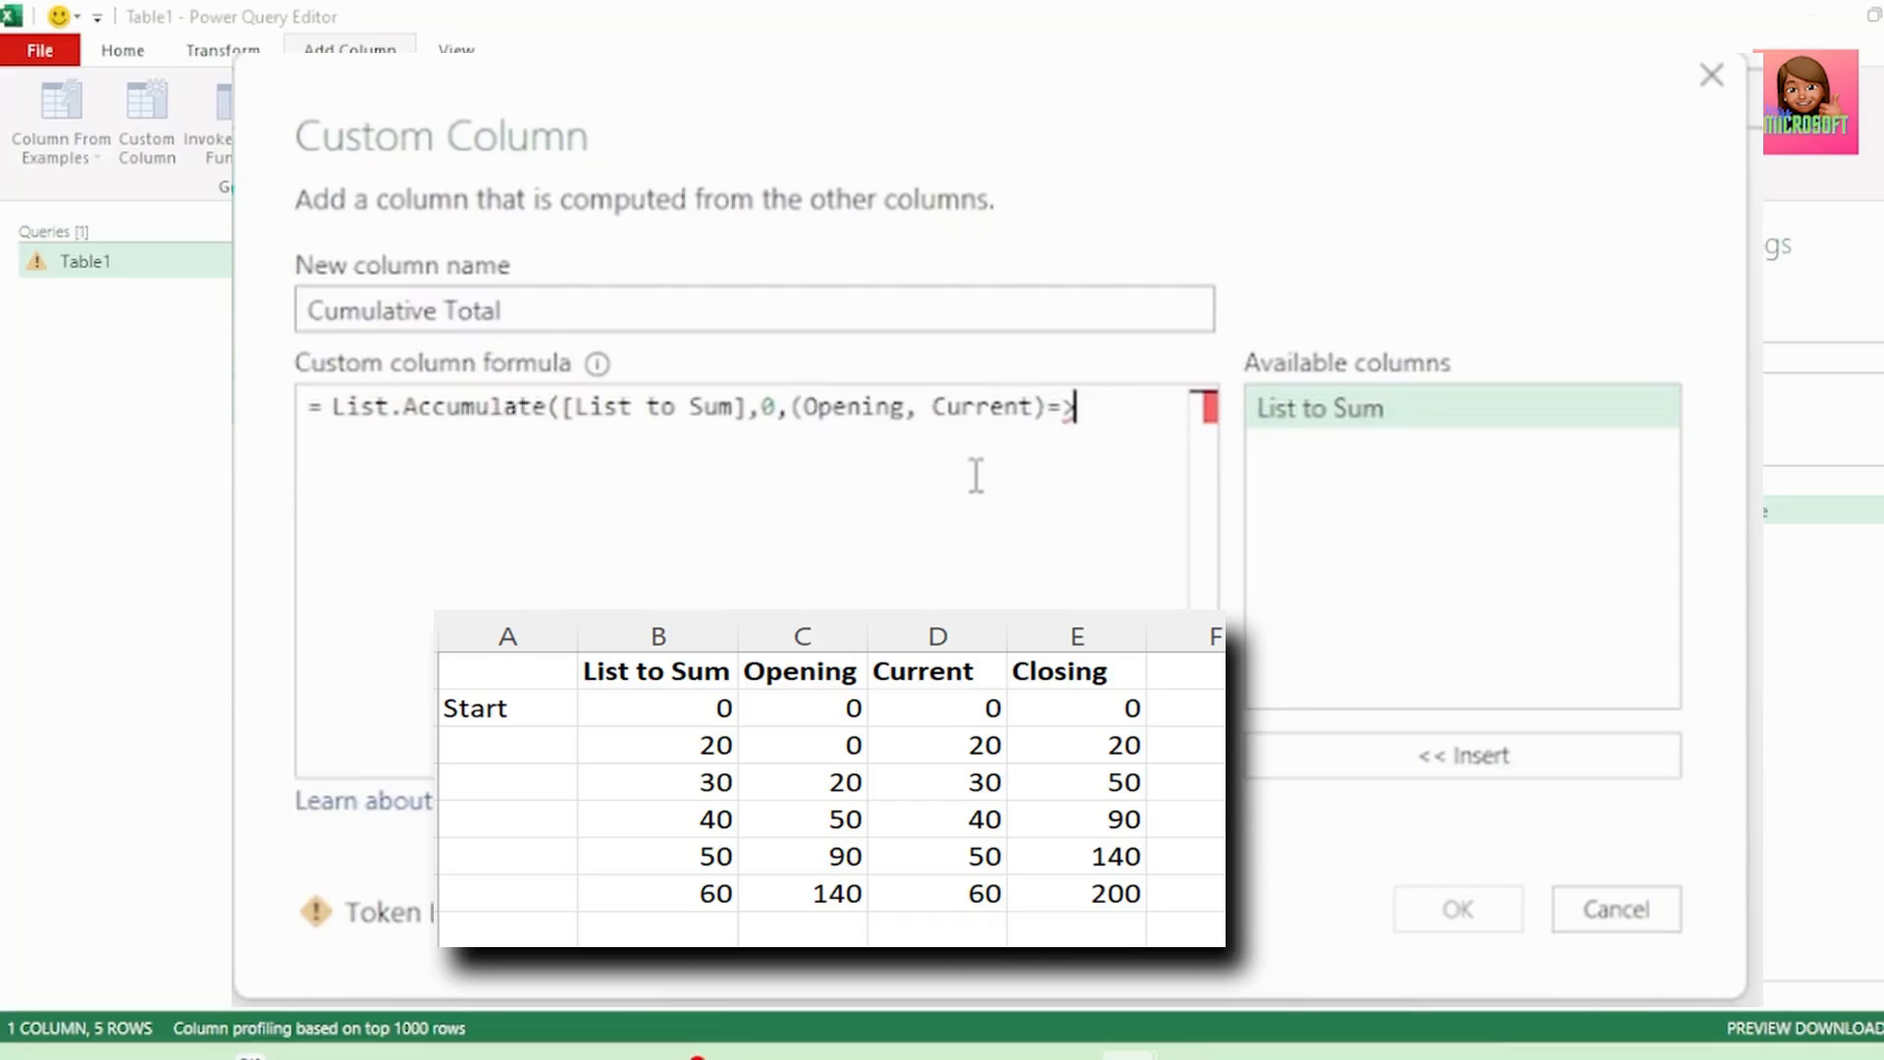
pyautogui.write('Openi')
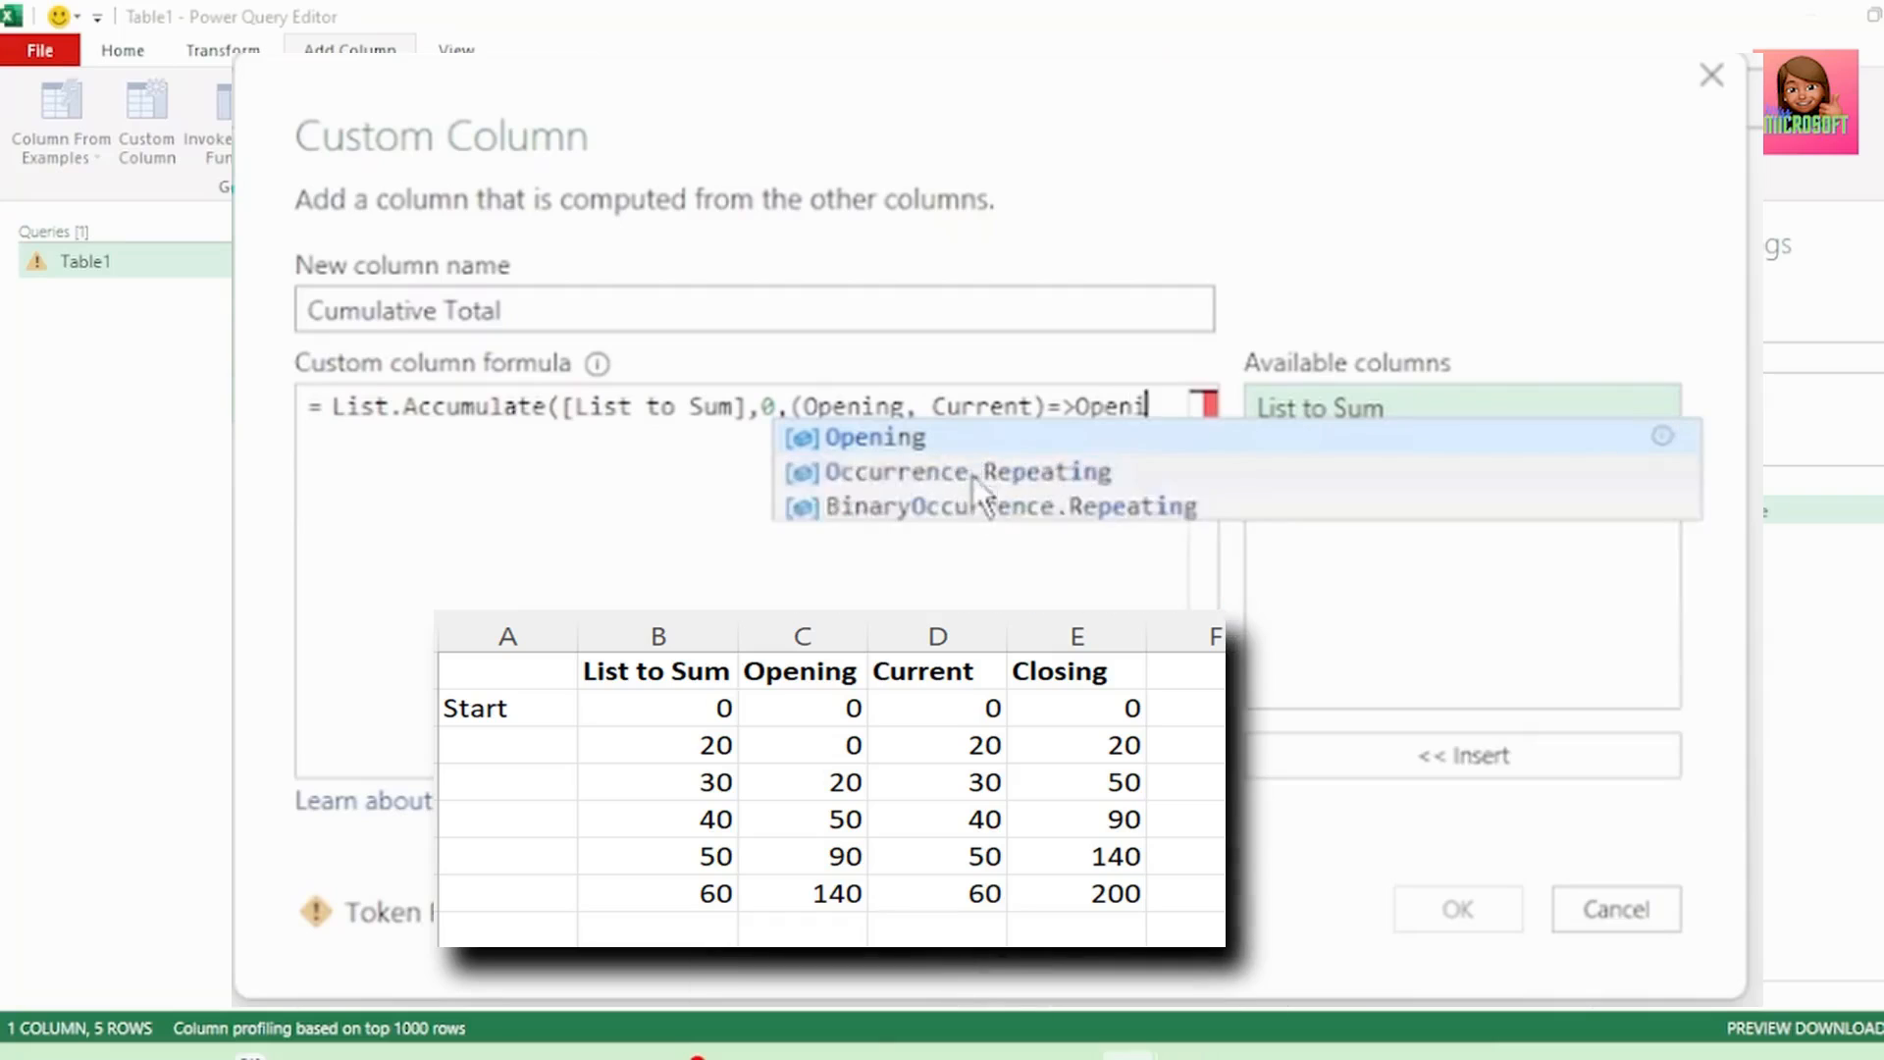
pyautogui.write('ng+Curre')
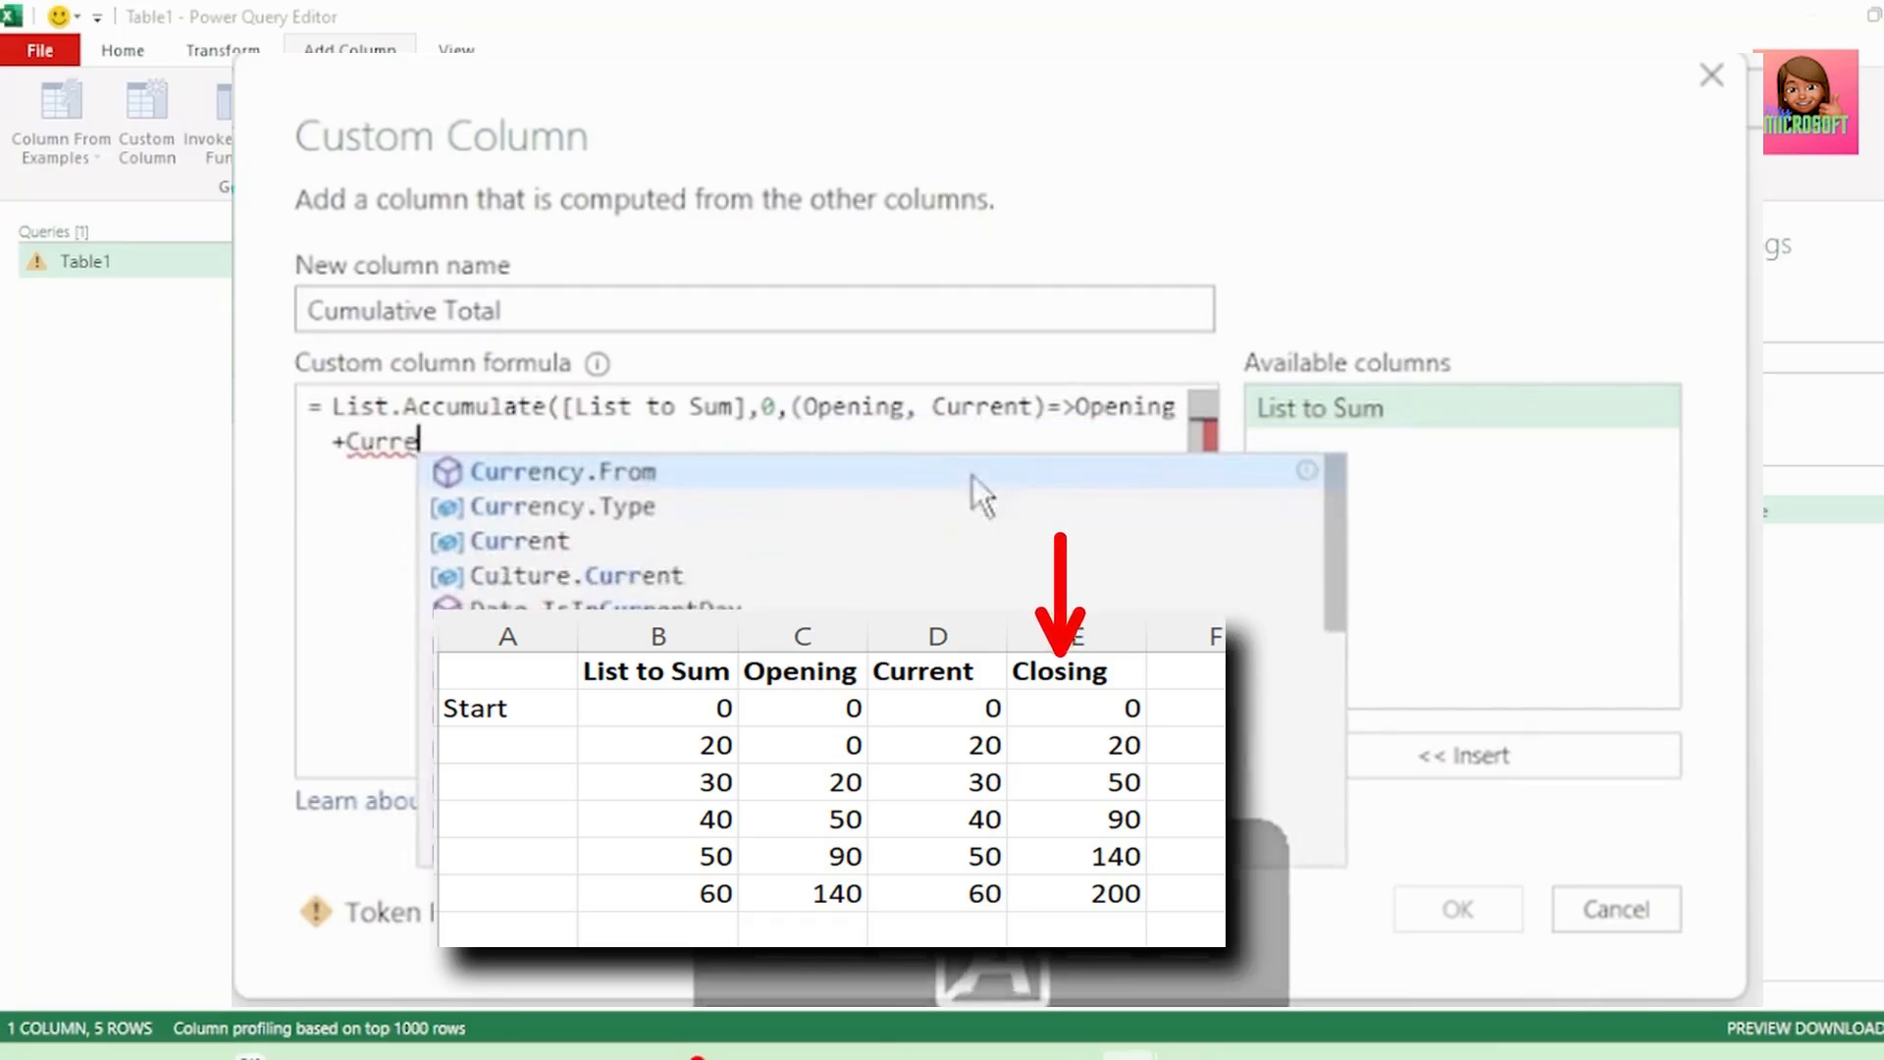
pyautogui.write('nt)')
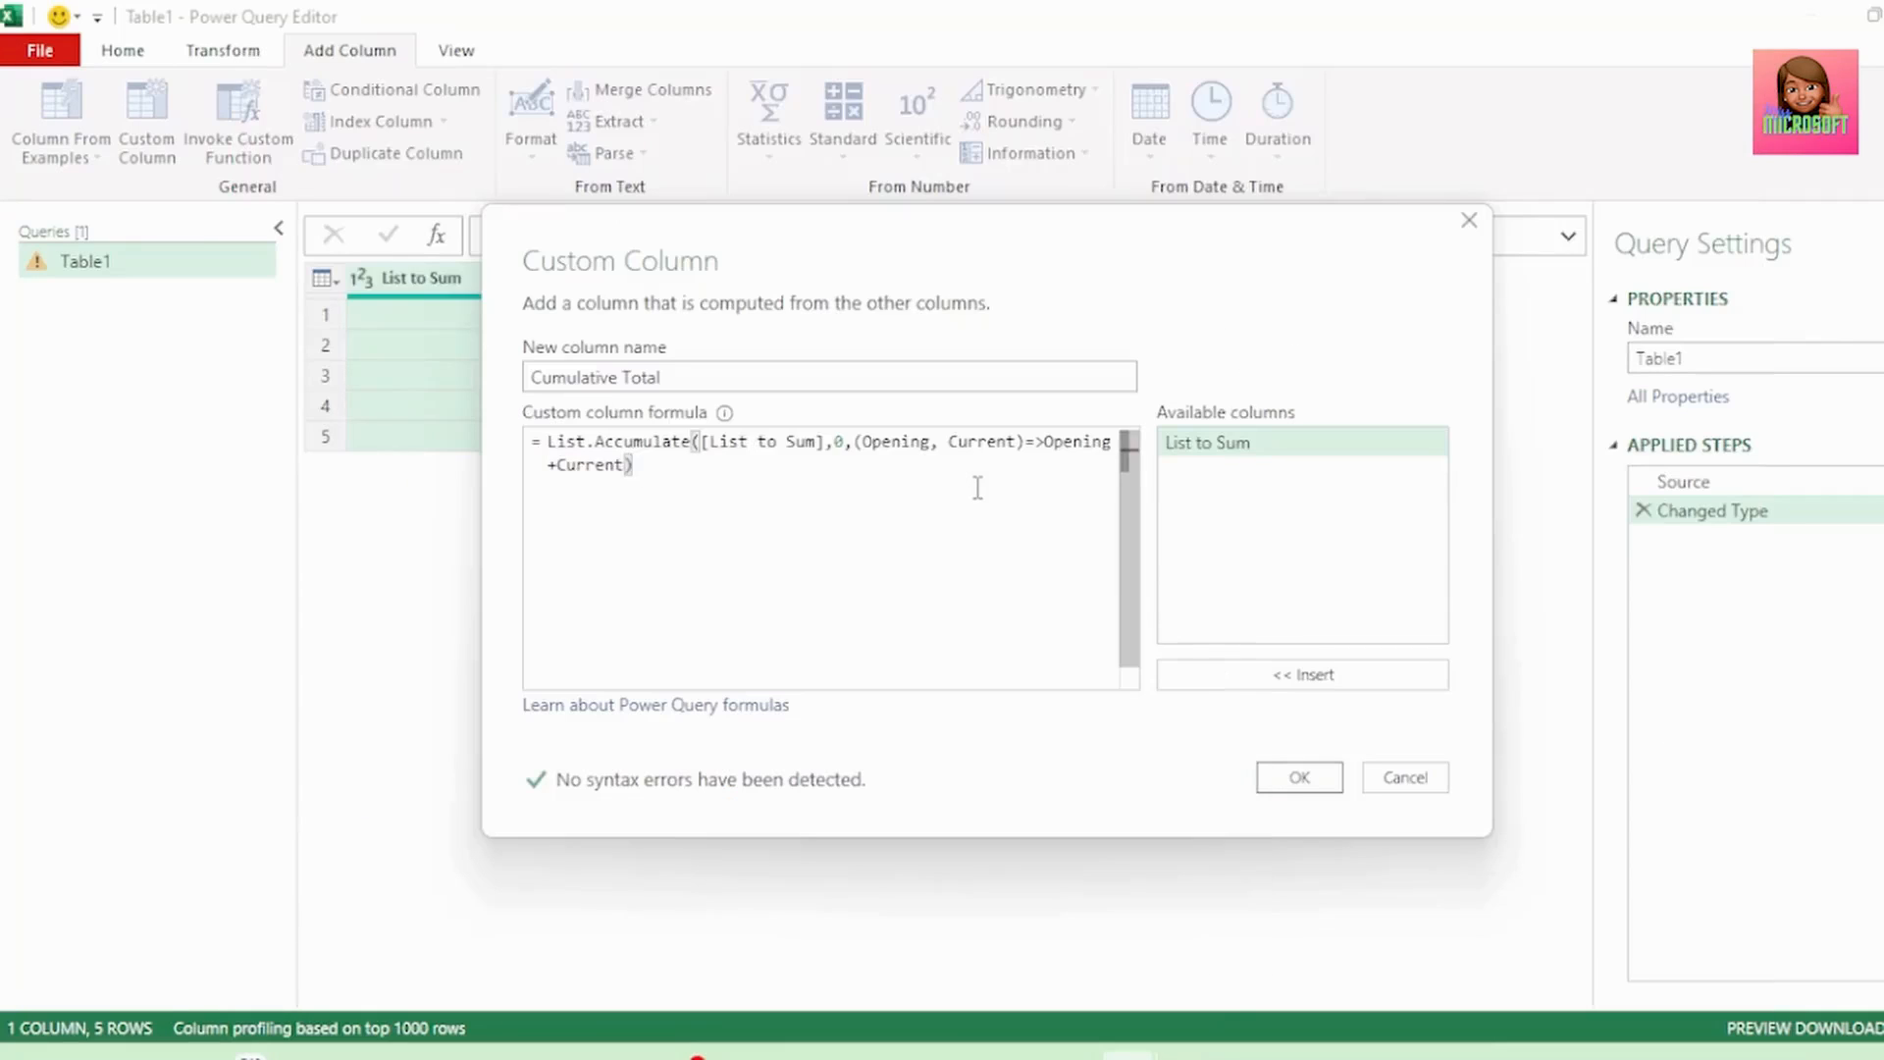
pyautogui.click(1299, 780)
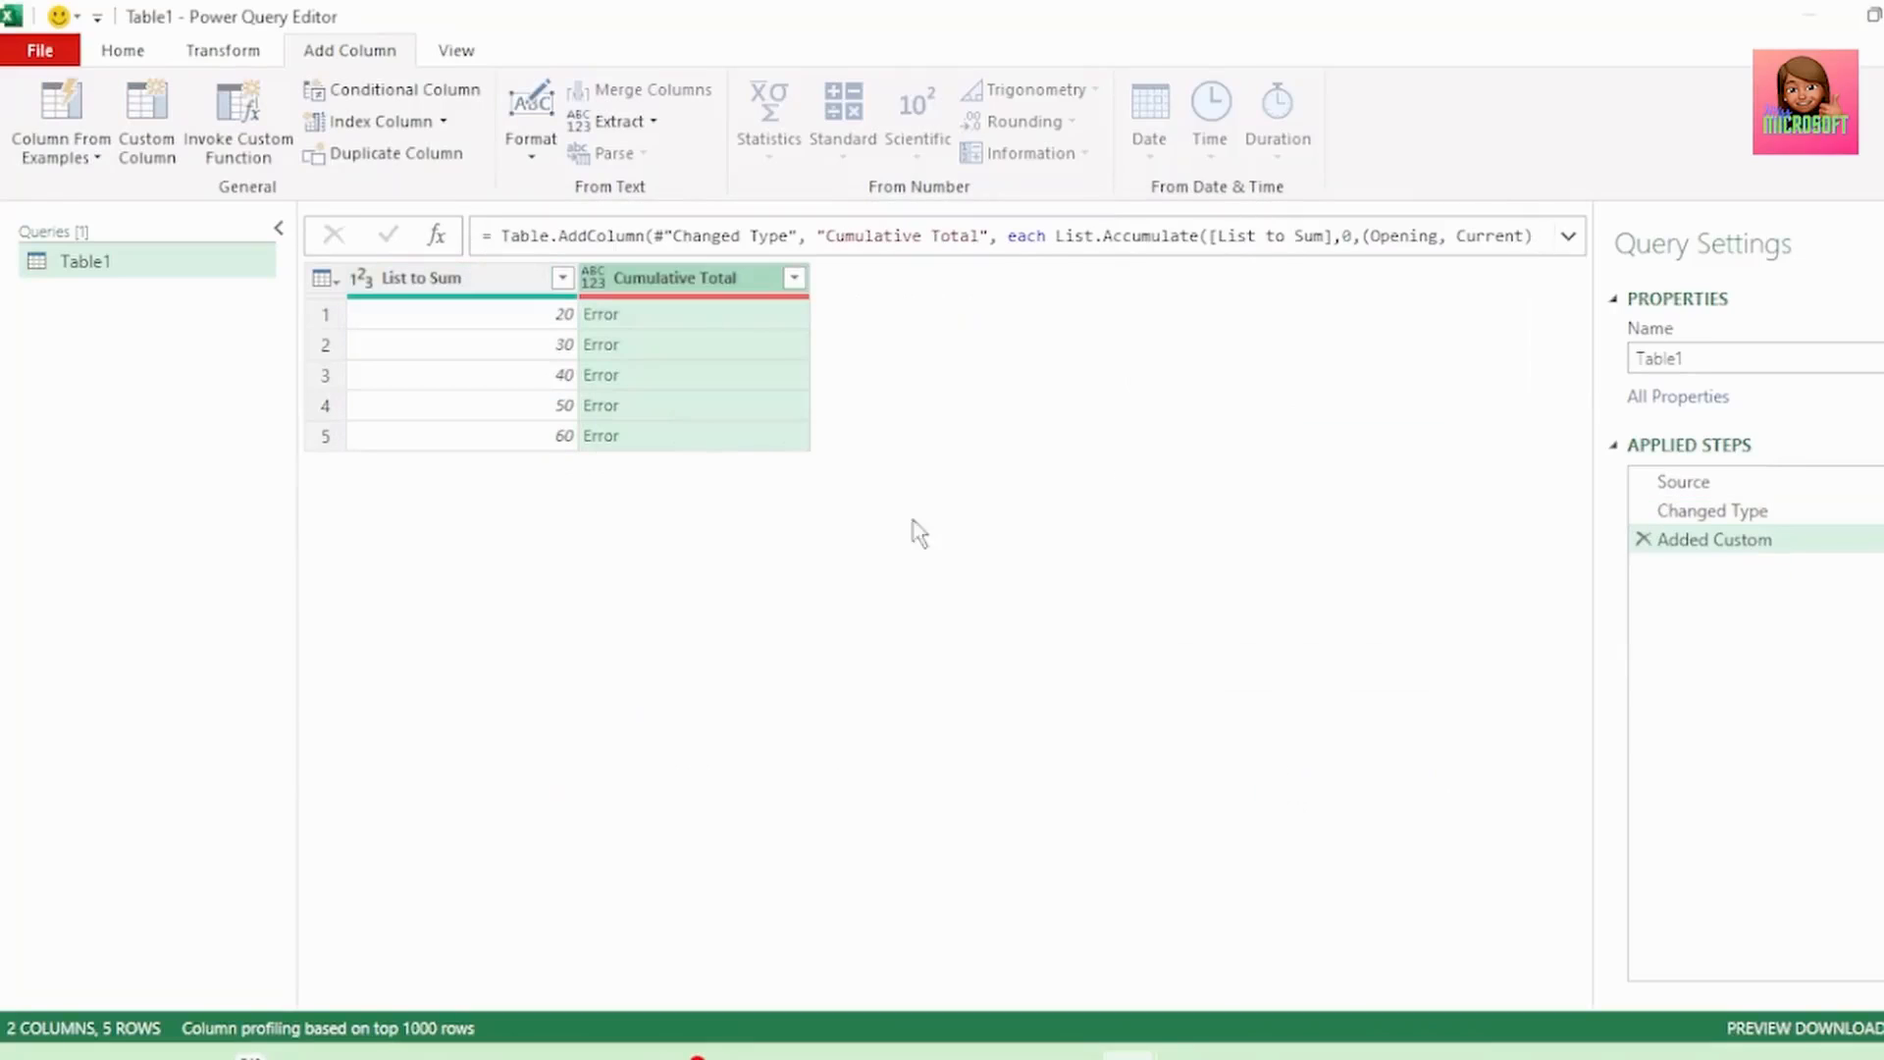
# - Examine the error details for the first row of the Cumulative Total column
pyautogui.click(746, 315)
pyautogui.moveTo(969, 846); pyautogui.dragTo(969, 469)
pyautogui.moveTo(496, 494); pyautogui.dragTo(833, 495)
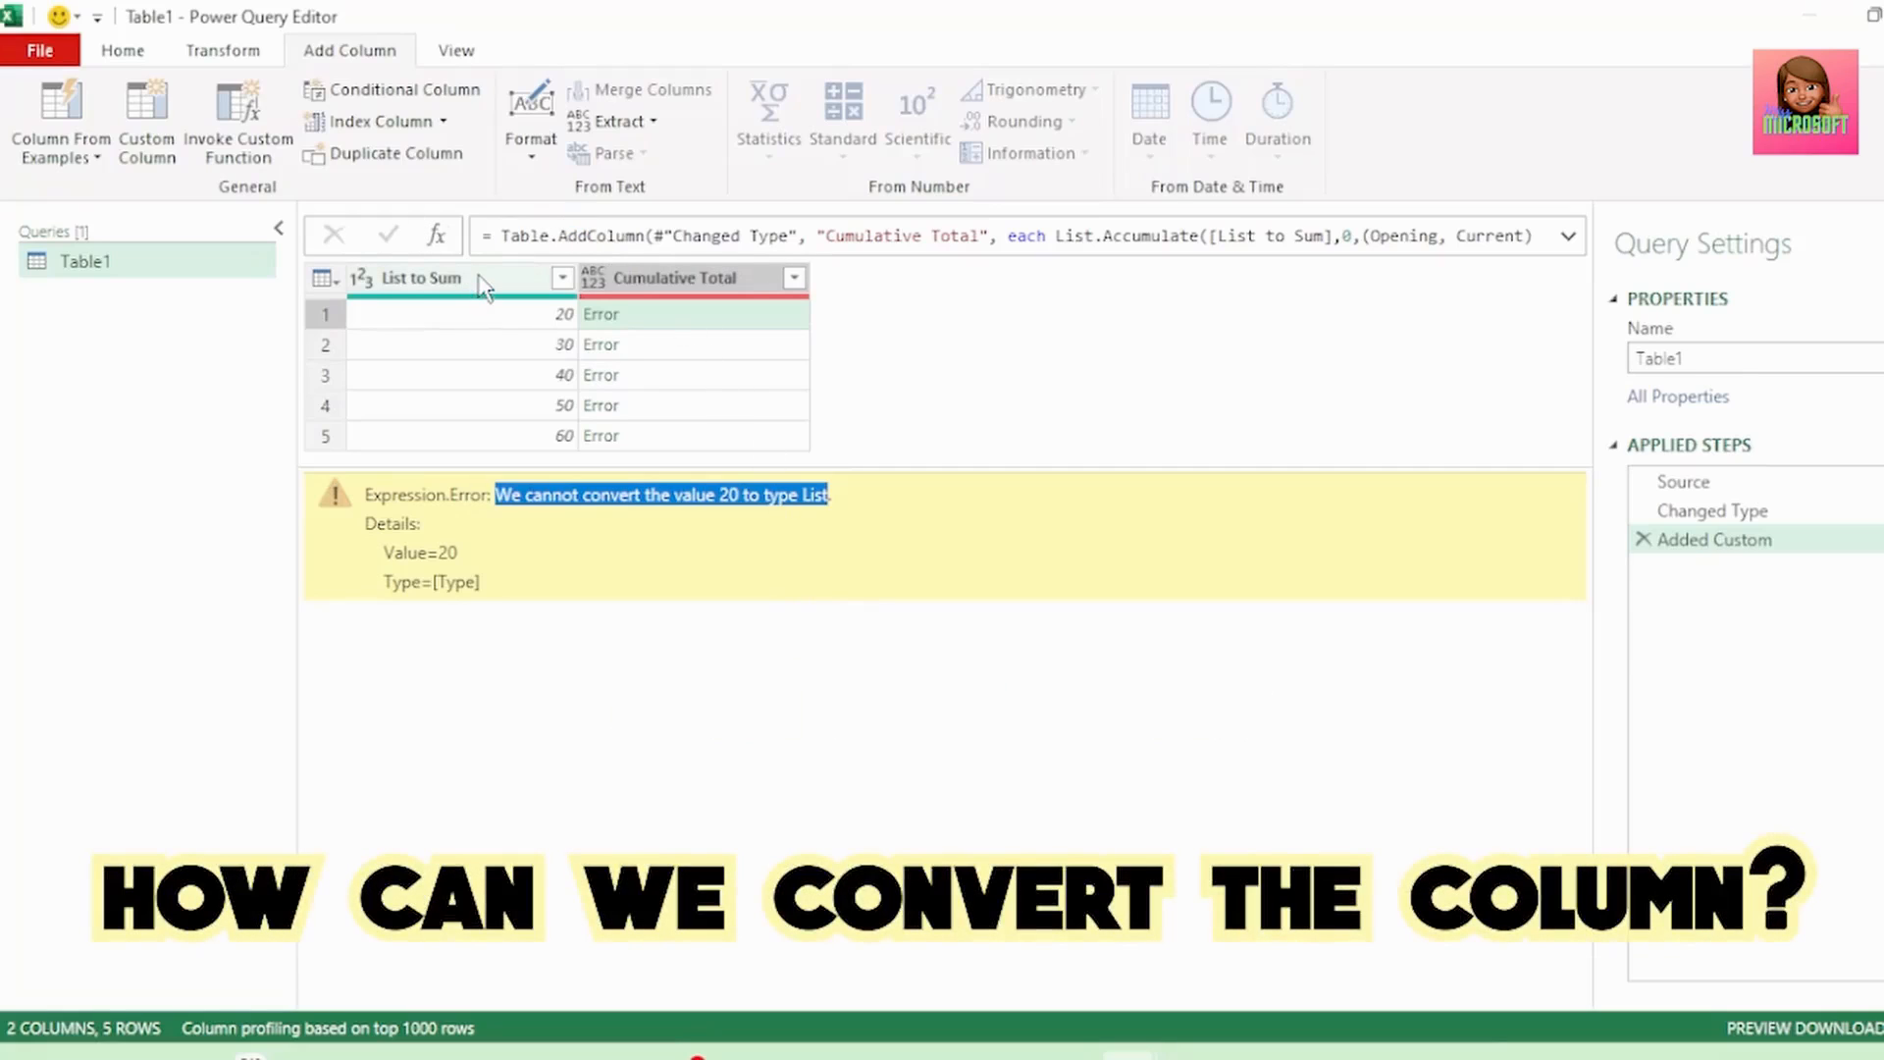
# - Insert a custom step directly after Changed Type in the applied steps
pyautogui.click(480, 283)
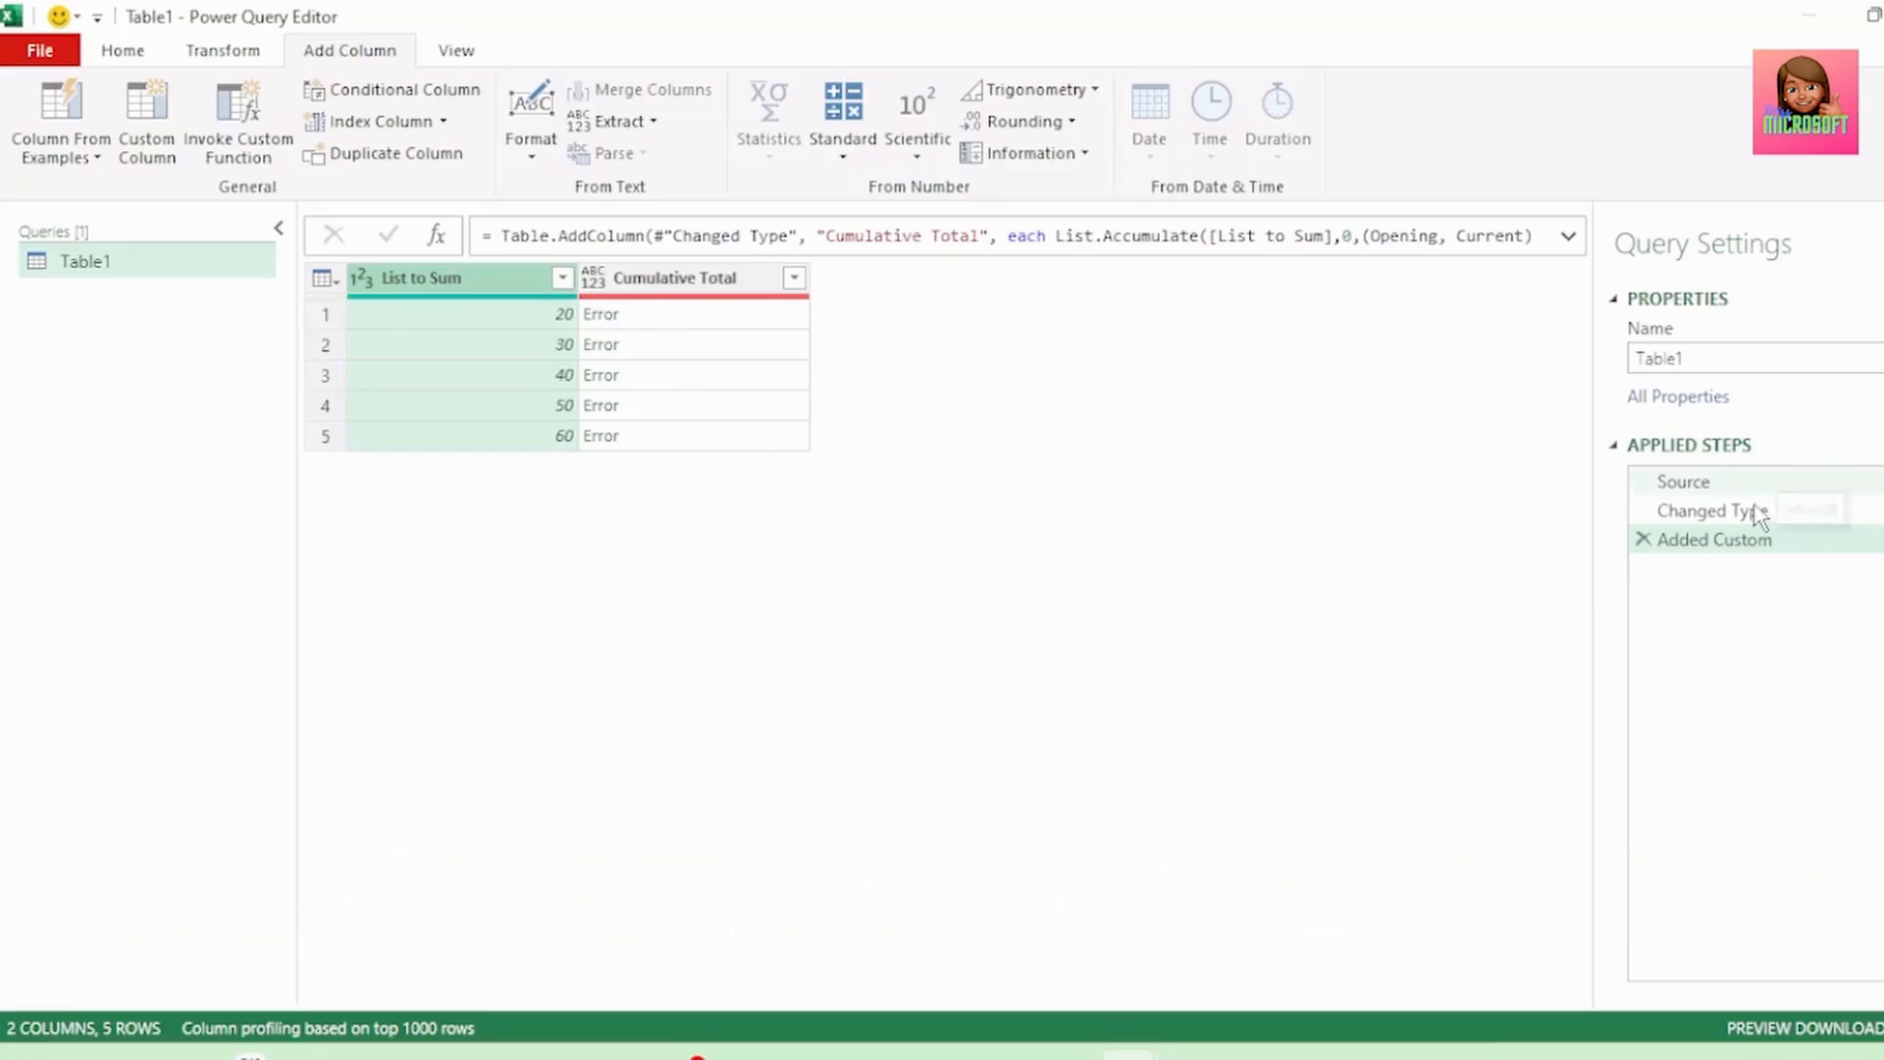
pyautogui.click(1755, 511)
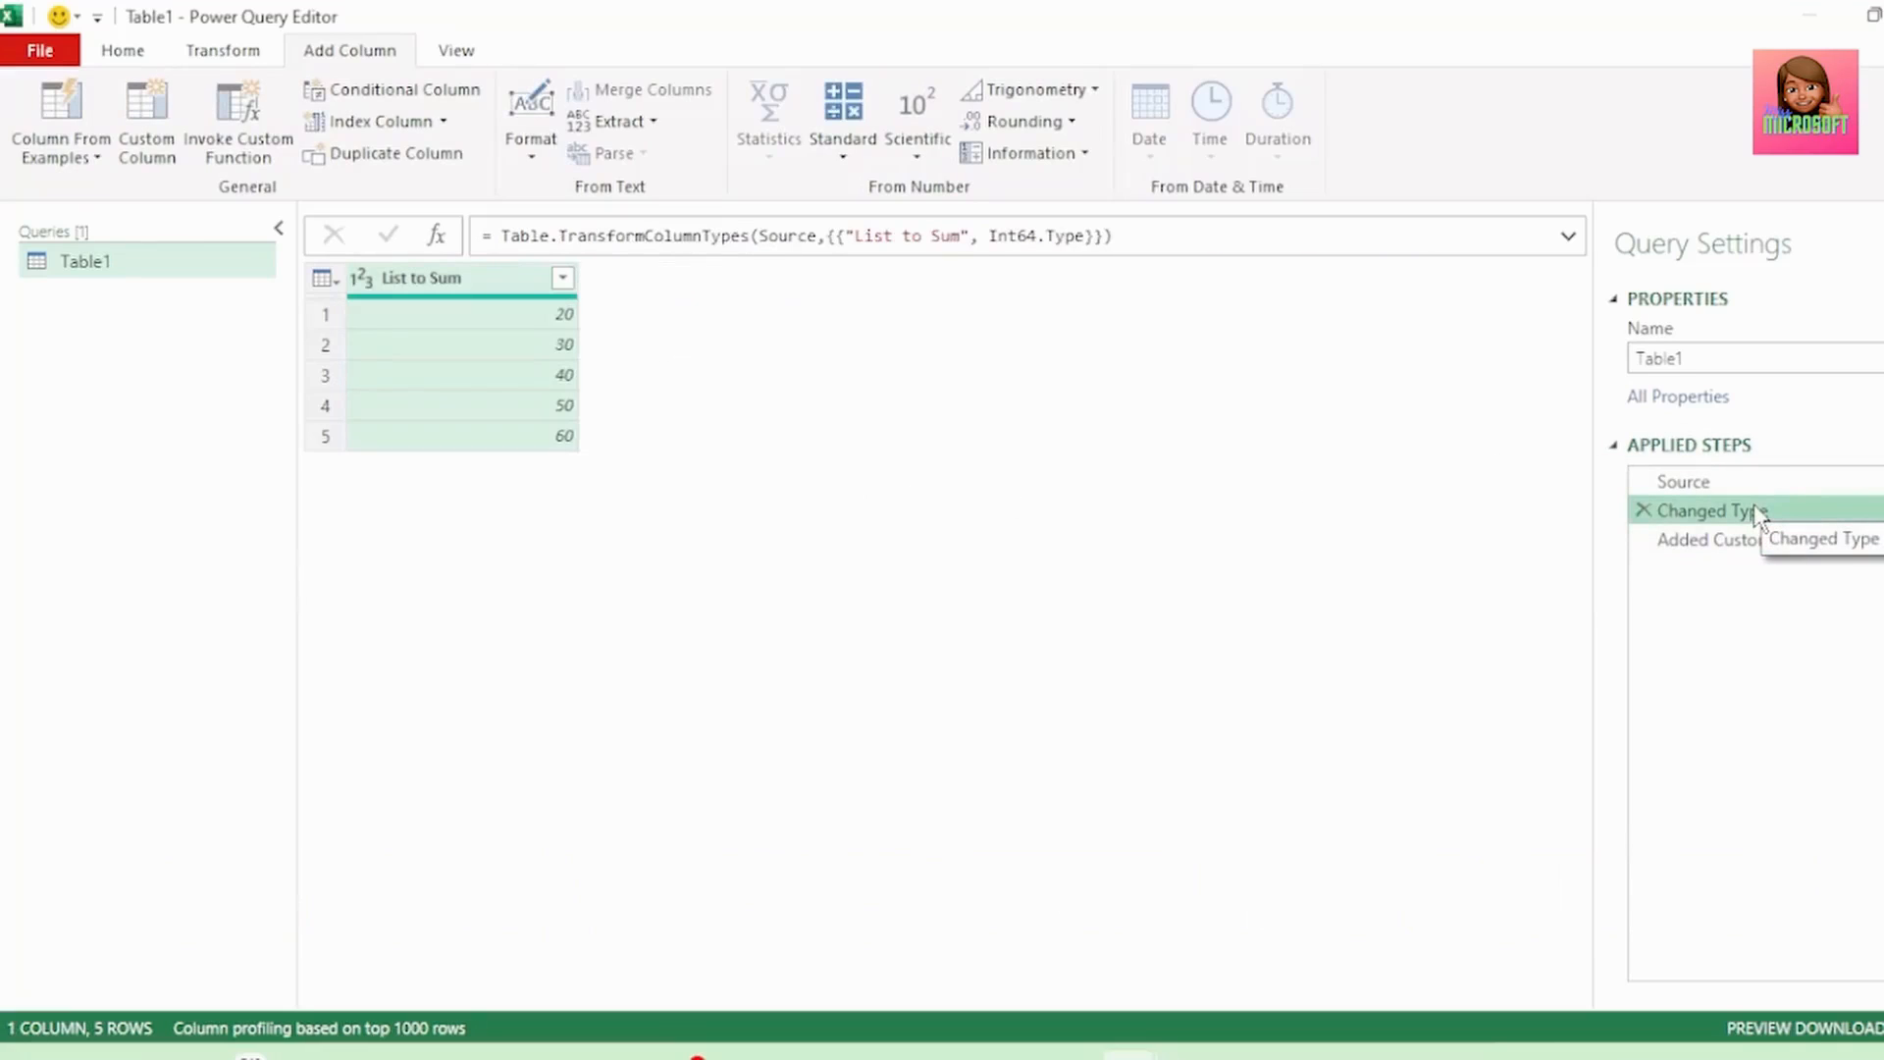
pyautogui.click(439, 238)
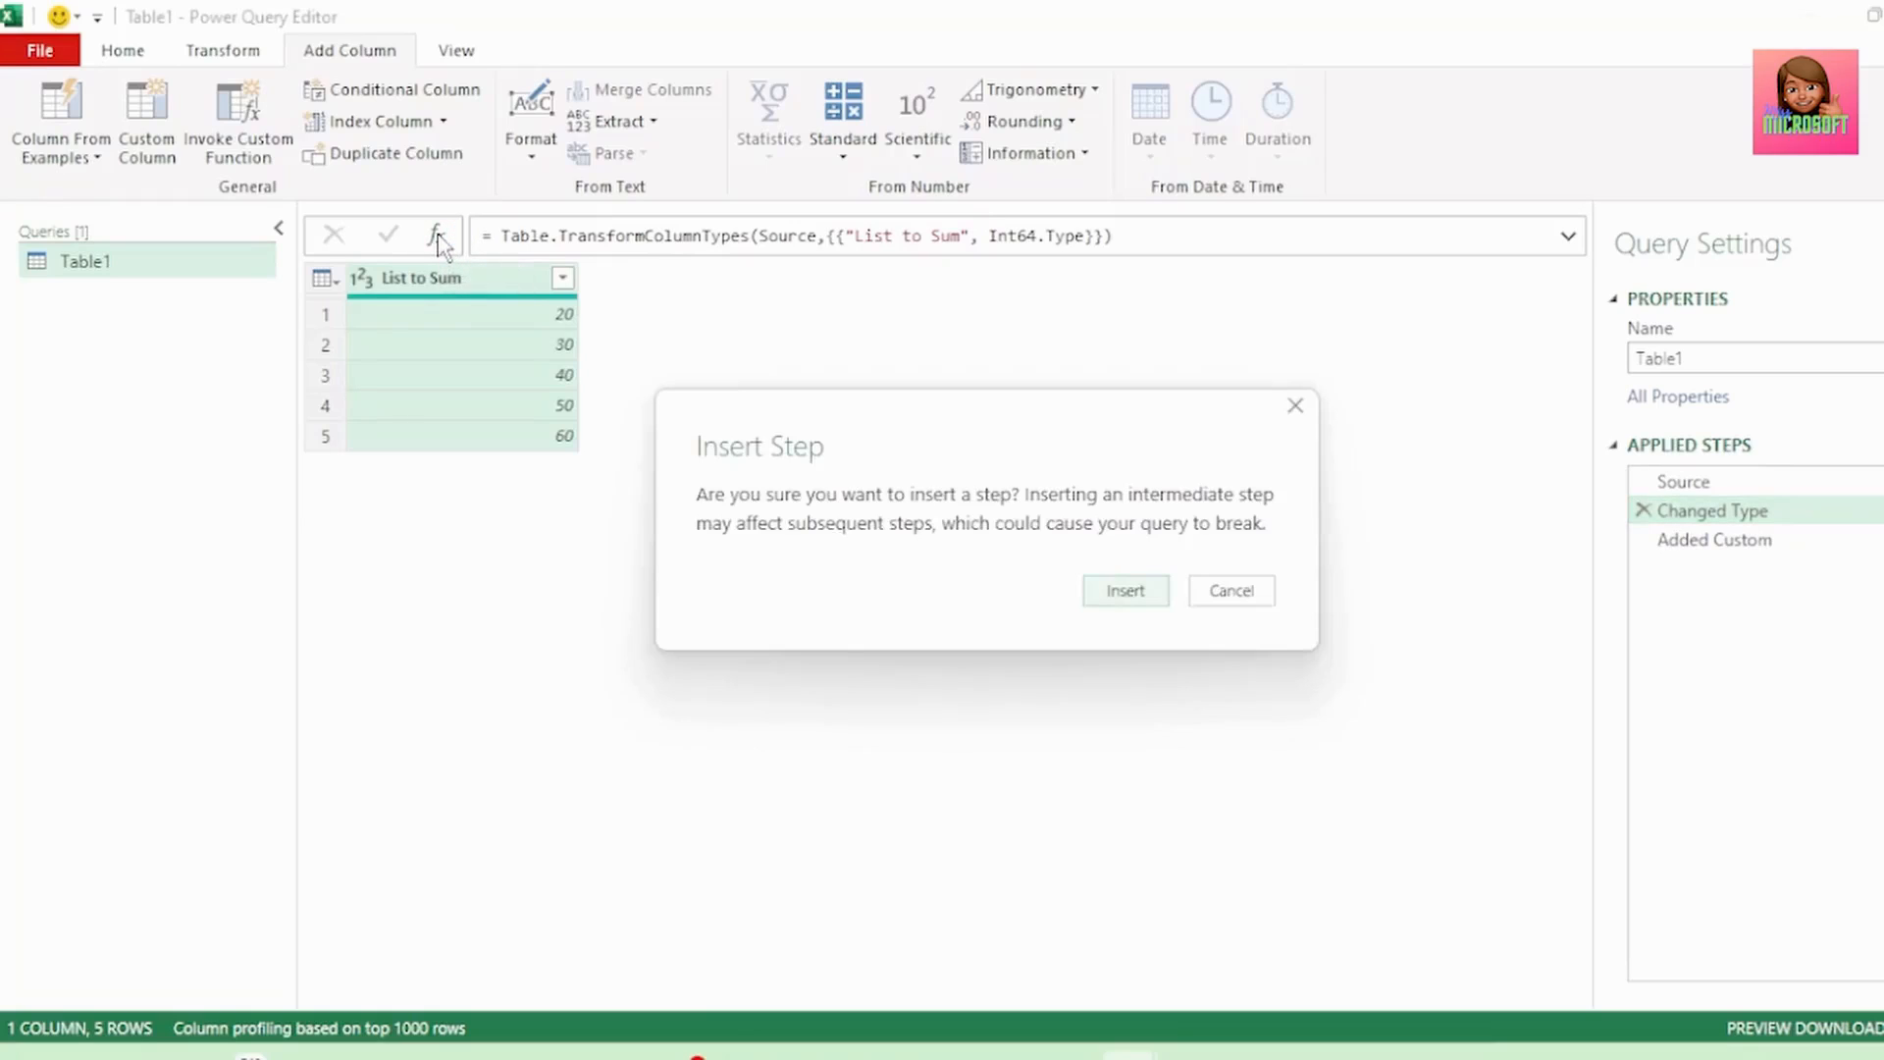
pyautogui.click(1125, 589)
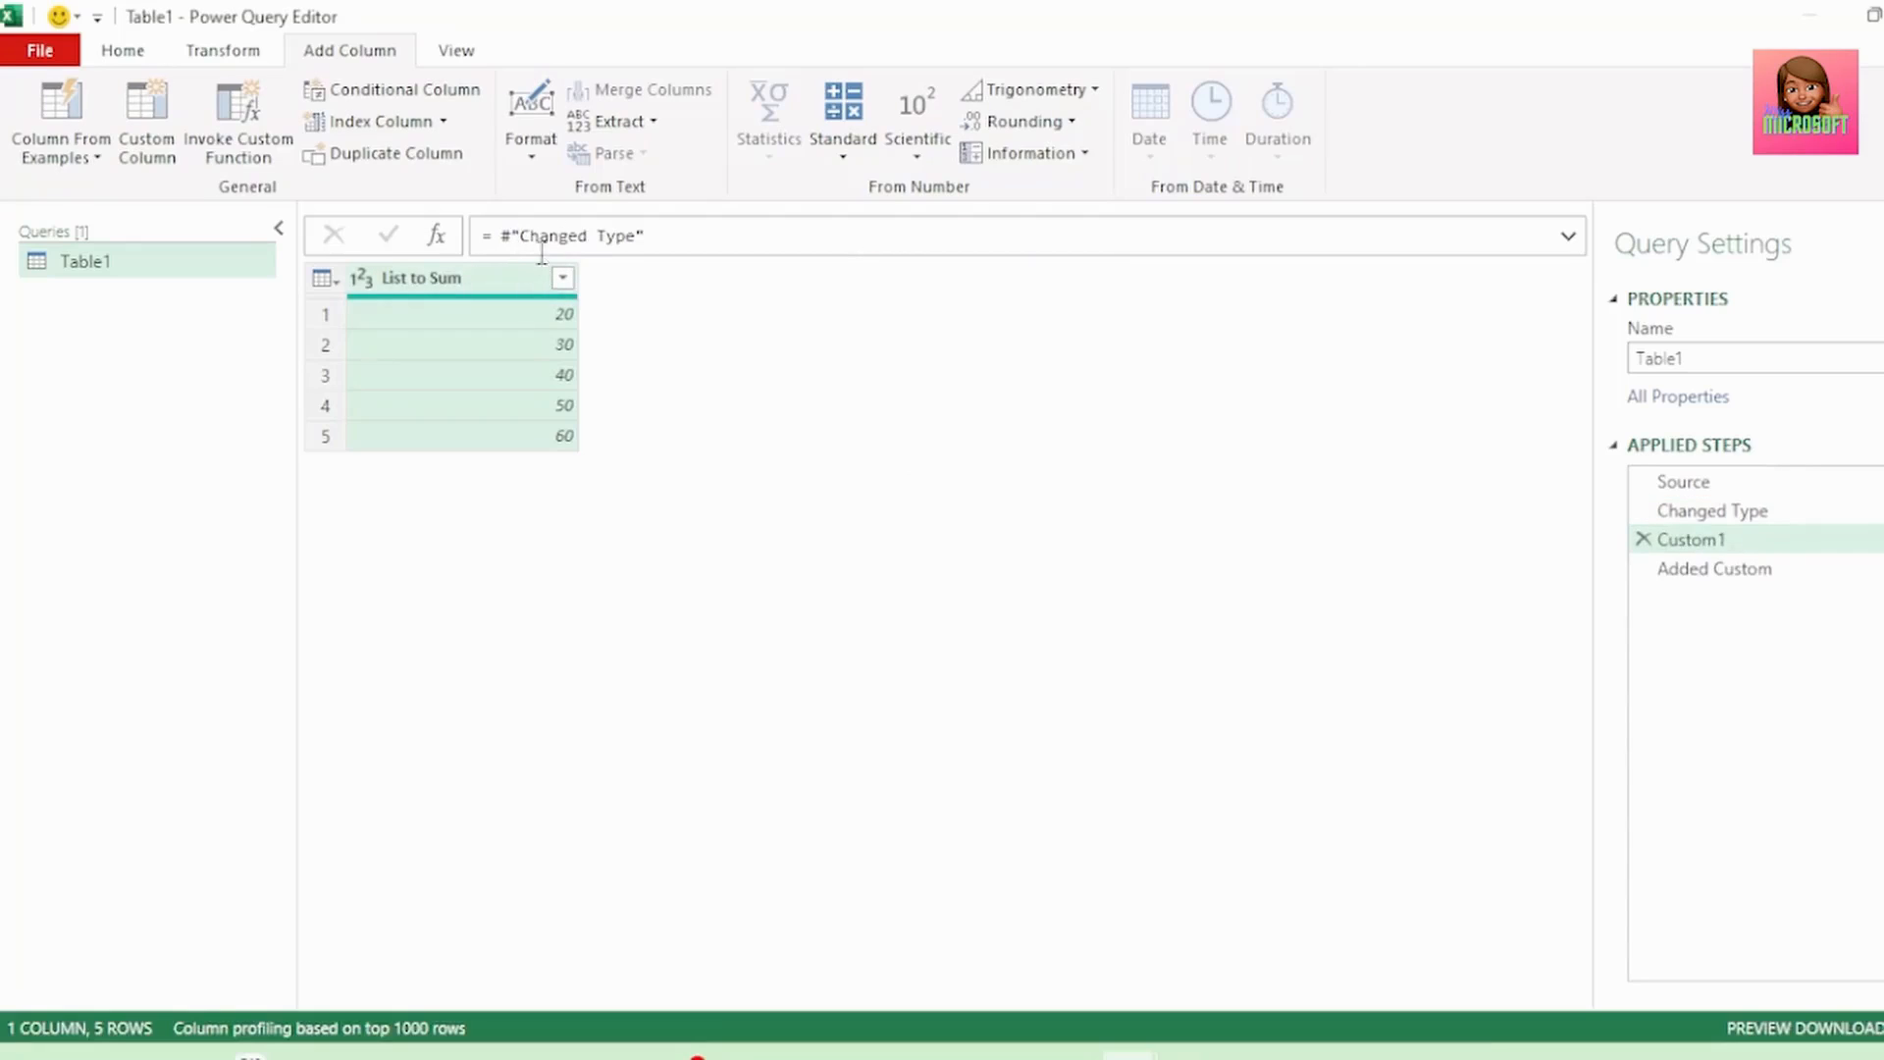
# - Extend the inserted step's formula to #"Changed Type"[List to Sum] so that it returns the column as a list
pyautogui.moveTo(502, 237); pyautogui.dragTo(643, 235)
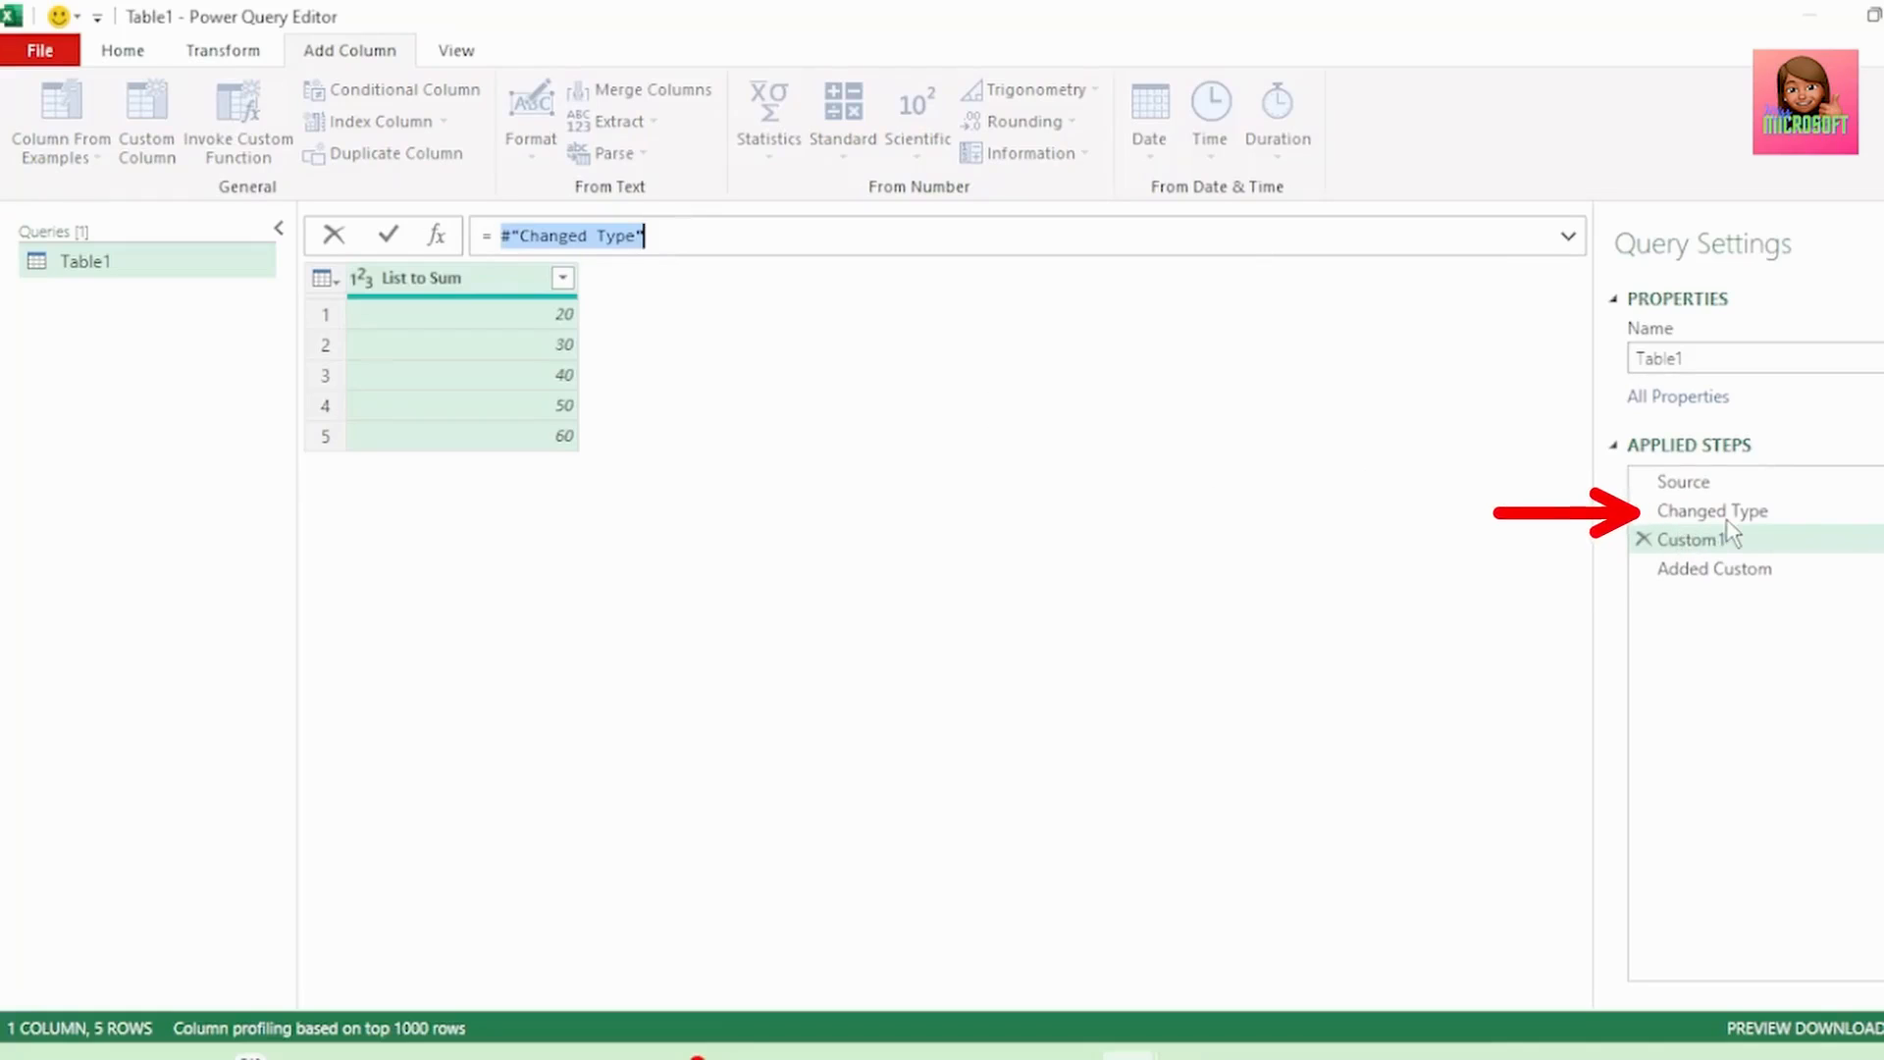
pyautogui.click(680, 235)
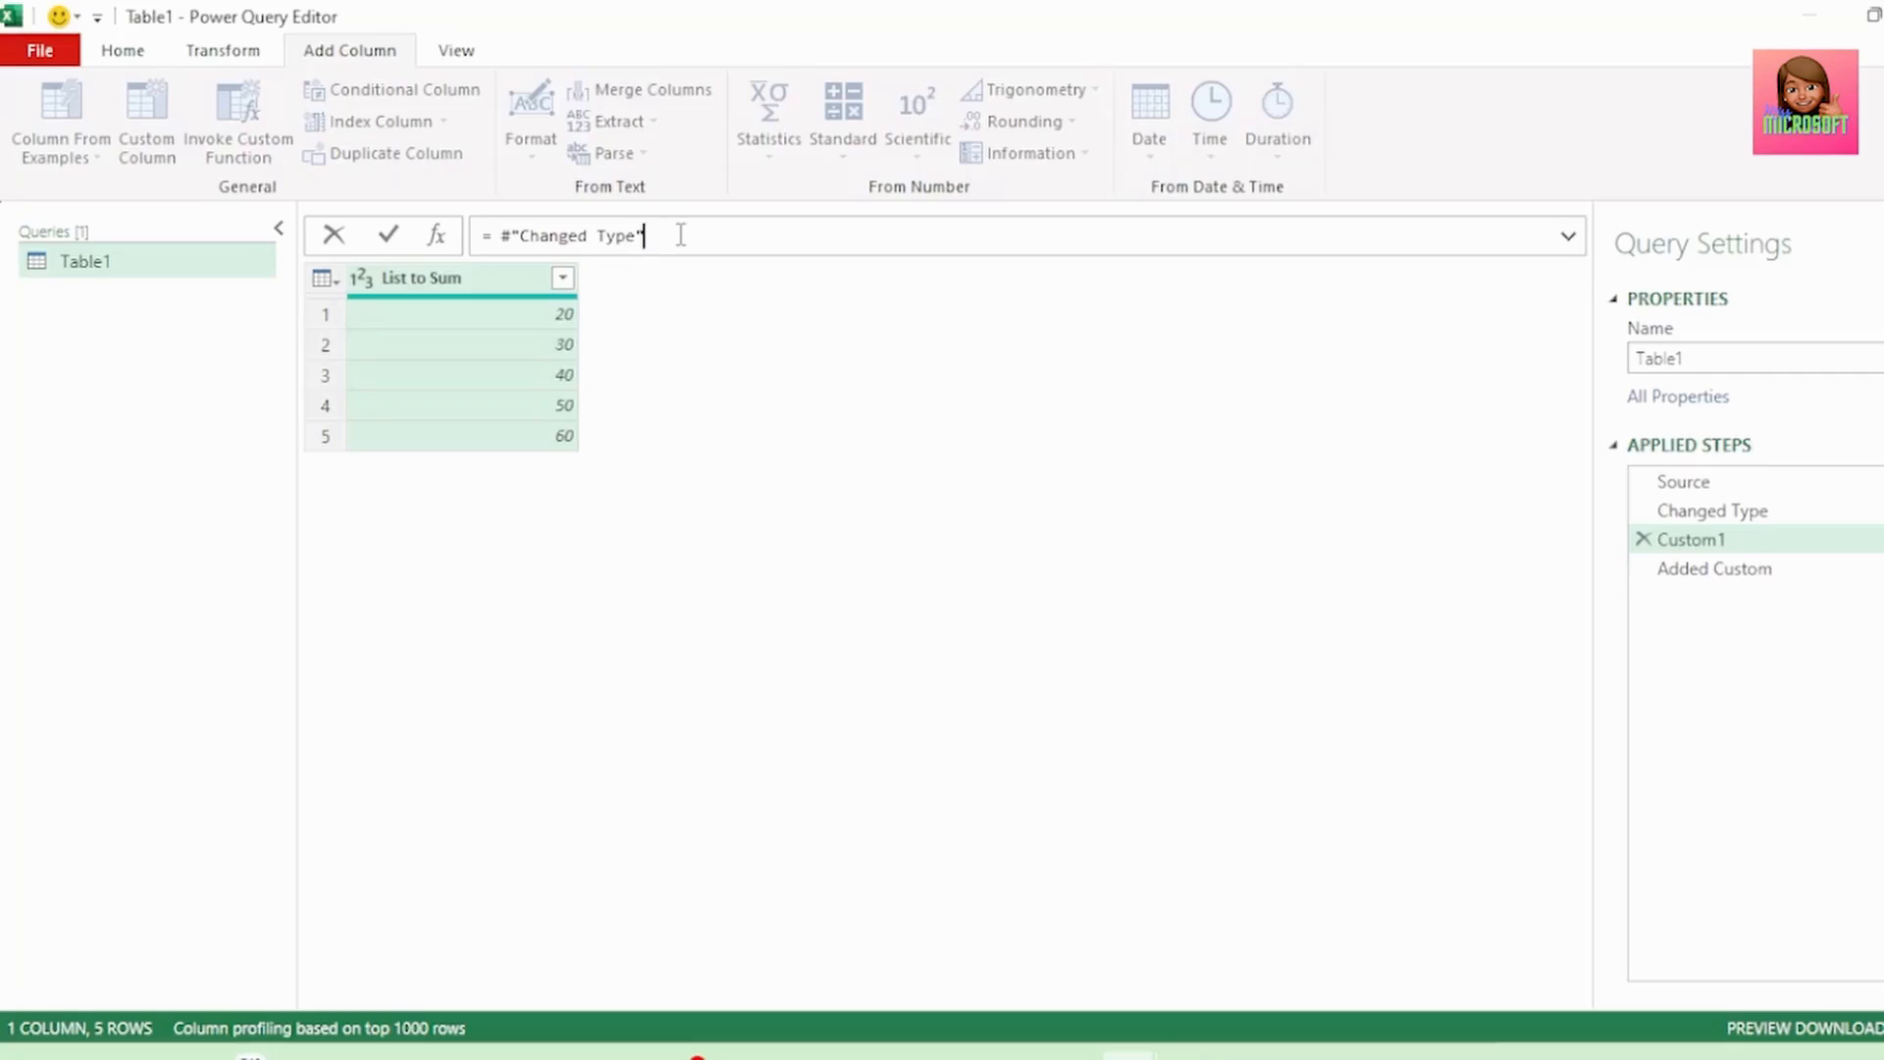
pyautogui.write('[')
pyautogui.press('capslock')
pyautogui.write('List to ')
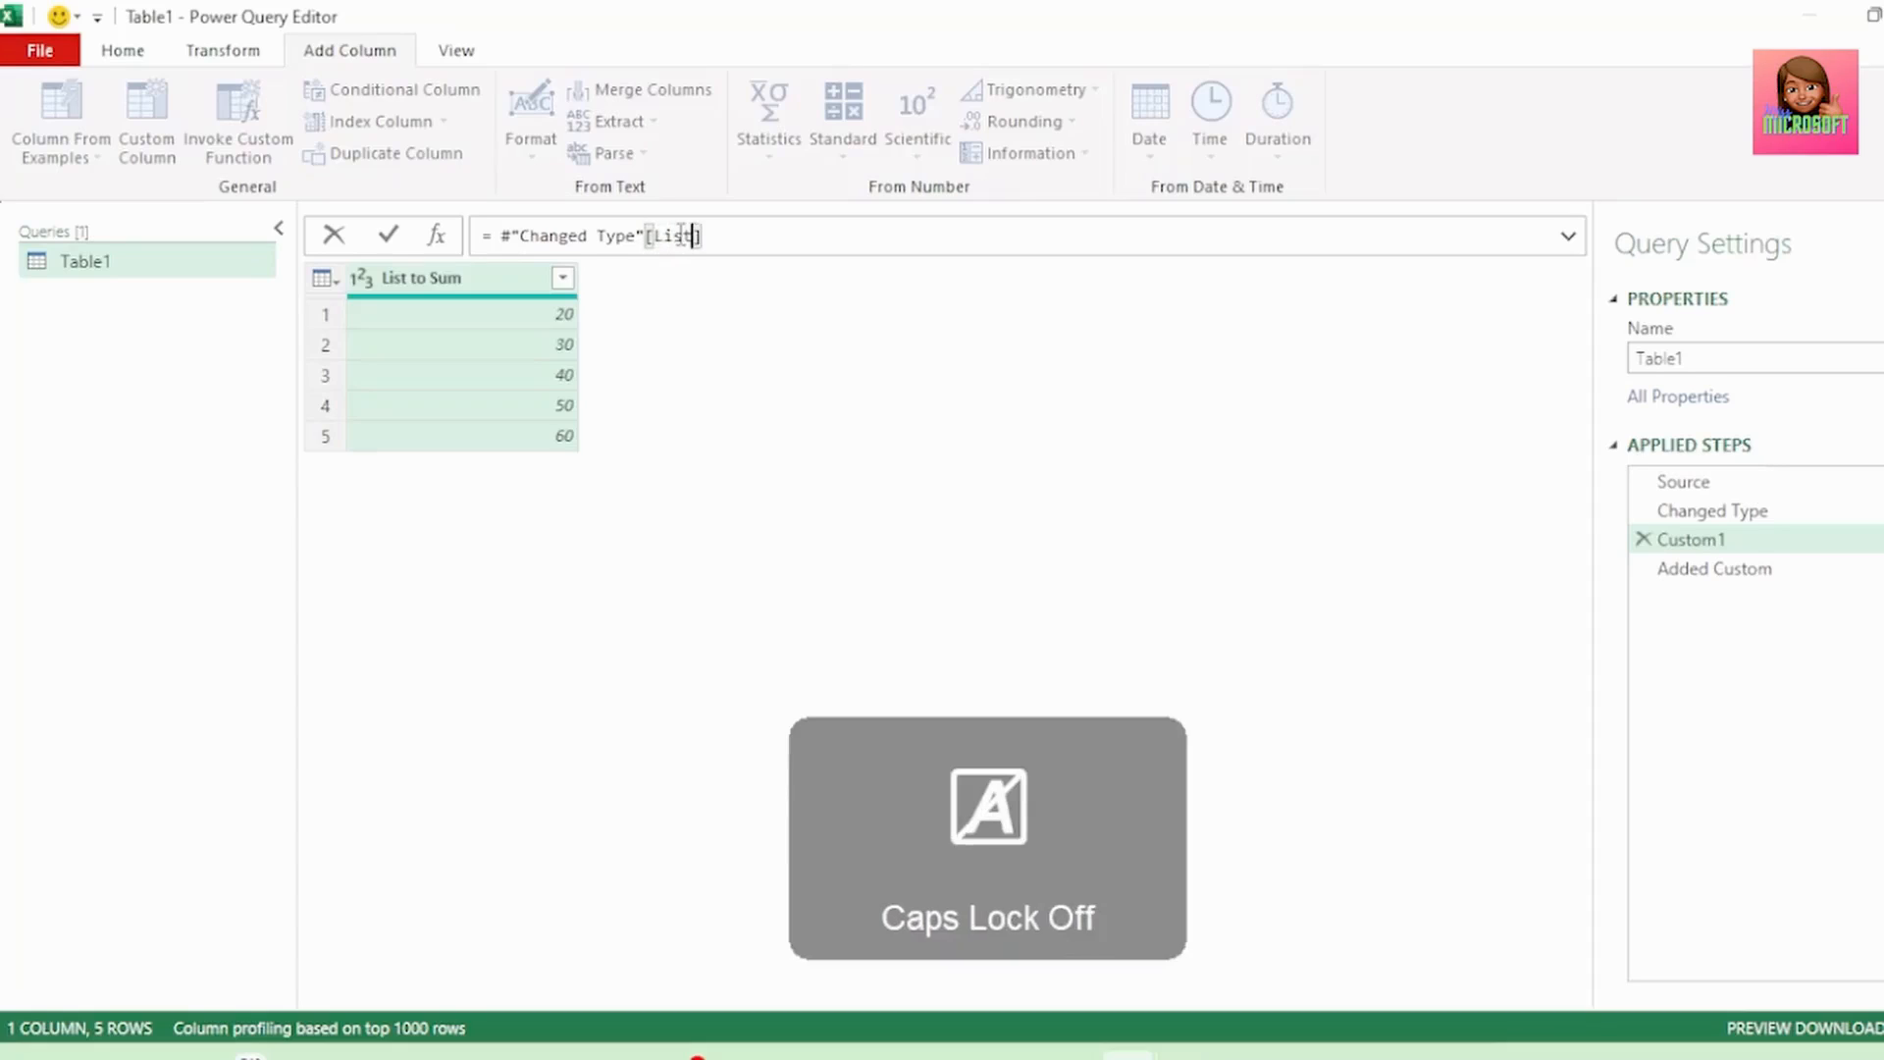
pyautogui.write('Sum')
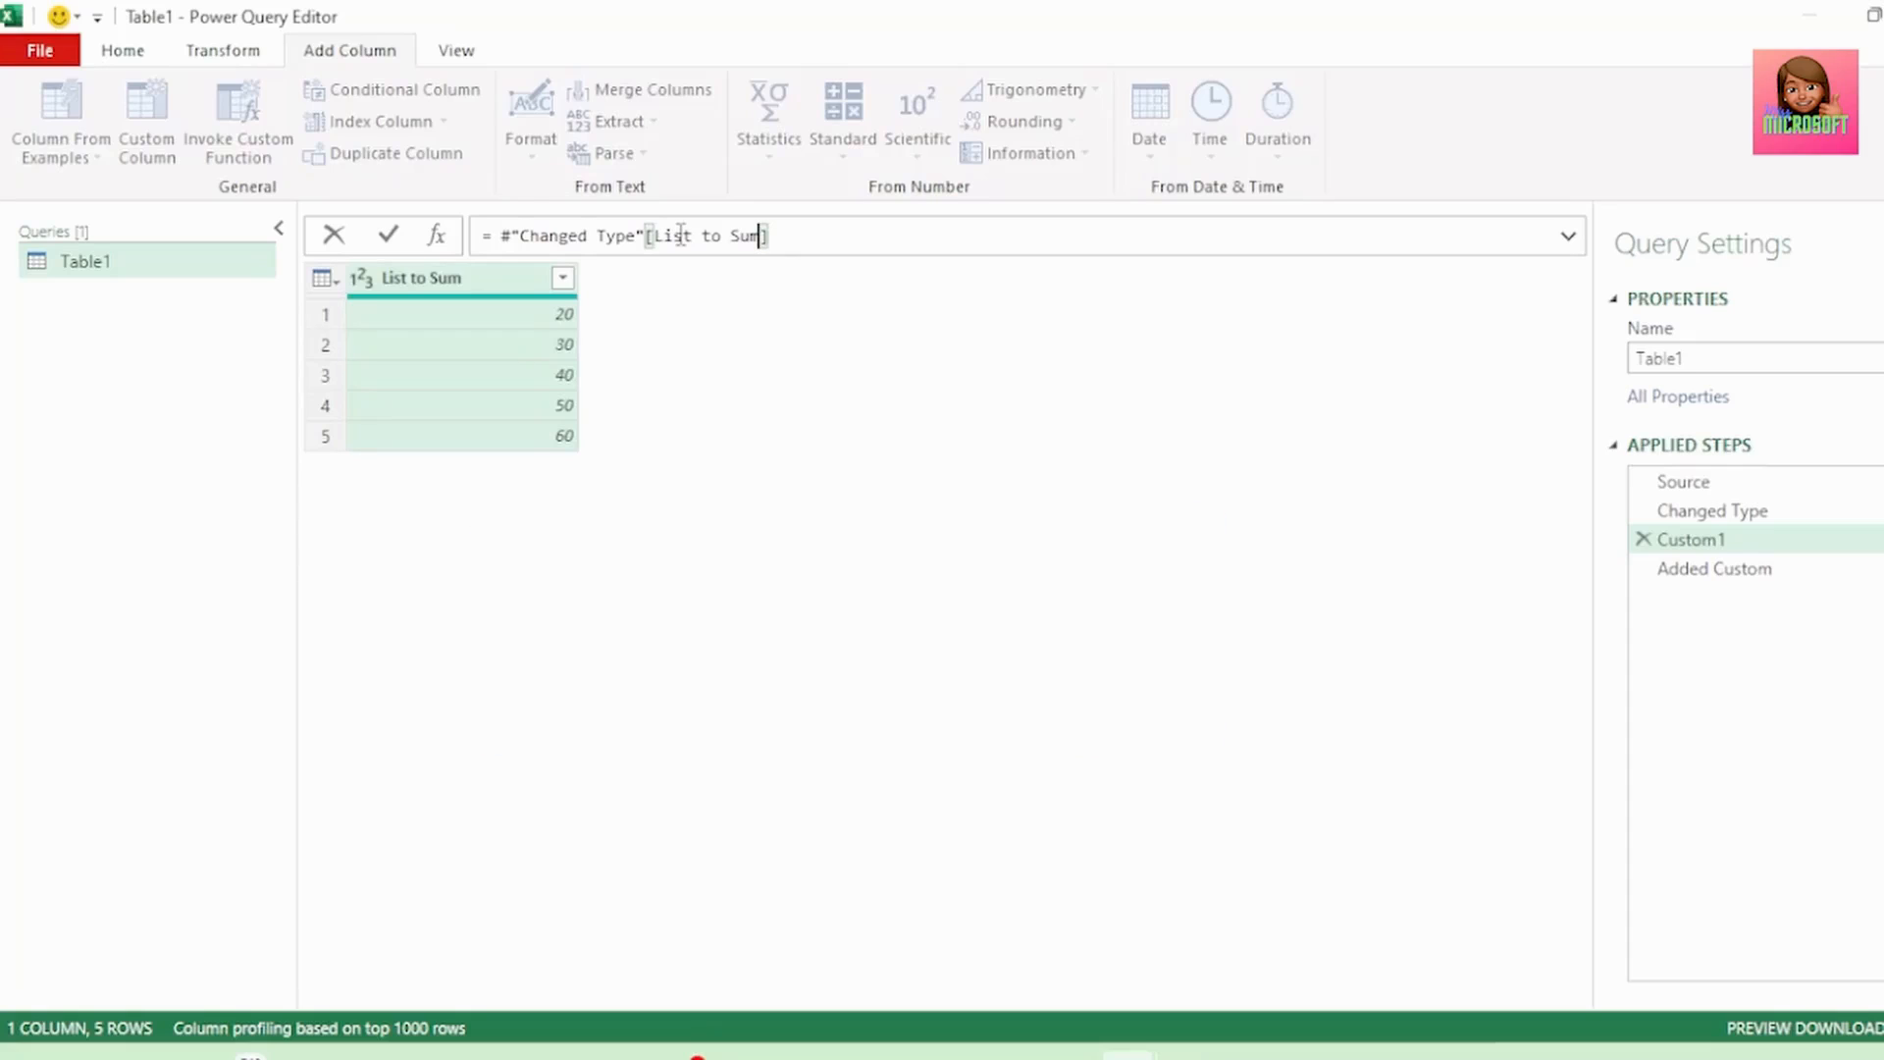
pyautogui.press('Return')
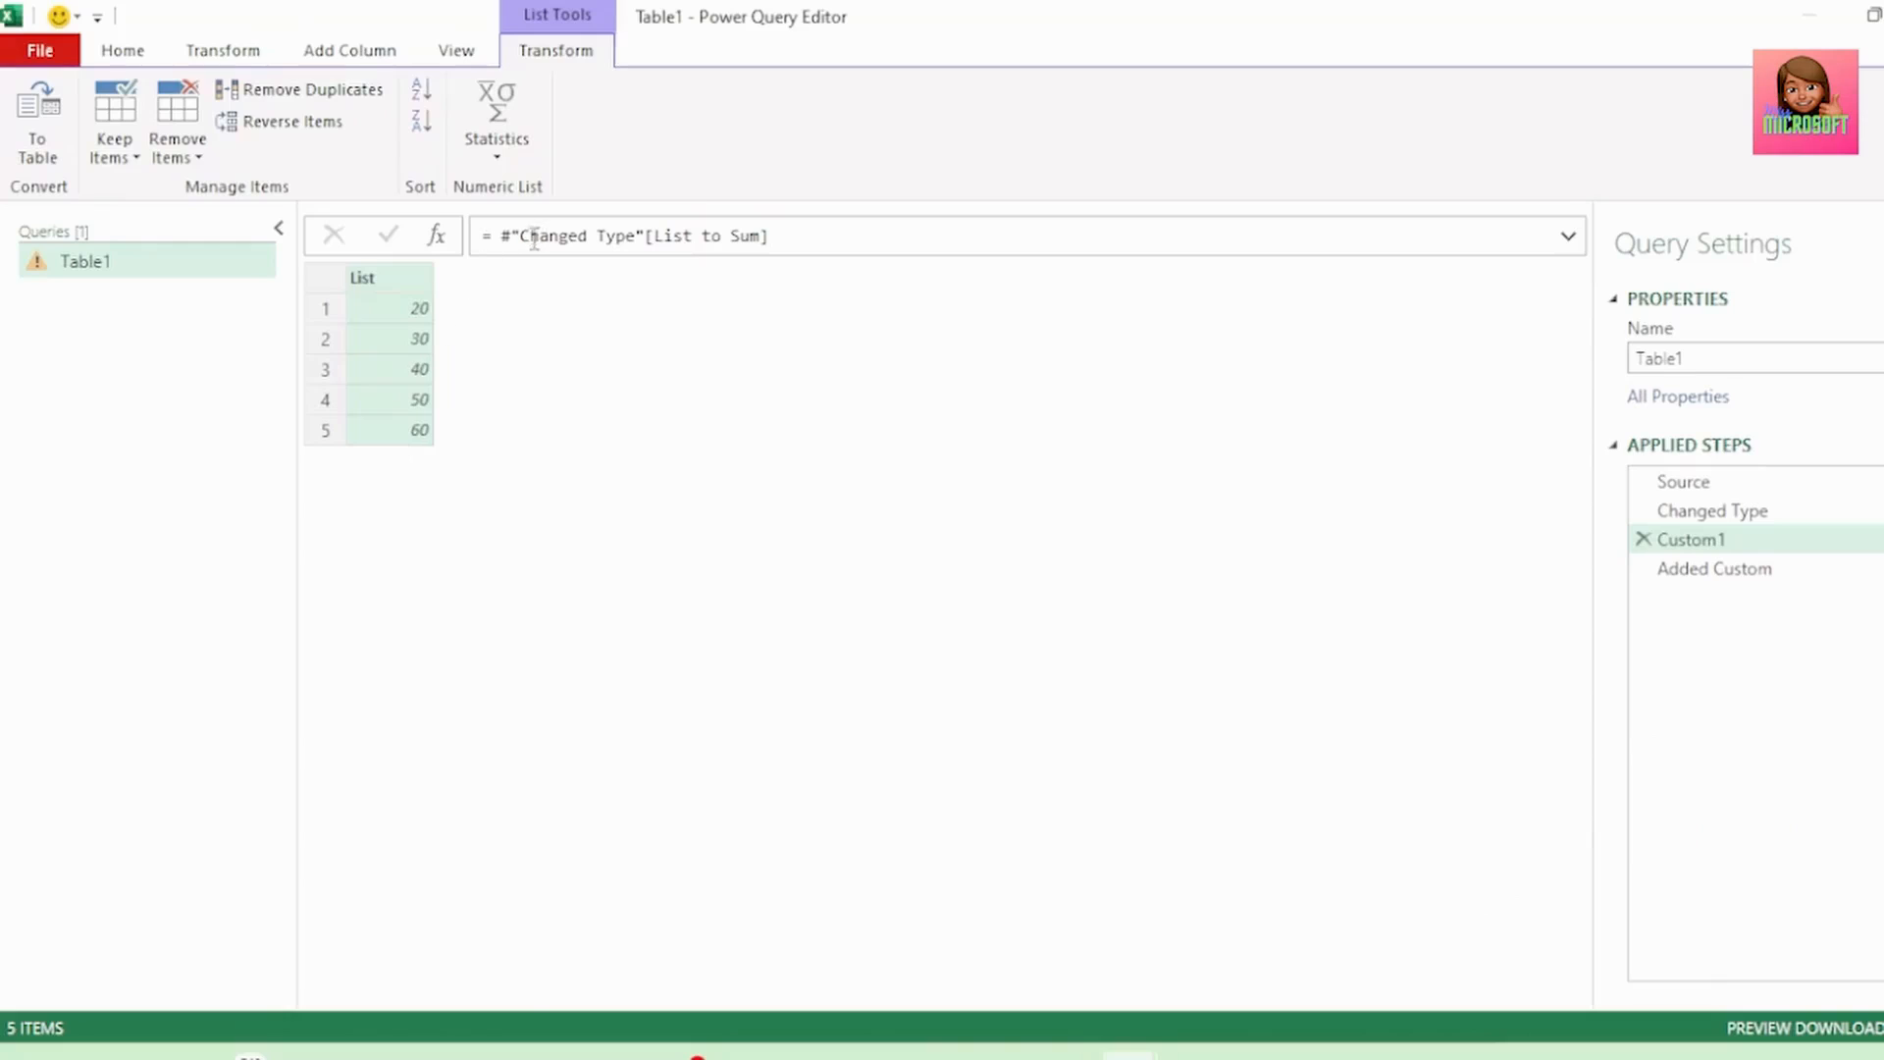
# - Copy the expression #"Changed Type"[List to Sum] and delete the inserted intermediate step
pyautogui.click(503, 235)
pyautogui.moveTo(502, 235); pyautogui.dragTo(770, 235)
pyautogui.hotkey('ctrl', 'c')
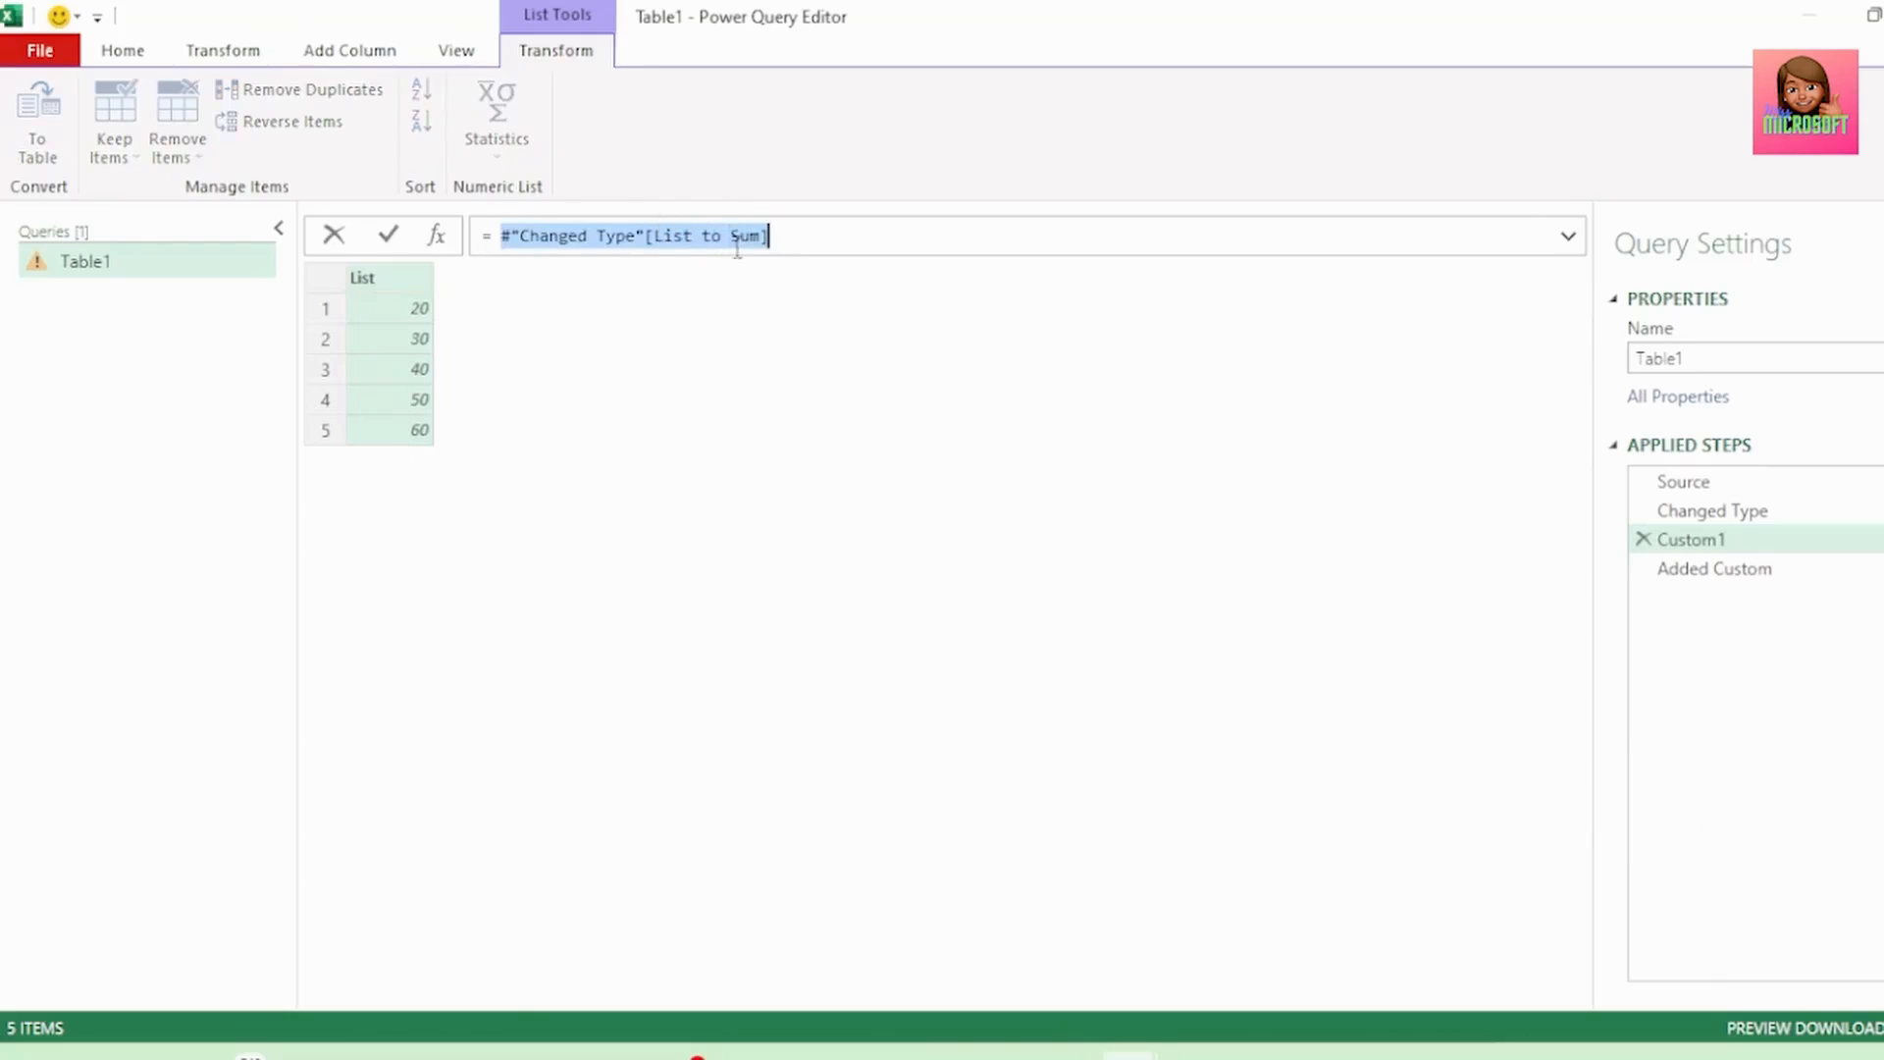
pyautogui.click(737, 236)
pyautogui.click(1642, 539)
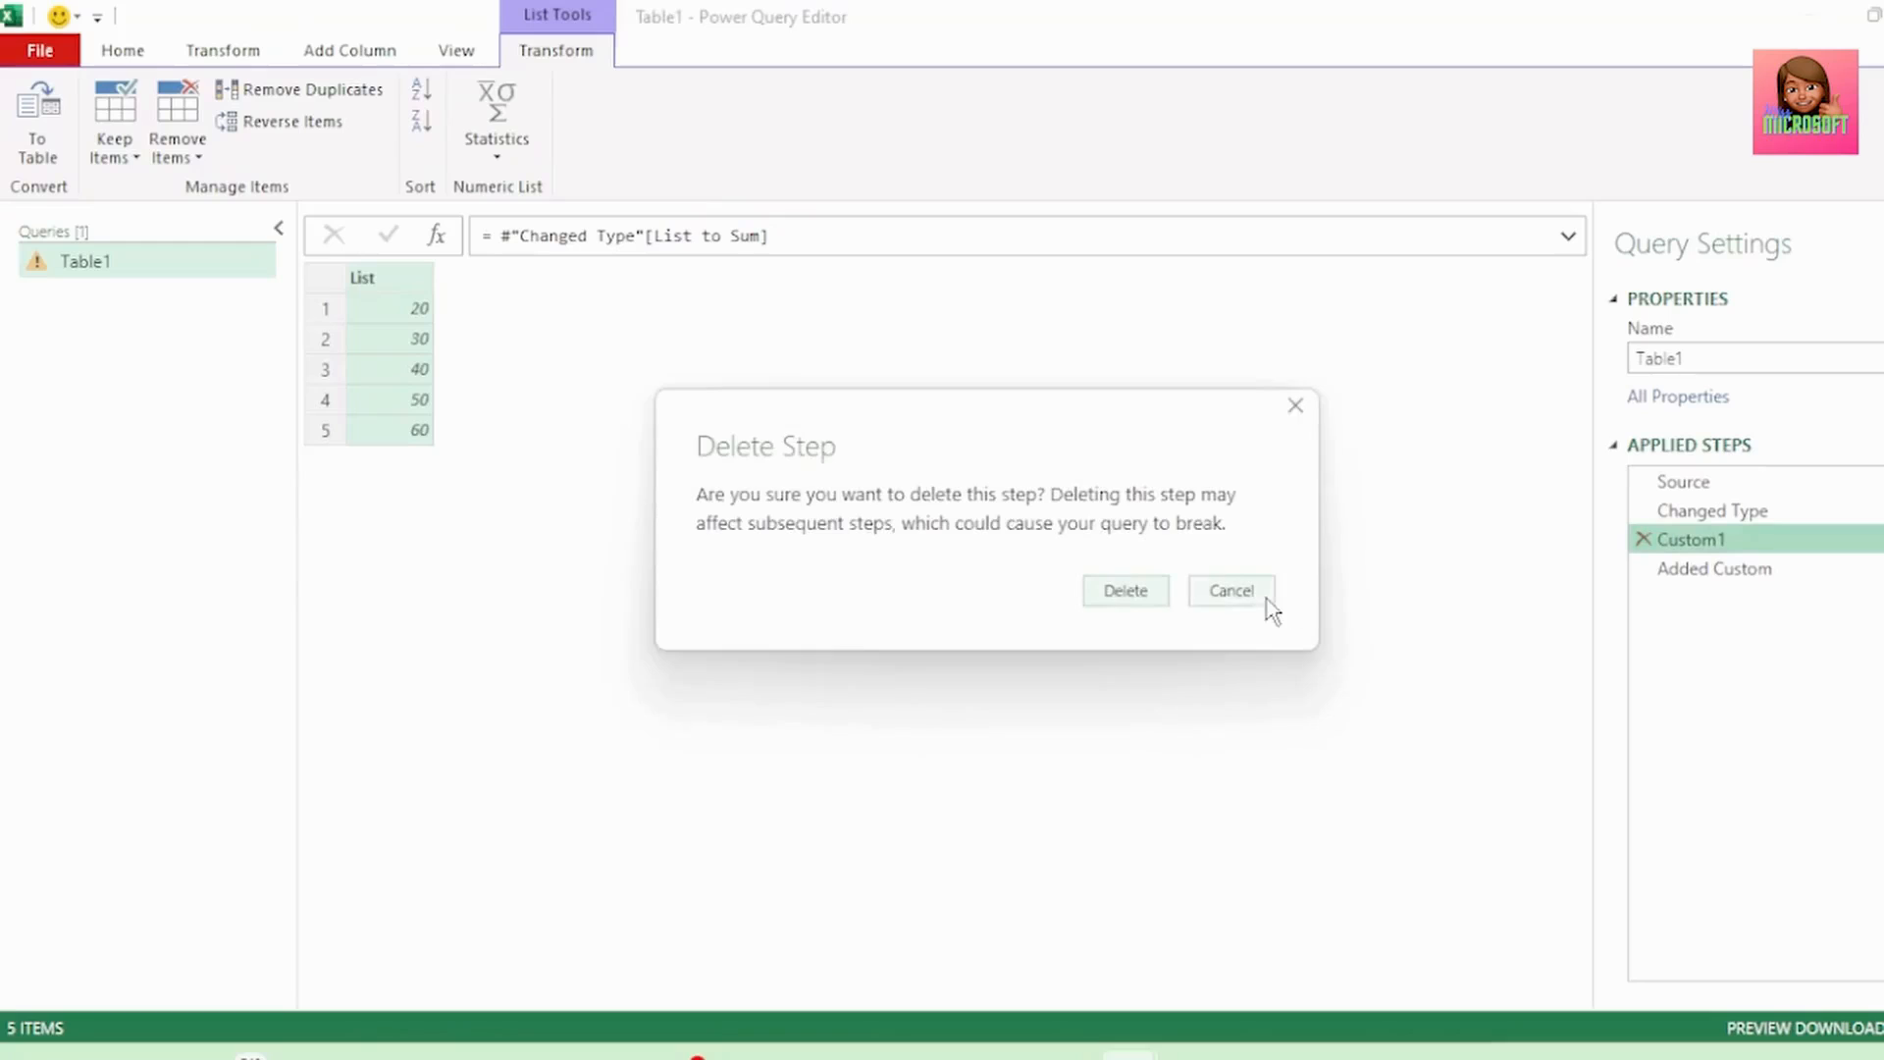
pyautogui.click(1126, 590)
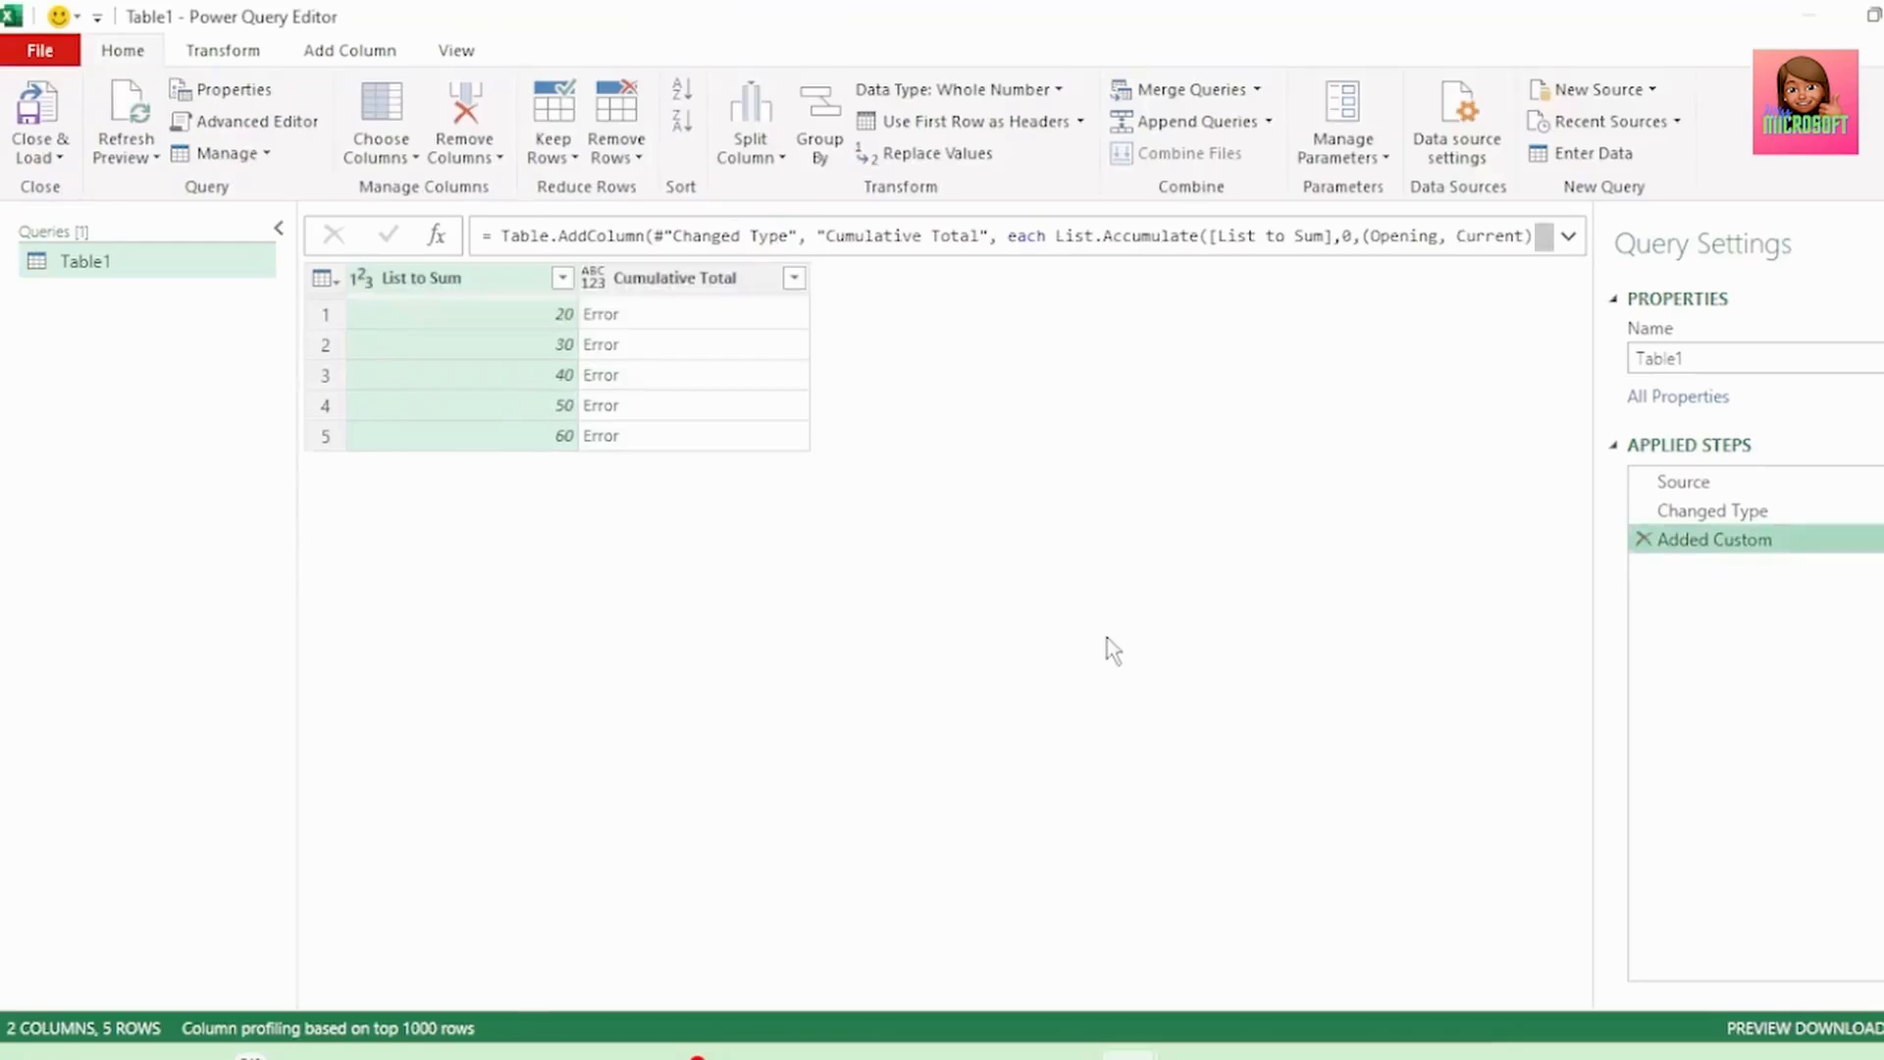
# - Replace the list argument in the Cumulative Total column's List.Accumulate formula with #"Changed Type"[List to Sum]
pyautogui.click(1883, 540)
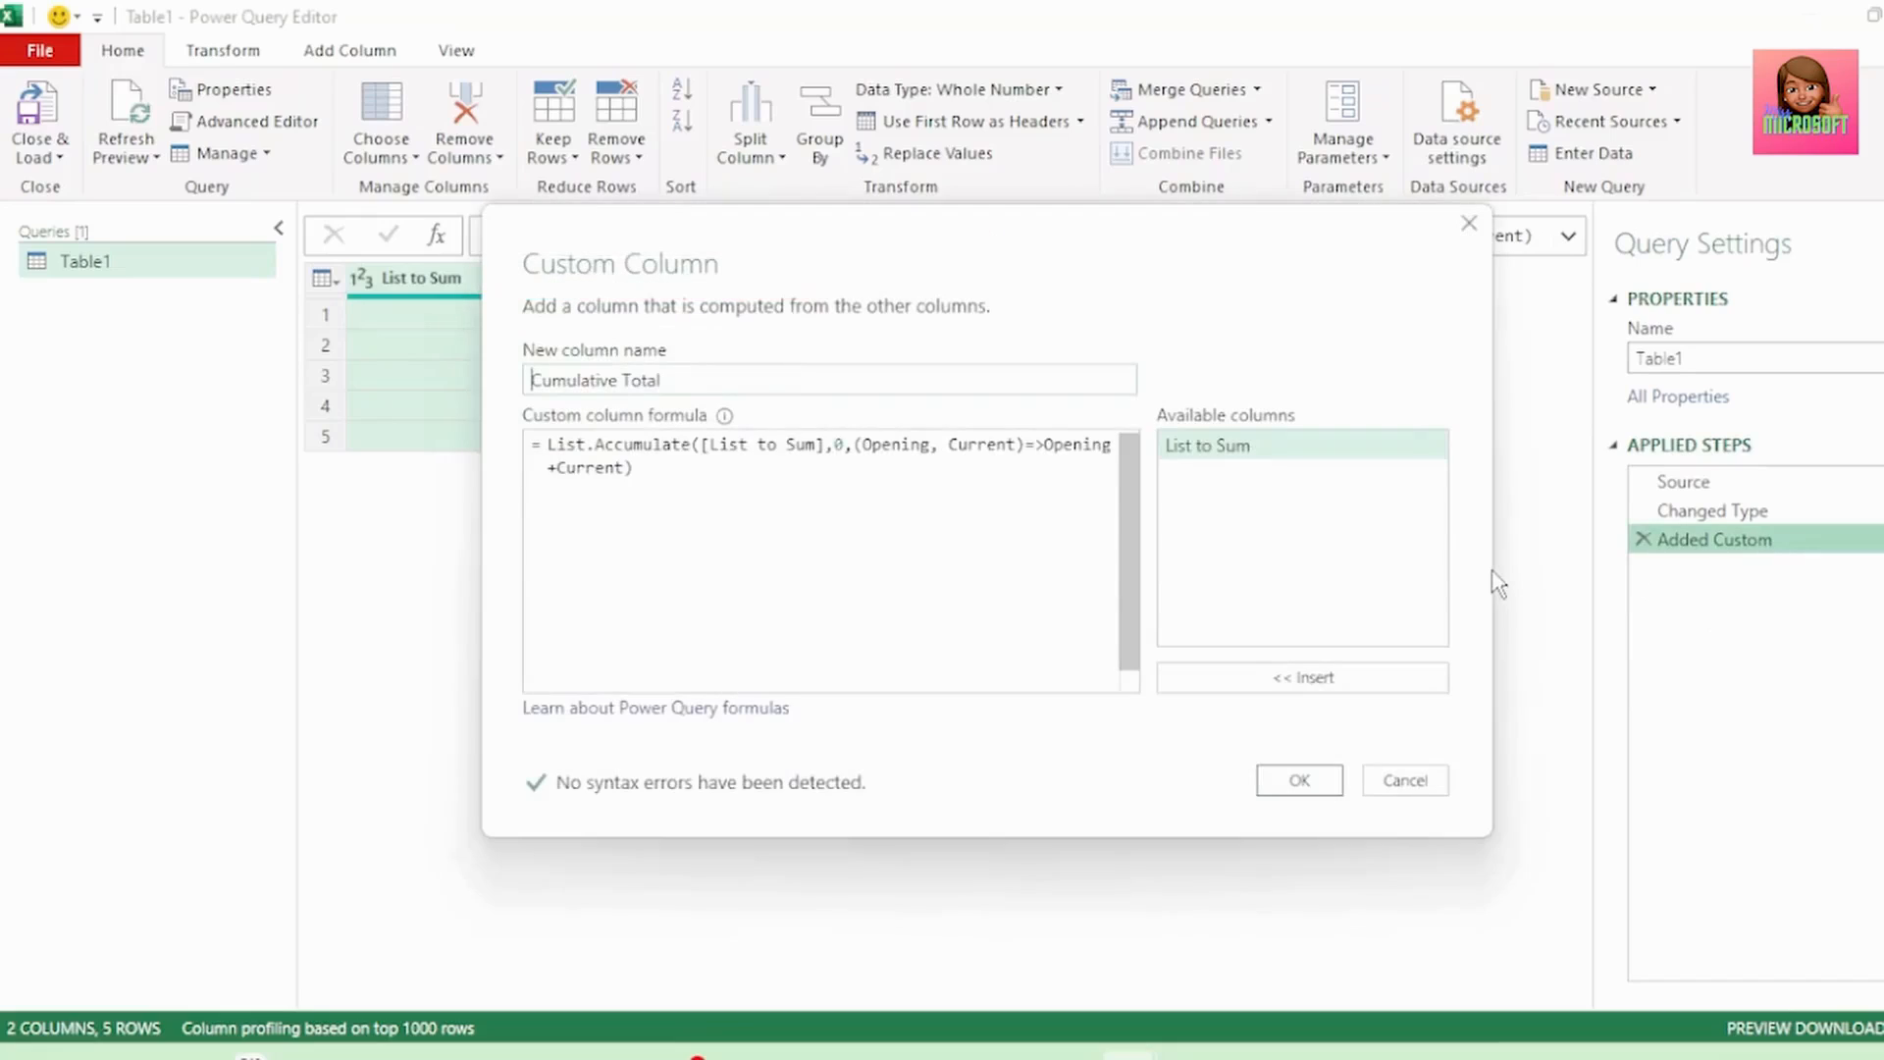
pyautogui.click(702, 449)
pyautogui.rightClick(702, 449)
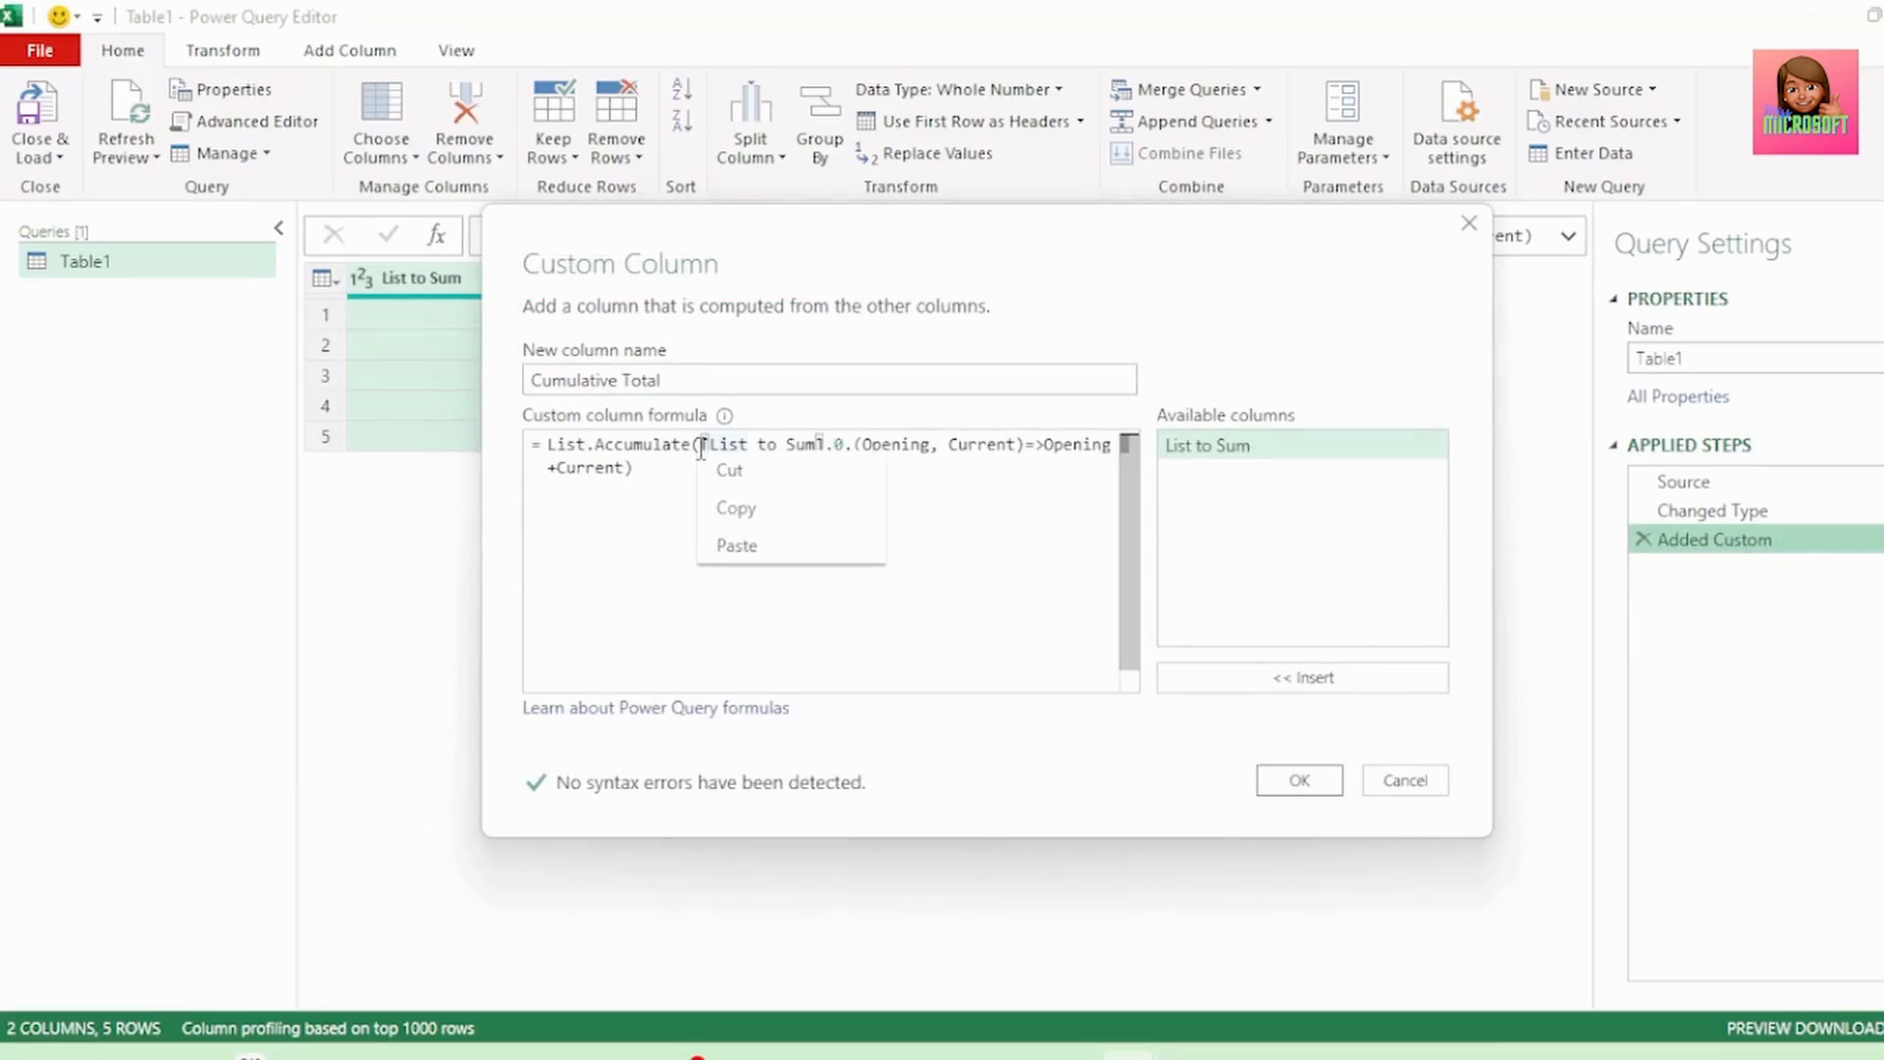
pyautogui.click(749, 545)
pyautogui.moveTo(969, 447); pyautogui.dragTo(1093, 448)
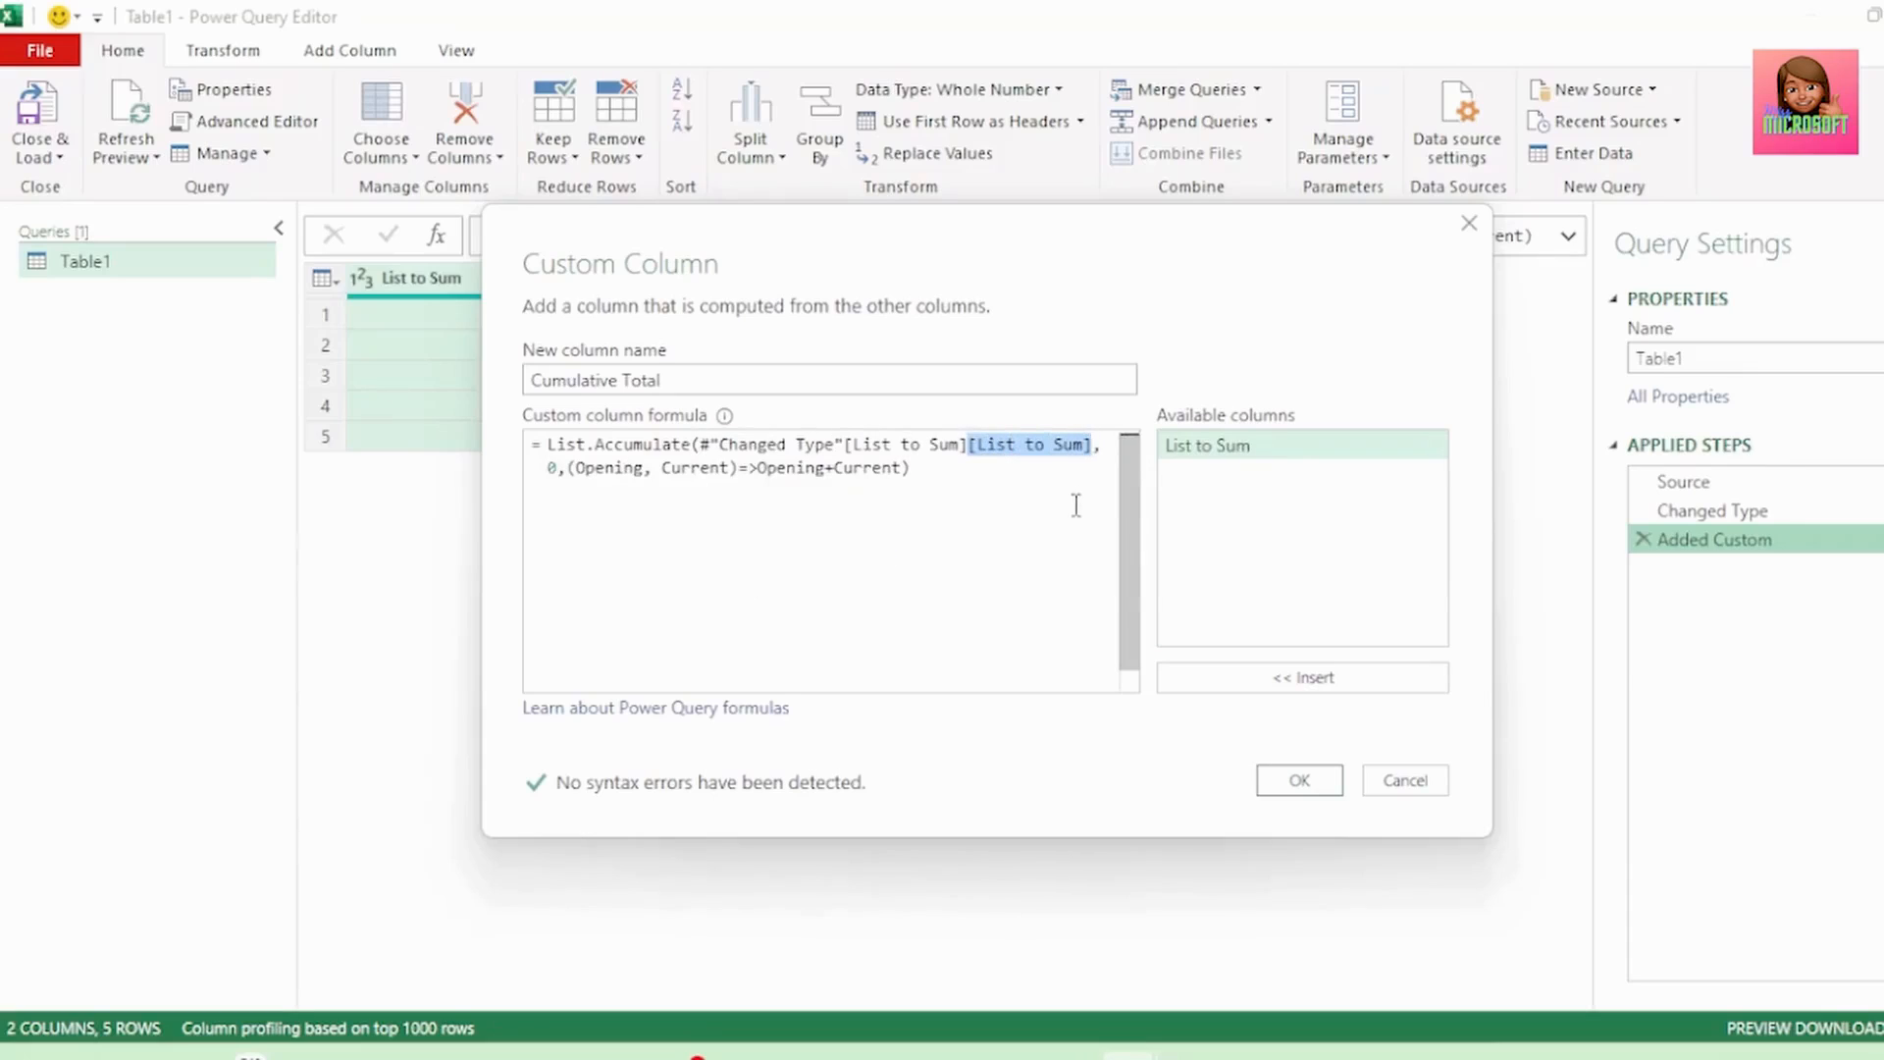
pyautogui.press('Delete')
pyautogui.moveTo(844, 443); pyautogui.dragTo(969, 444)
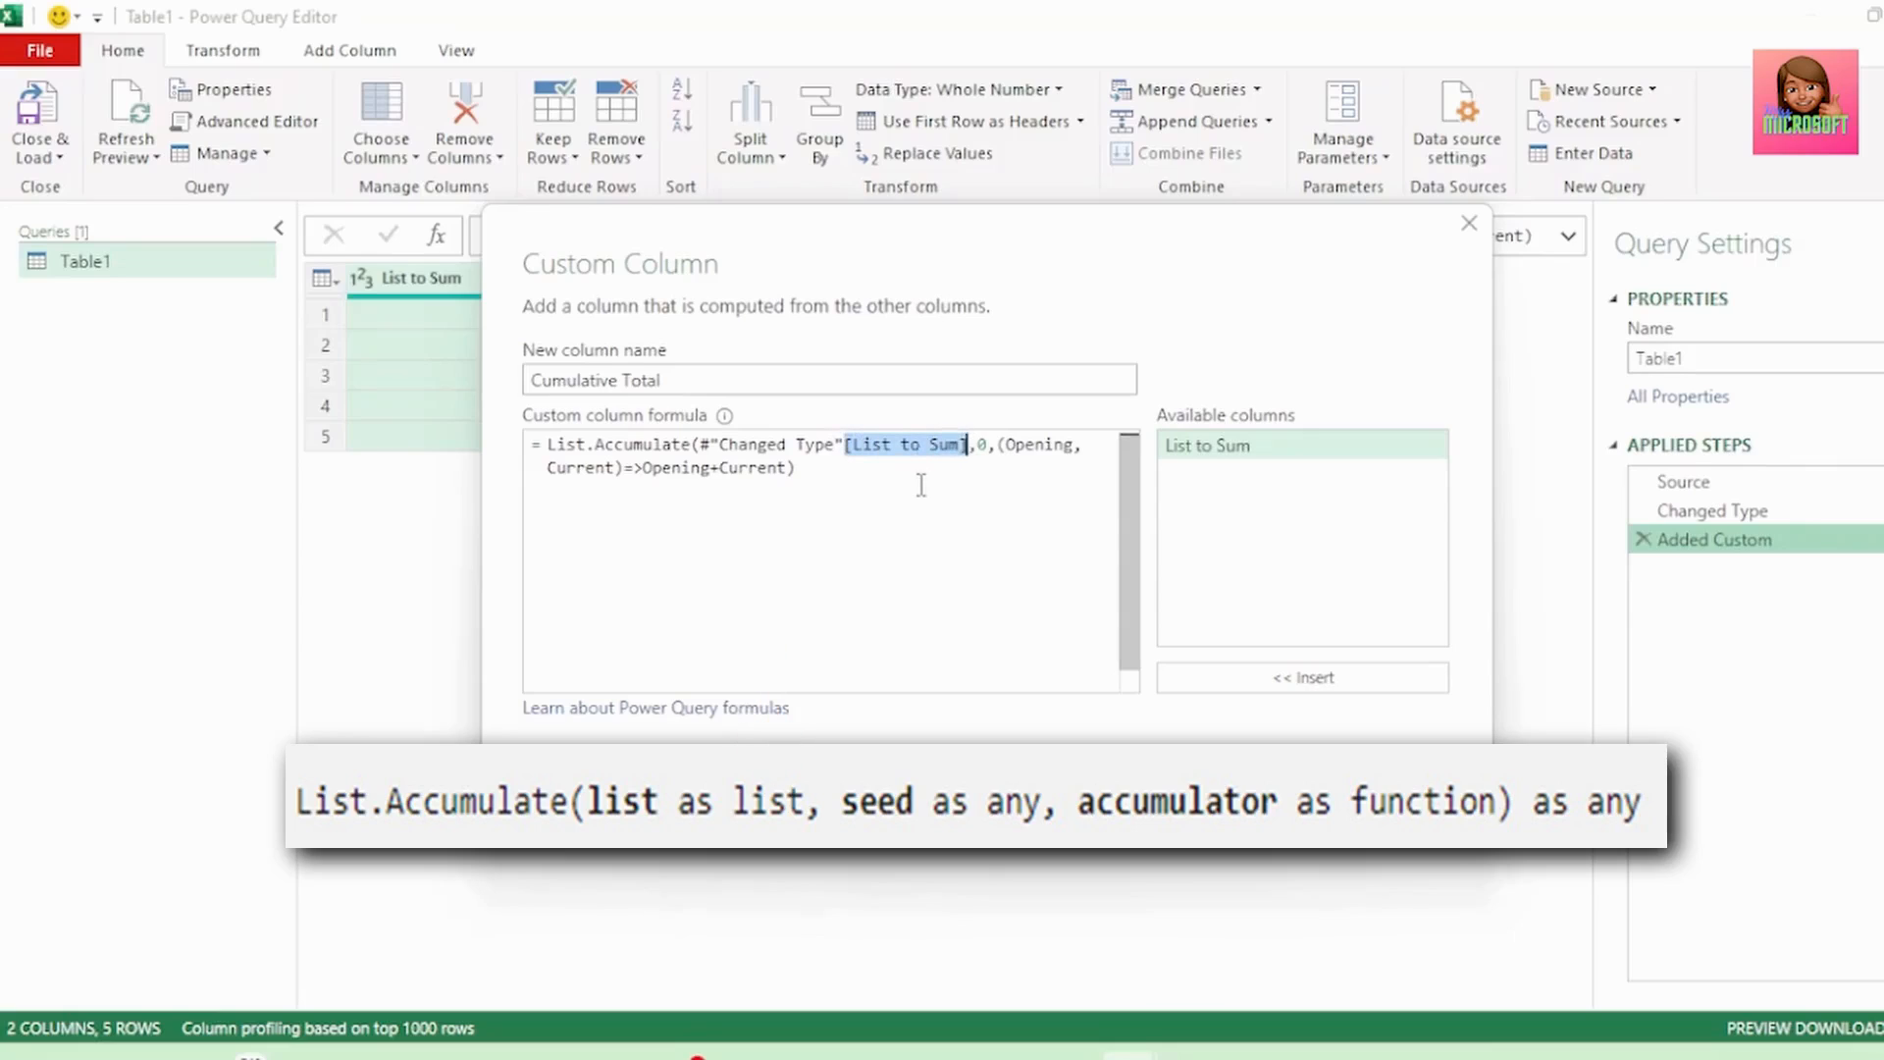
pyautogui.moveTo(703, 444); pyautogui.dragTo(1073, 446)
pyautogui.moveTo(547, 468); pyautogui.dragTo(797, 469)
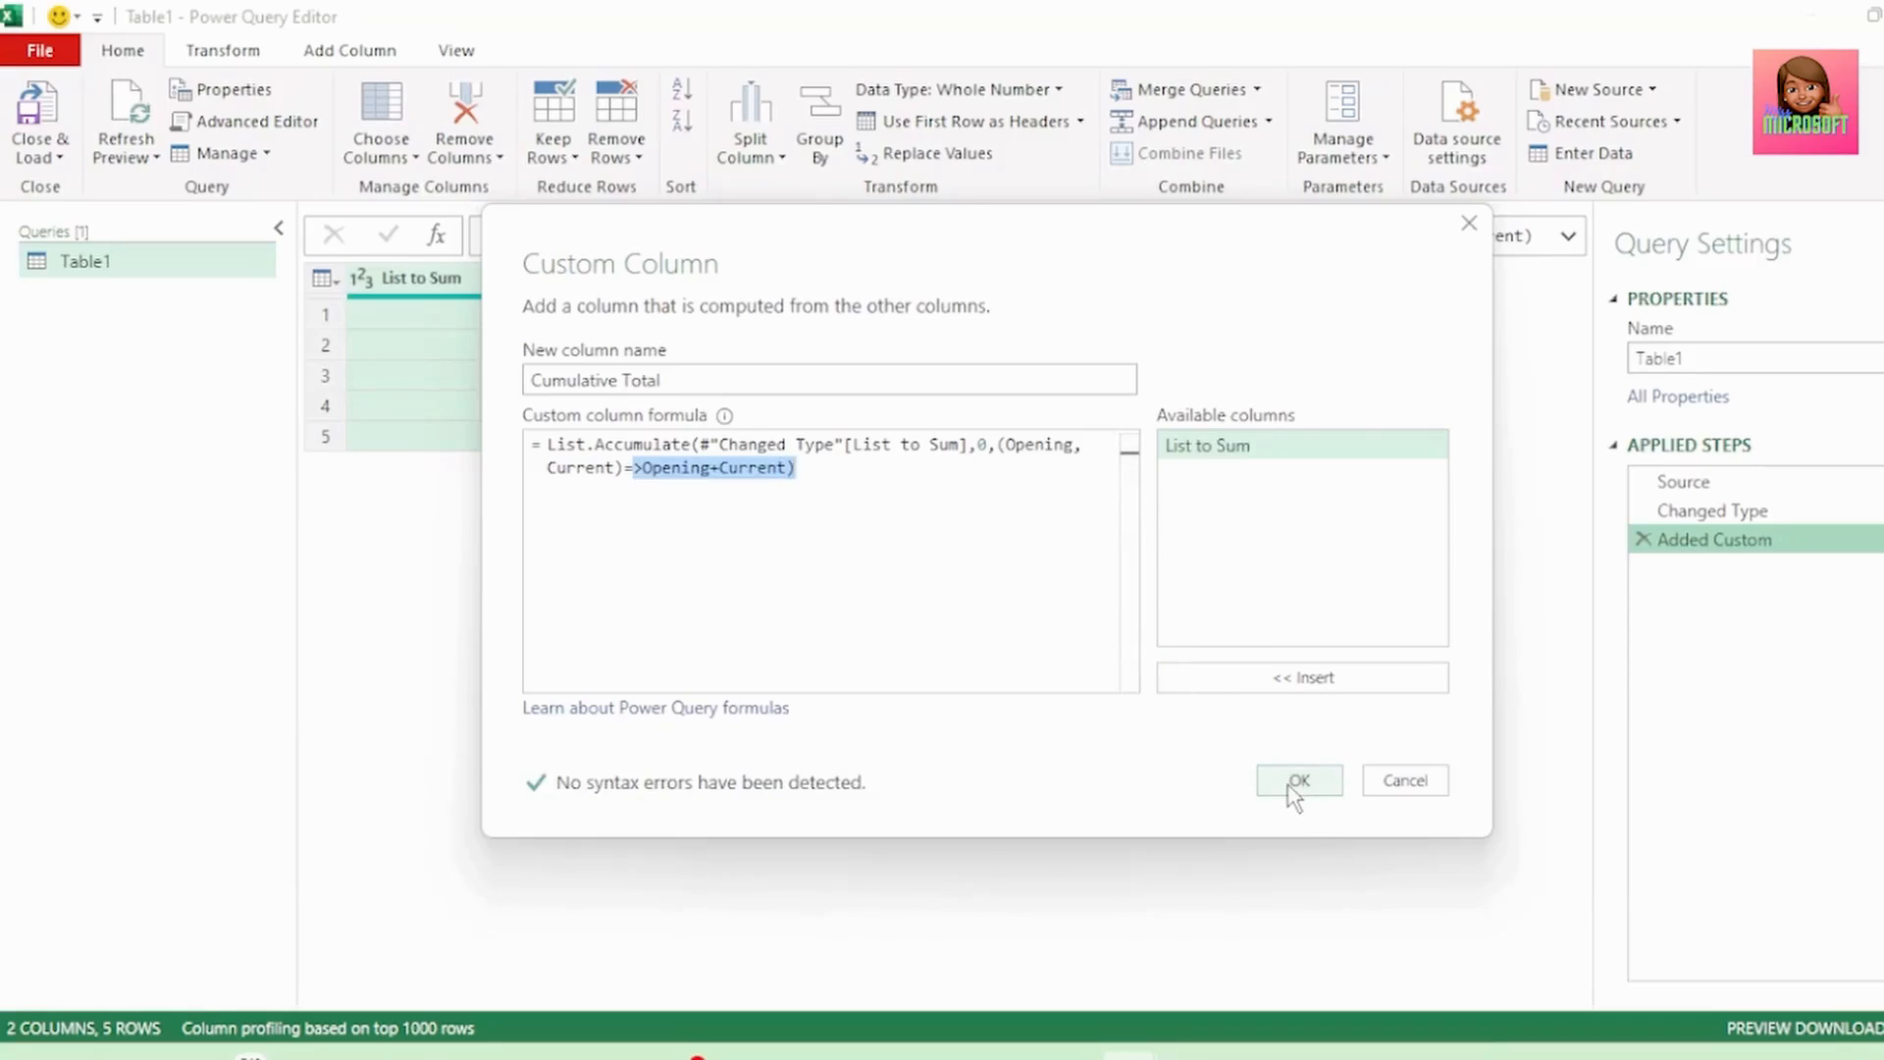
pyautogui.click(1297, 783)
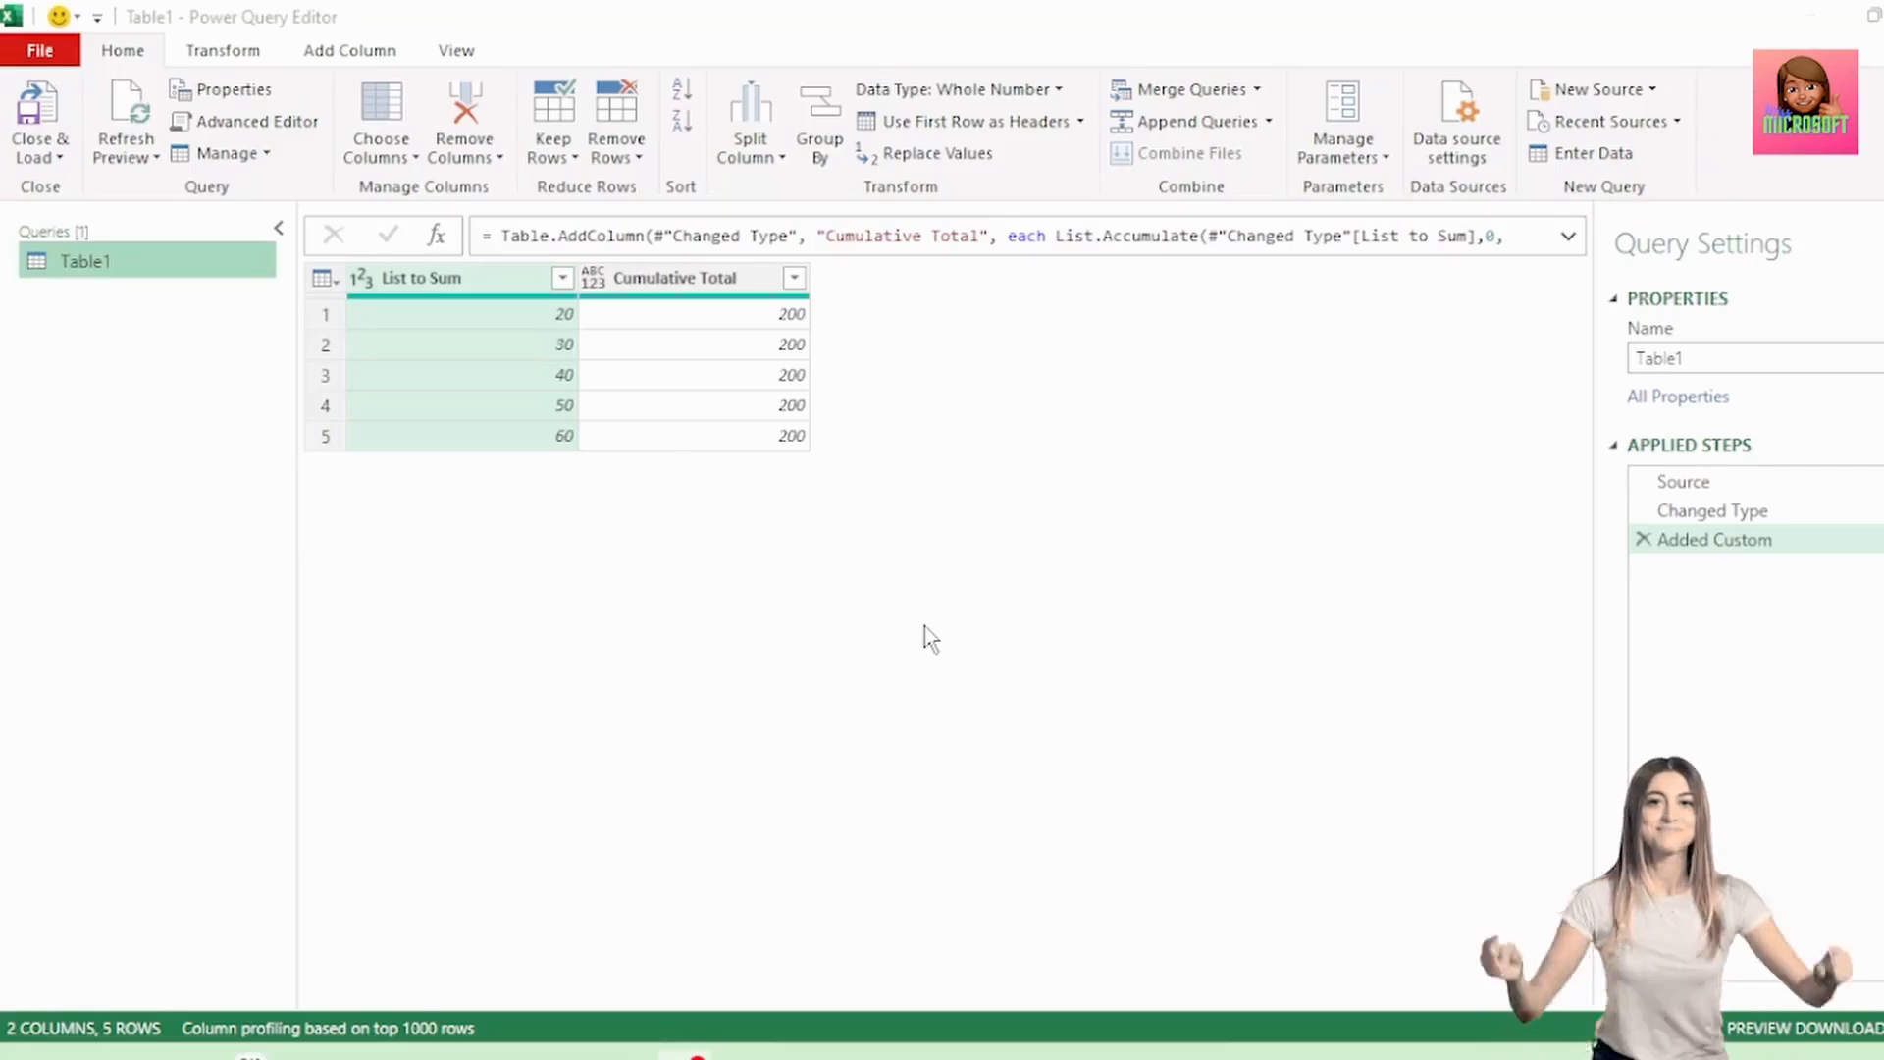
# - Create a new blank query alongside Table1
pyautogui.rightClick(101, 360)
pyautogui.moveTo(162, 420)
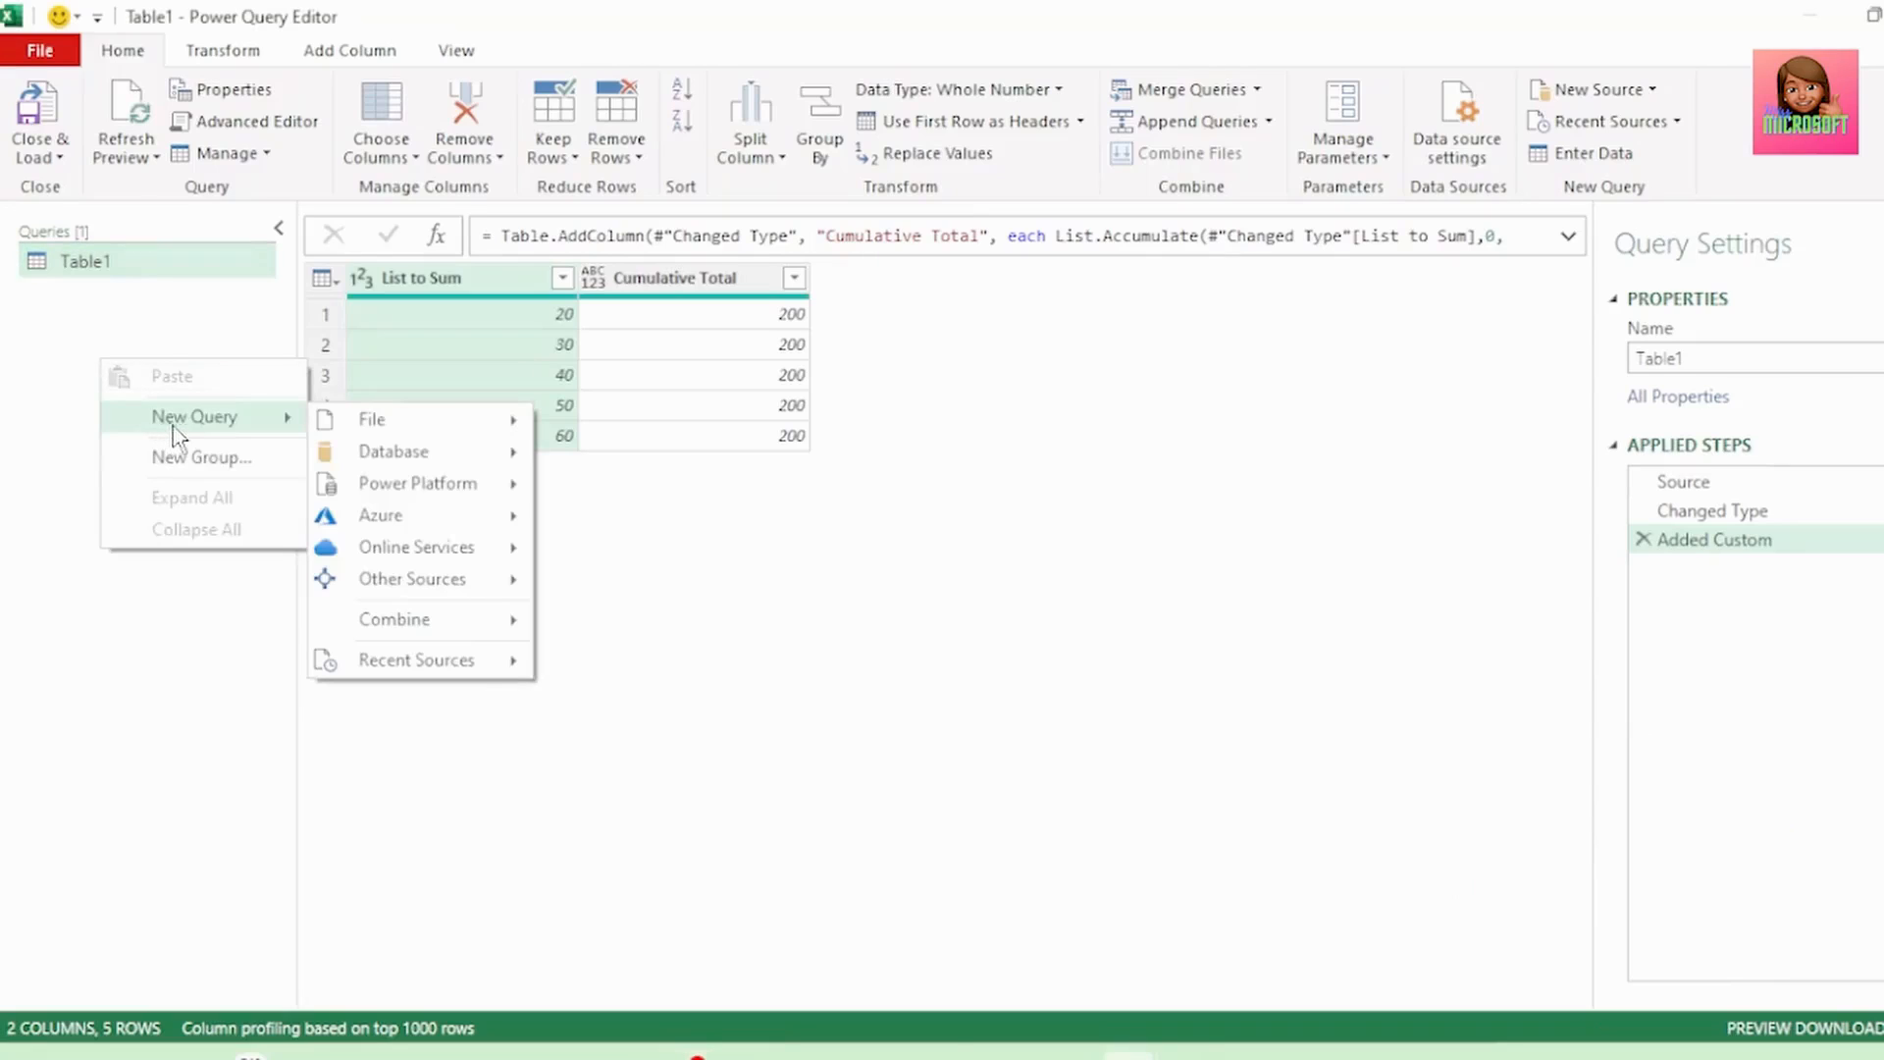
pyautogui.moveTo(381, 577)
pyautogui.click(631, 803)
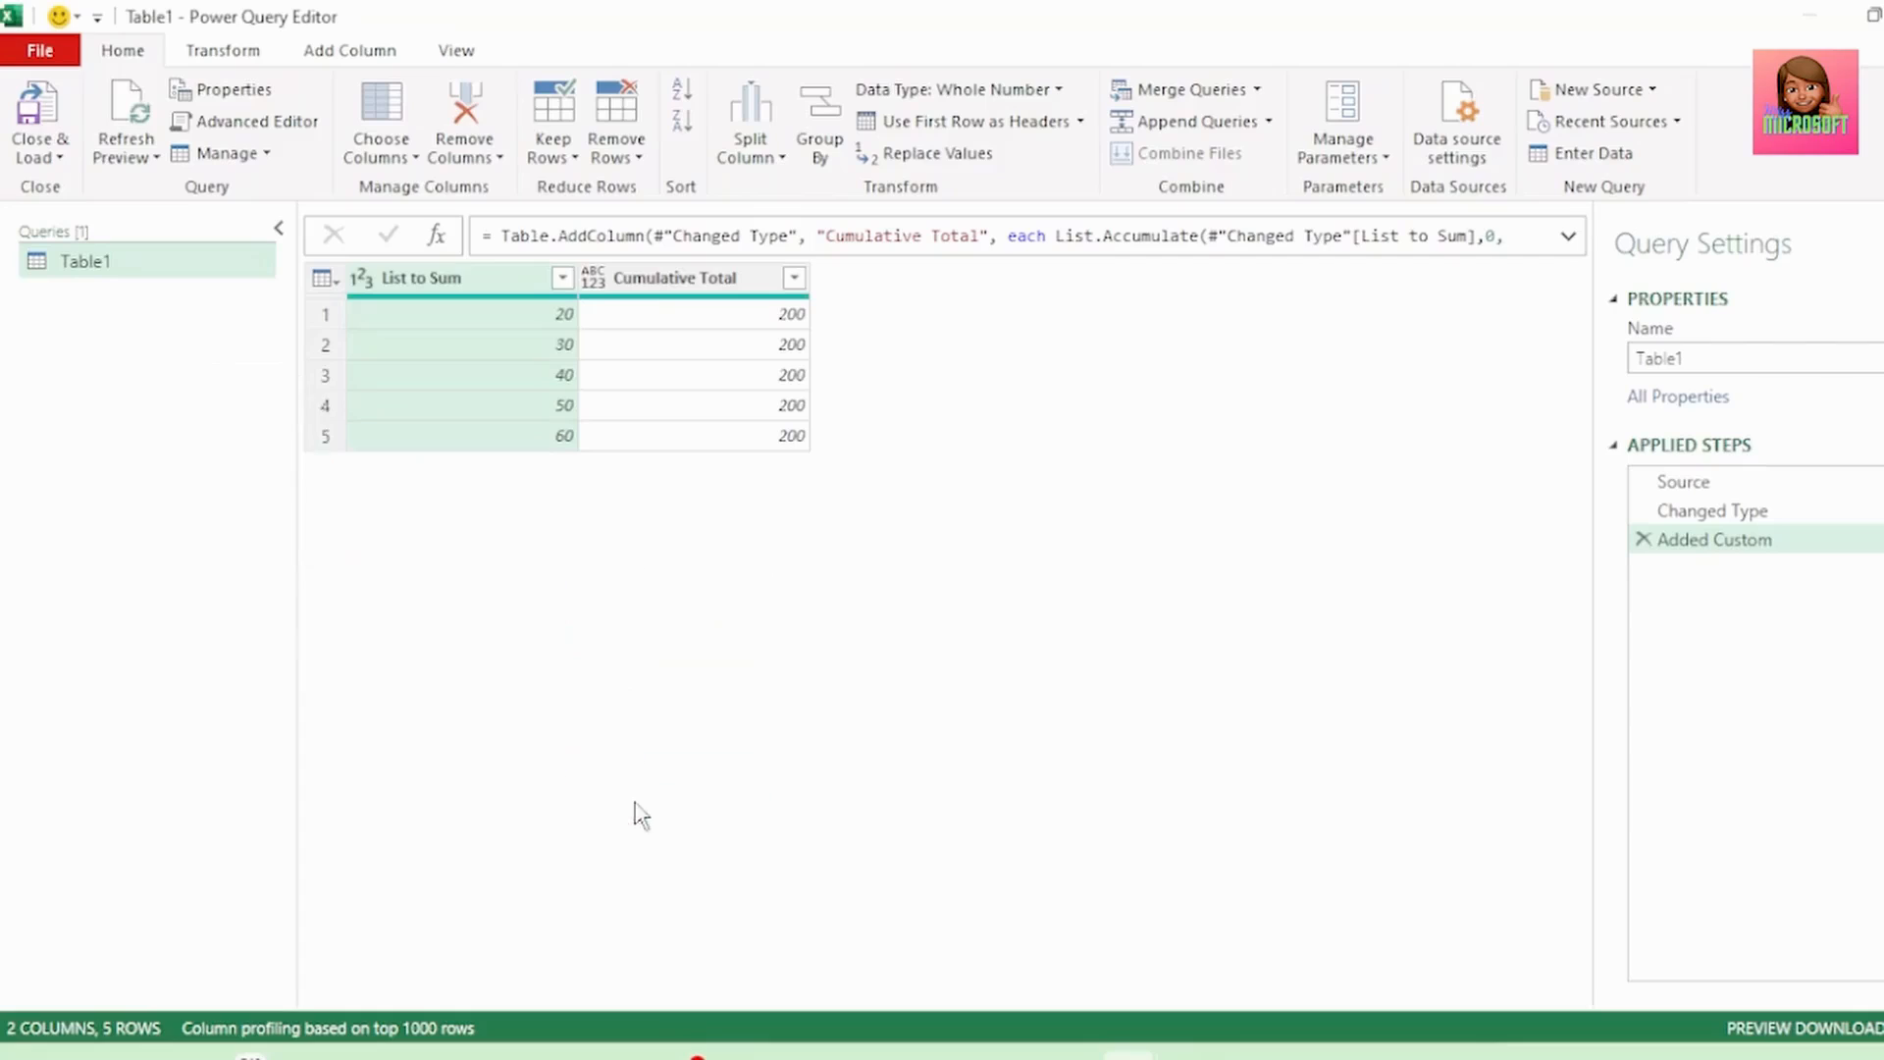
# - Enter =List.Range as the blank query's formula to bring up the function's documentation
pyautogui.press('capslock')
pyautogui.write('=list')
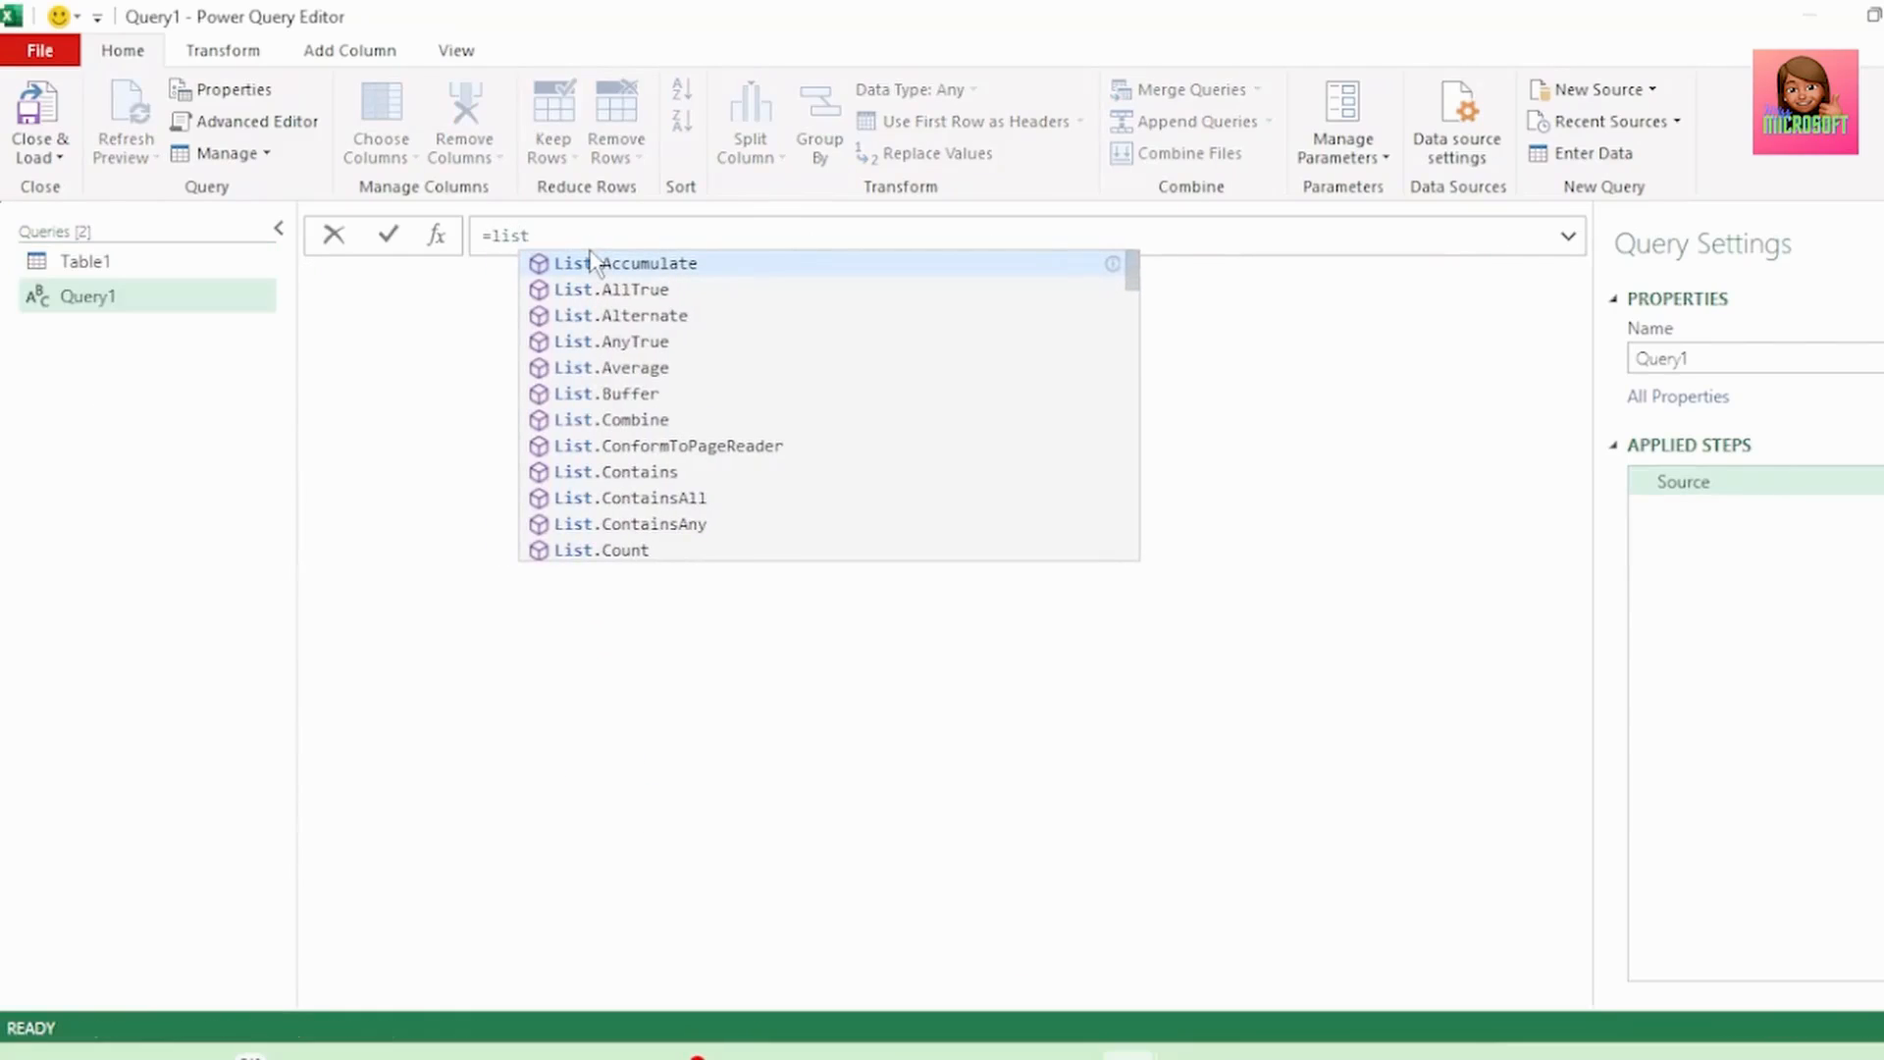
pyautogui.write('.')
pyautogui.press('capslock')
pyautogui.write('R')
pyautogui.press('capslock')
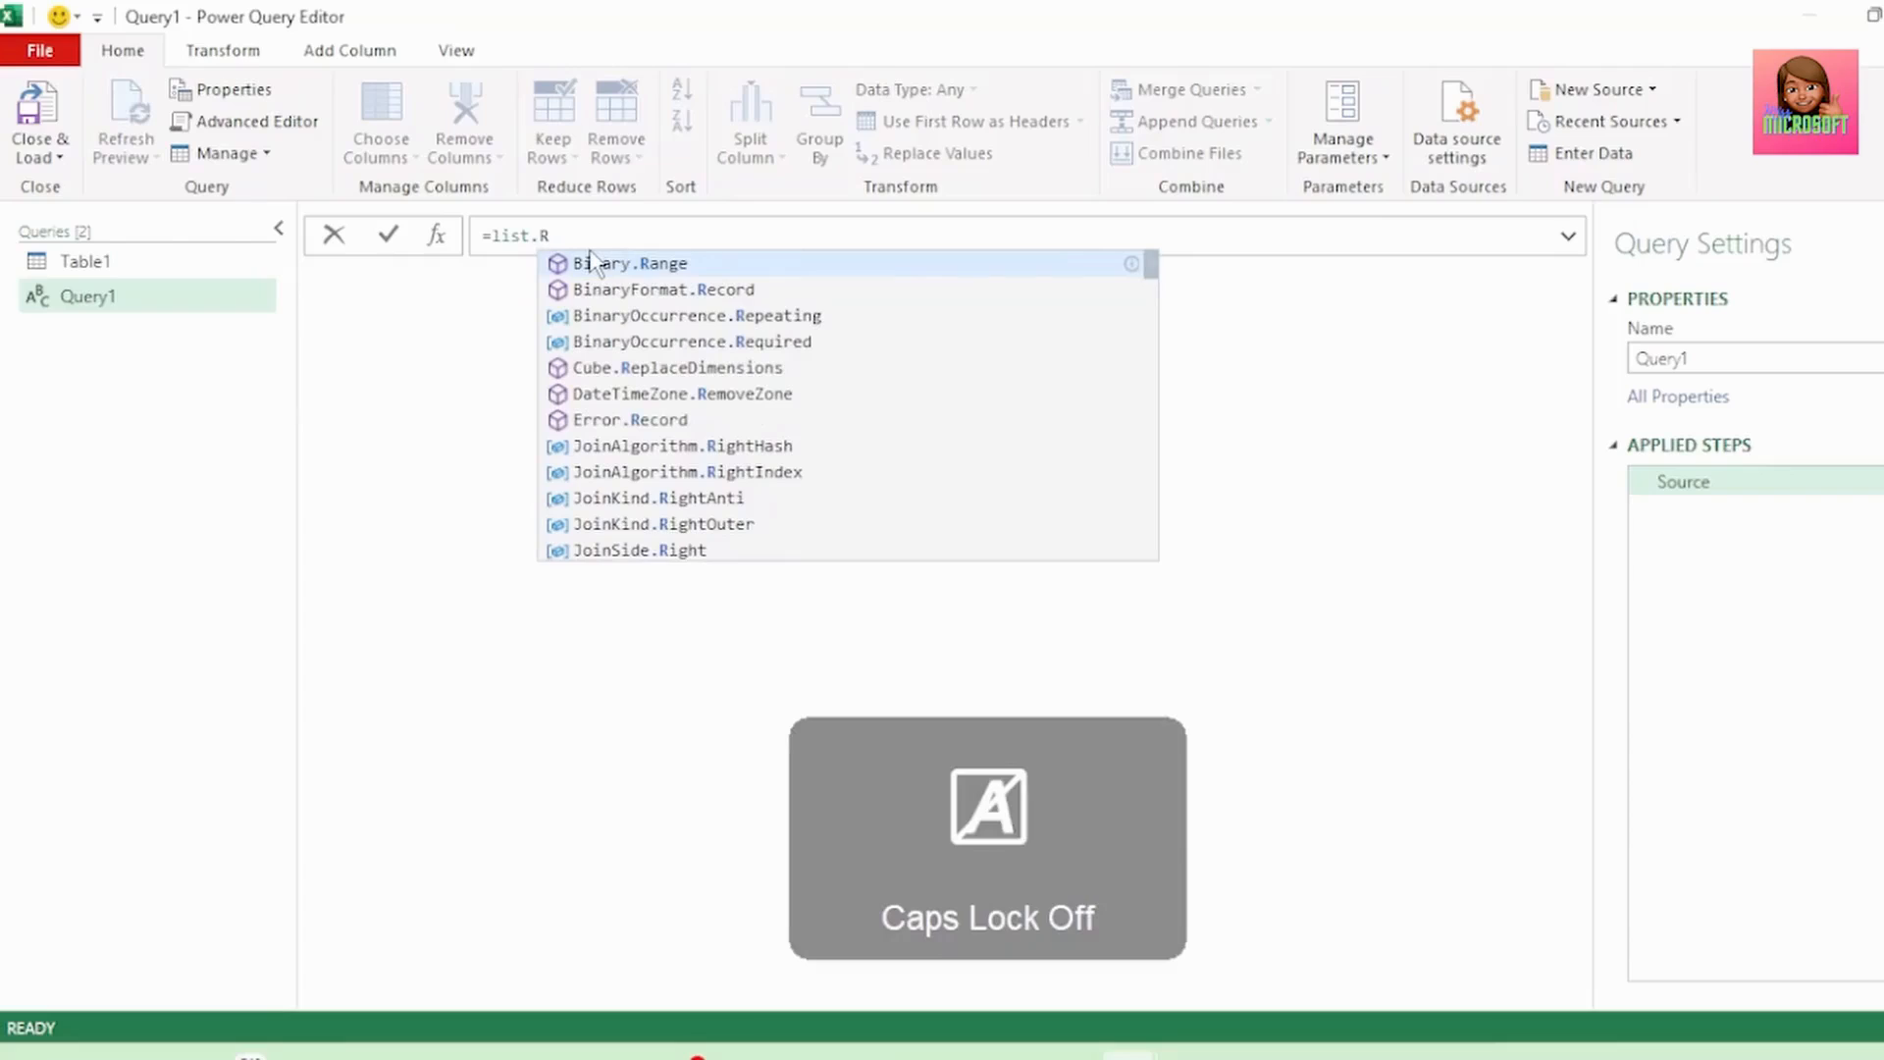
pyautogui.write('ange')
pyautogui.click(642, 297)
pyautogui.click(531, 238)
pyautogui.press('BackSpace')
pyautogui.press('BackSpace')
pyautogui.press('BackSpace')
pyautogui.press('BackSpace')
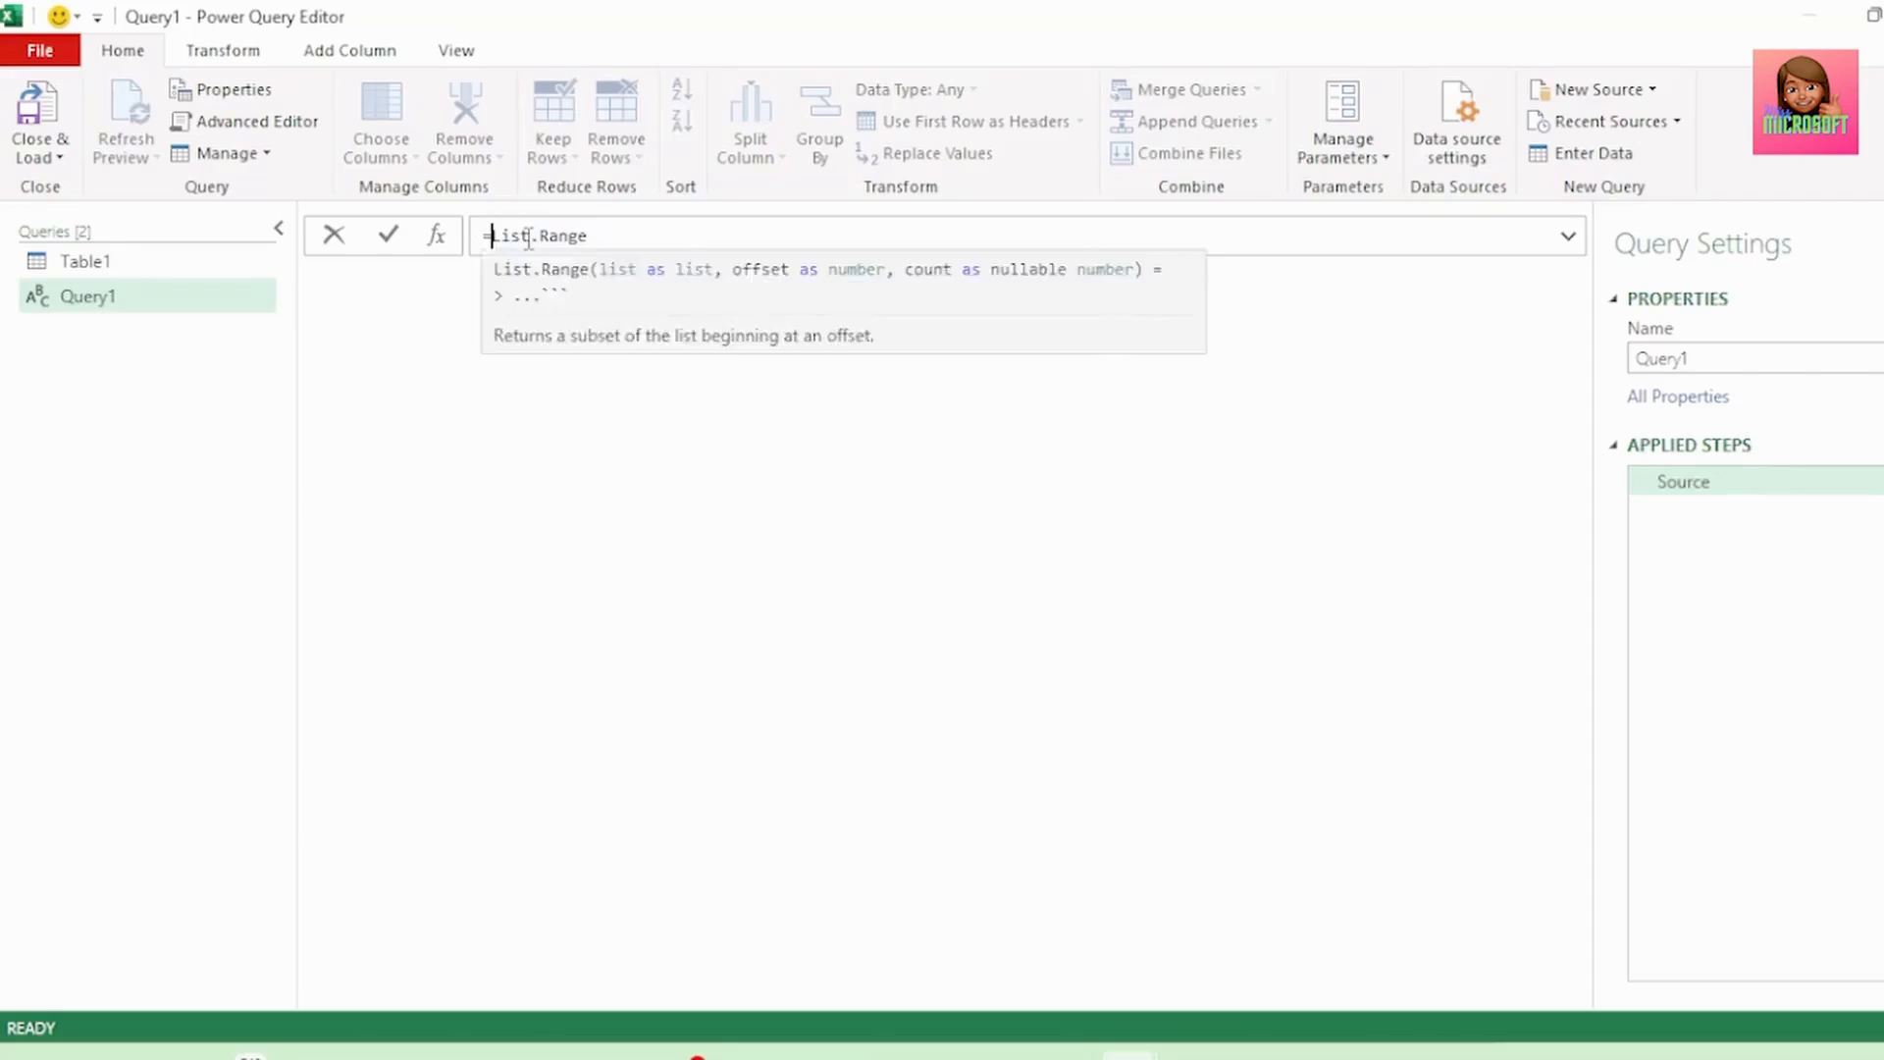
pyautogui.press('Return')
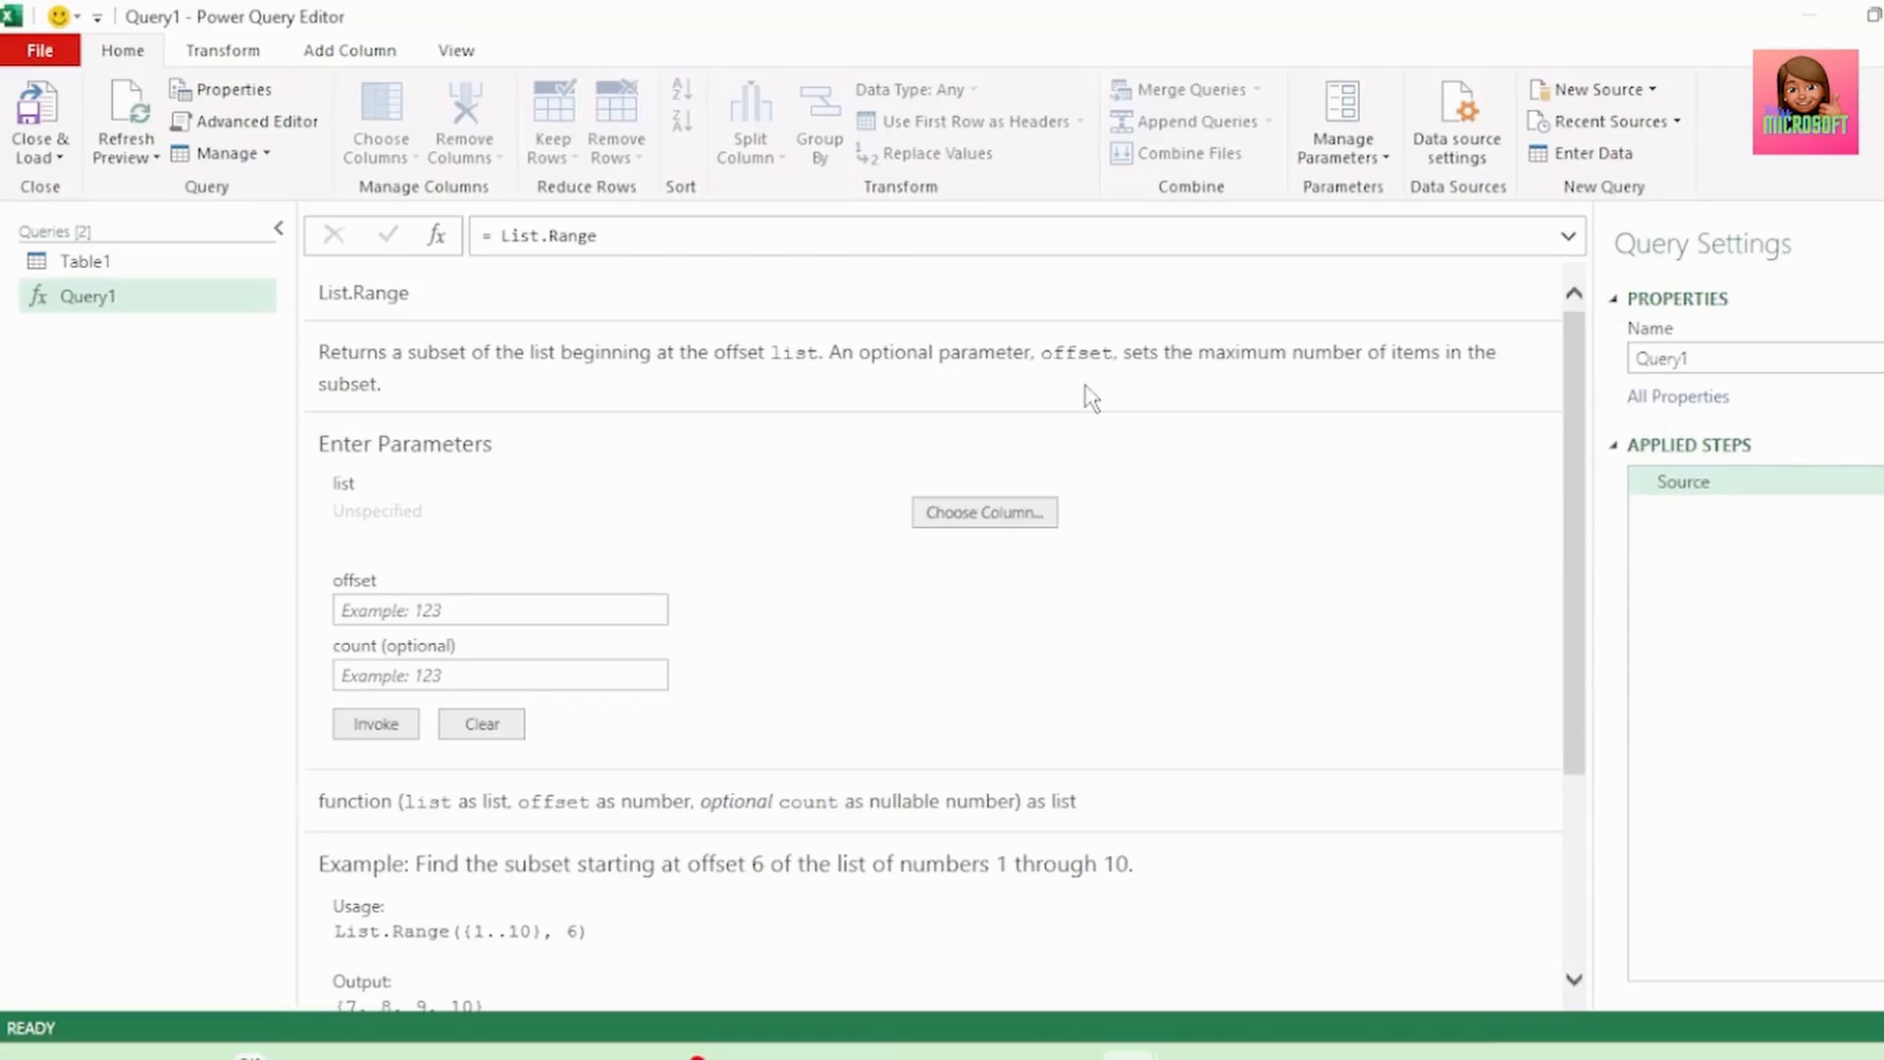
# - Extend the Query1 formula to List.Range({1..10},0) so that it returns the list from offset 0
pyautogui.doubleClick(635, 240)
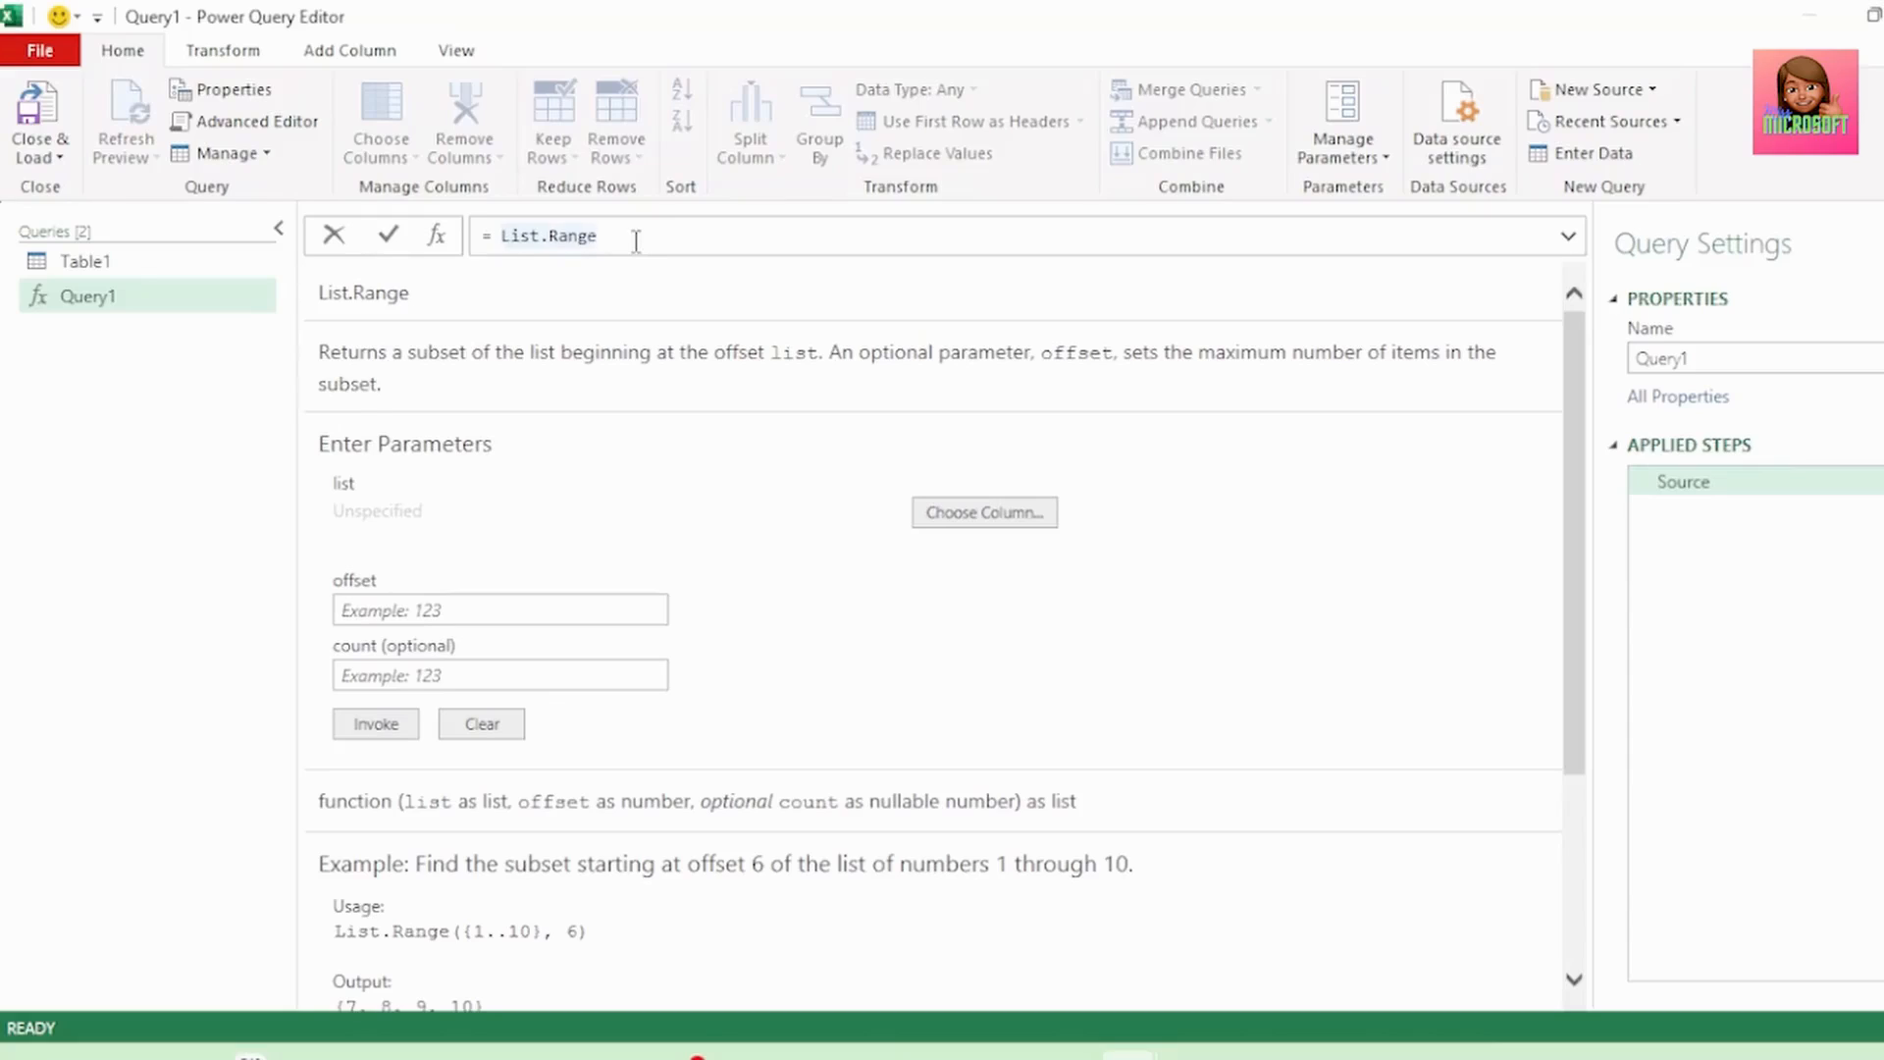
pyautogui.write('({')
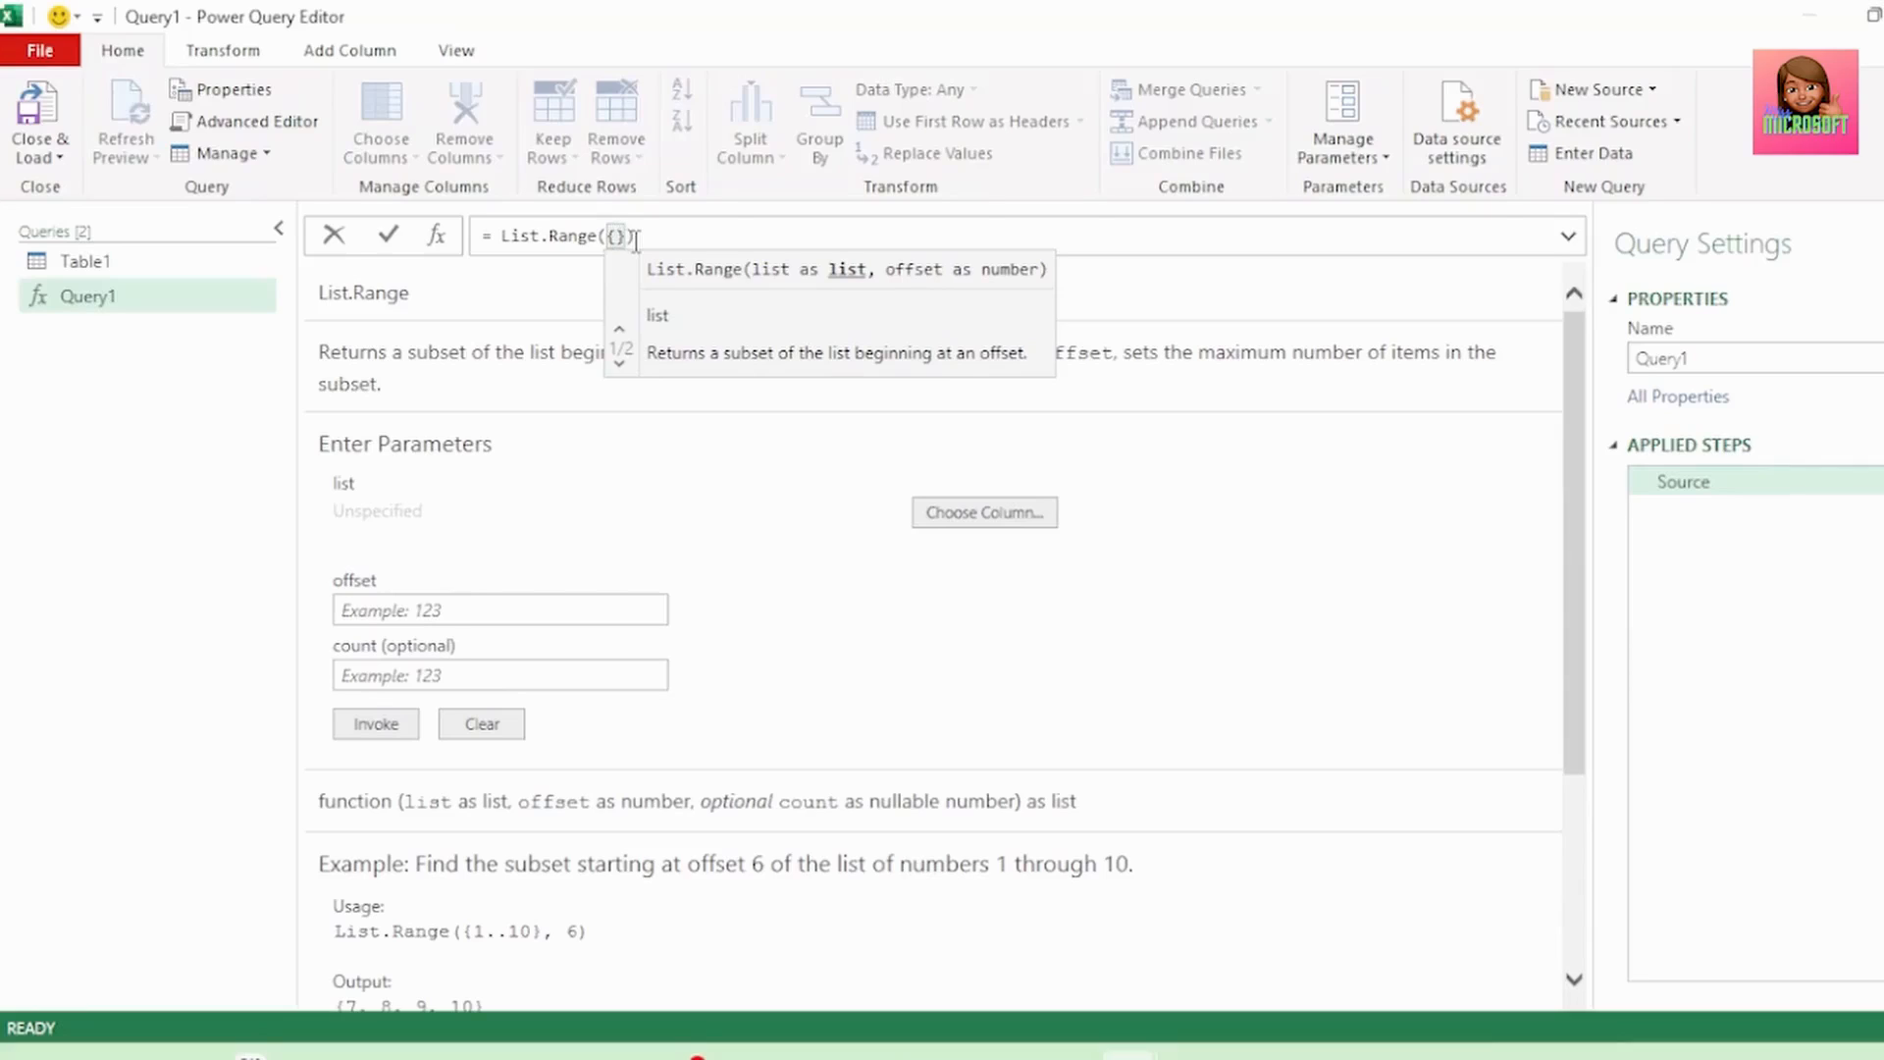
pyautogui.write('1')
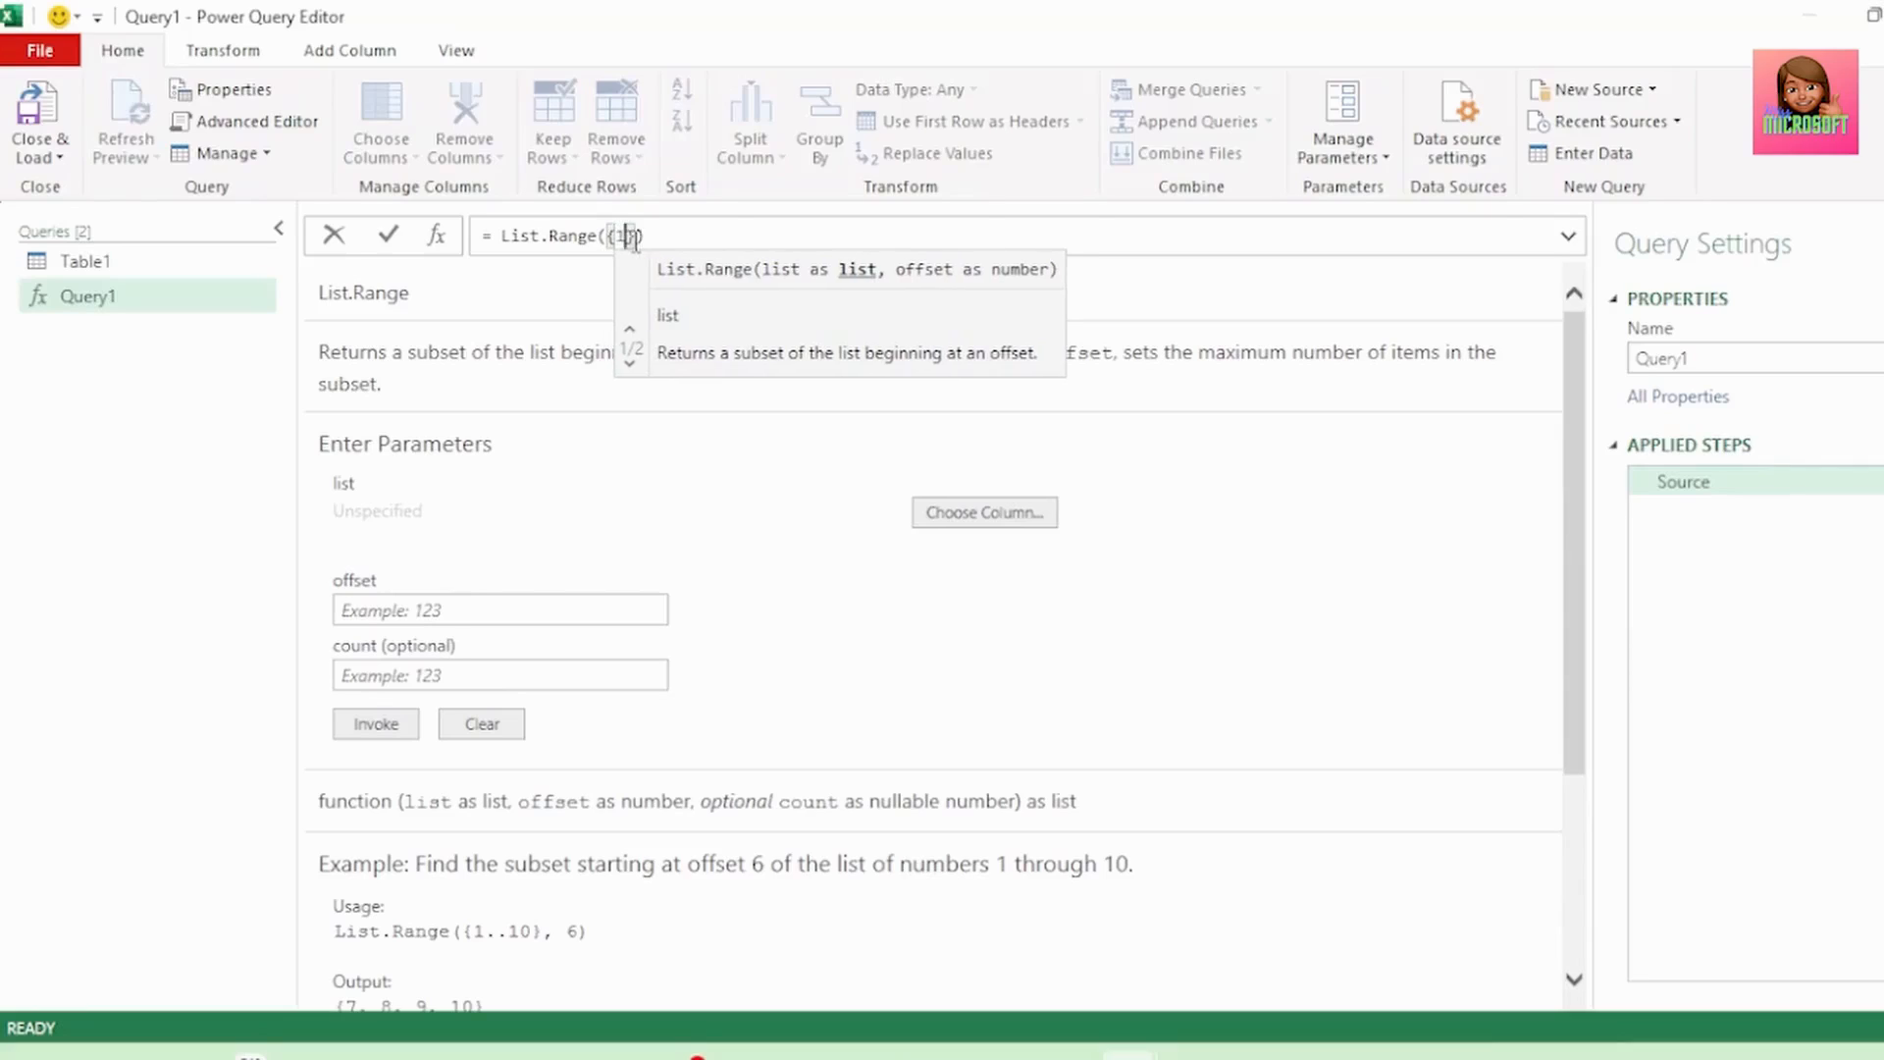
pyautogui.write('..10')
pyautogui.press('Right')
pyautogui.write(',')
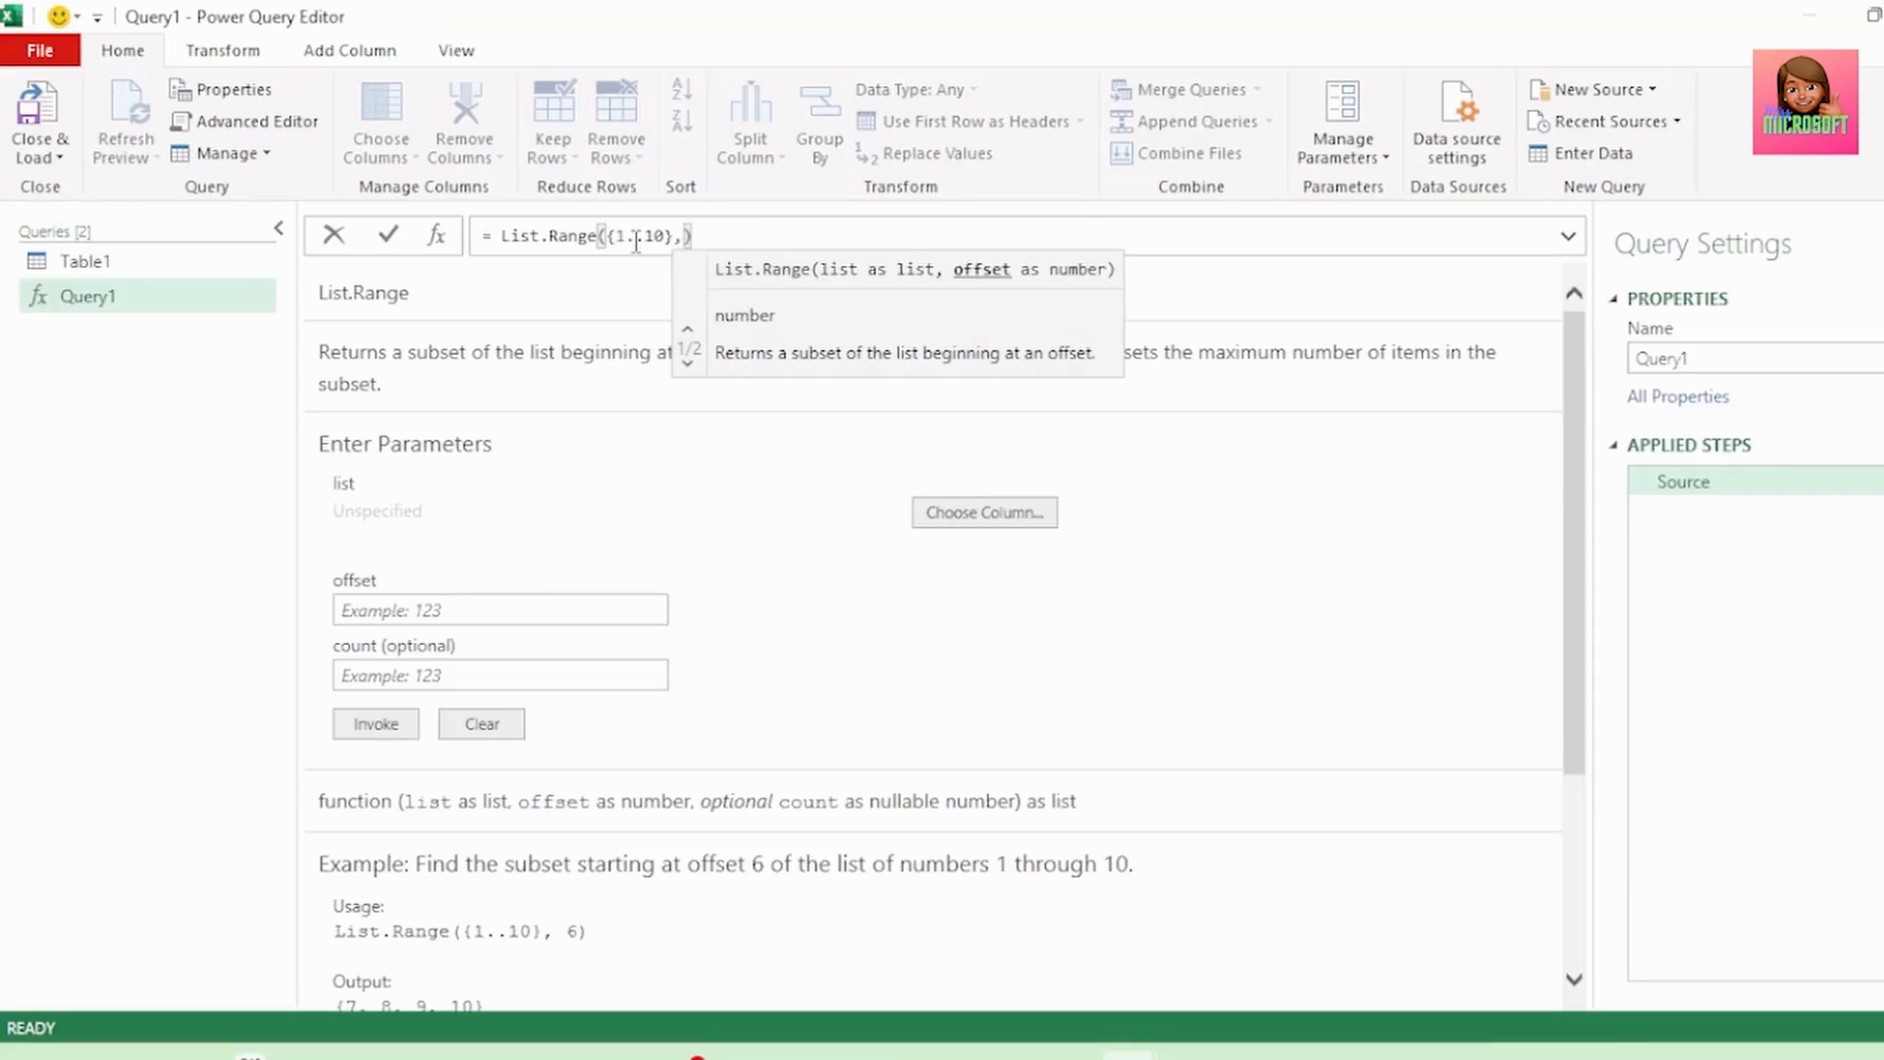
pyautogui.write('6')
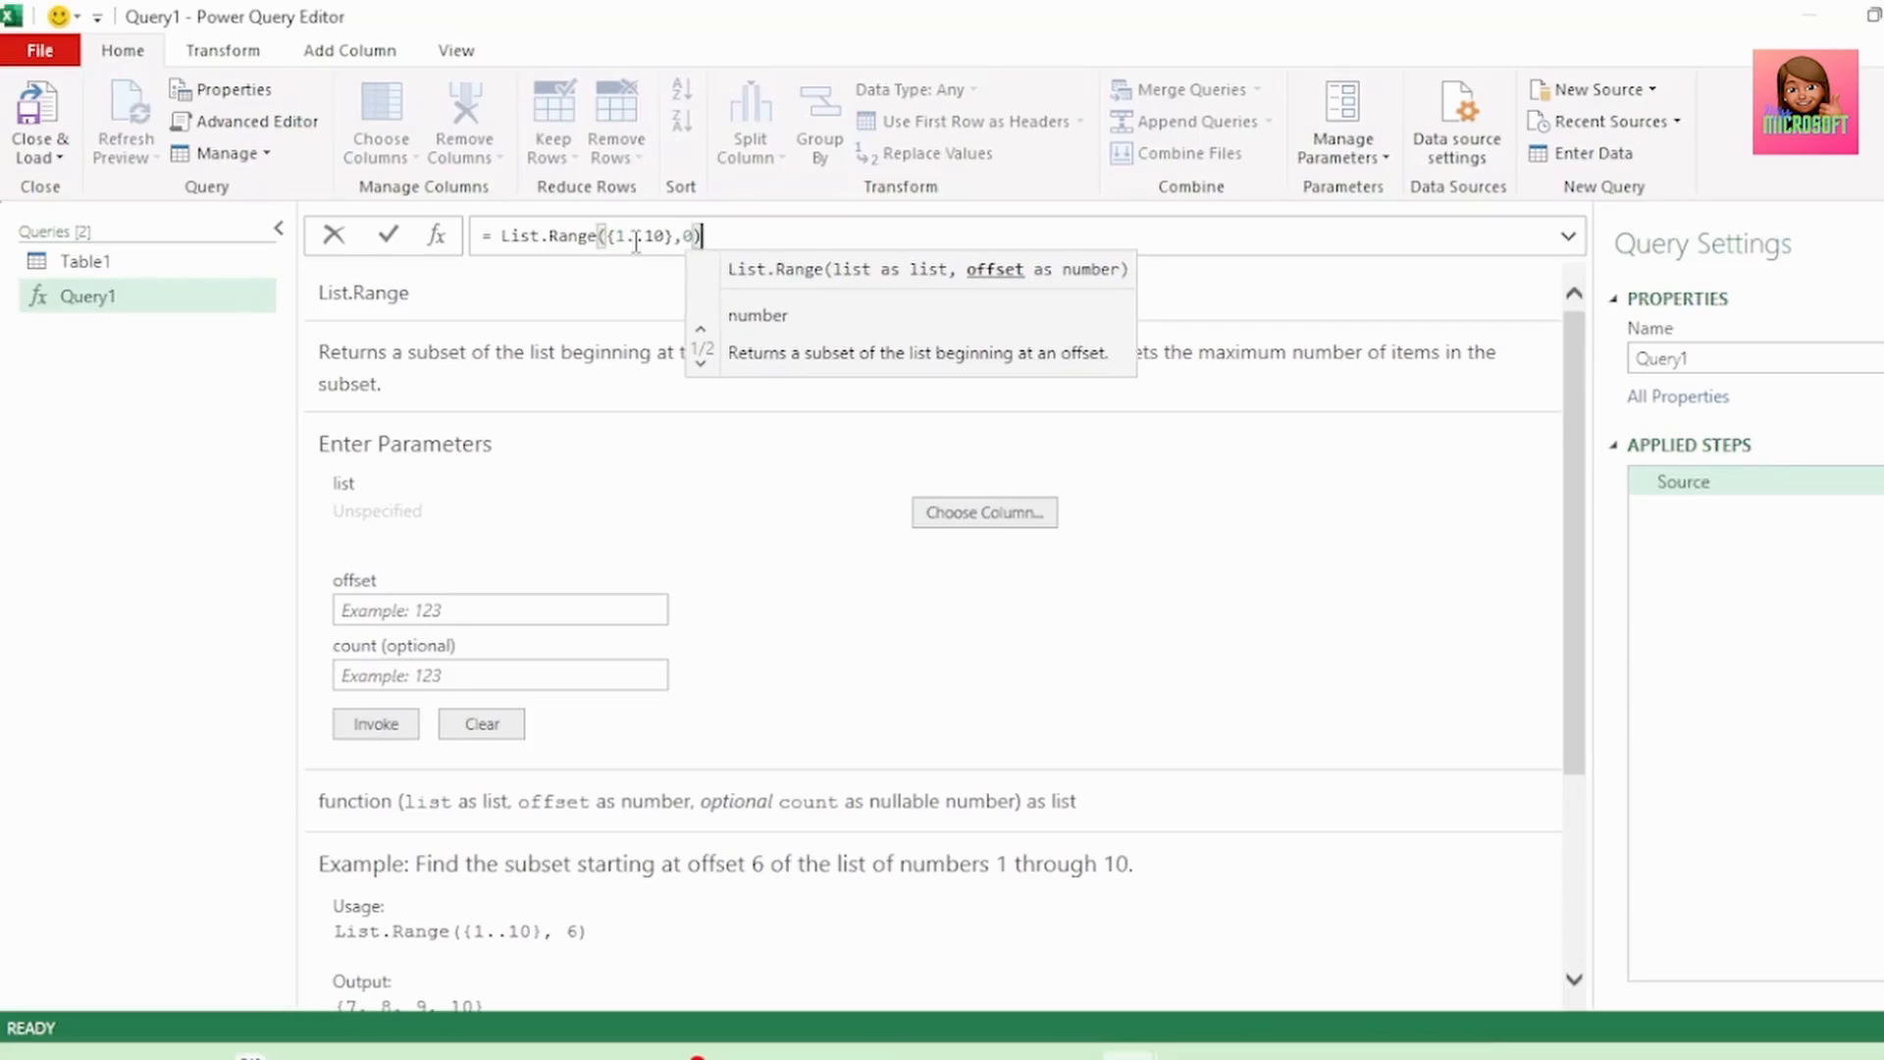
pyautogui.press('Return')
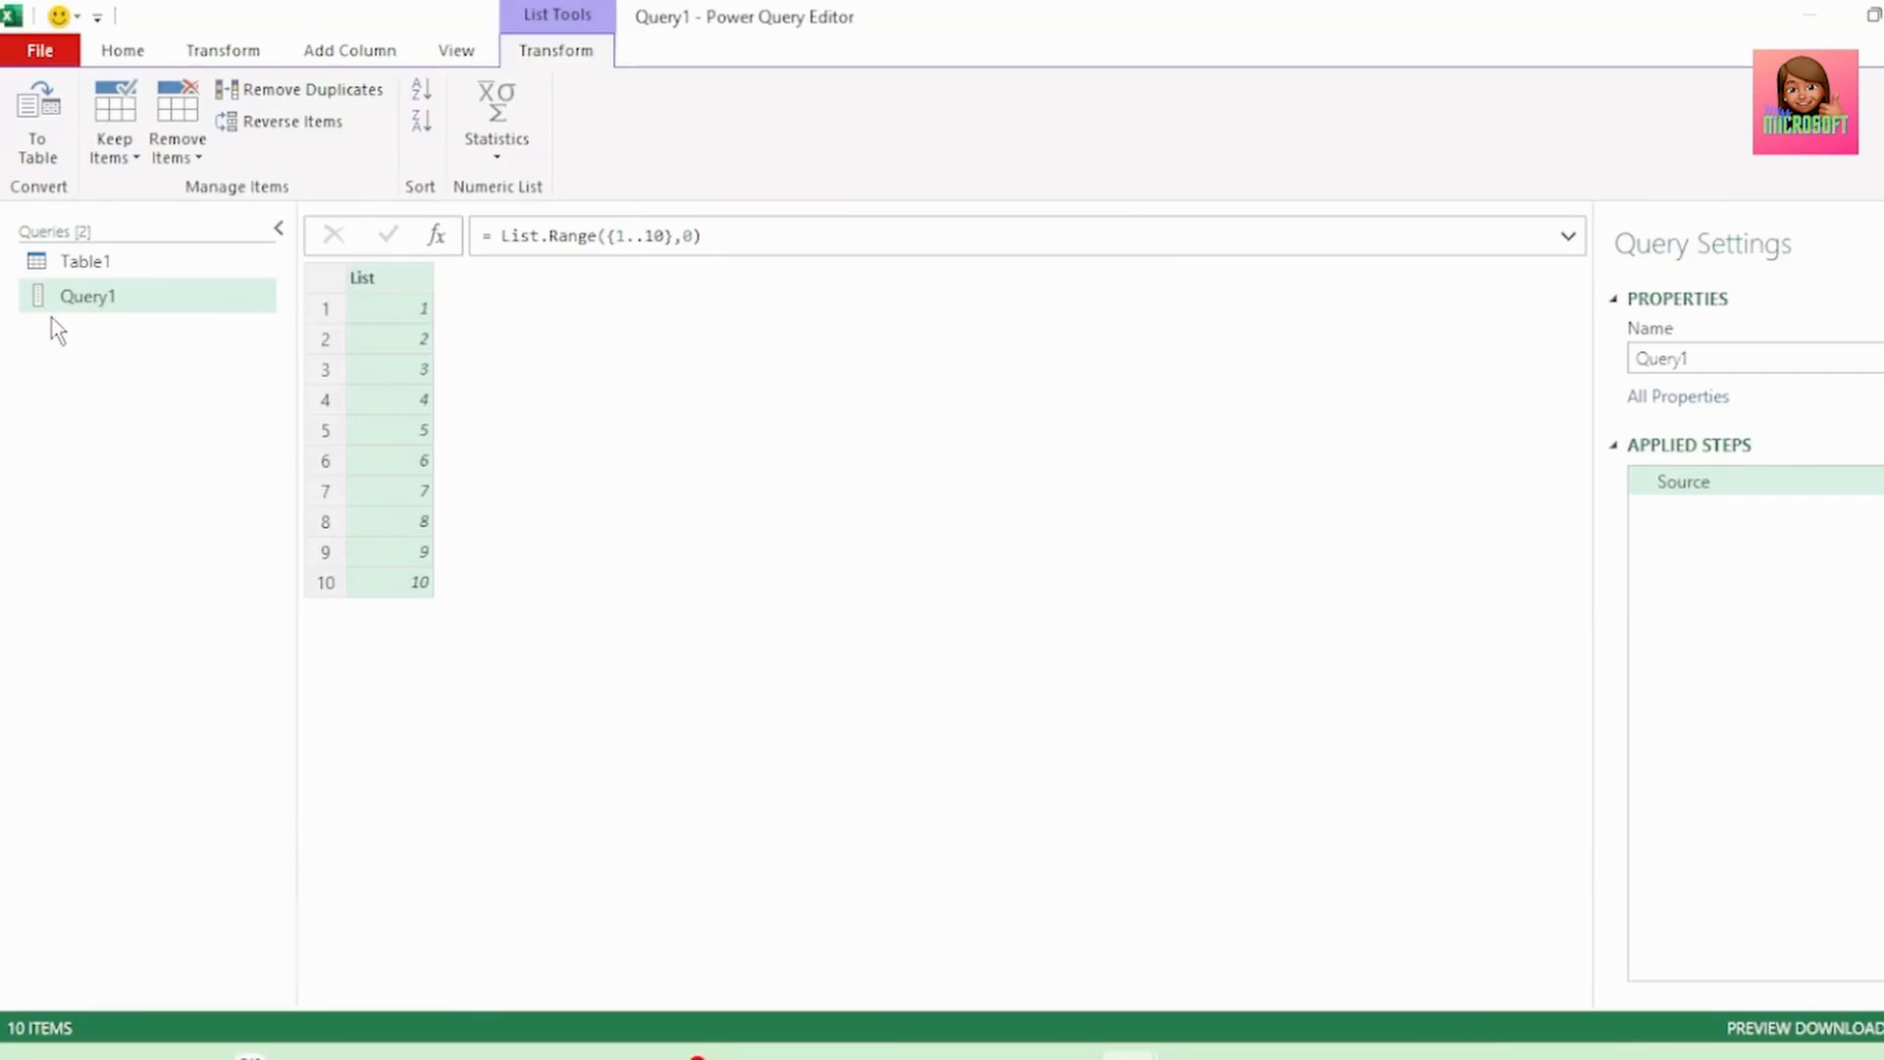
# - Change the List.Range offset to 2 and add a count of 4, making the formula List.Range({1..10},2,4)
pyautogui.click(684, 235)
pyautogui.press('Delete')
pyautogui.write('2')
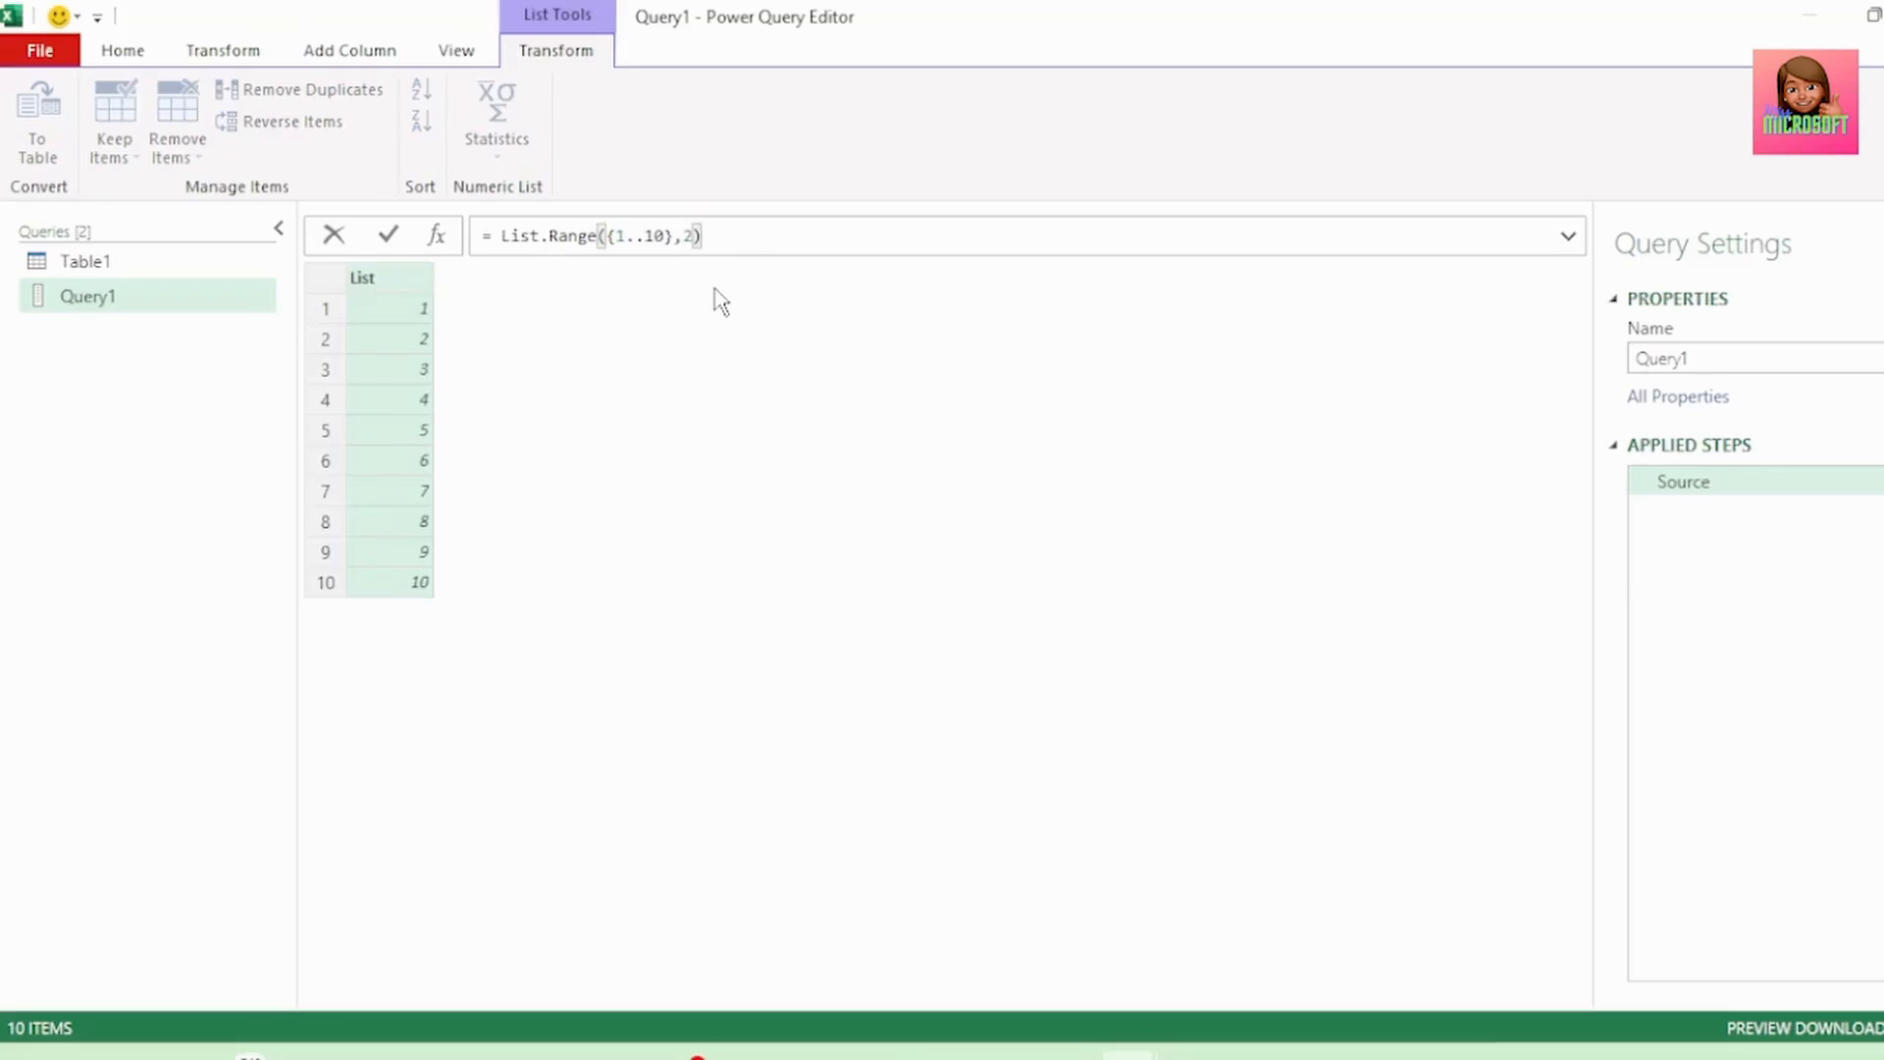
pyautogui.write(',')
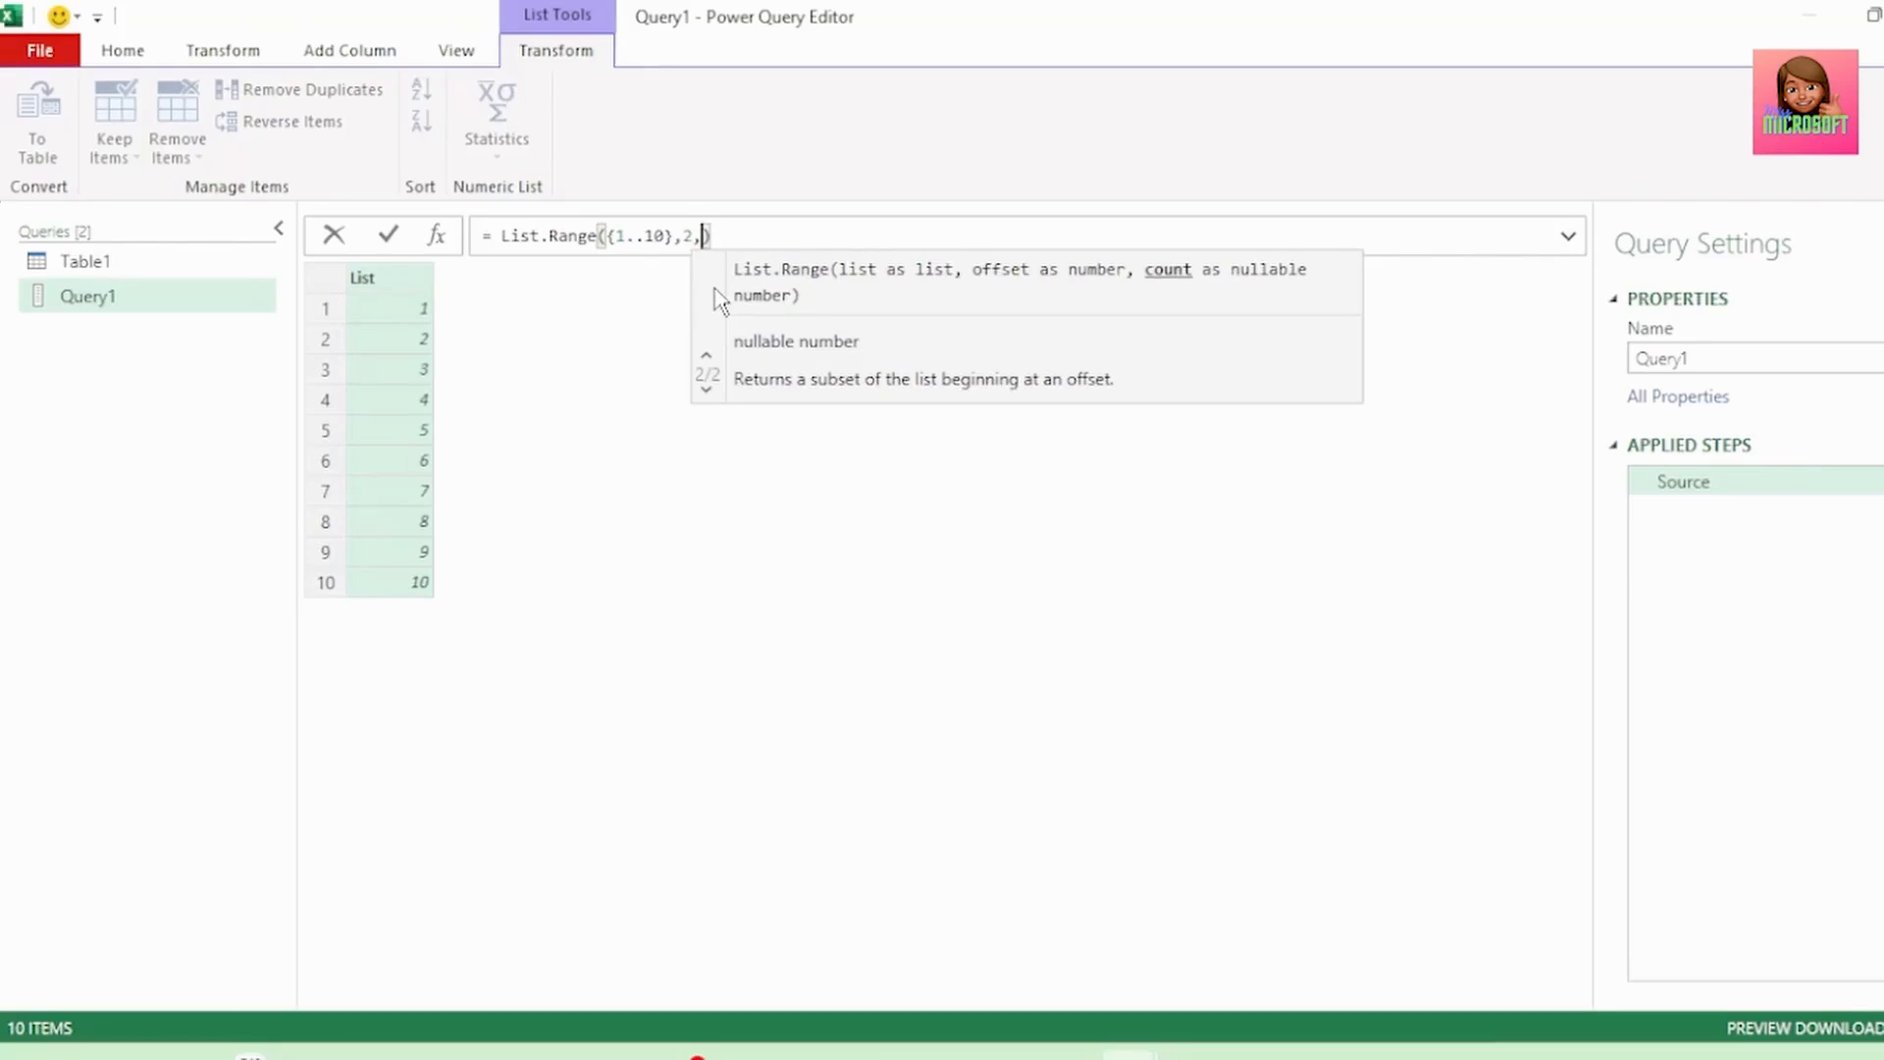
pyautogui.write('4')
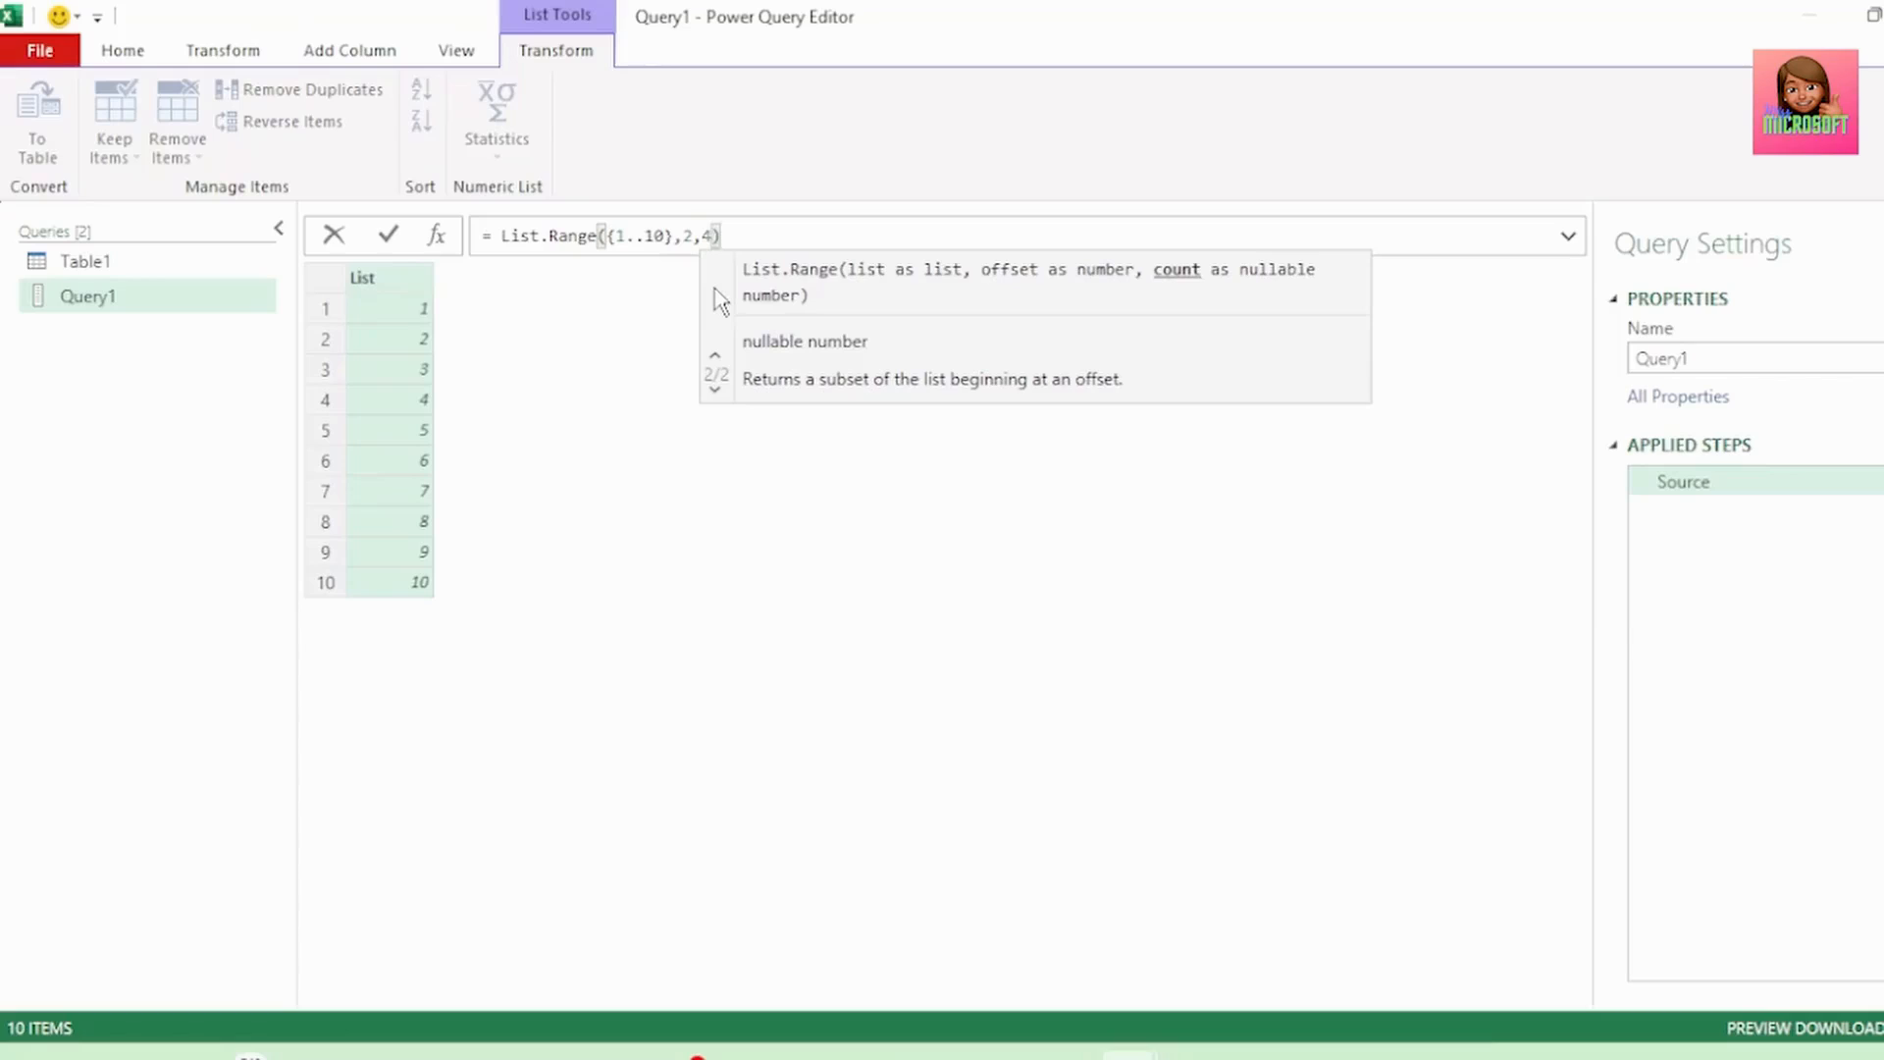
pyautogui.press('Return')
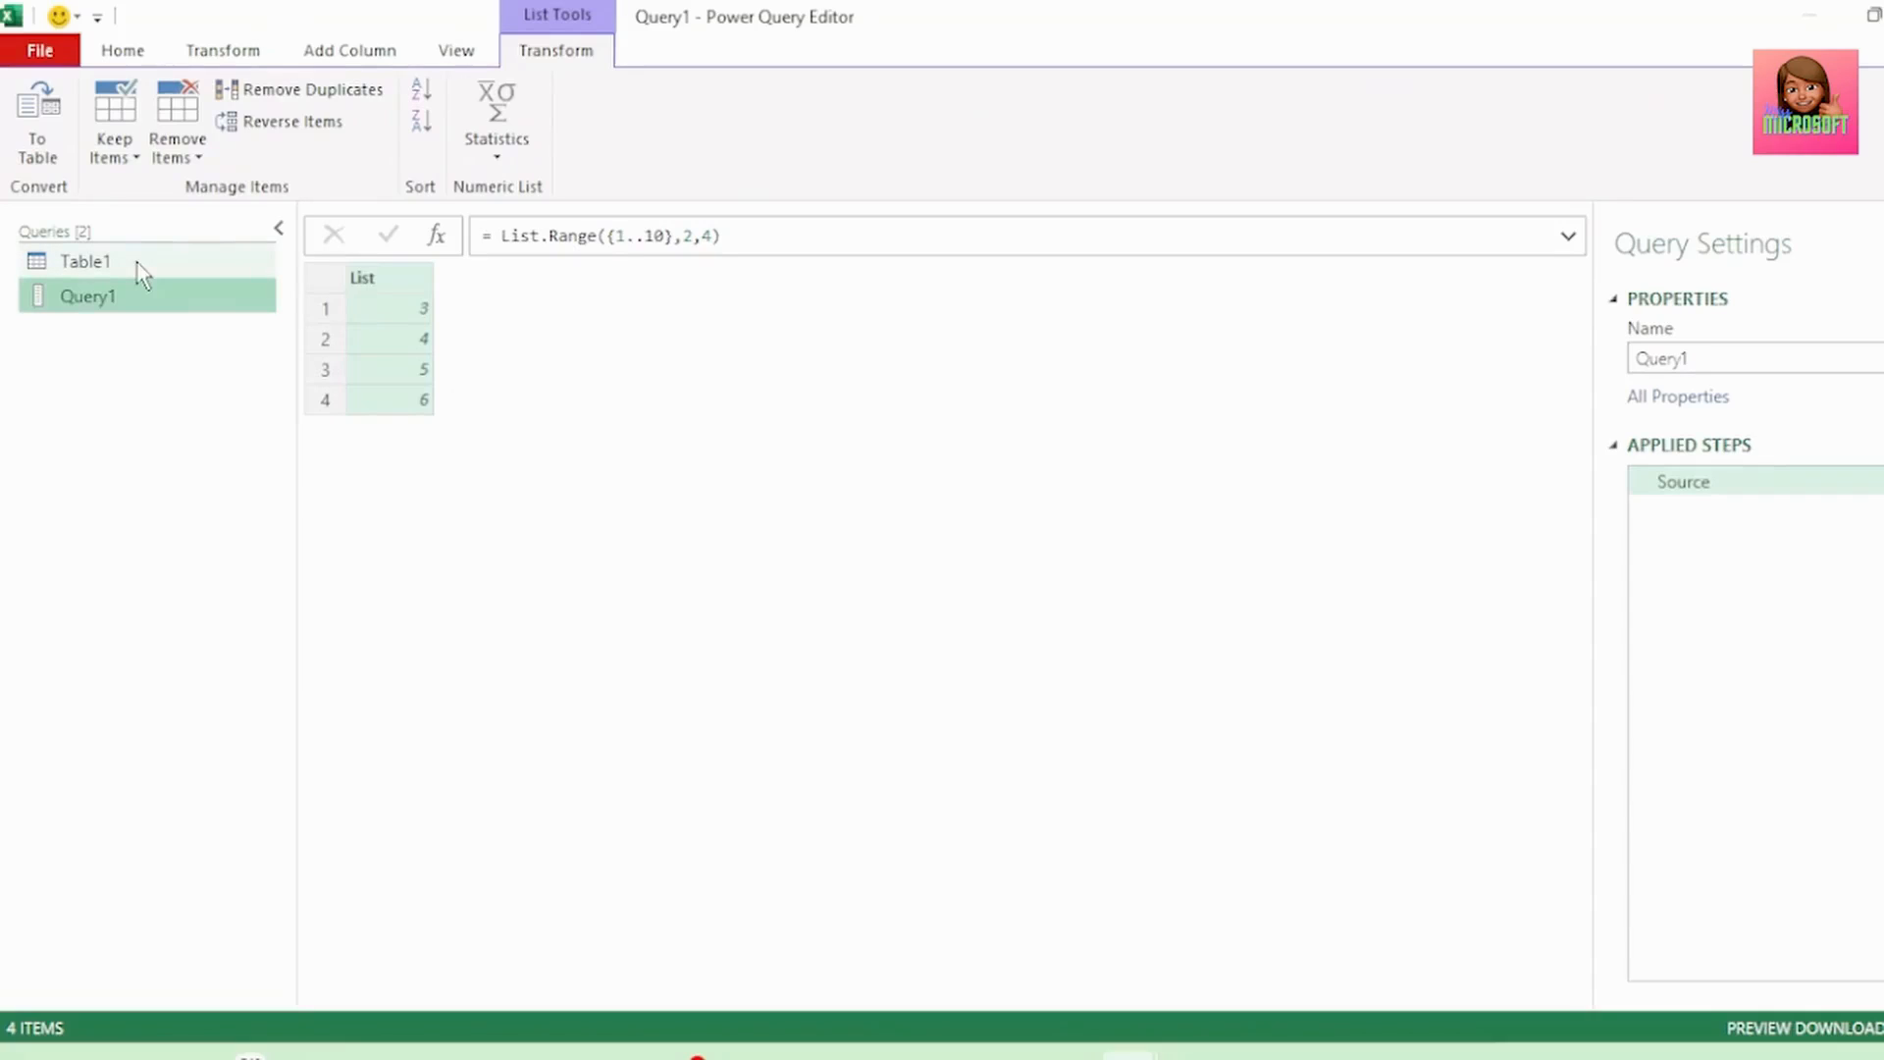
# - Return to the Table1 query, reopen the Cumulative Total custom column and review its #"Changed Type"[List to Sum] list argument
pyautogui.click(139, 267)
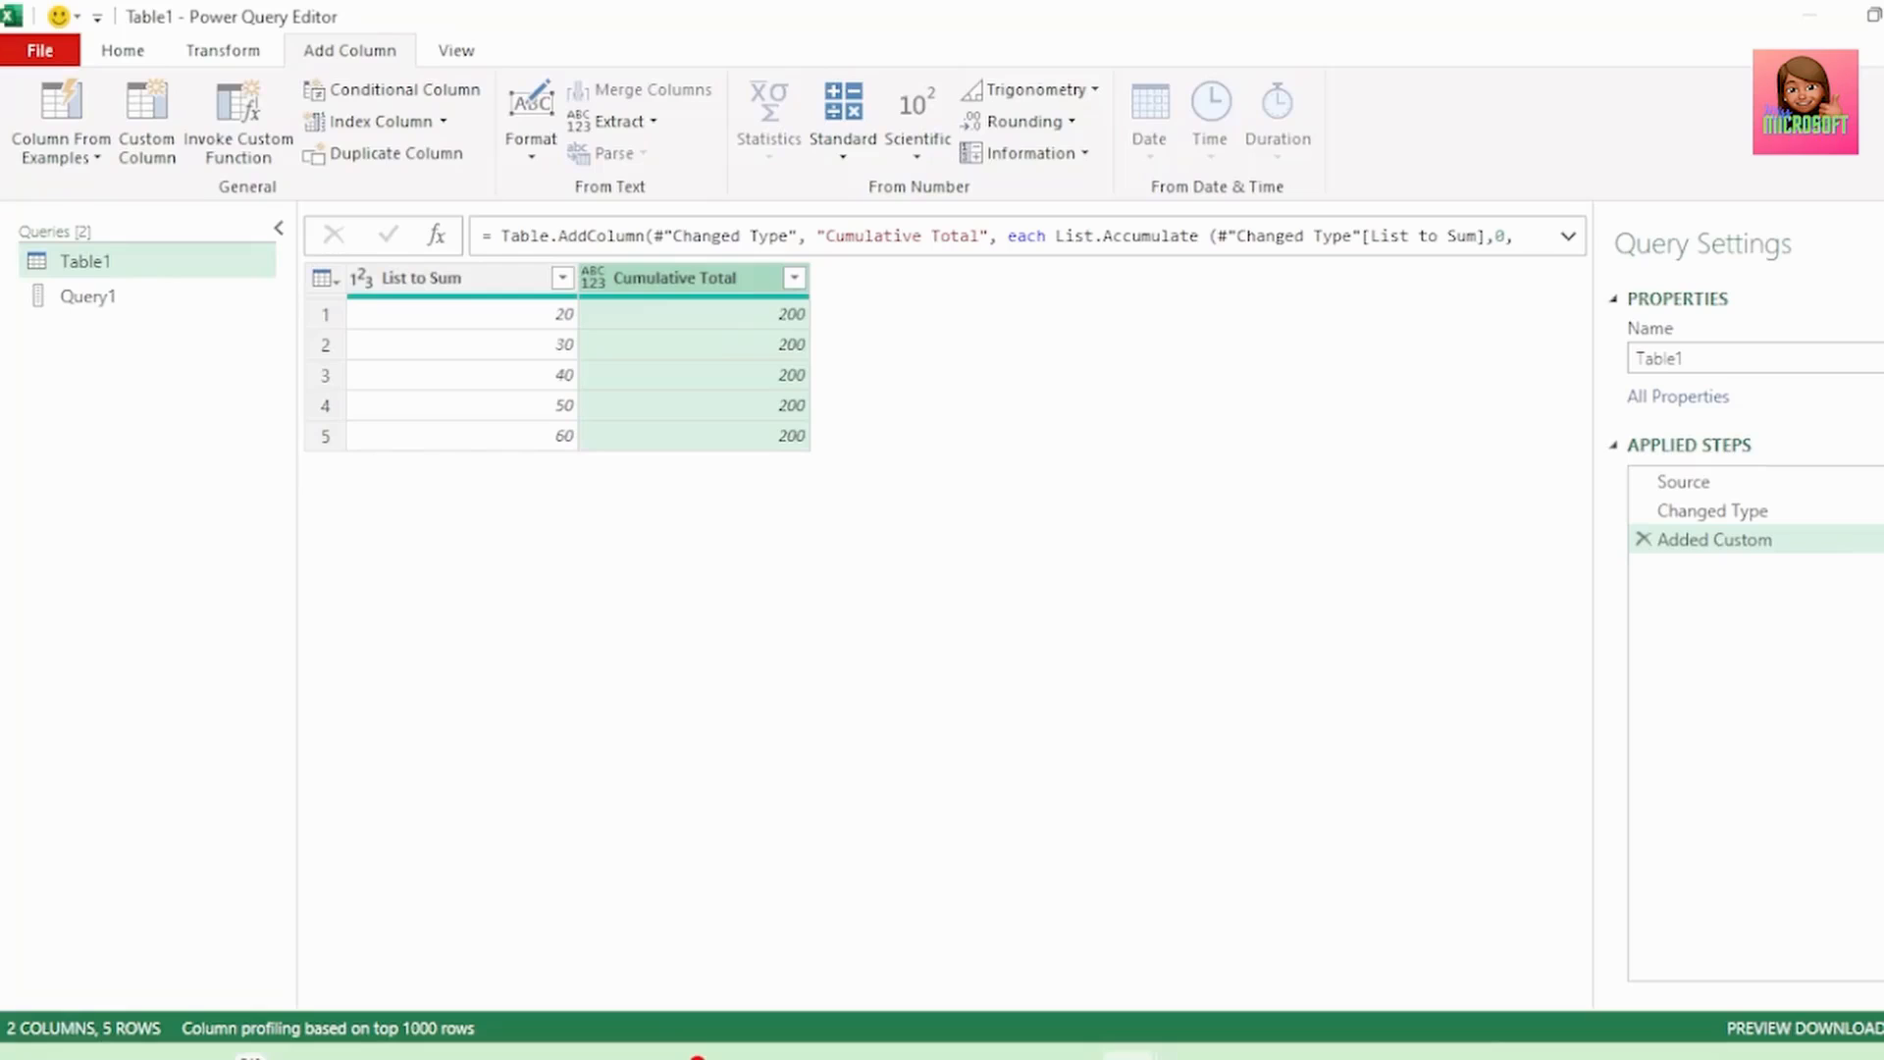
pyautogui.click(1882, 540)
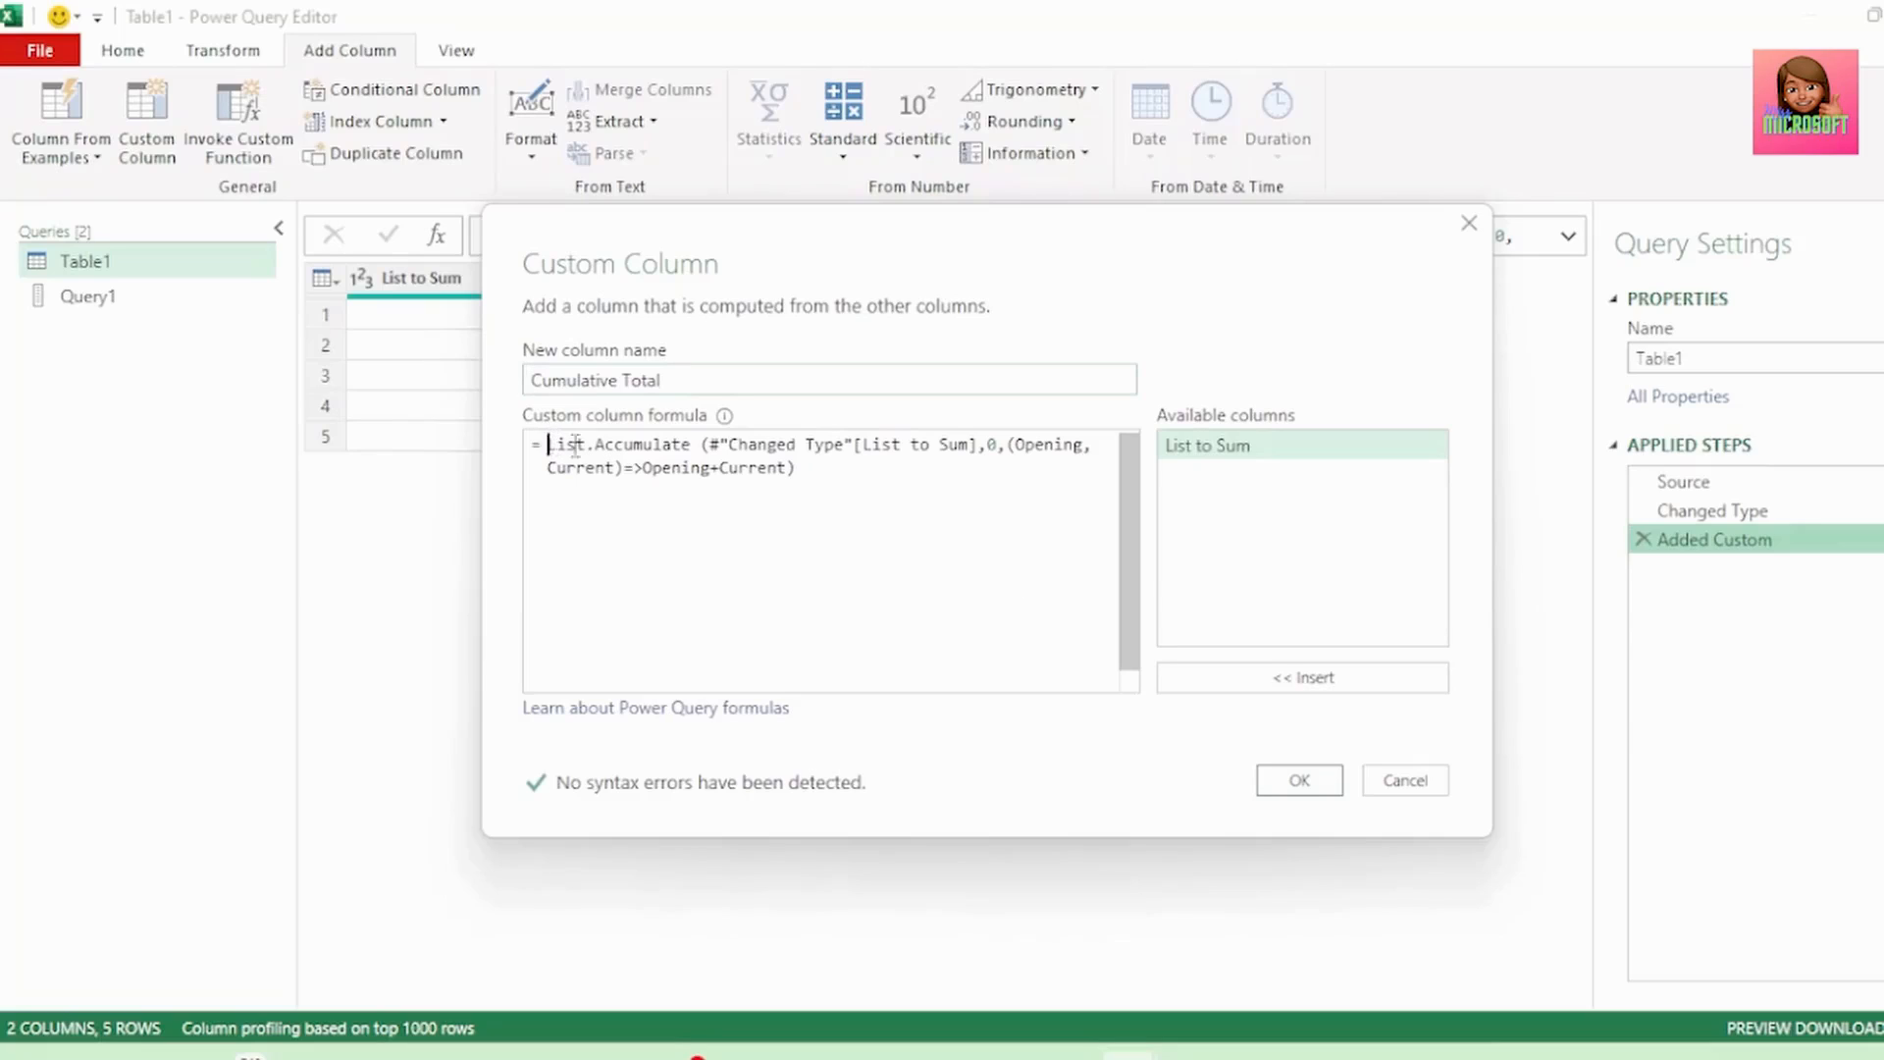
pyautogui.moveTo(547, 443); pyautogui.dragTo(793, 469)
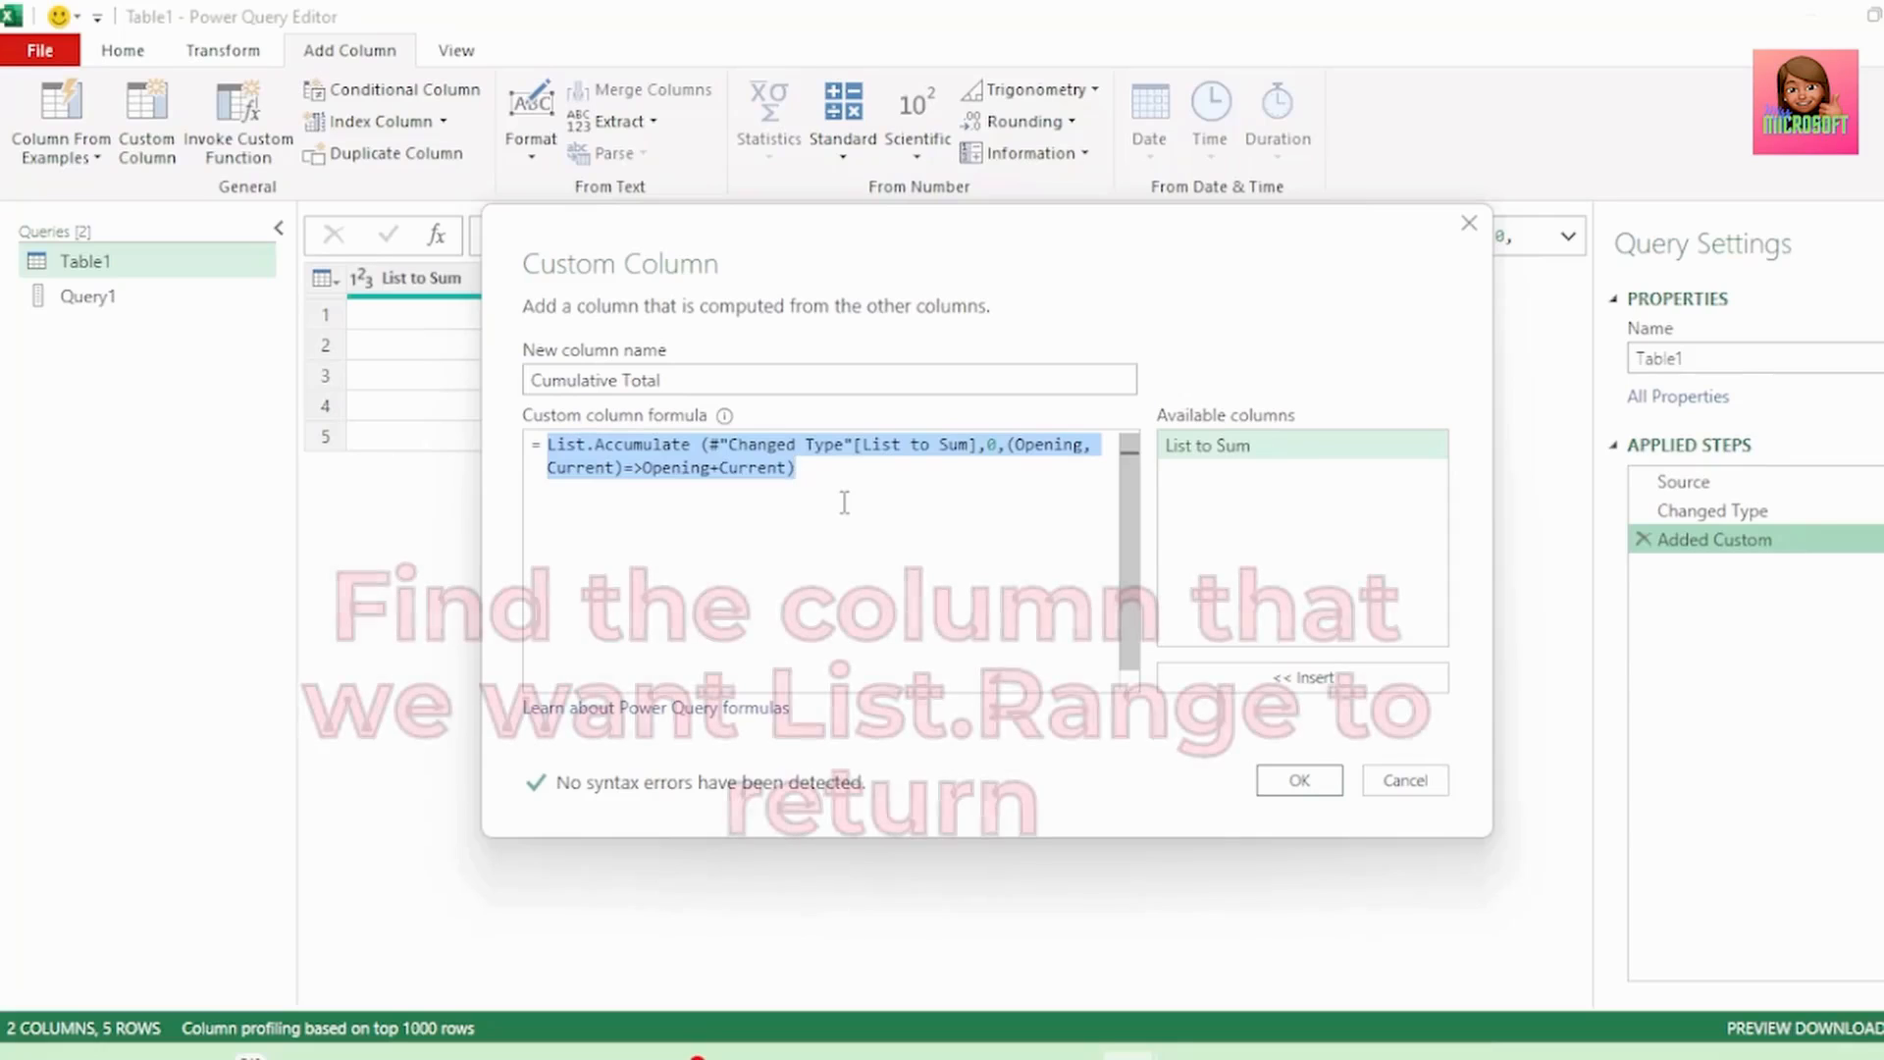
pyautogui.moveTo(863, 445); pyautogui.dragTo(969, 453)
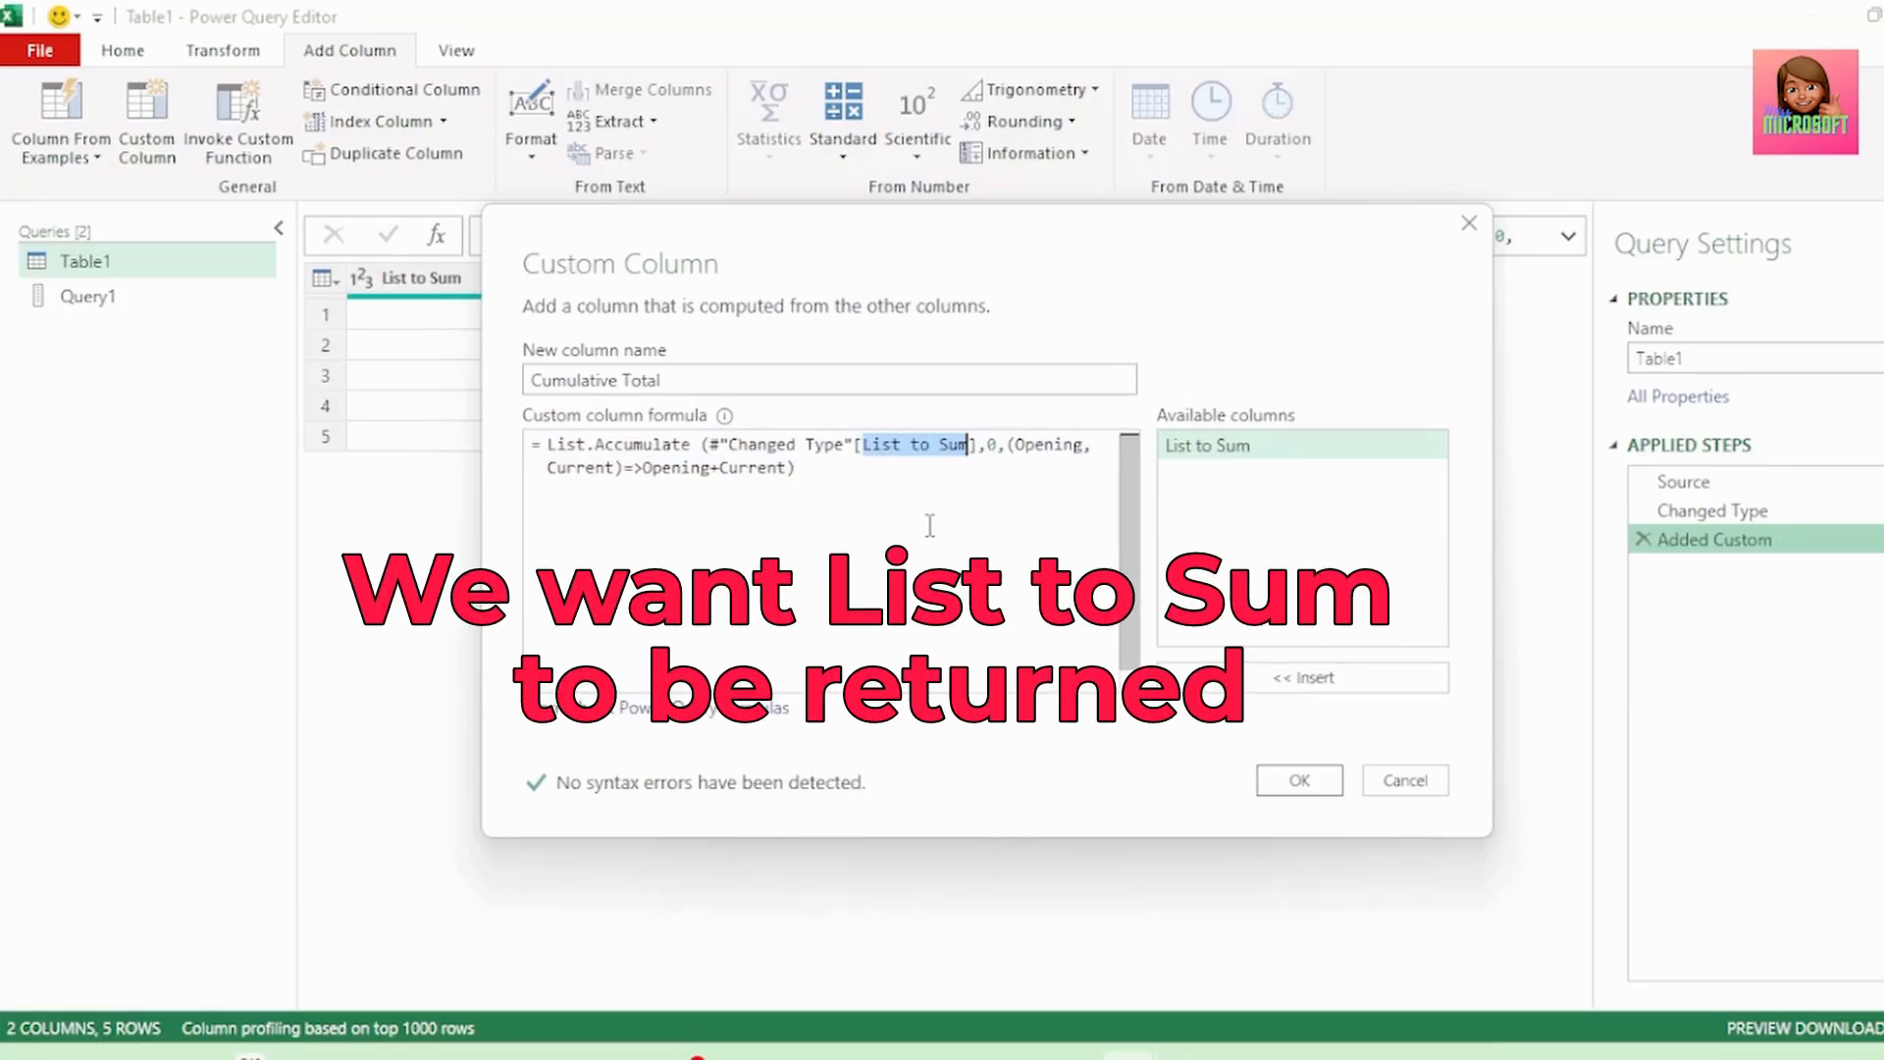
pyautogui.moveTo(720, 444); pyautogui.dragTo(977, 450)
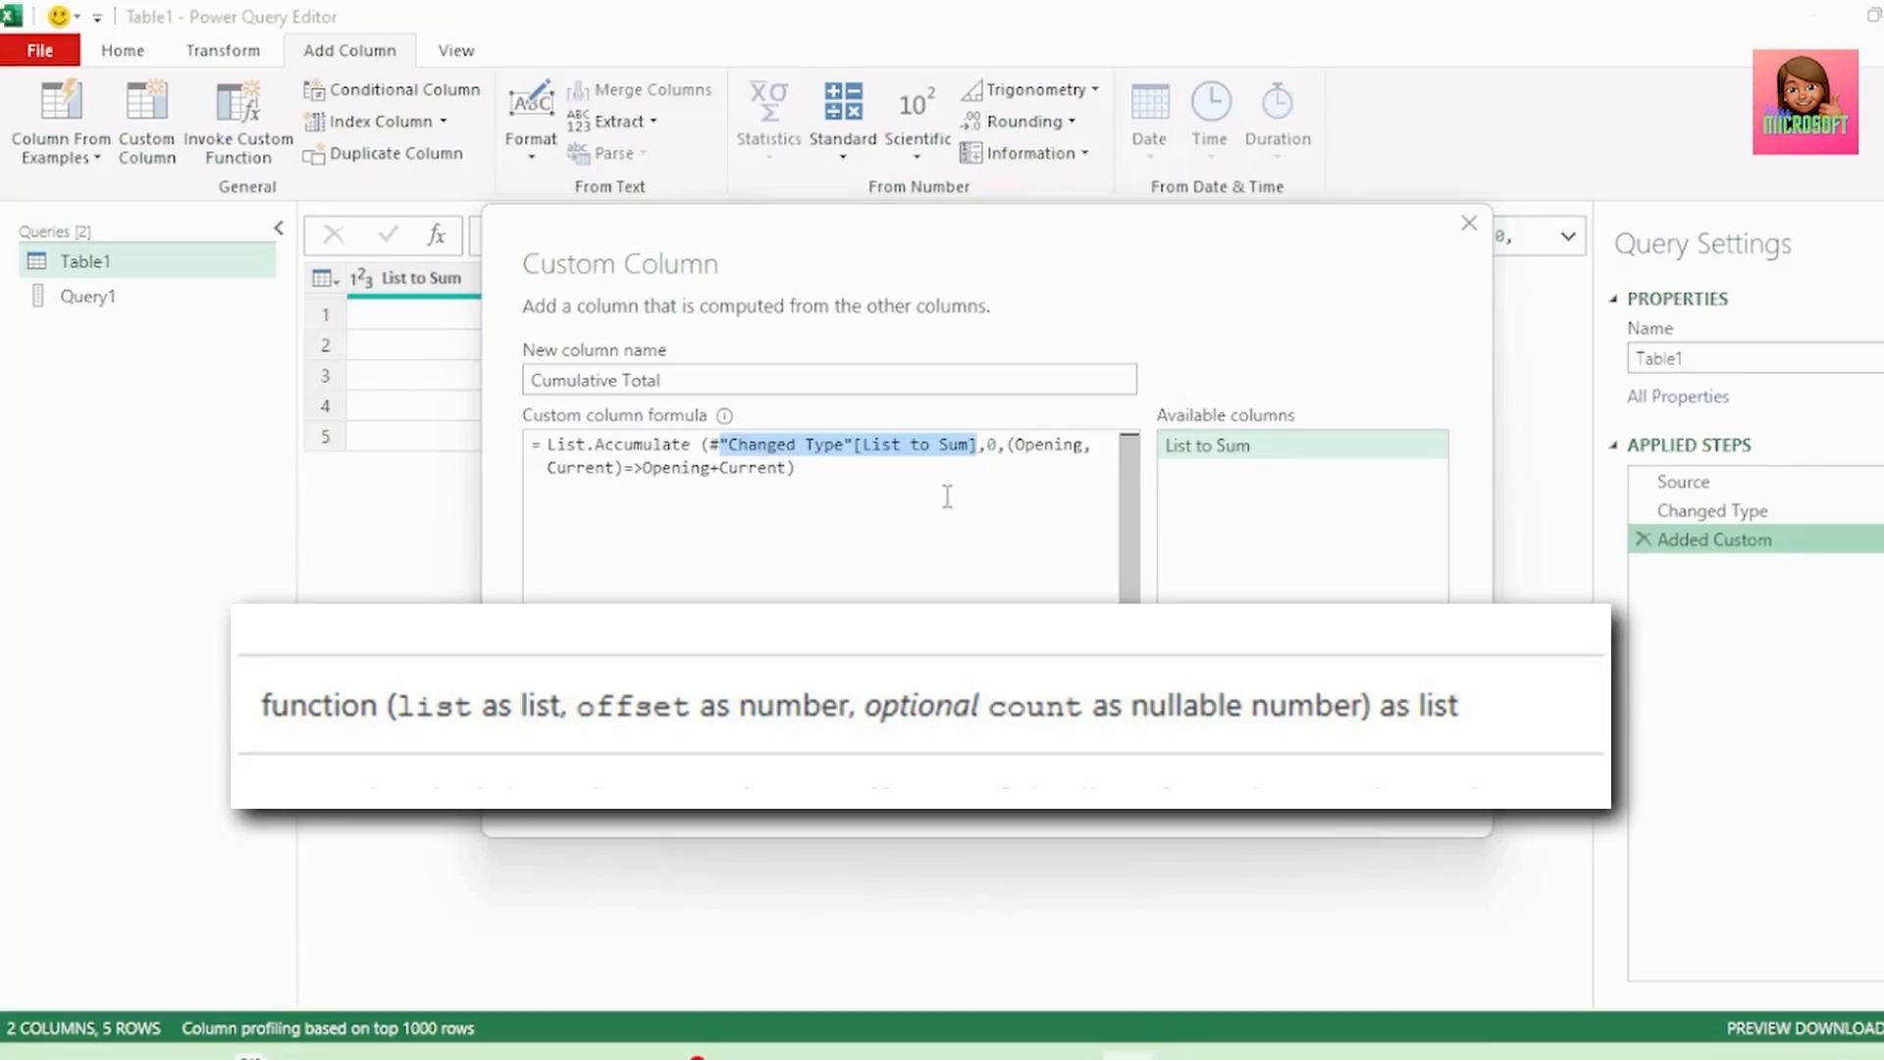
# - Insert the List.Range function inside List.Accumulate, directly before the (#"Changed Type"[List to Sum] list argument
pyautogui.moveTo(701, 444)
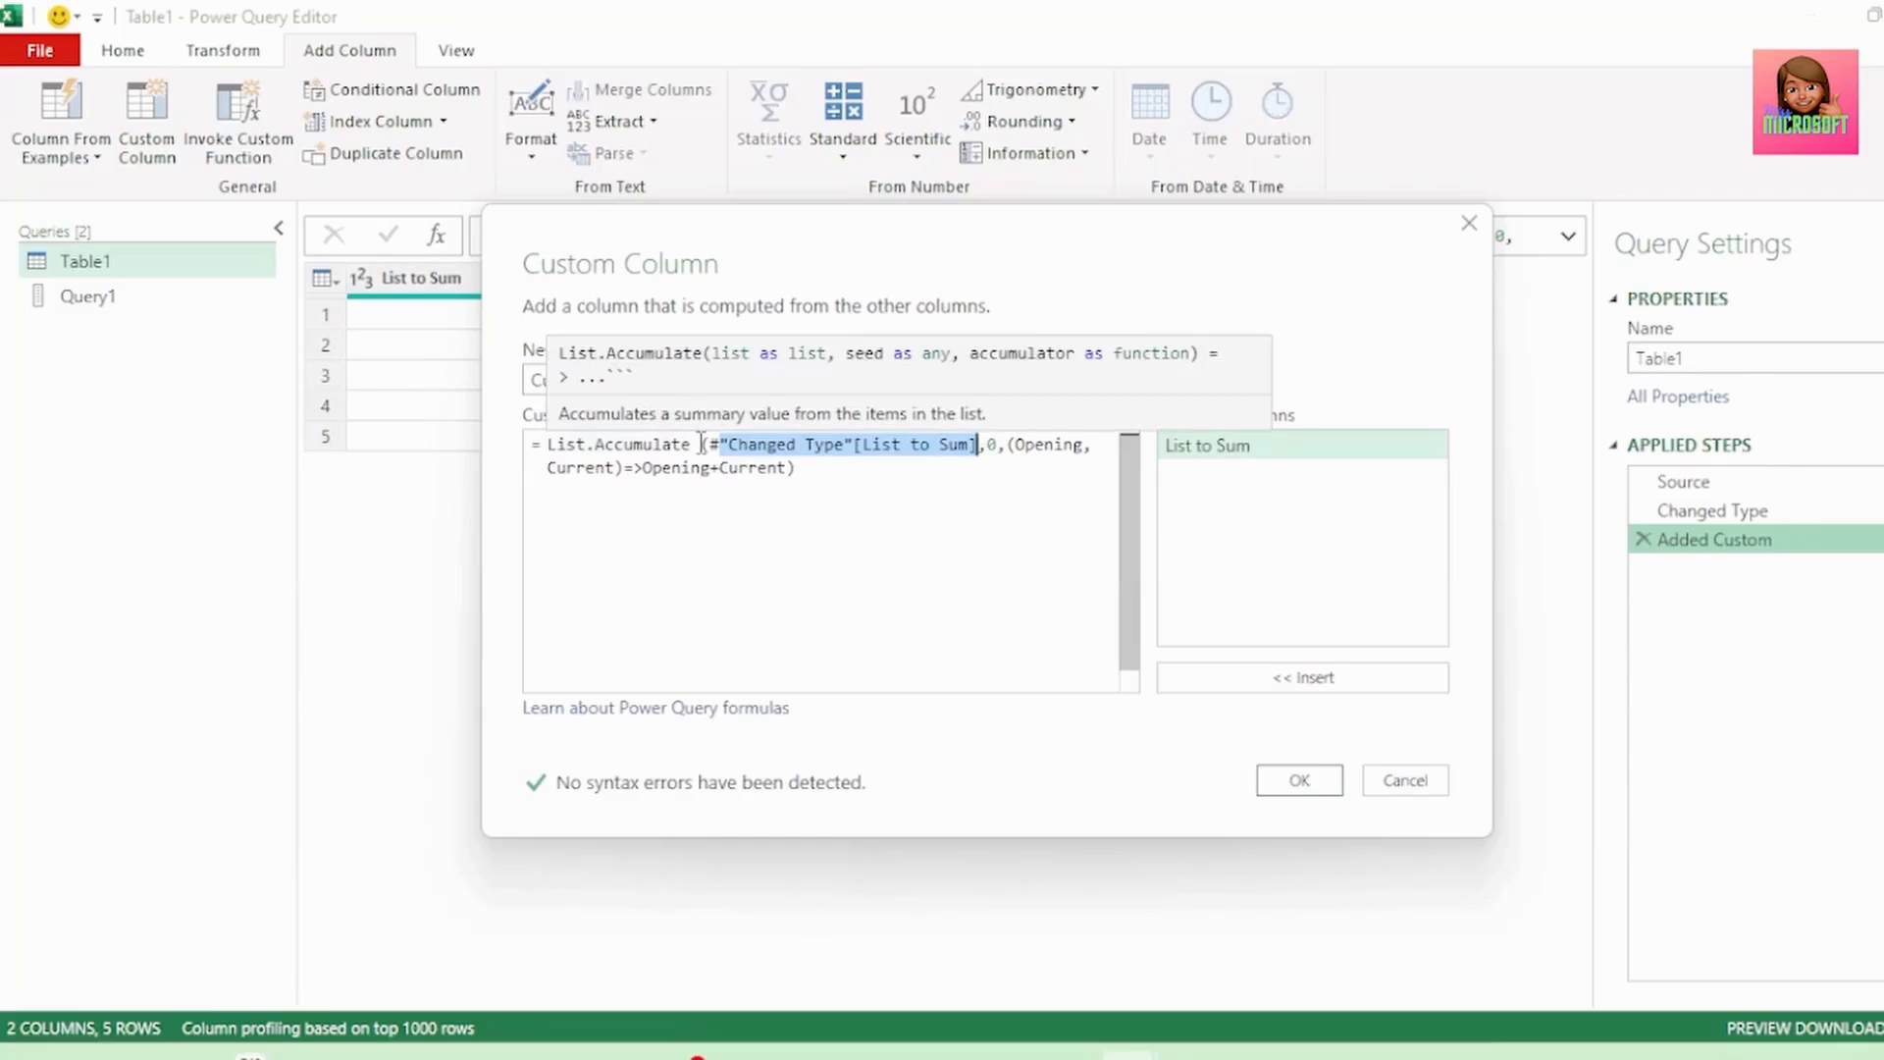
pyautogui.click(820, 534)
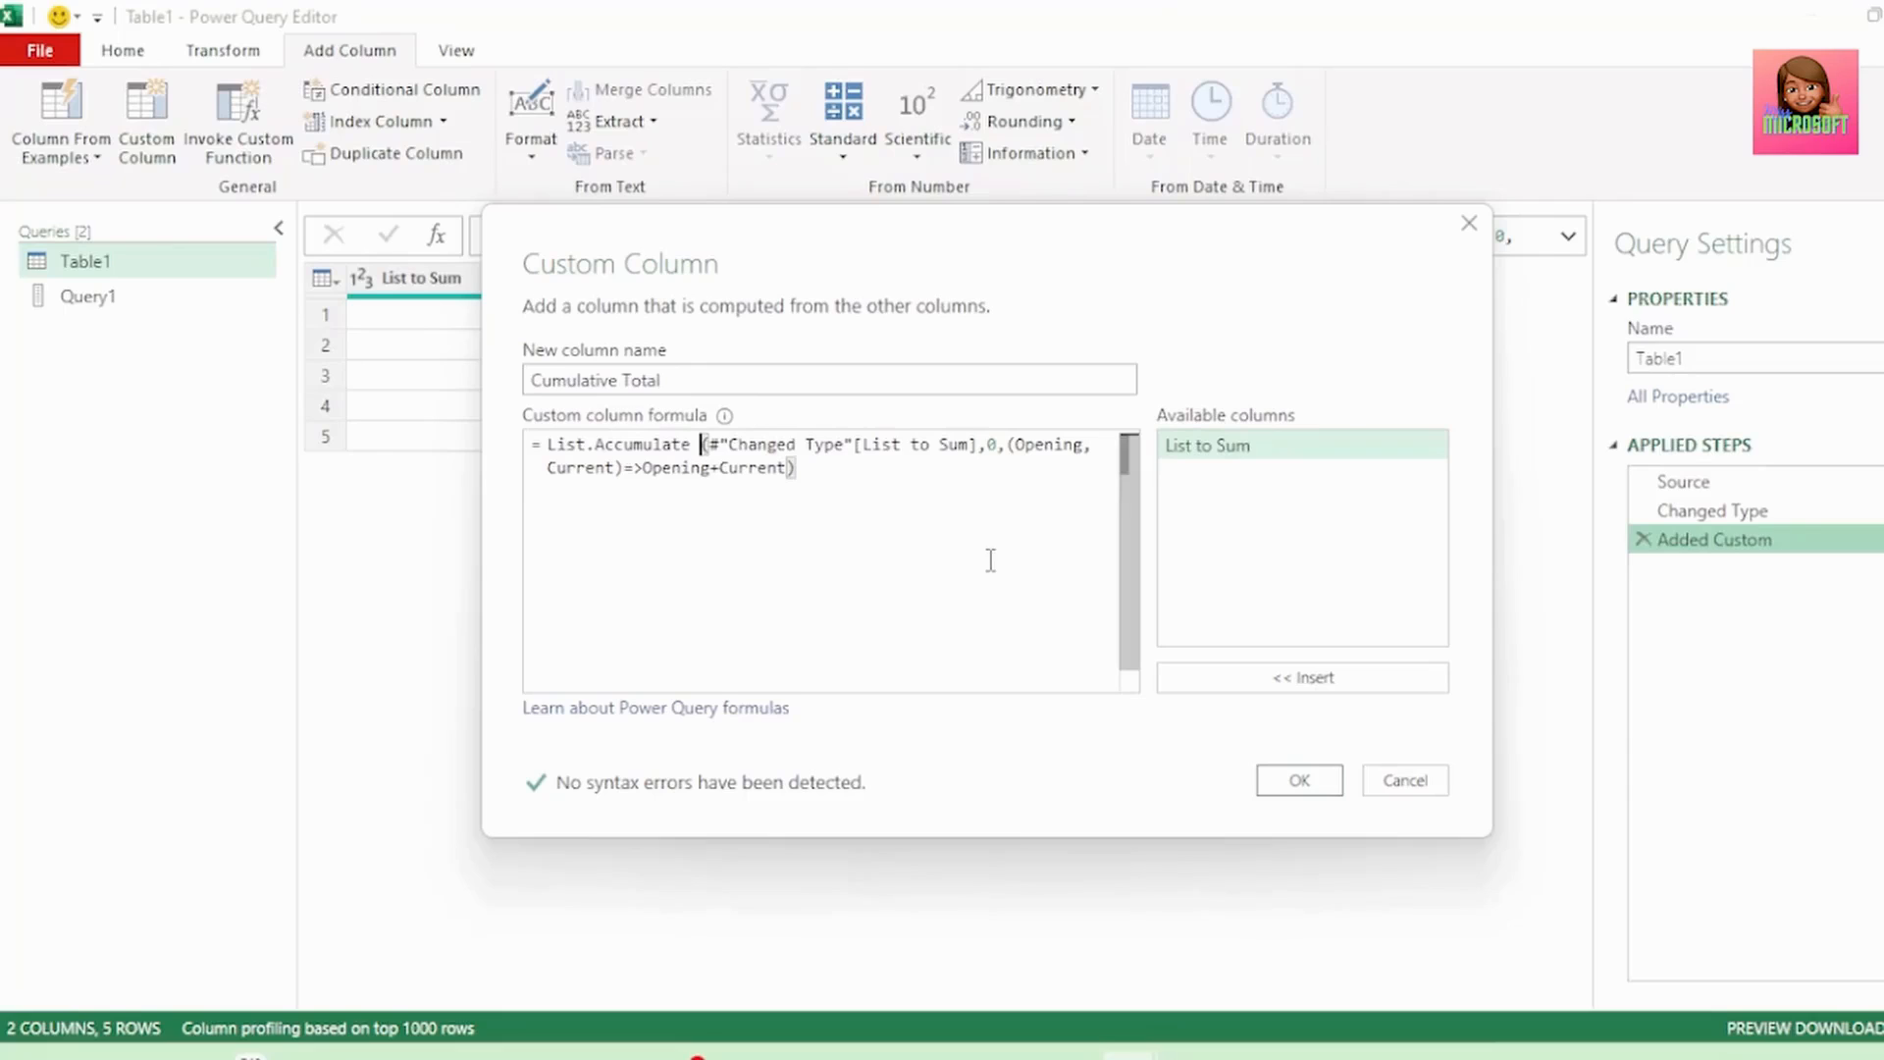
pyautogui.write('(')
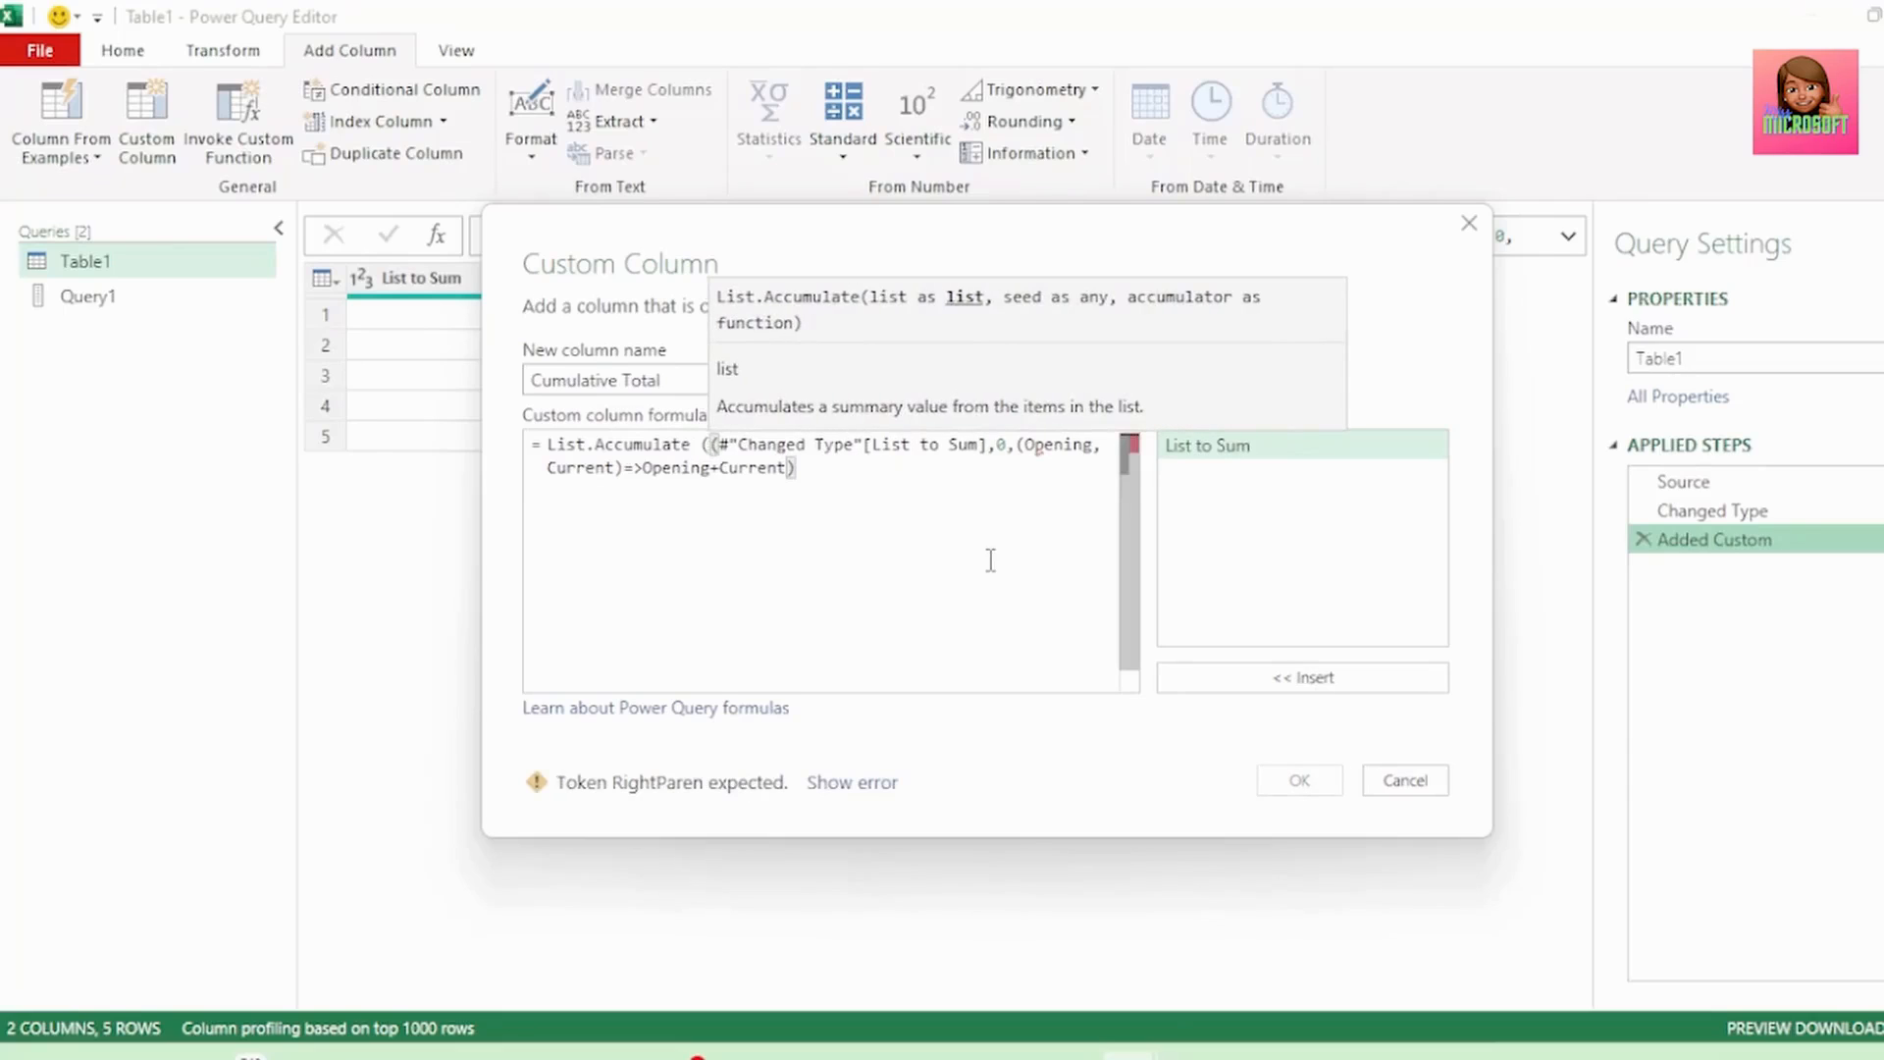
pyautogui.write('L')
pyautogui.press('capslock')
pyautogui.write('is')
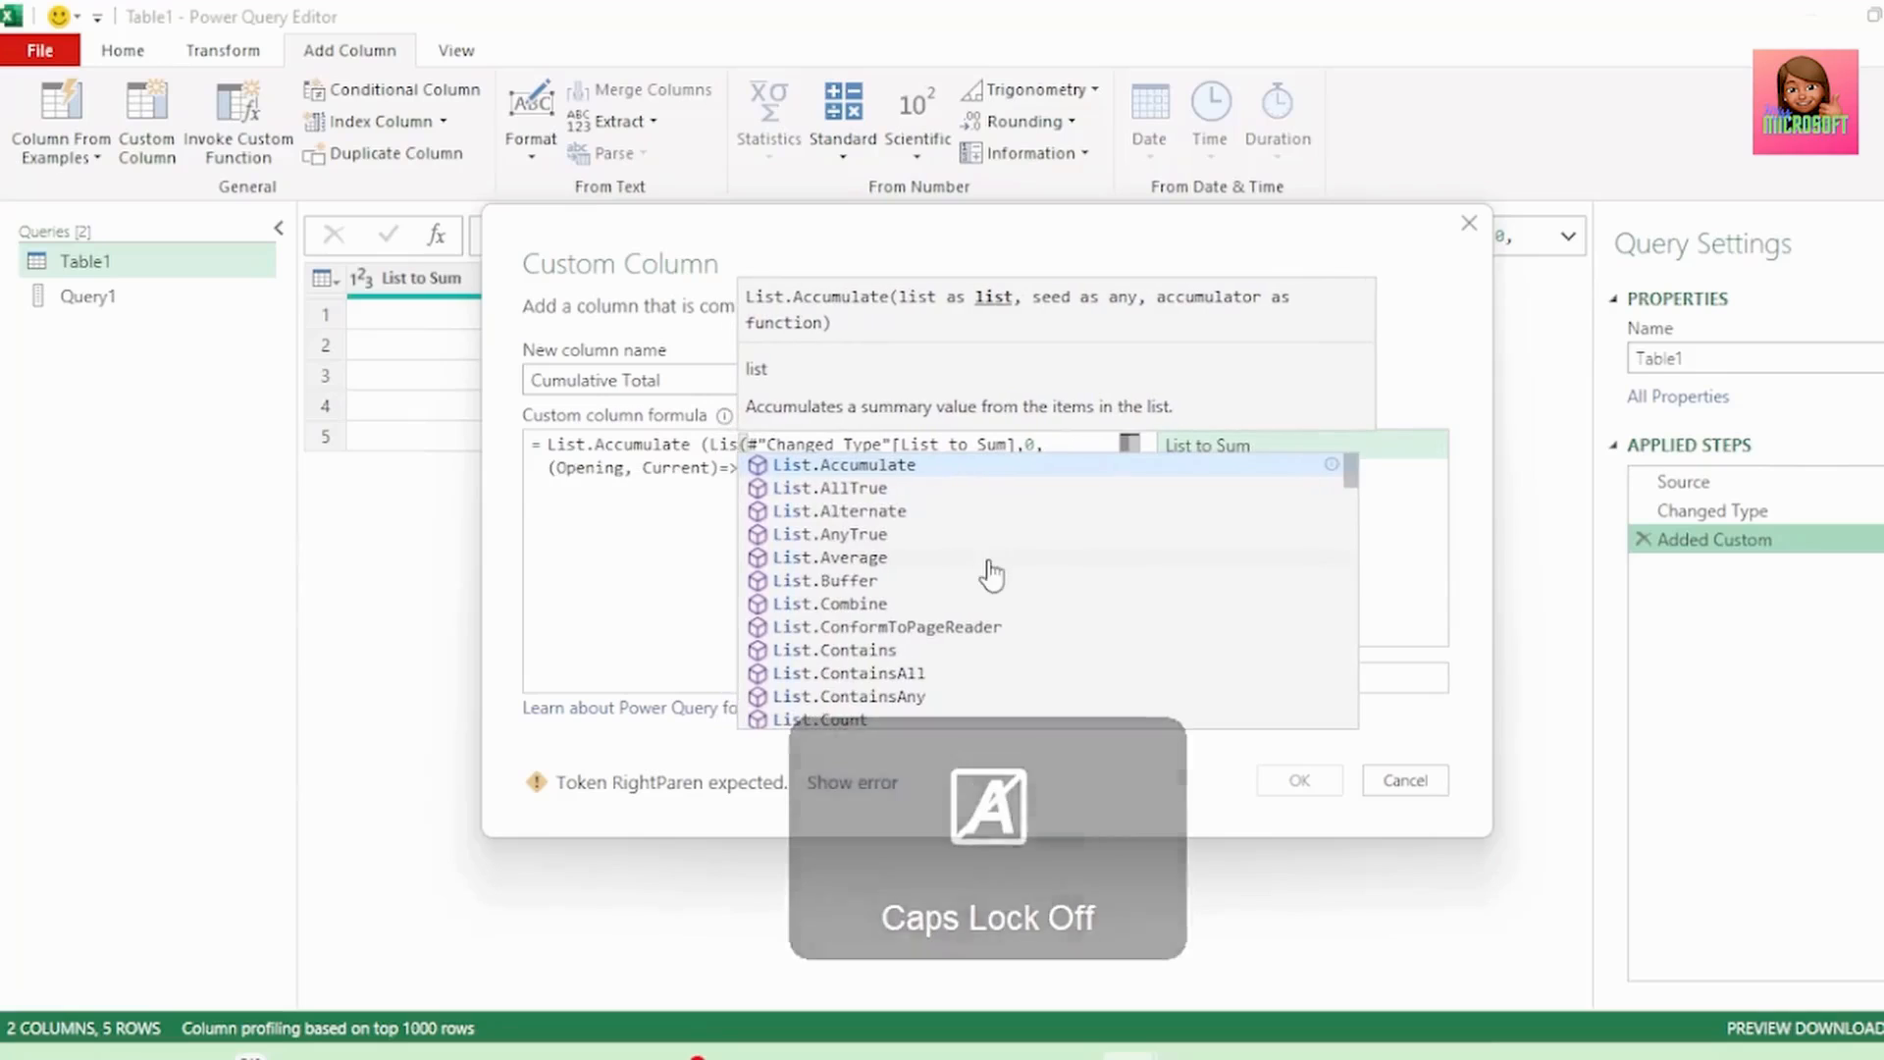
pyautogui.write('t.')
pyautogui.press('capslock')
pyautogui.write('R')
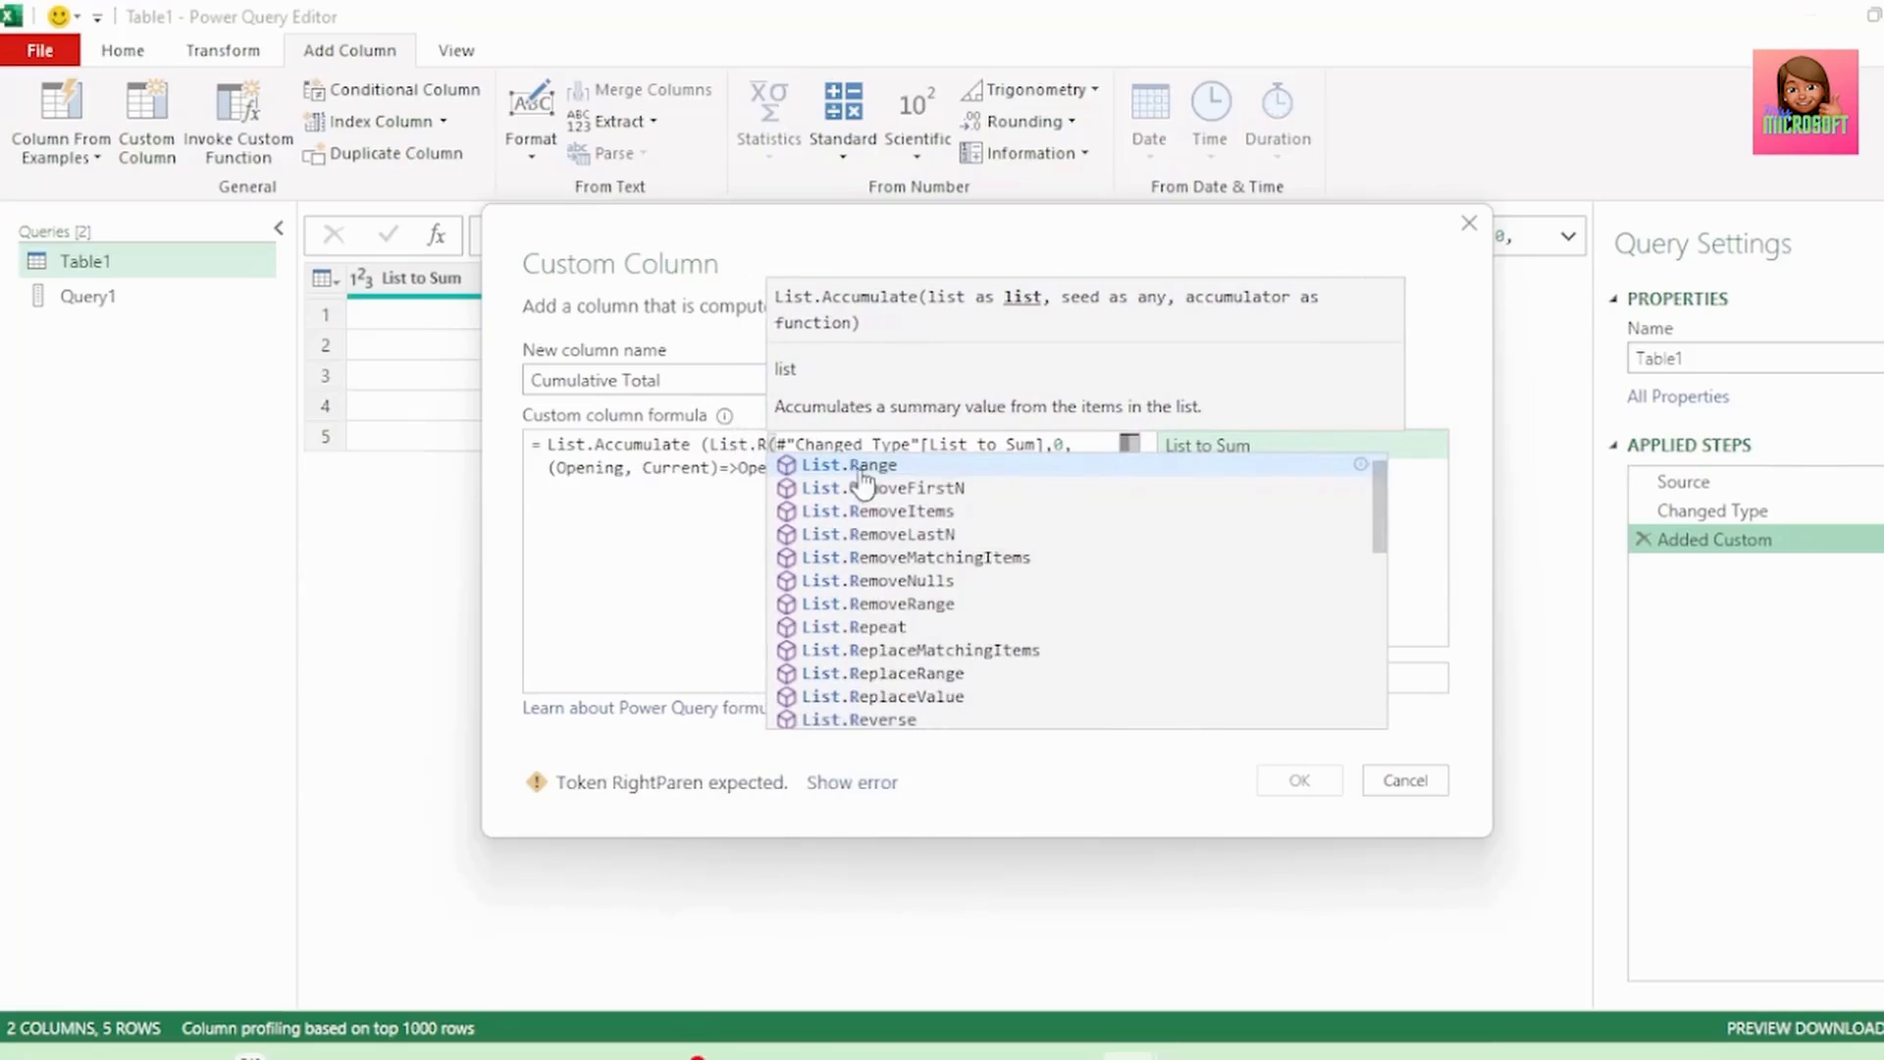
pyautogui.click(842, 467)
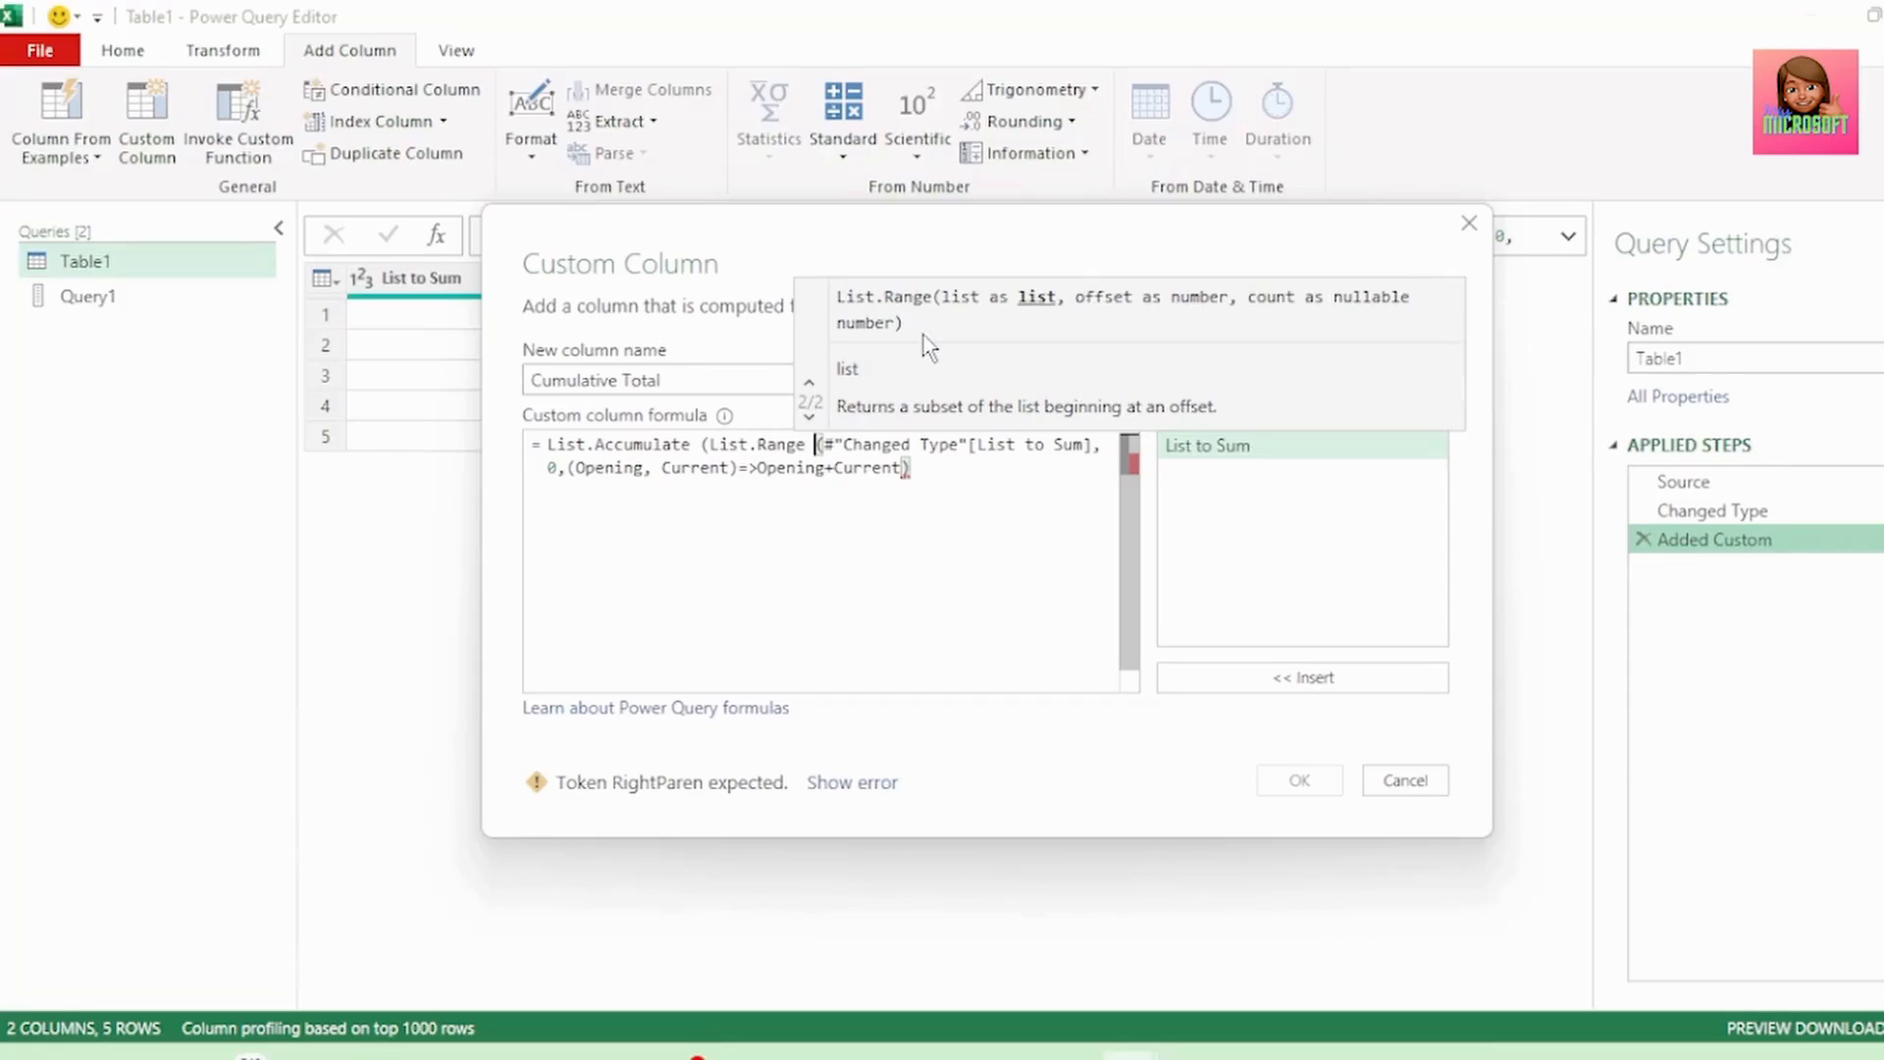
# - Give List.Range an offset of 0 and close it, making the list argument List.Range (#"Changed Type"[List to Sum],0) followed by a comma
pyautogui.moveTo(814, 443)
pyautogui.mouseDown()
pyautogui.moveTo(998, 447)
pyautogui.moveTo(1103, 475)
pyautogui.moveTo(1099, 446)
pyautogui.mouseUp()
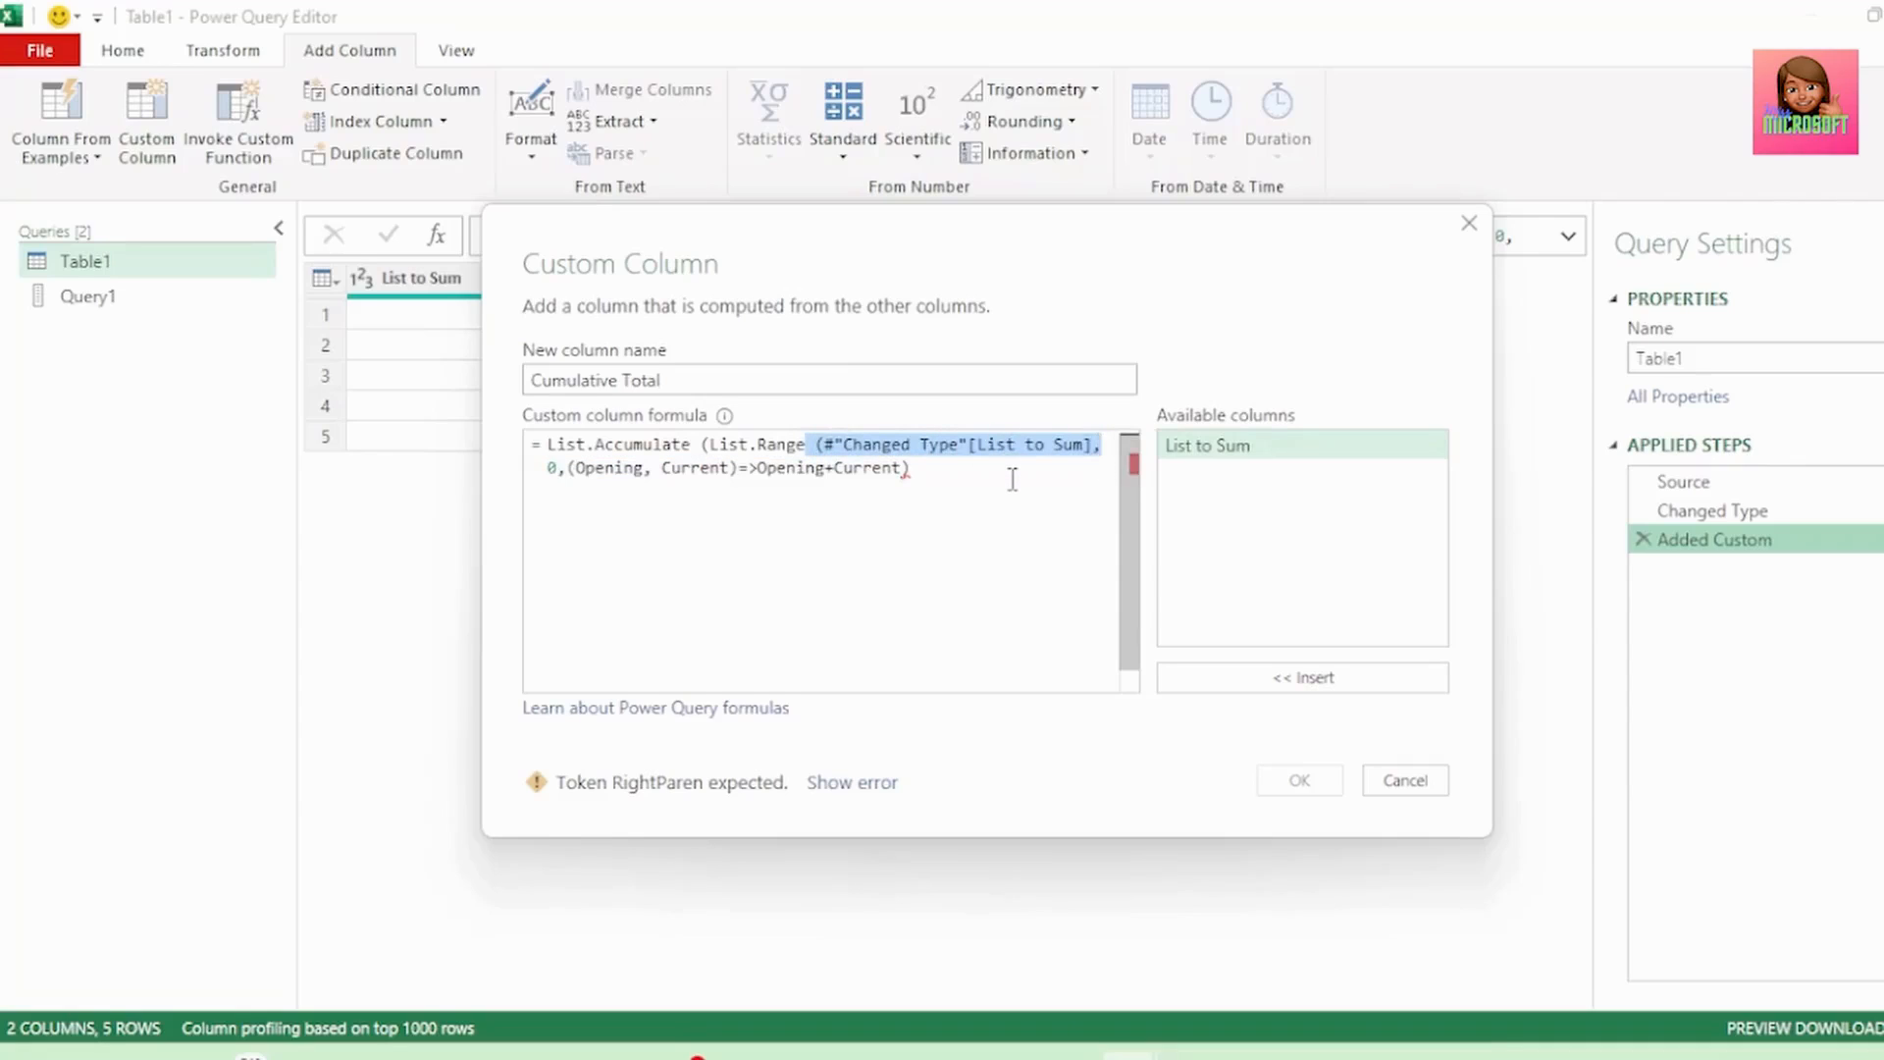
pyautogui.click(1110, 446)
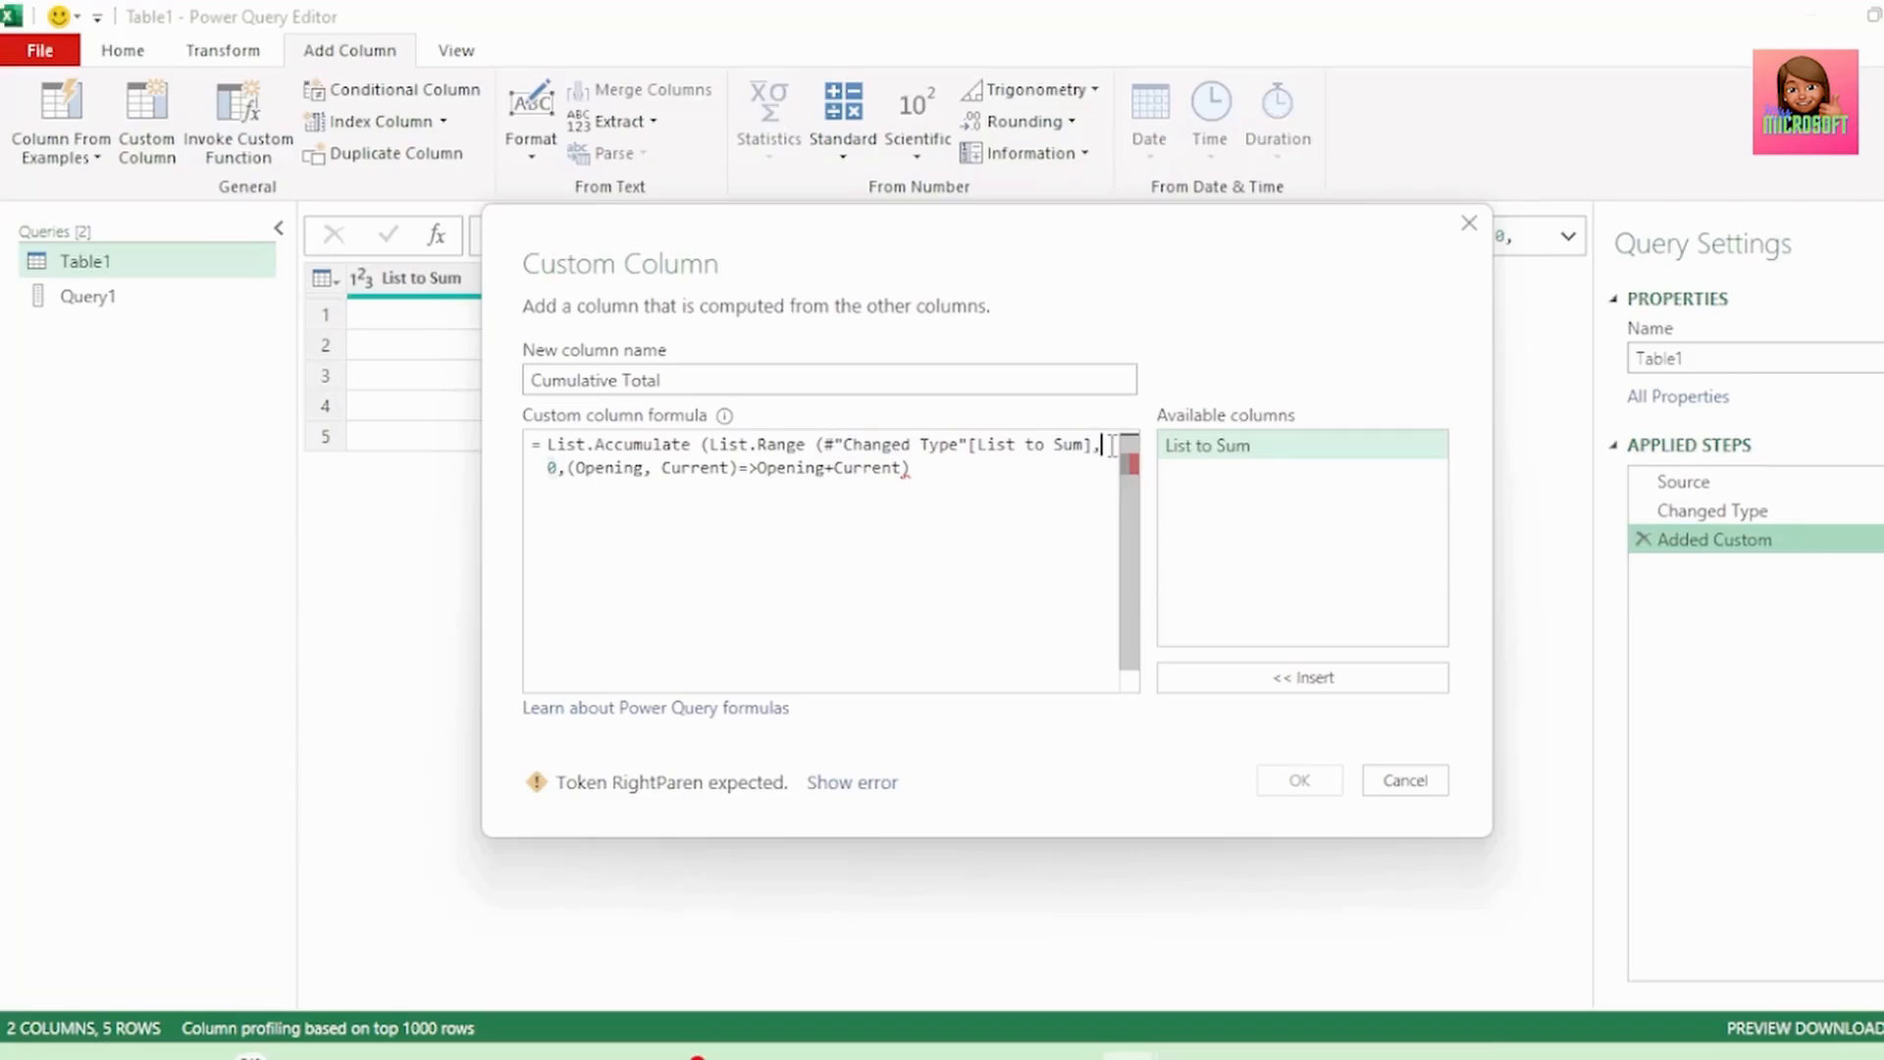
pyautogui.write('0')
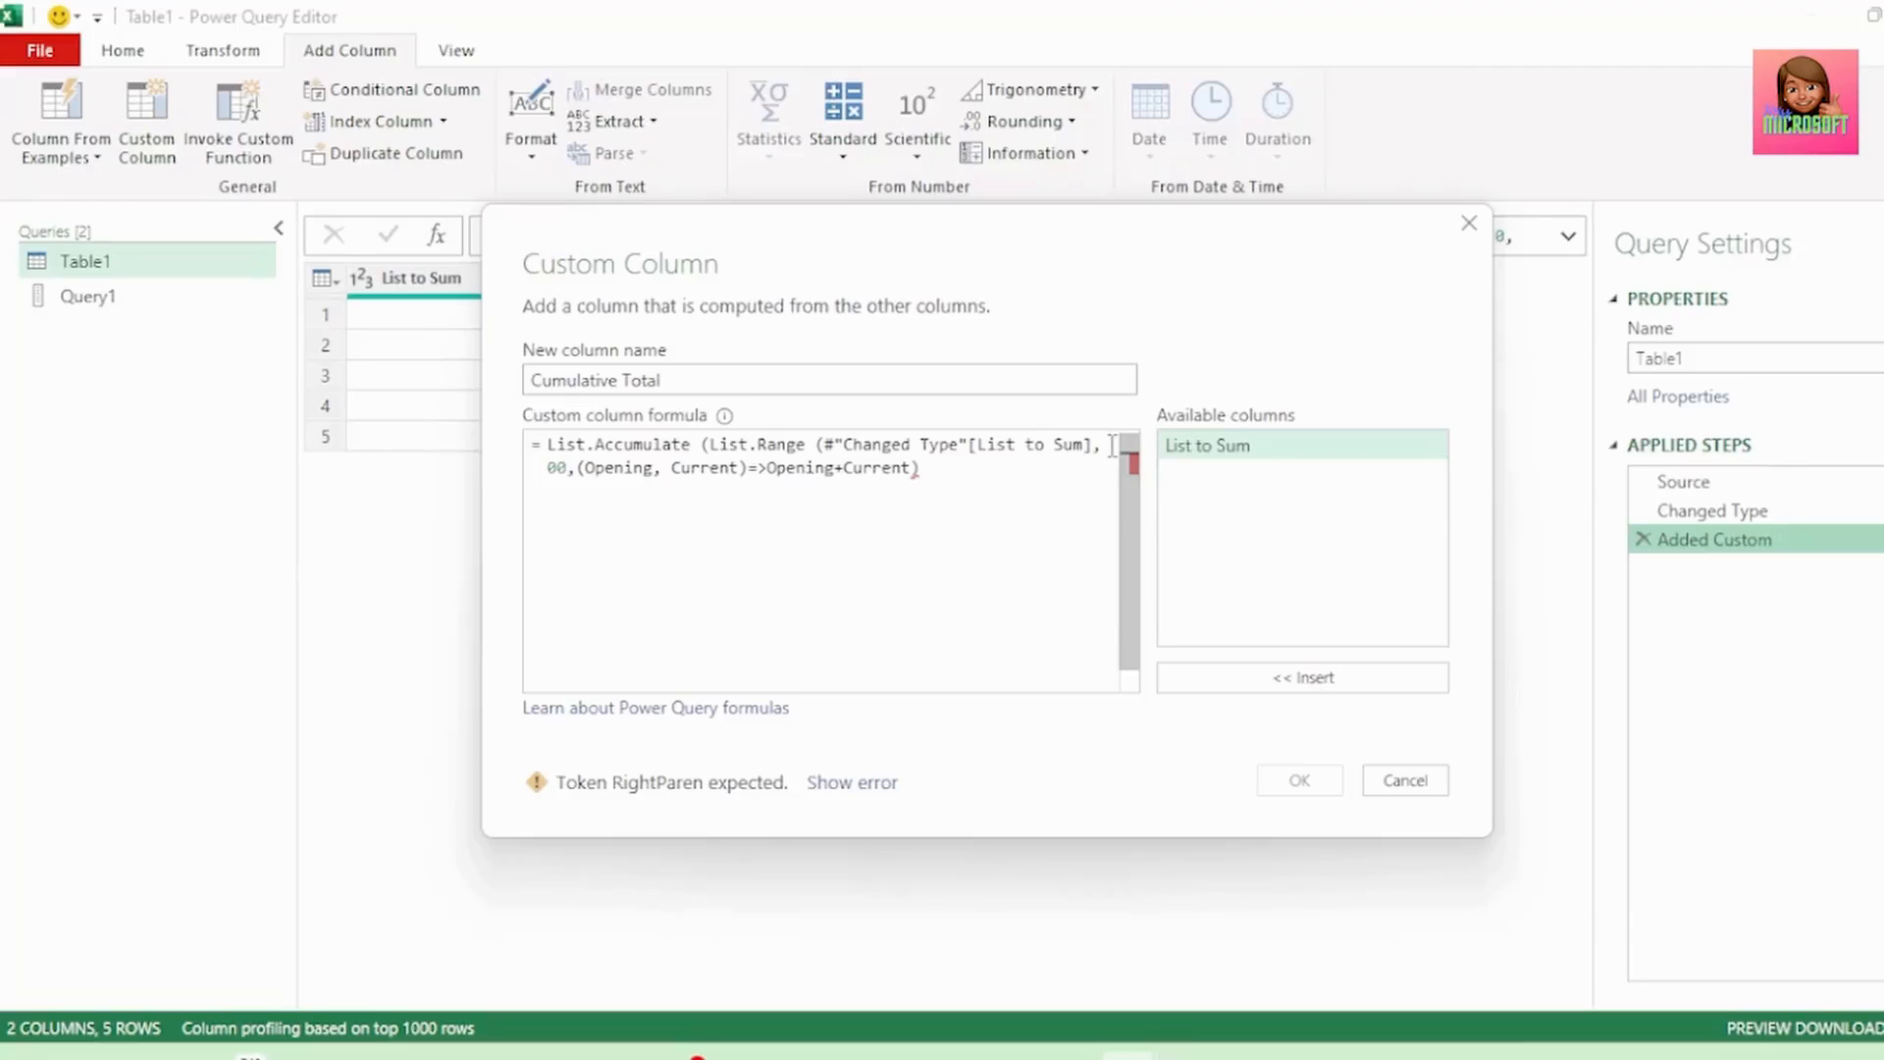
pyautogui.write(')')
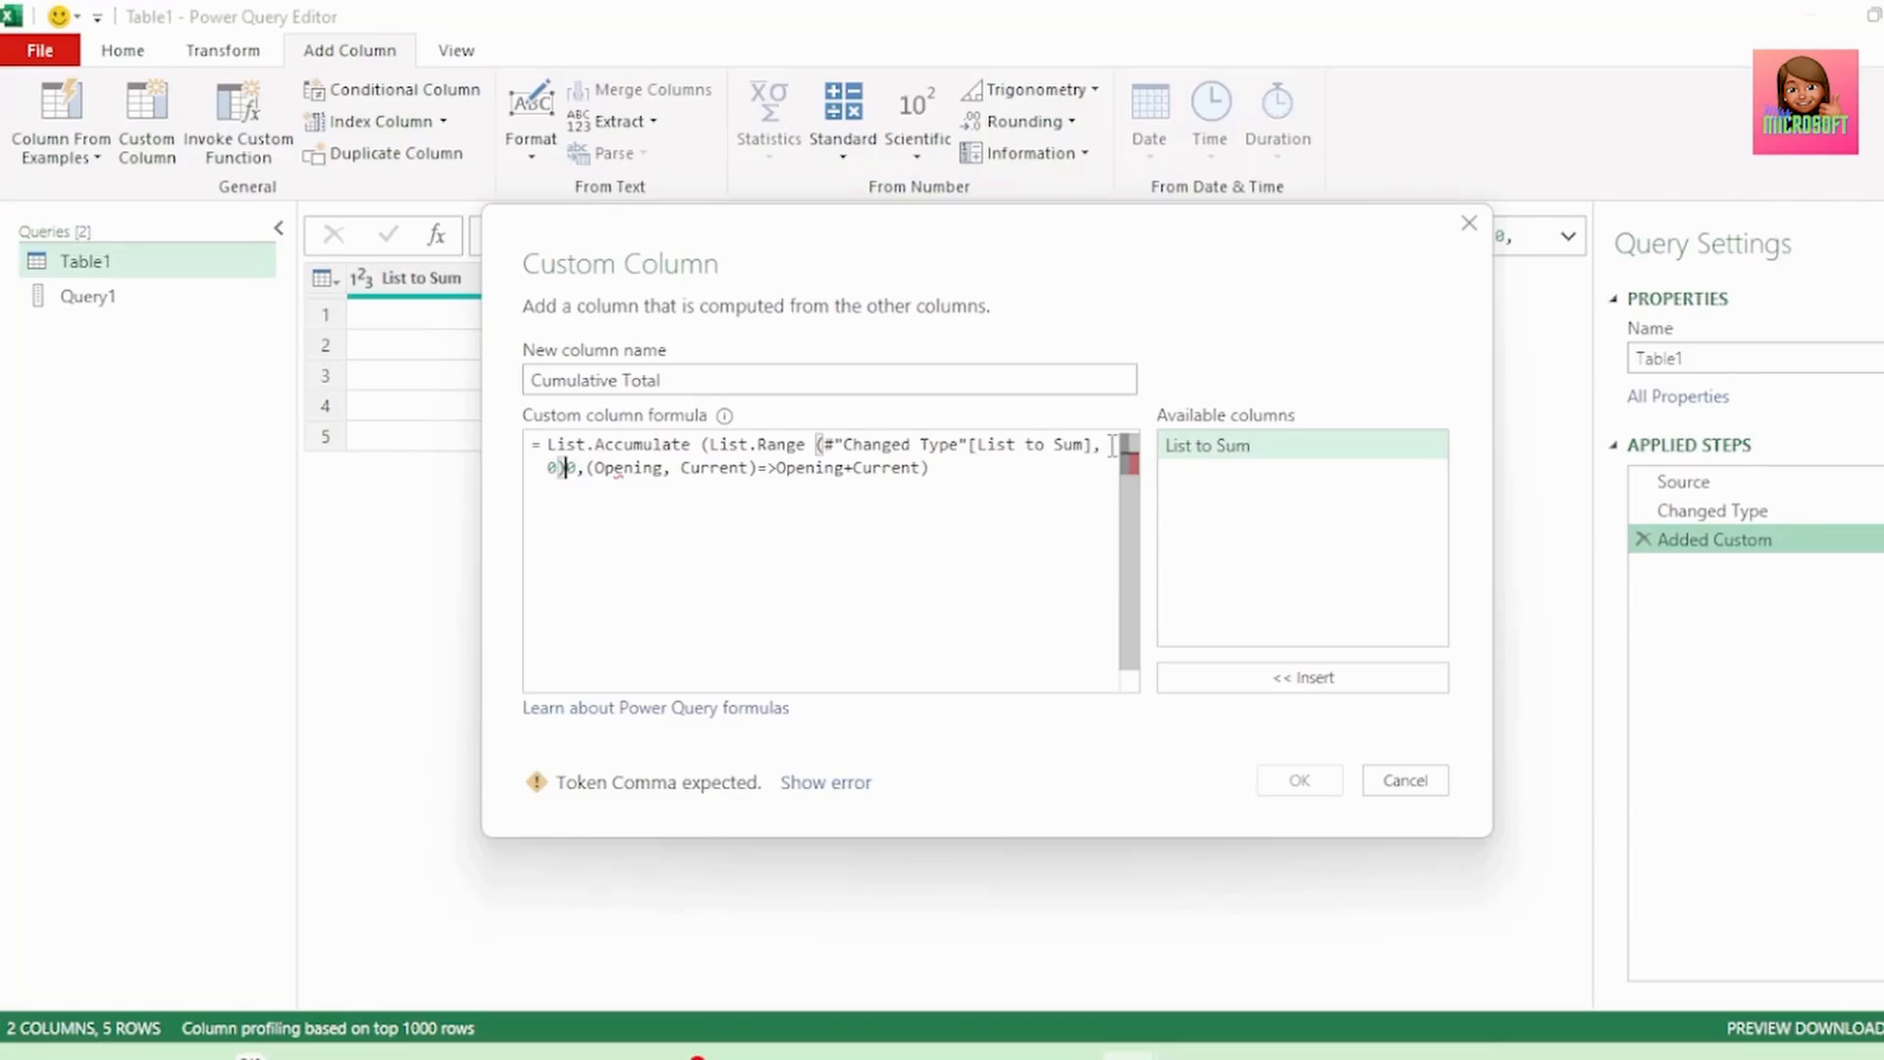
pyautogui.write(',')
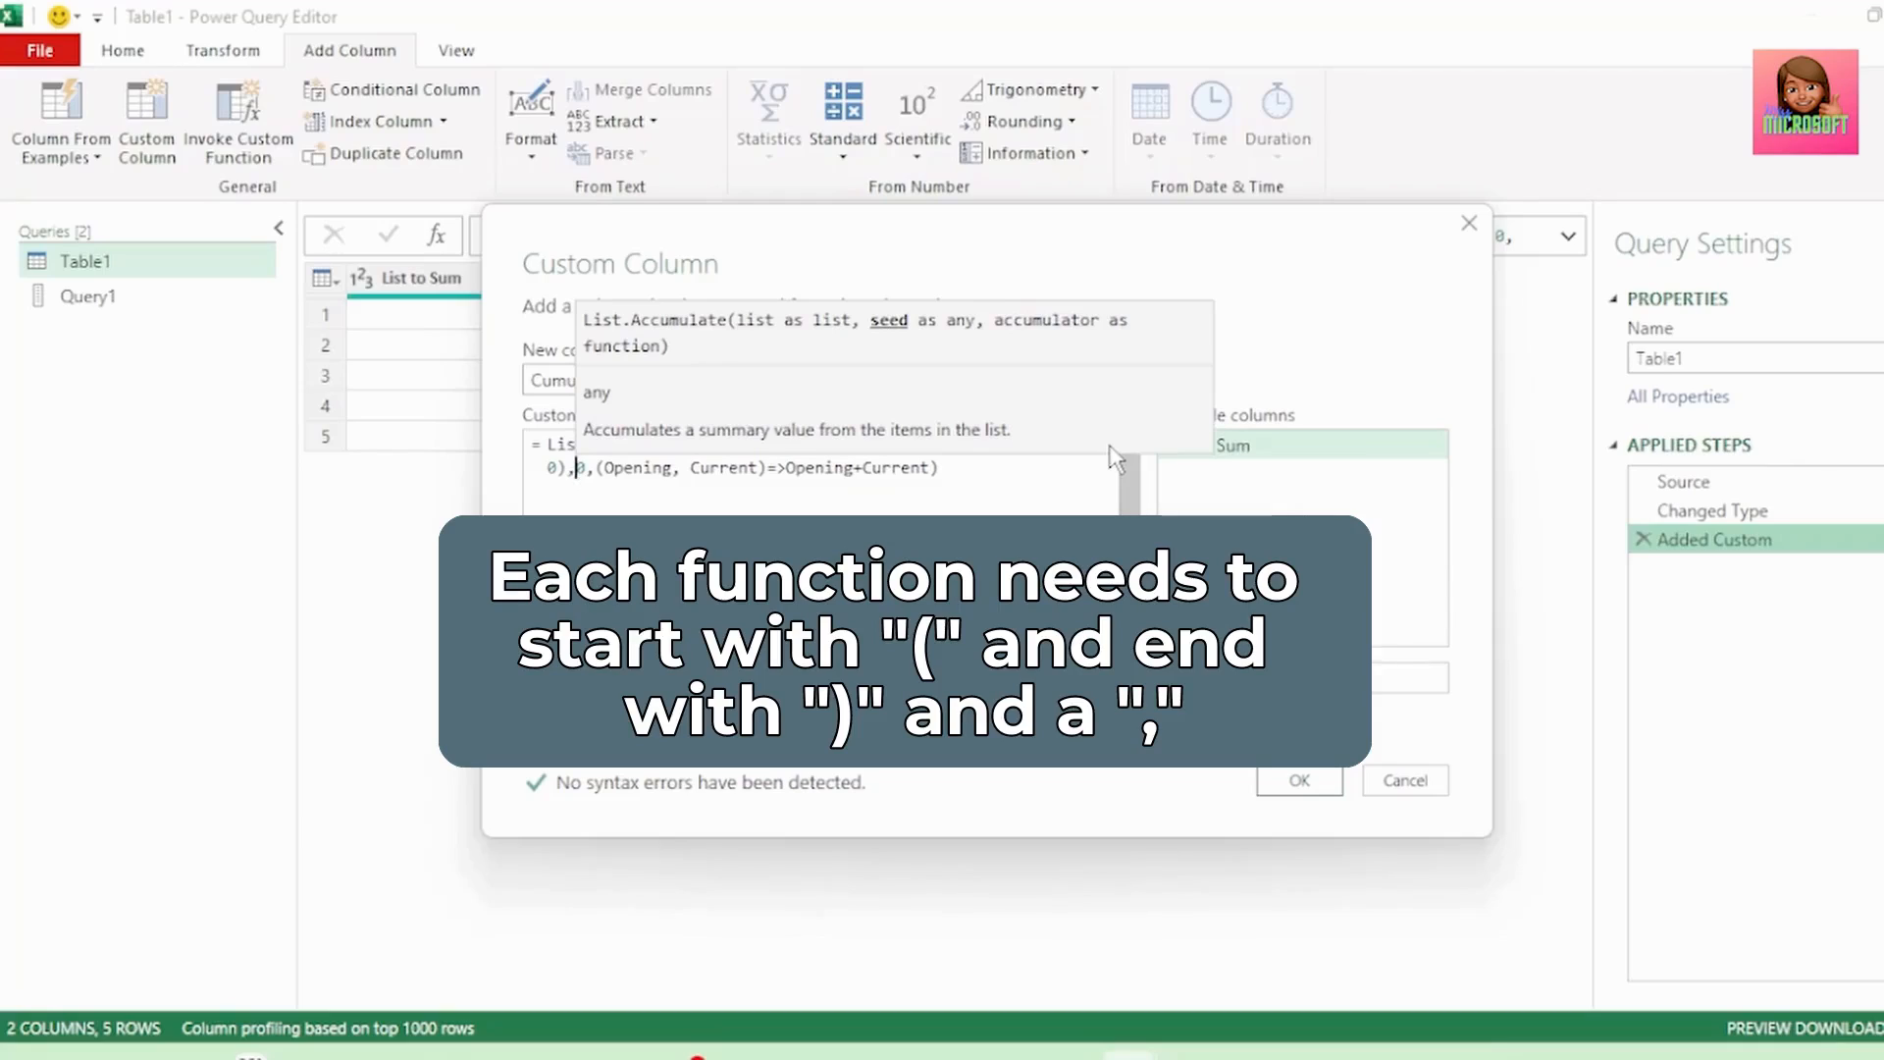
# - Review the list, offset, seed and accumulator arguments of the nested formula and apply it to the Cumulative Total column
pyautogui.click(949, 473)
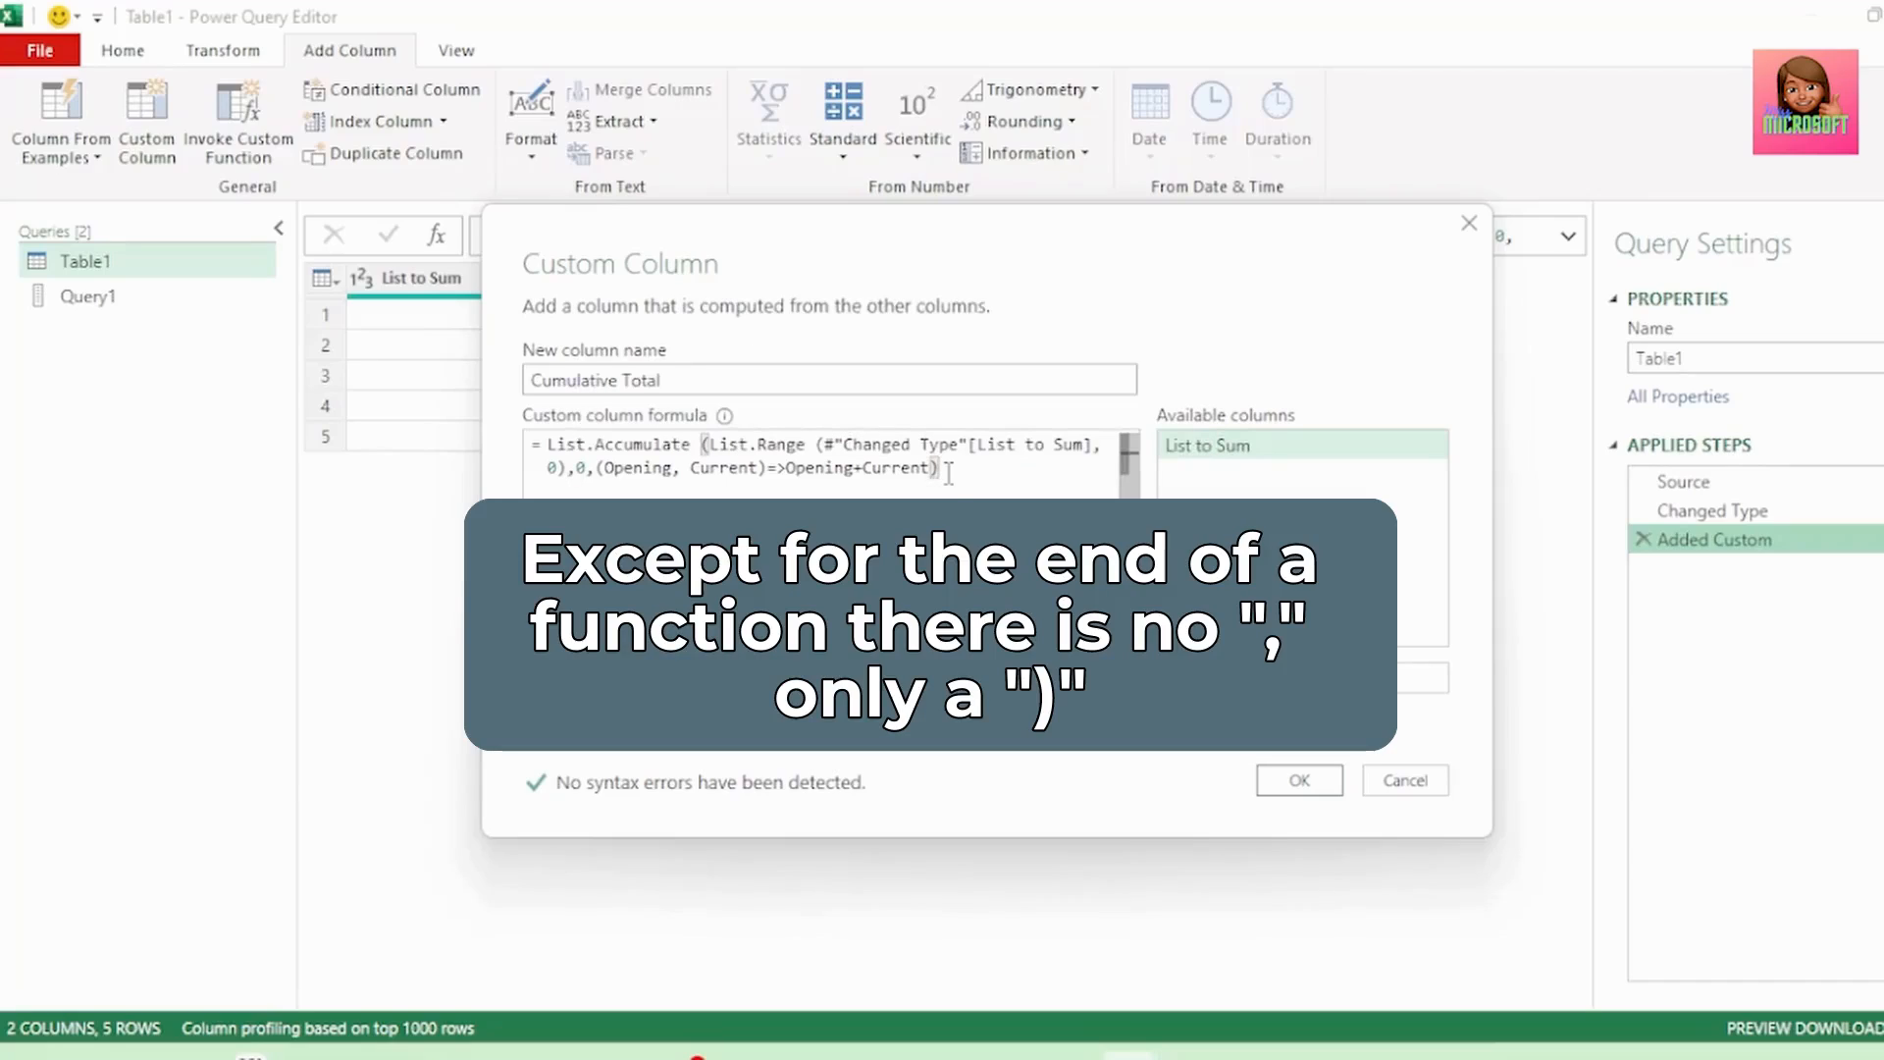
pyautogui.click(814, 450)
pyautogui.moveTo(815, 450); pyautogui.dragTo(1092, 446)
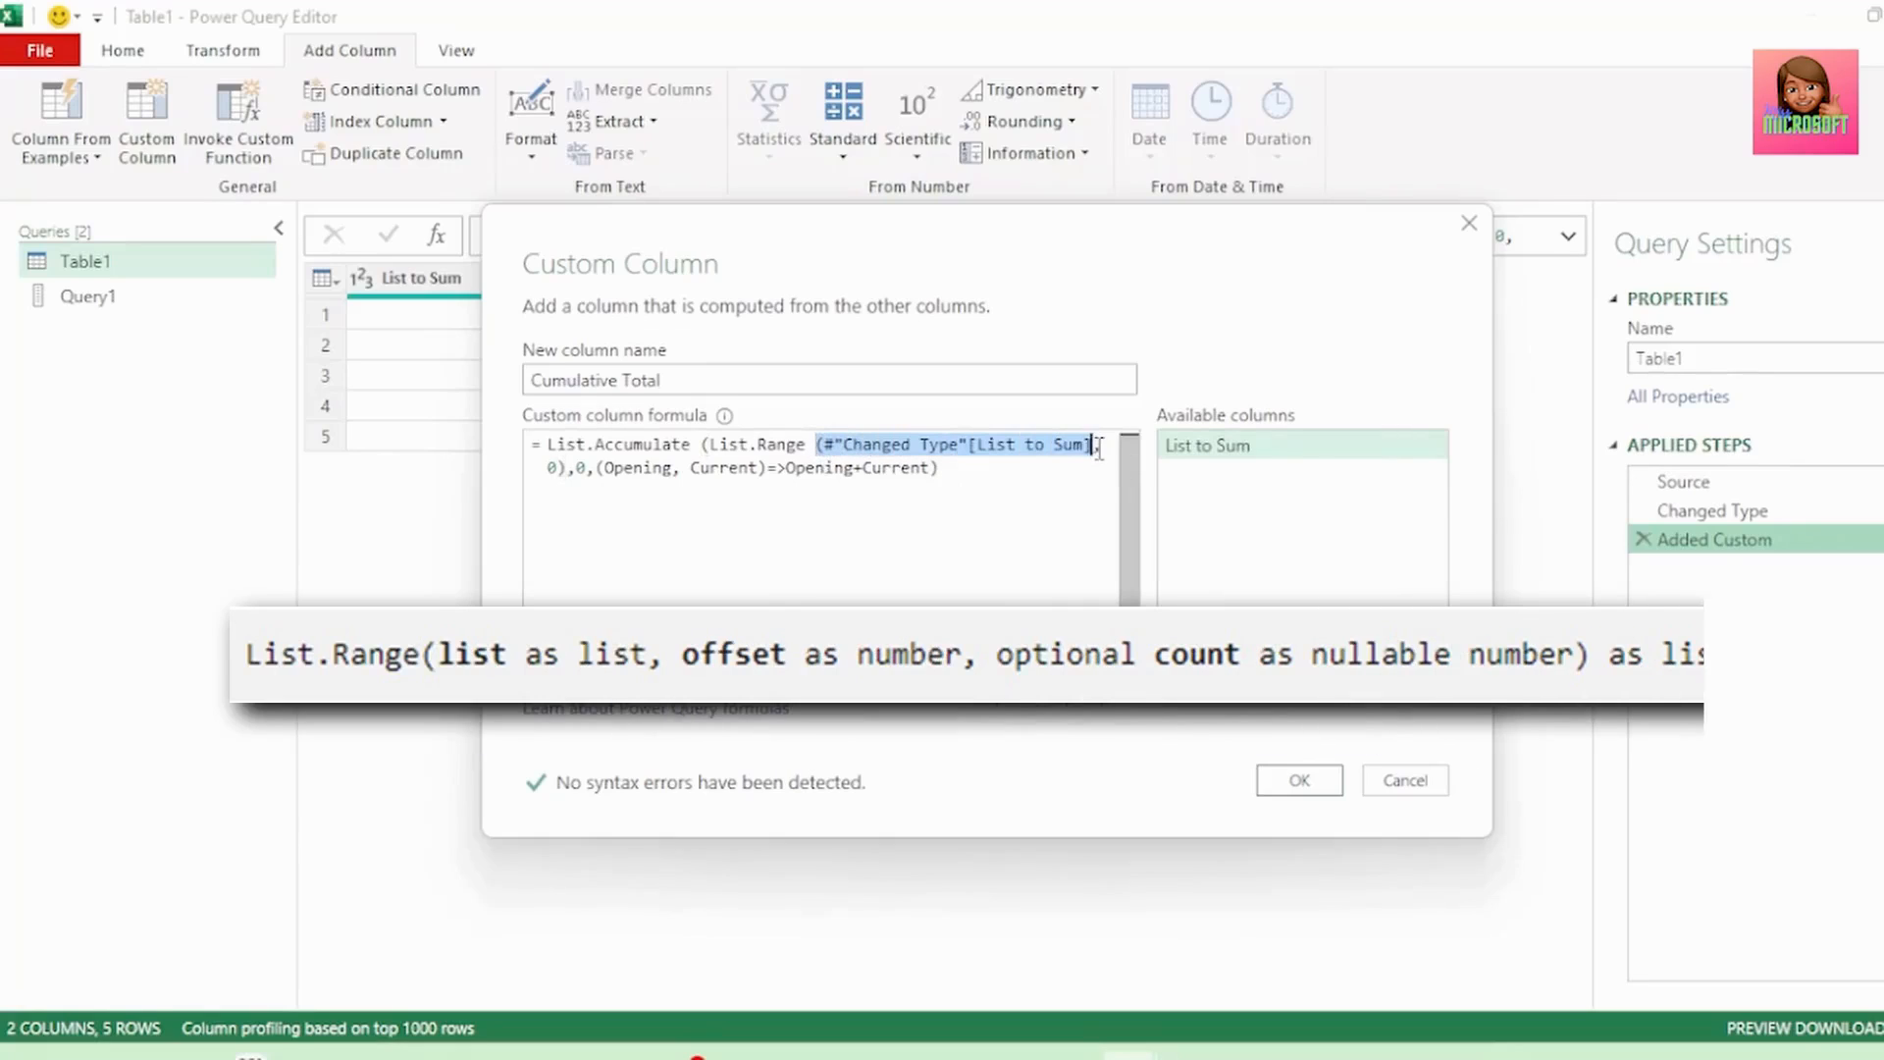
pyautogui.doubleClick(552, 468)
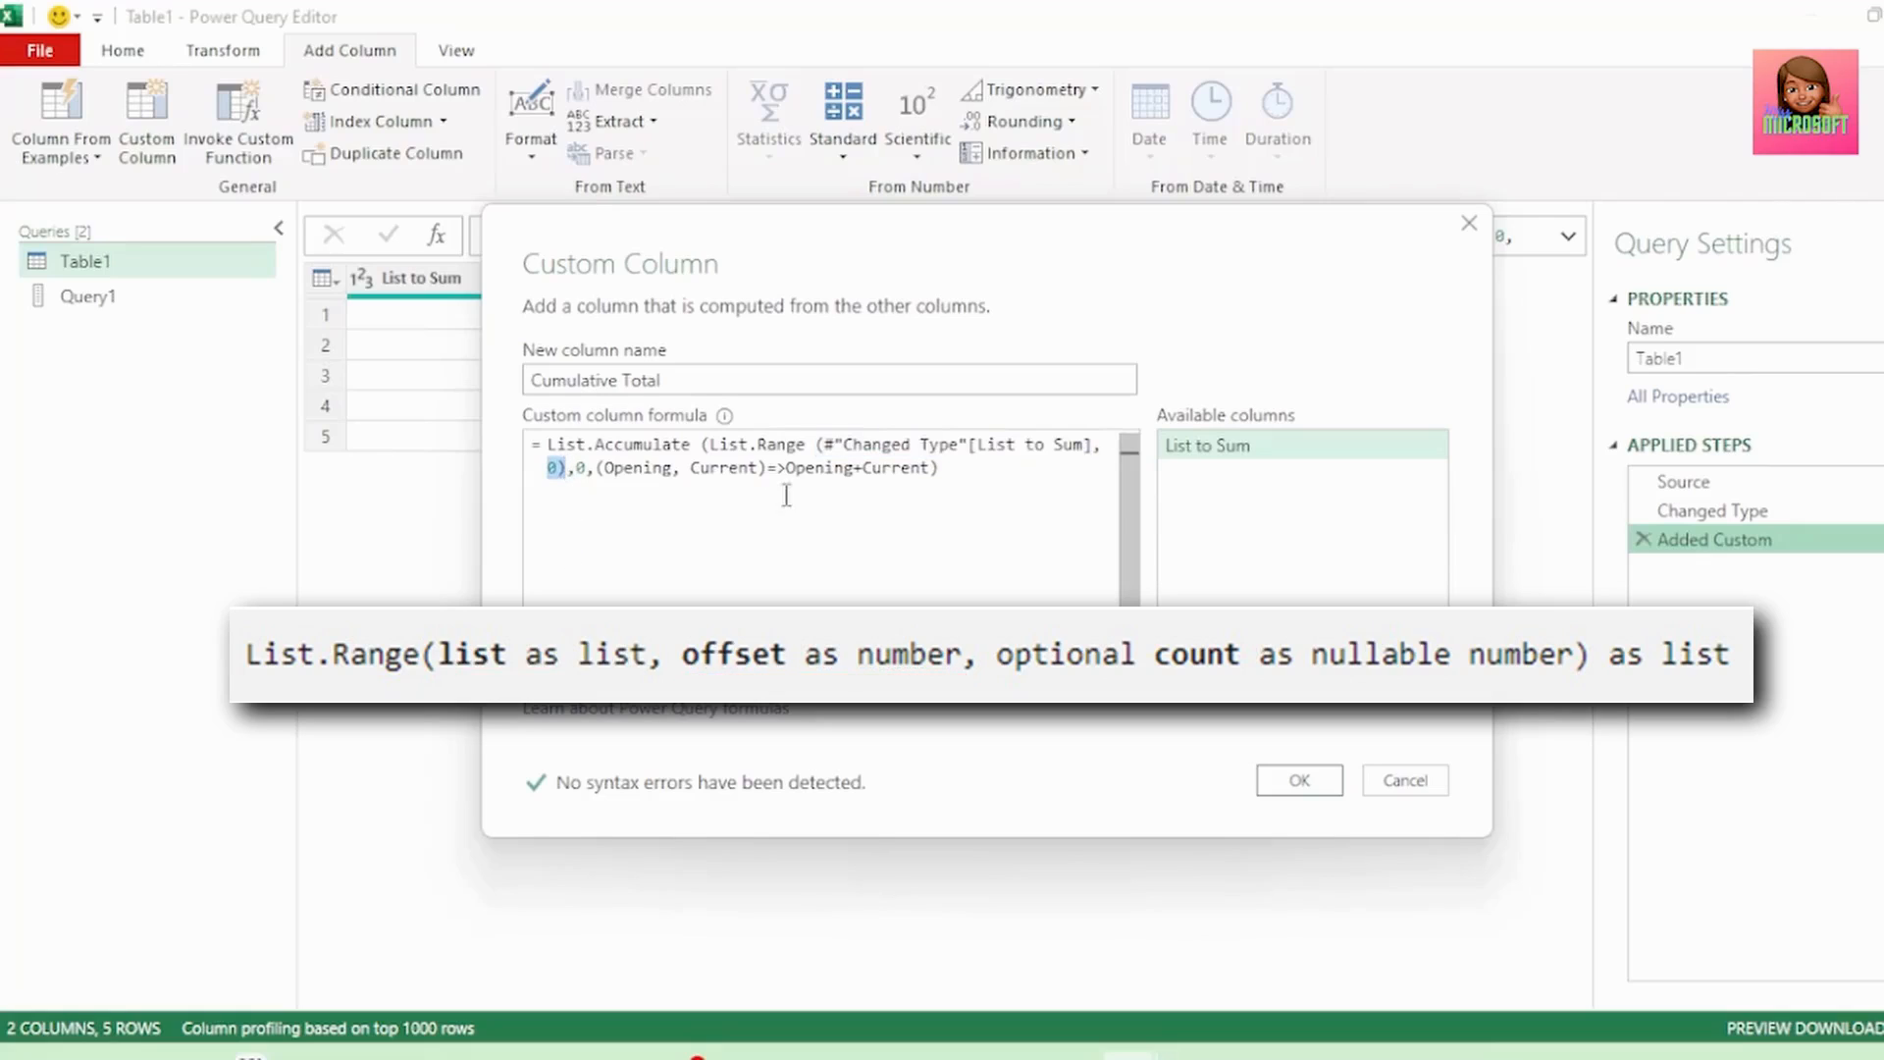
pyautogui.moveTo(815, 447); pyautogui.dragTo(1095, 446)
pyautogui.doubleClick(580, 468)
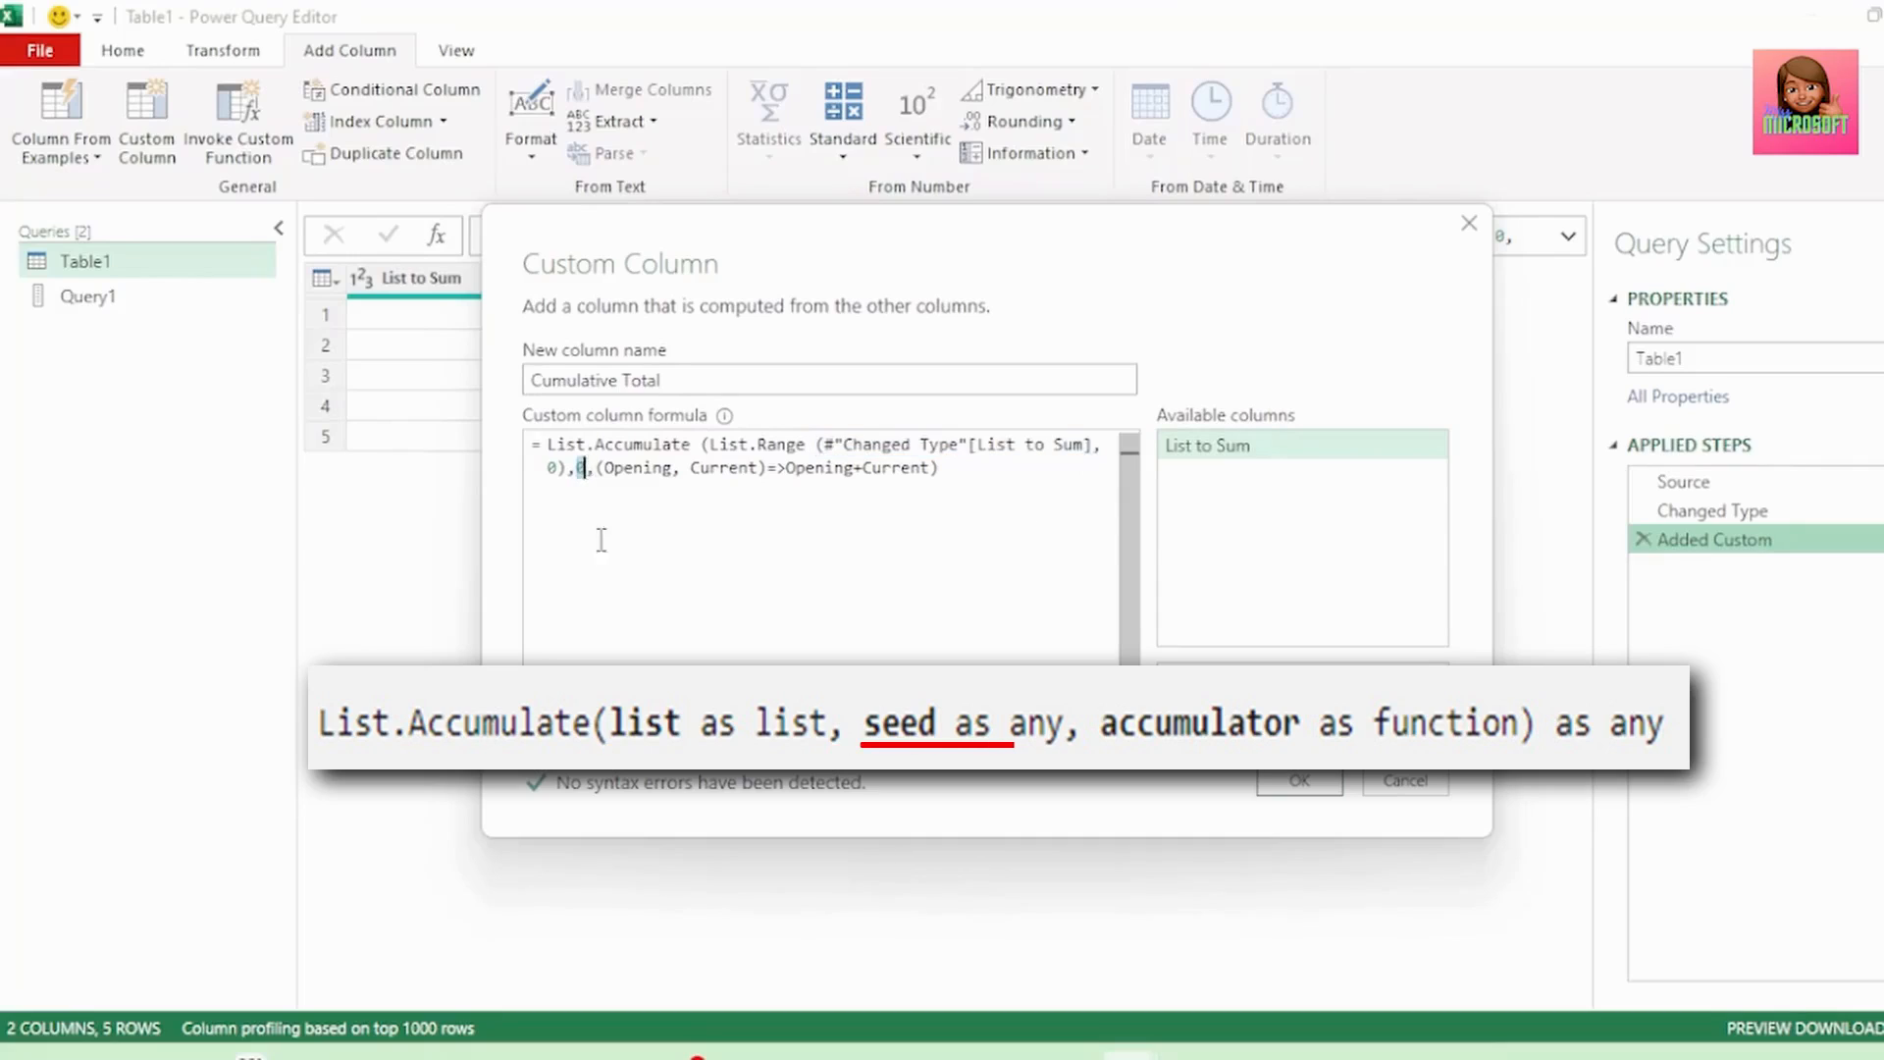
pyautogui.moveTo(599, 471); pyautogui.dragTo(959, 467)
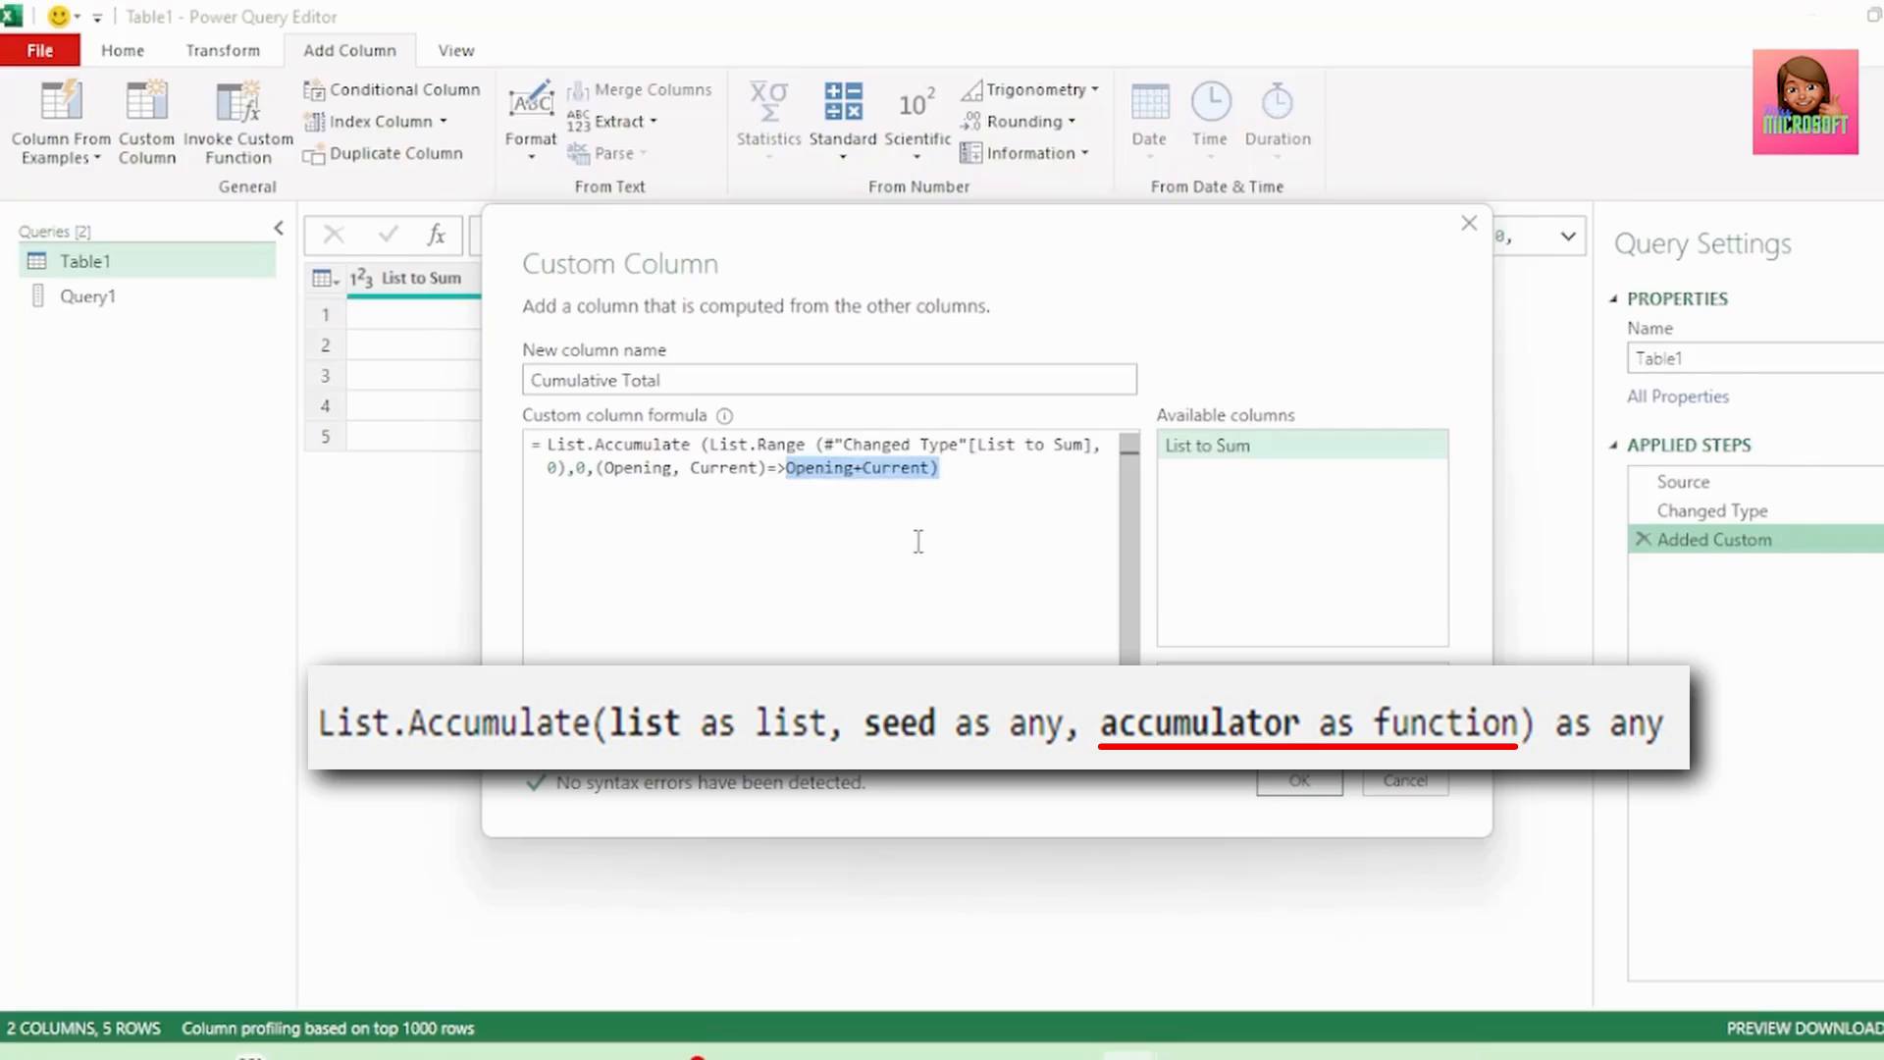
pyautogui.click(1291, 784)
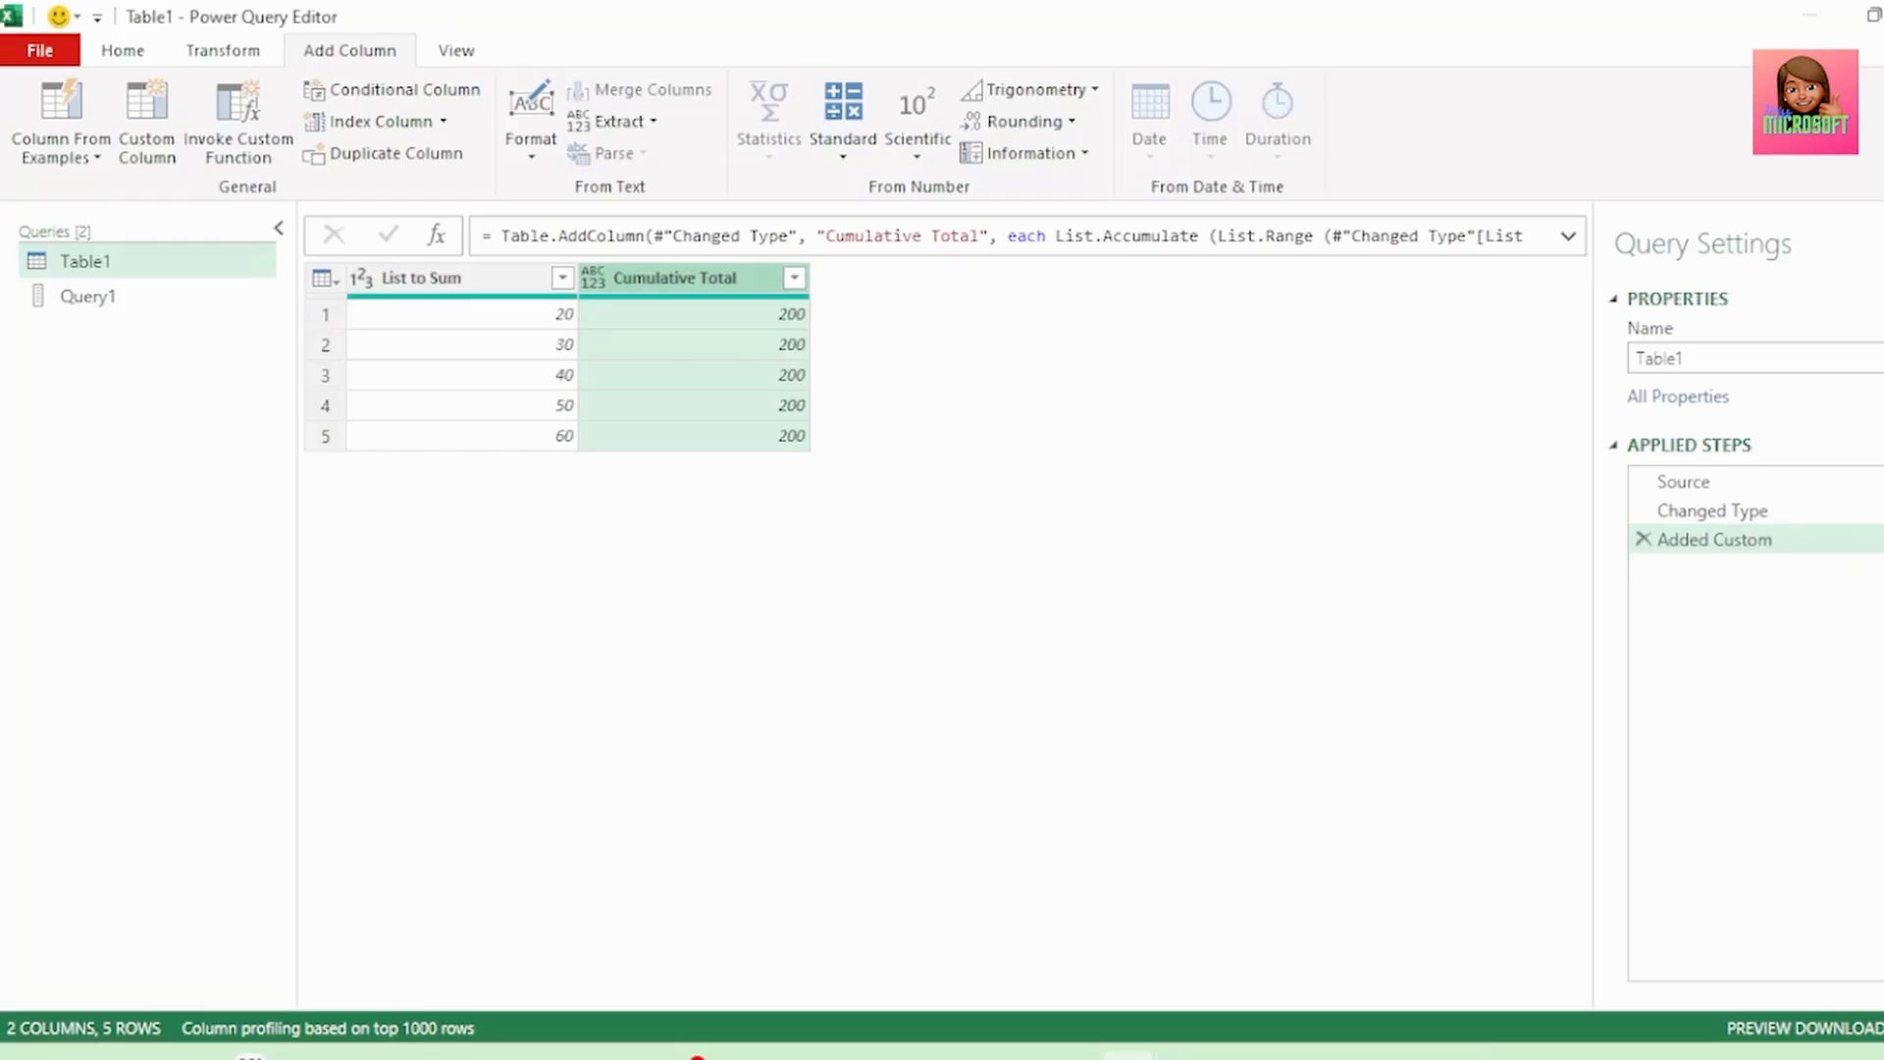
# - Copy the List.Range (#"Changed Type"[List to Sum],0) part out of the Cumulative Total custom column formula
pyautogui.click(1880, 540)
pyautogui.click(714, 442)
pyautogui.moveTo(710, 444); pyautogui.dragTo(565, 467)
pyautogui.click(1300, 780)
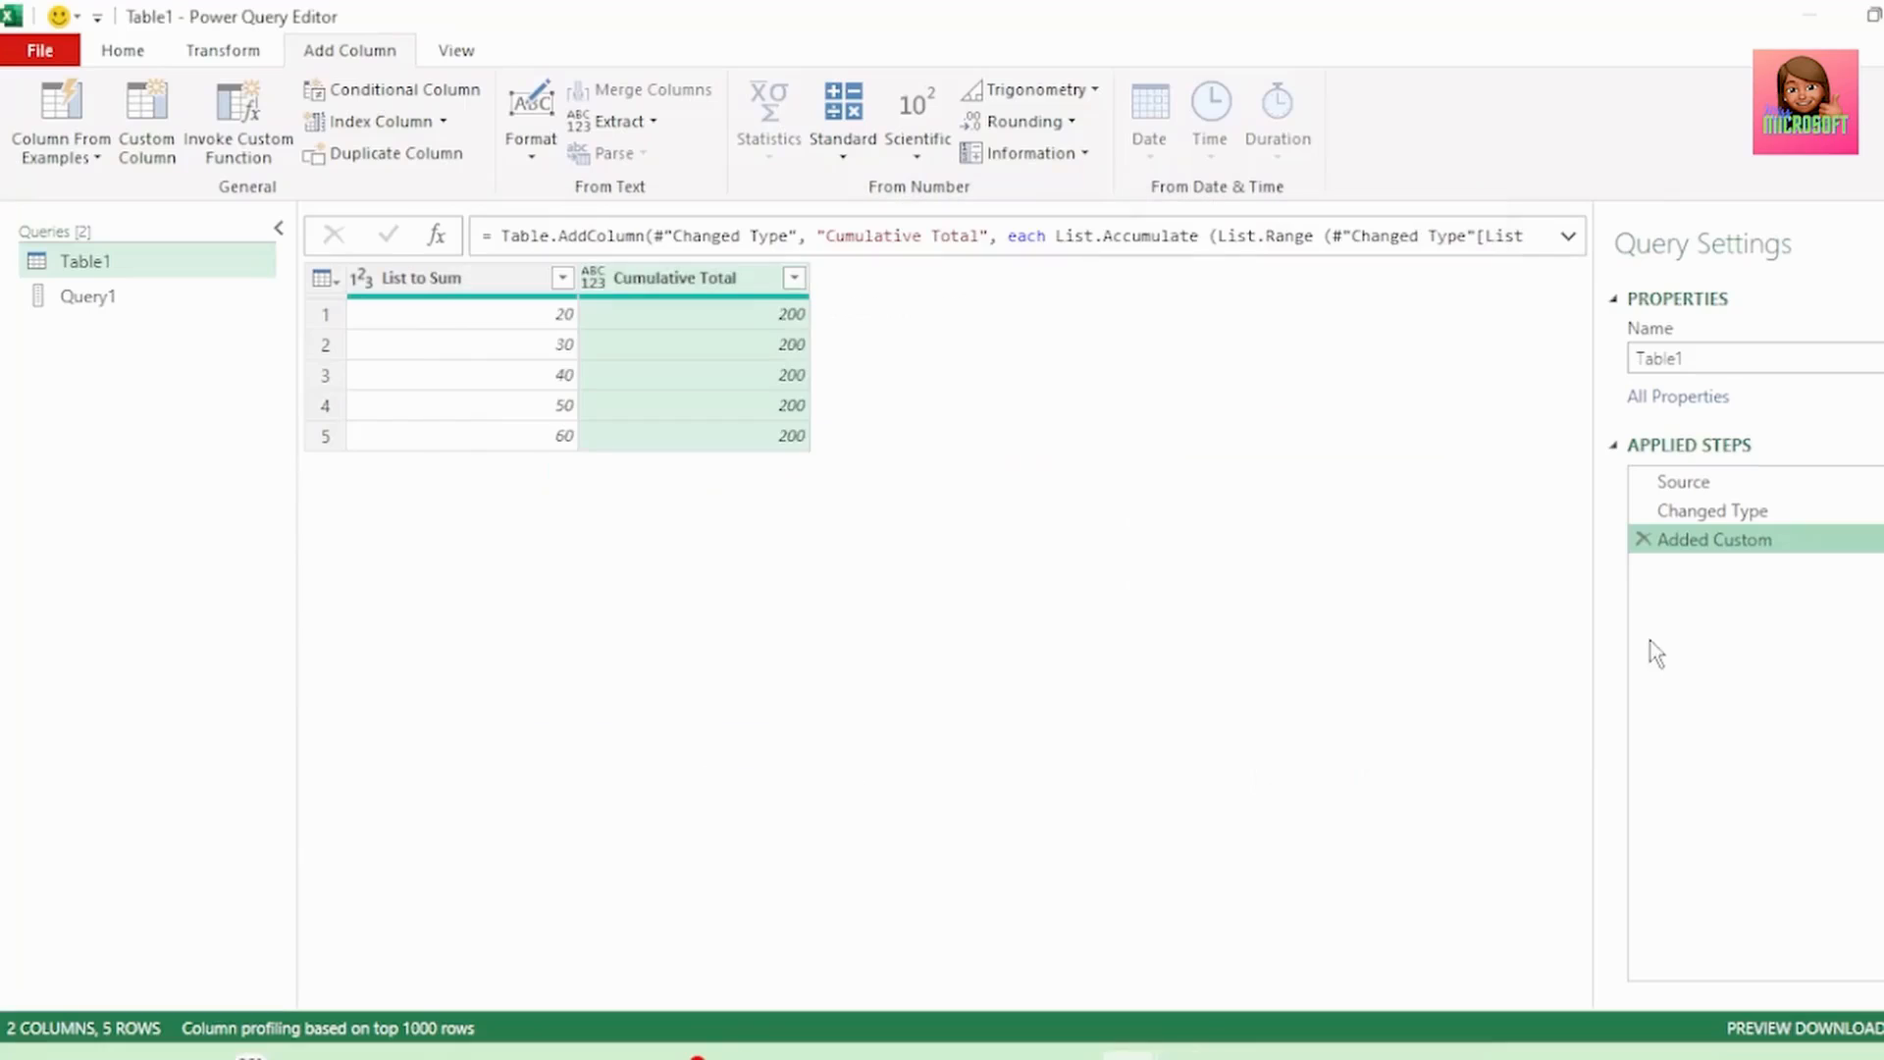
# - Insert a custom column after Changed Type with the formula List.Range (#"Changed Type"[List to Sum],0) and examine the list in each row
pyautogui.click(1723, 511)
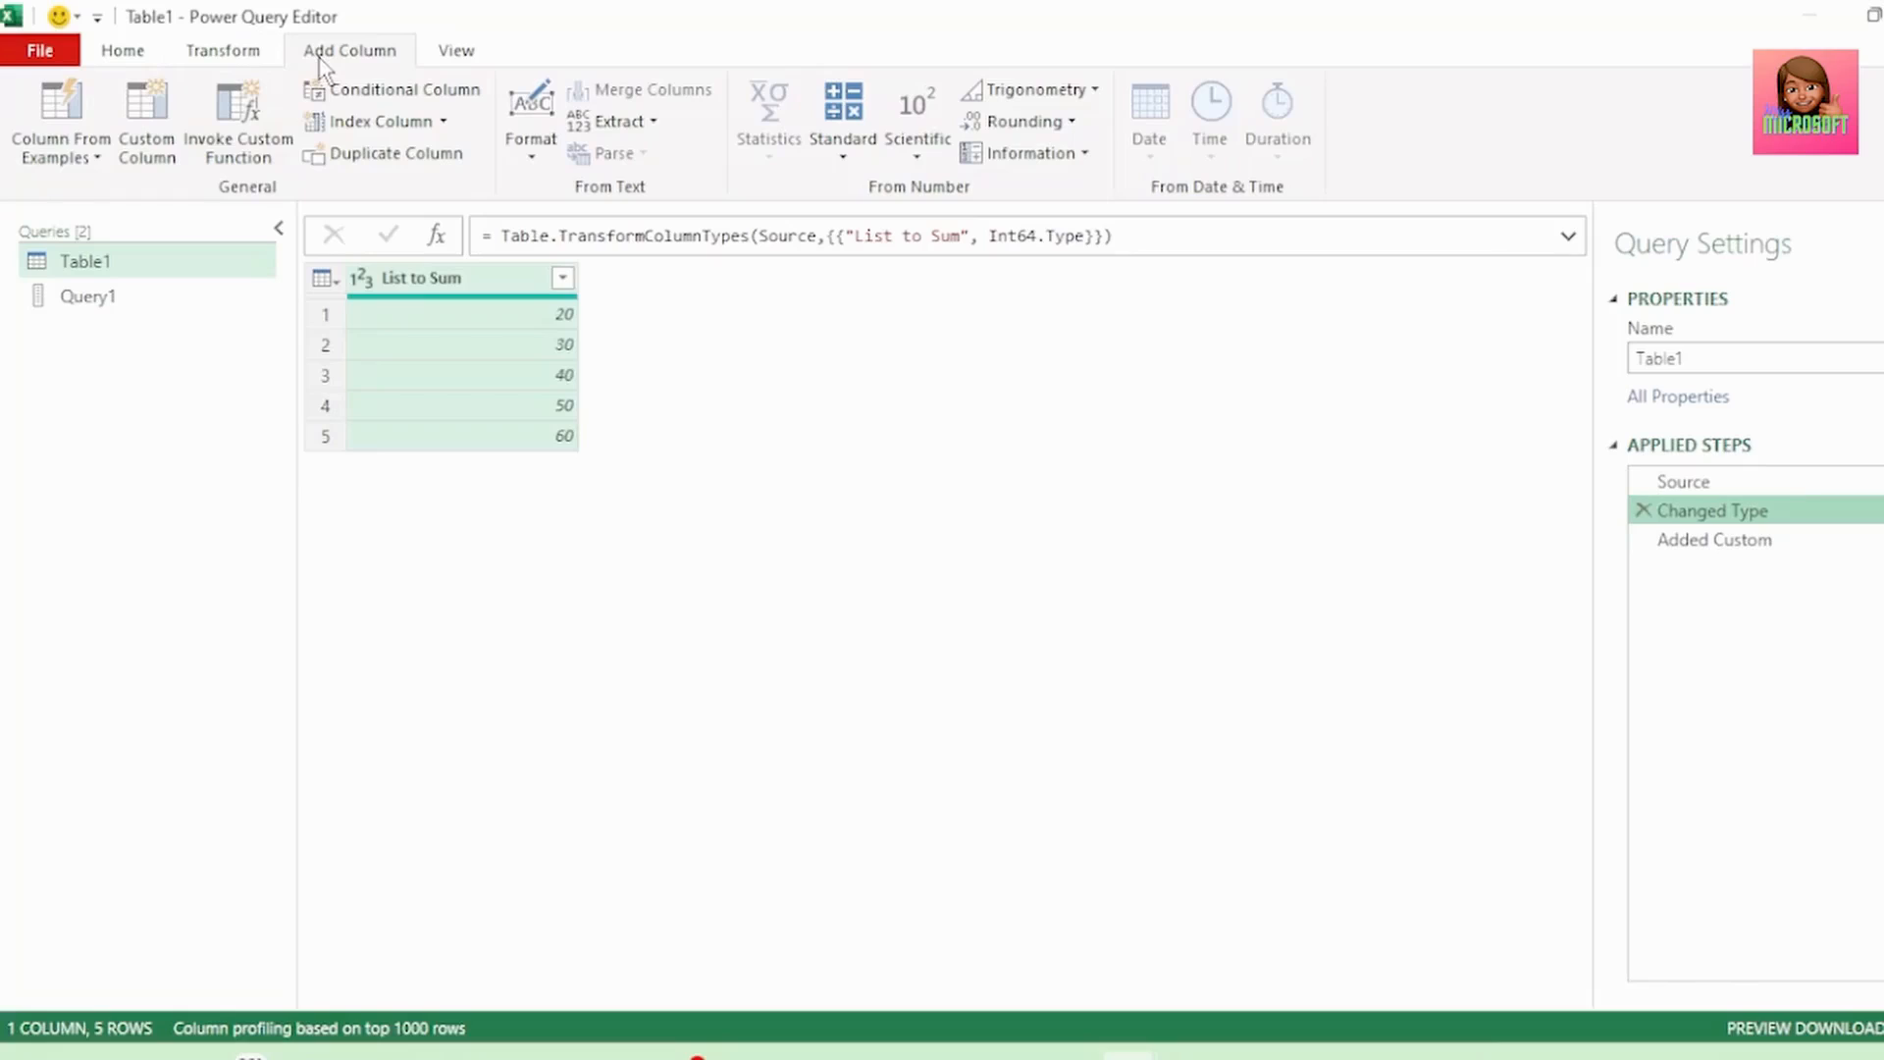
pyautogui.click(146, 122)
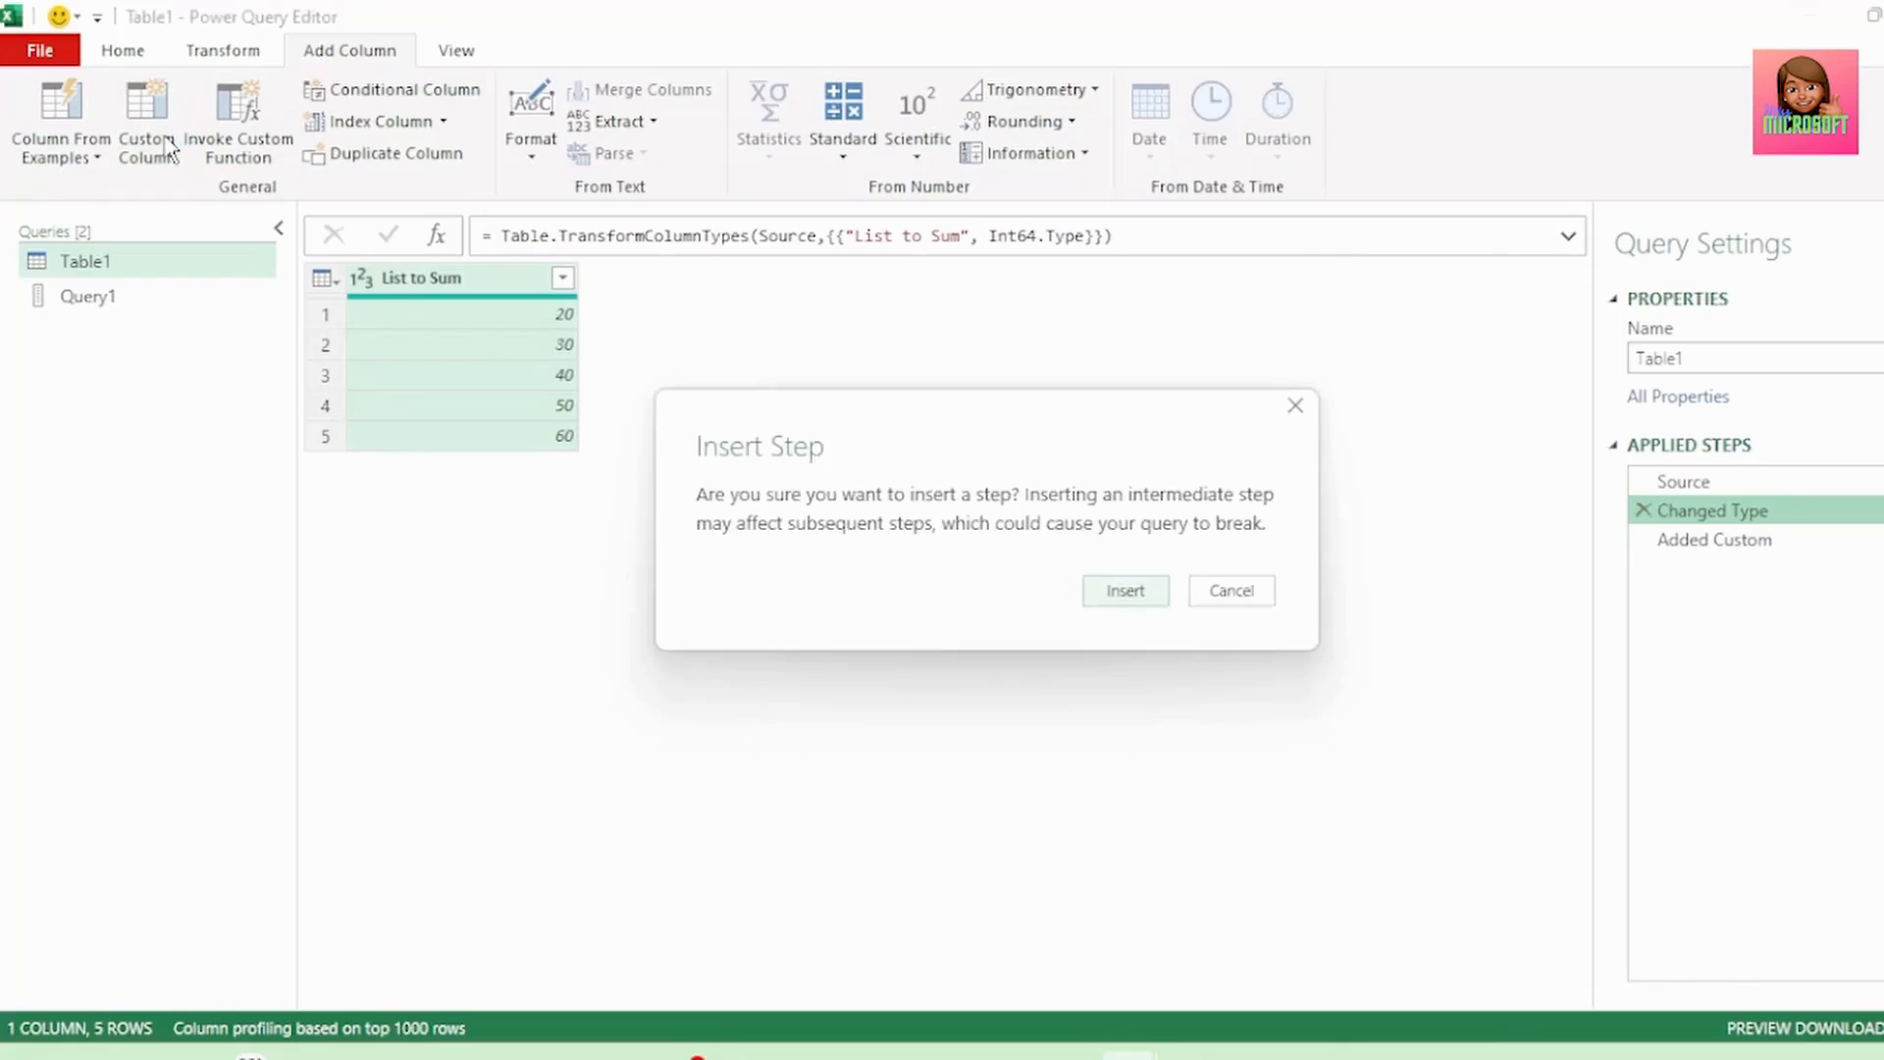
pyautogui.click(1124, 597)
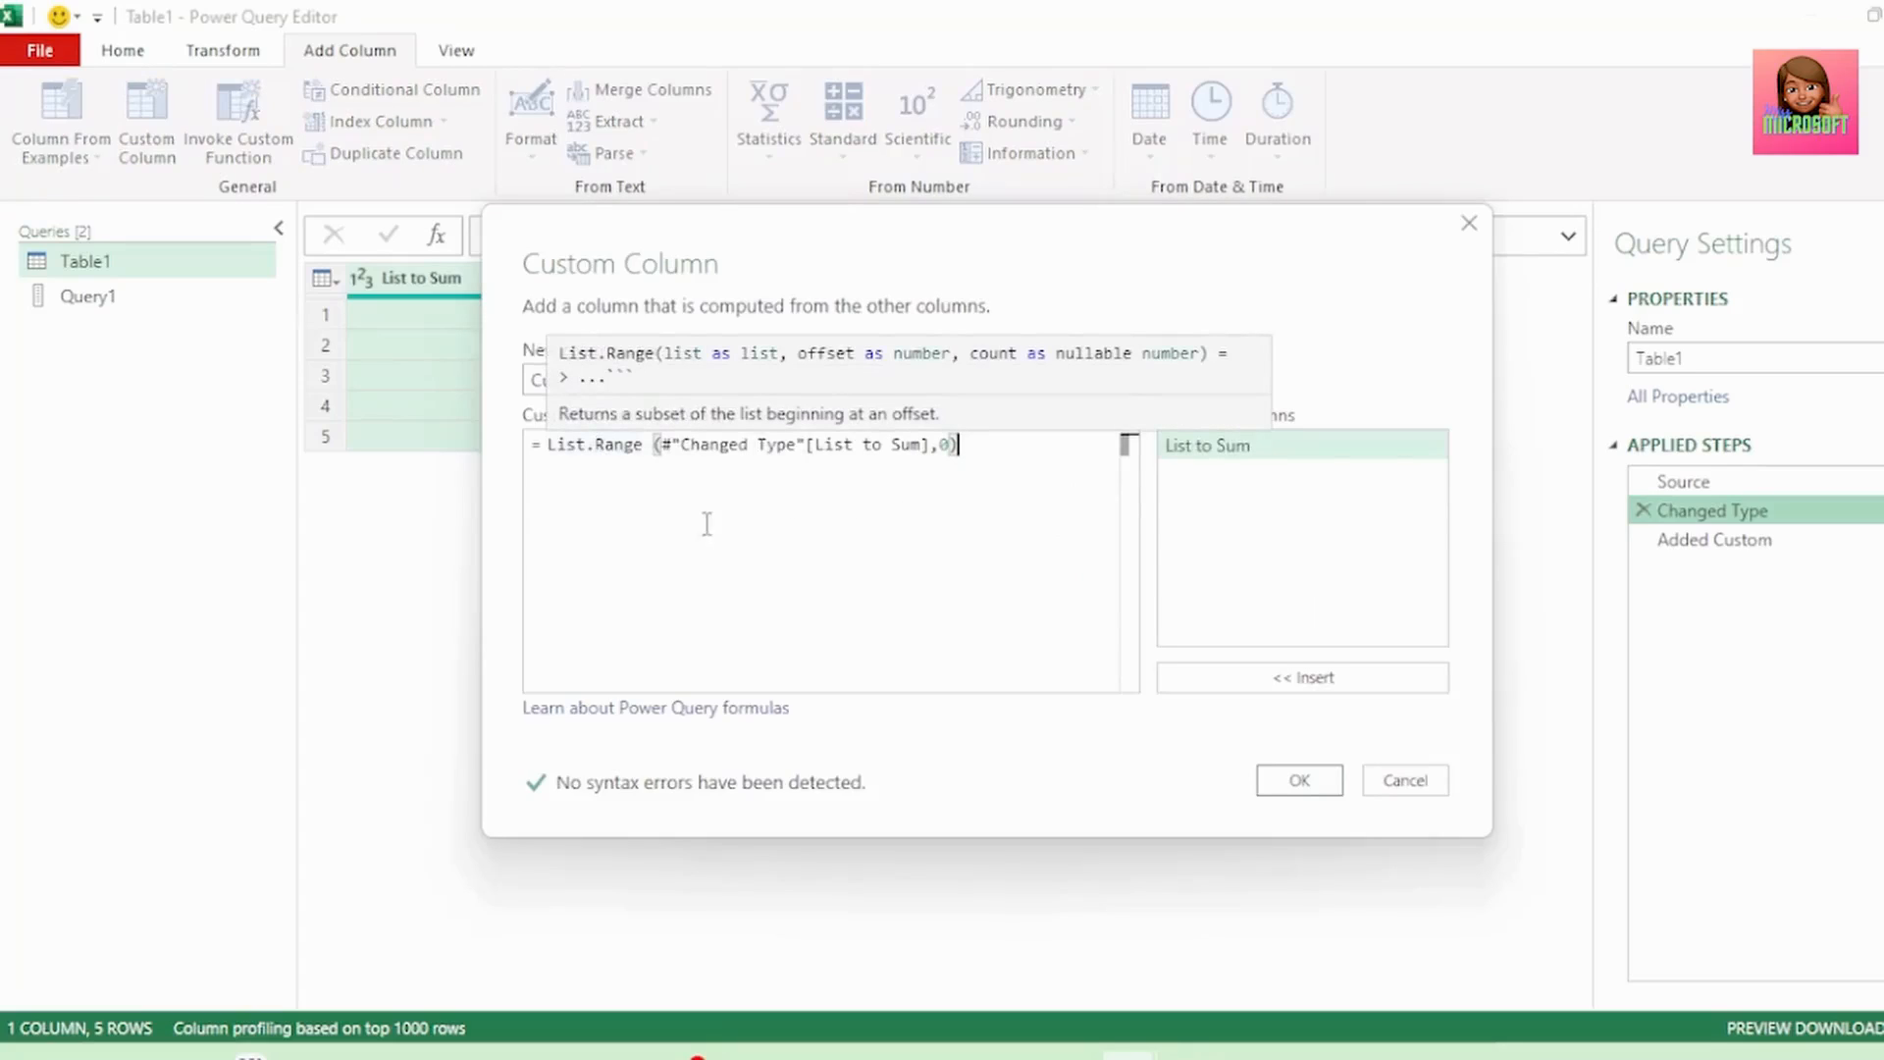
pyautogui.click(1296, 783)
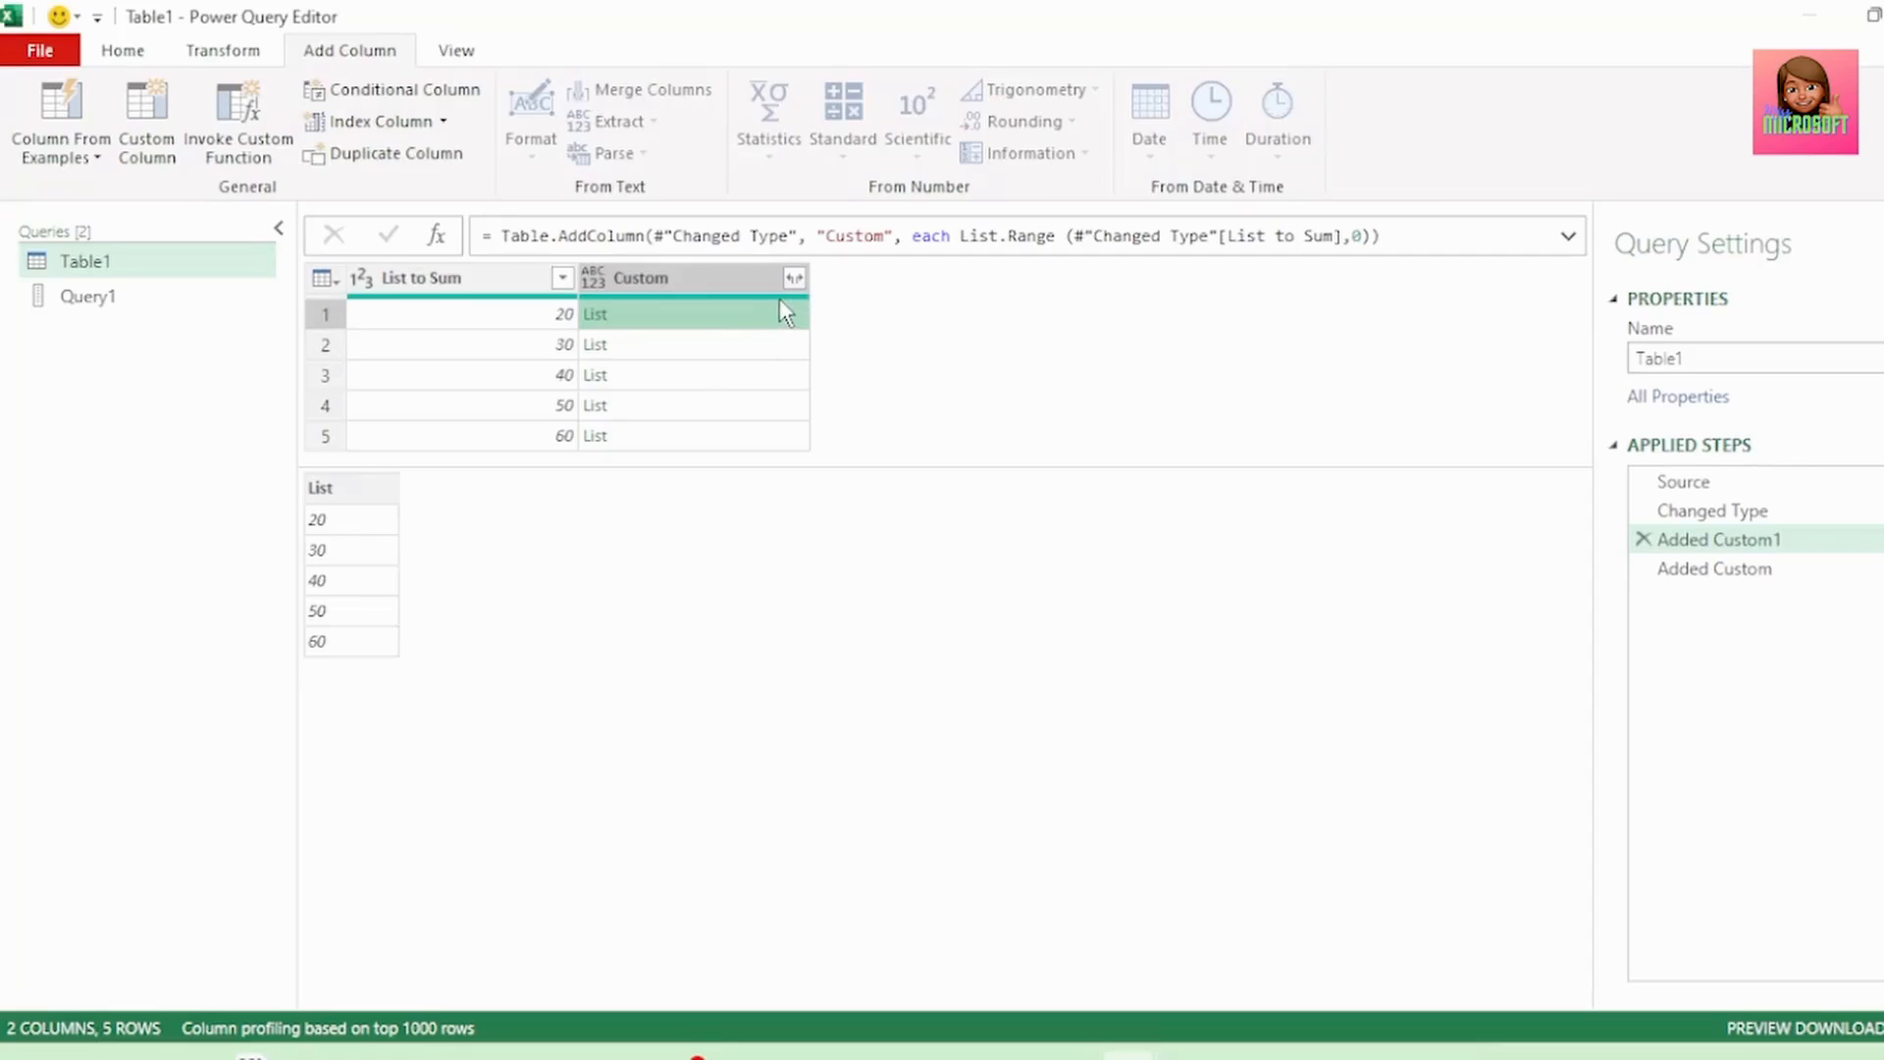
pyautogui.click(746, 350)
pyautogui.click(749, 377)
pyautogui.click(758, 406)
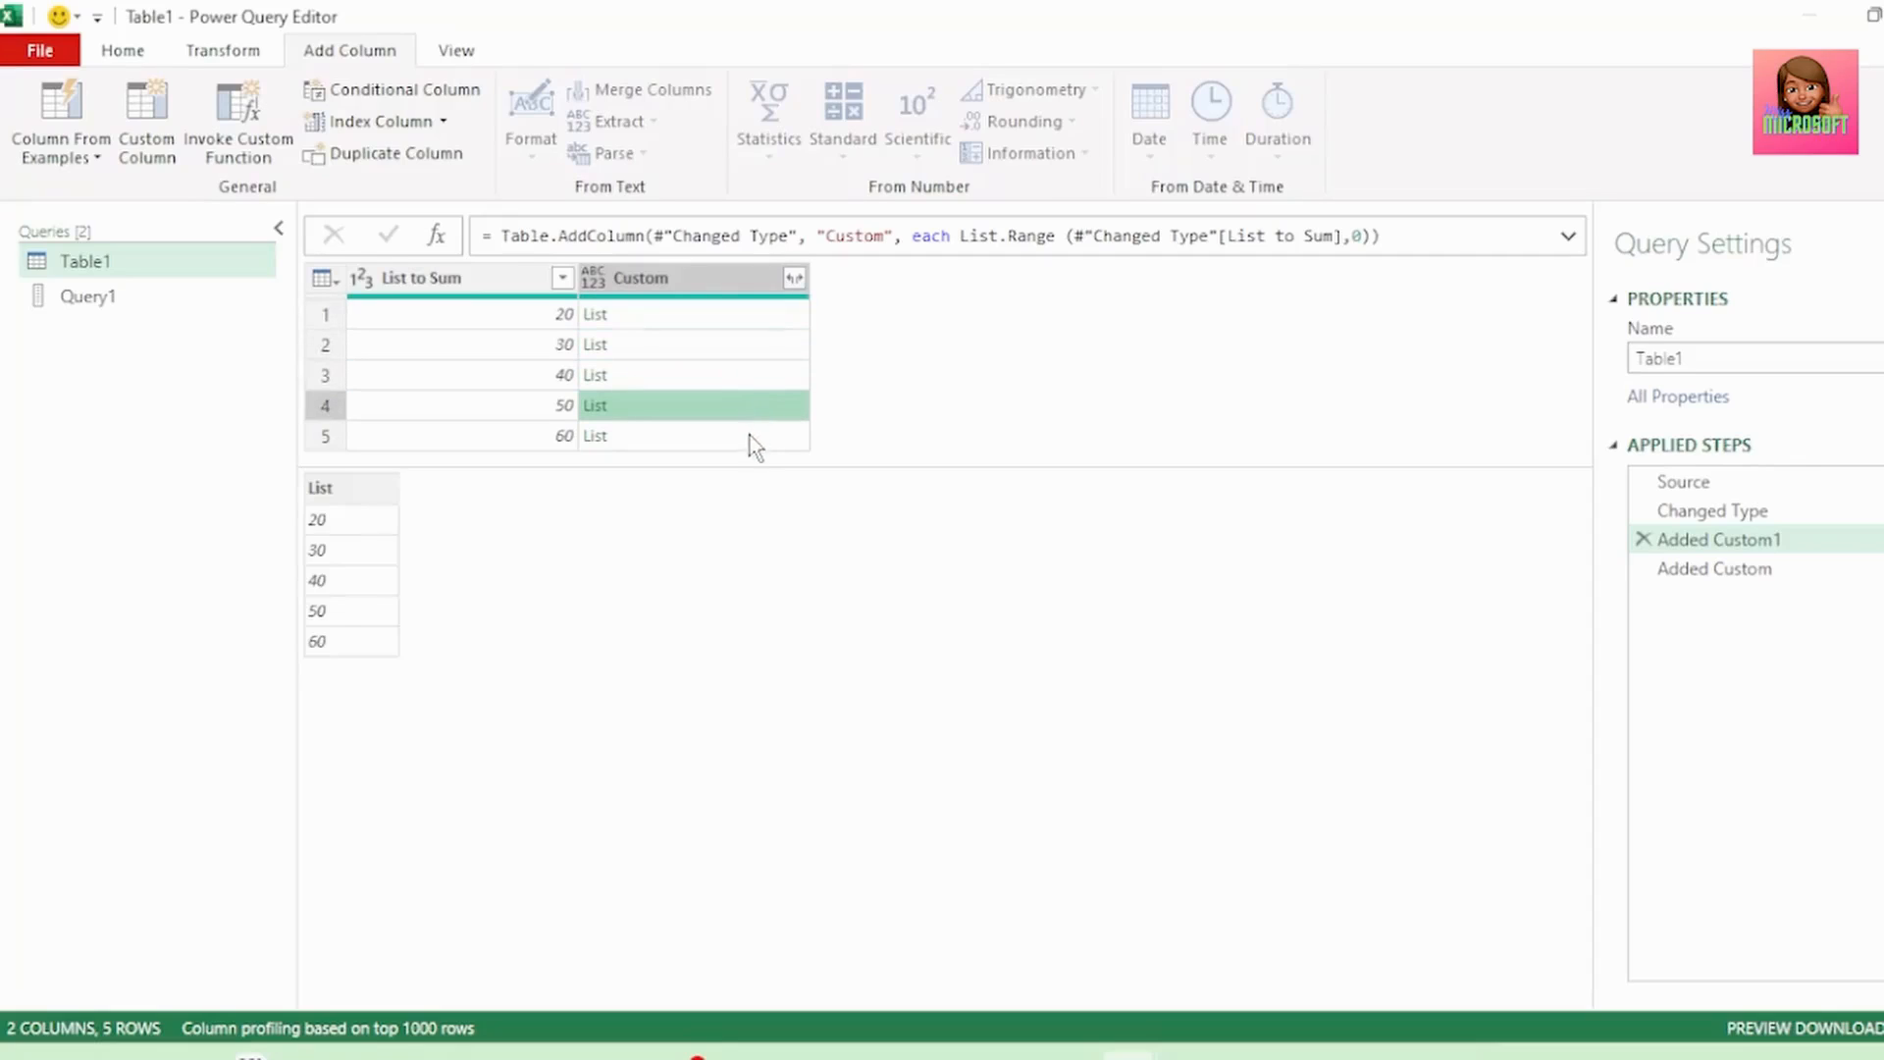
pyautogui.click(784, 435)
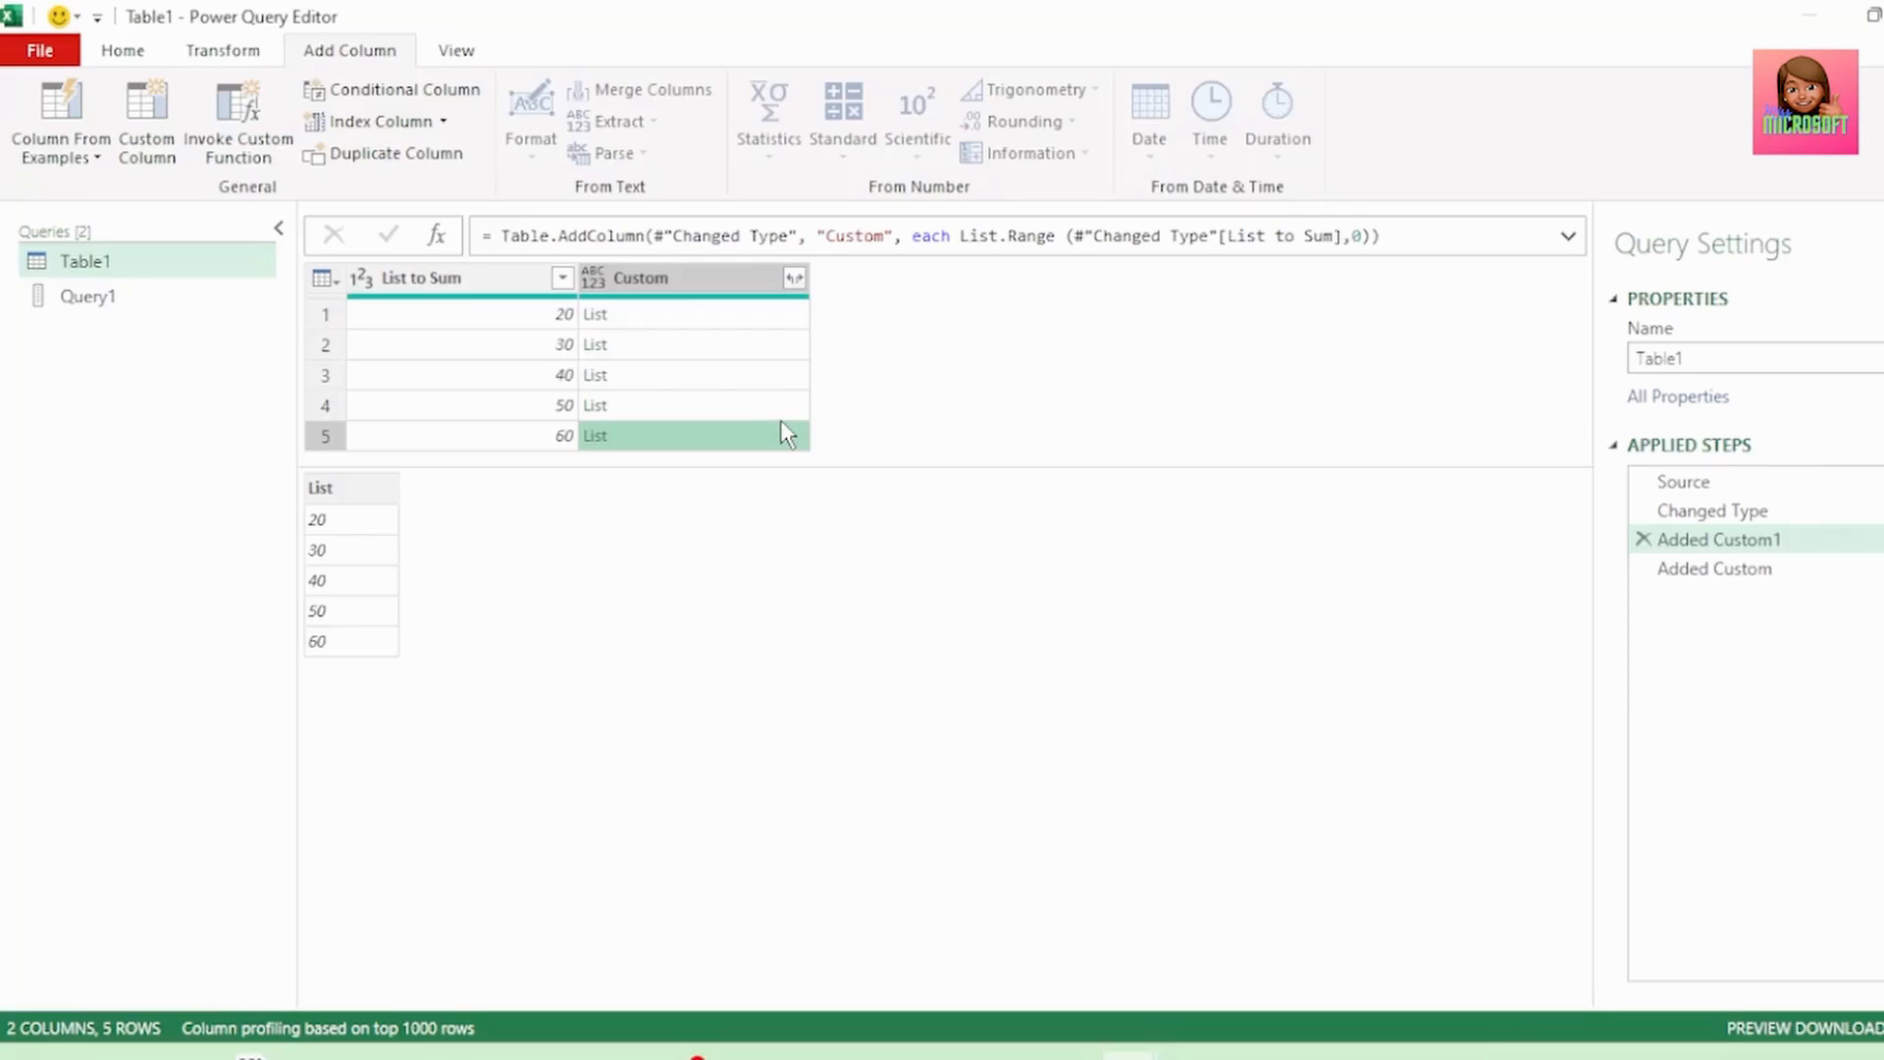
pyautogui.click(734, 316)
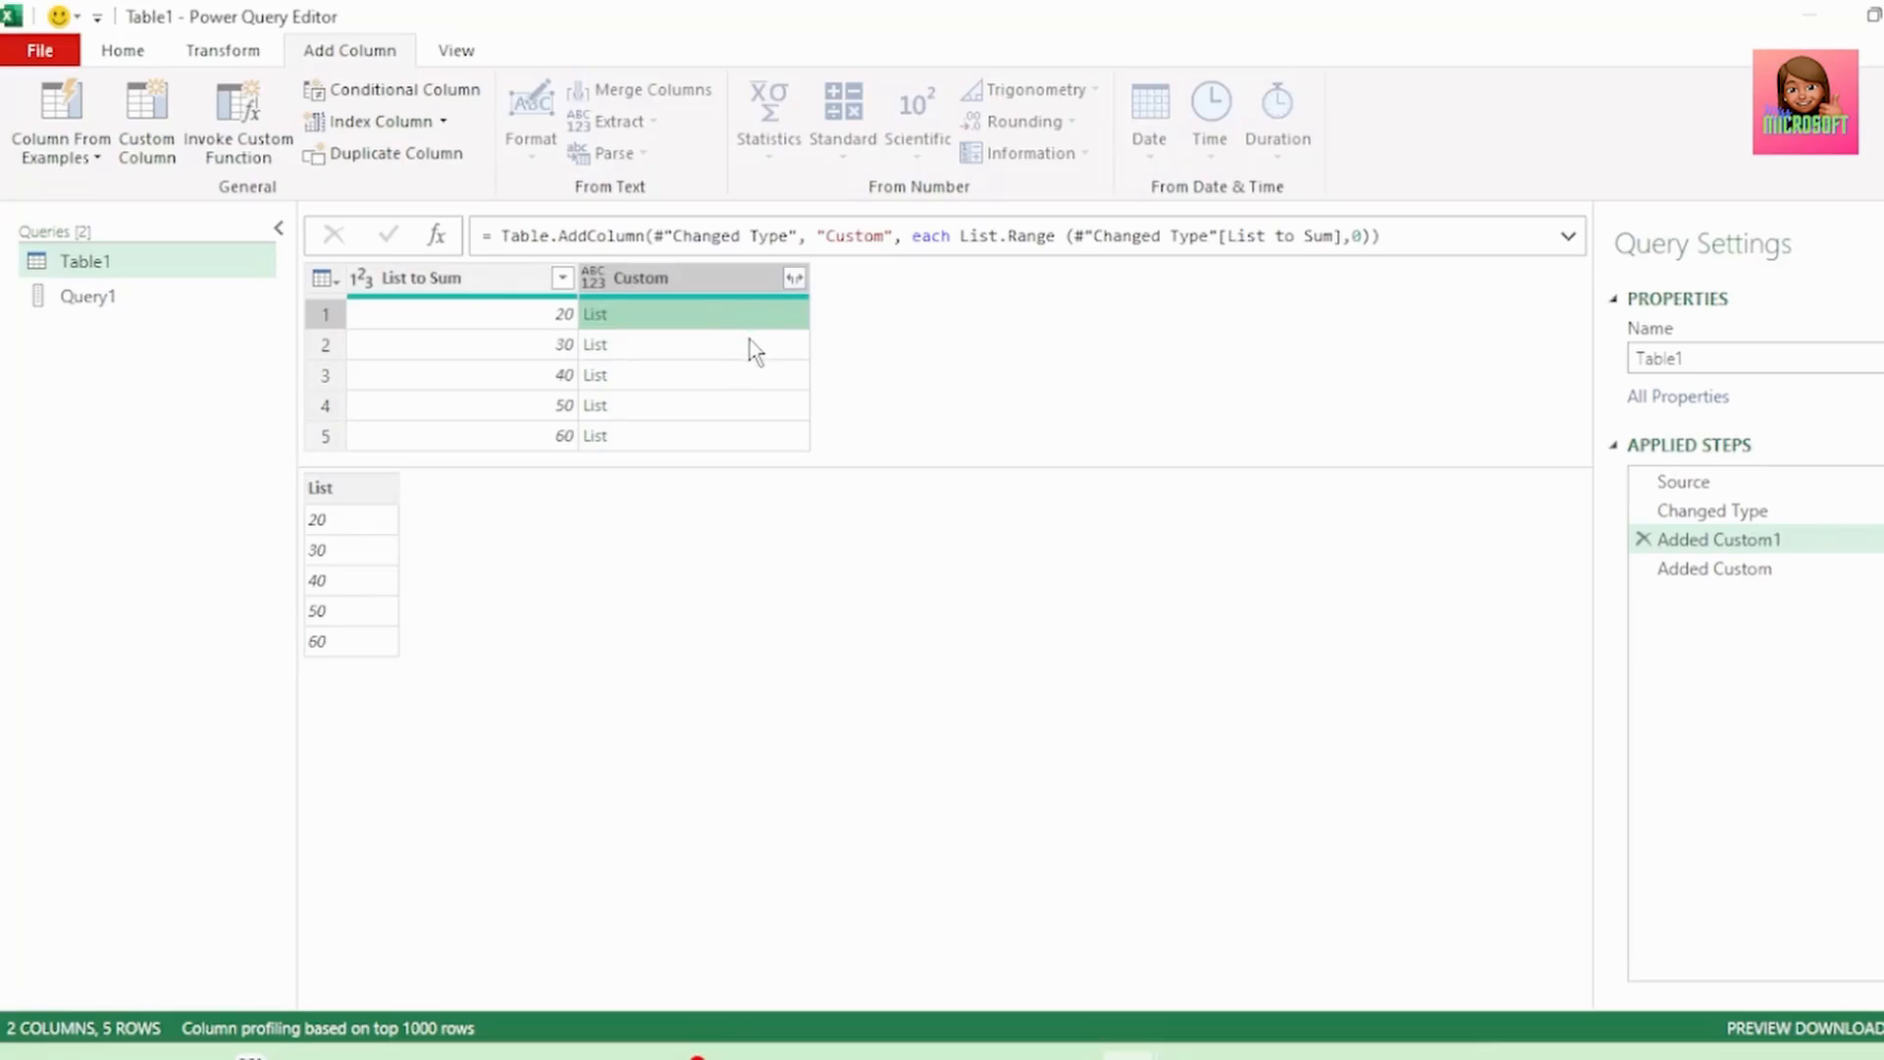
pyautogui.click(756, 359)
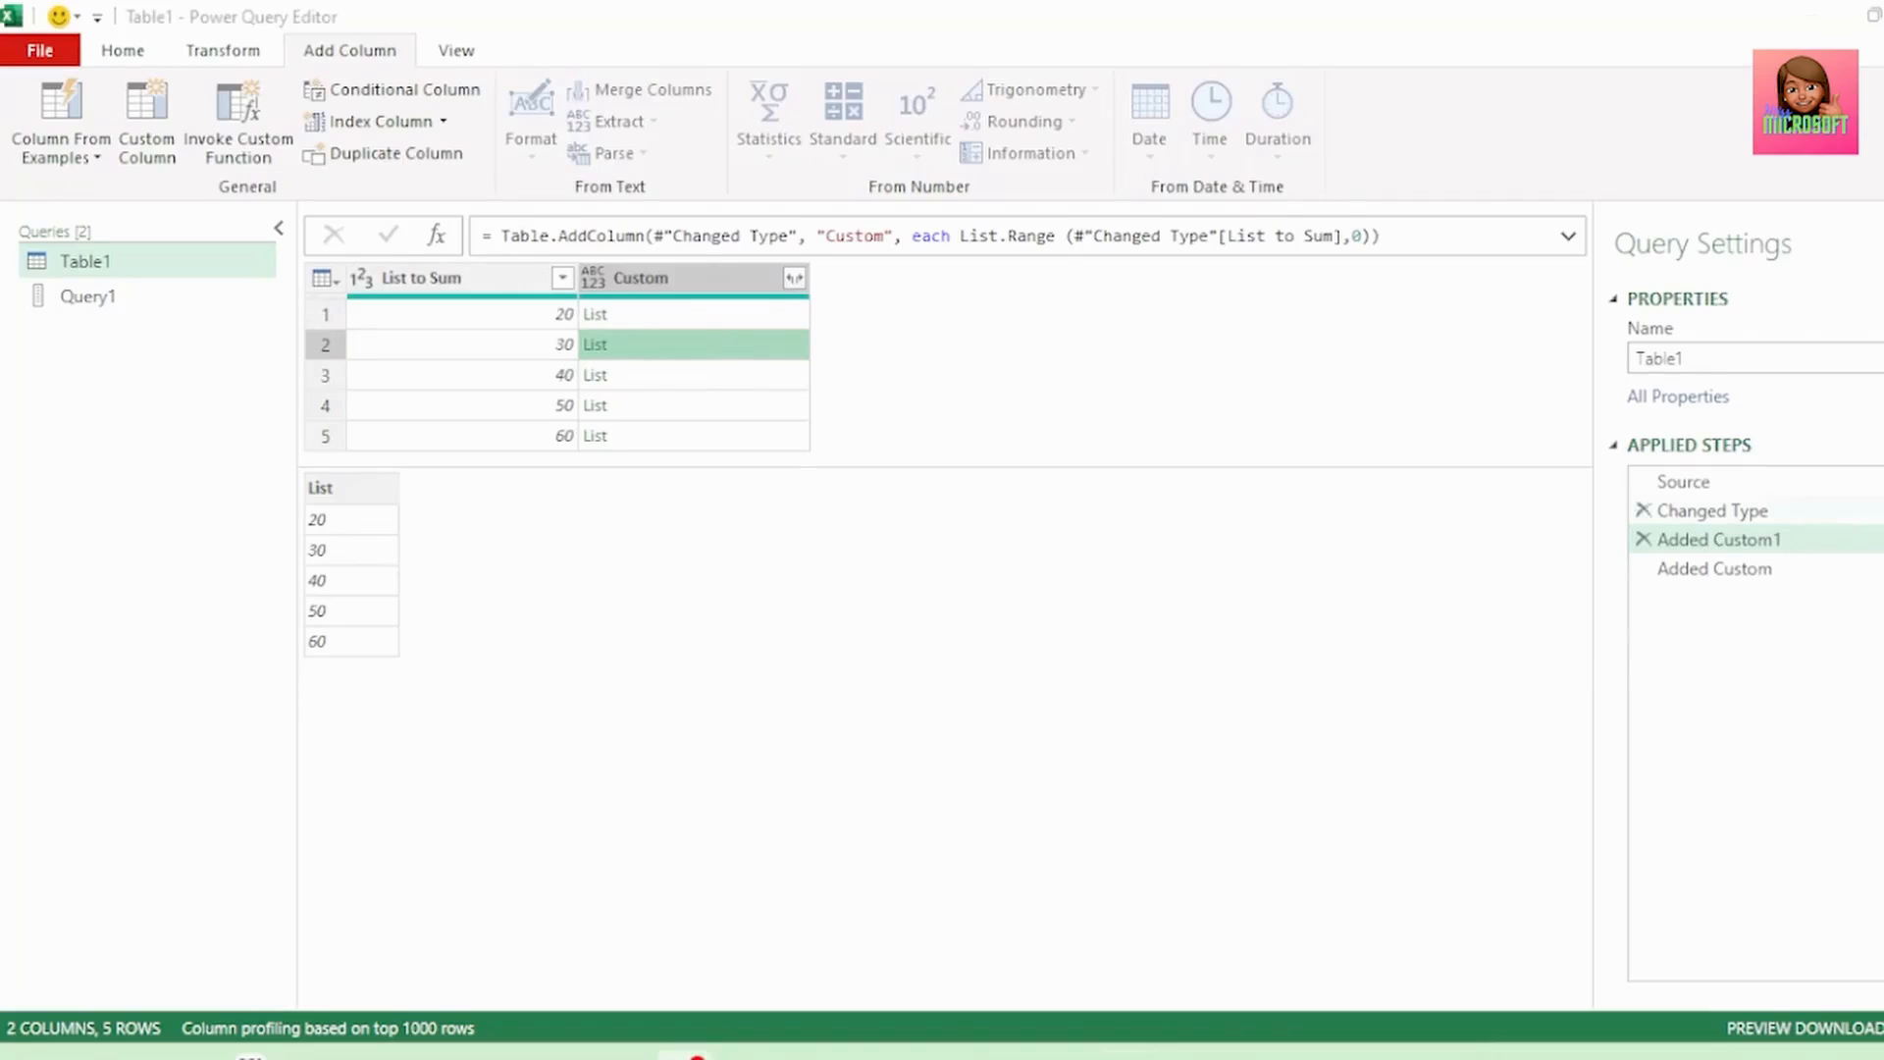
# - Add a count of 2 to the Custom column's List.Range formula and examine the list returned in each row
pyautogui.click(1882, 540)
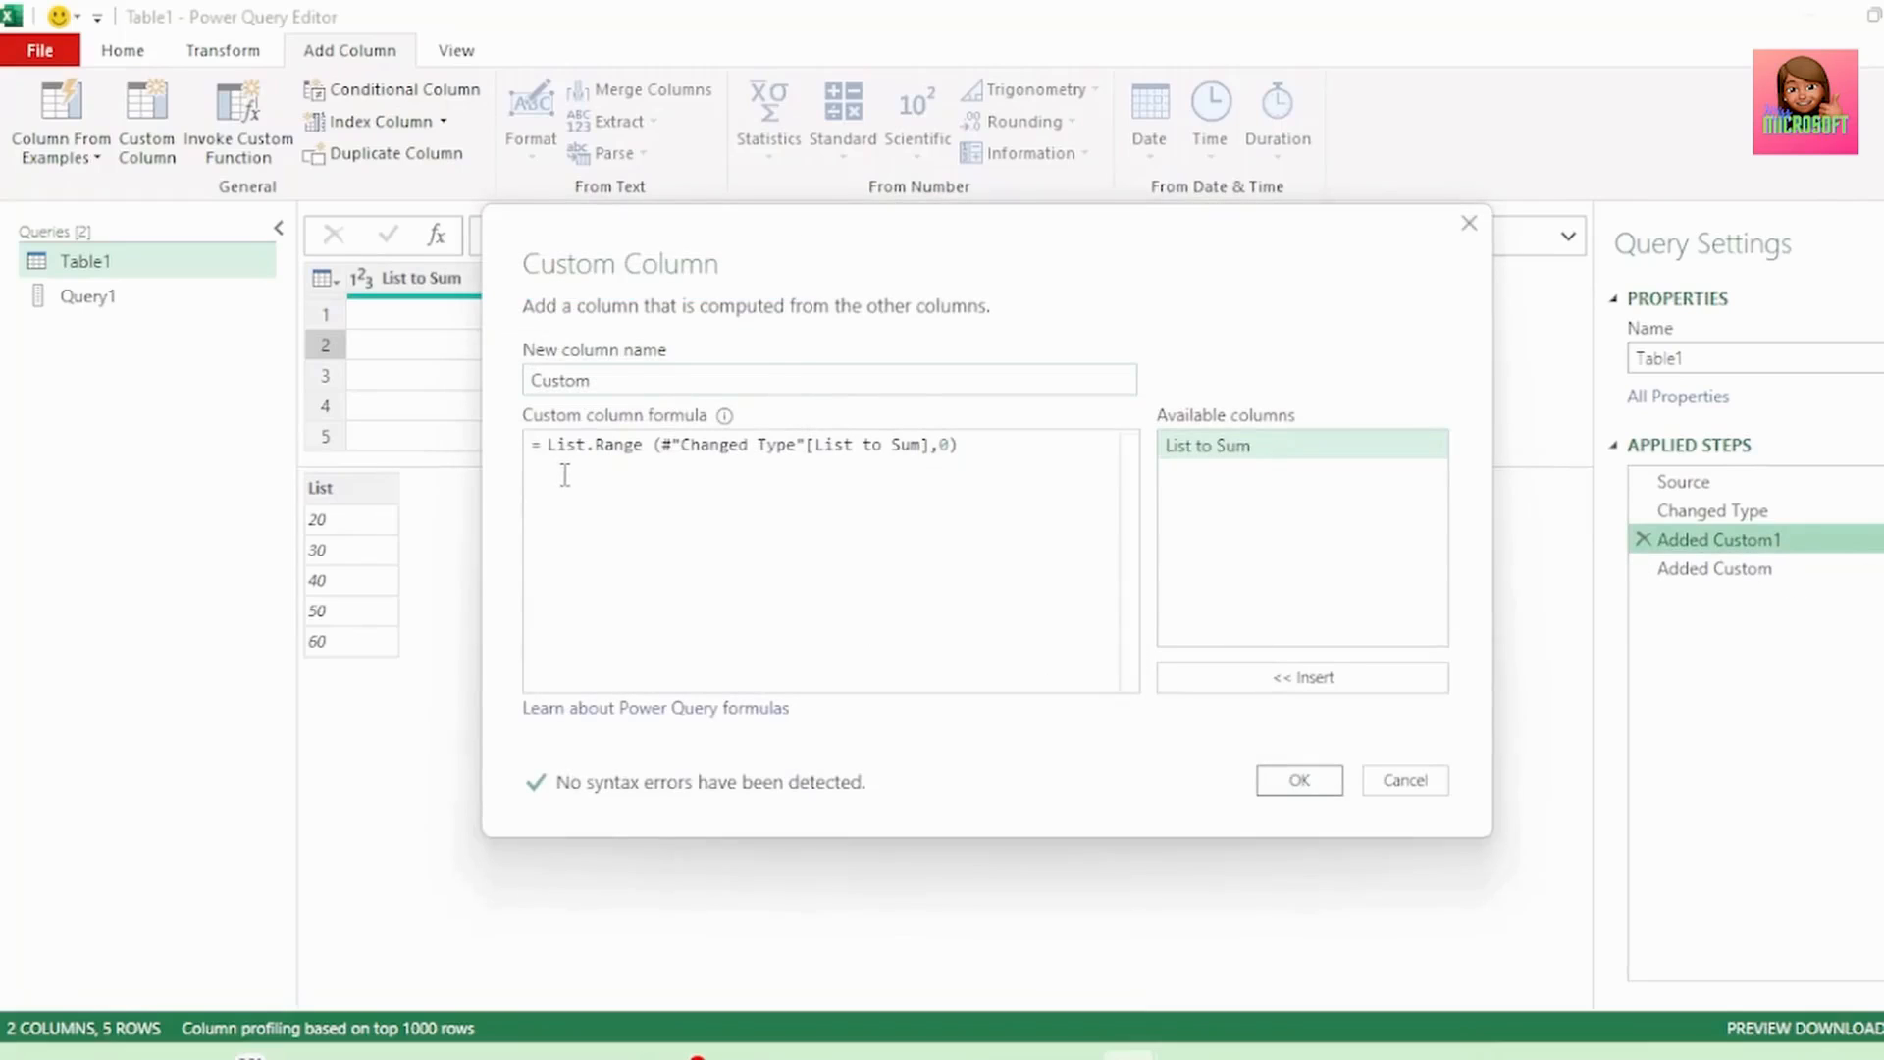
pyautogui.click(953, 518)
pyautogui.write(',2')
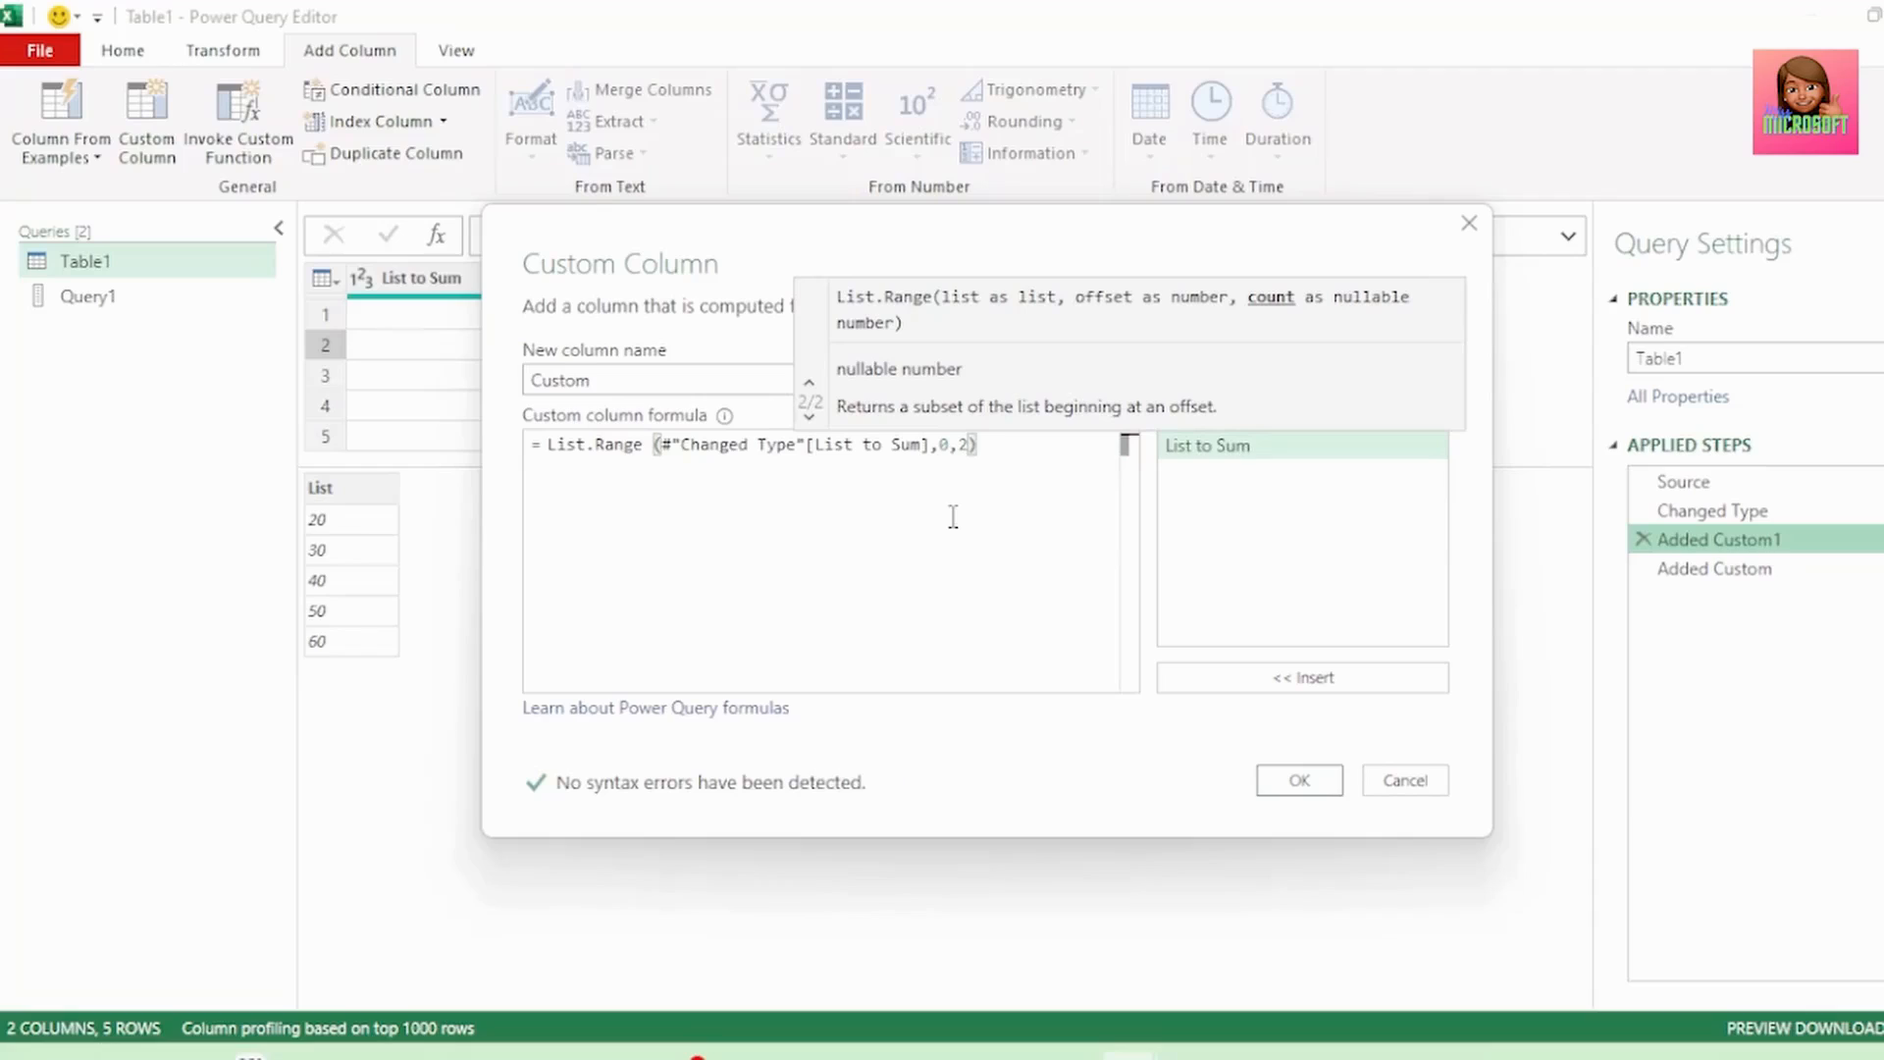
pyautogui.click(1300, 780)
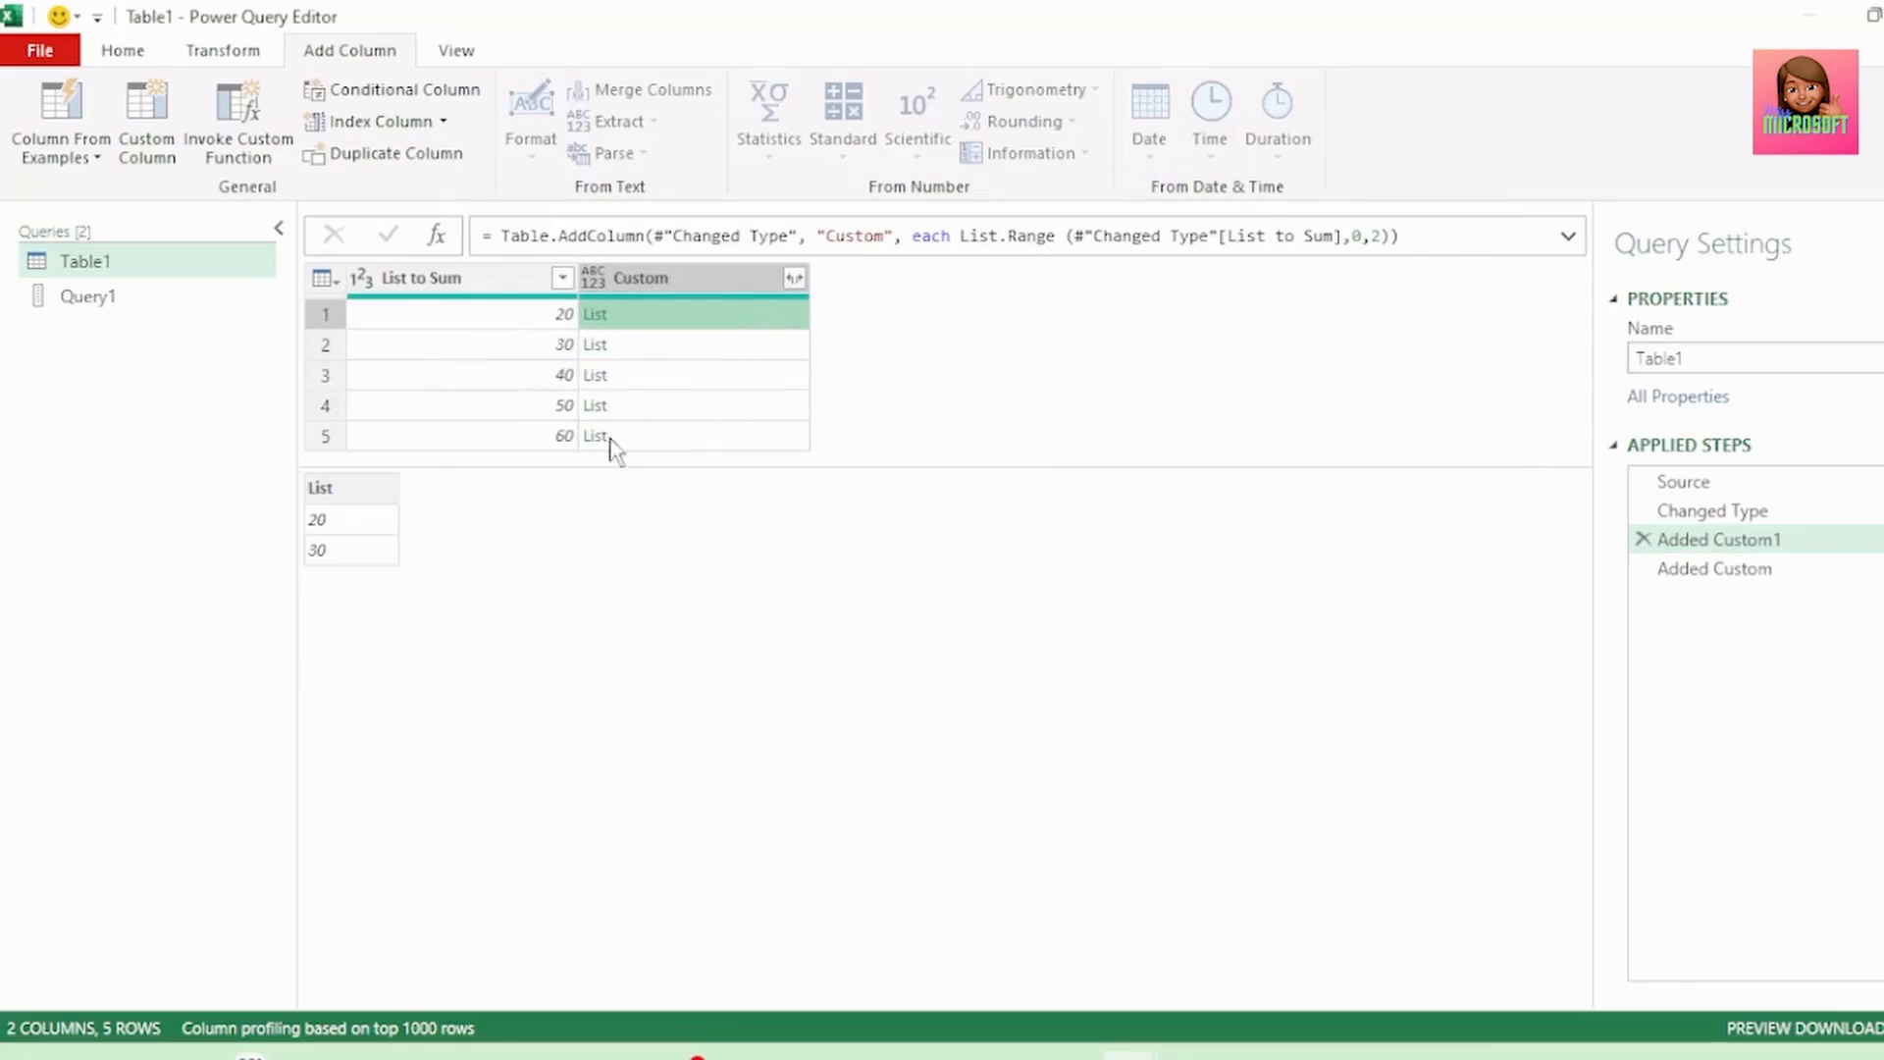
pyautogui.click(723, 348)
pyautogui.click(723, 375)
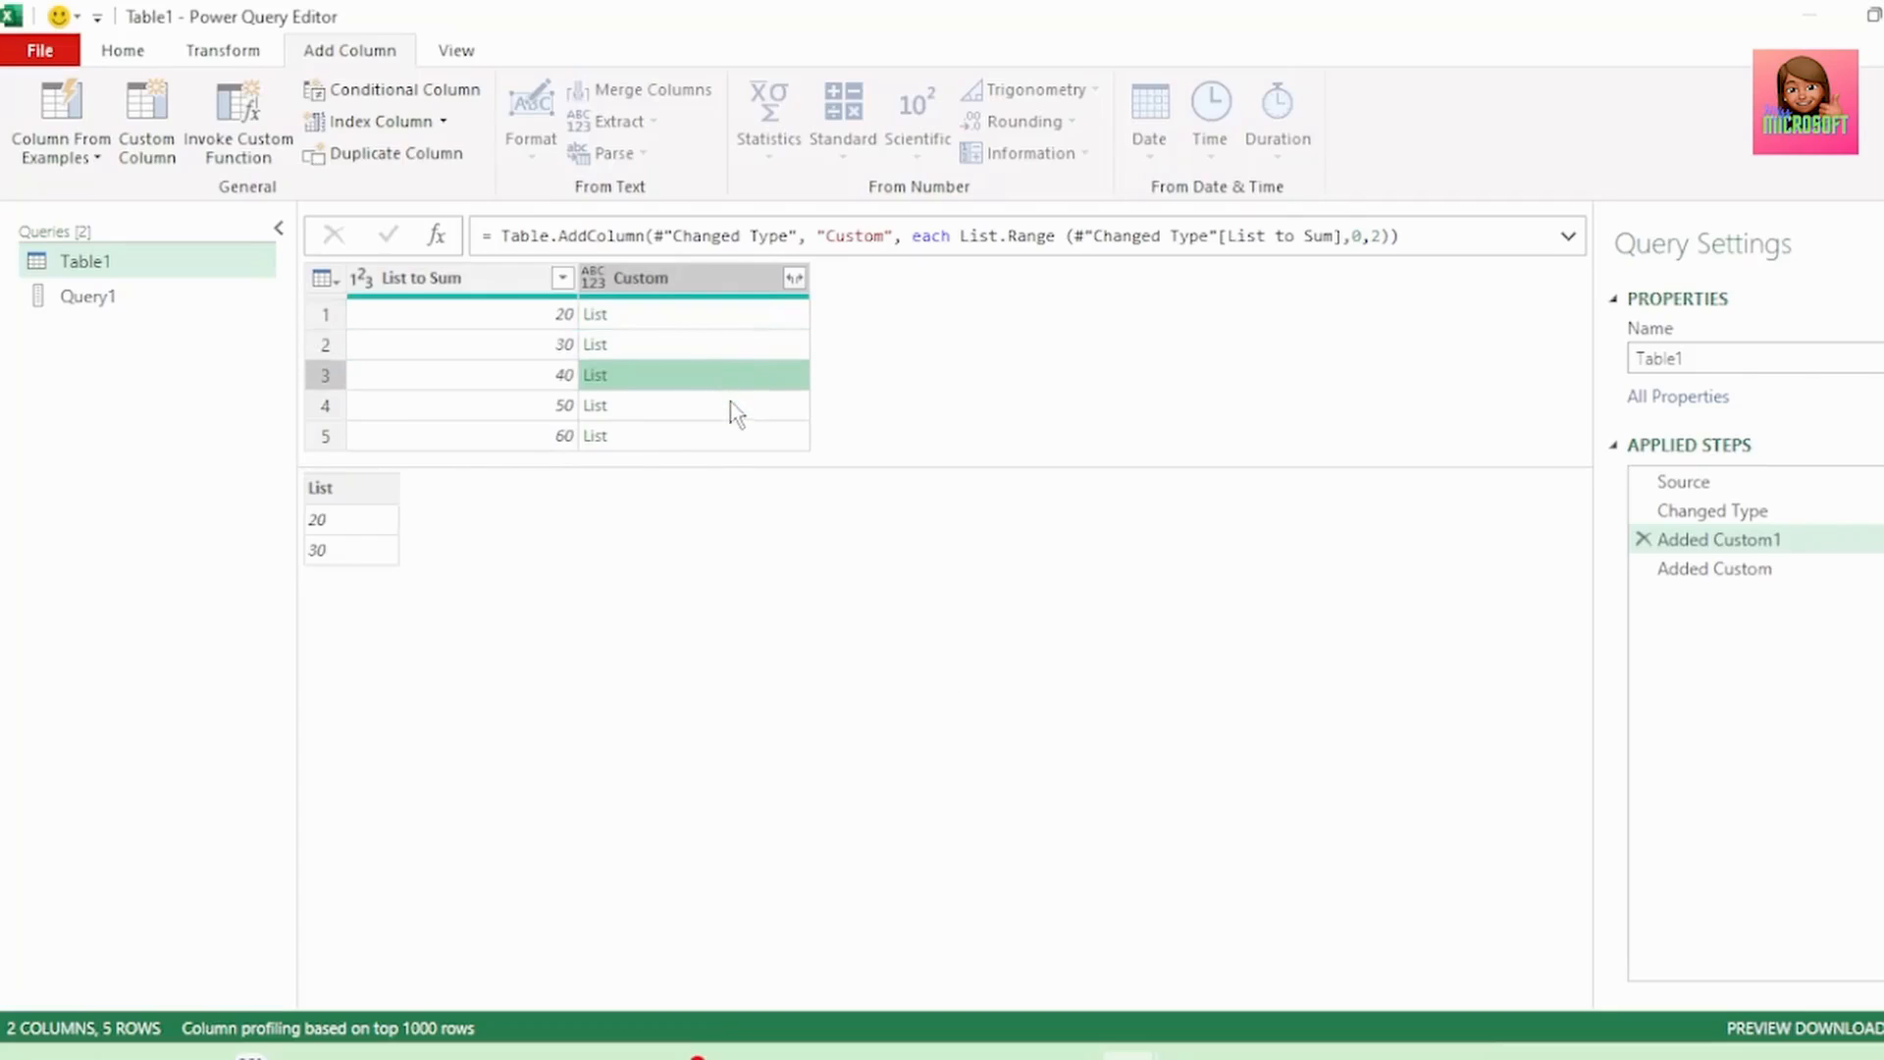
pyautogui.click(733, 406)
pyautogui.click(734, 438)
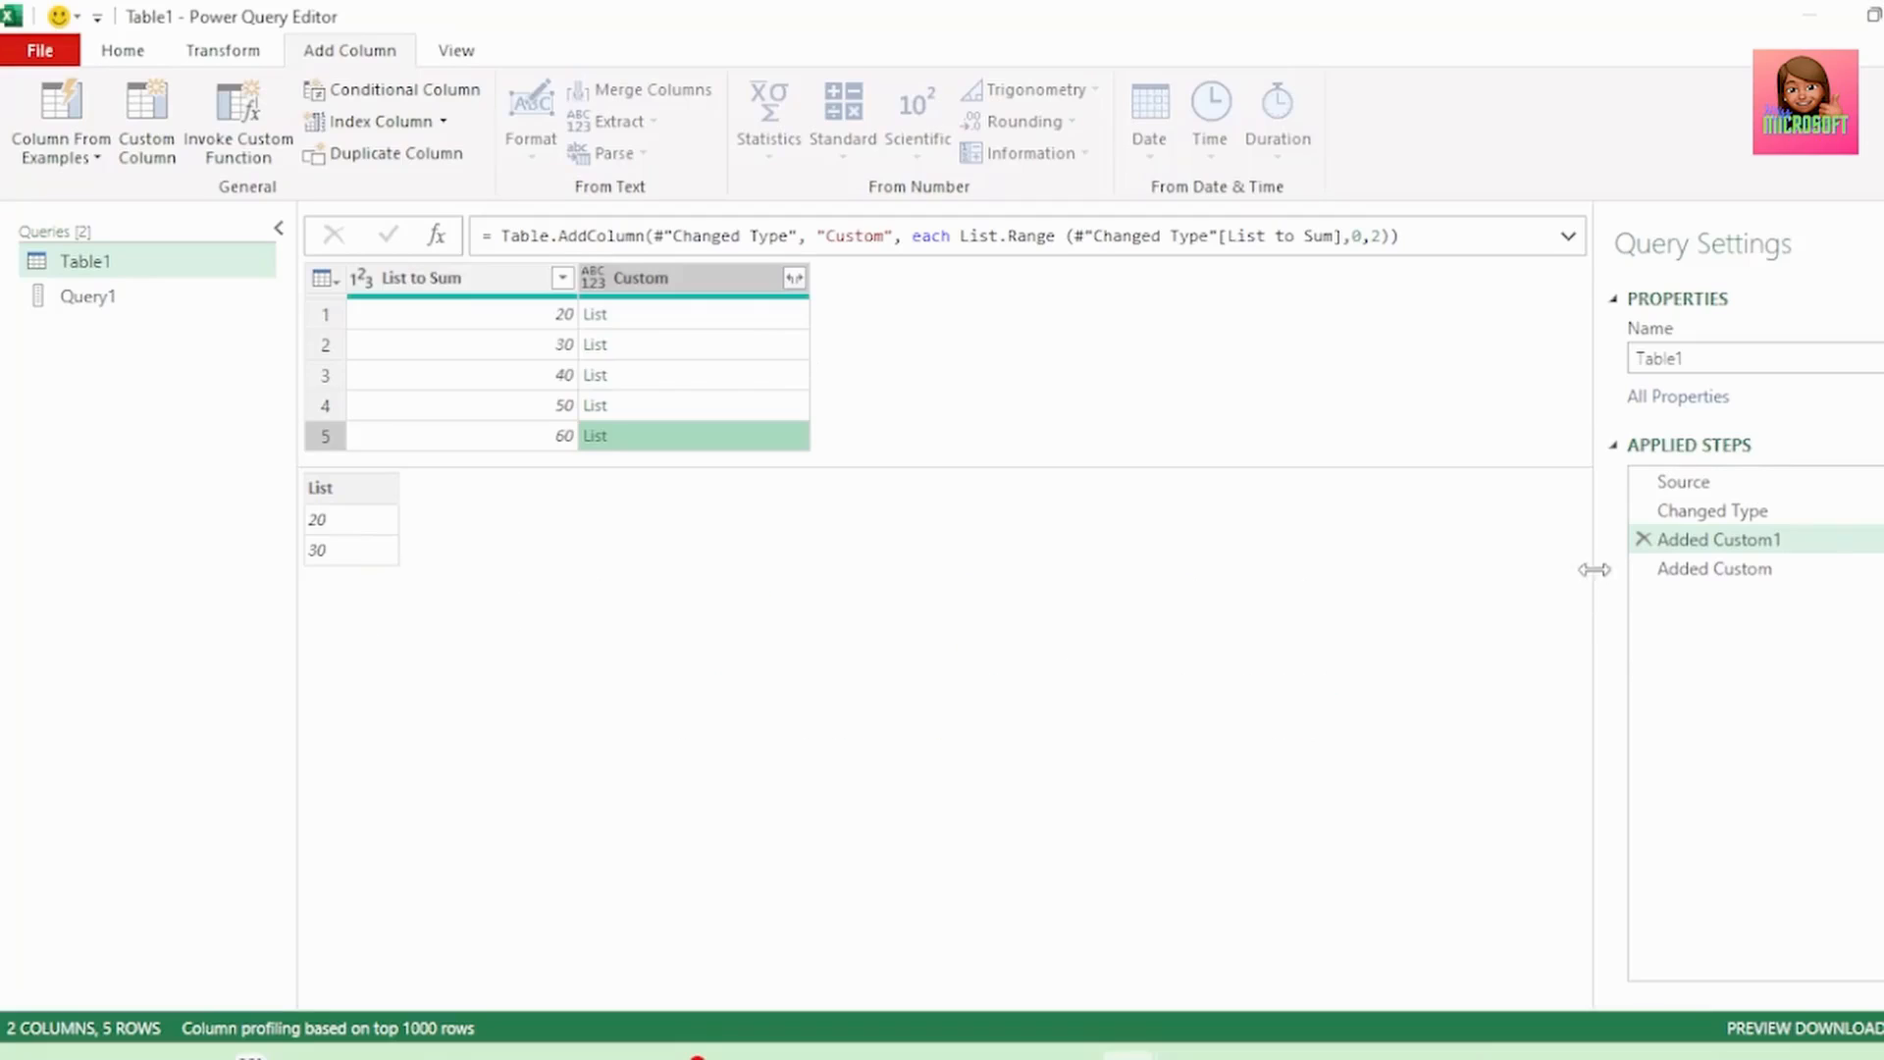
# - Delete the applied step that holds the trial List.Range column
pyautogui.click(1643, 539)
pyautogui.click(1138, 591)
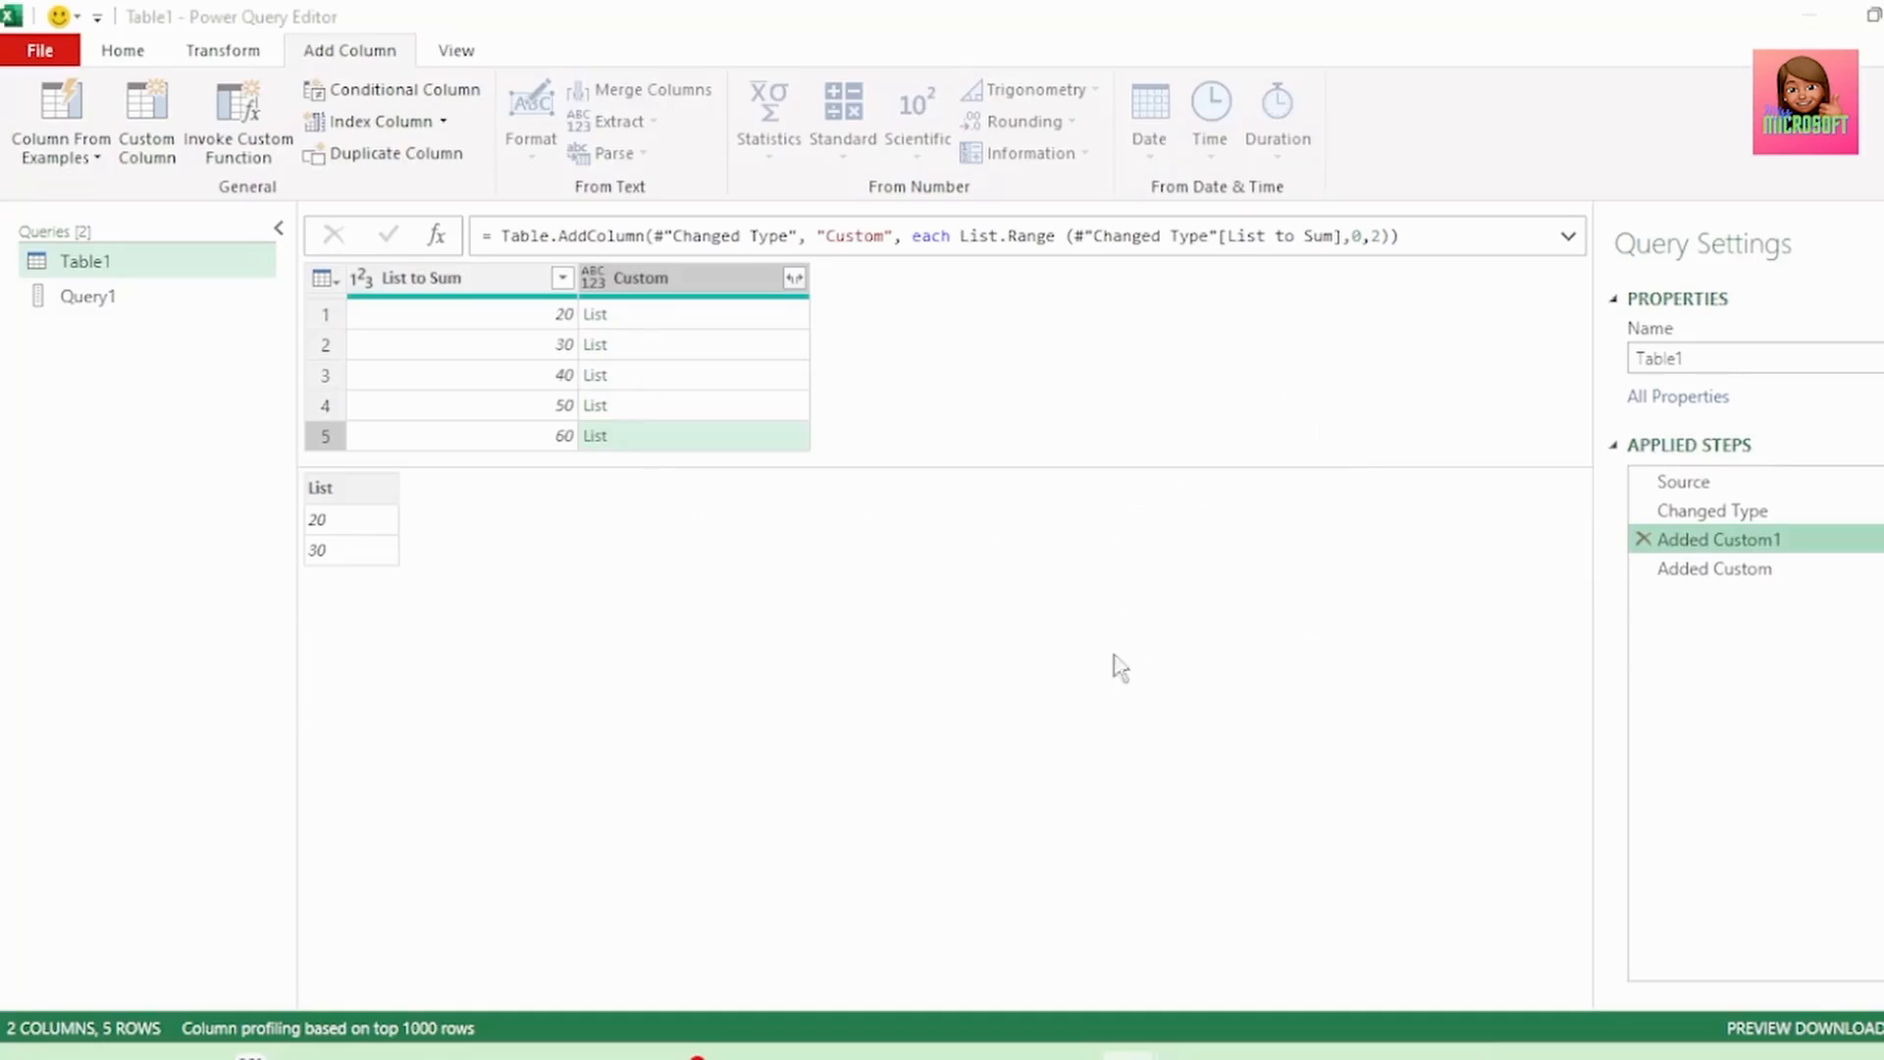
# - Insert an index column starting from 1 directly after the Changed Type step
pyautogui.click(1732, 511)
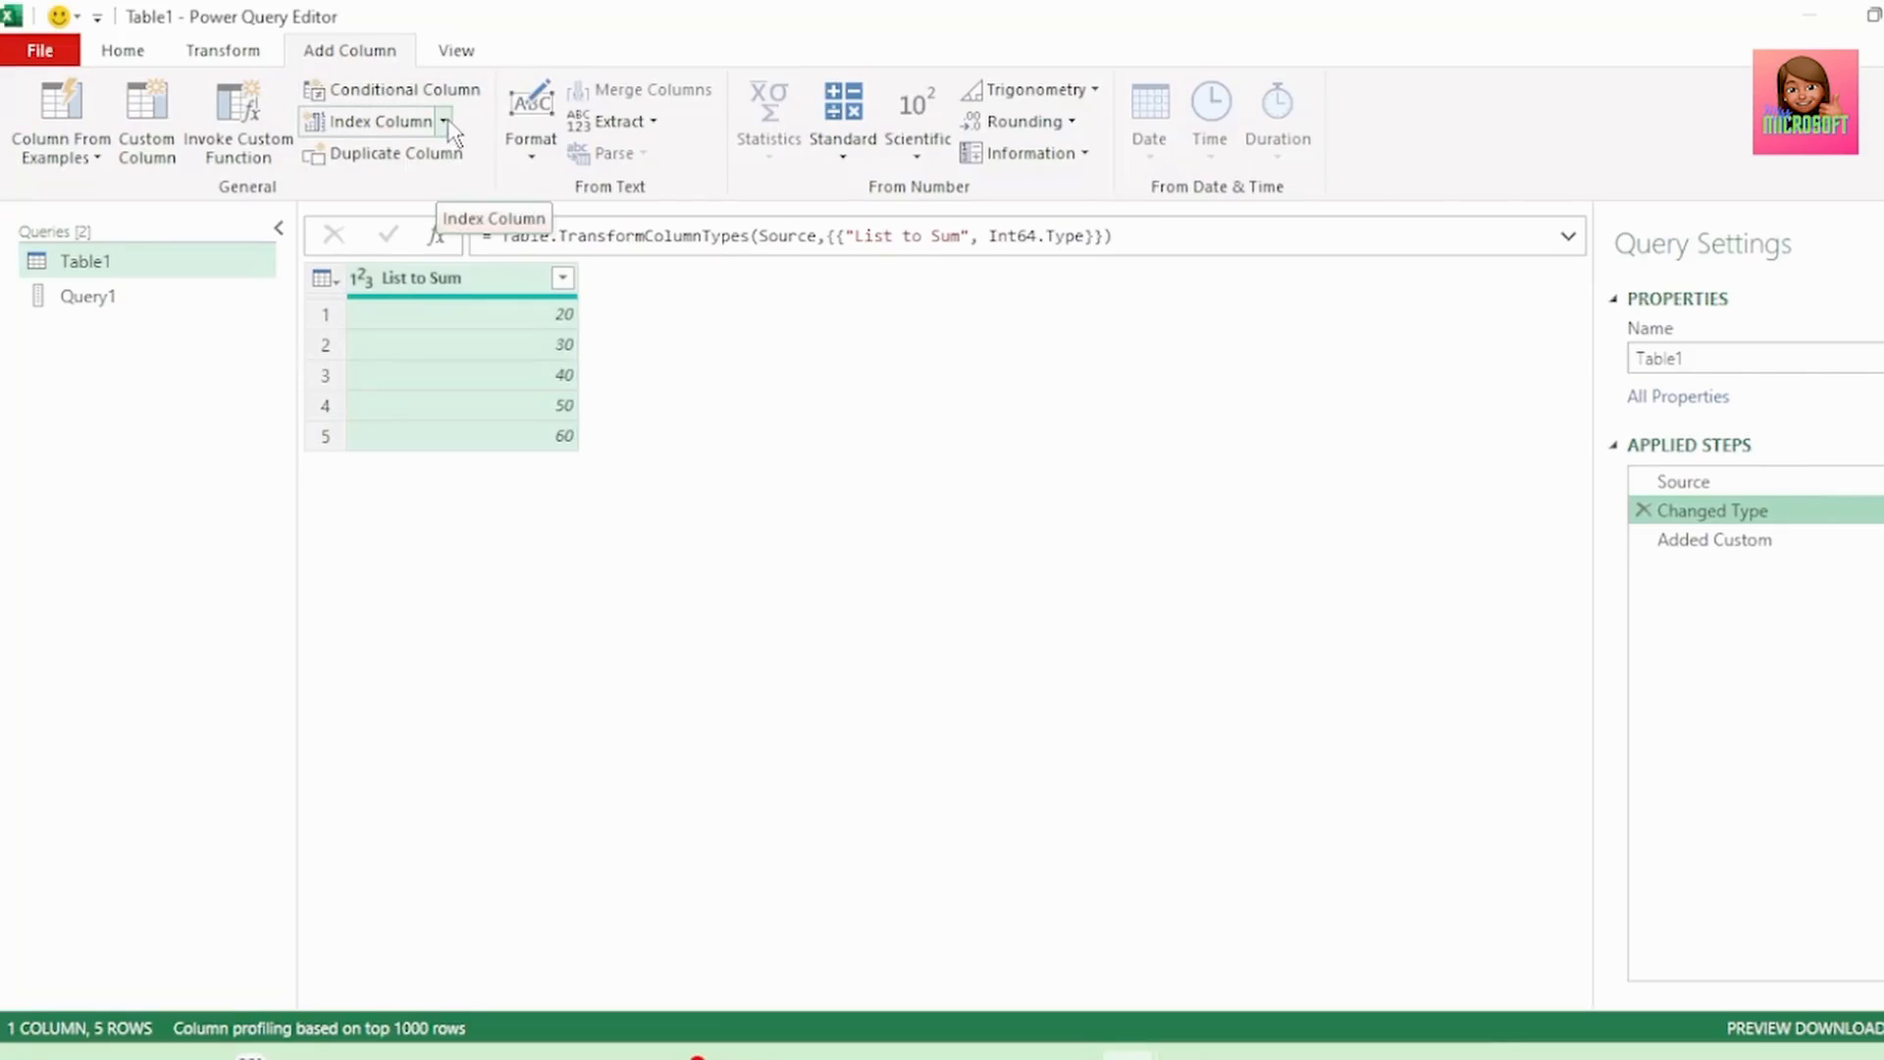
pyautogui.click(445, 122)
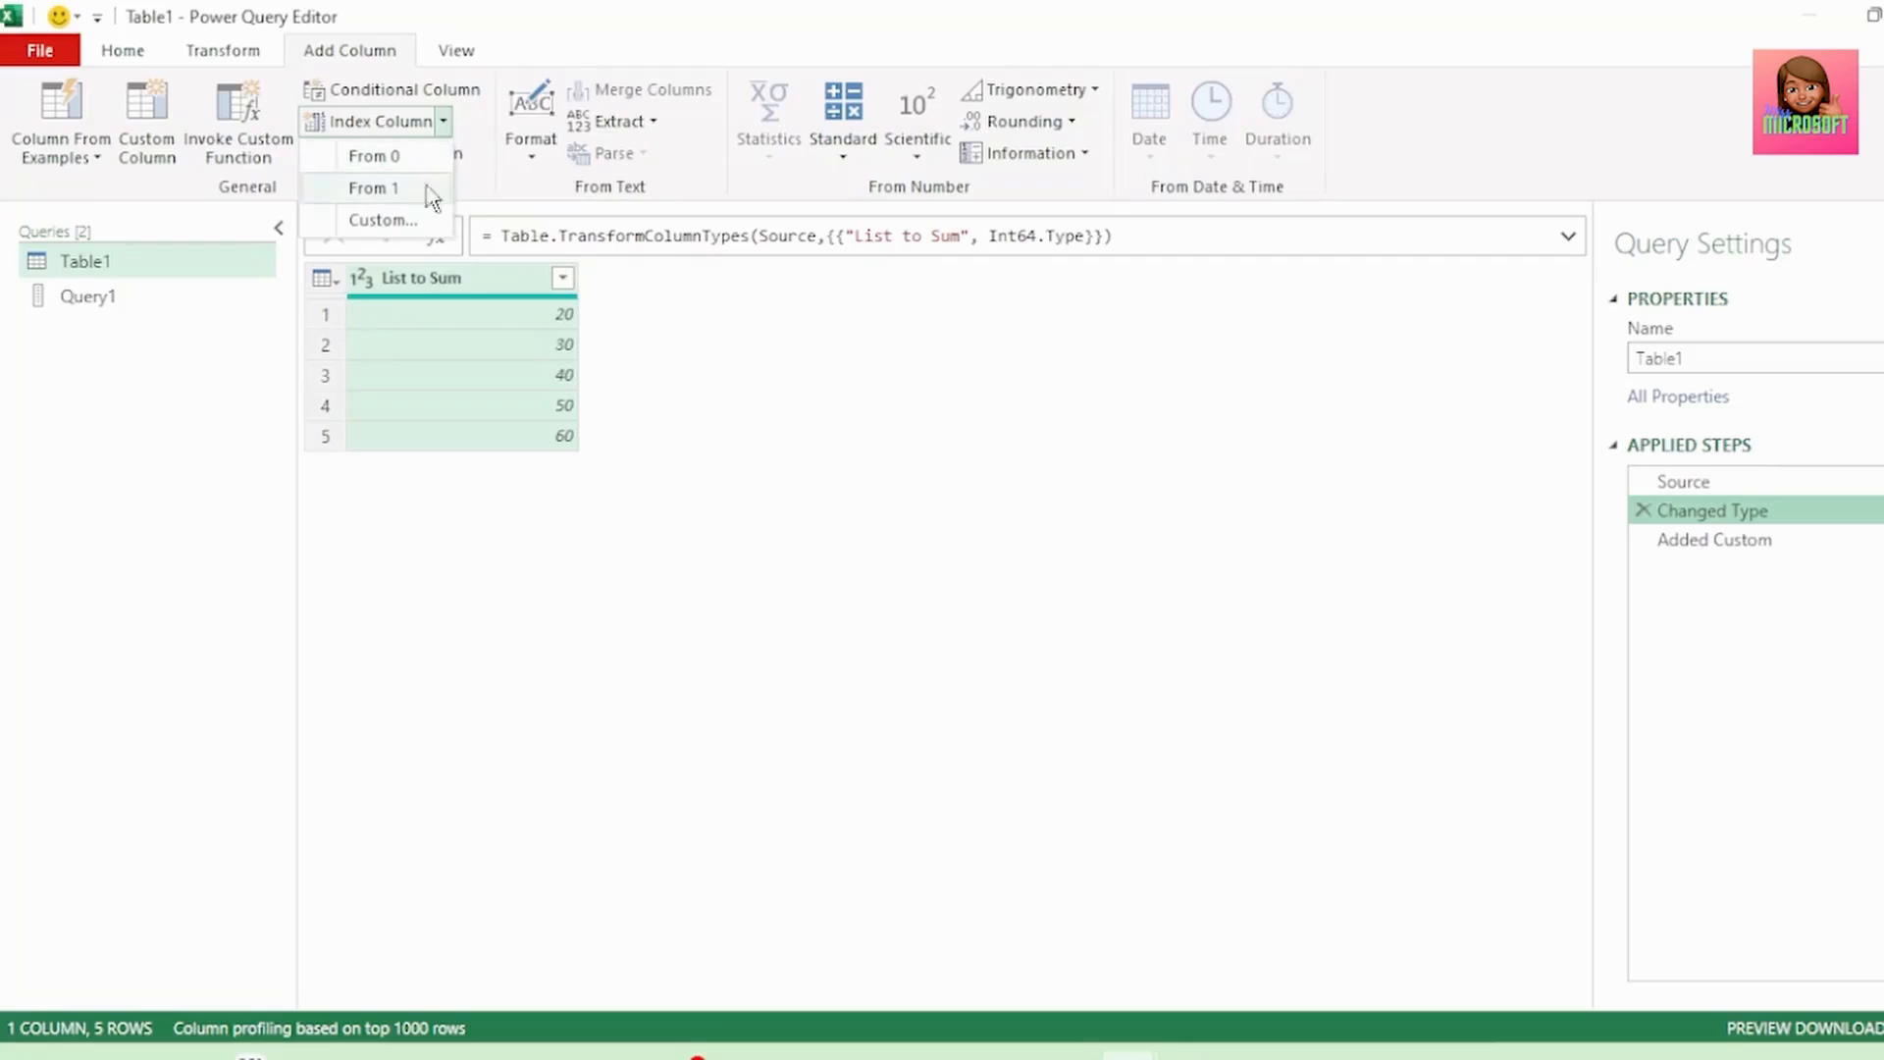
pyautogui.click(406, 191)
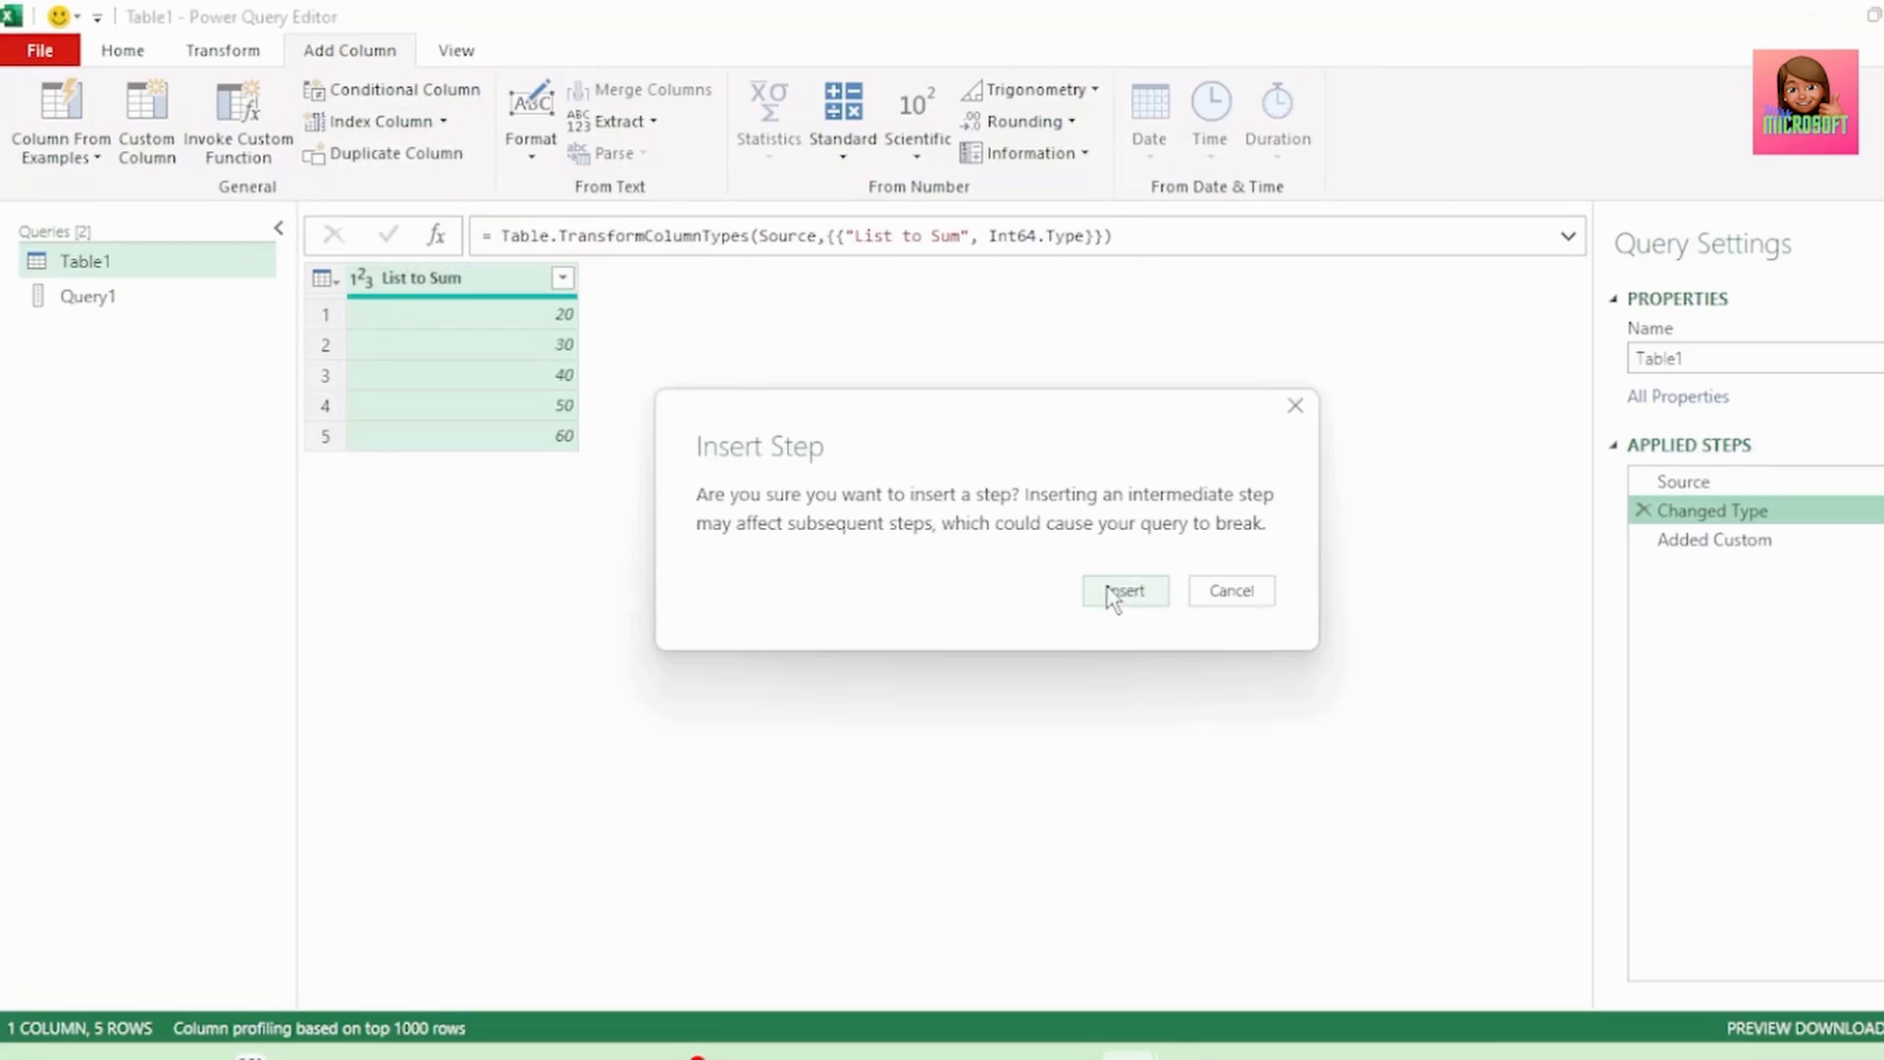
pyautogui.click(1119, 593)
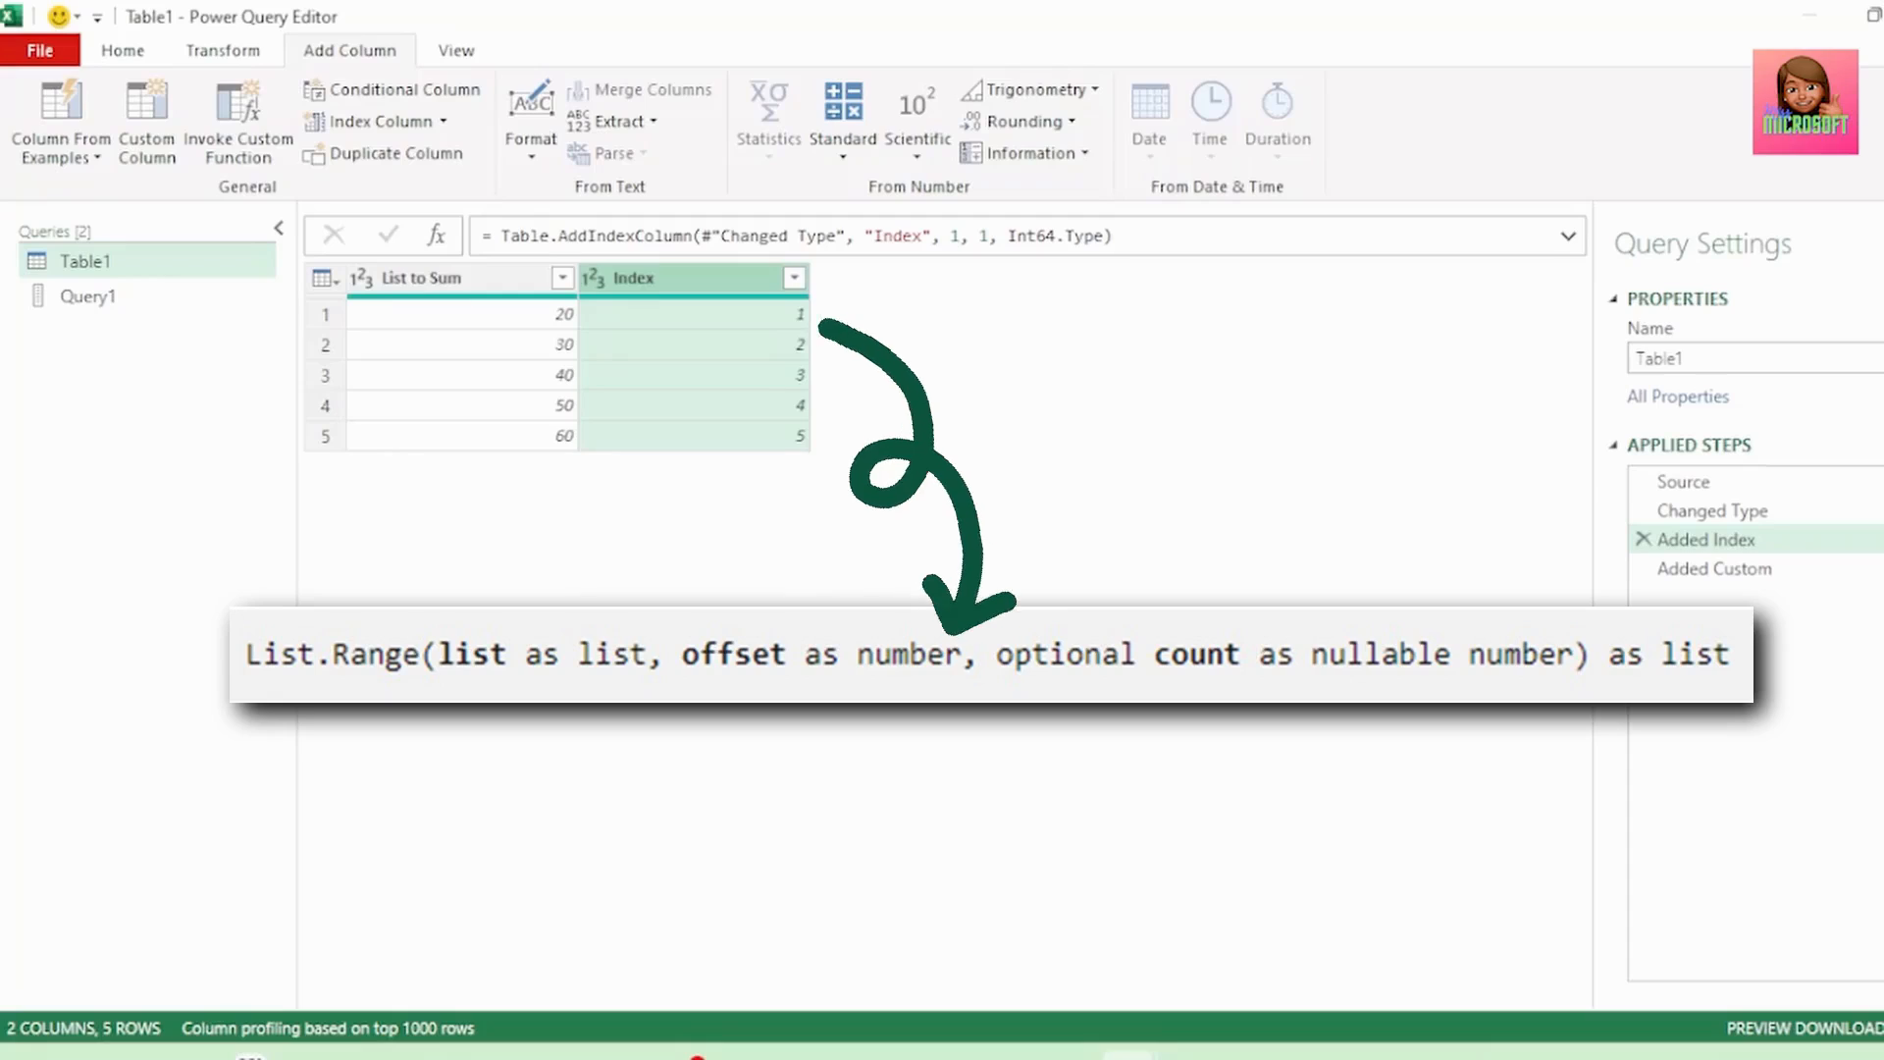
# - Add [Index] as the count argument of List.Range in the Cumulative Total custom column formula
pyautogui.click(1798, 577)
pyautogui.click(1881, 568)
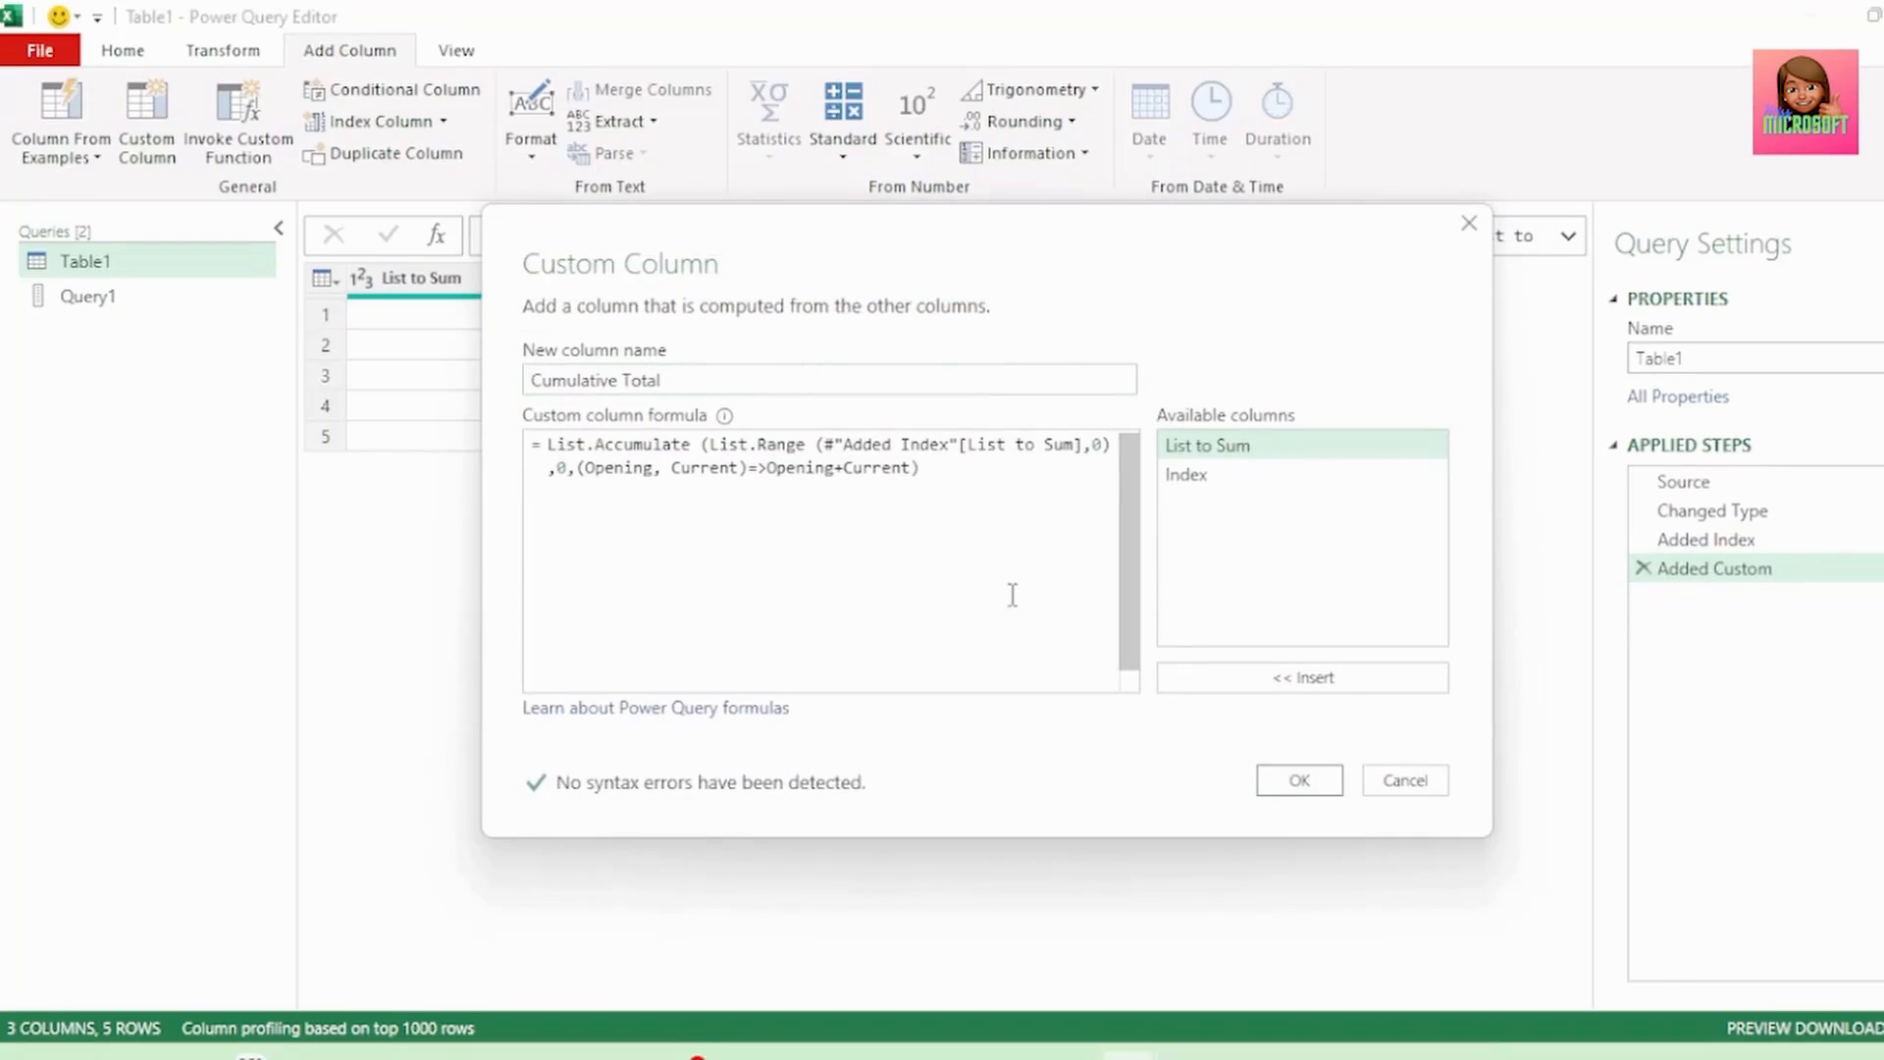
pyautogui.moveTo(838, 444); pyautogui.dragTo(965, 445)
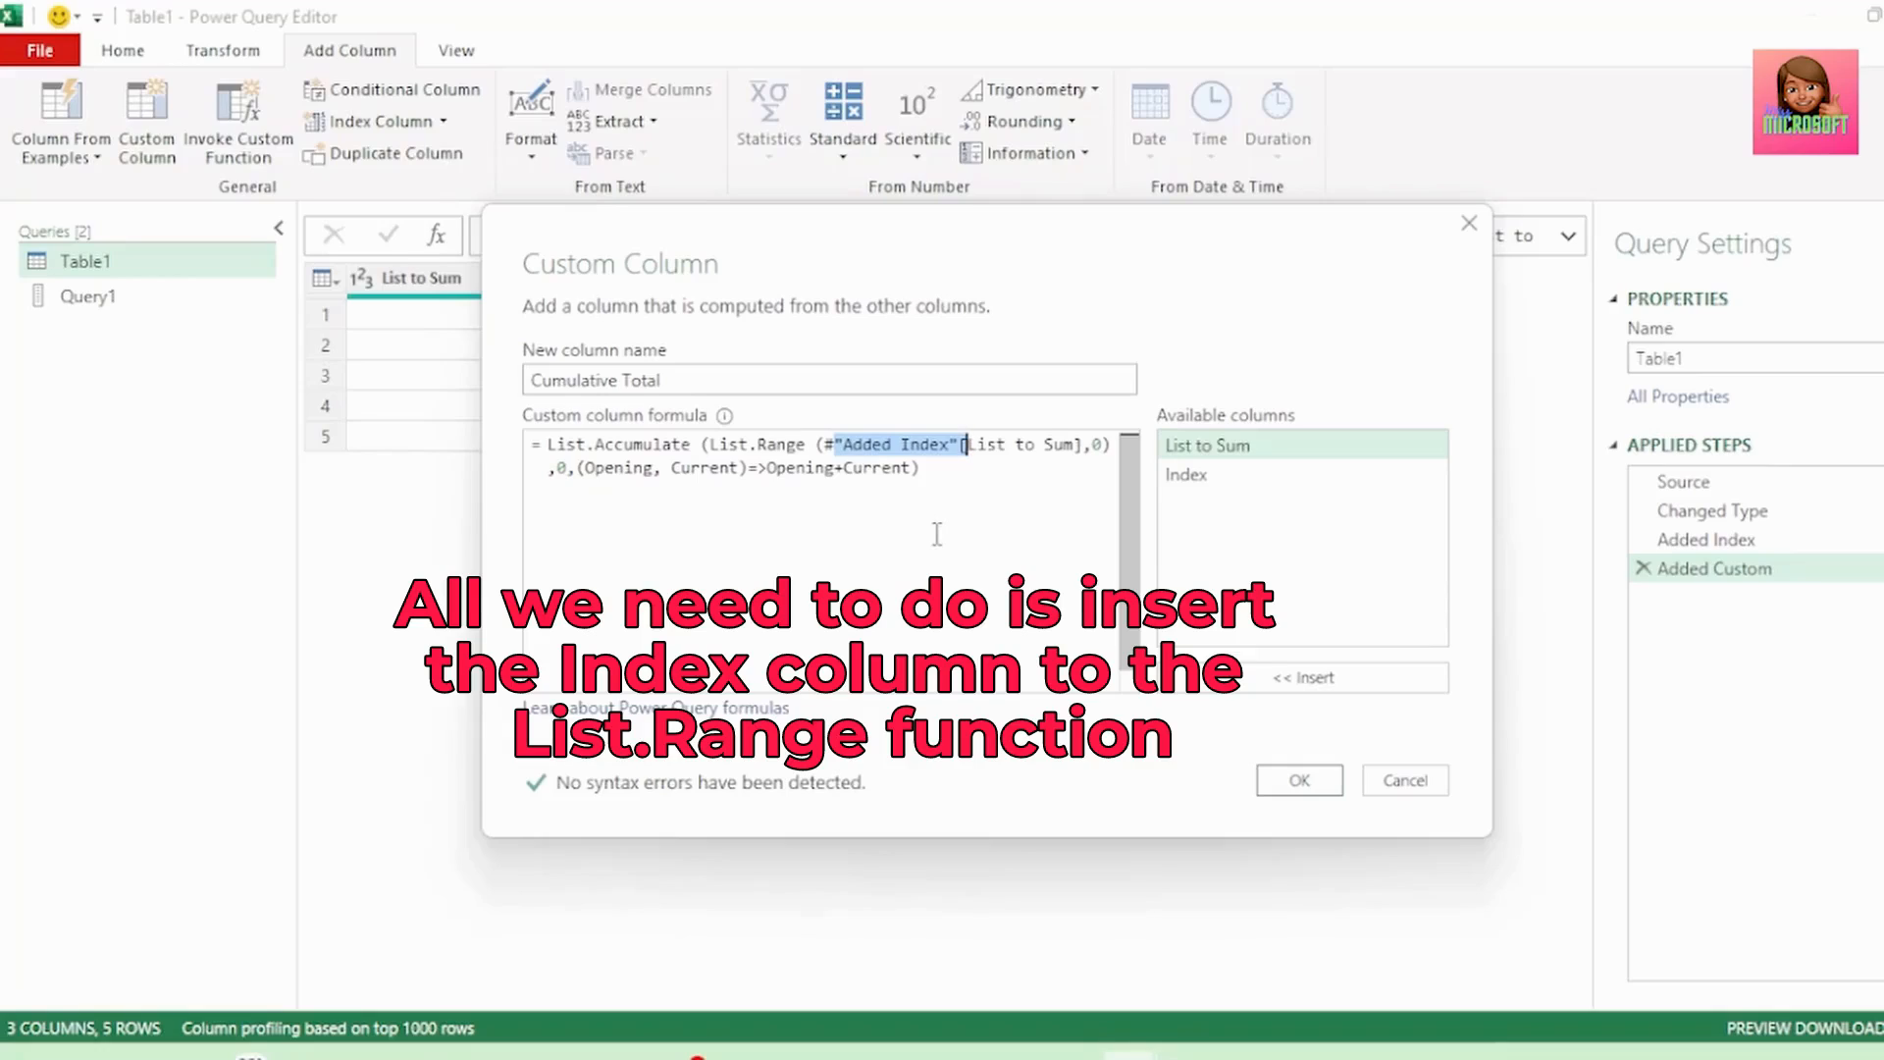
pyautogui.click(1098, 444)
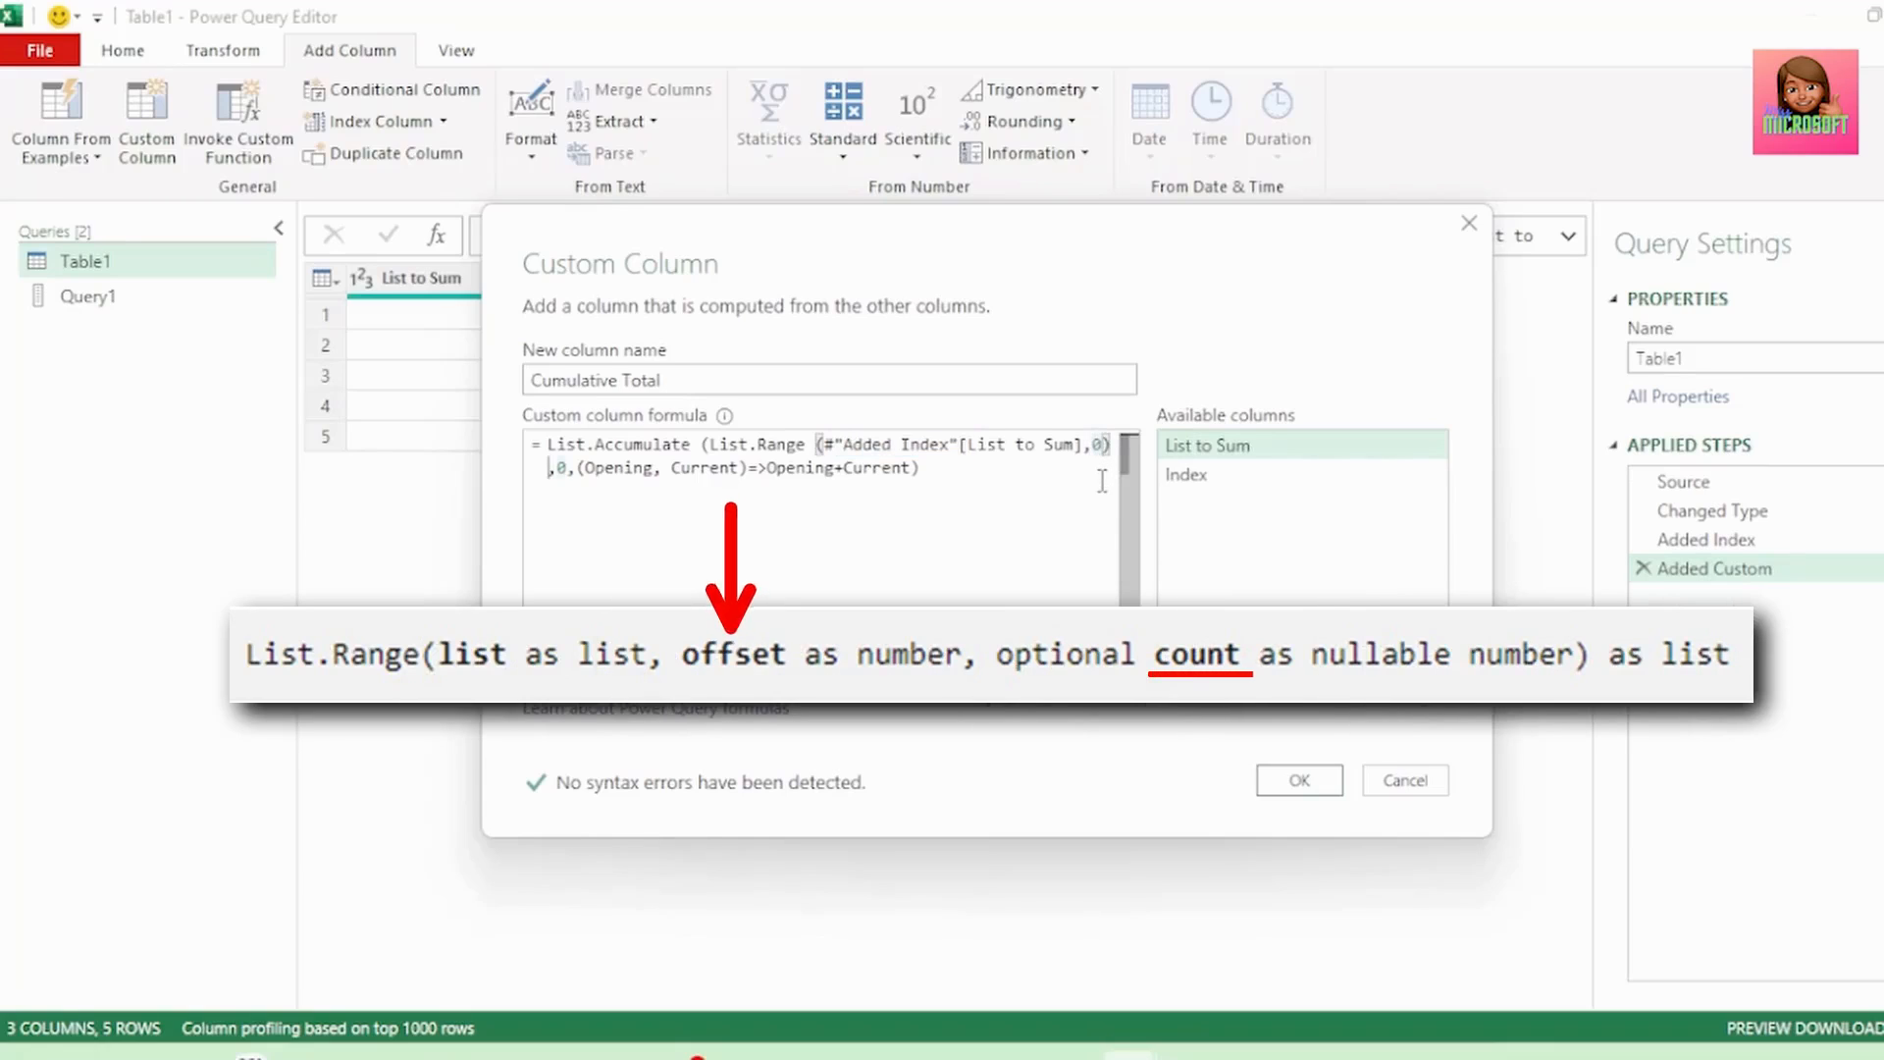
pyautogui.write(',')
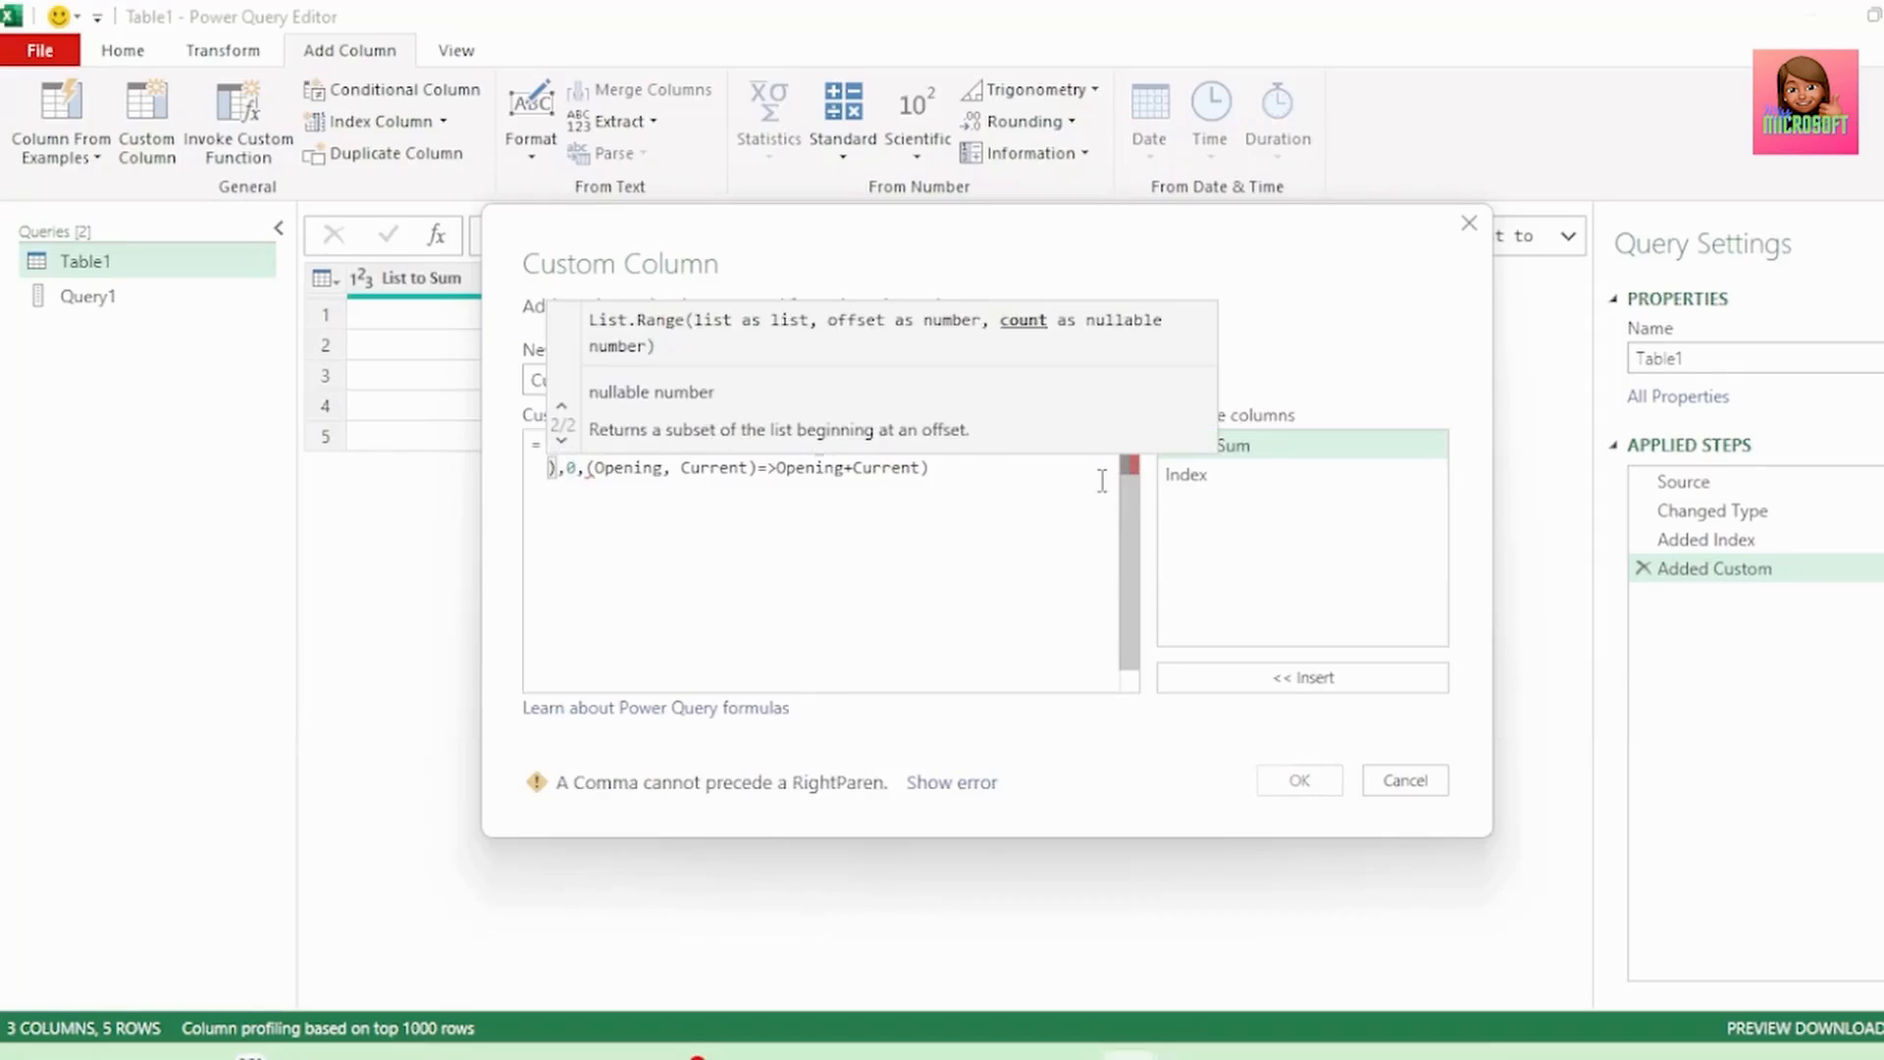
pyautogui.click(1205, 481)
pyautogui.doubleClick(1204, 477)
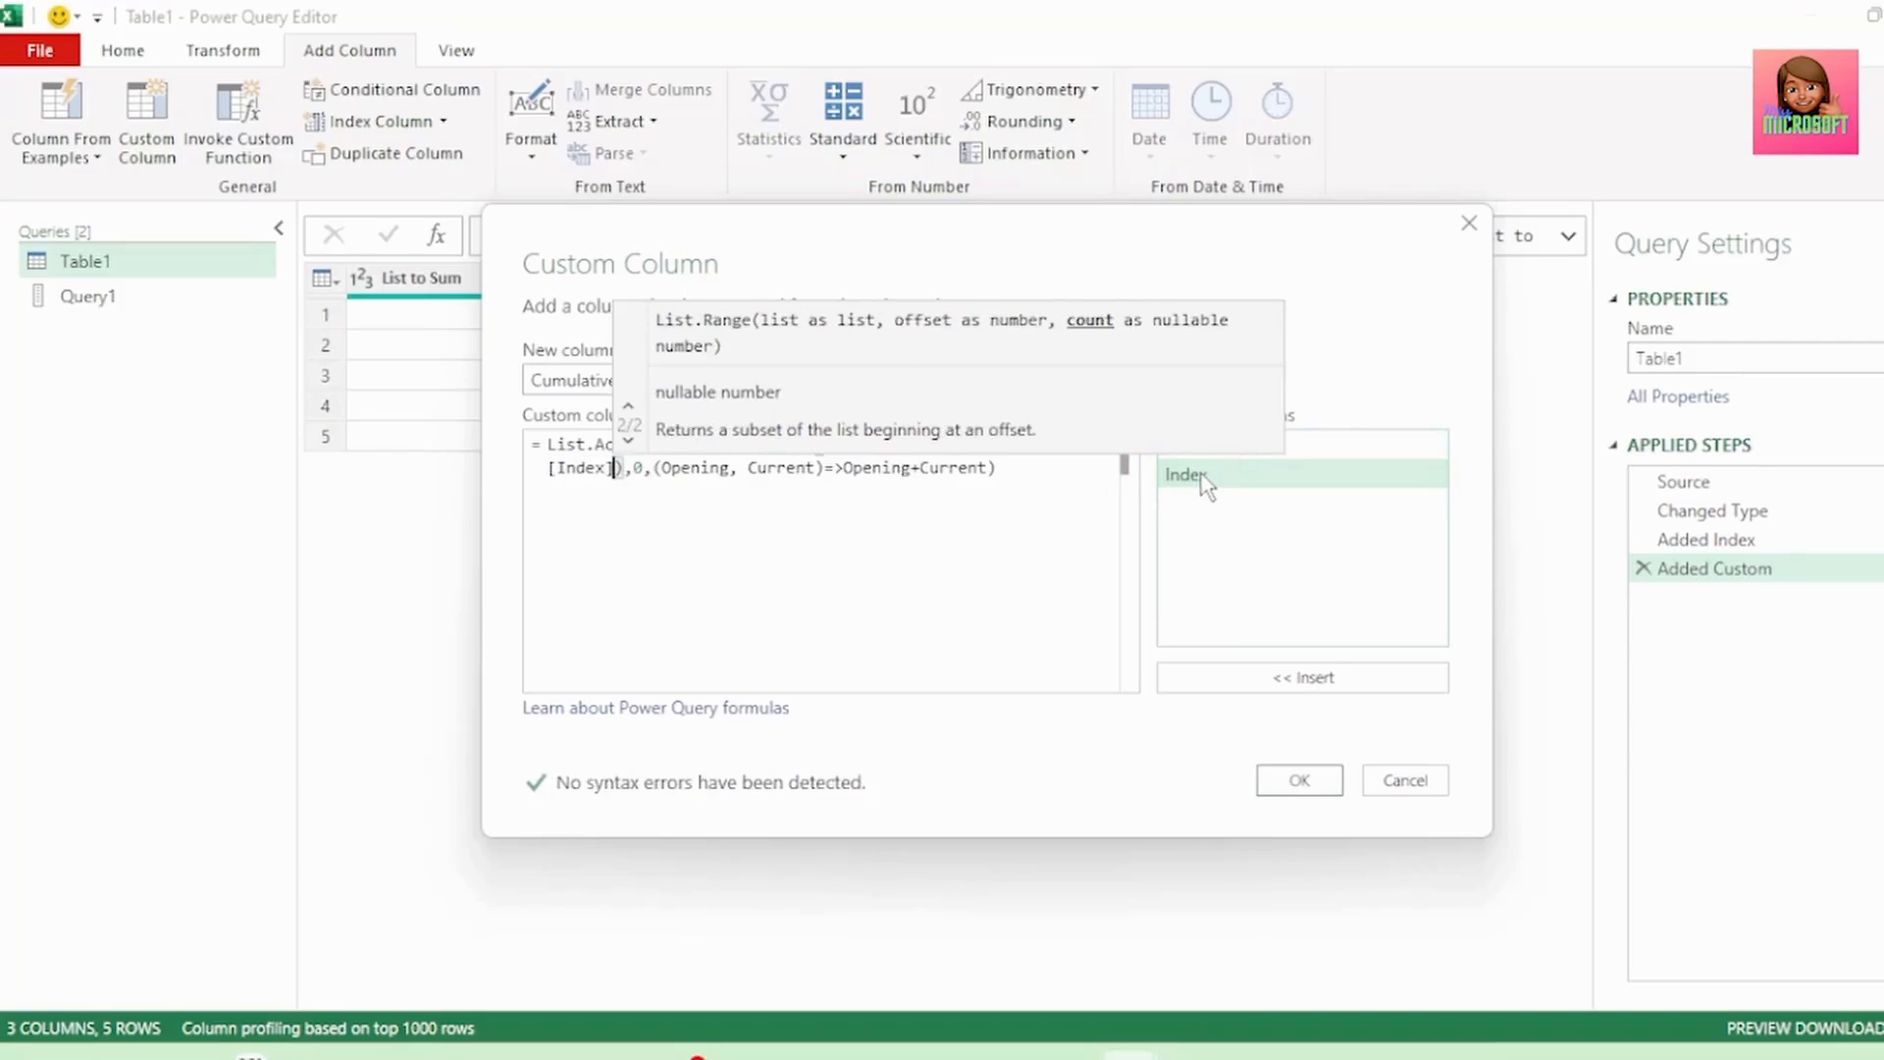
pyautogui.click(856, 588)
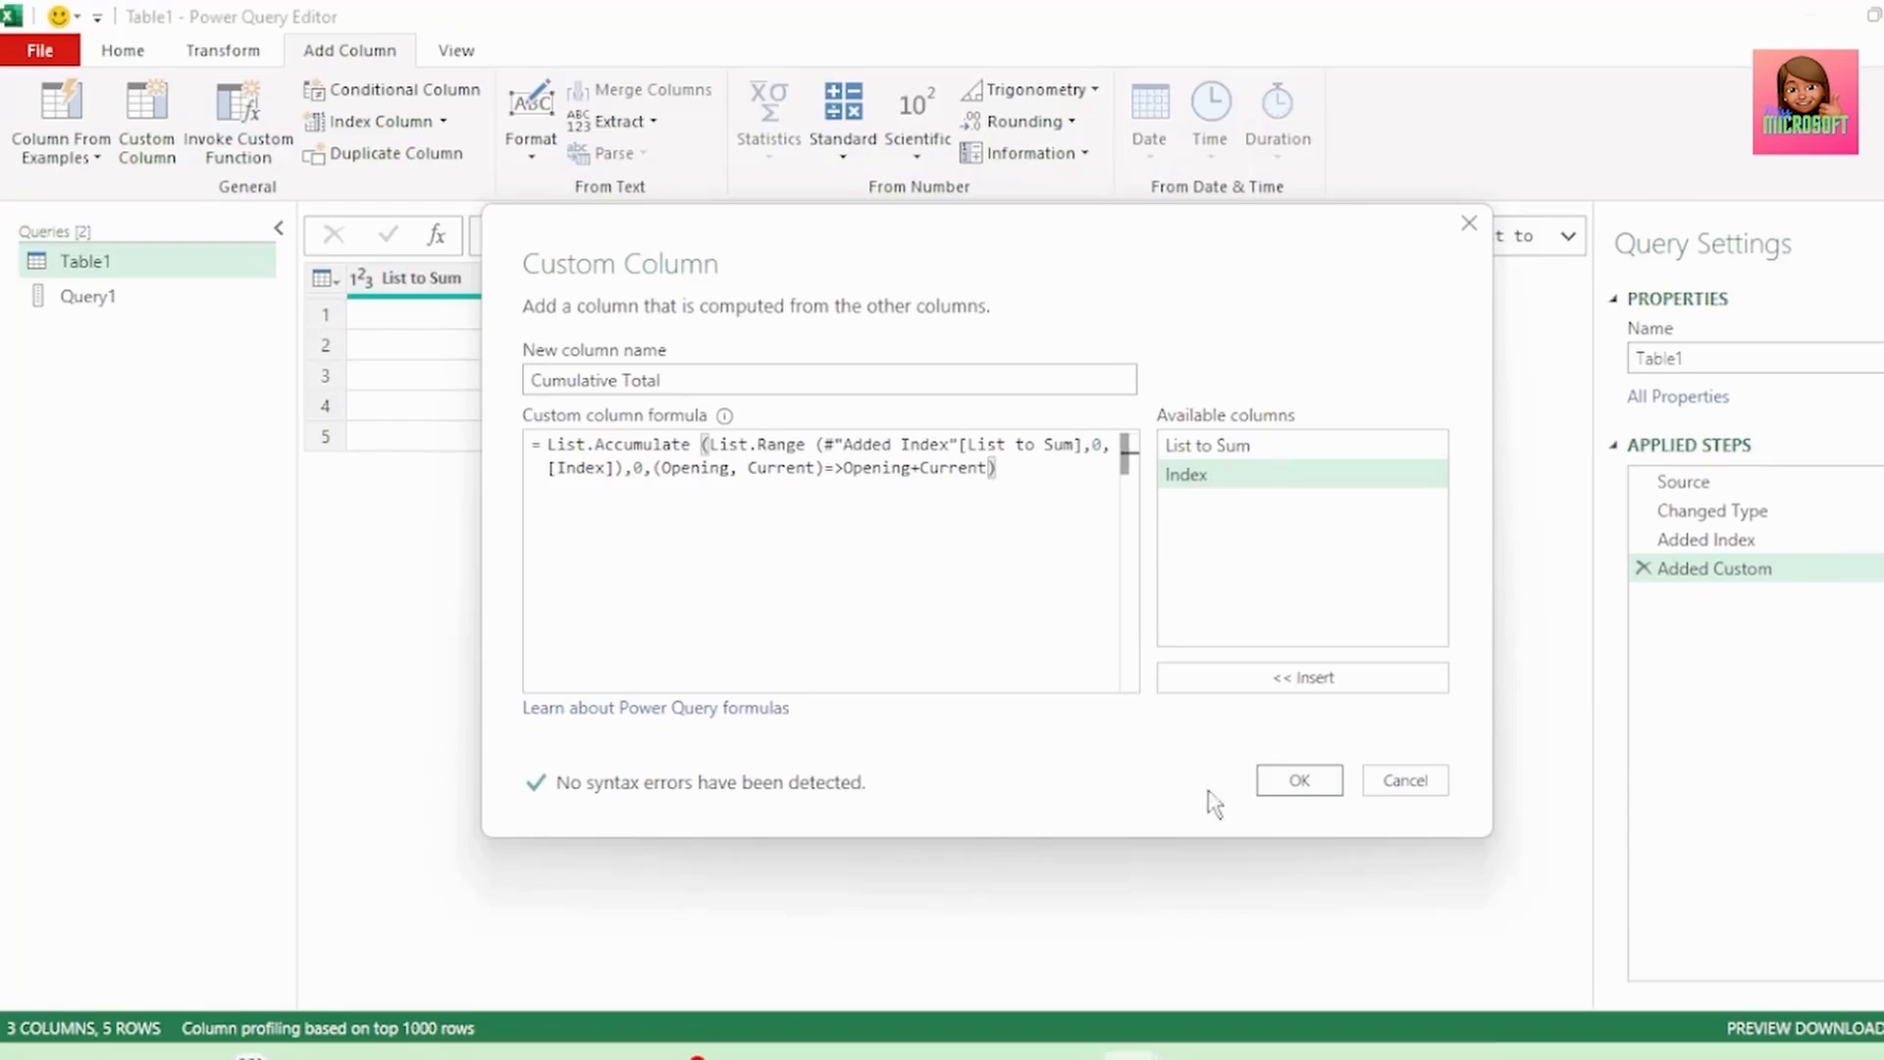
pyautogui.click(1294, 781)
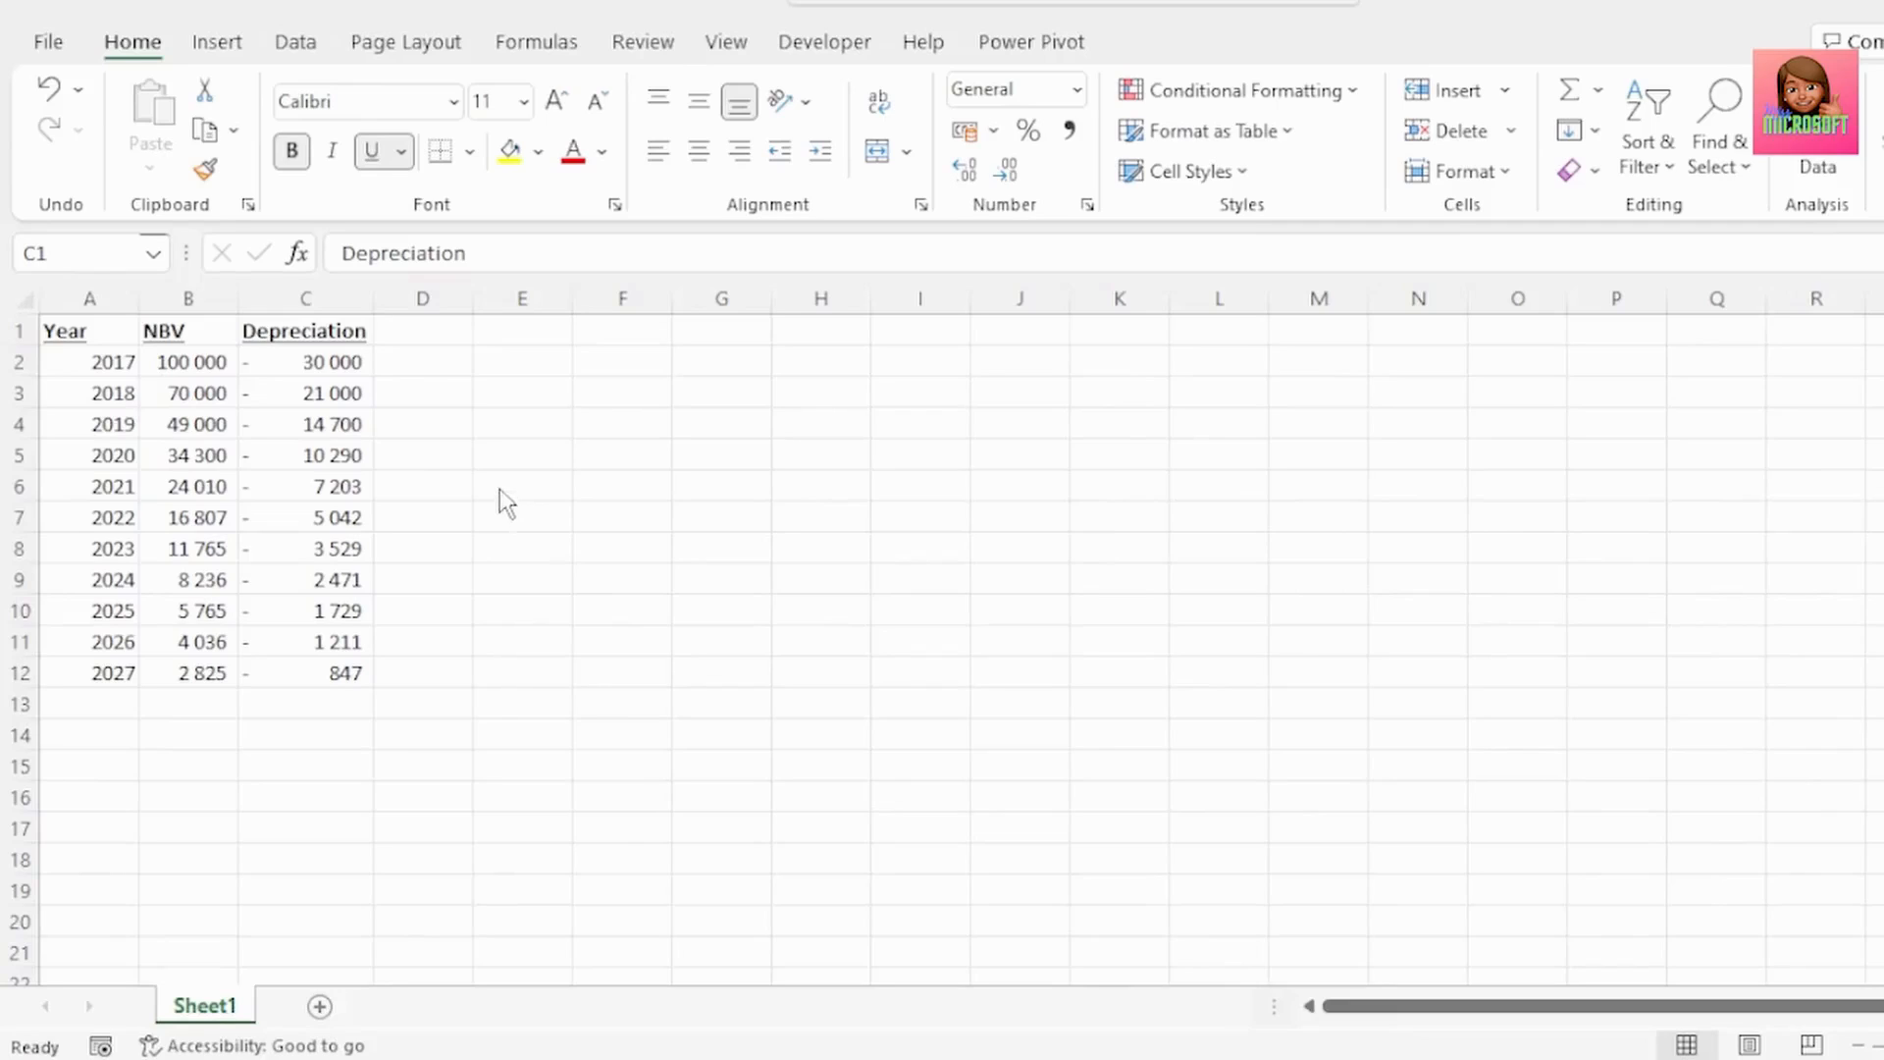
# - In the Excel depreciation worksheet, examine the Year, NBV and Depreciation columns and the headings from List to Sum to Closing
pyautogui.moveTo(351, 331); pyautogui.dragTo(321, 670)
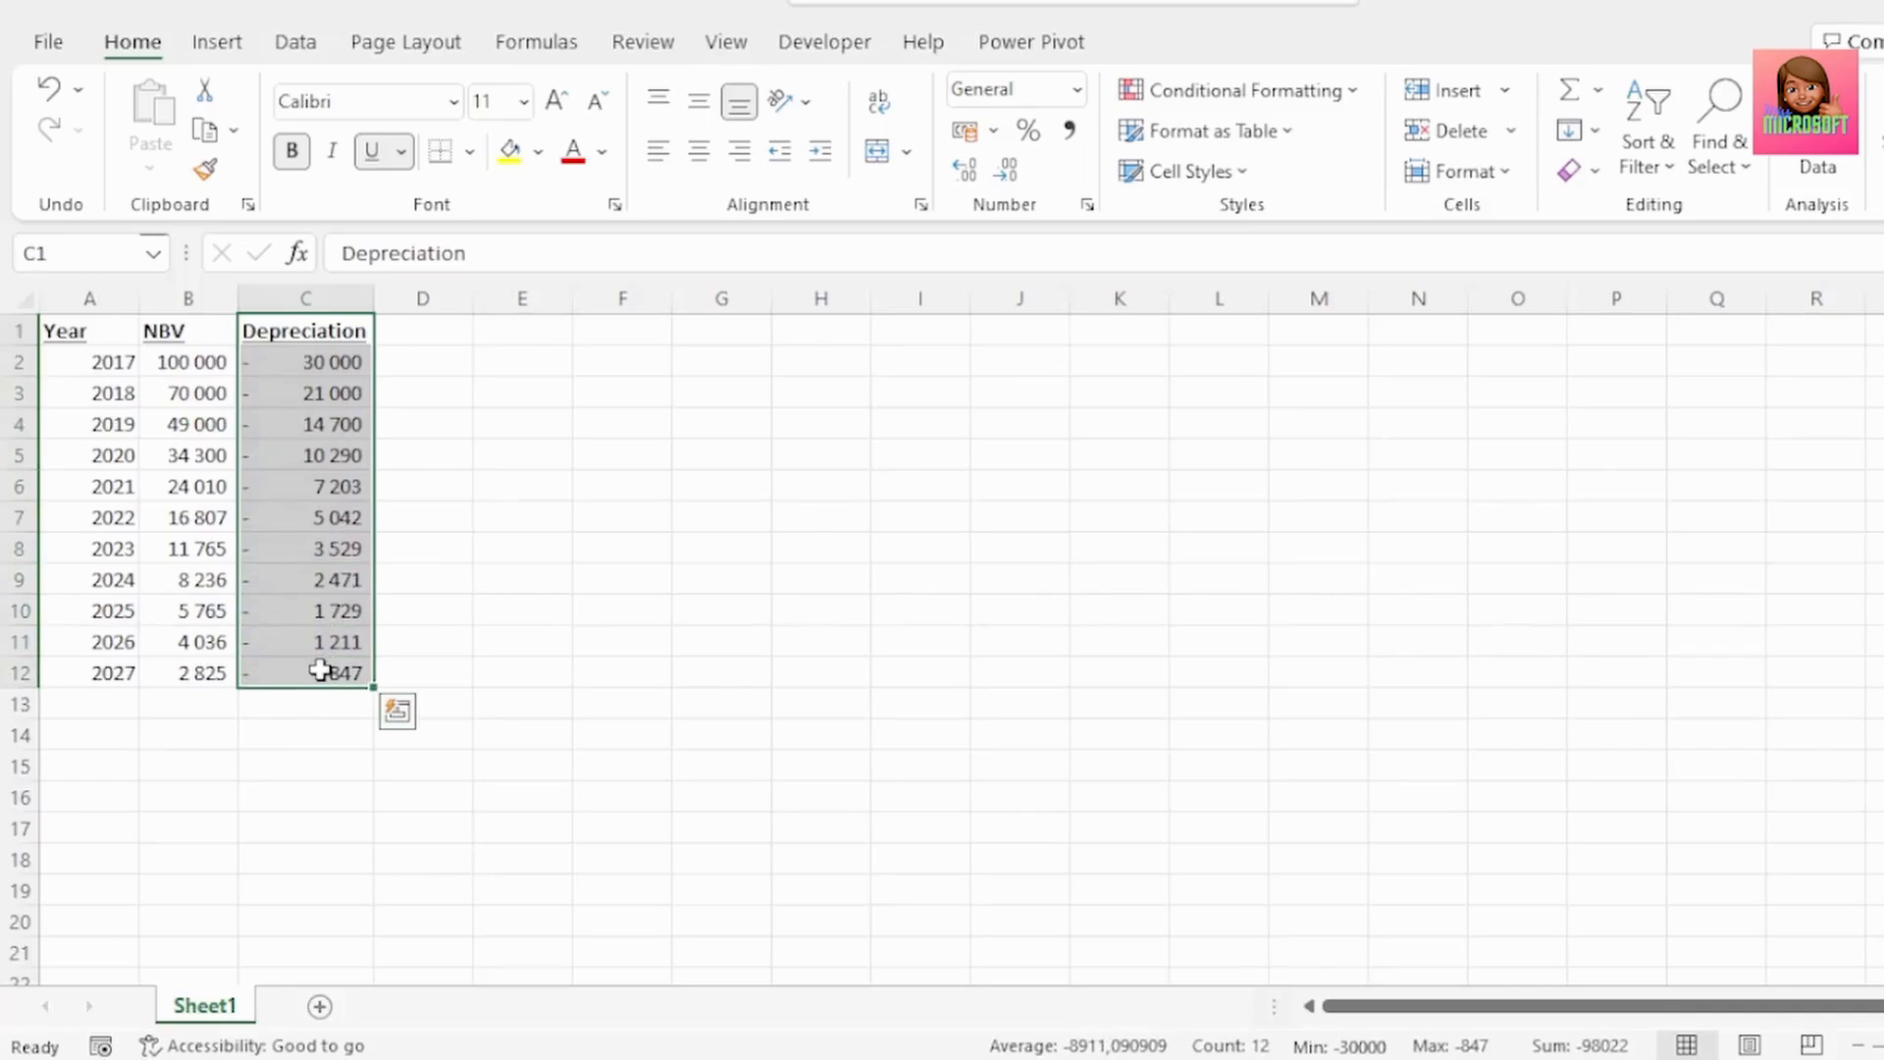
pyautogui.keyDown('ctrl'); pyautogui.click(100, 334); pyautogui.keyUp('ctrl')
pyautogui.click(100, 334)
pyautogui.click(196, 334)
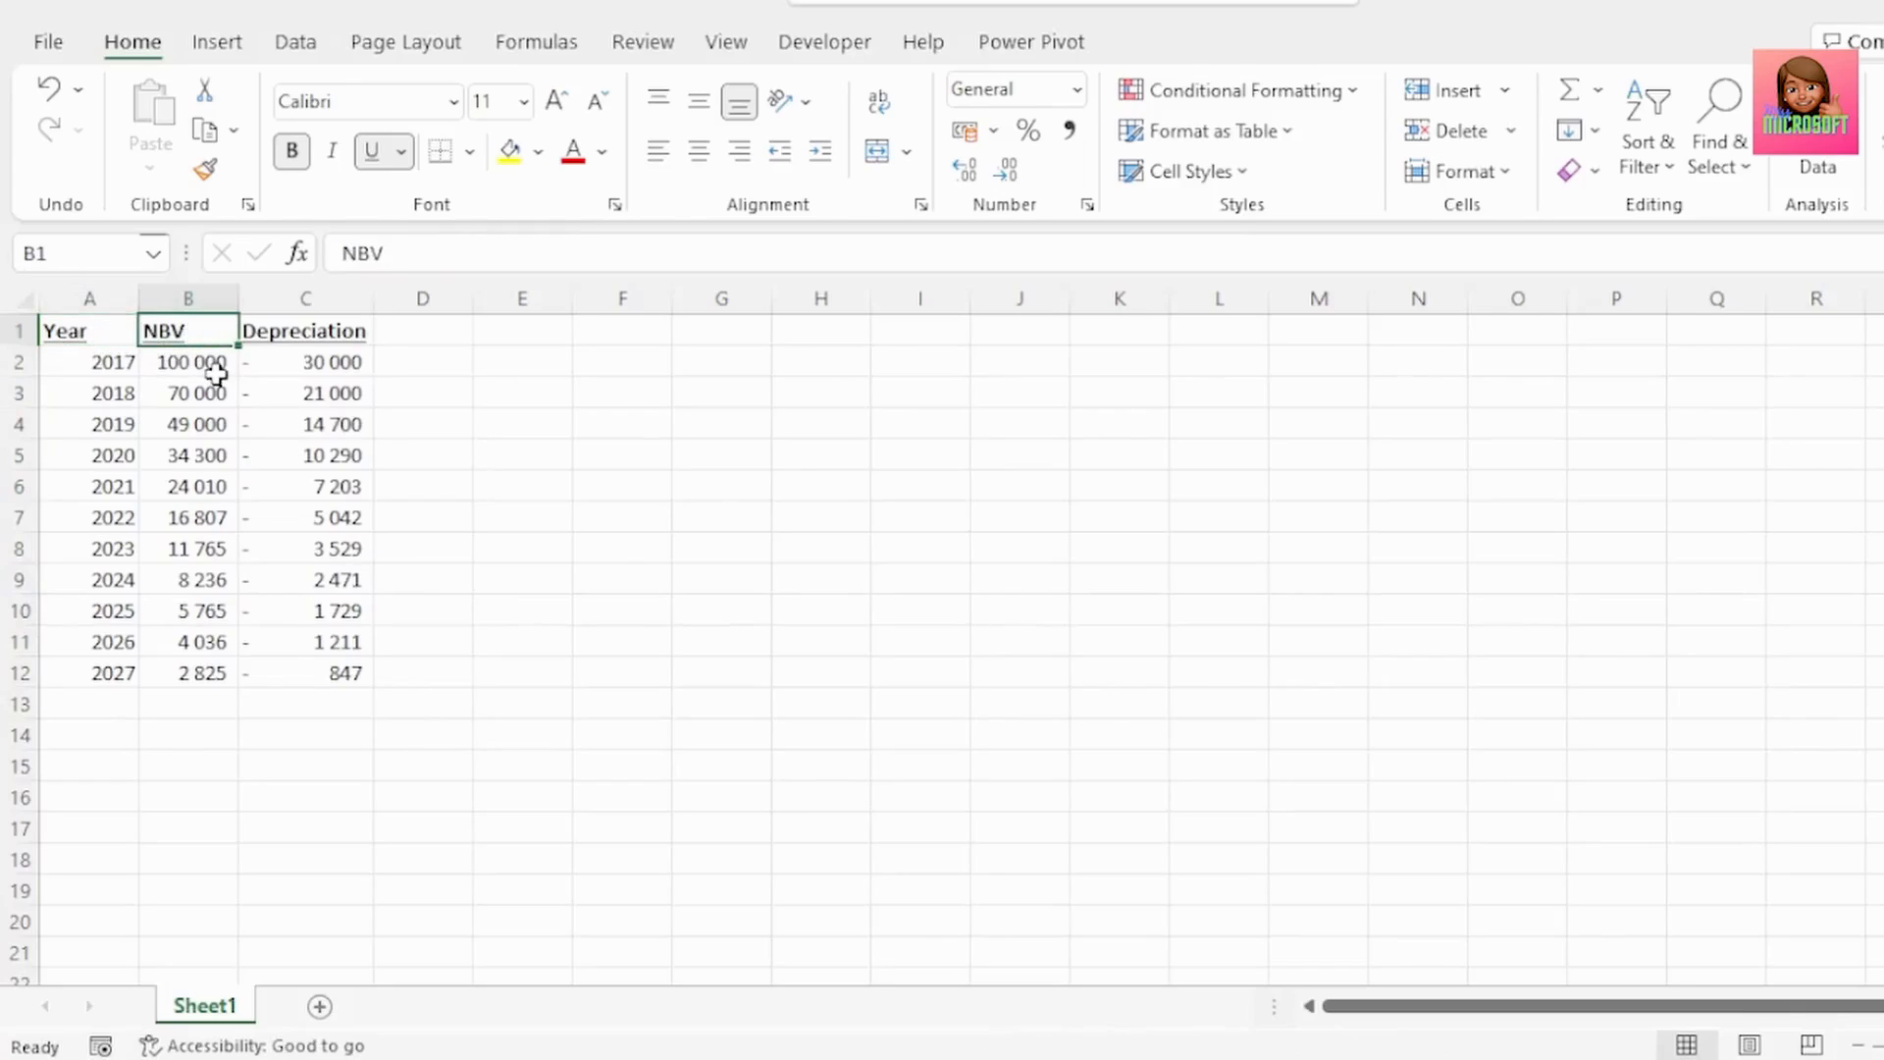
pyautogui.click(307, 328)
pyautogui.moveTo(345, 355); pyautogui.dragTo(330, 675)
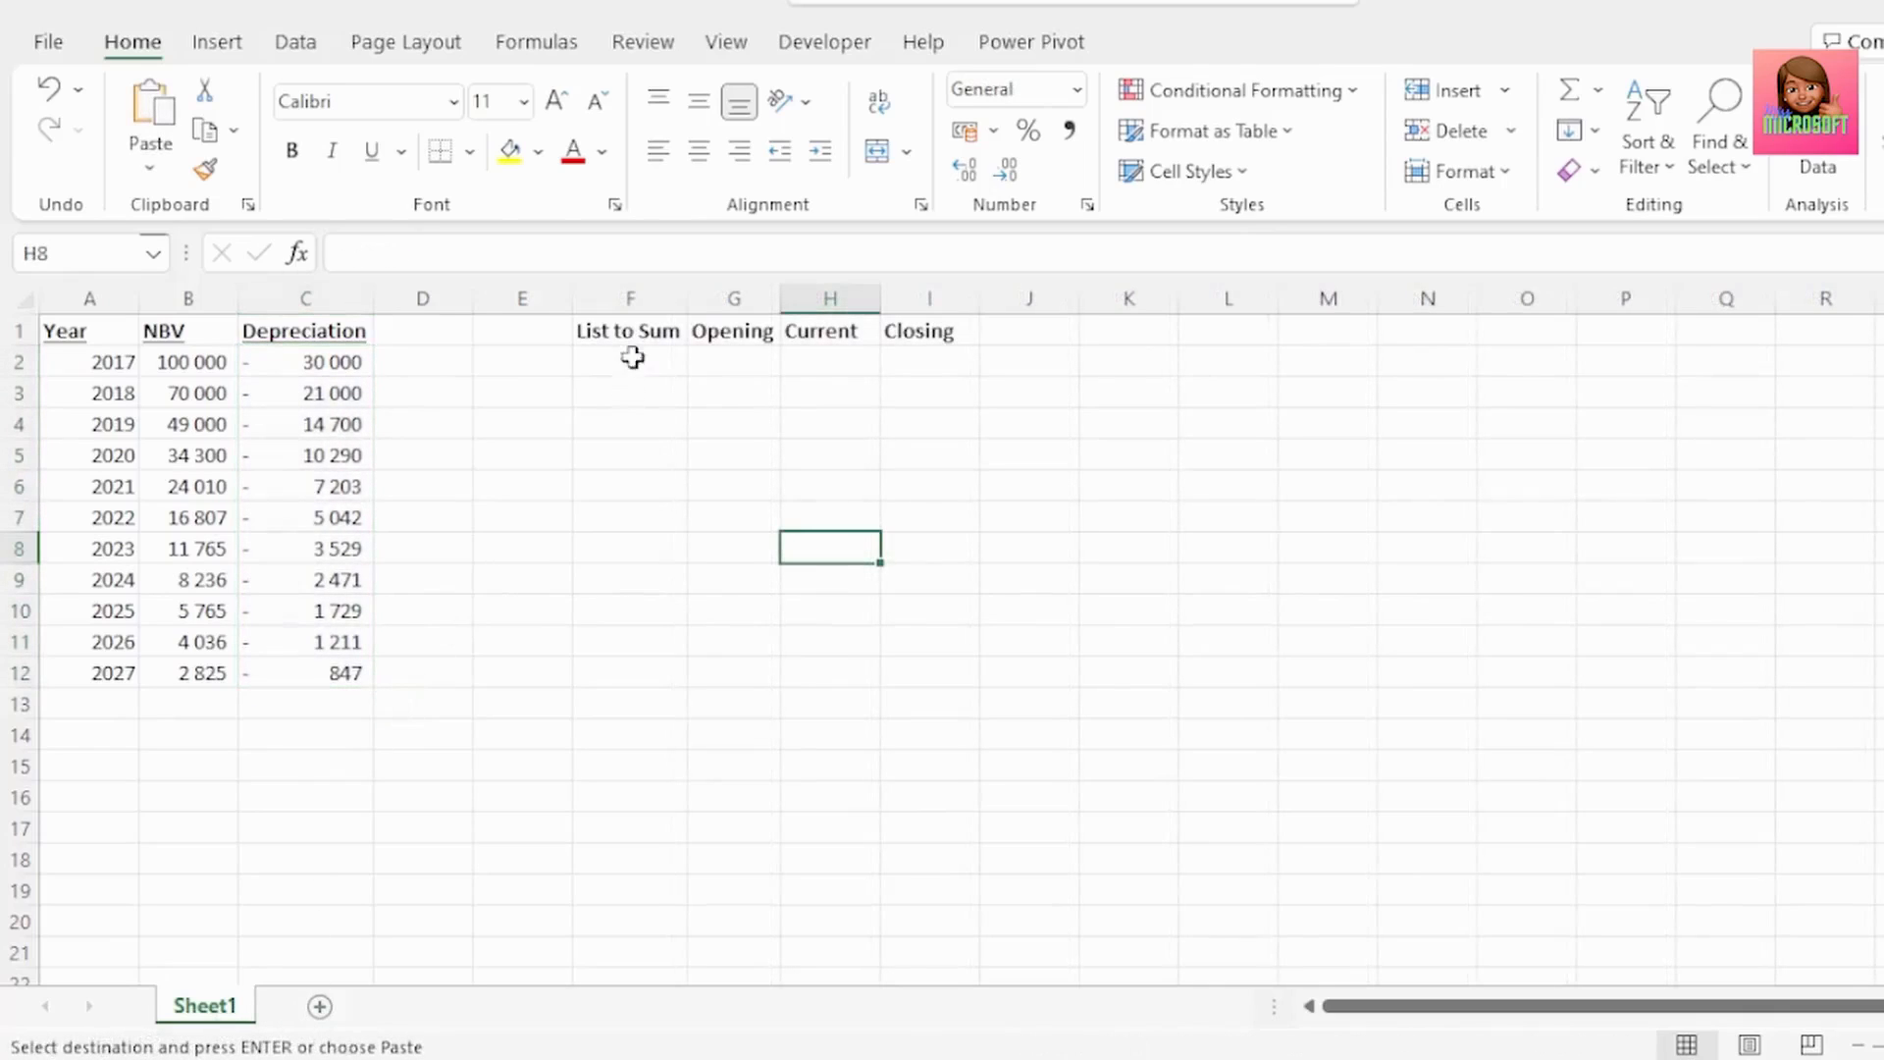
pyautogui.moveTo(628, 331); pyautogui.dragTo(731, 337)
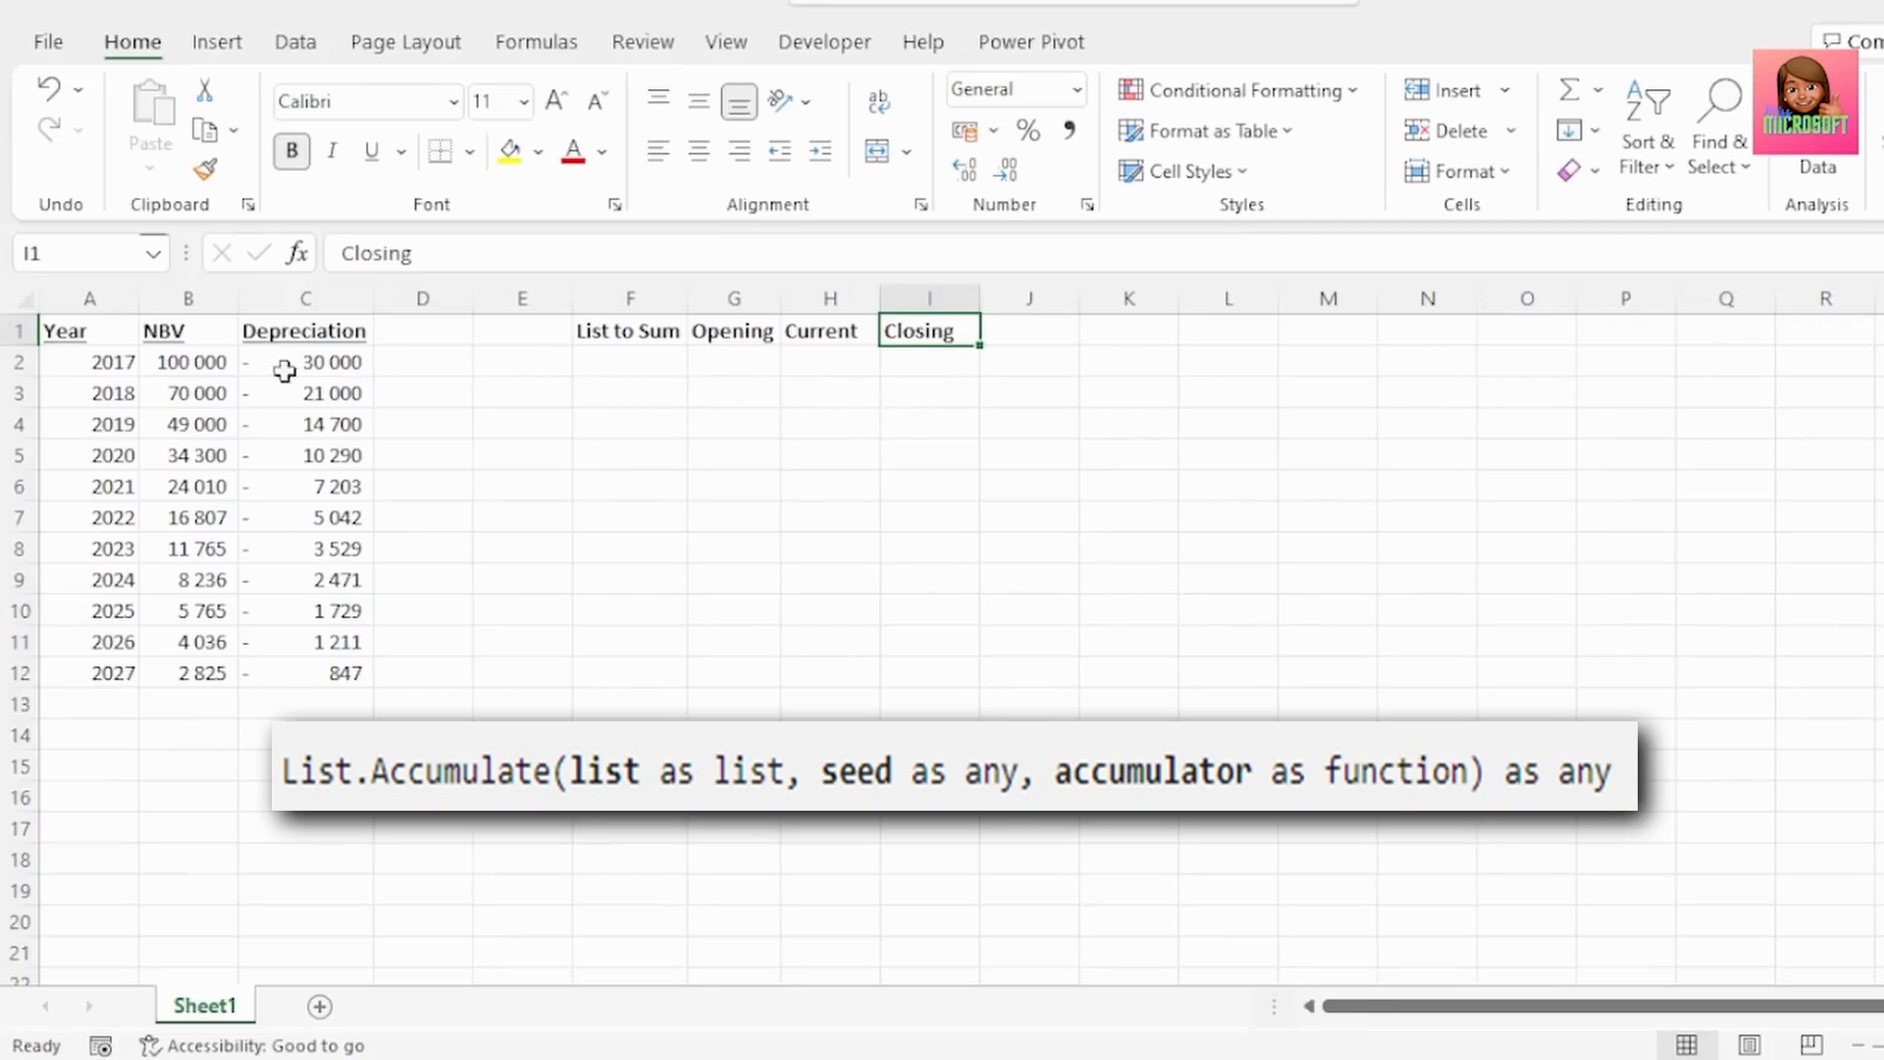
# - Fill List to Sum with =C2 from F2 to F12 and enter 0 as the first Opening value in G2
pyautogui.click(329, 362)
pyautogui.moveTo(327, 365); pyautogui.dragTo(307, 693)
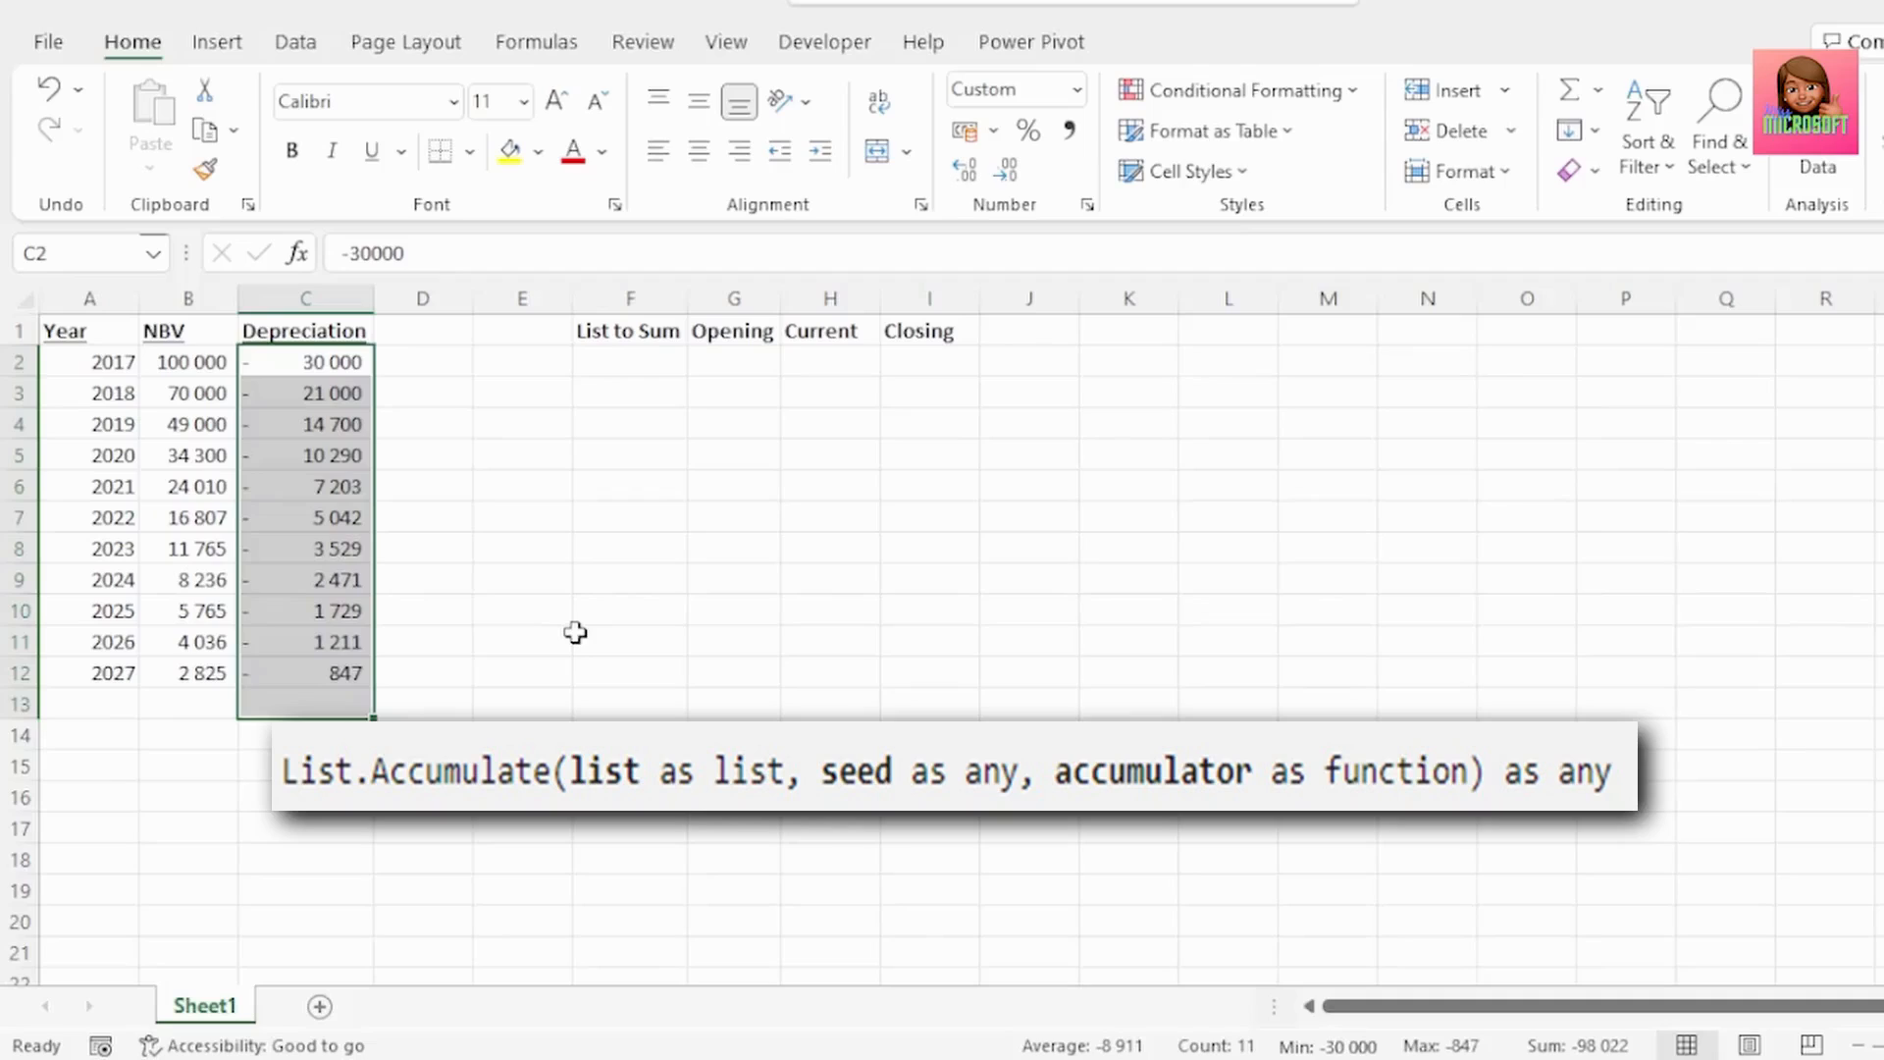
pyautogui.click(638, 366)
pyautogui.moveTo(687, 376); pyautogui.dragTo(684, 687)
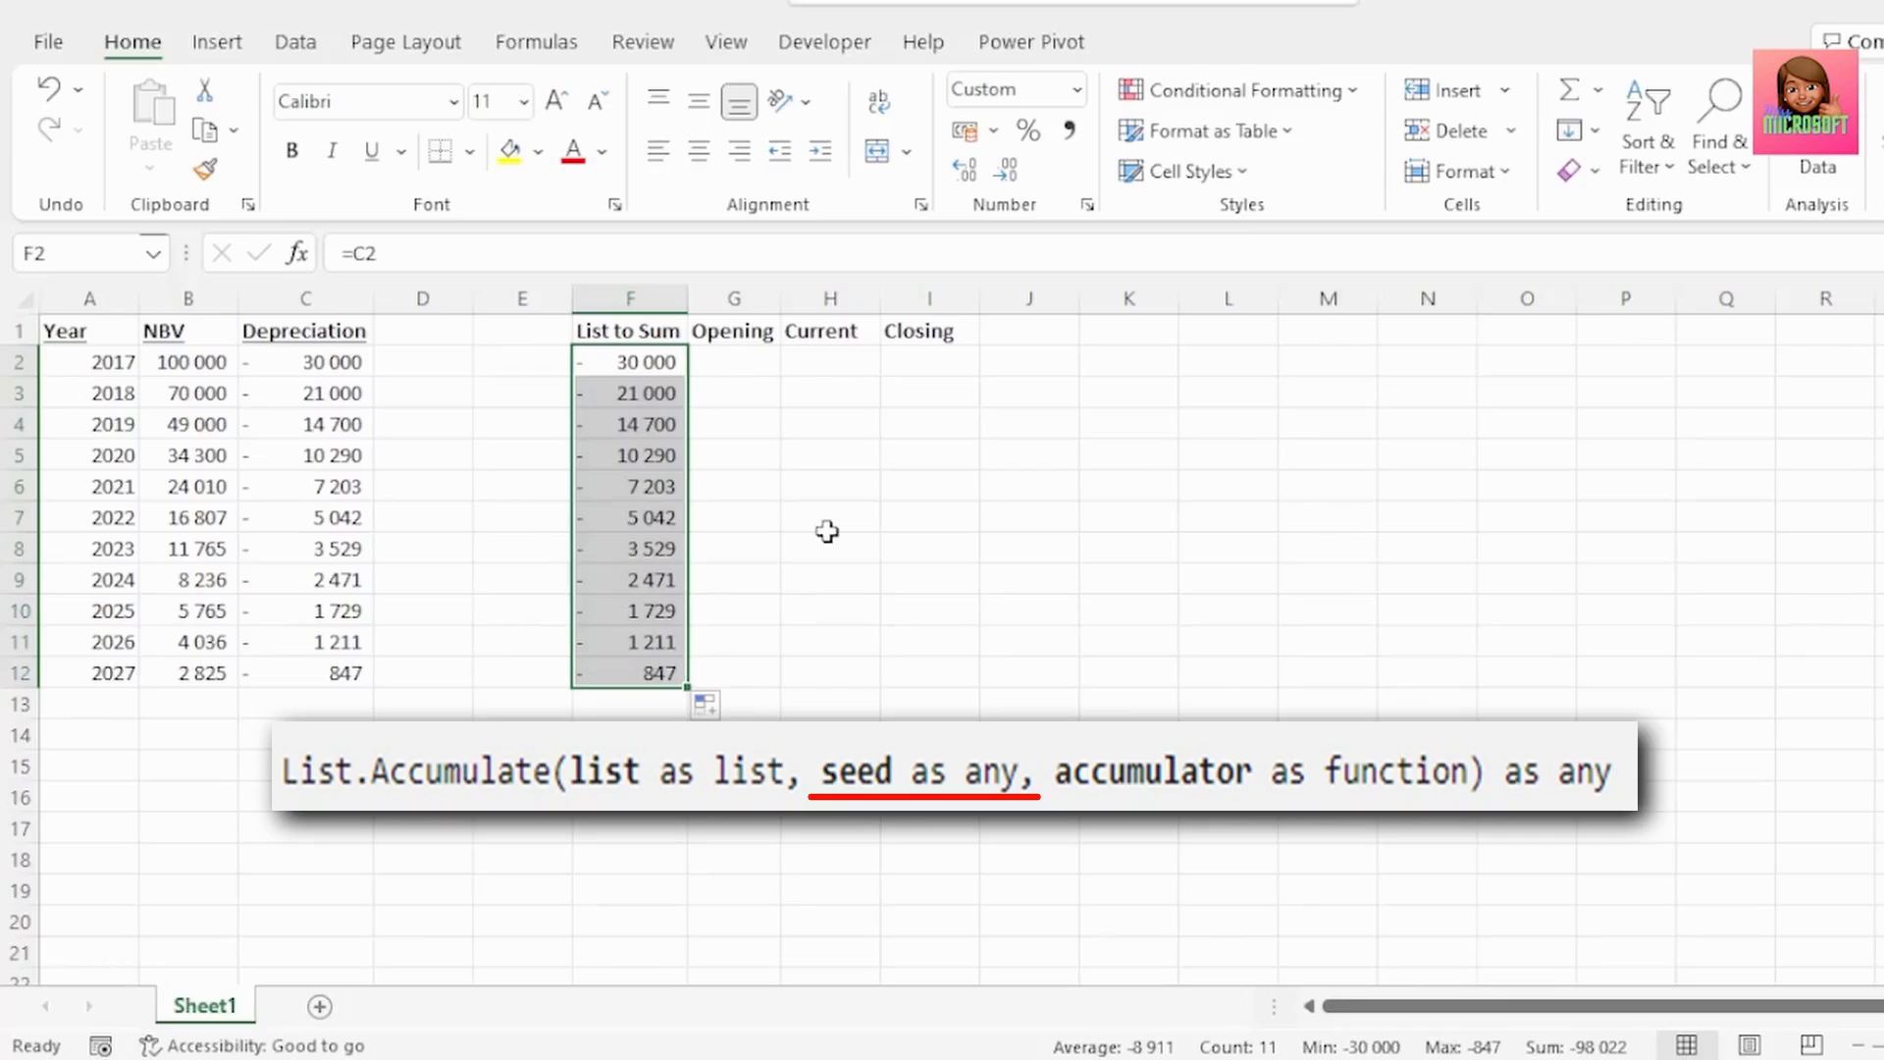
pyautogui.press('Right')
pyautogui.write('0')
pyautogui.press('Return')
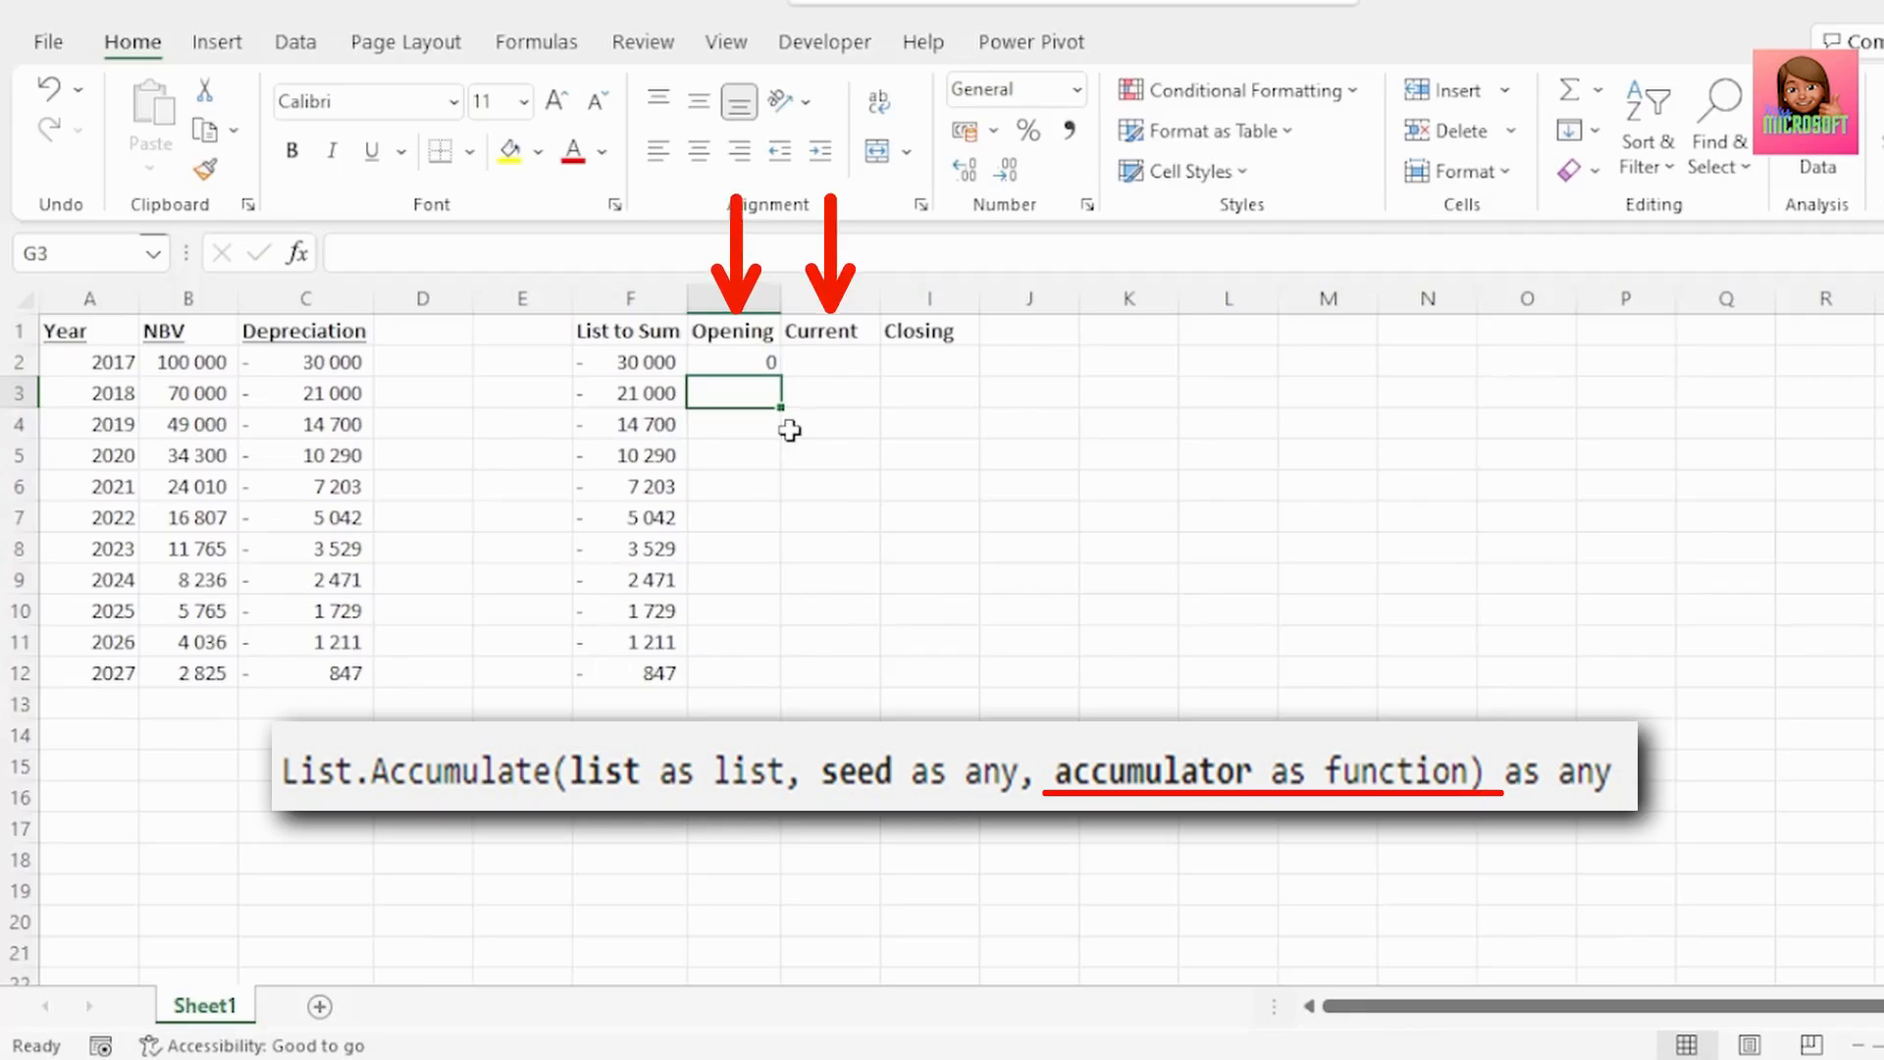
# - Enter =F2 in H2 under Current and fill it down to row 12
pyautogui.press('Up')
pyautogui.press('Right')
pyautogui.write('=')
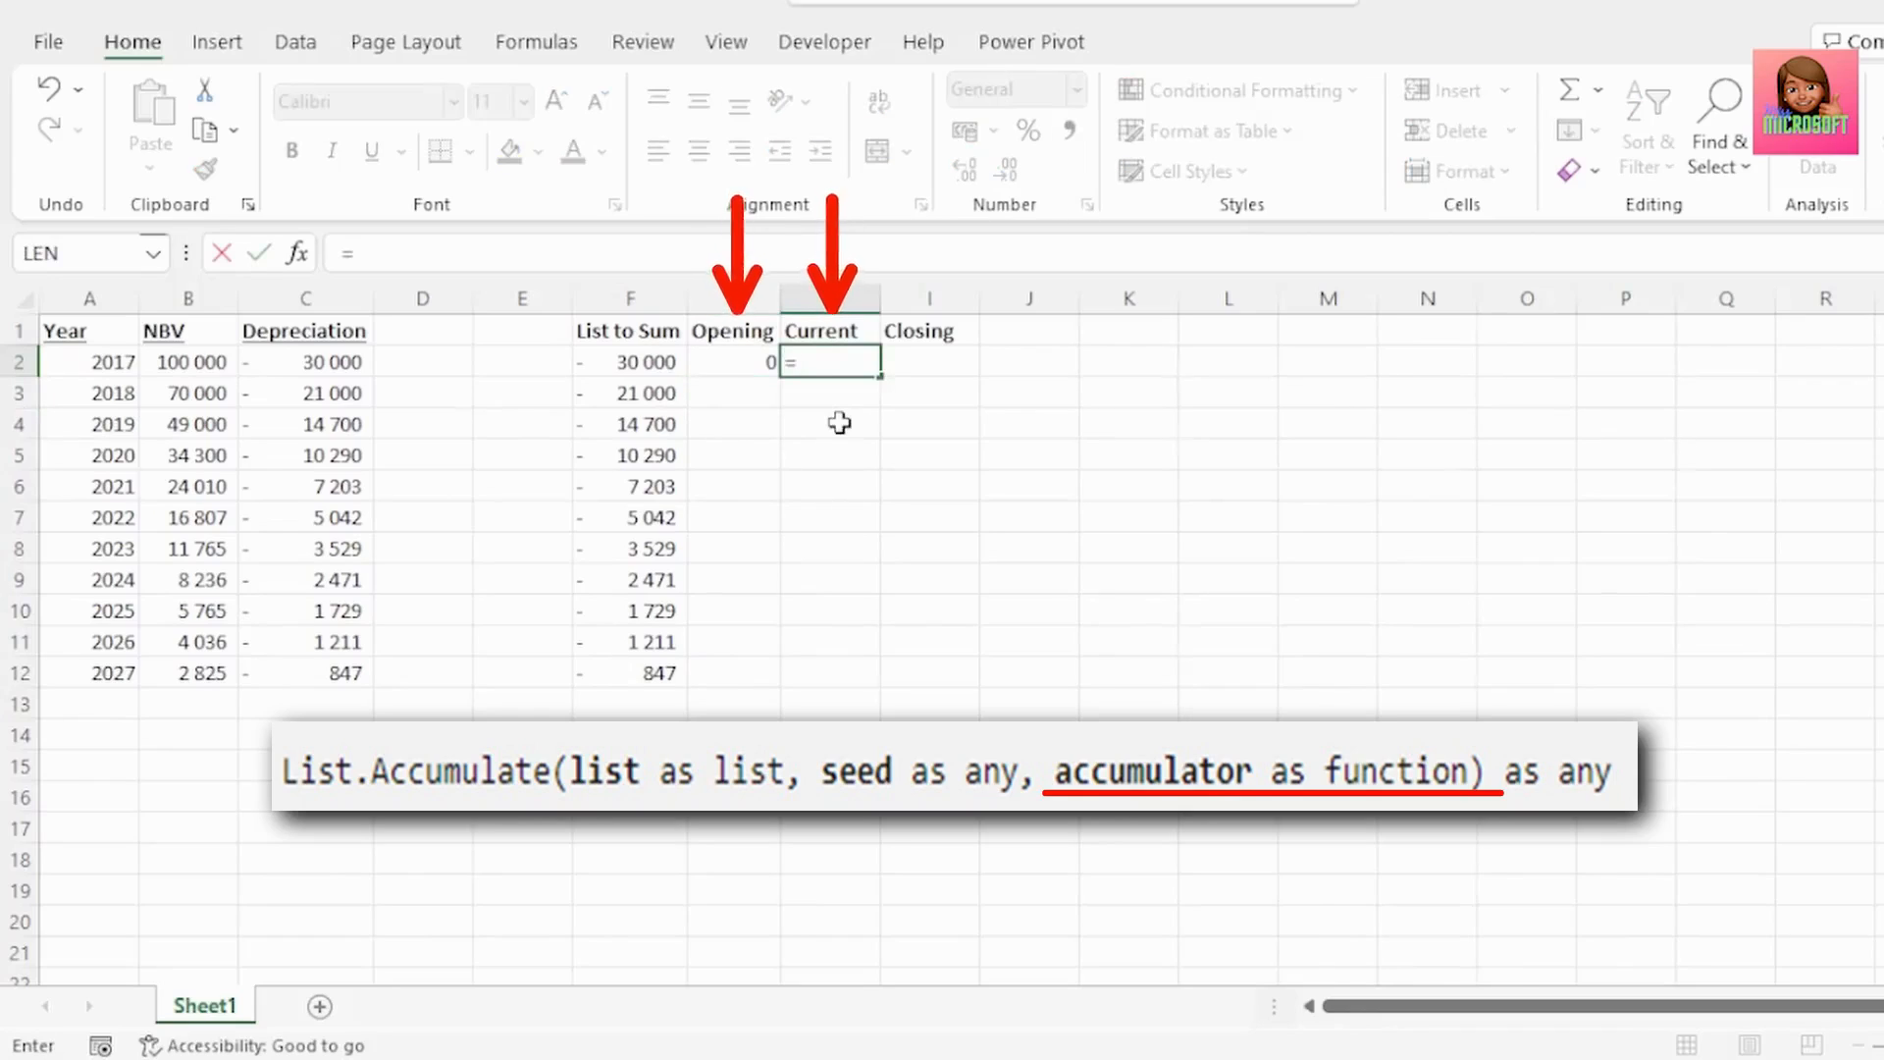
pyautogui.press('Left')
pyautogui.press('Left')
pyautogui.press('Return')
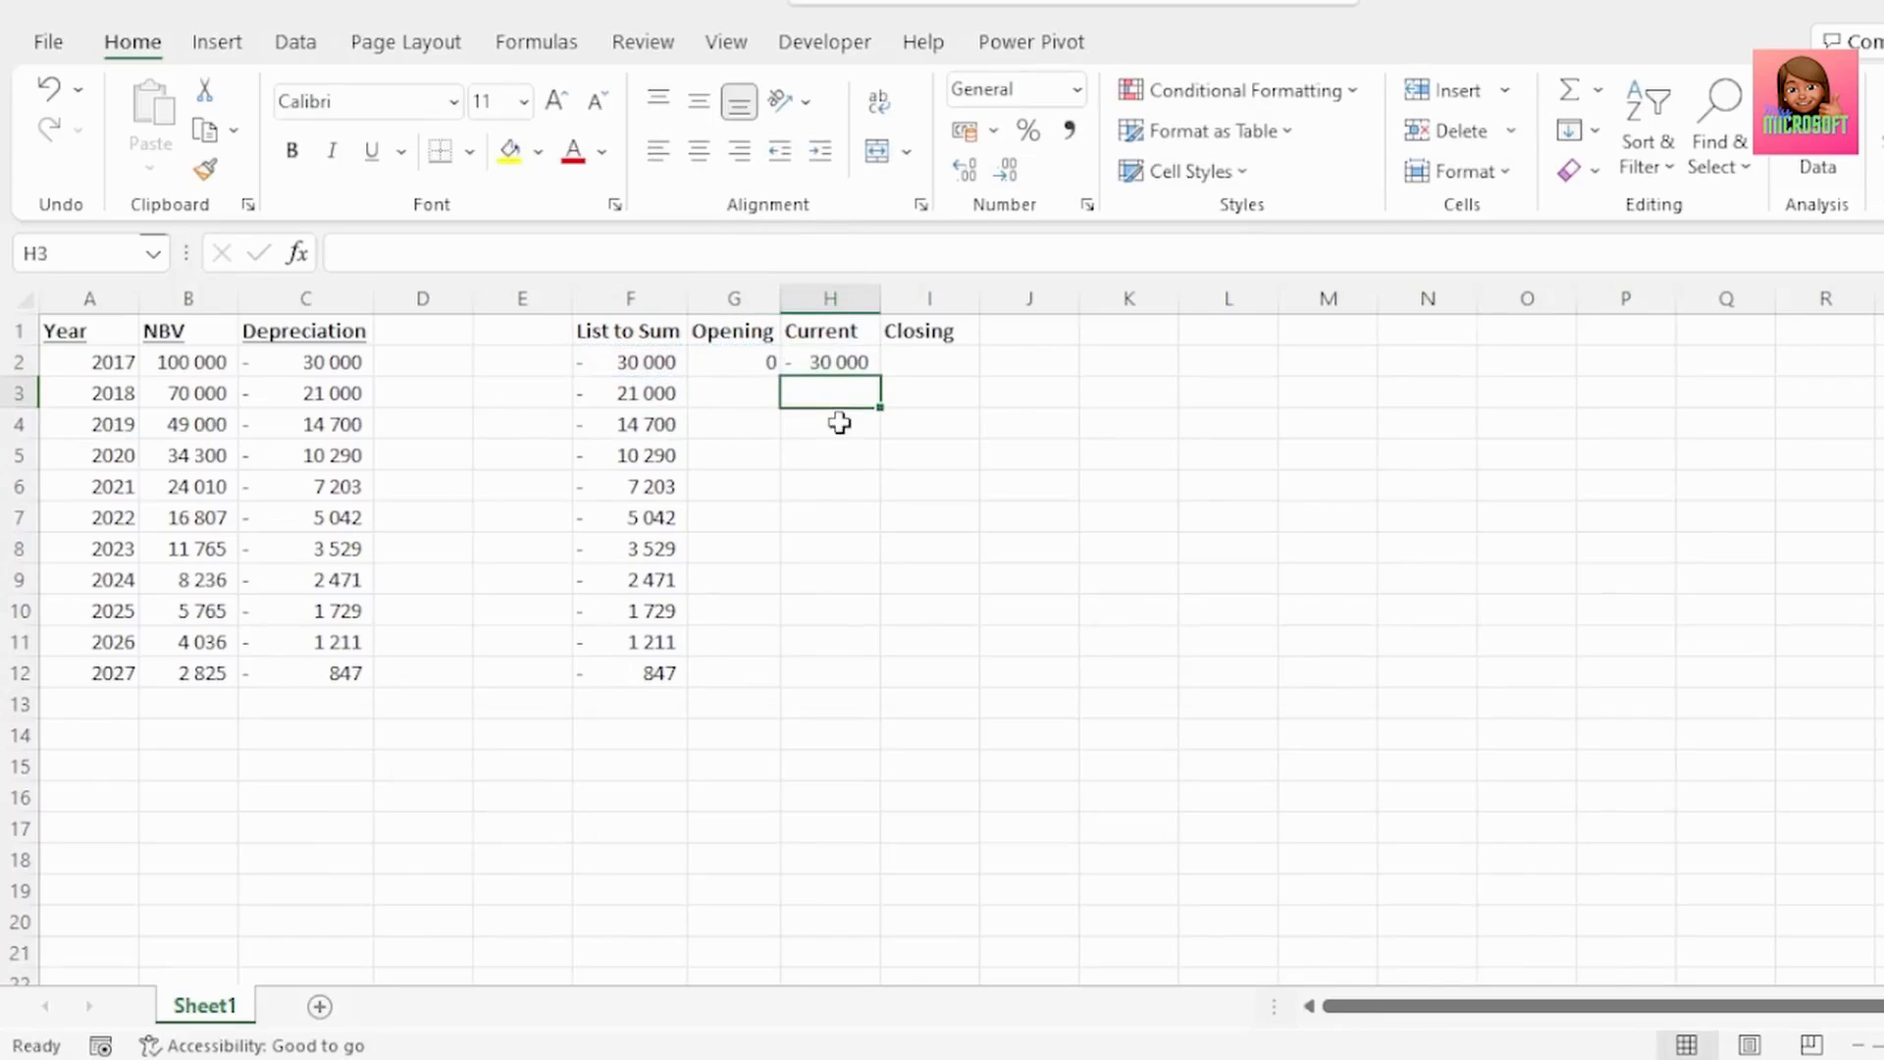
pyautogui.click(824, 366)
pyautogui.moveTo(882, 380); pyautogui.dragTo(885, 381)
pyautogui.doubleClick(885, 382)
# - Enter =G2+H2 in I2 under Closing and fill it down to row 12
pyautogui.press('Right')
pyautogui.write('=')
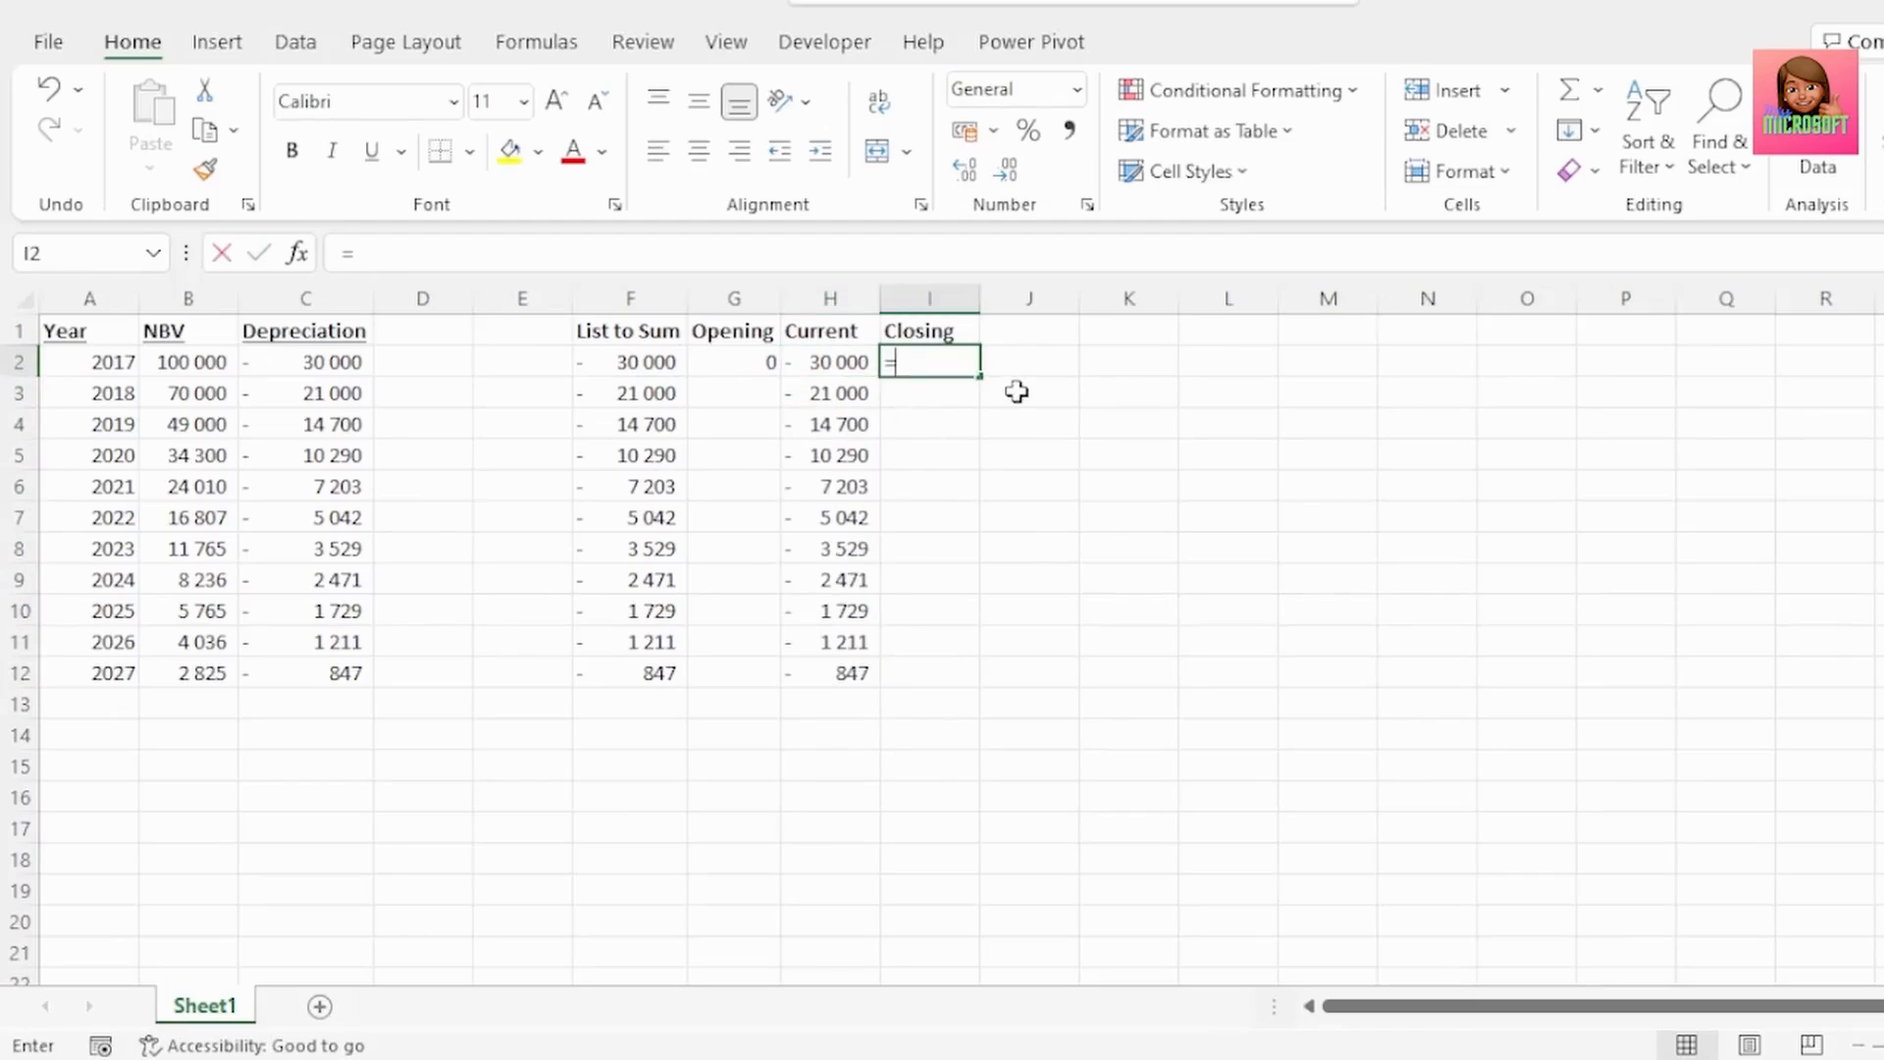
pyautogui.press('Left')
pyautogui.press('Left')
pyautogui.write('+')
pyautogui.press('Left')
pyautogui.hotkey('ctrl', 'Return')
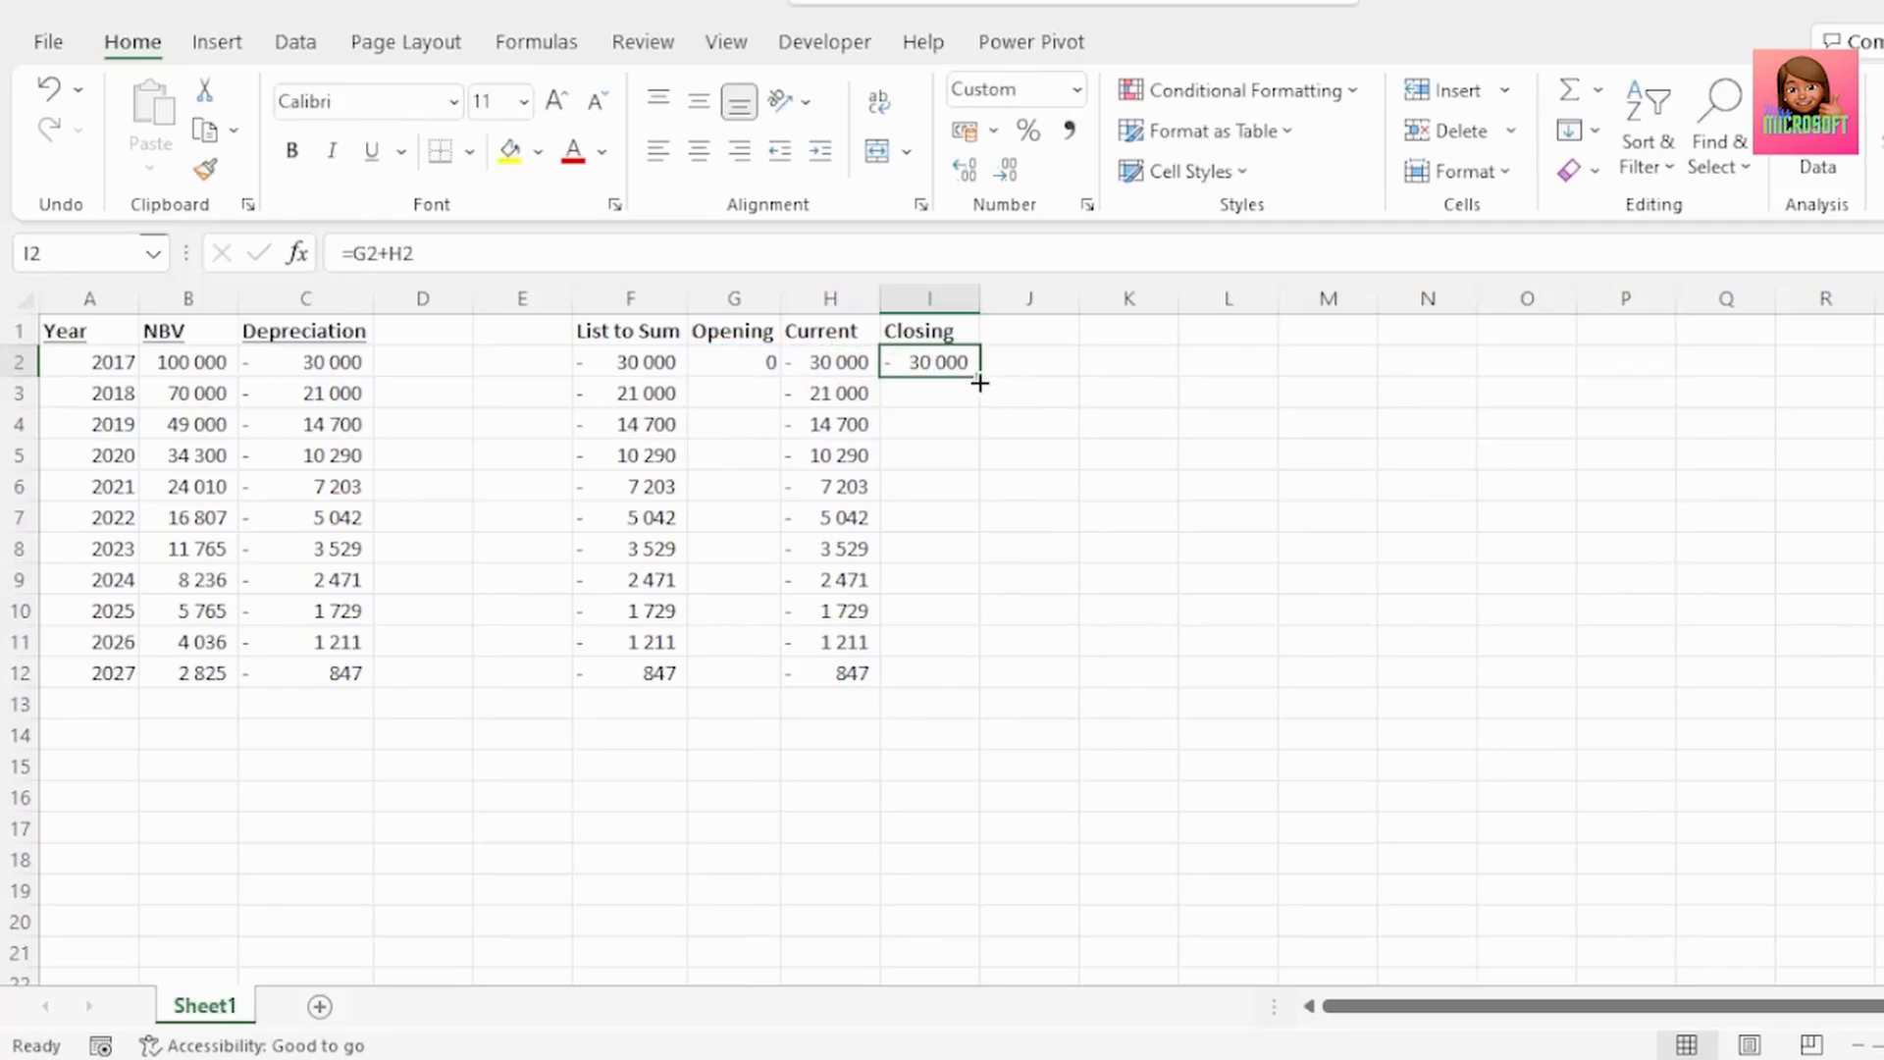
pyautogui.doubleClick(979, 383)
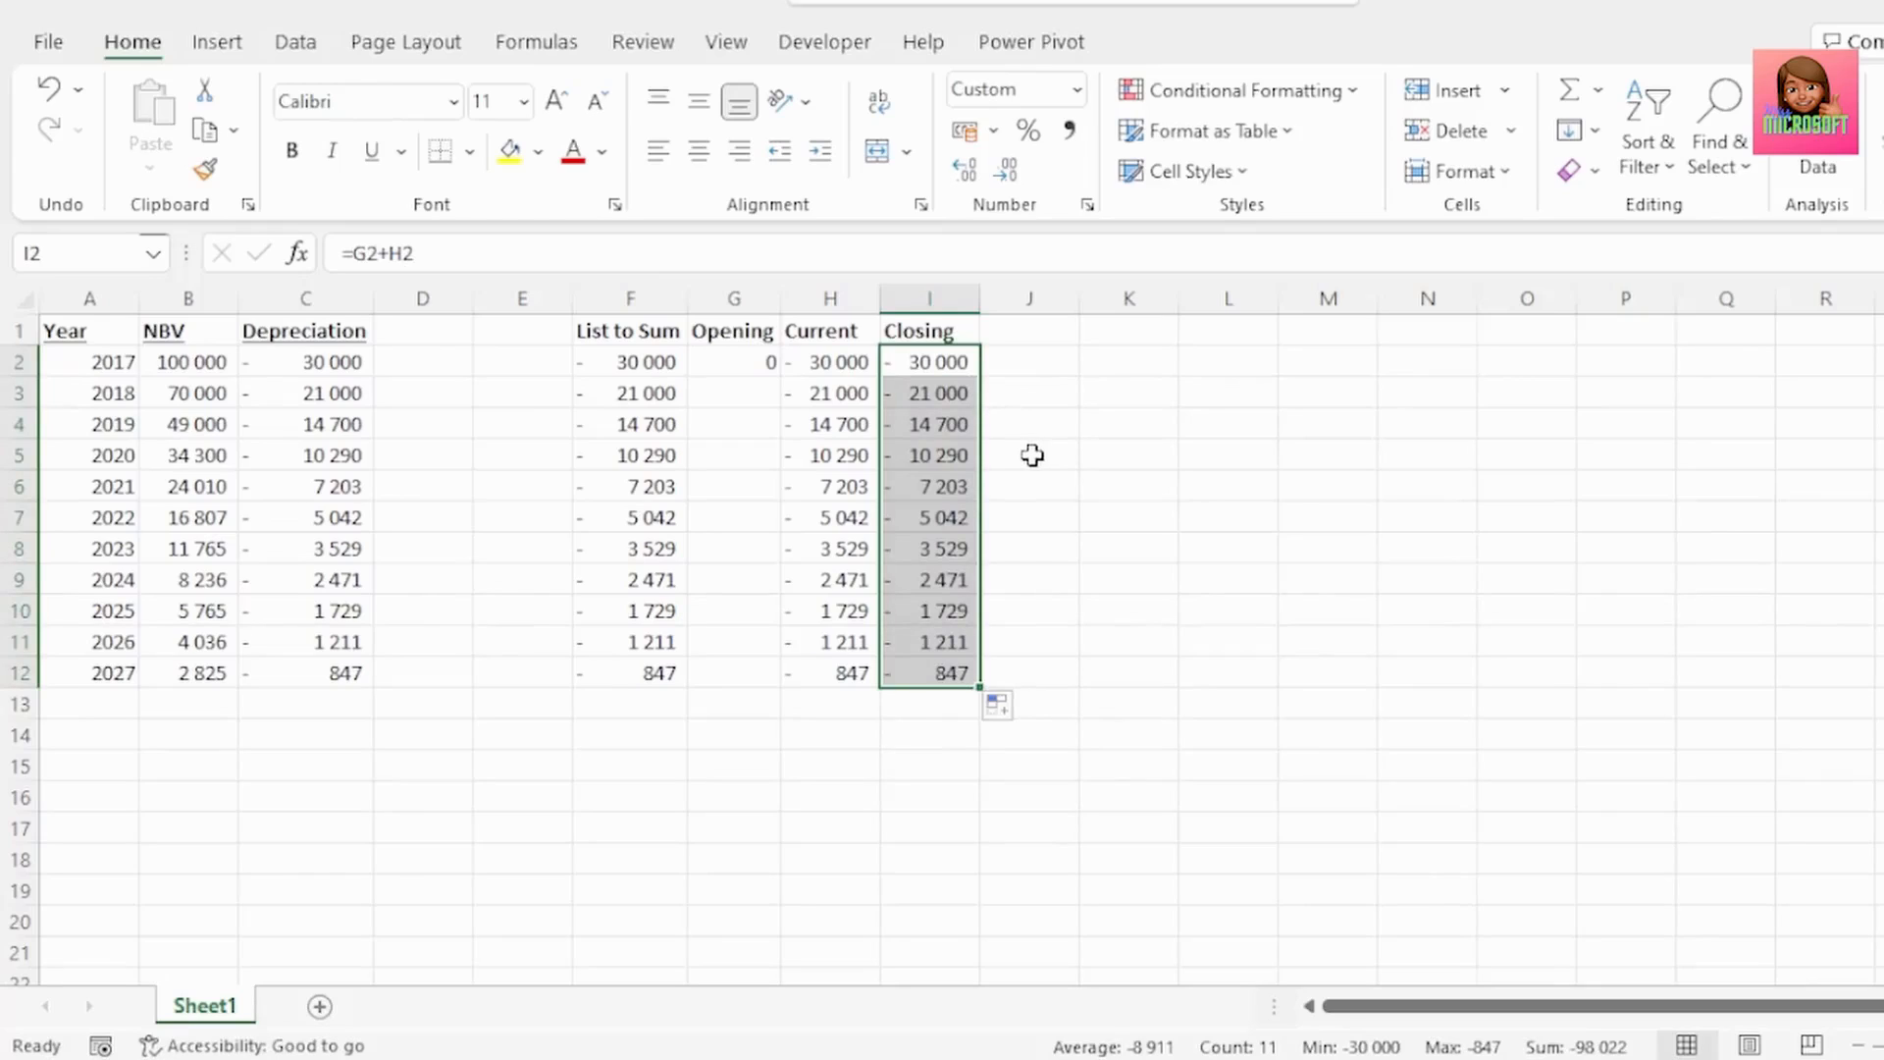
# - Enter =I2 in G3 under Opening, fill it down to row 12 and review the Closing values
pyautogui.click(723, 394)
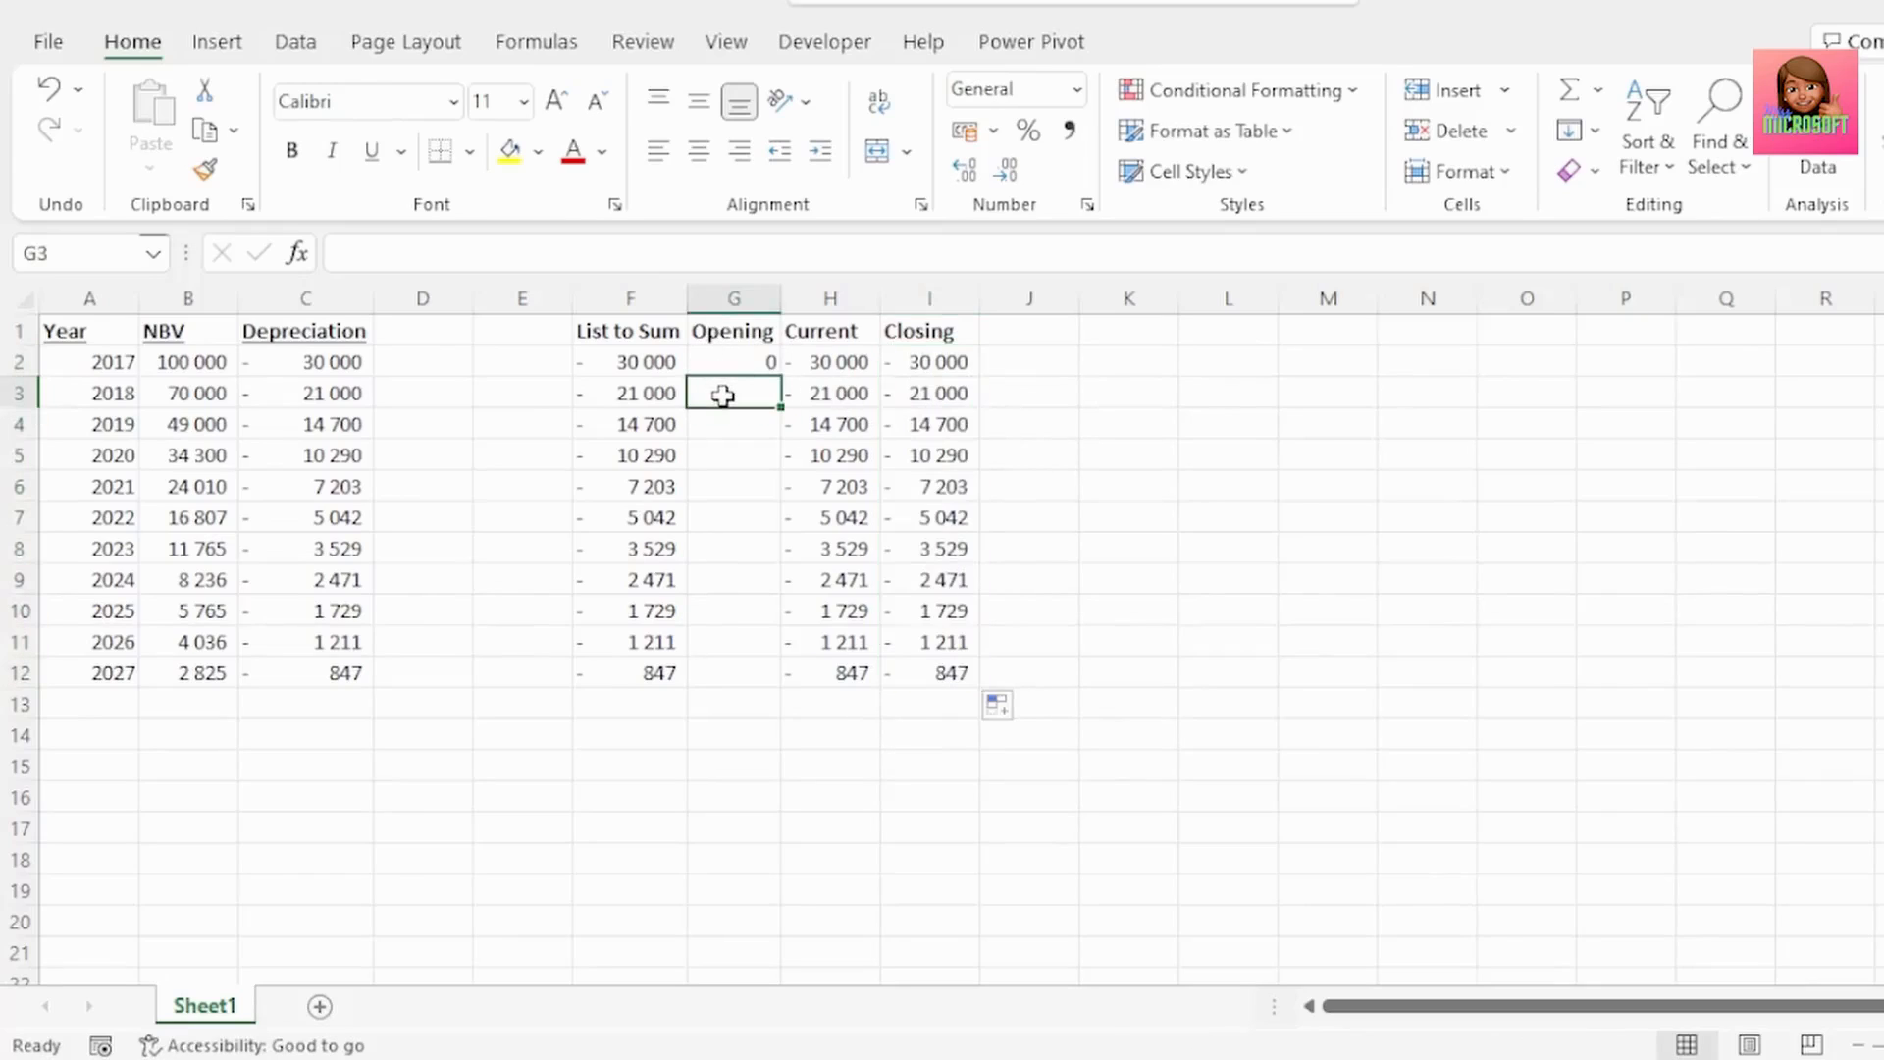
pyautogui.write('=')
pyautogui.press('Up')
pyautogui.press('Right')
pyautogui.press('Right')
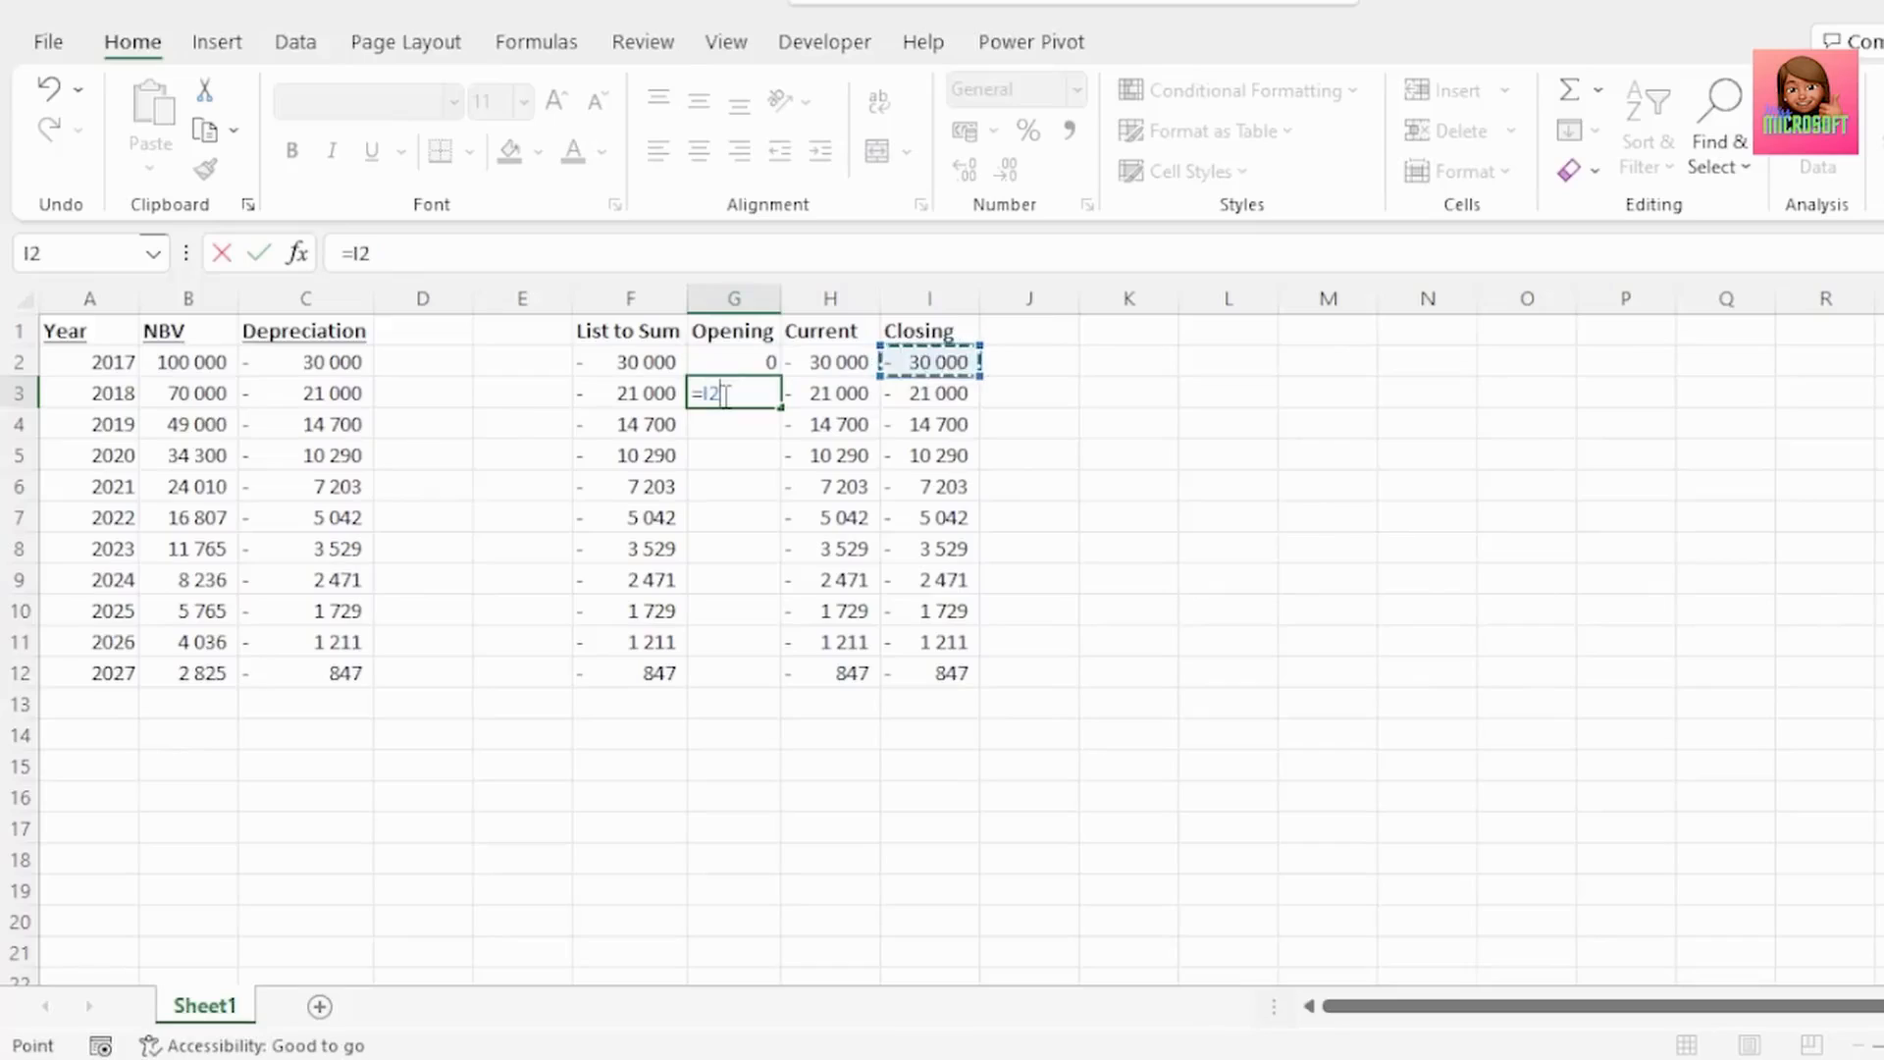
pyautogui.hotkey('ctrl', 'Return')
pyautogui.doubleClick(782, 410)
pyautogui.moveTo(947, 361); pyautogui.dragTo(944, 675)
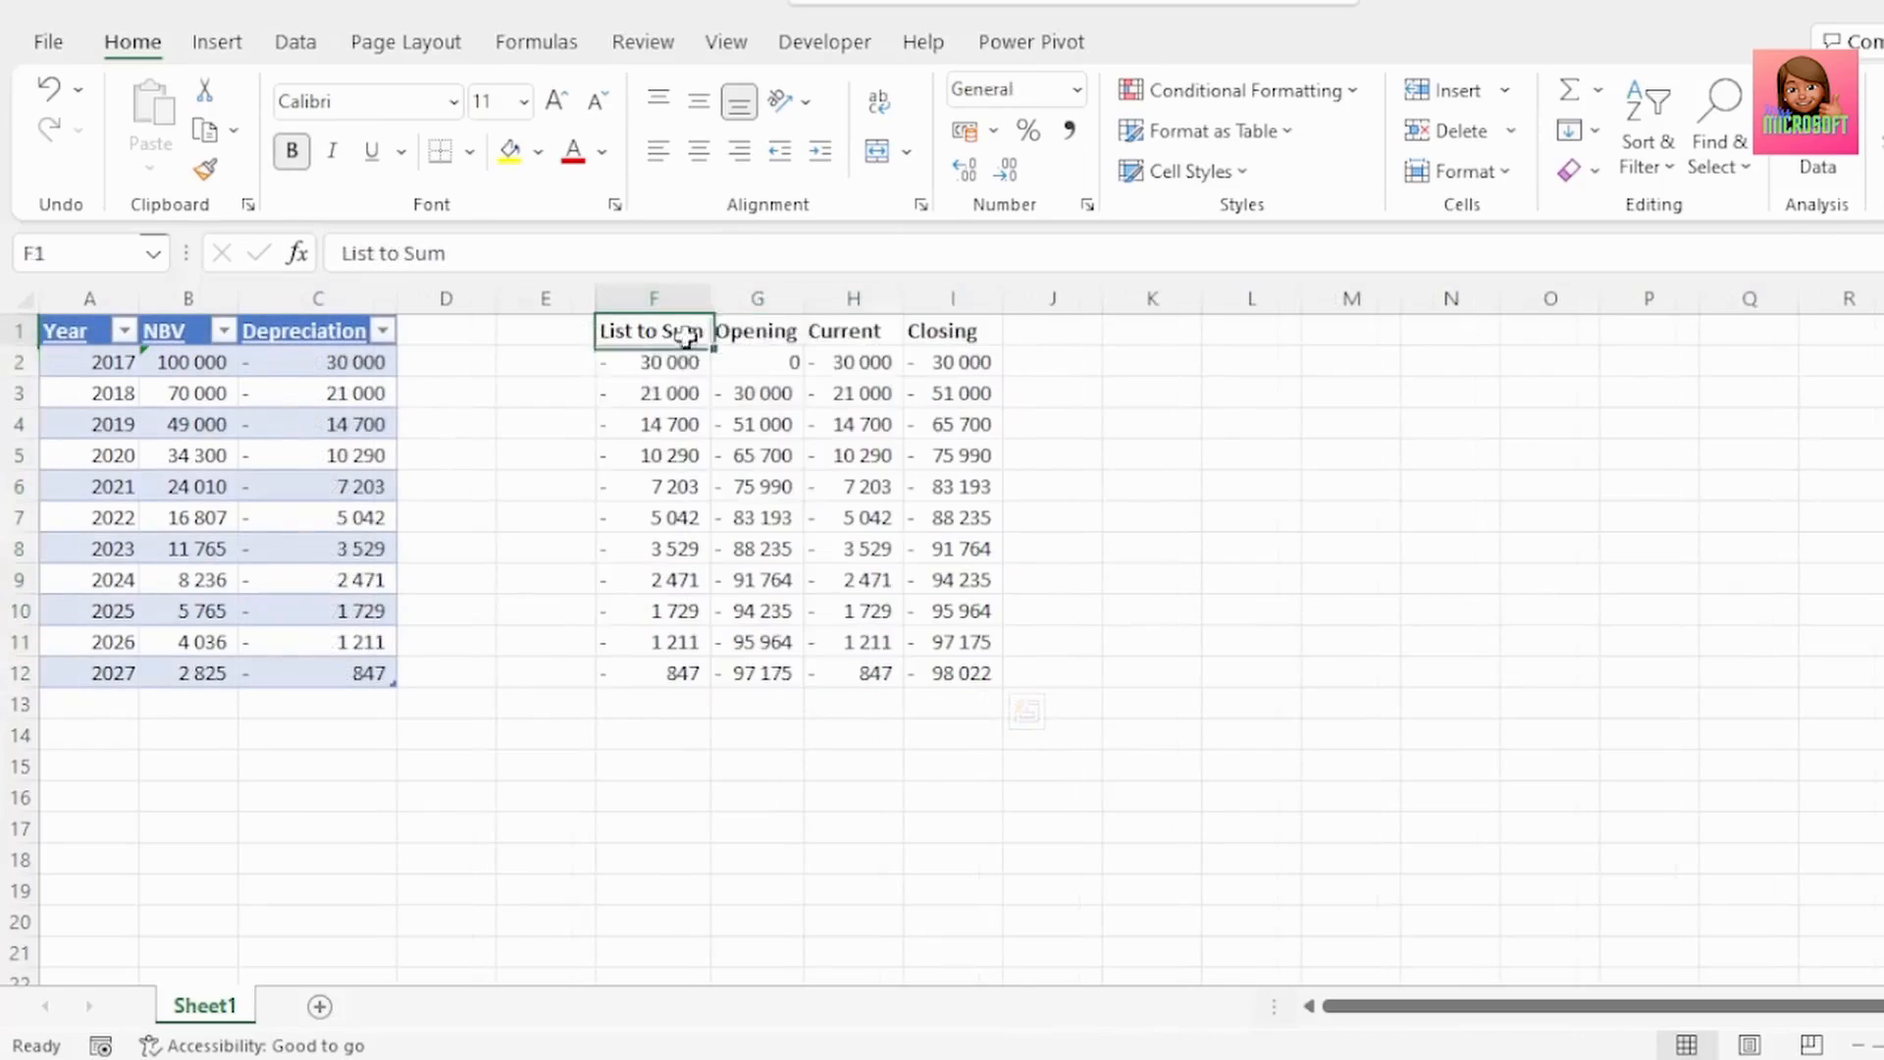
# - Review the List to Sum through Closing block, and load the depreciation table into the Power Query Editor
pyautogui.moveTo(682, 348); pyautogui.dragTo(944, 674)
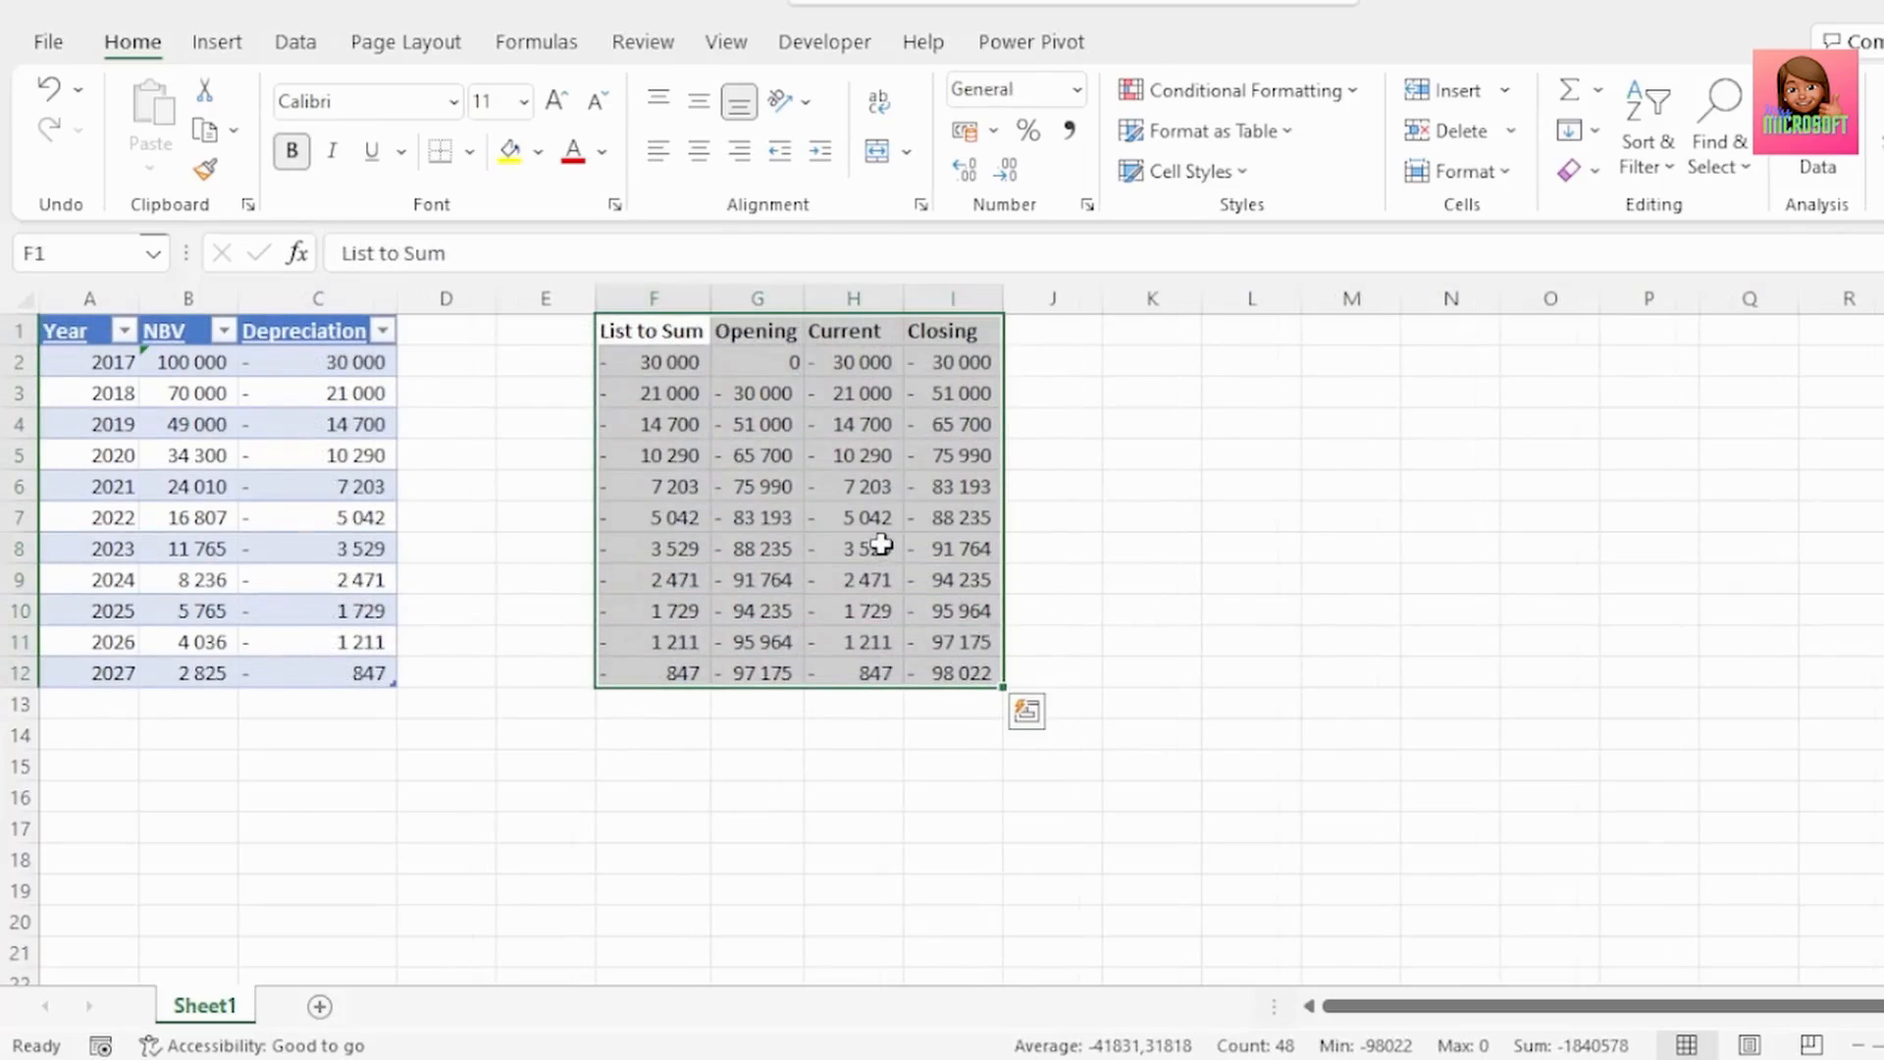
pyautogui.click(103, 393)
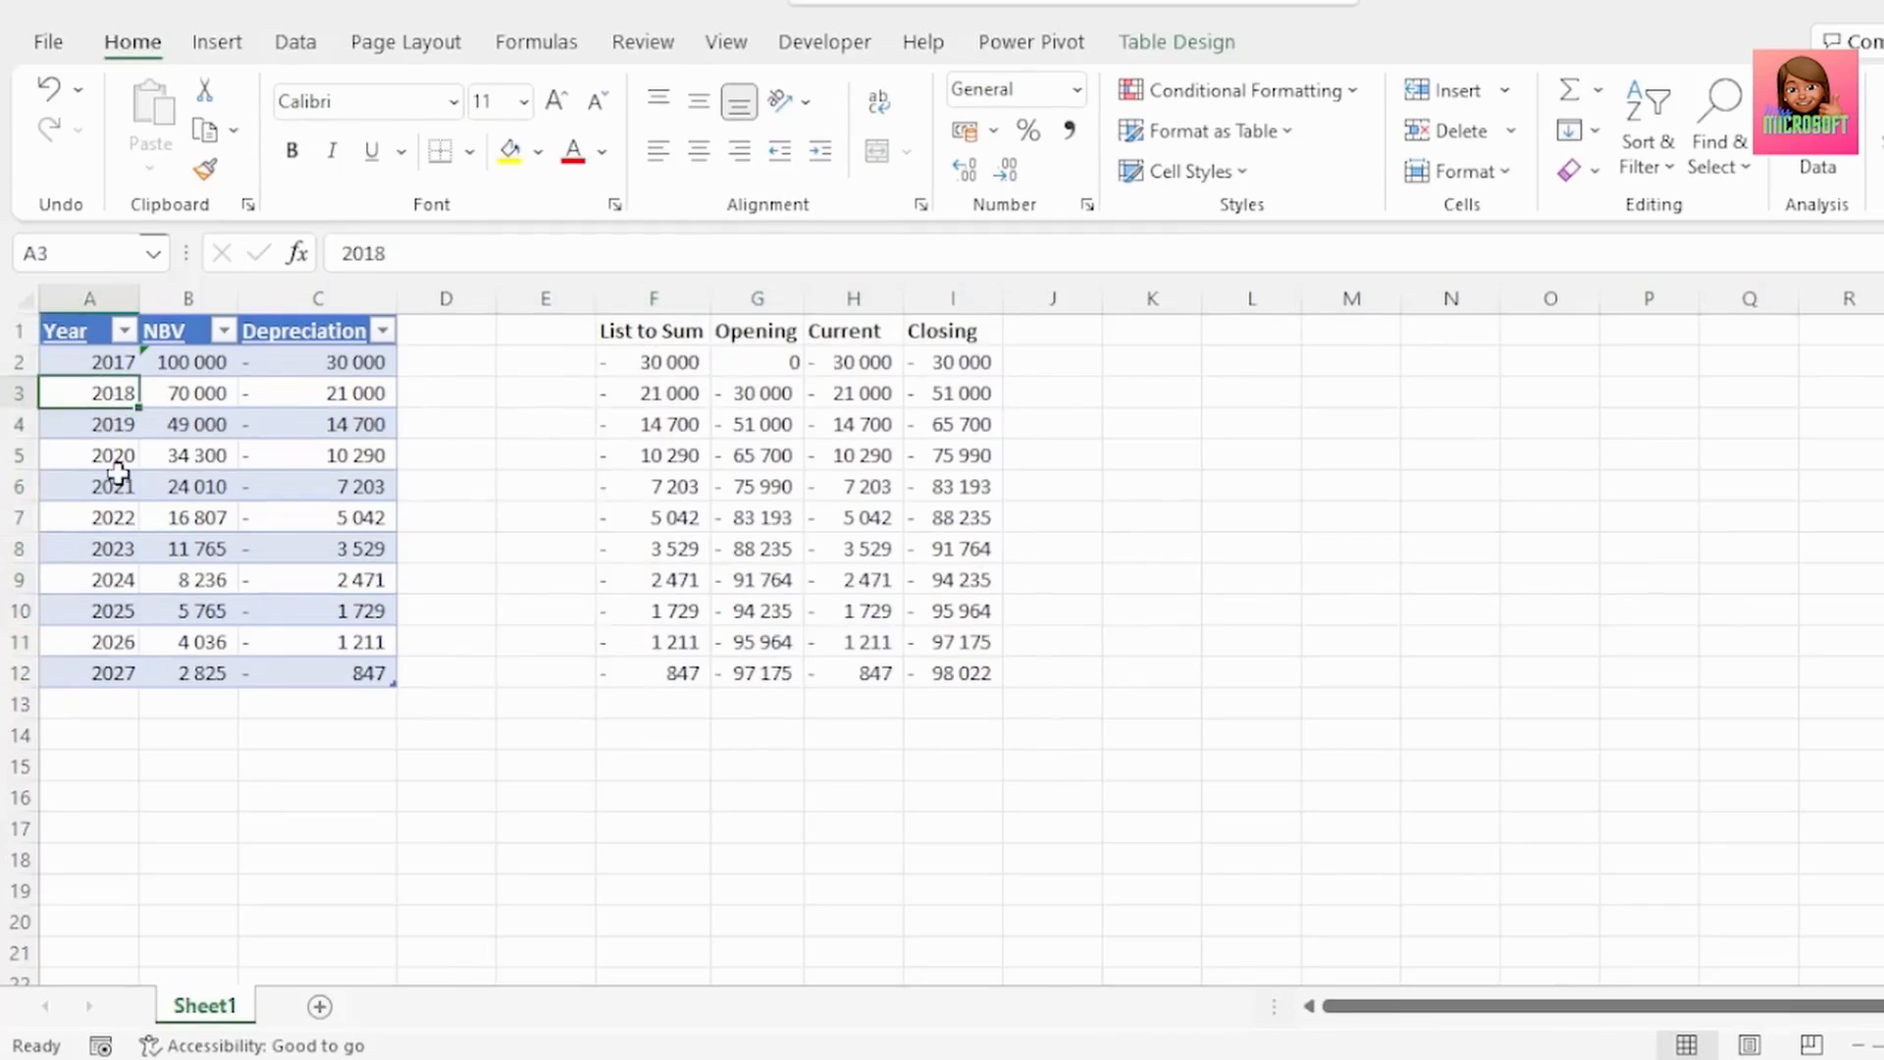
pyautogui.click(167, 420)
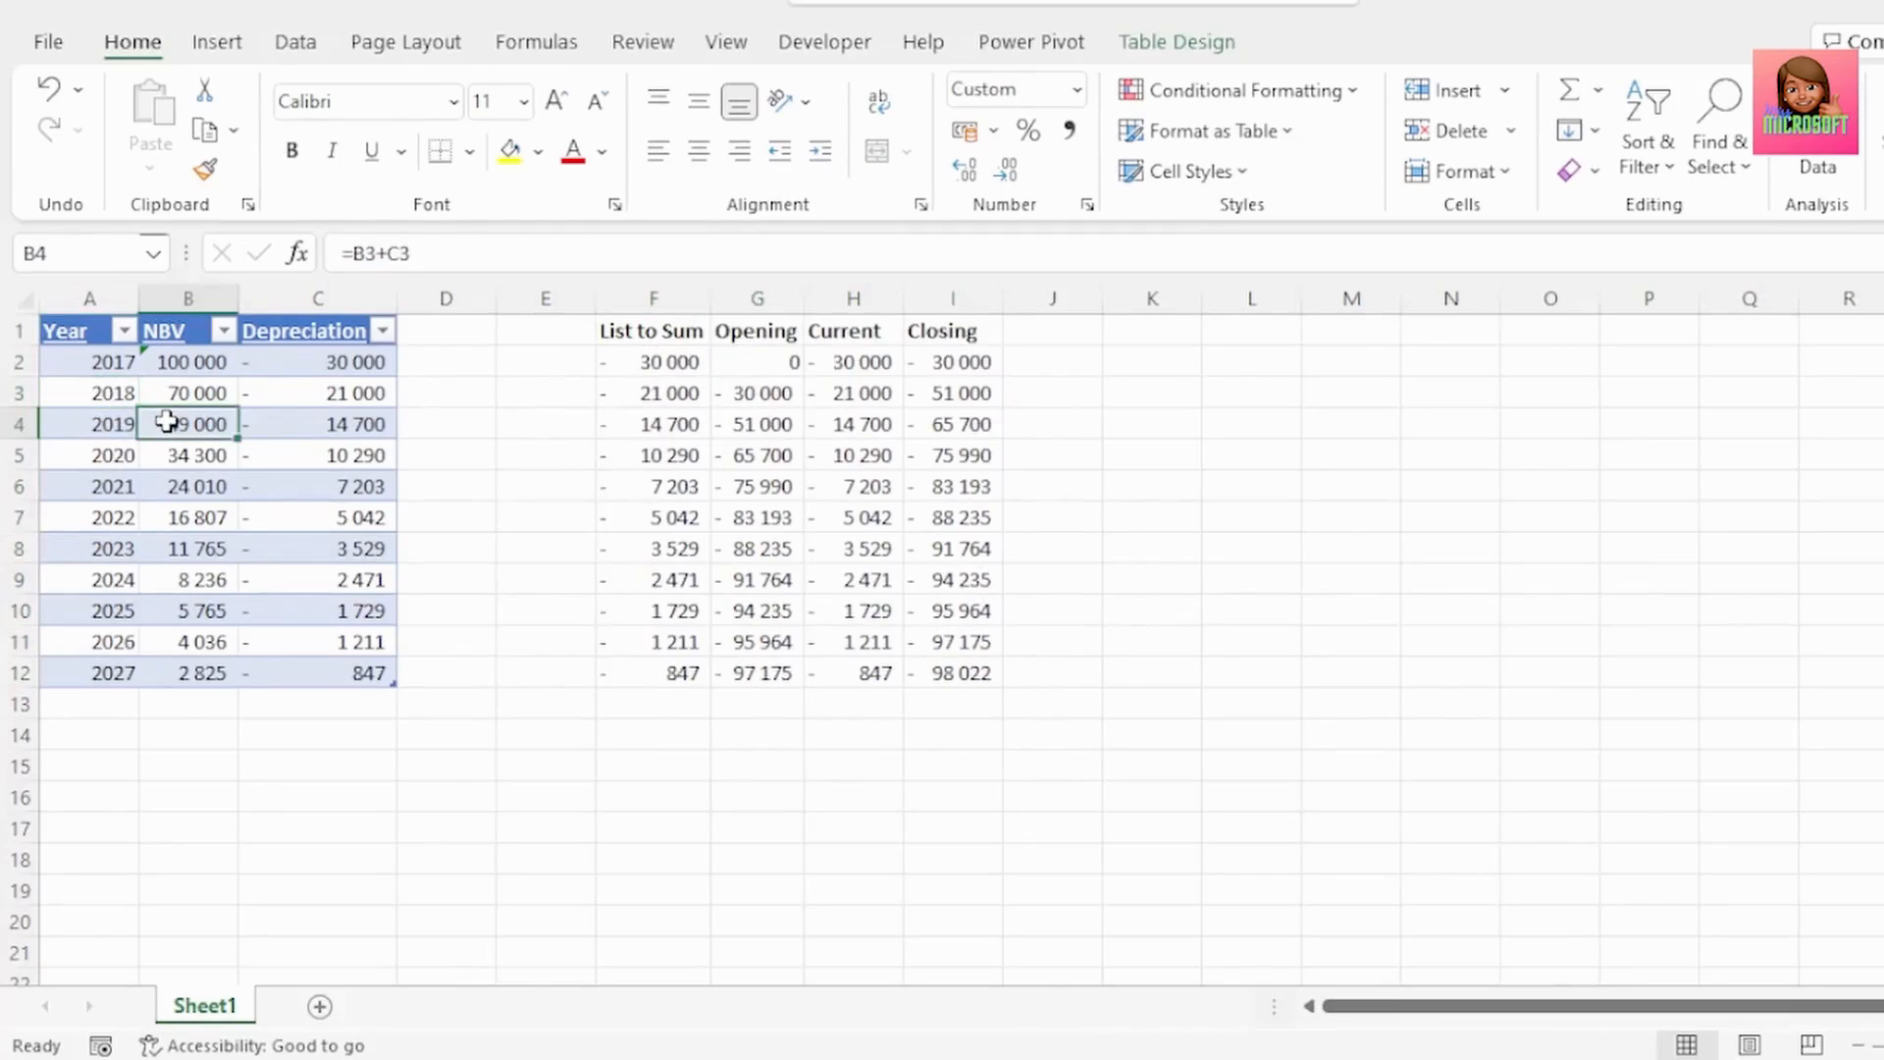
pyautogui.rightClick(171, 420)
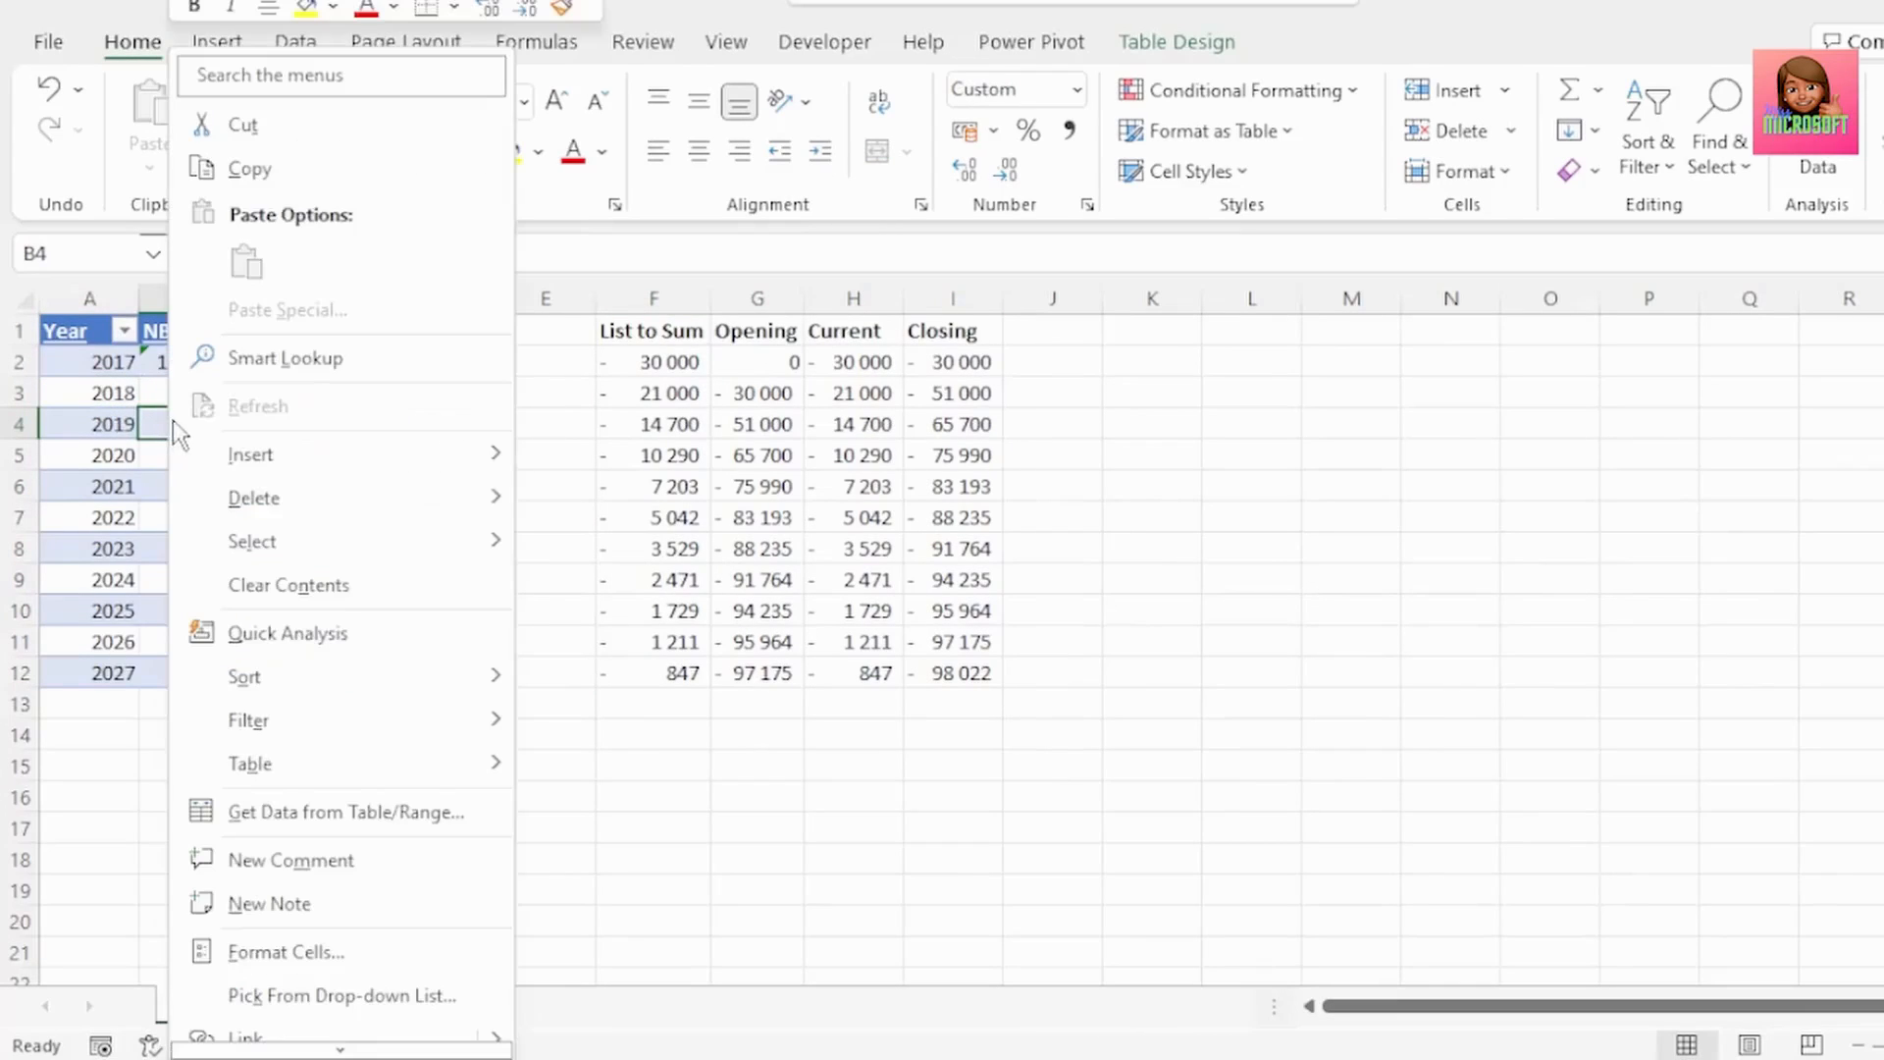
pyautogui.click(314, 815)
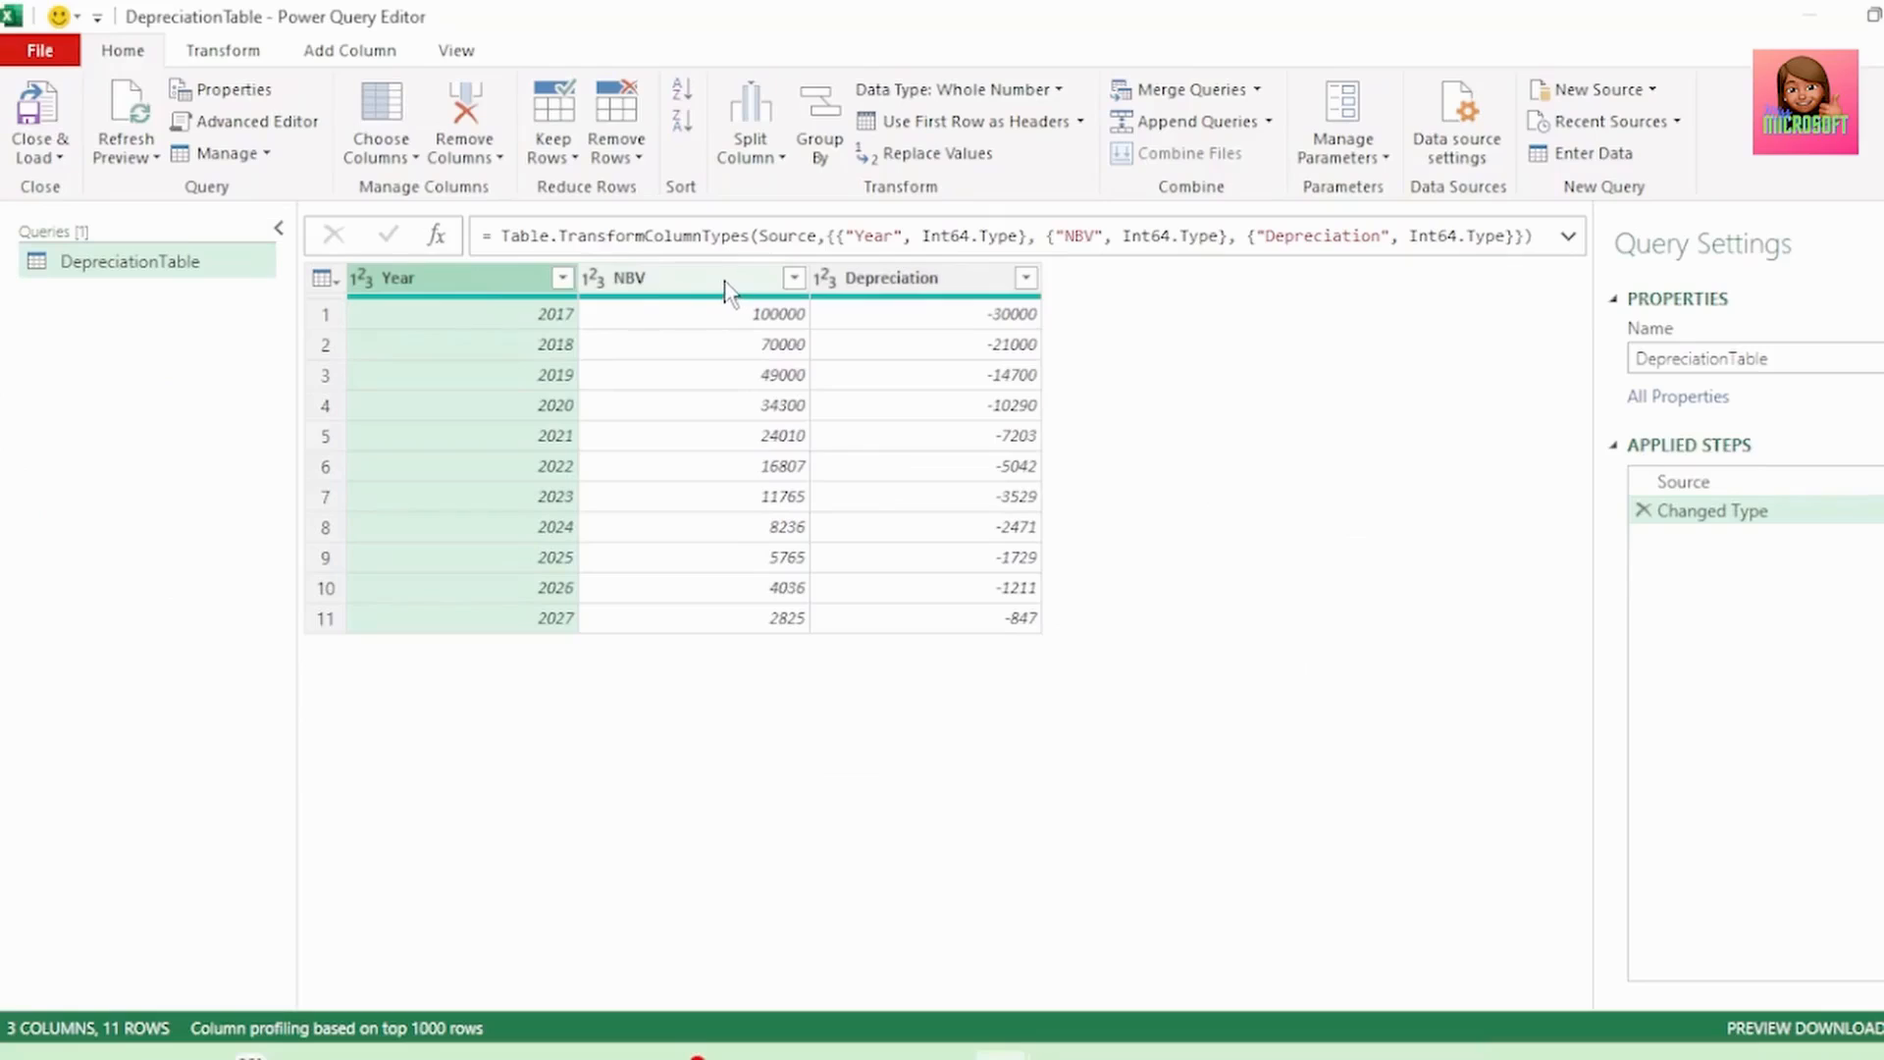
# - Remove the NBV column from the DepreciationTable query
pyautogui.click(726, 279)
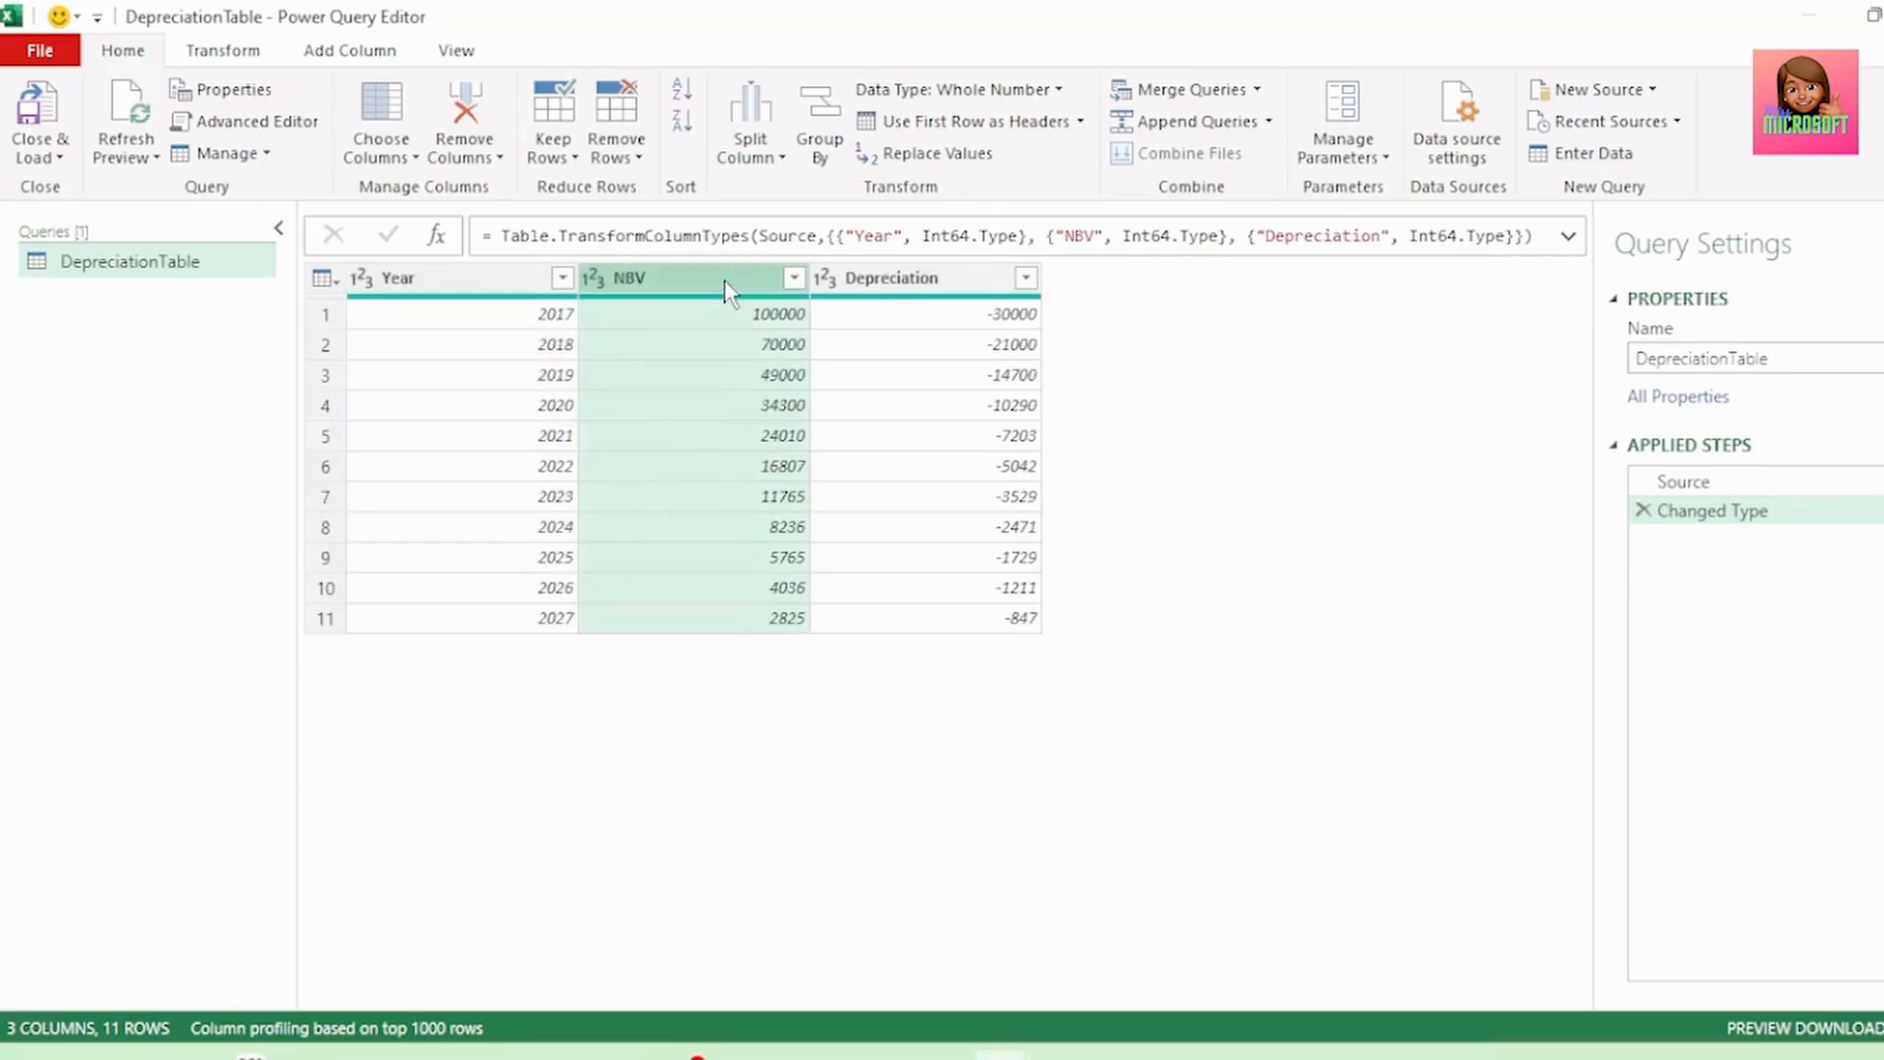
pyautogui.rightClick(724, 280)
pyautogui.click(791, 339)
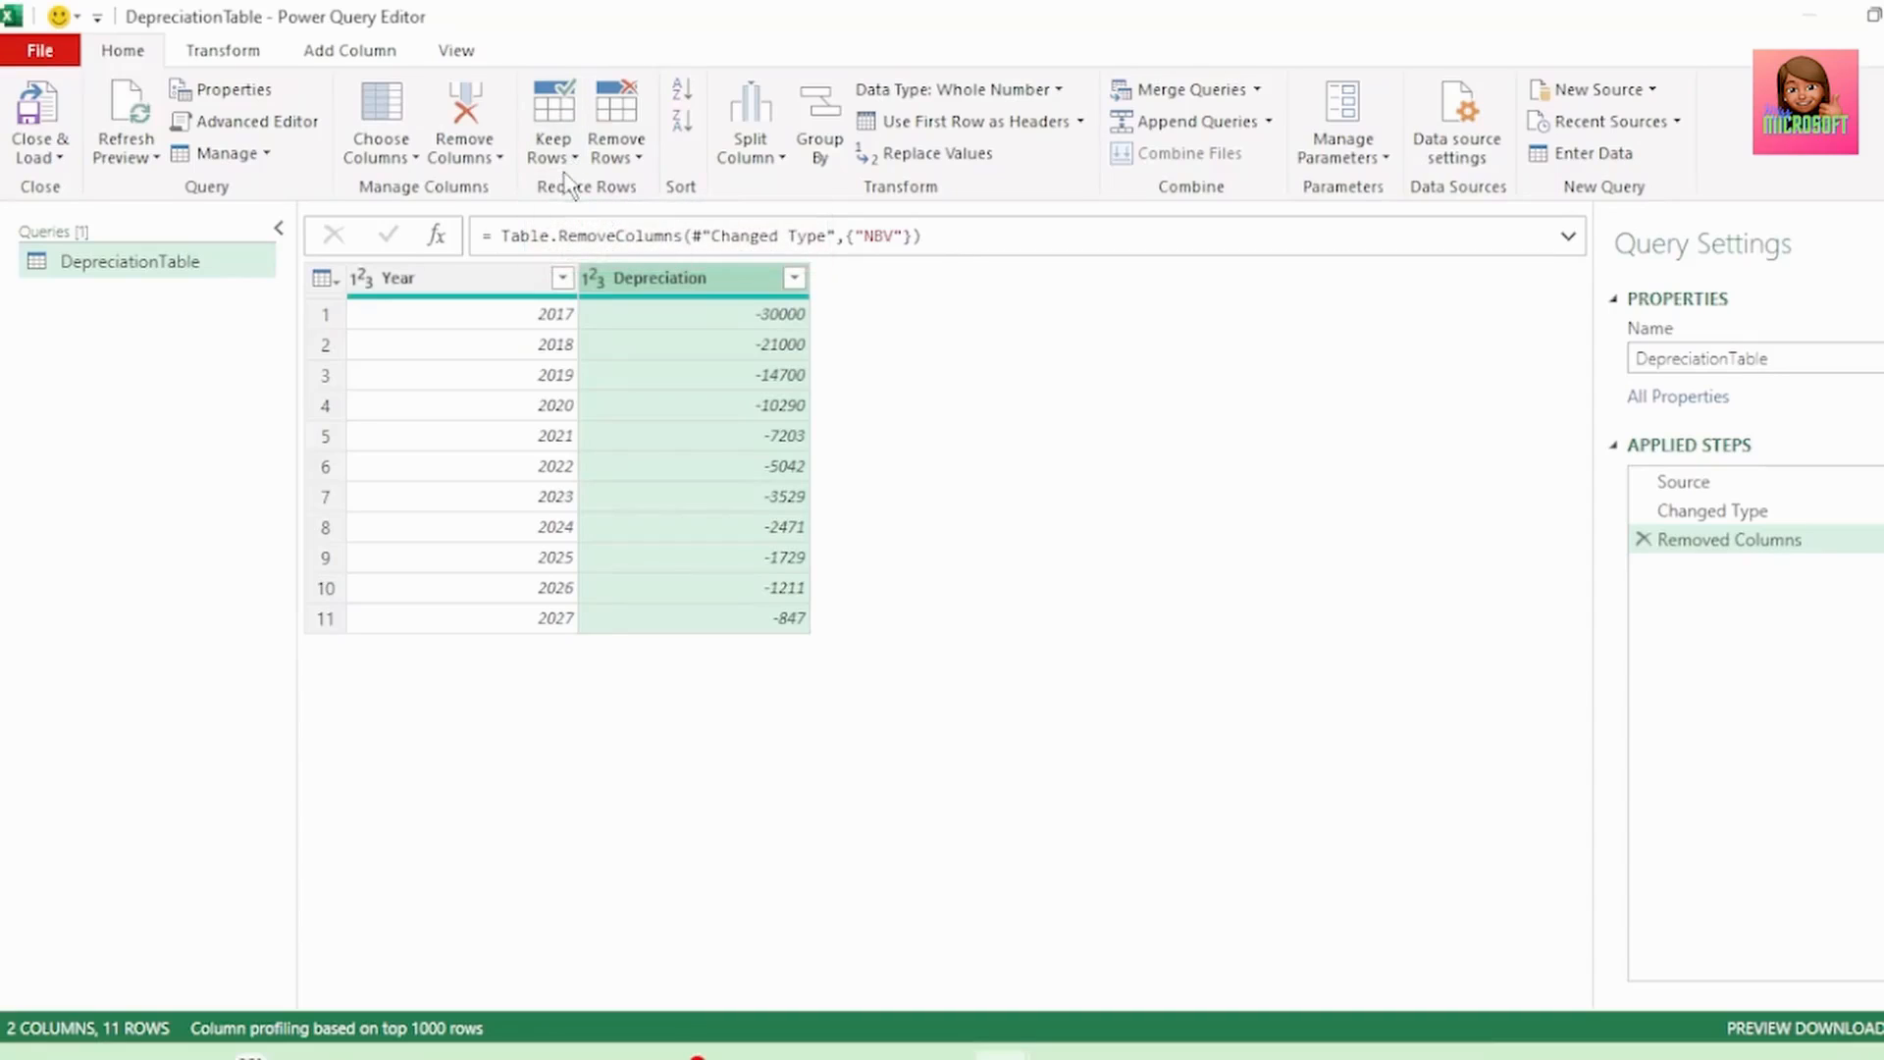
# - Add an index column starting from 1 to the DepreciationTable query
pyautogui.click(359, 50)
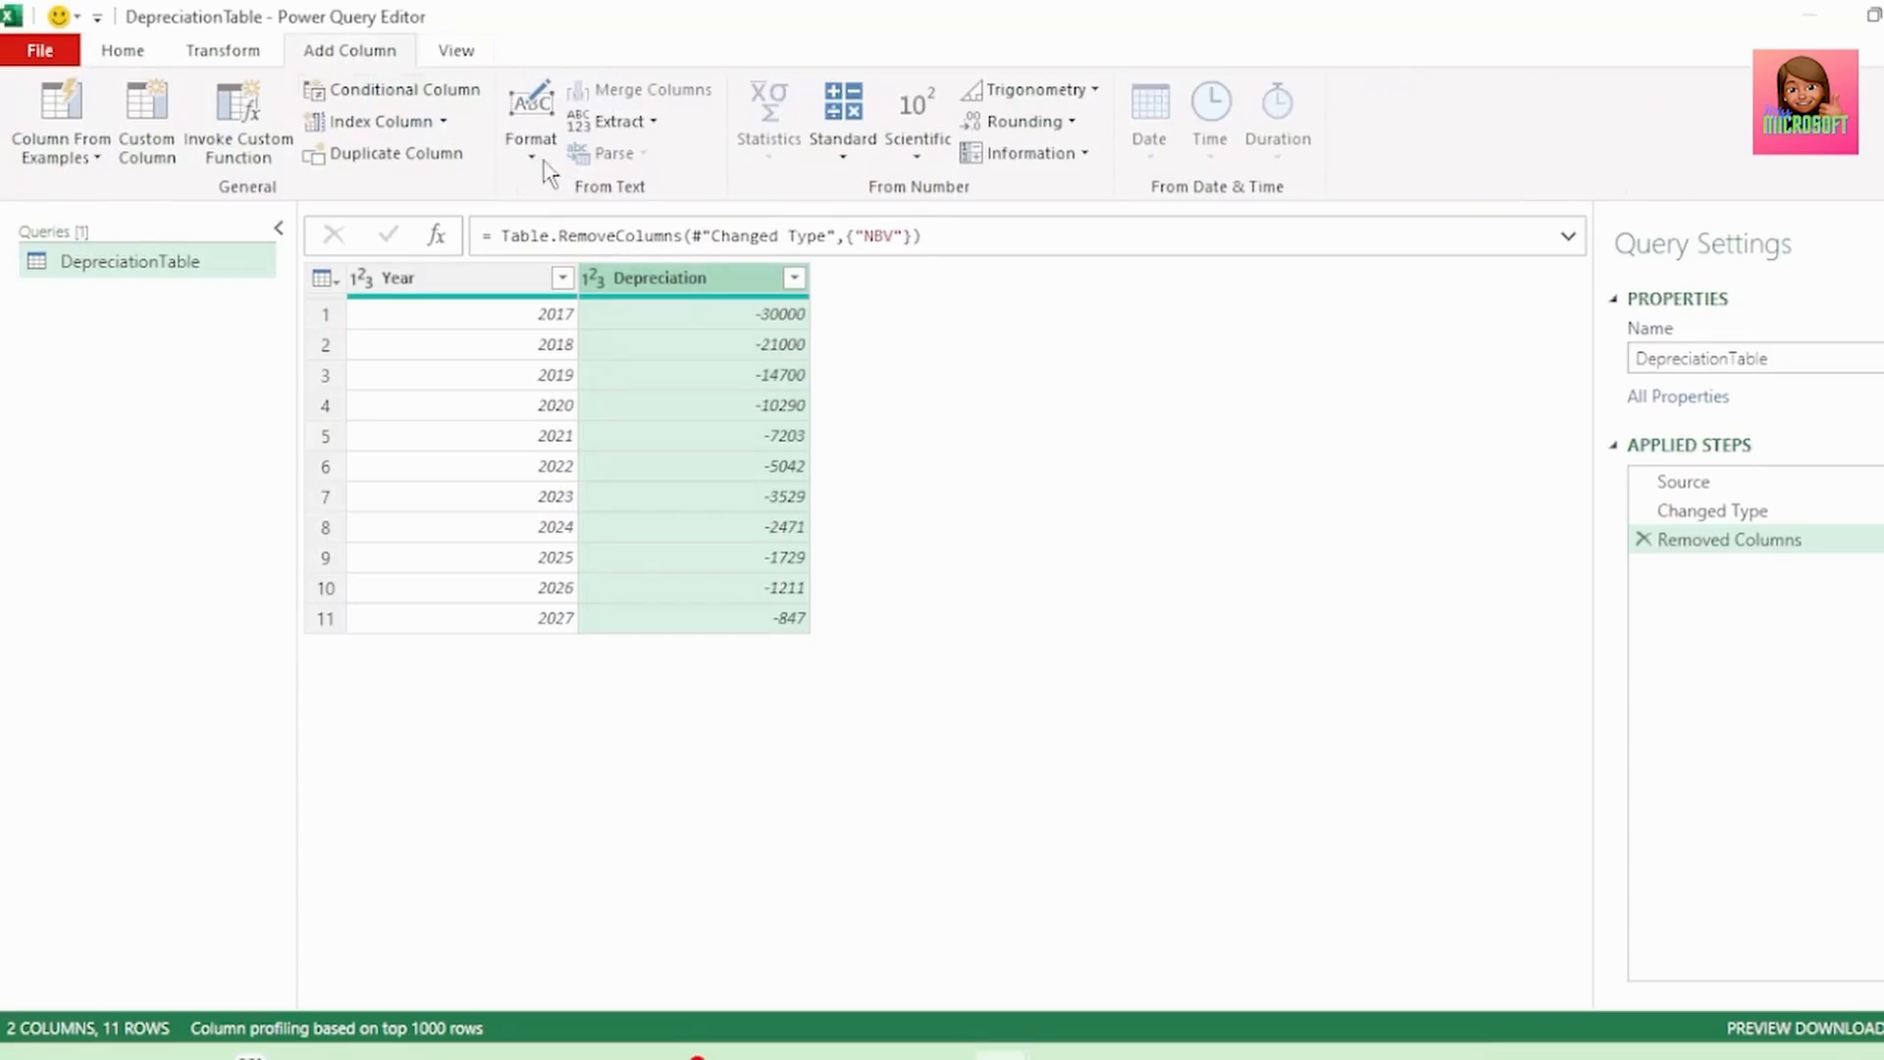
pyautogui.click(443, 122)
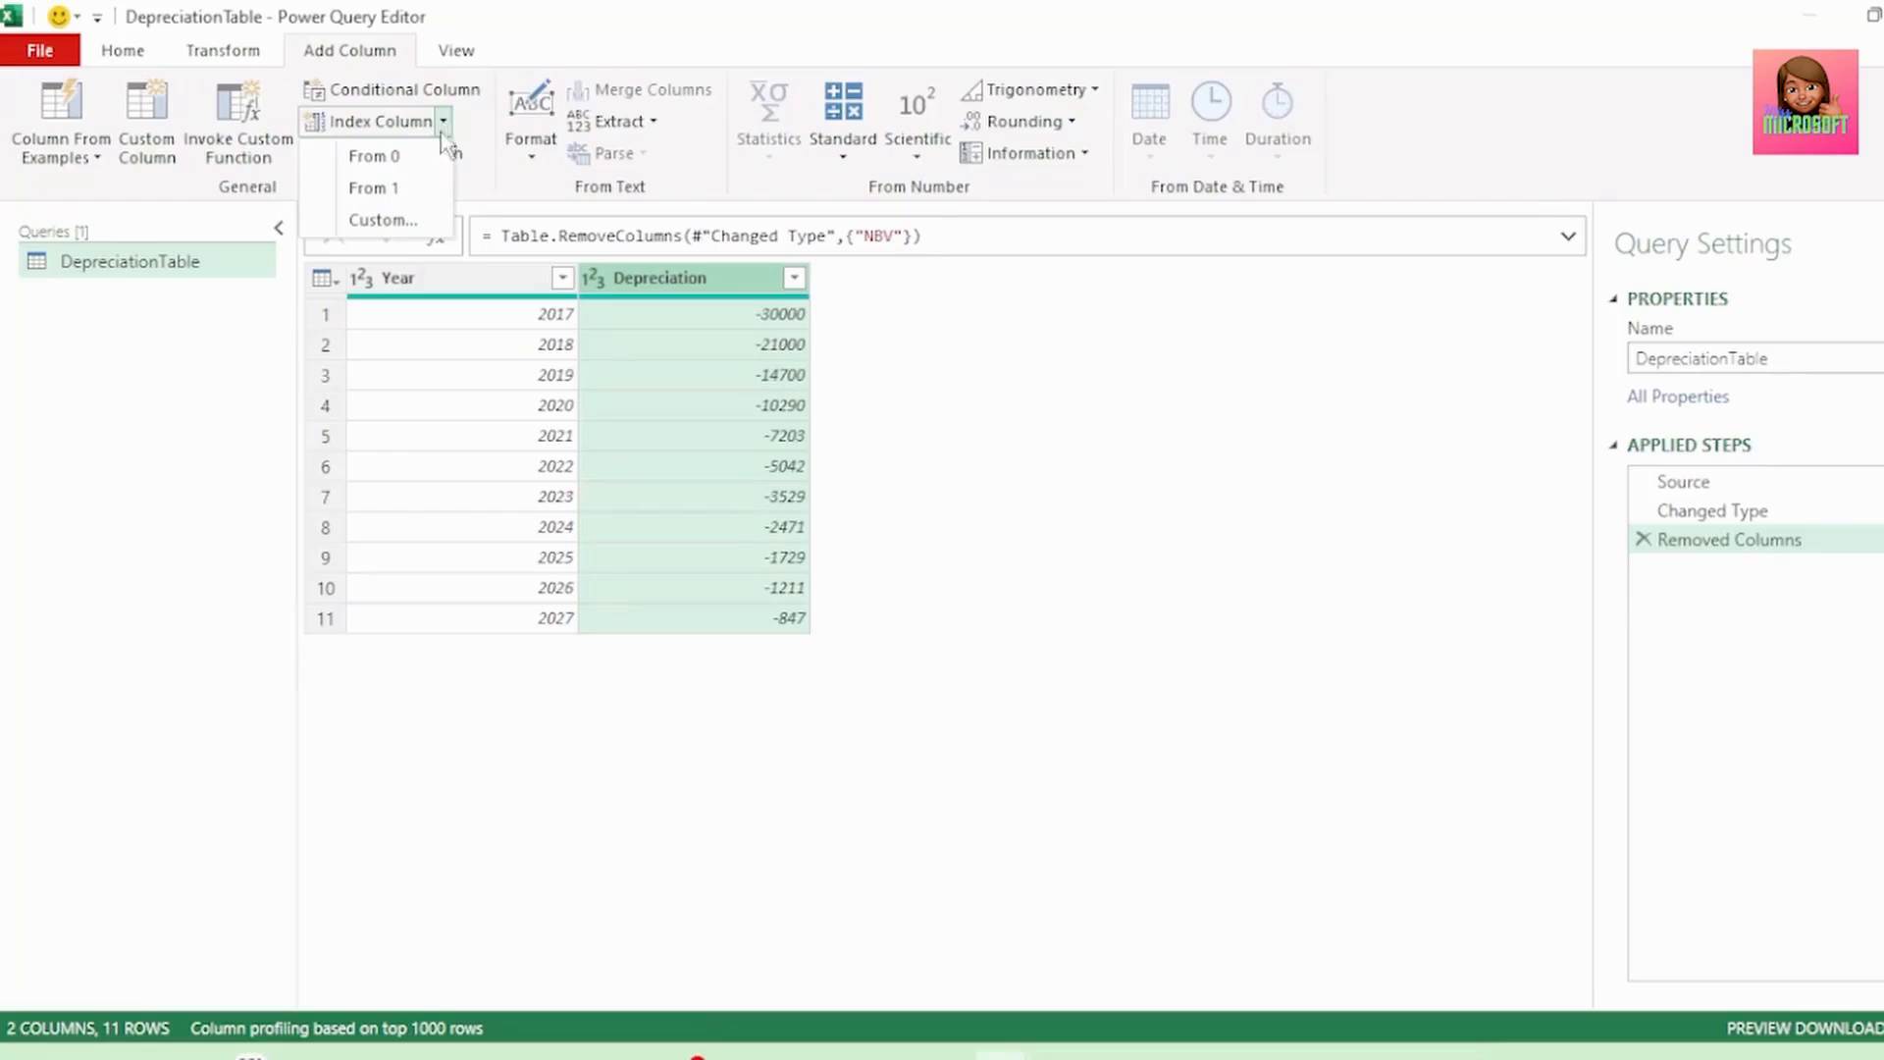
pyautogui.click(423, 189)
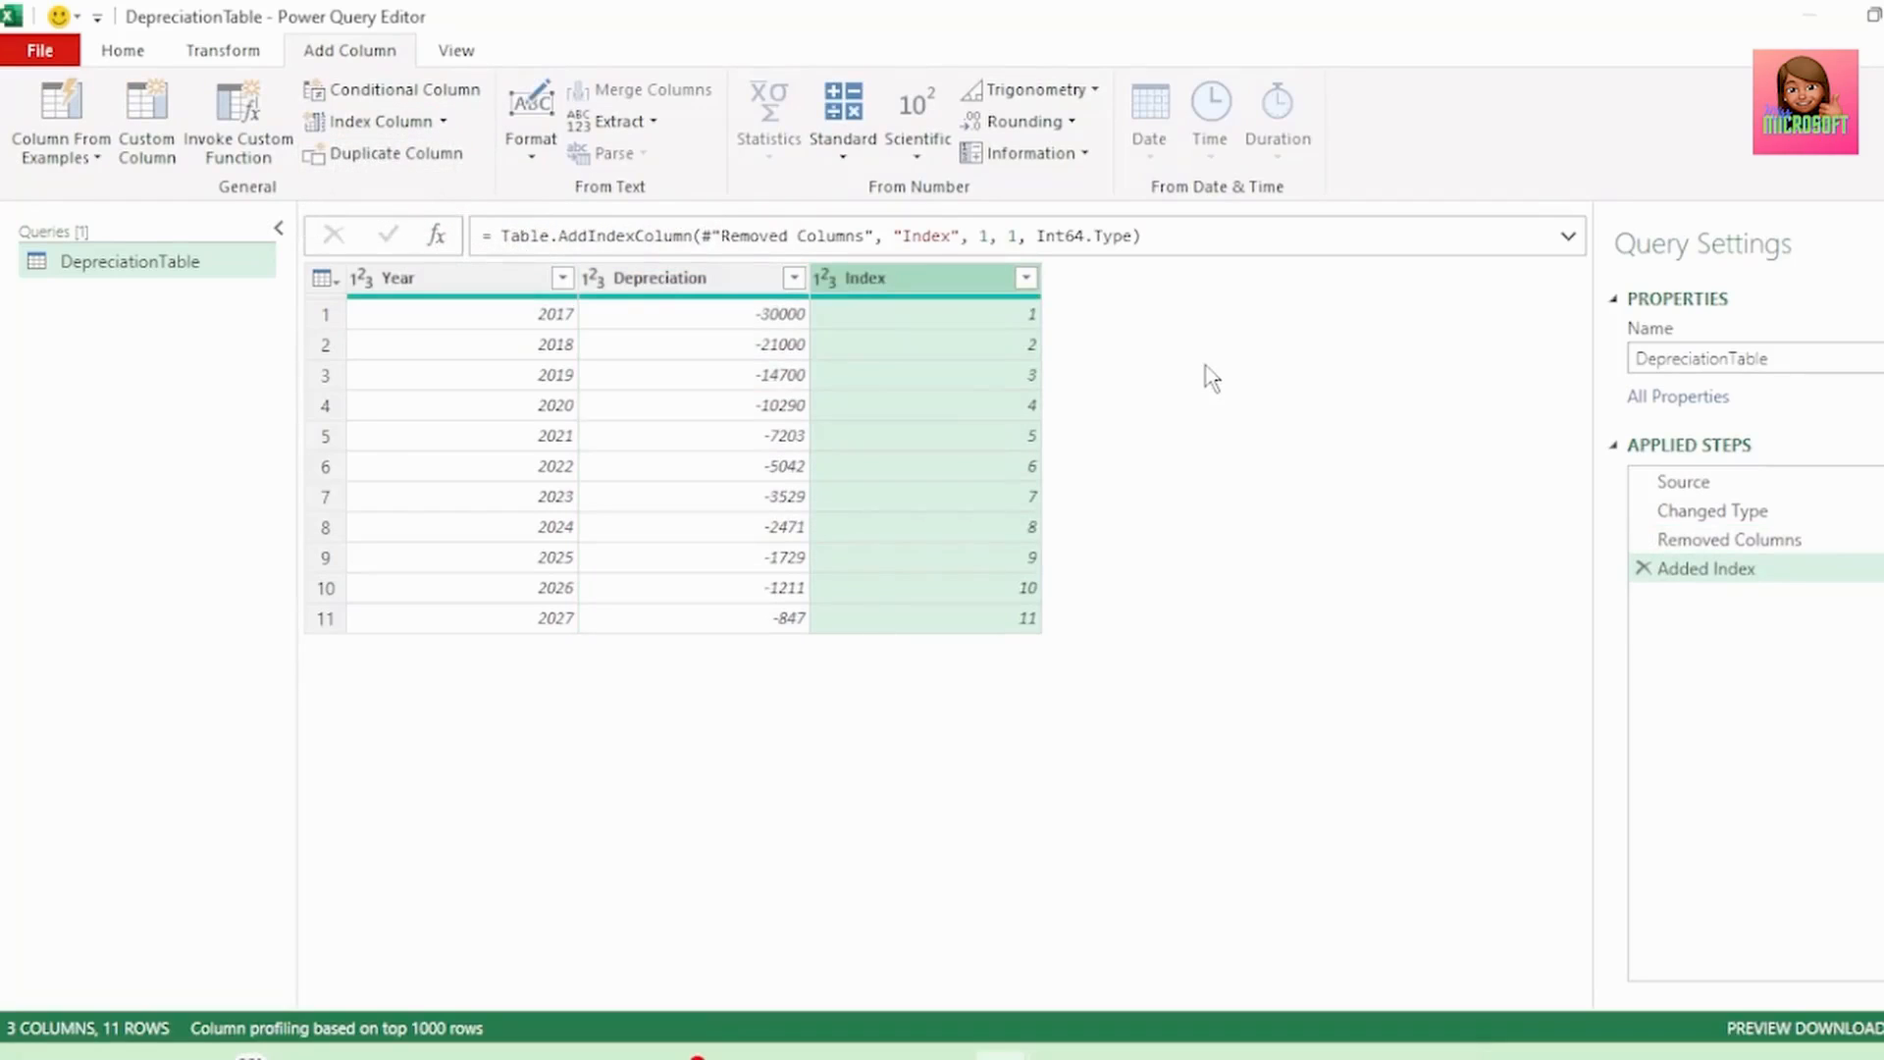
# - Rename the Added Index applied step to AddedIndex, without the space
pyautogui.rightClick(1755, 577)
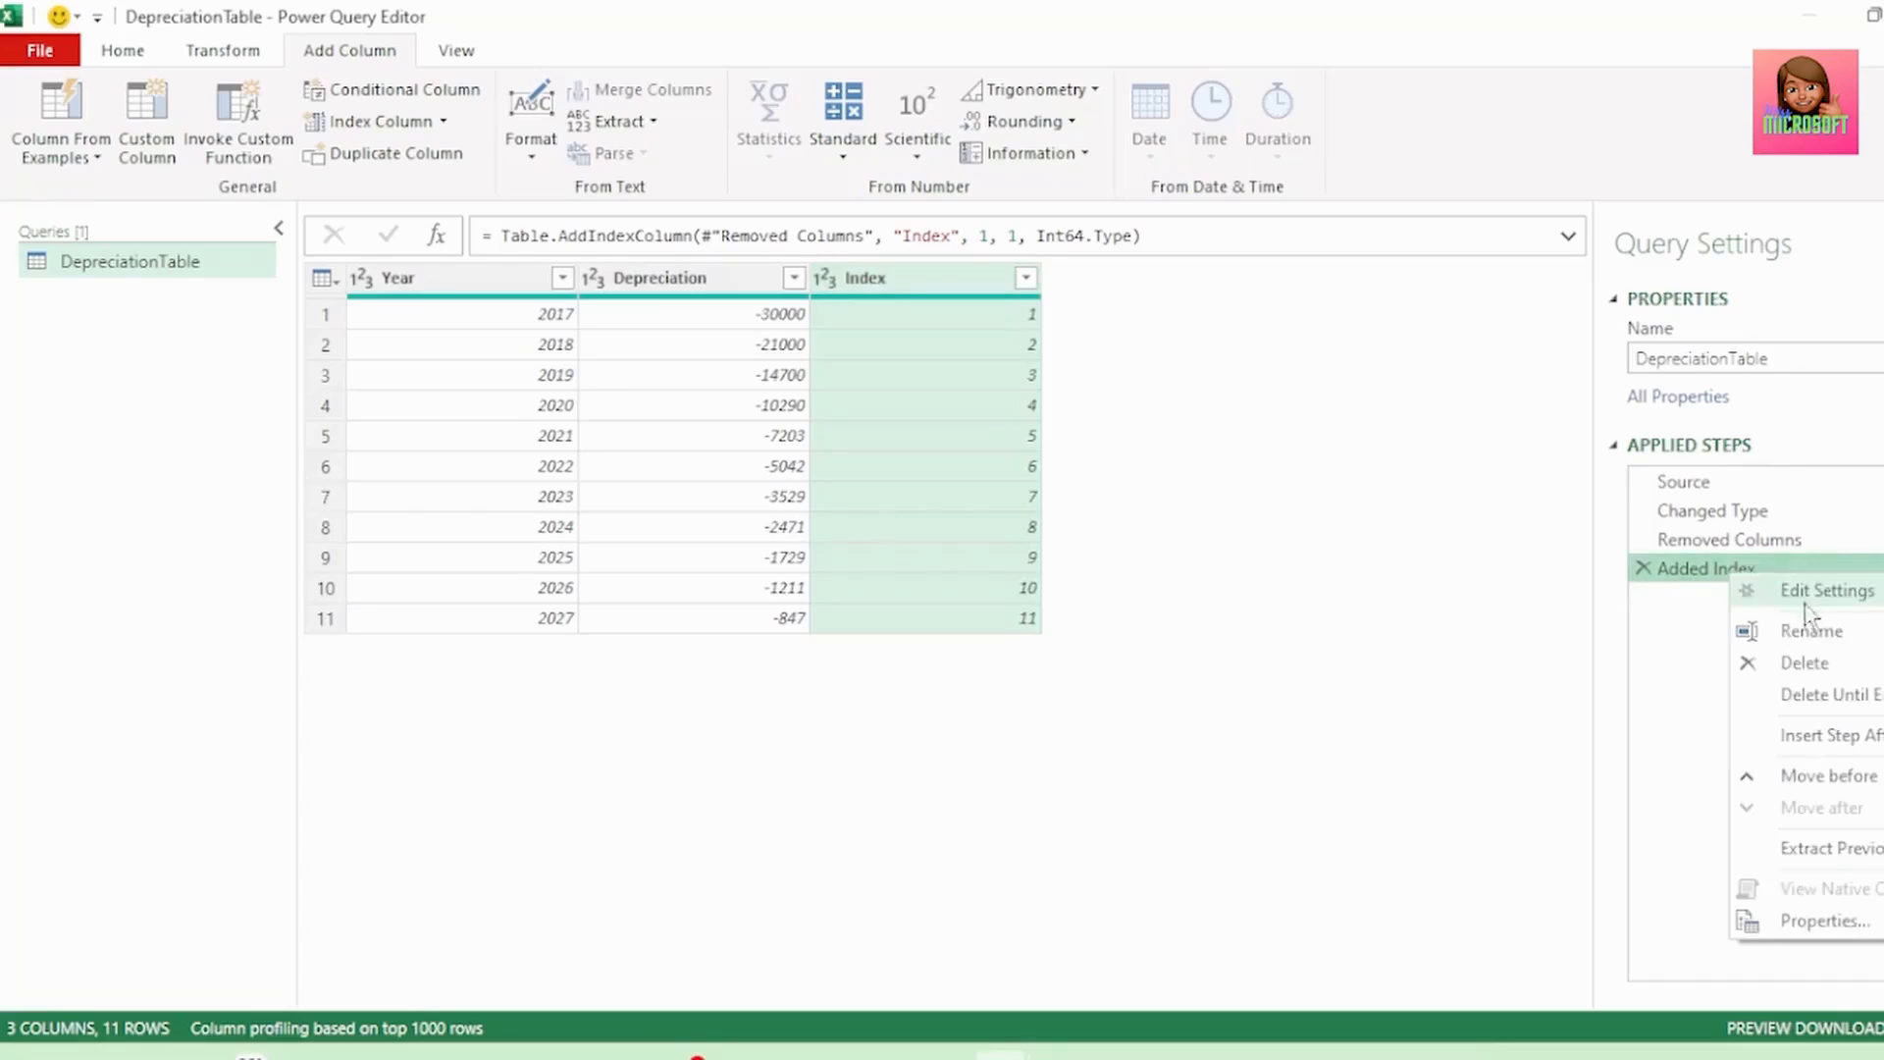
pyautogui.click(1749, 623)
pyautogui.press('BackSpace')
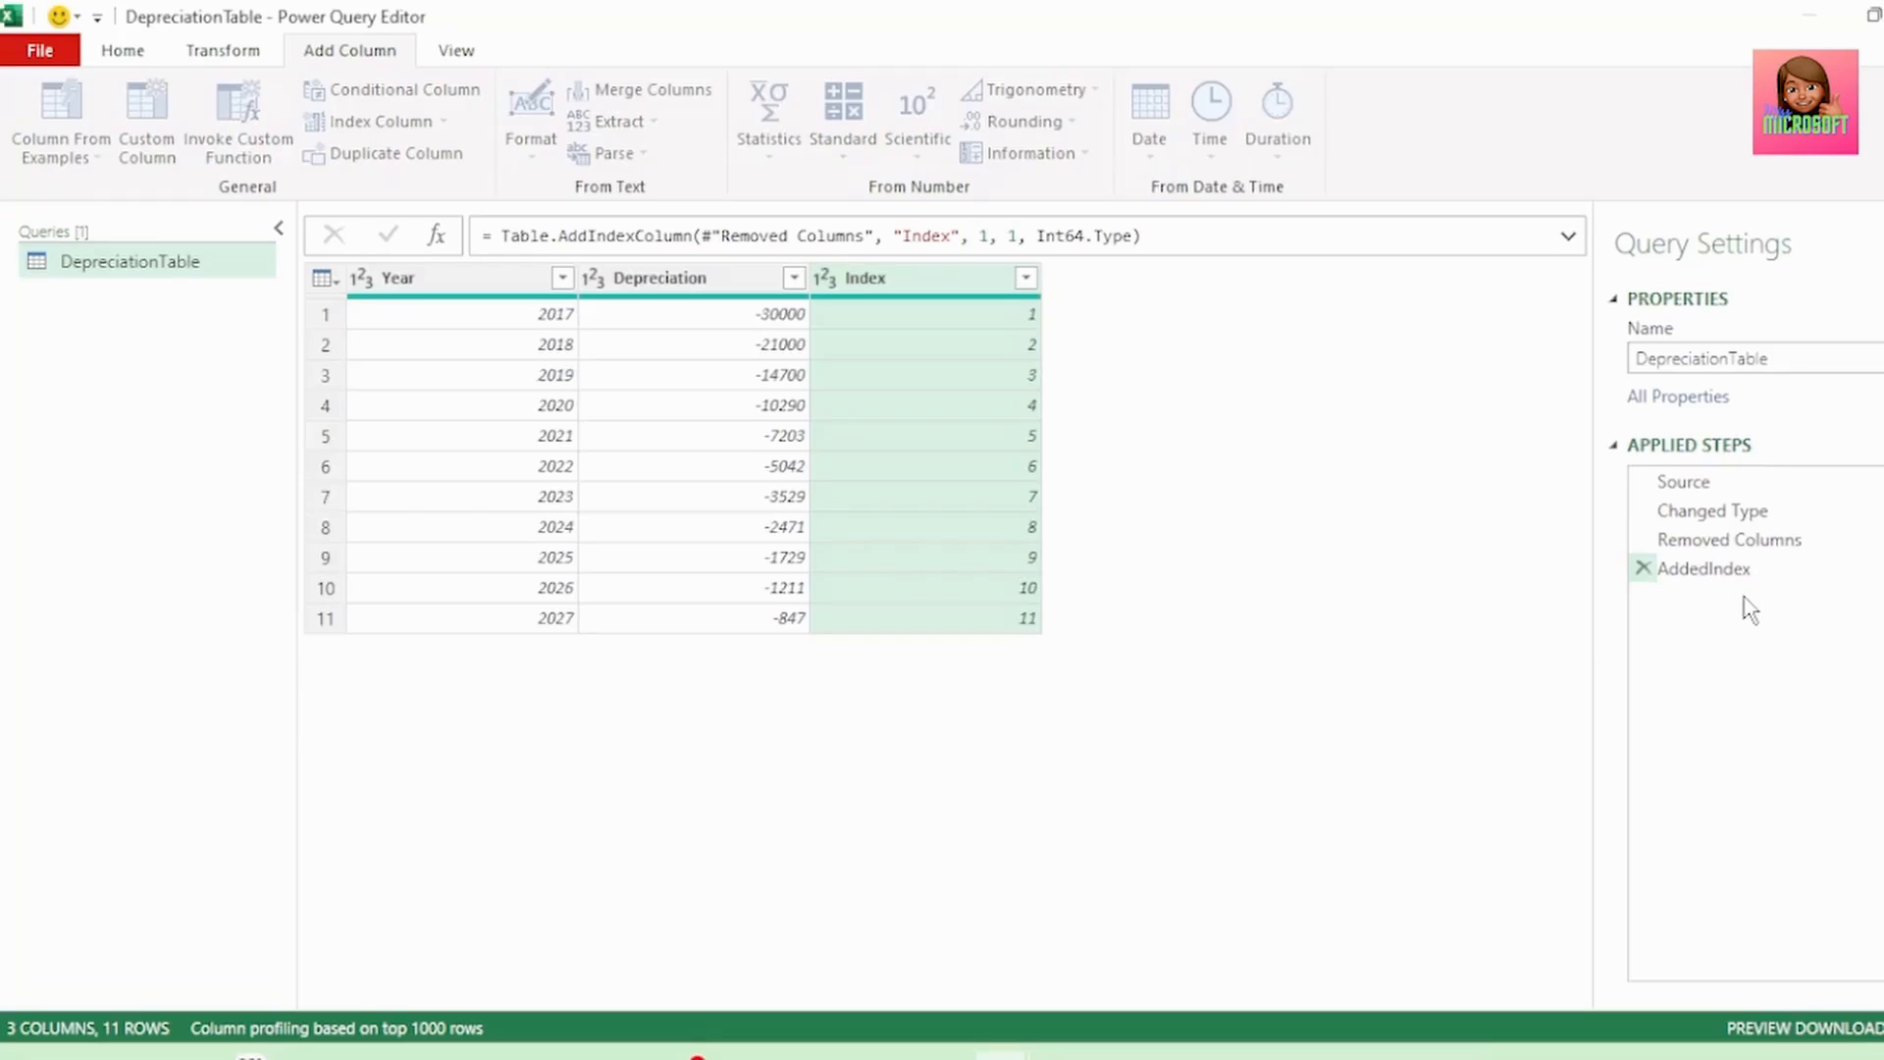
pyautogui.press('Return')
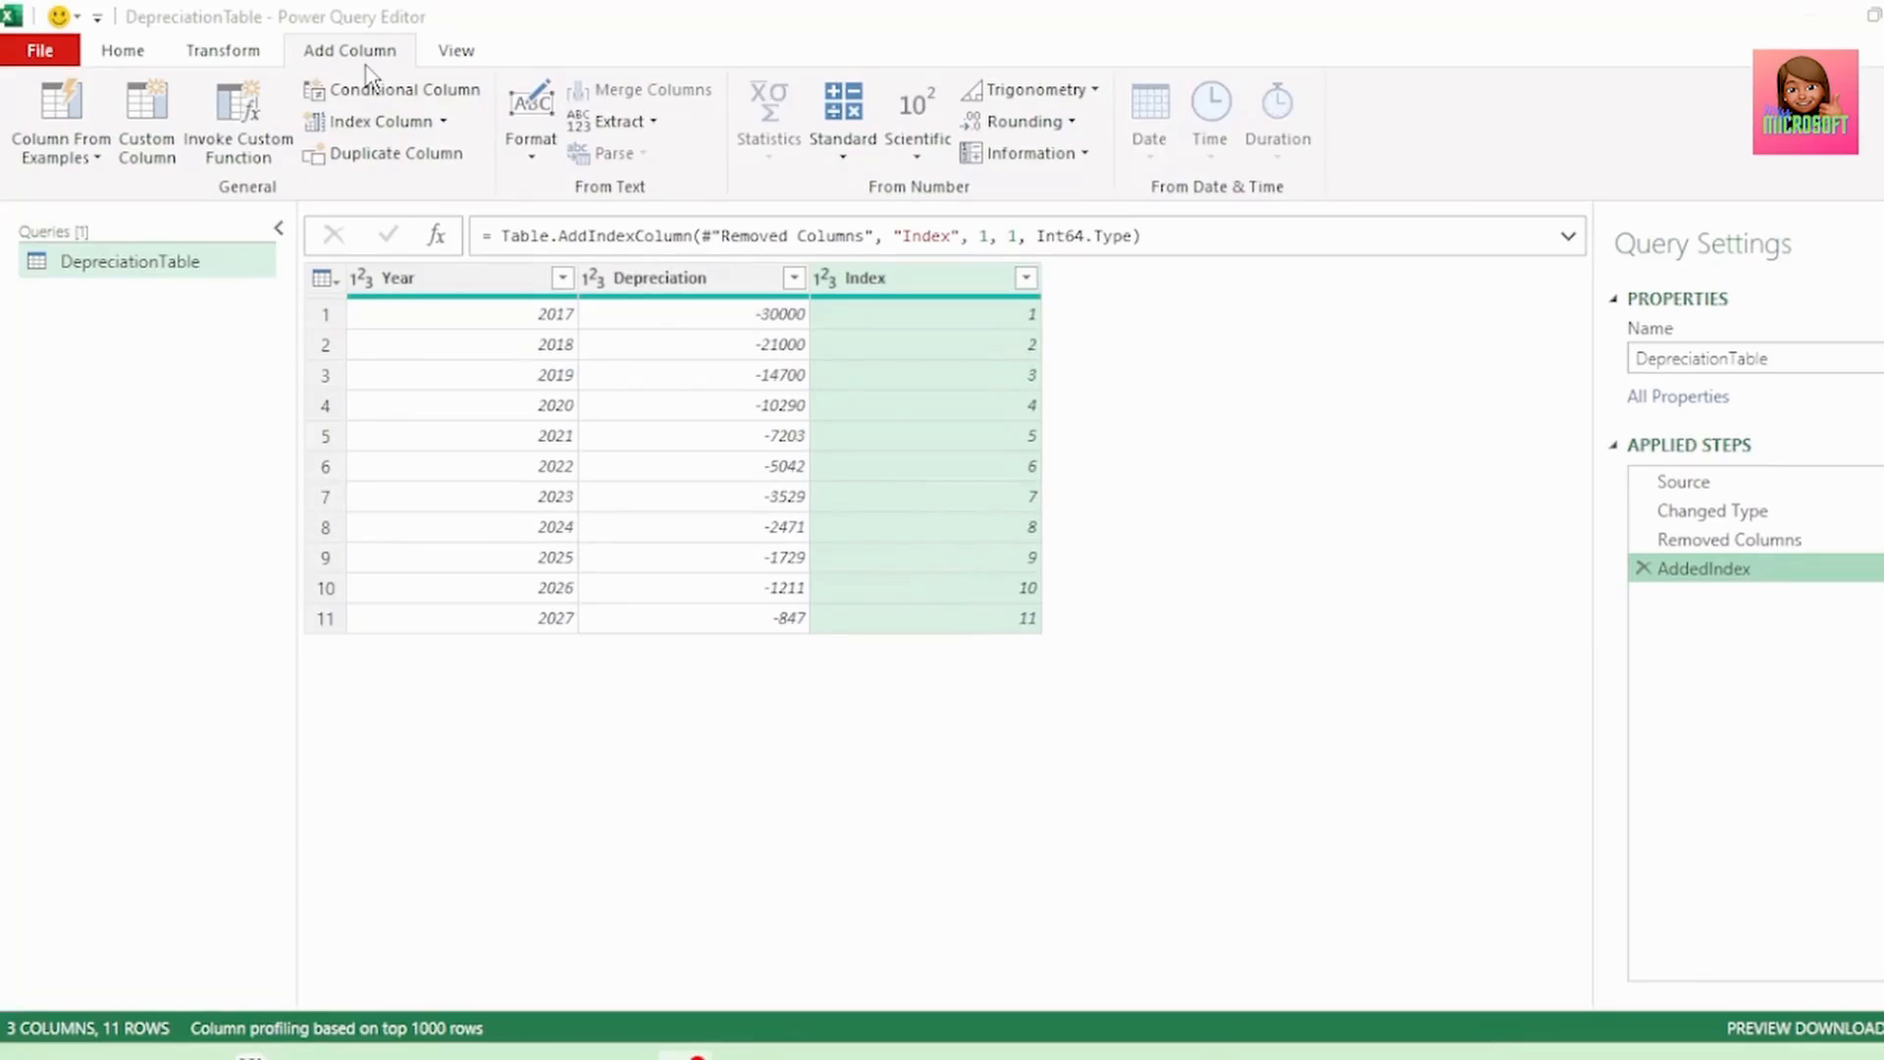
# - Start a new custom column and name it Cumulative Total
pyautogui.click(152, 138)
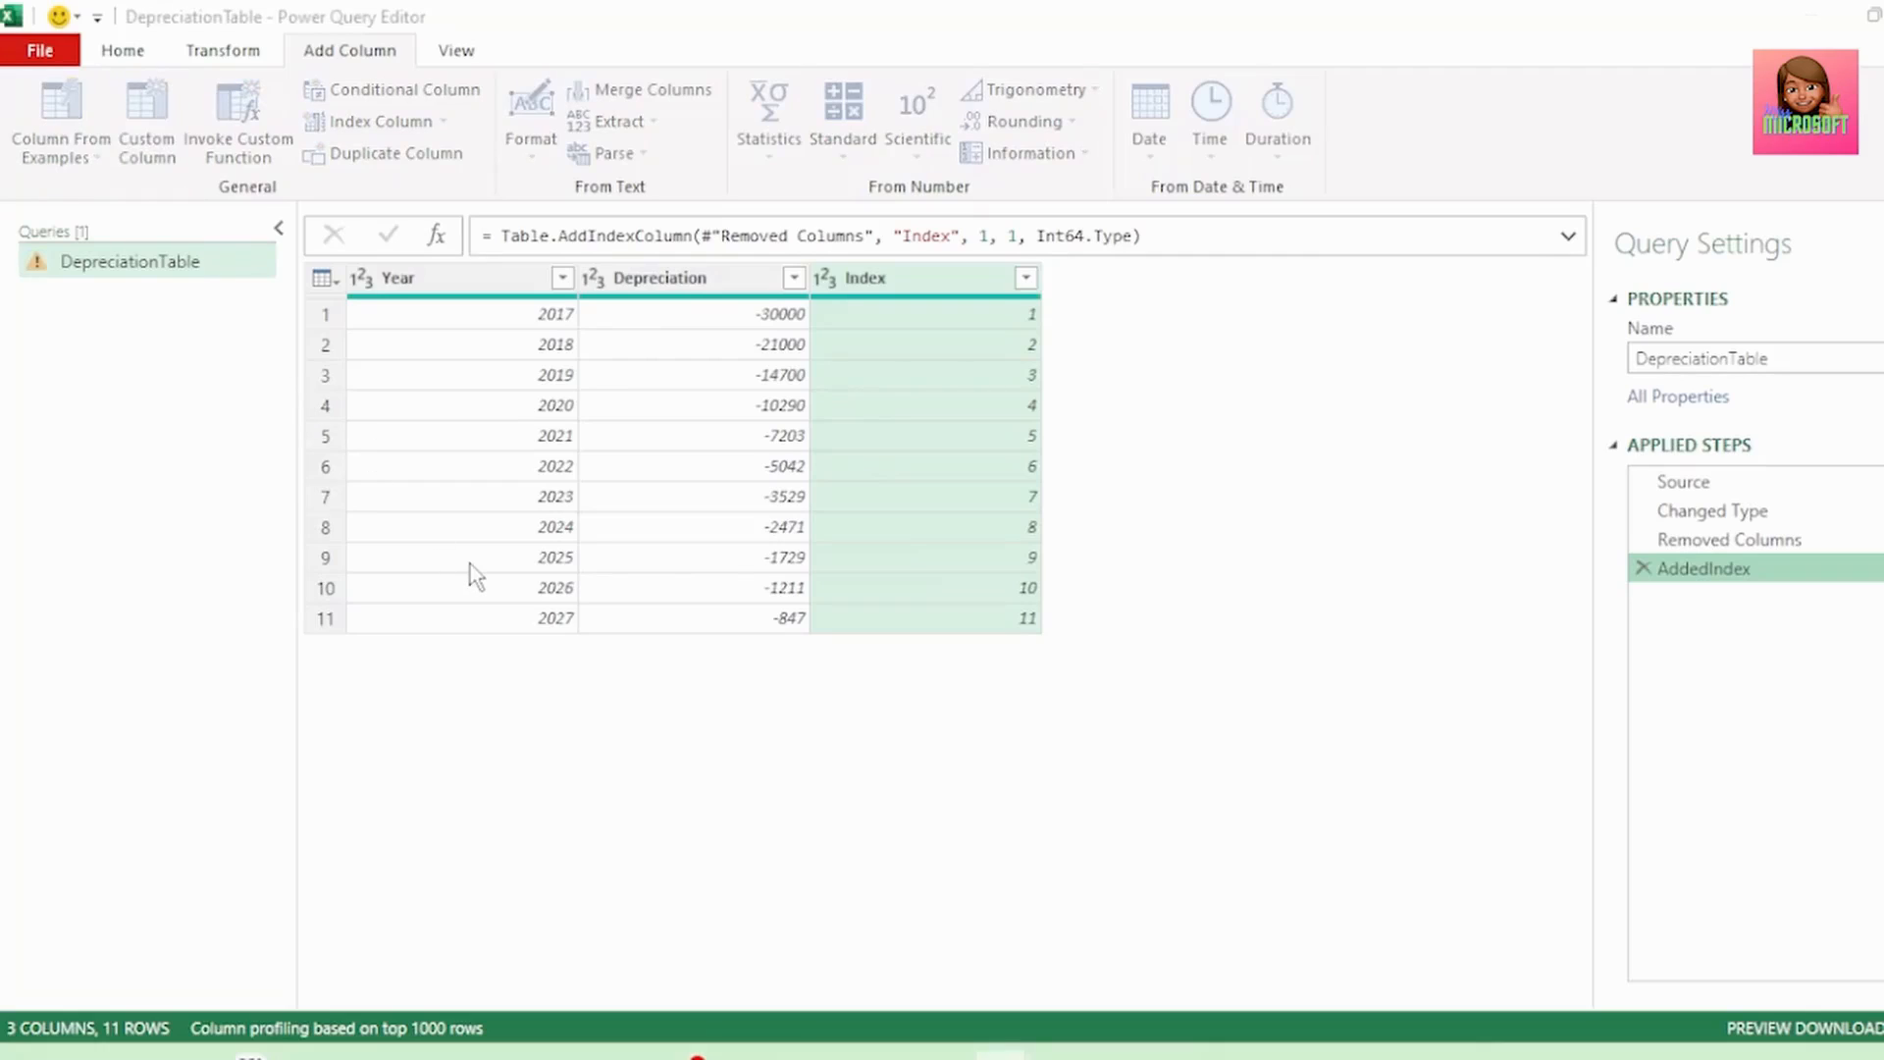
pyautogui.press('capslock')
pyautogui.write('Cumulative T')
pyautogui.press('capslock')
pyautogui.write('otal')
# - Begin the custom column formula with List.Range (AddedIndex [Depreciation] as the list argument
pyautogui.click(614, 440)
pyautogui.press('capslock')
pyautogui.write('L')
pyautogui.press('capslock')
pyautogui.write('ist')
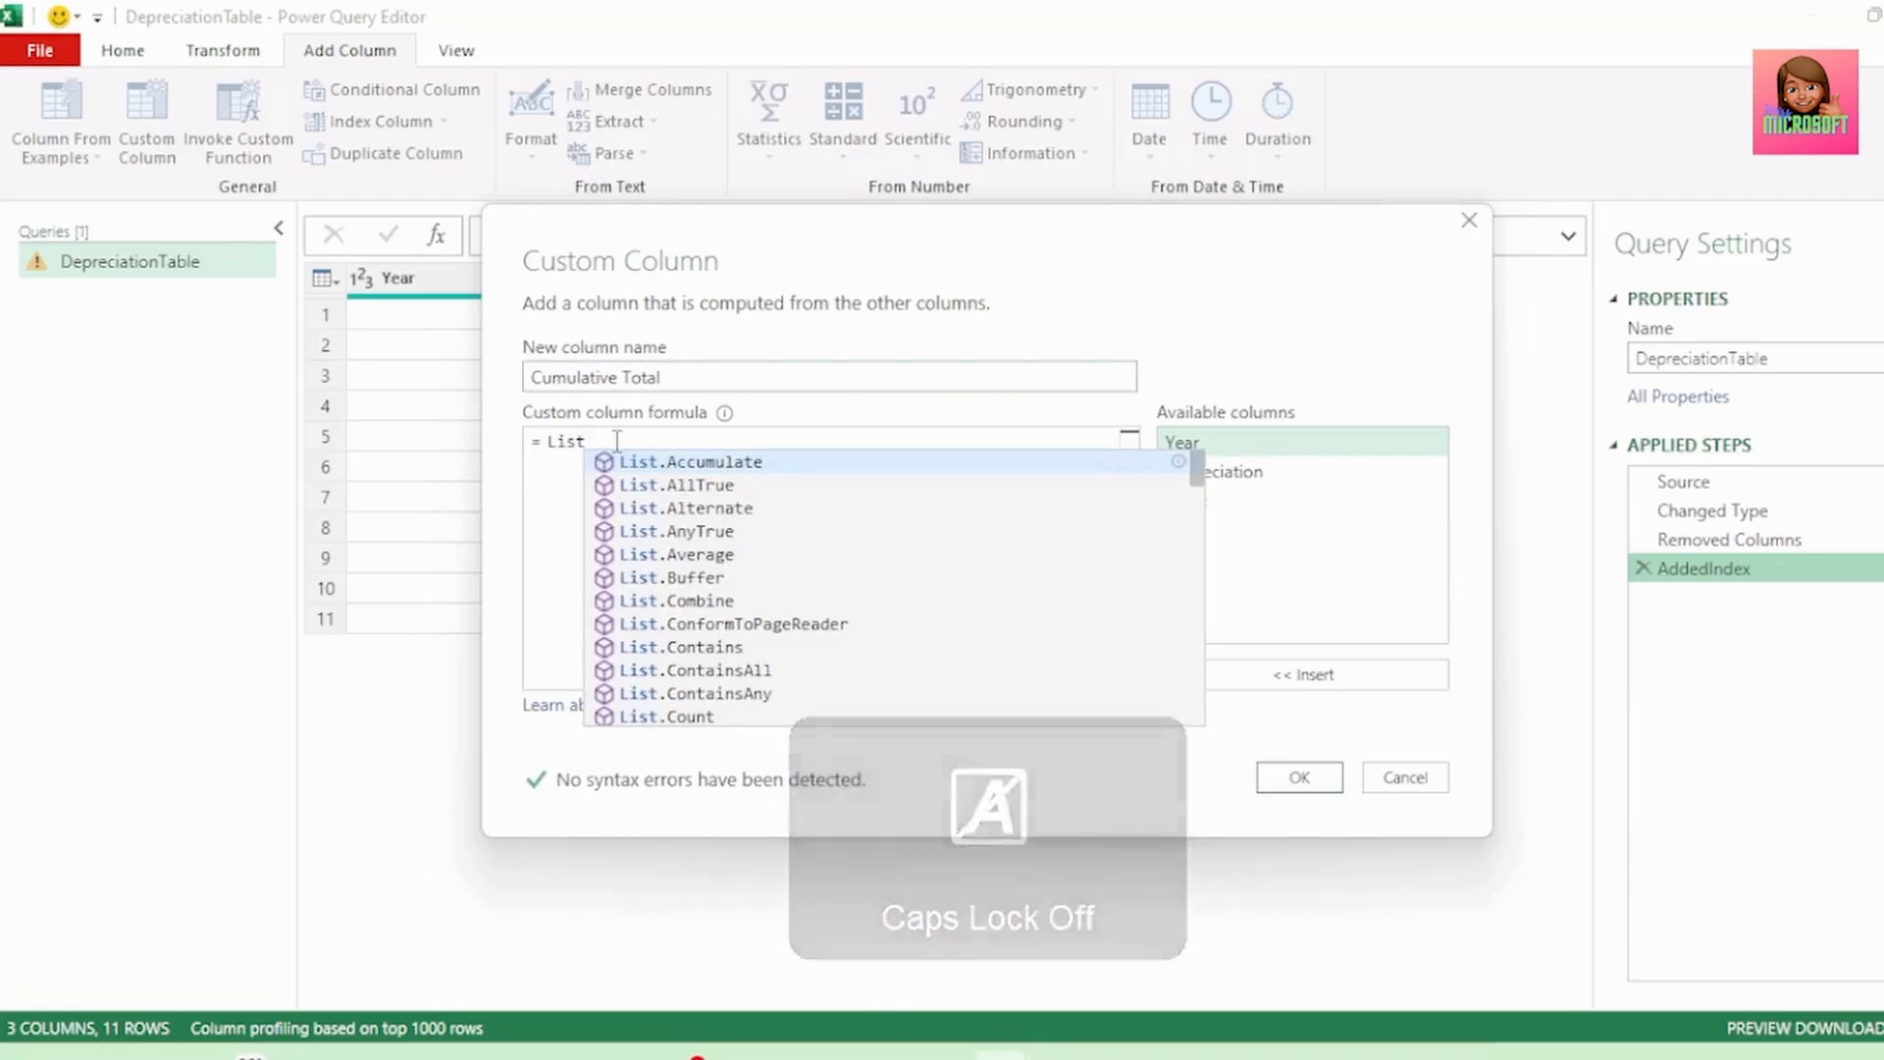
pyautogui.write('.')
pyautogui.press('capslock')
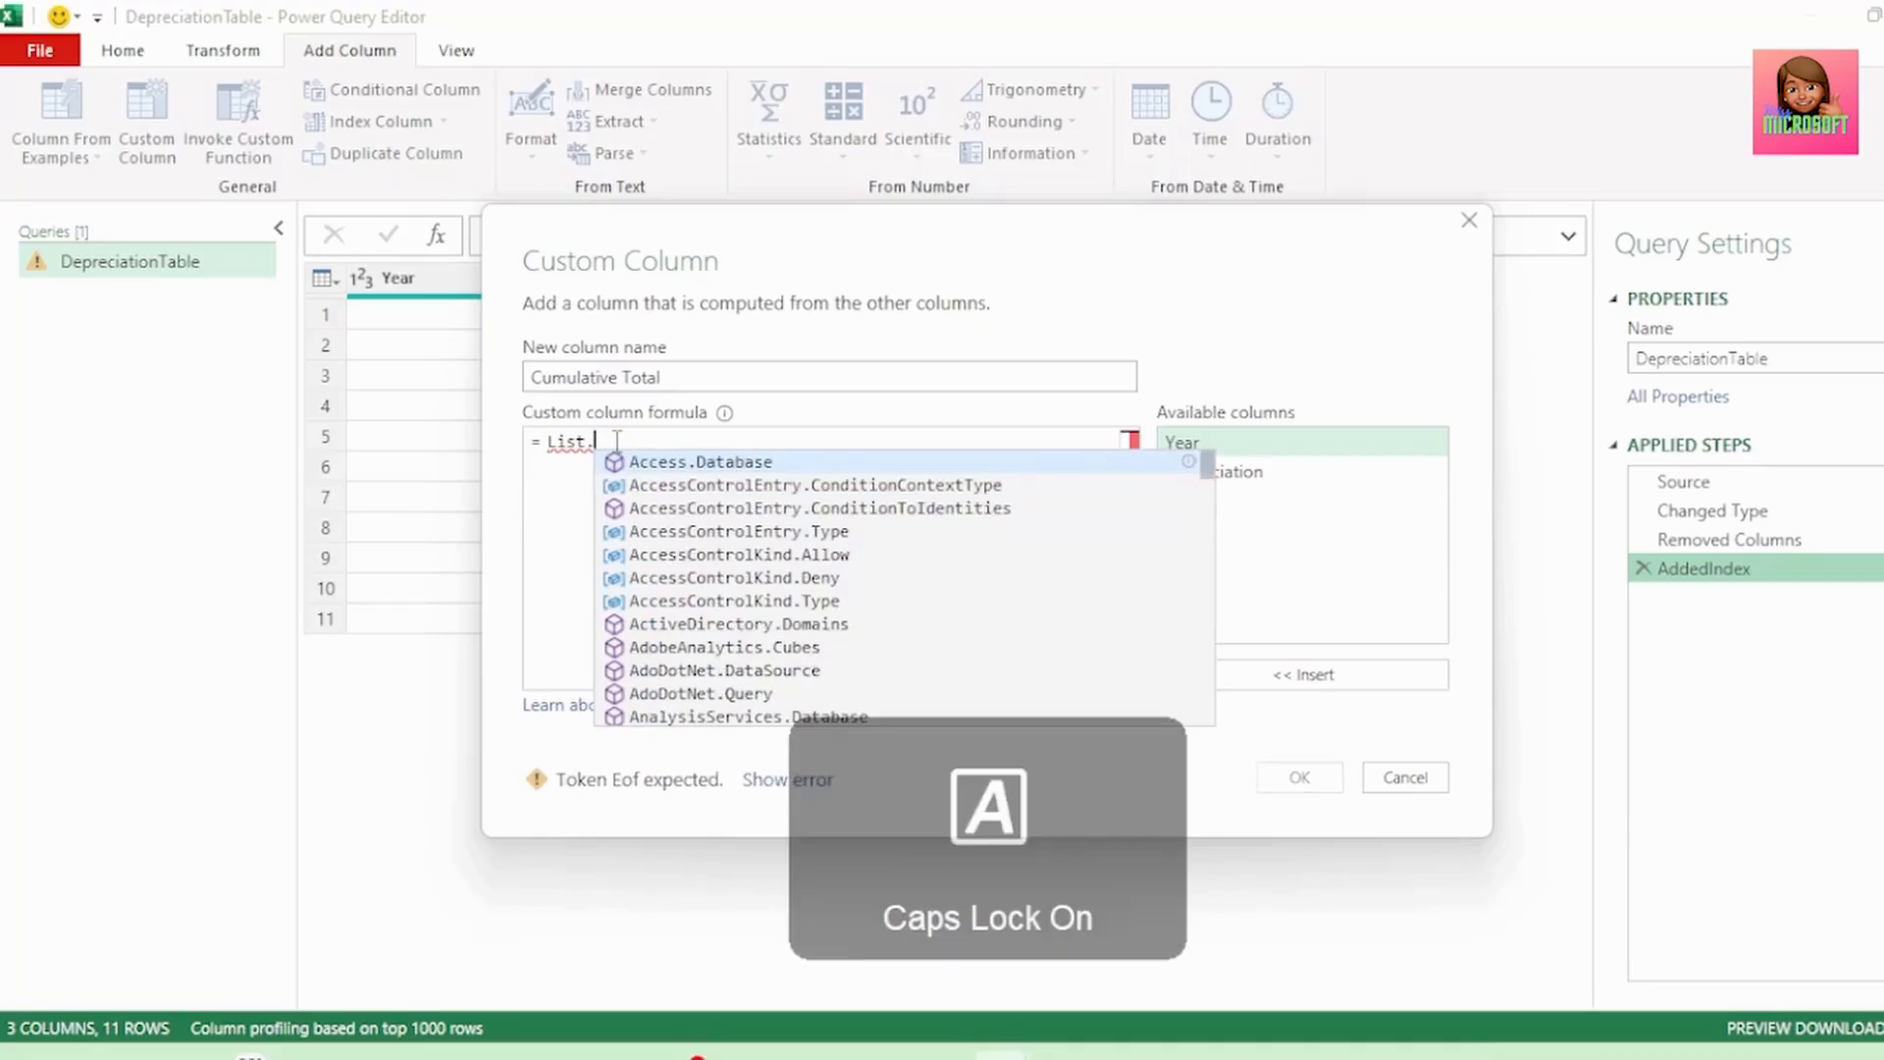
pyautogui.write('R')
pyautogui.press('capslock')
pyautogui.write('ange (')
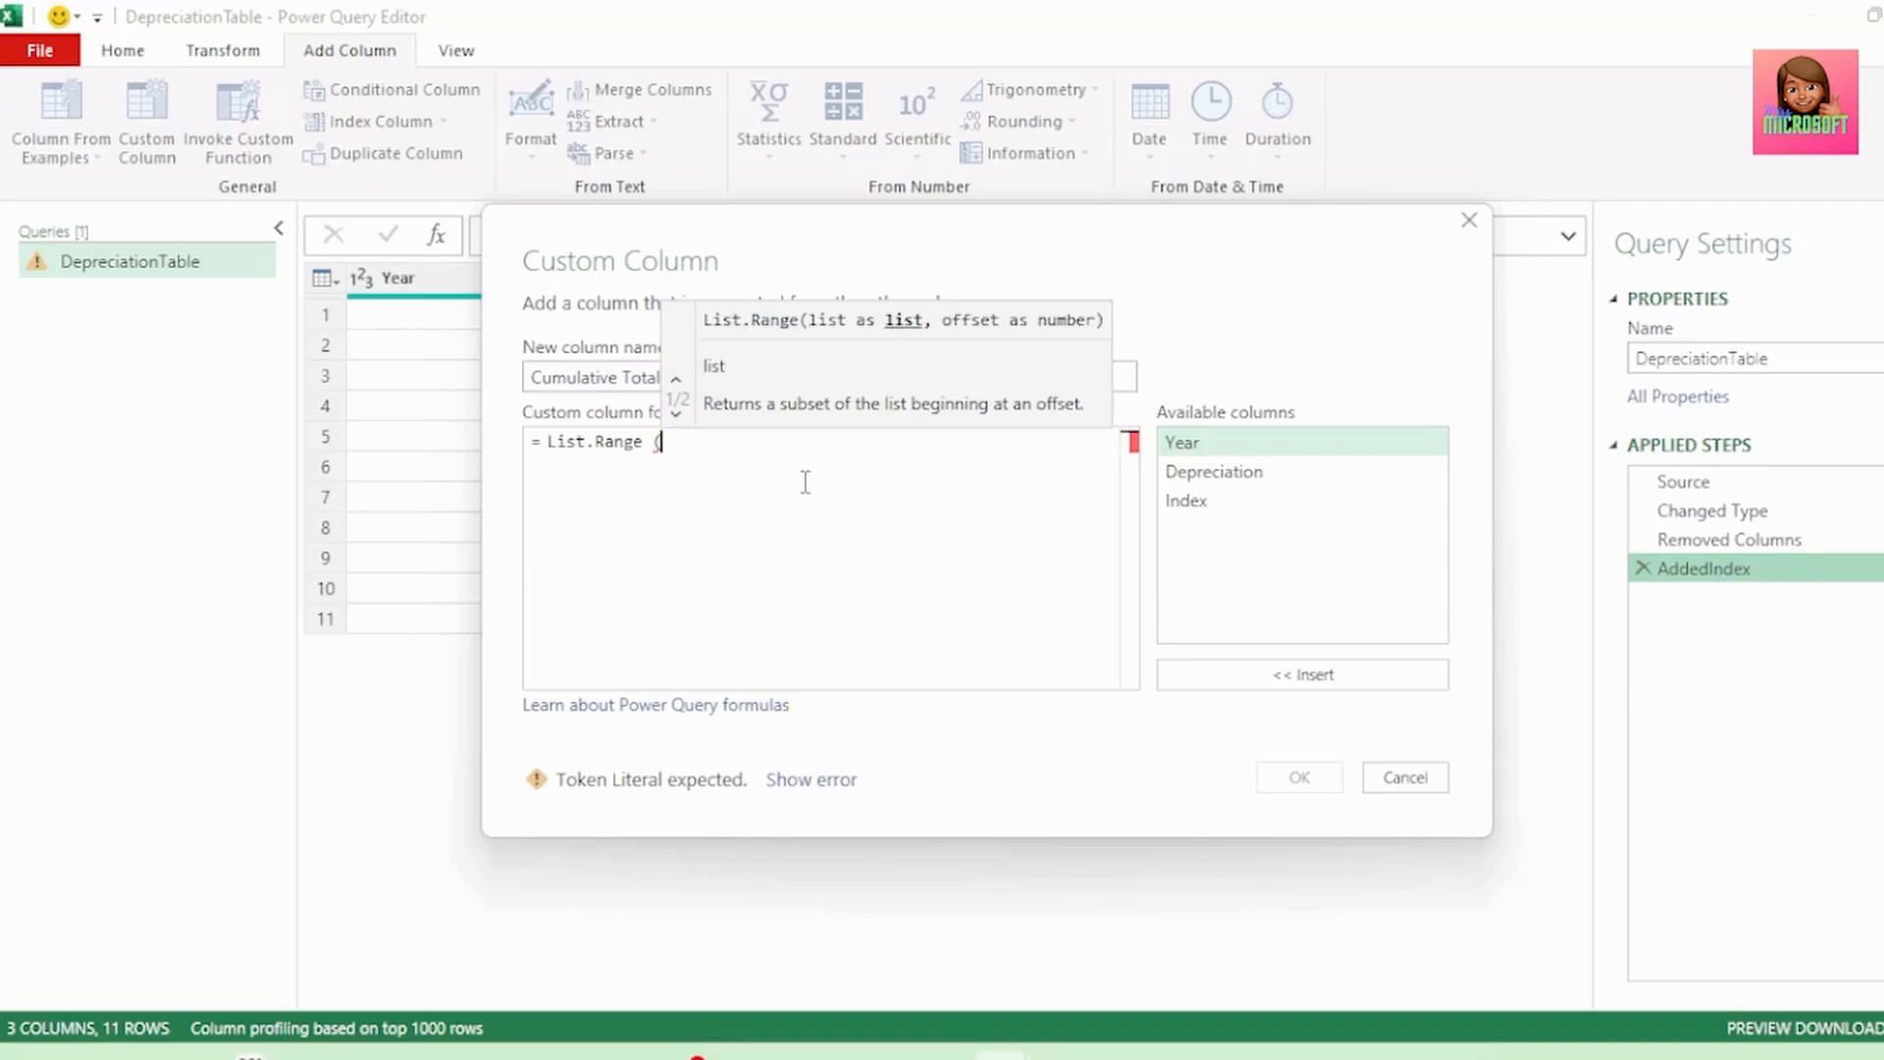
pyautogui.press('capslock')
pyautogui.write('Adde')
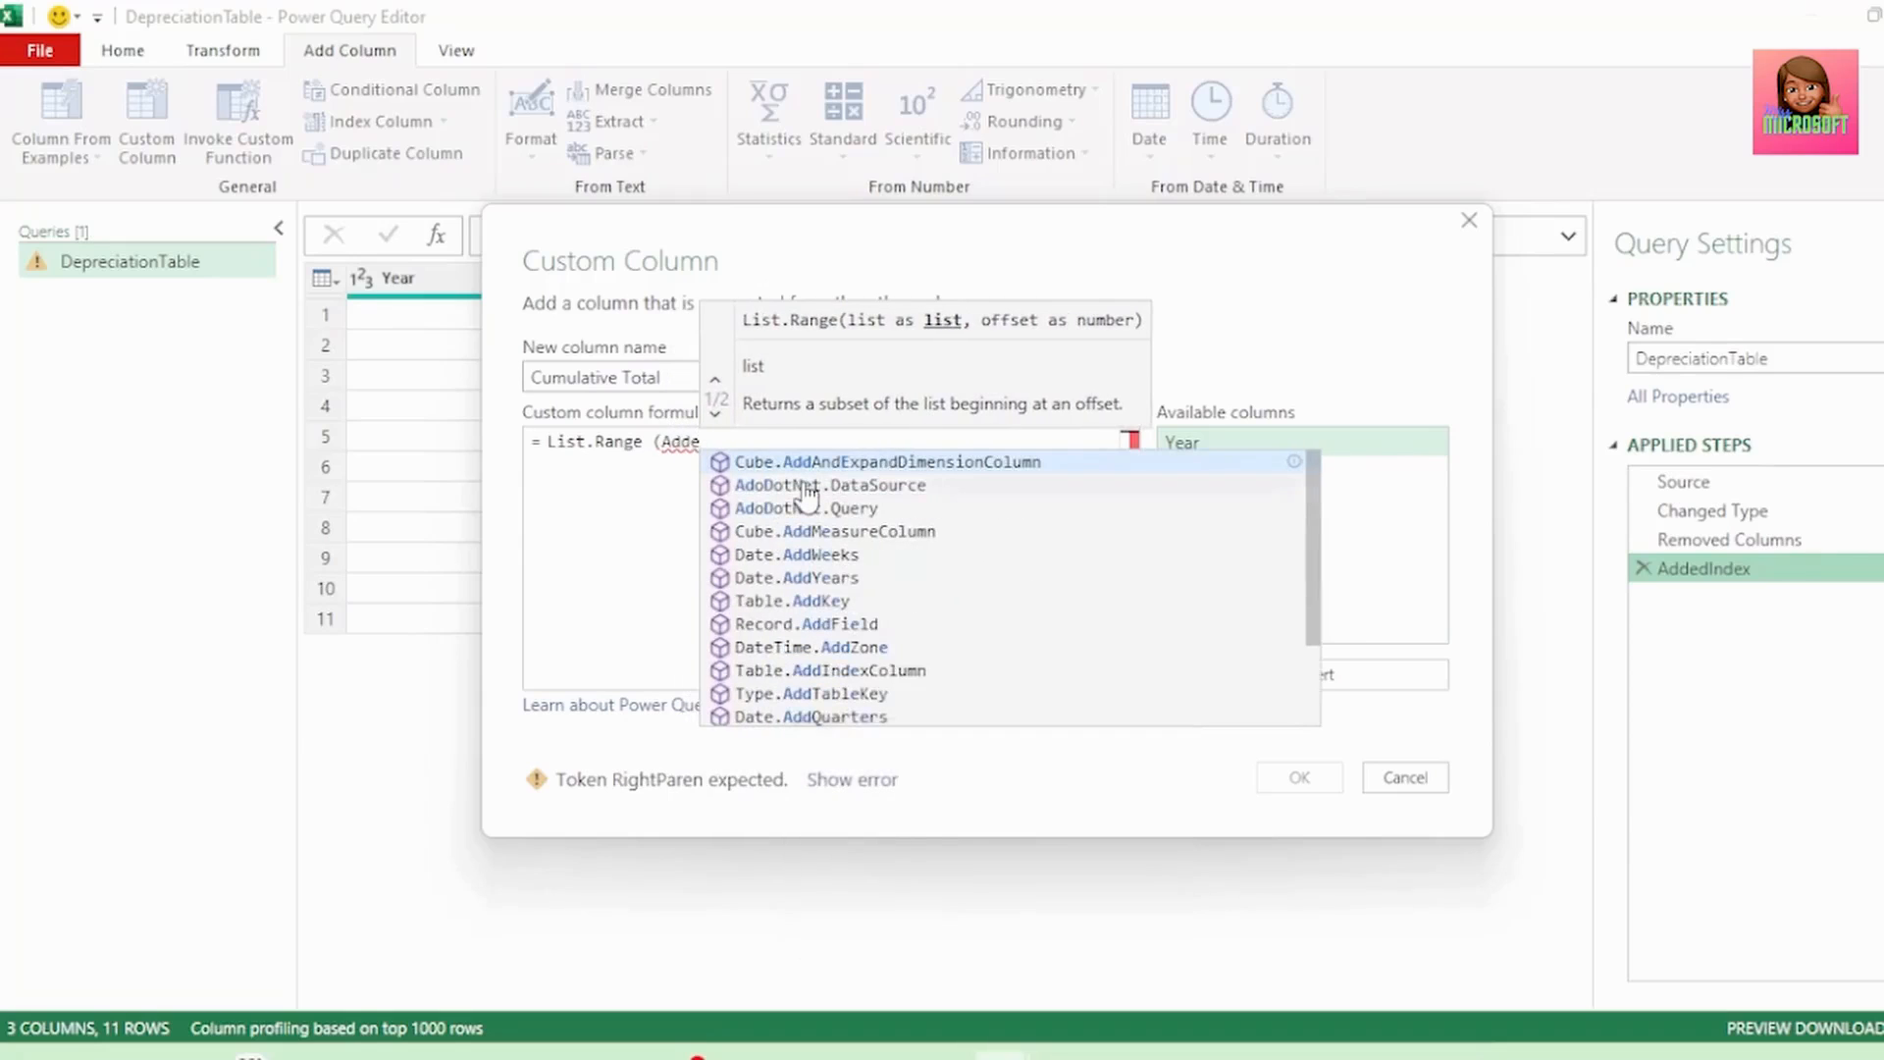
pyautogui.write('dIndex')
pyautogui.doubleClick(1264, 473)
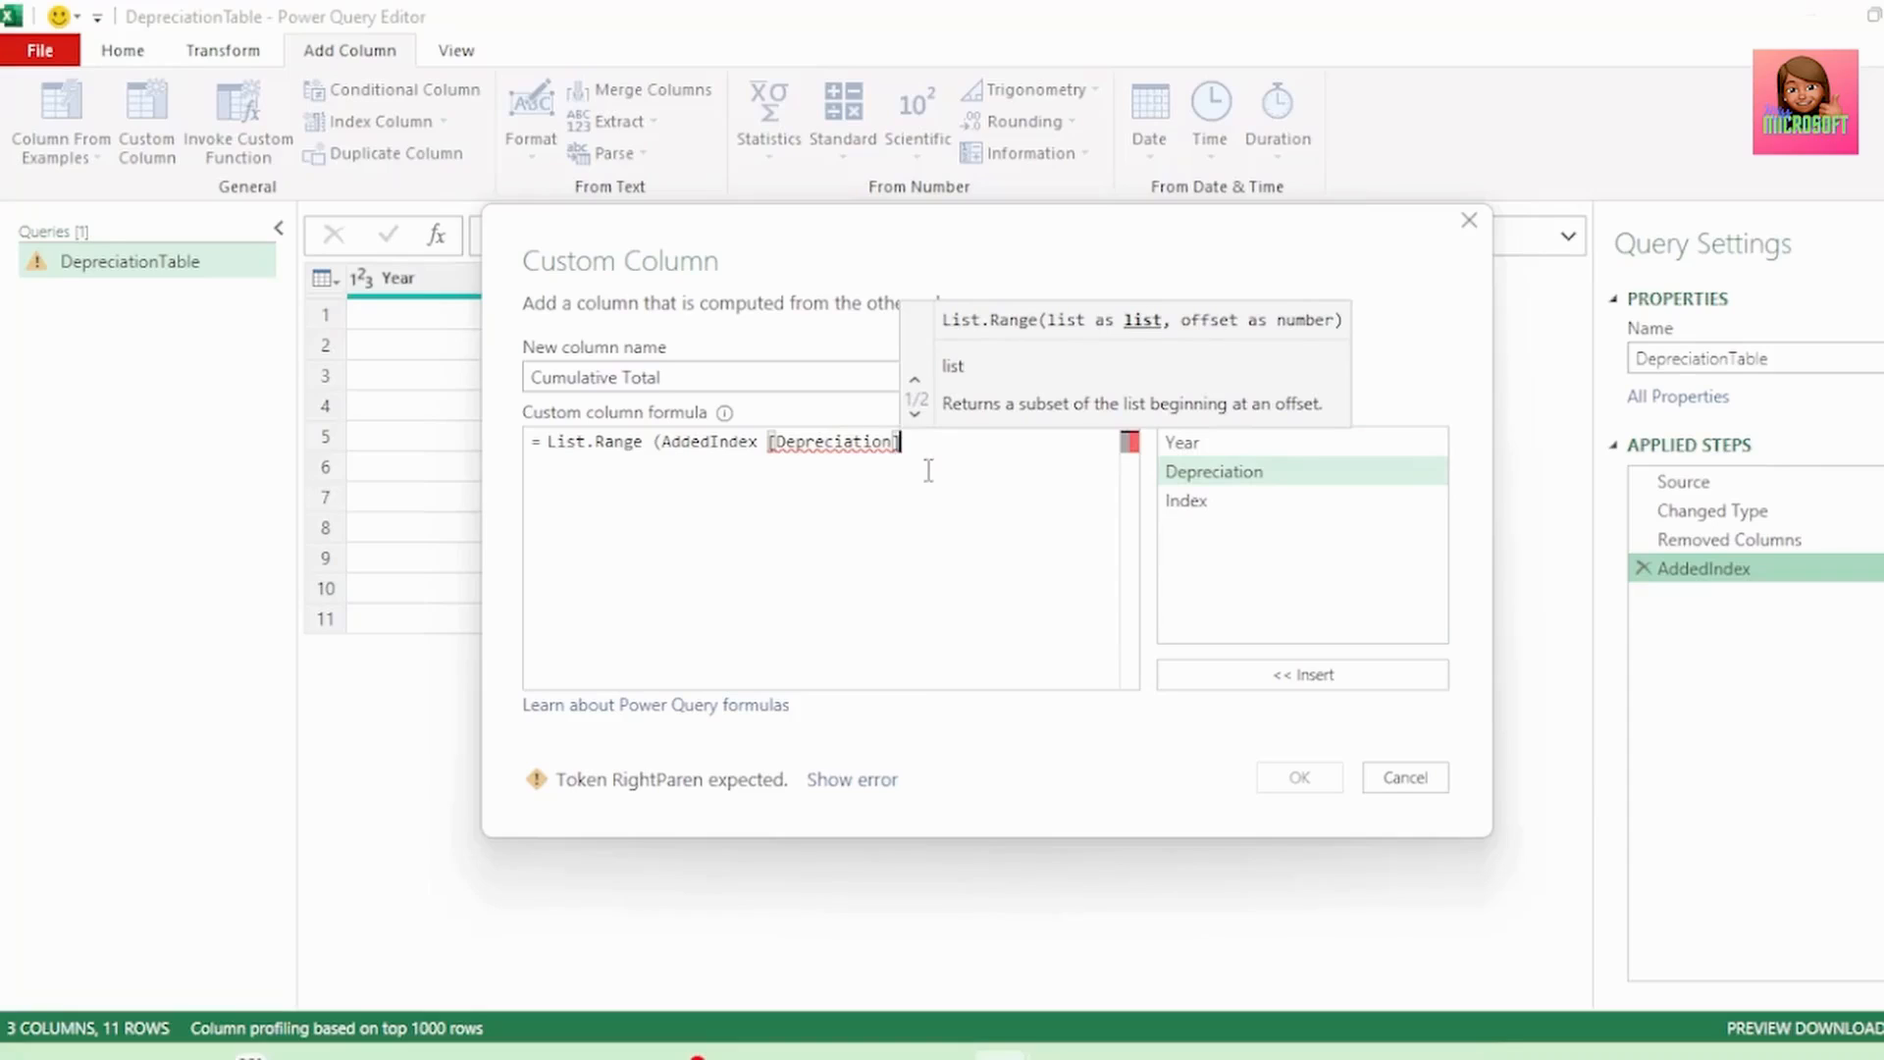
# - Complete the List.Range arguments with offset 0 and count [Index], close the parenthesis and create the Cumulative Total column
pyautogui.write(',')
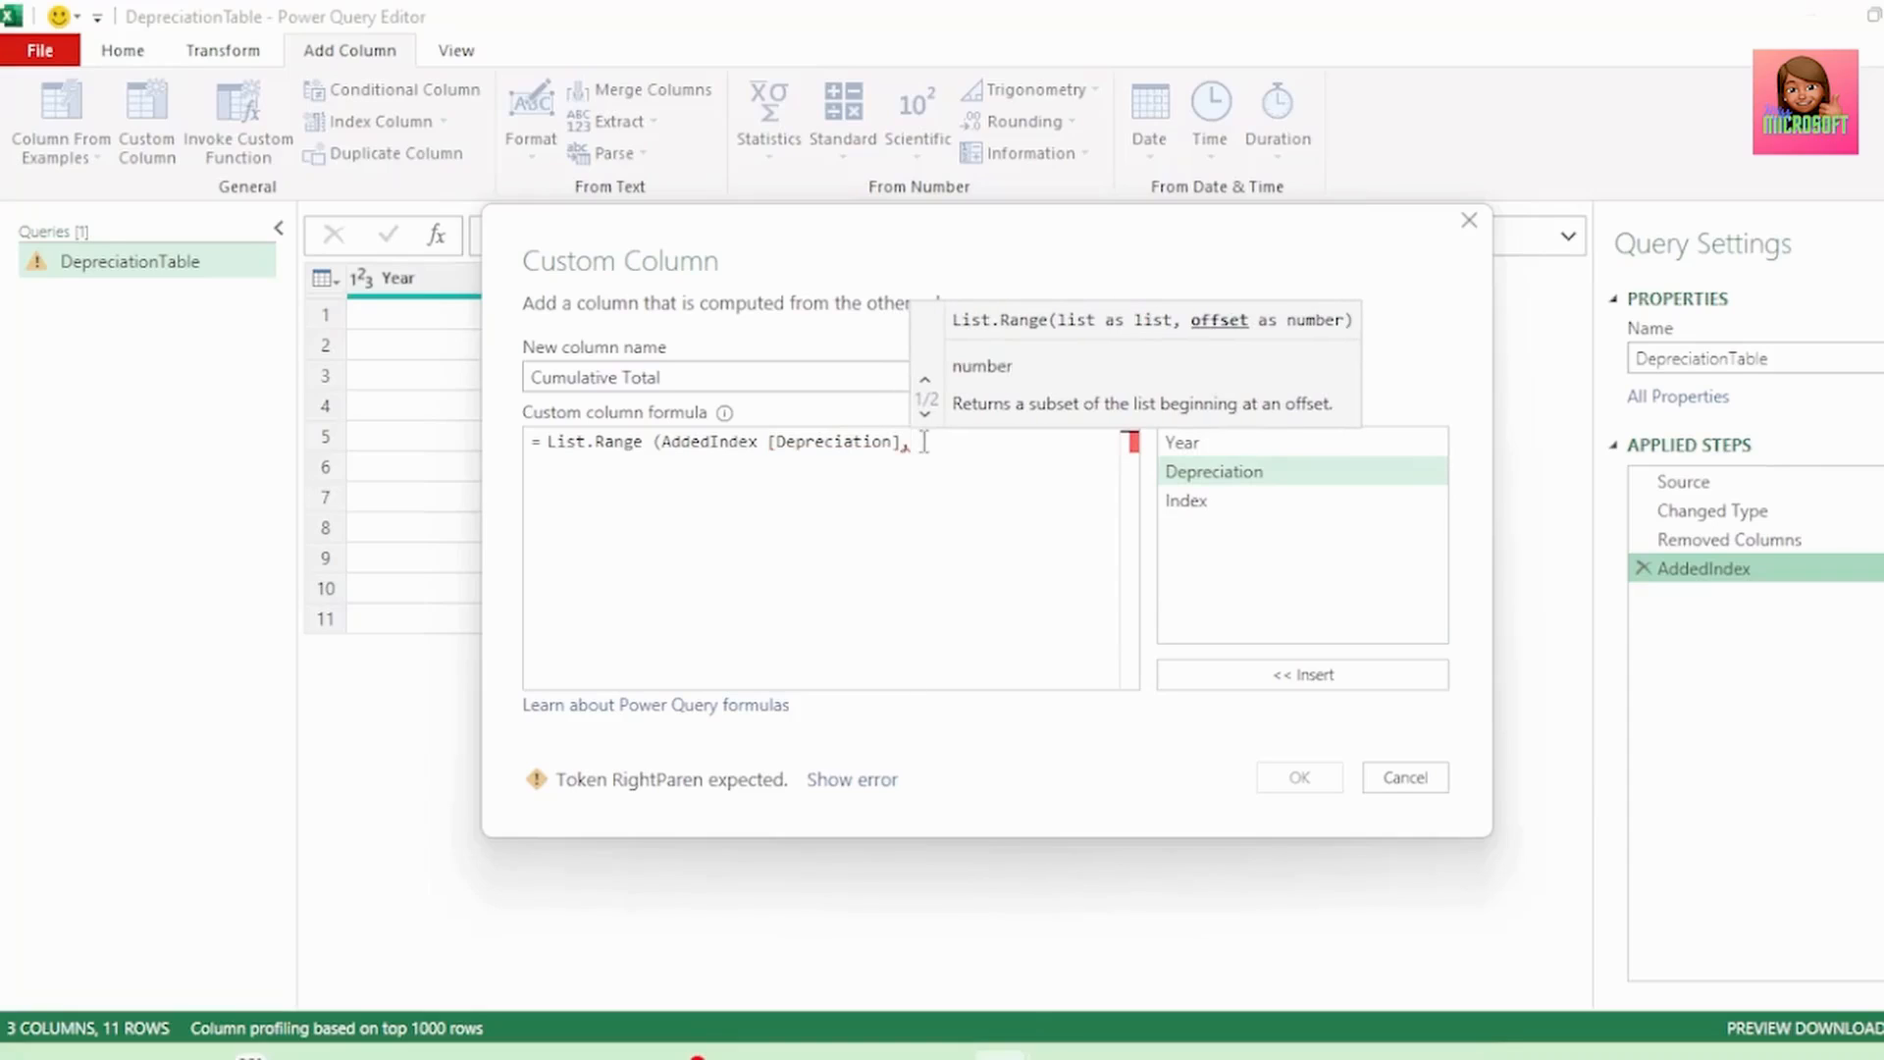
pyautogui.write('0')
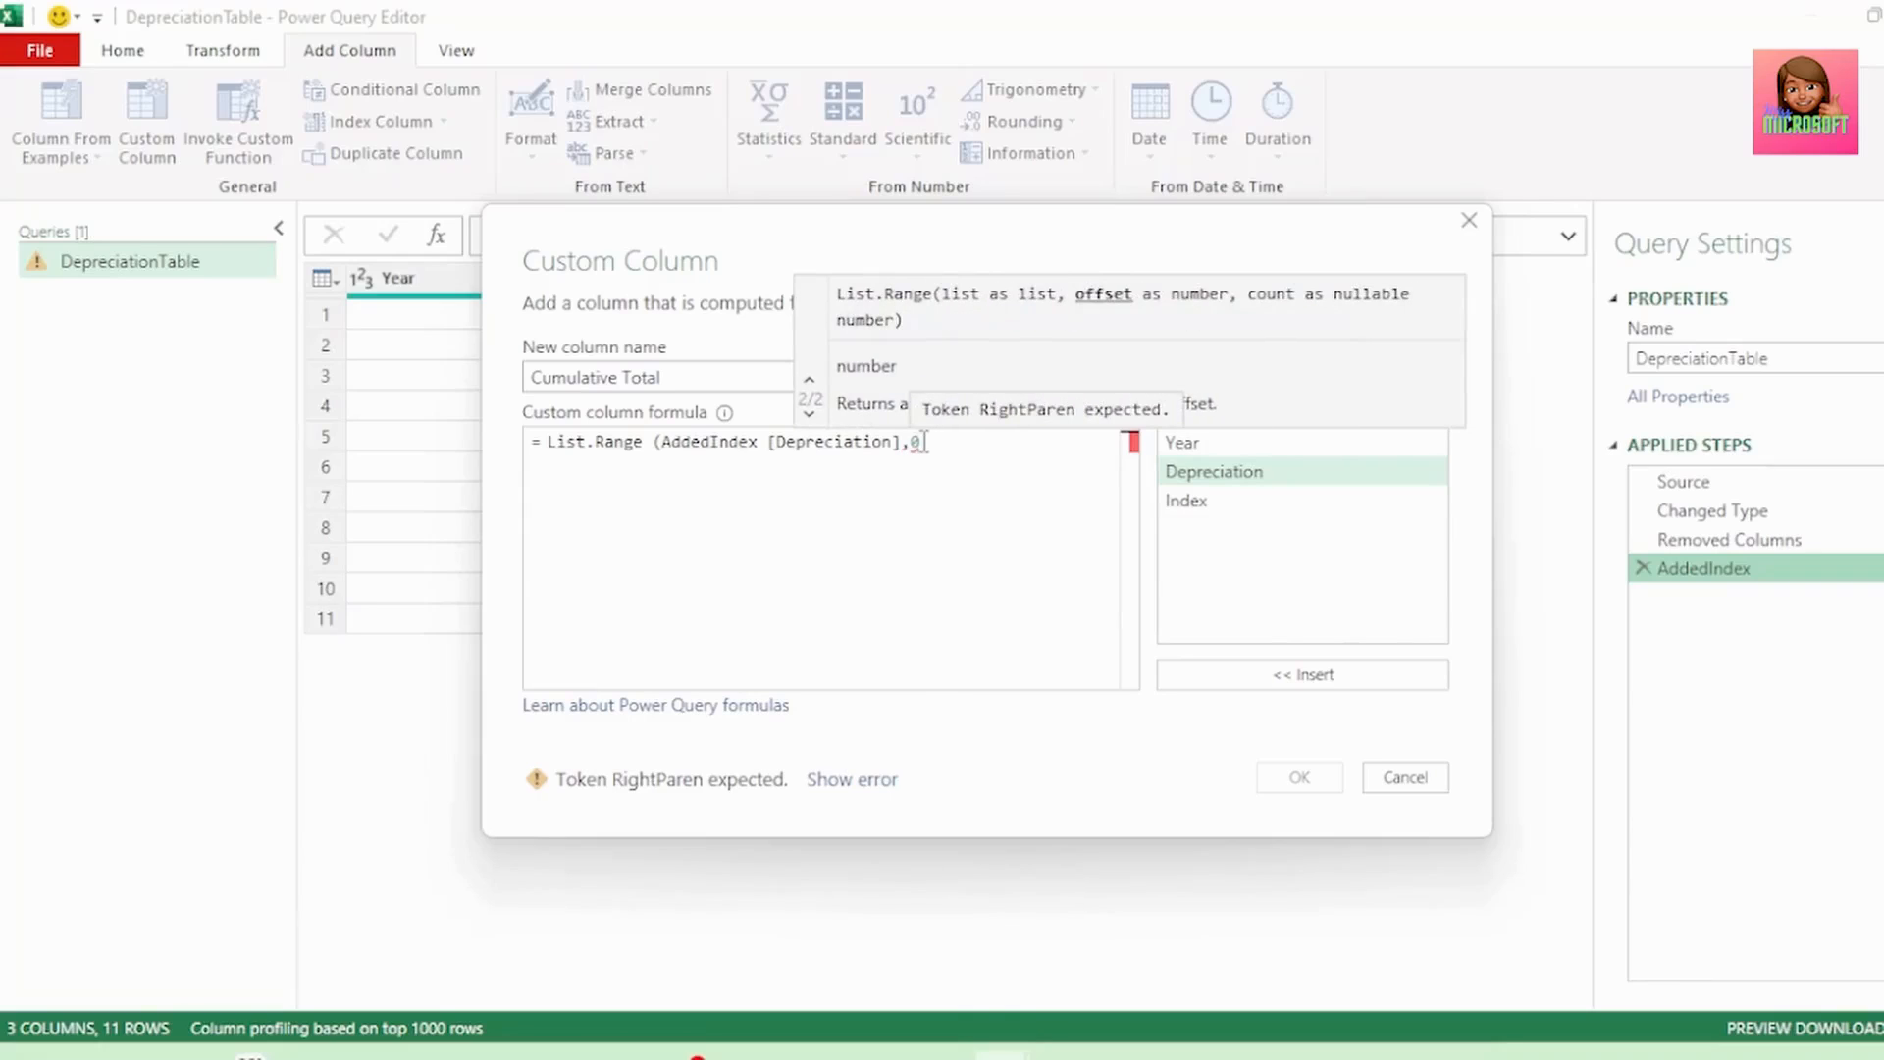
pyautogui.write(',0')
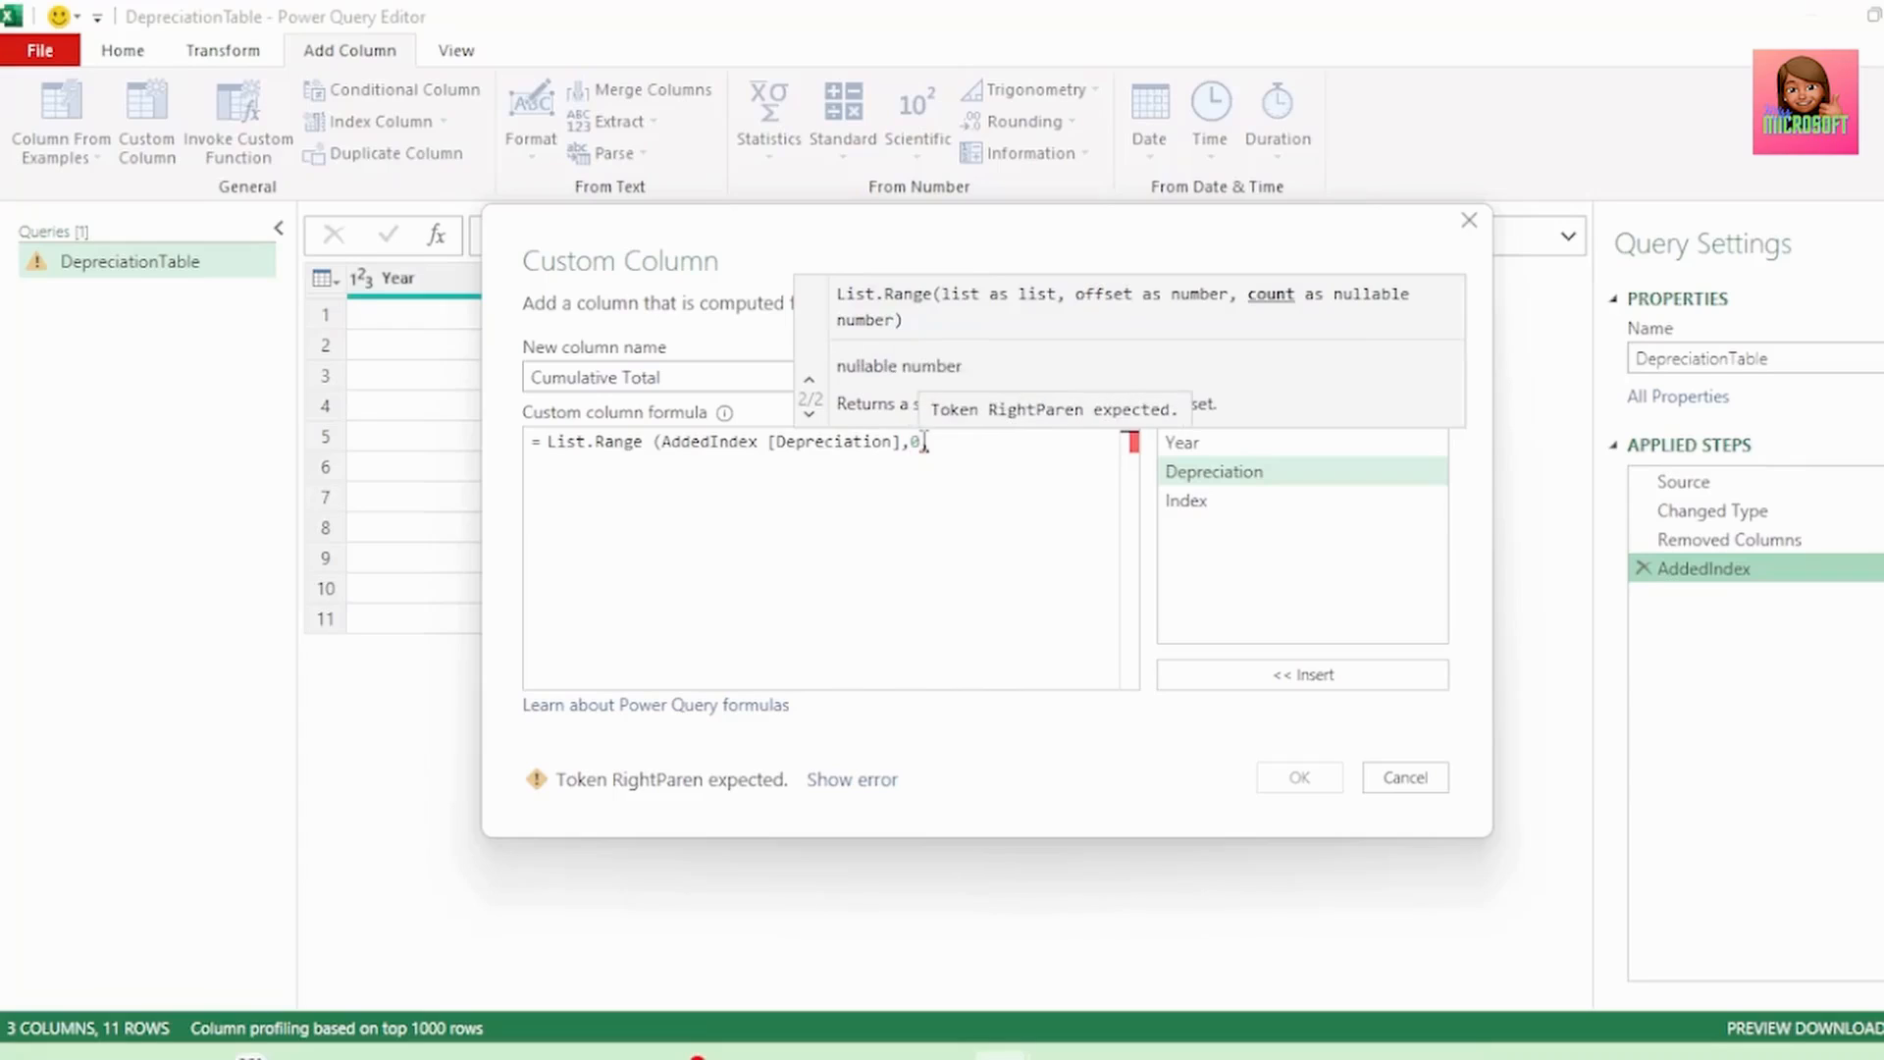
pyautogui.write(',')
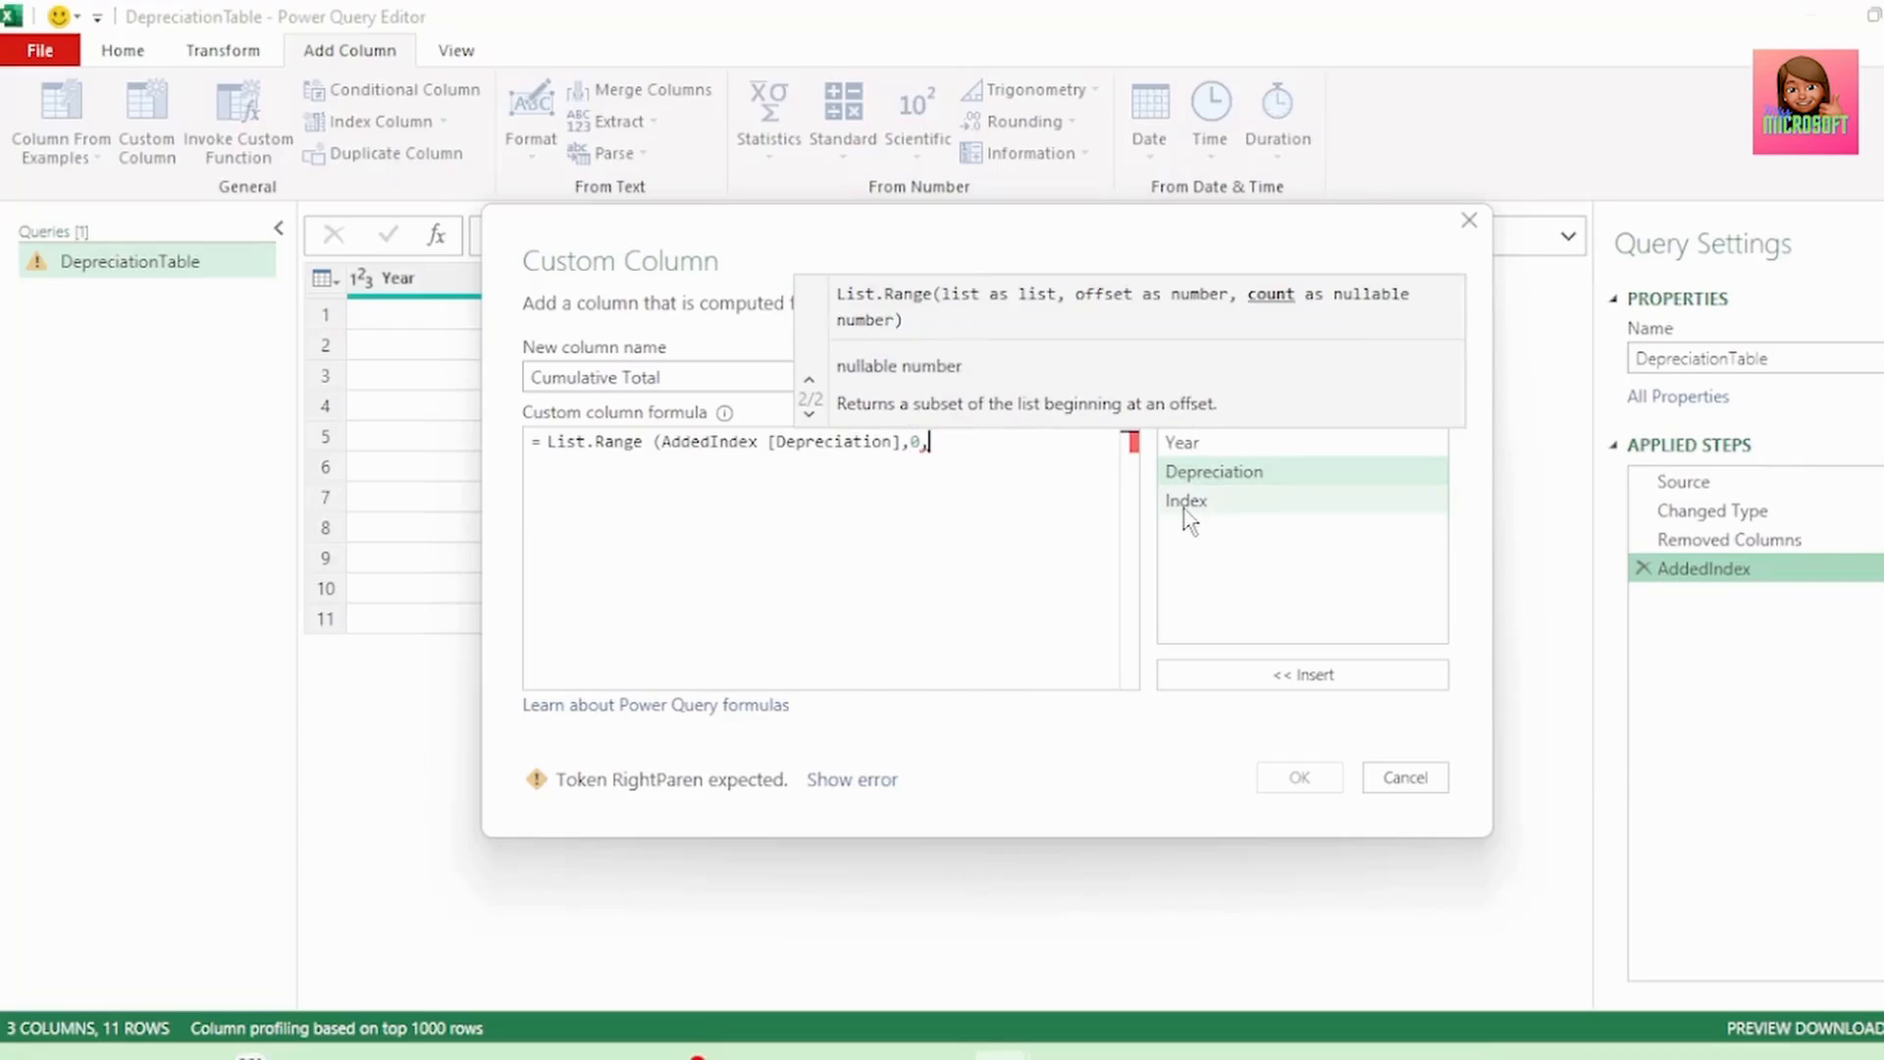
pyautogui.doubleClick(1187, 503)
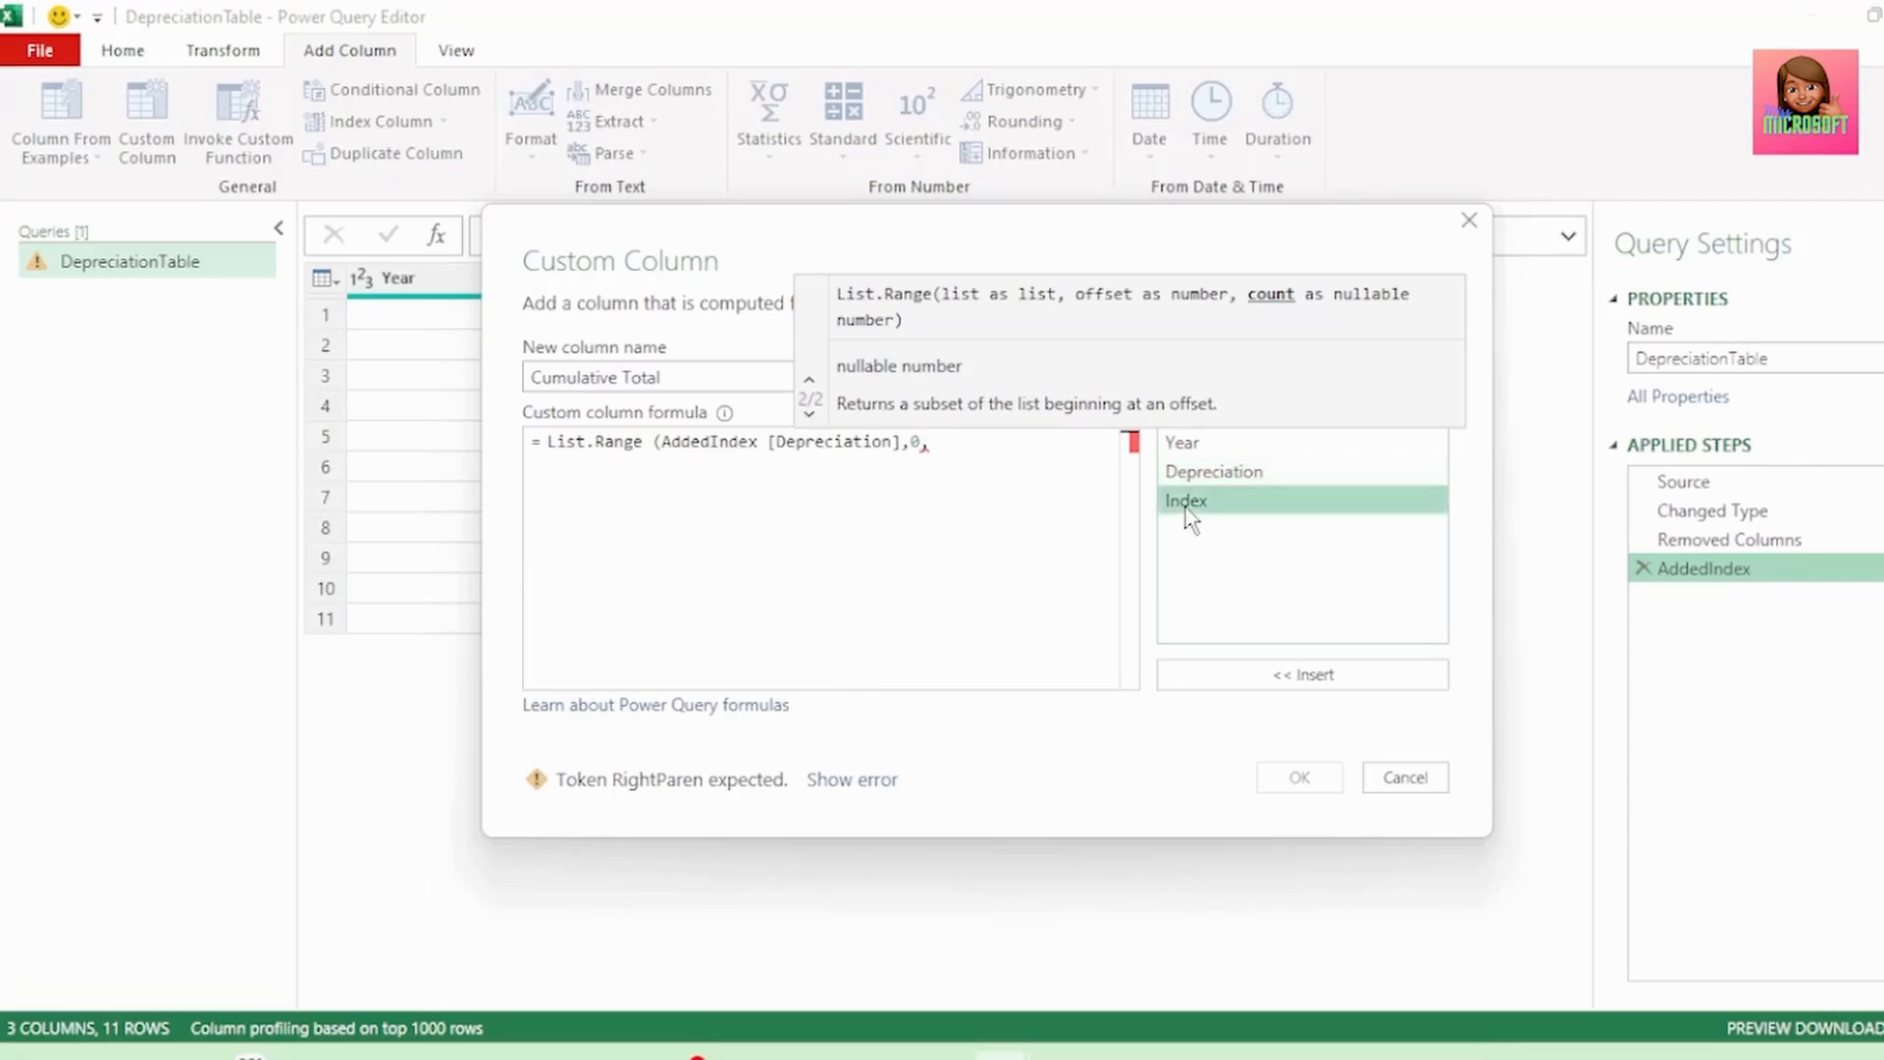
pyautogui.write(')')
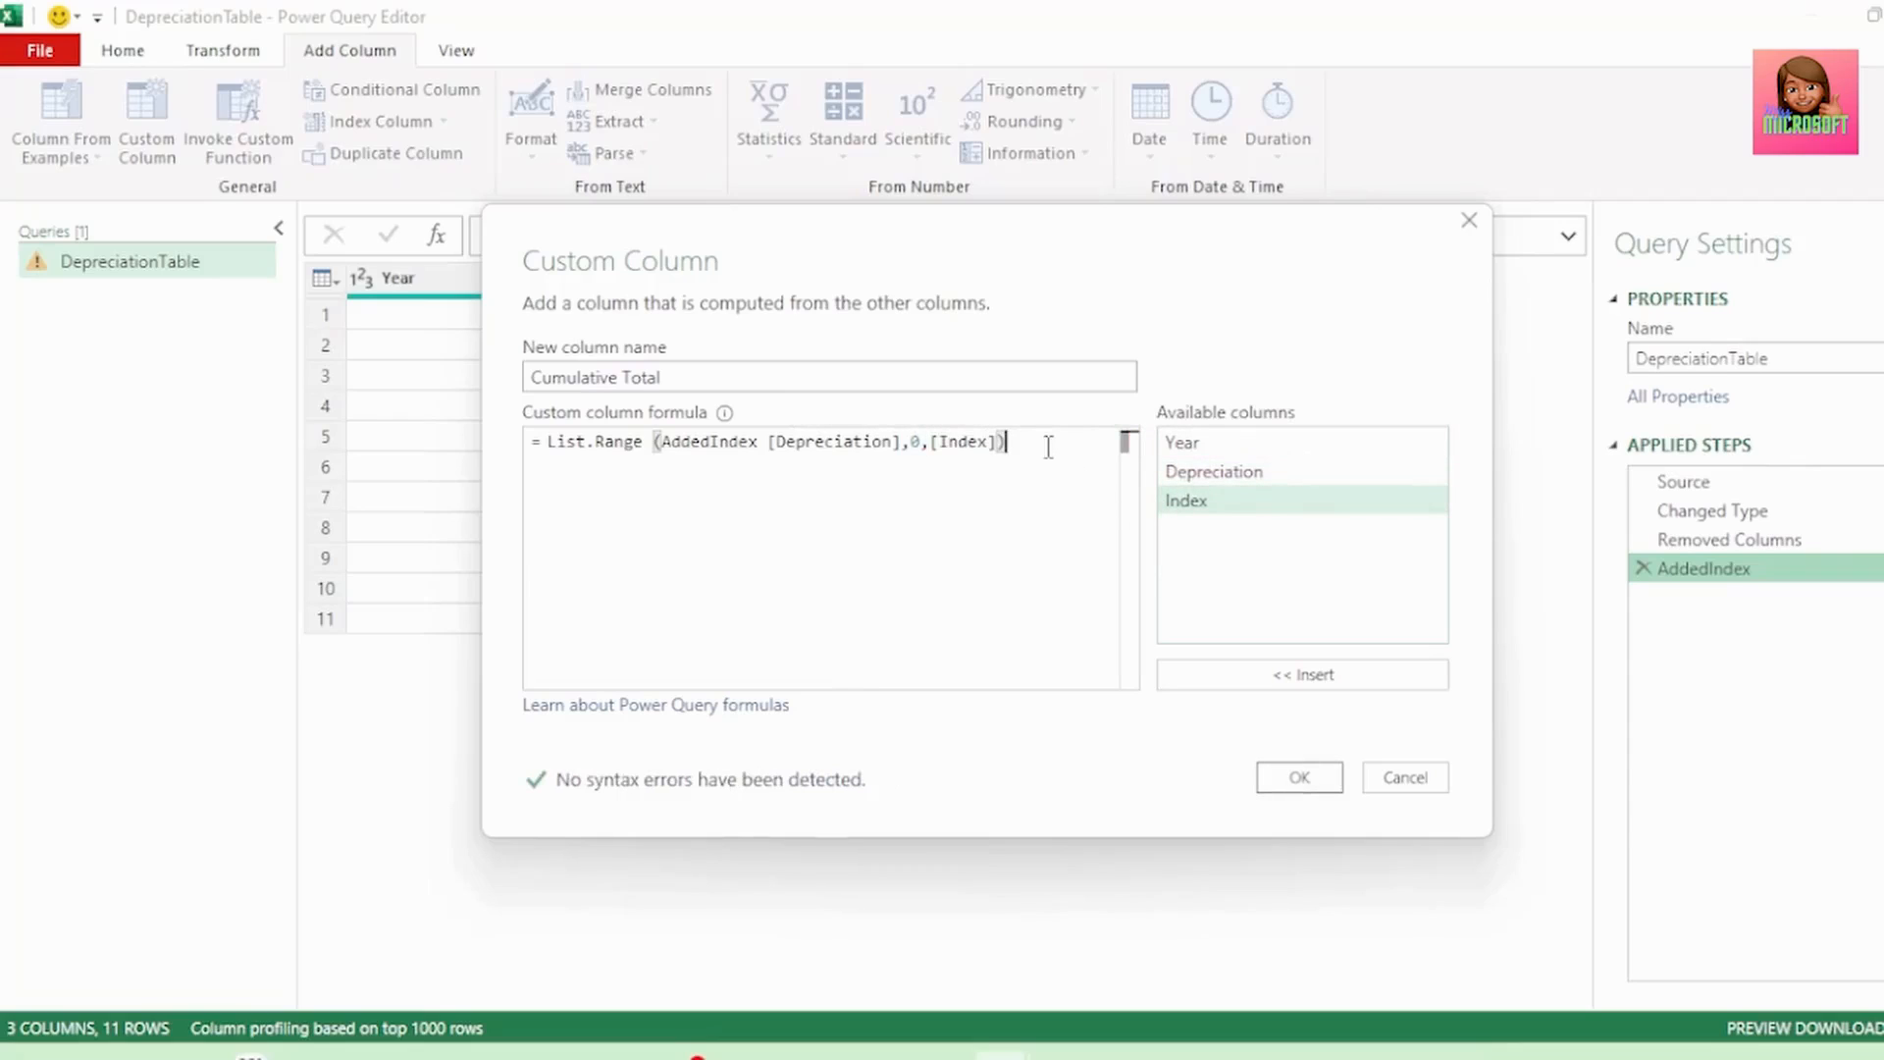
pyautogui.click(1298, 782)
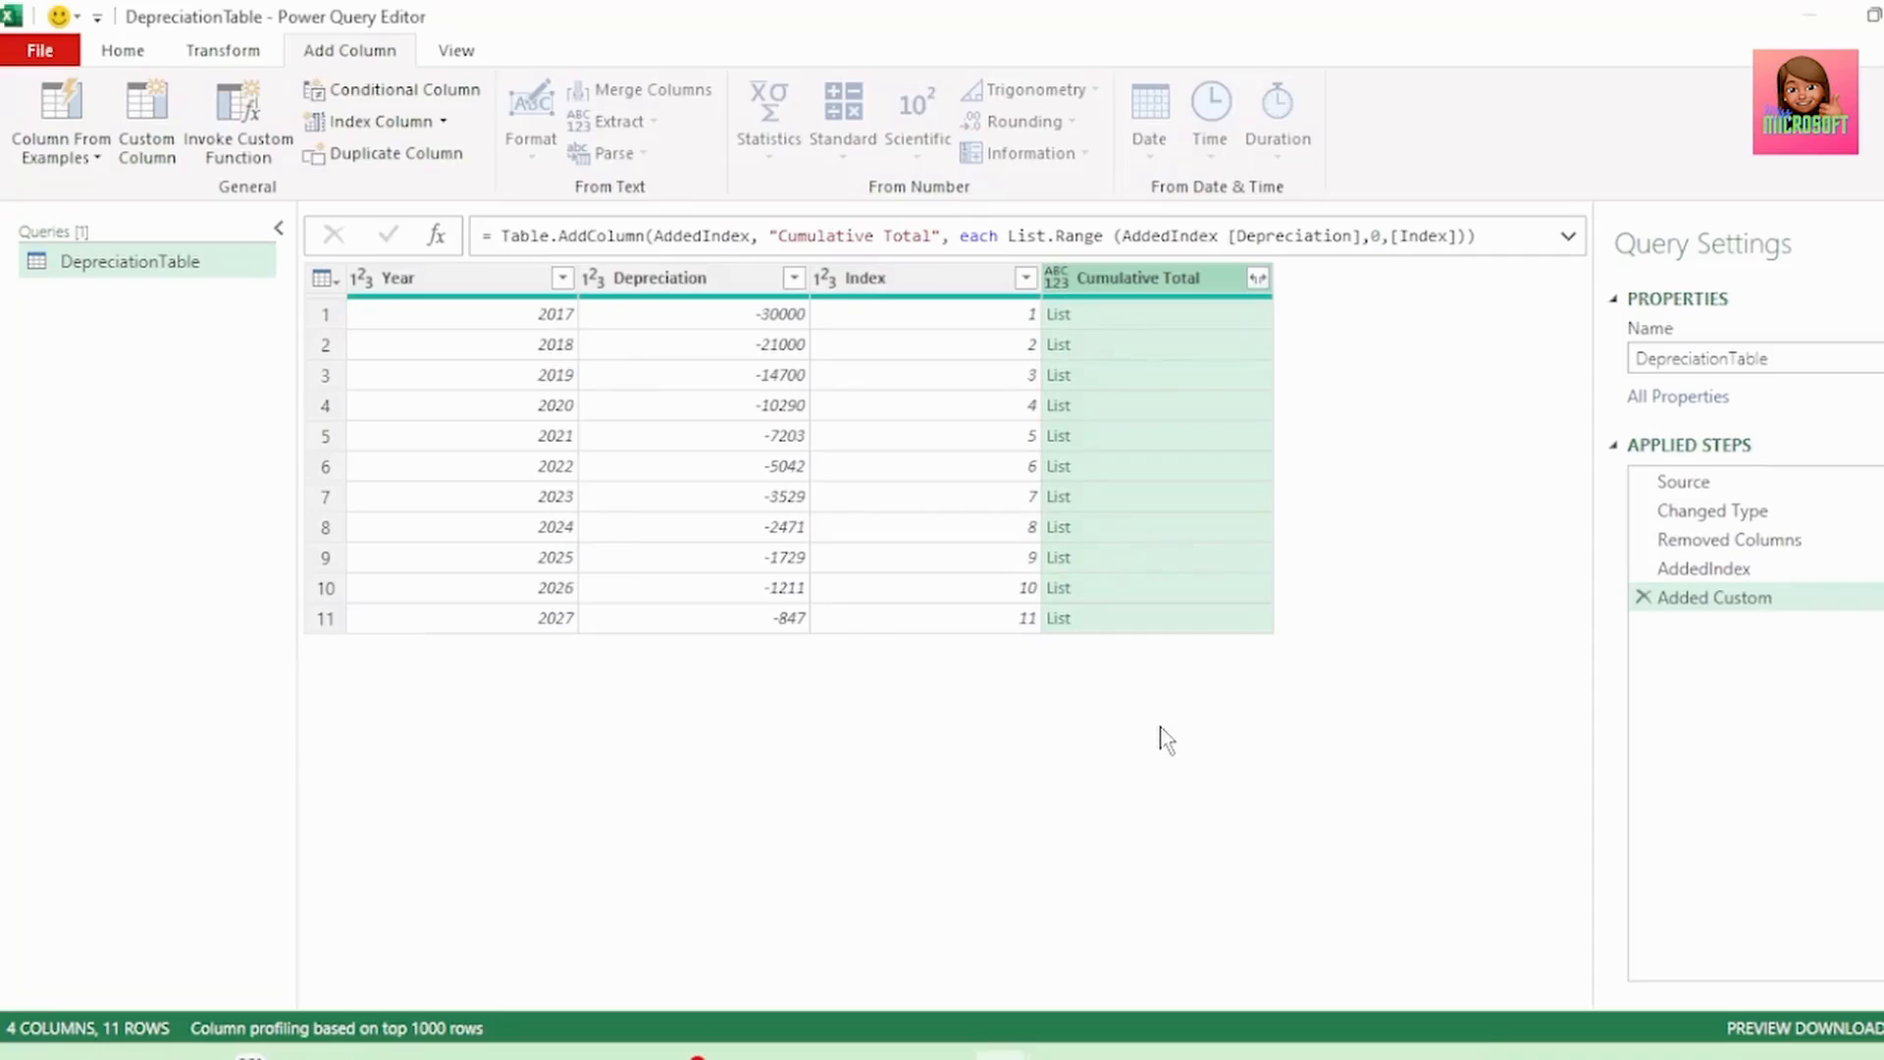
# - Preview the lists in the first three rows of the Cumulative Total column
pyautogui.click(1235, 316)
pyautogui.moveTo(770, 842); pyautogui.dragTo(752, 616)
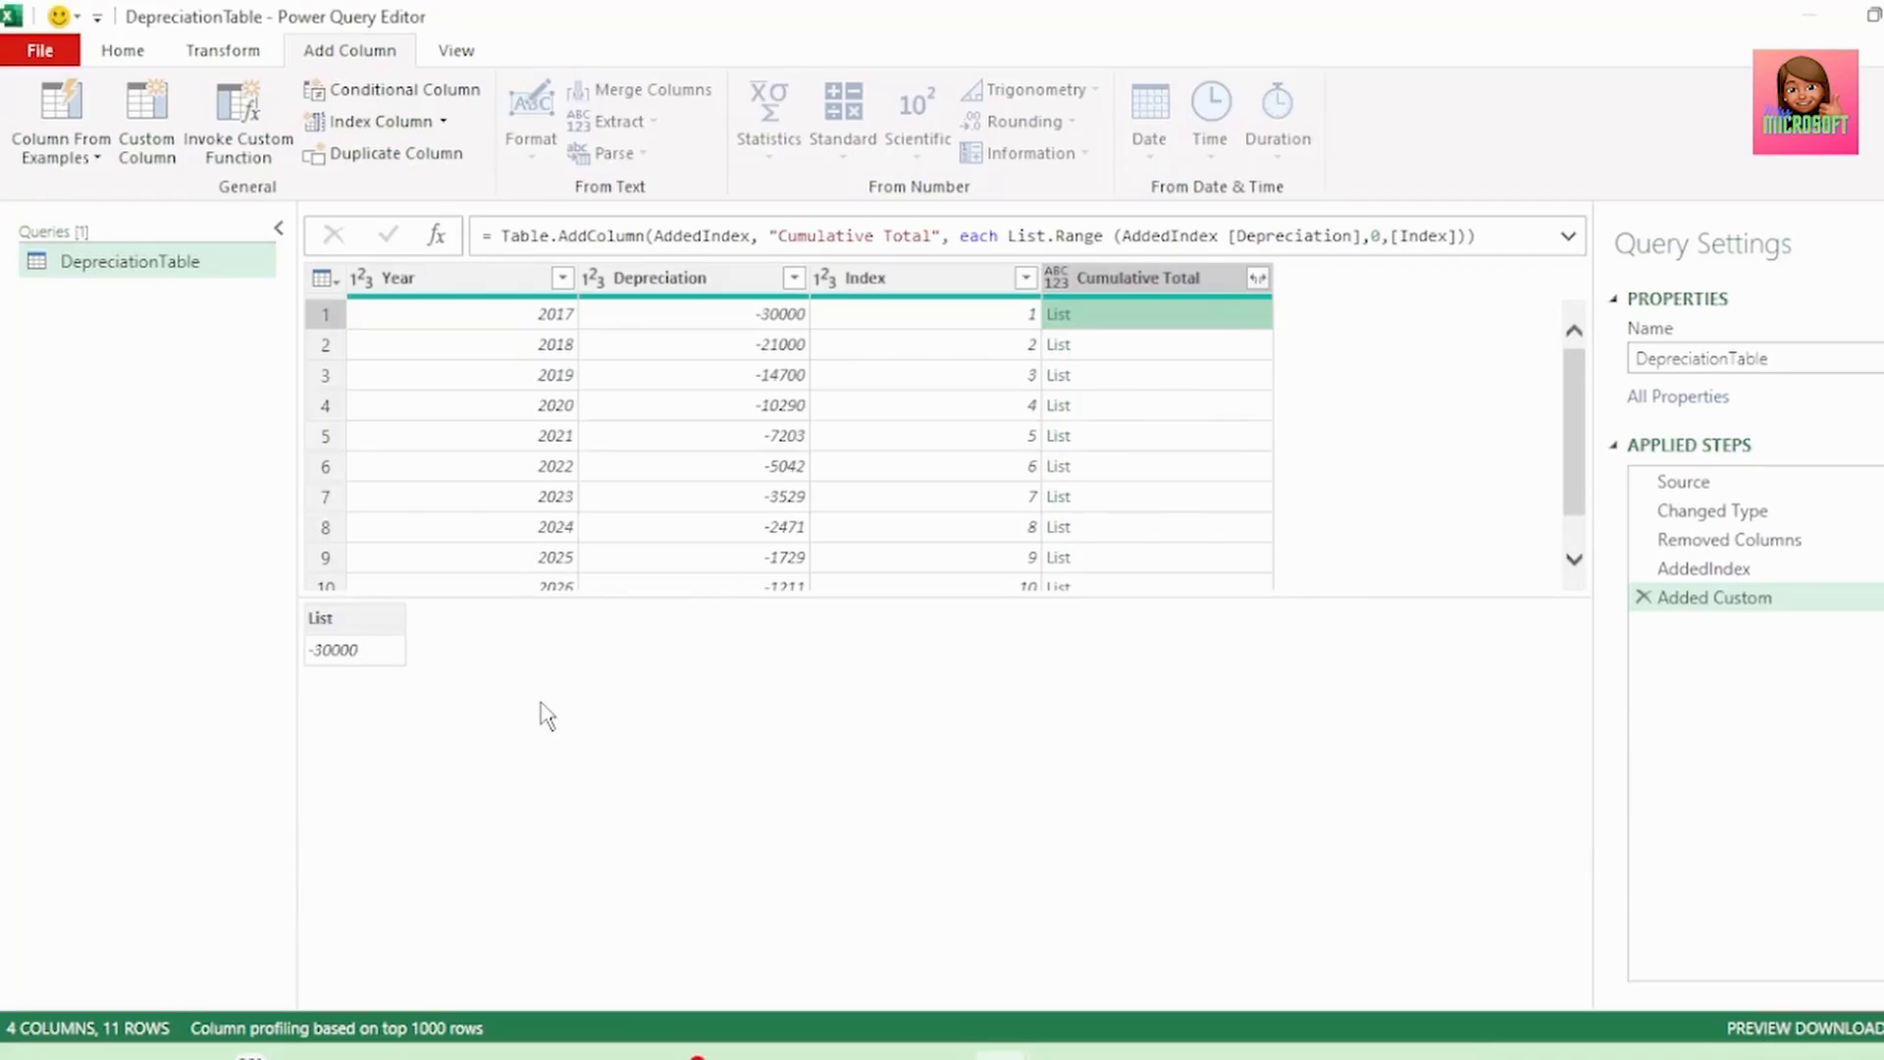
pyautogui.click(1189, 345)
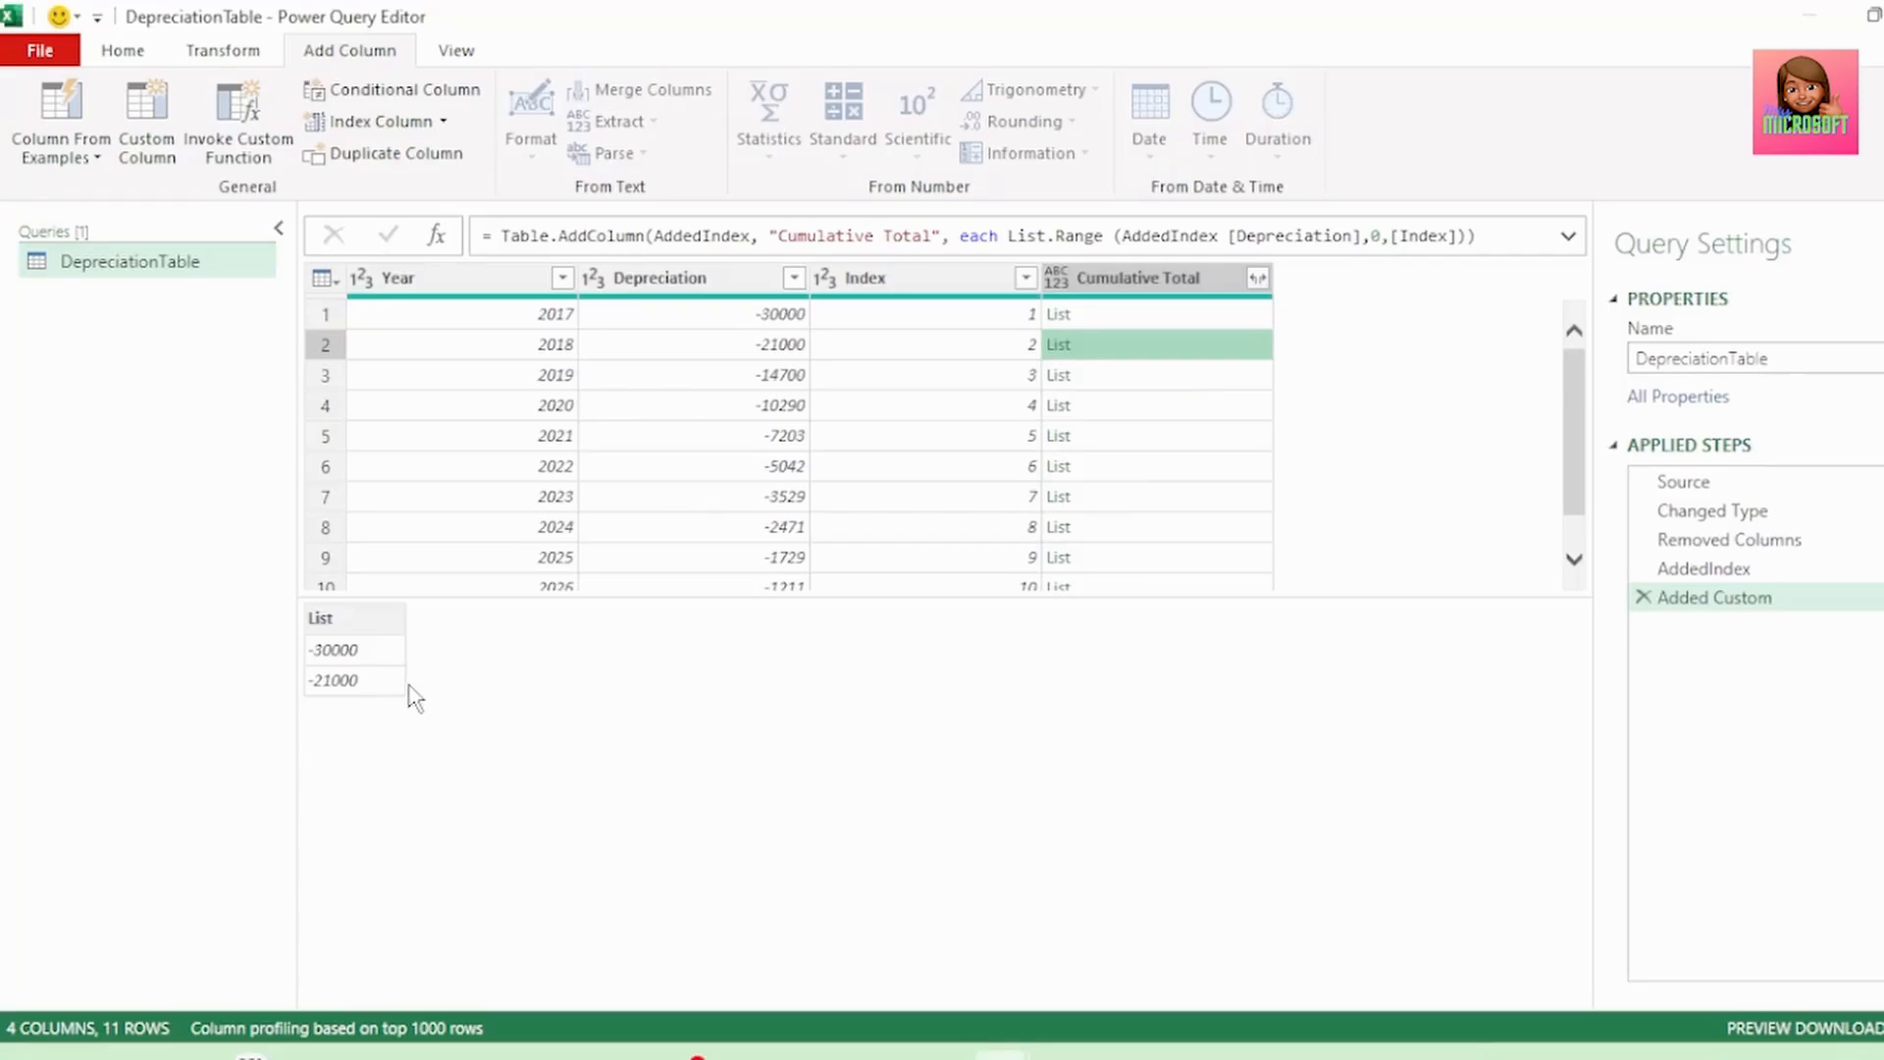
pyautogui.click(1222, 376)
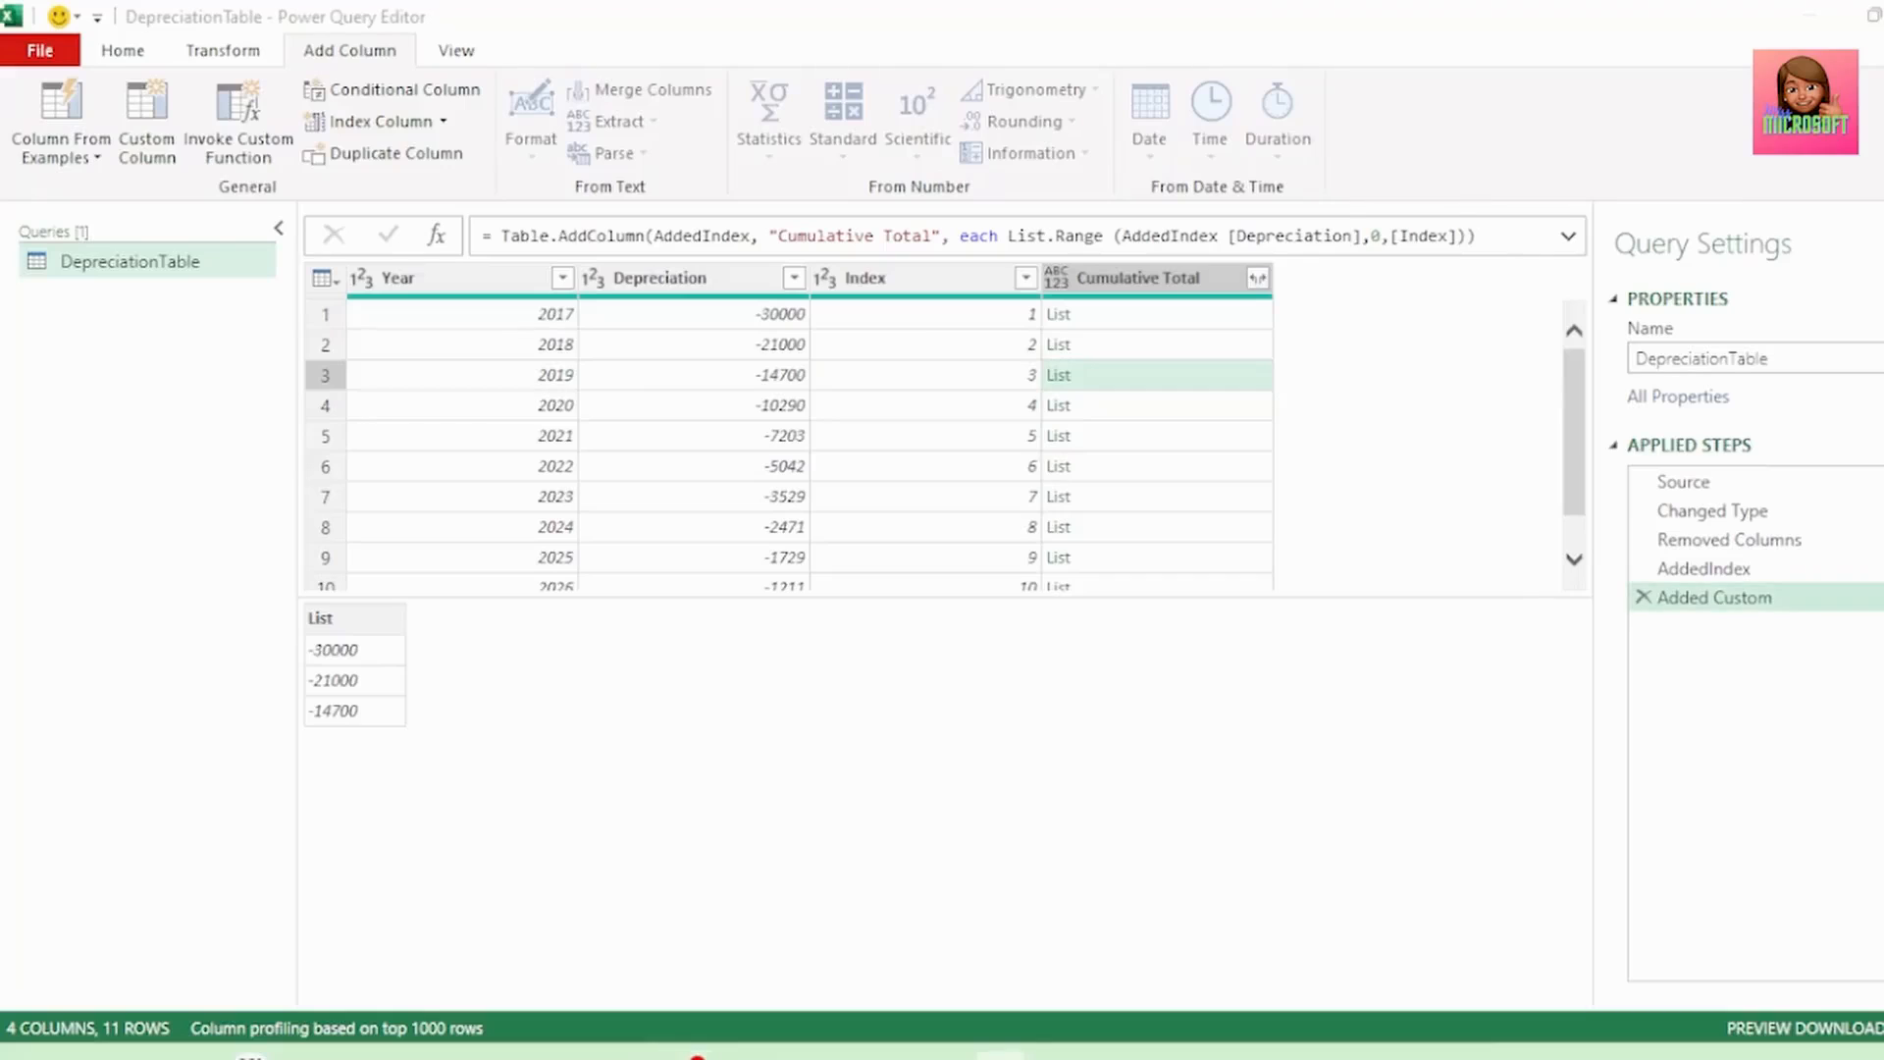
# - Reopen the Added Custom step's settings and insert List.Accumulate ( in front of the List.Range expression
pyautogui.click(1879, 598)
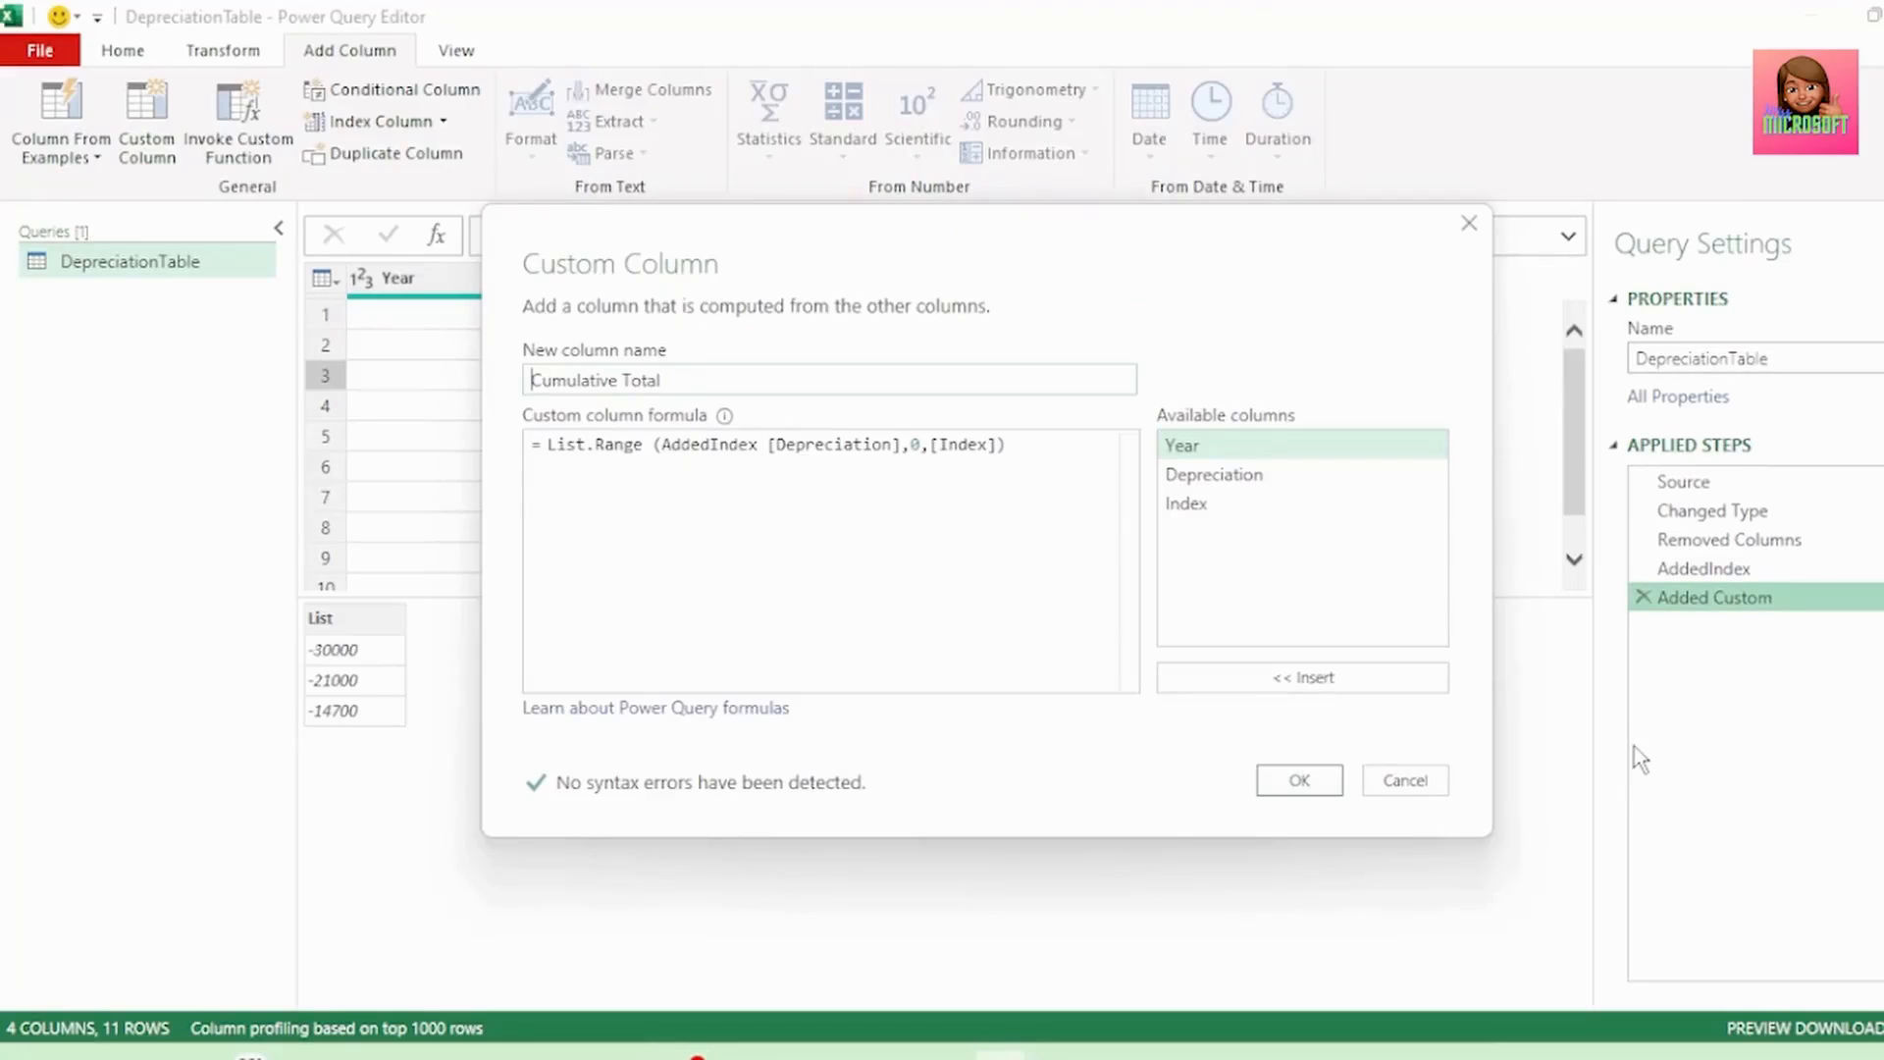
pyautogui.click(545, 447)
pyautogui.press('capslock')
pyautogui.write('List.Accu')
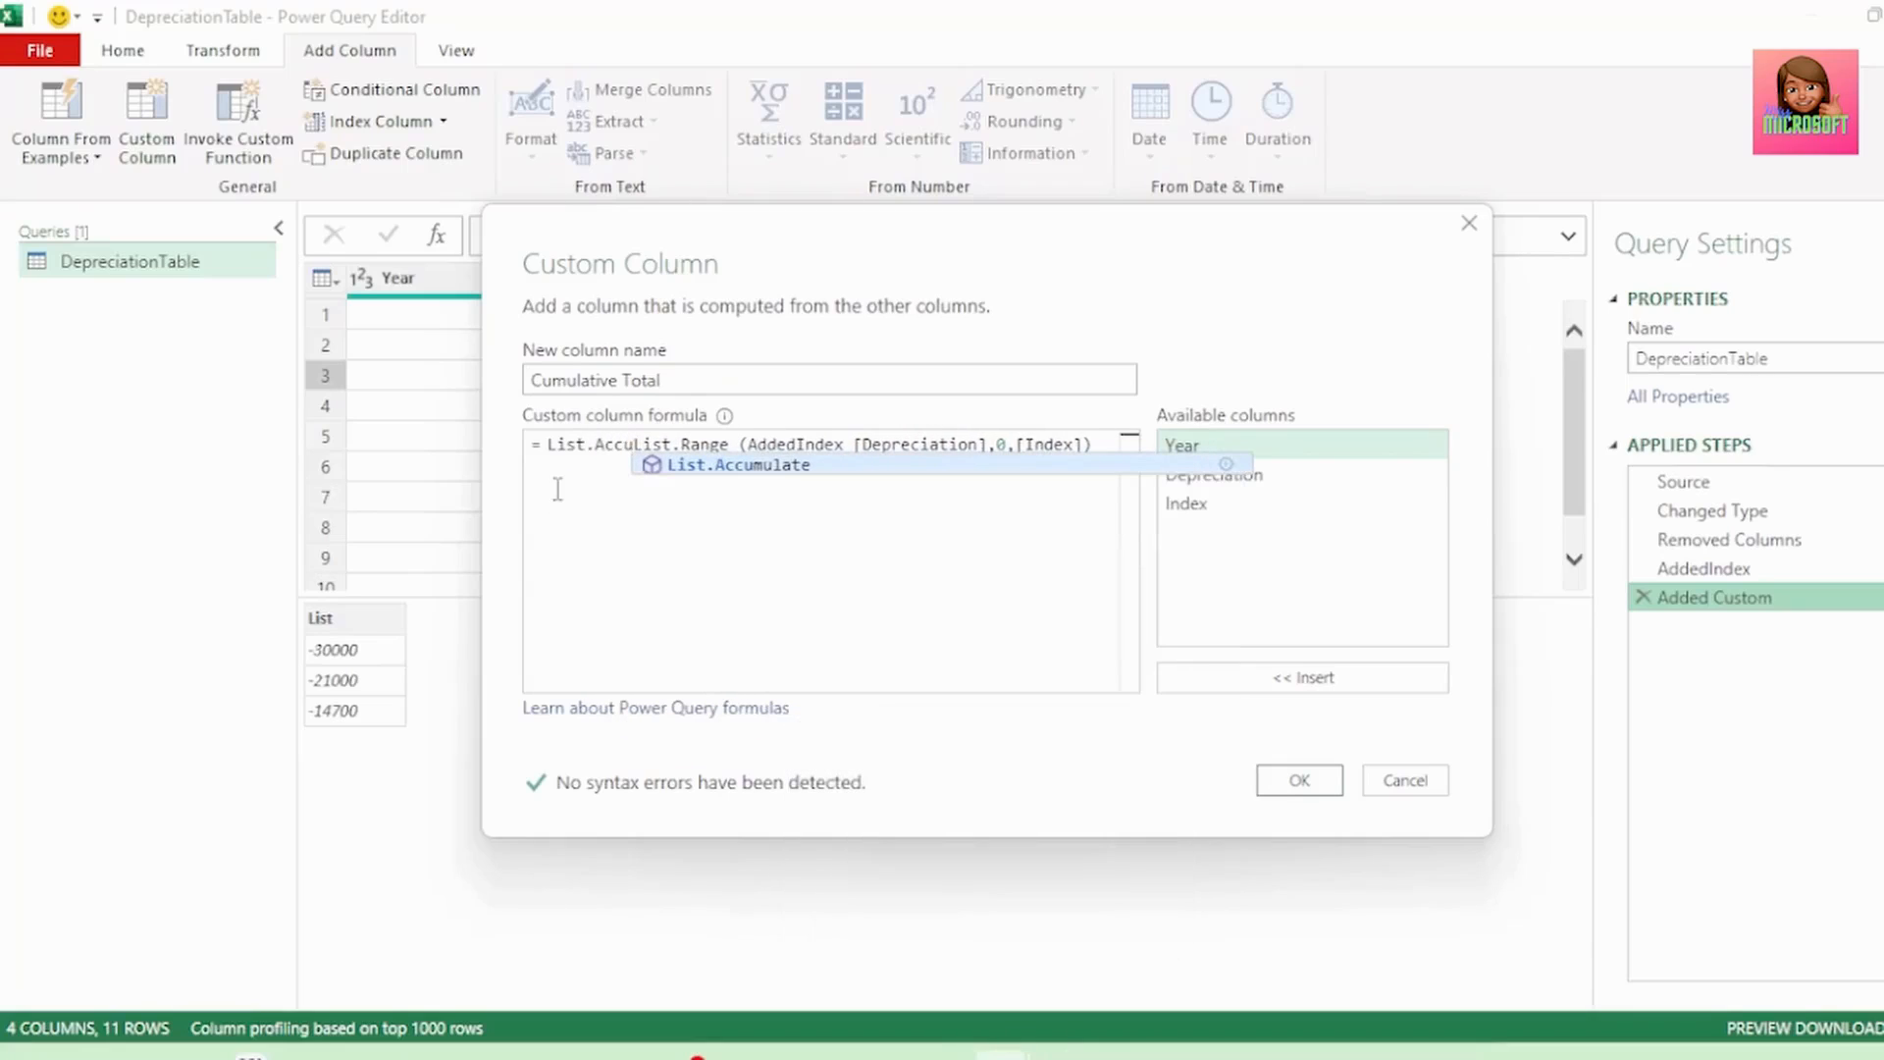
pyautogui.click(721, 467)
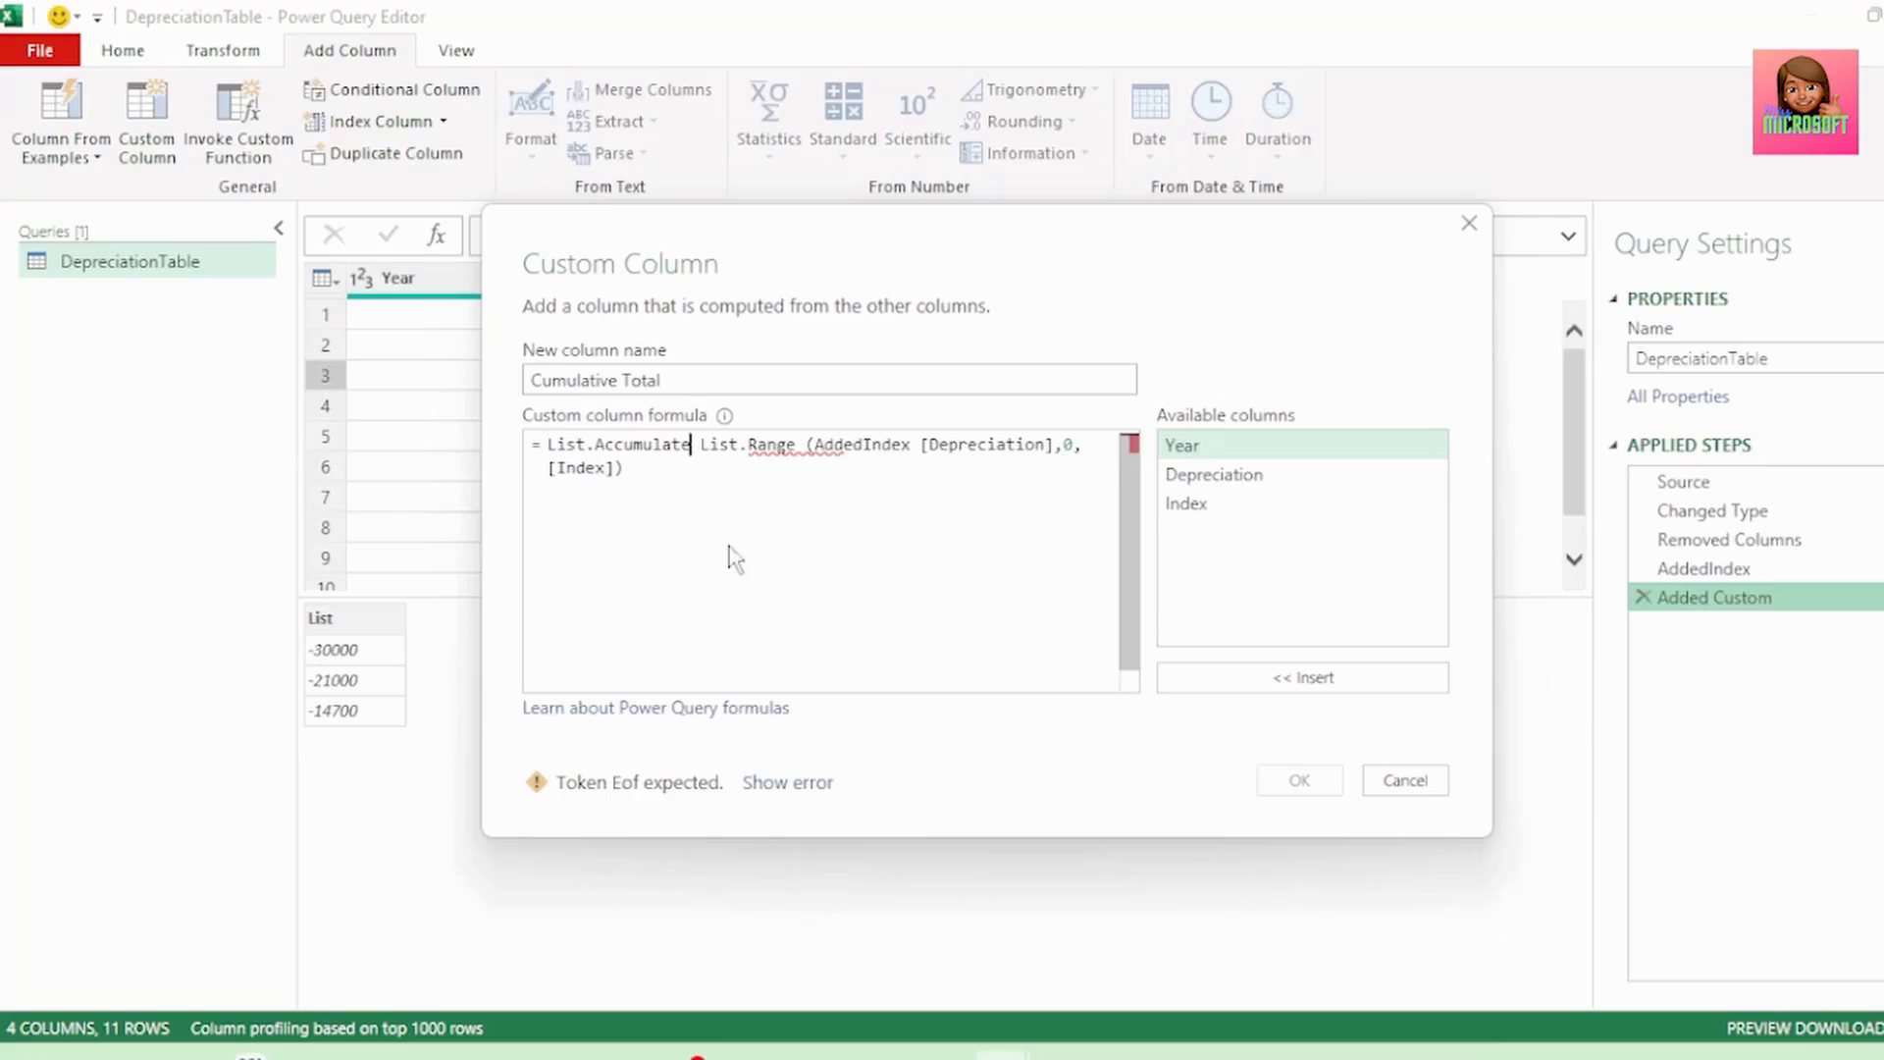
pyautogui.write('(')
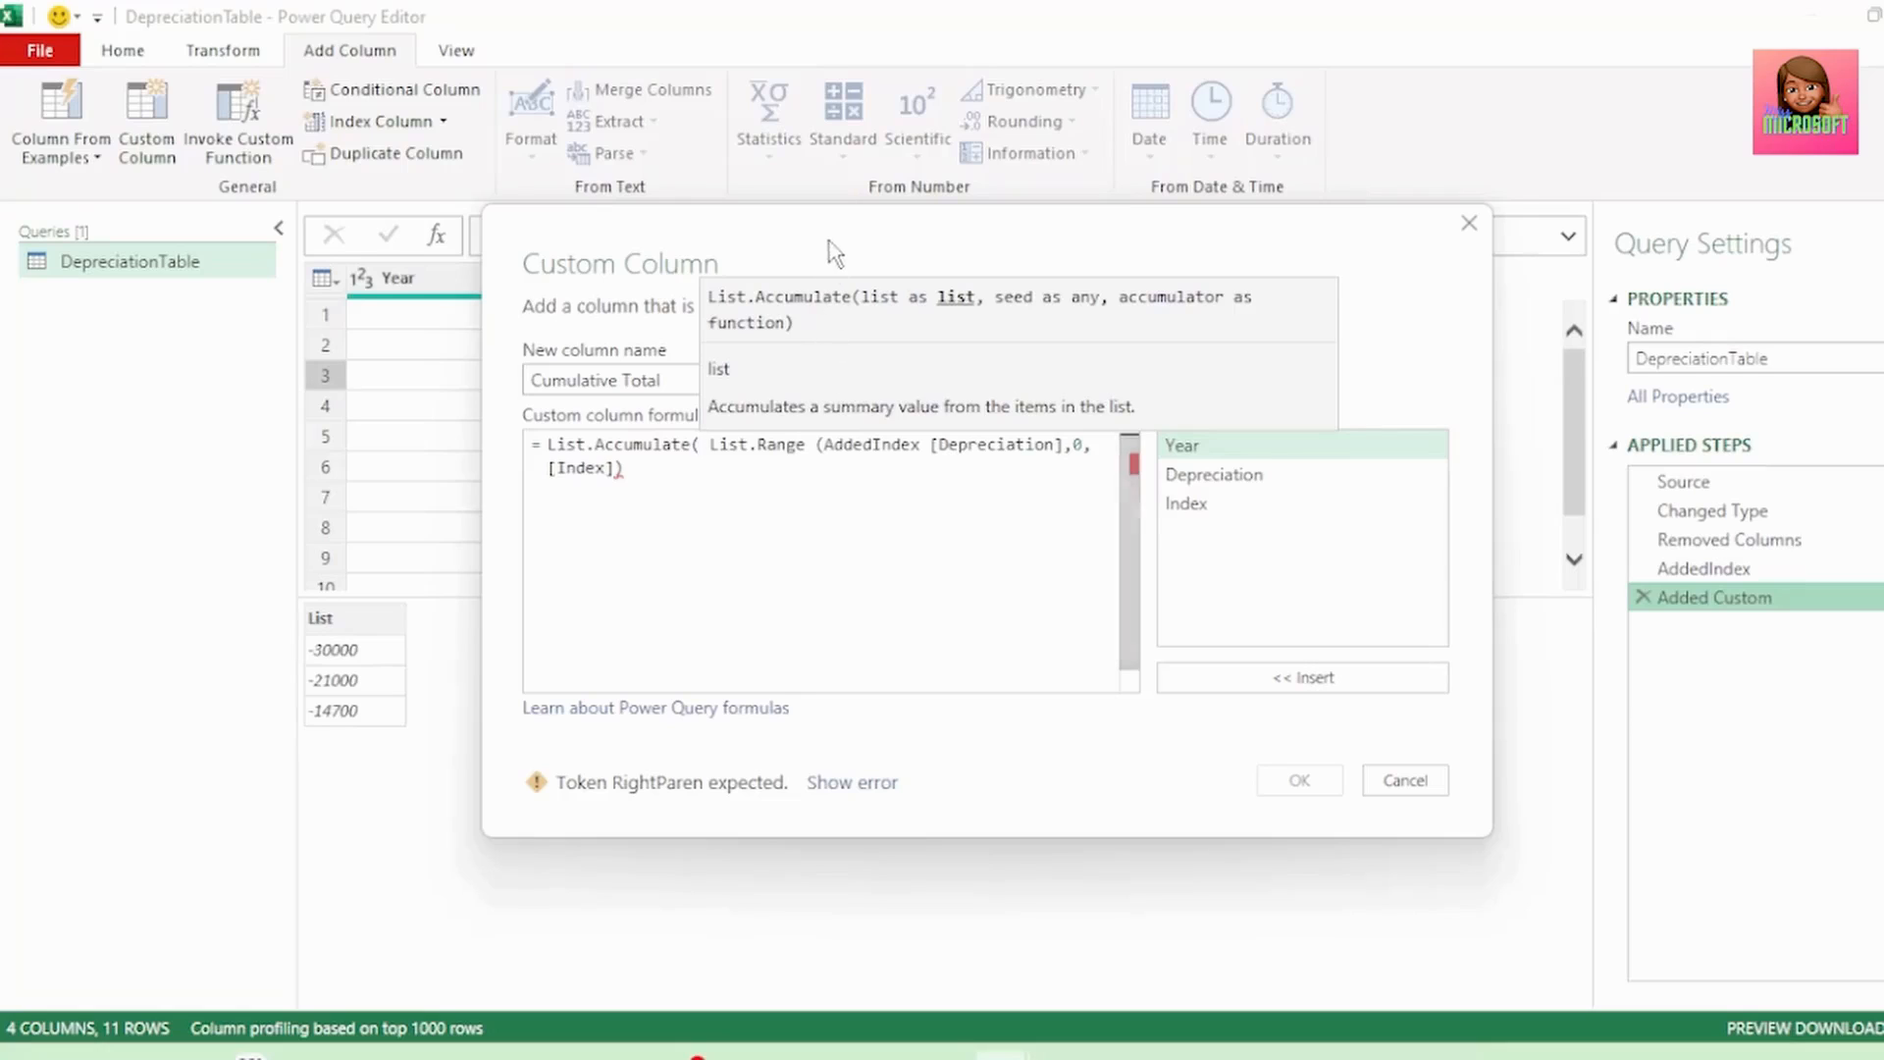
pyautogui.moveTo(833, 259); pyautogui.dragTo(848, 499)
pyautogui.moveTo(992, 489); pyautogui.dragTo(1001, 263)
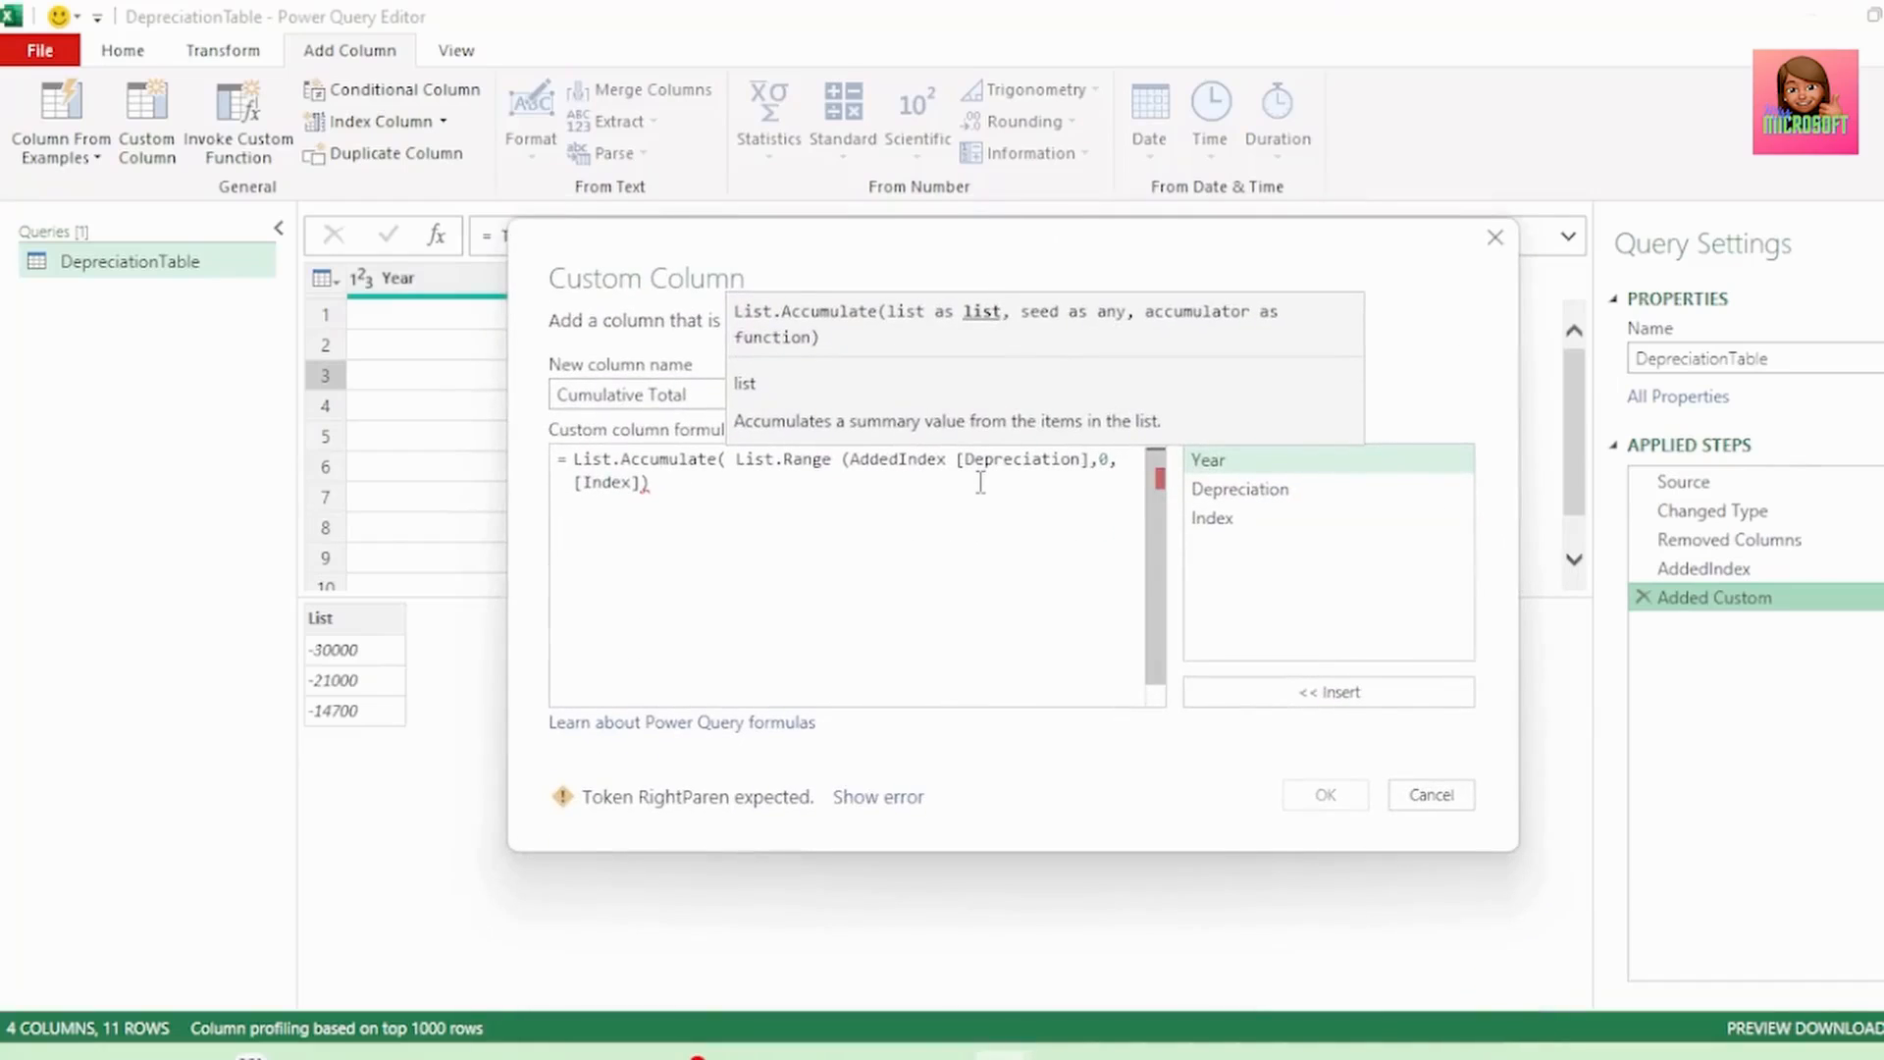
# - After the List.Range expression, add the seed 0 and the accumulator parameters (Opening,Current)
pyautogui.click(677, 488)
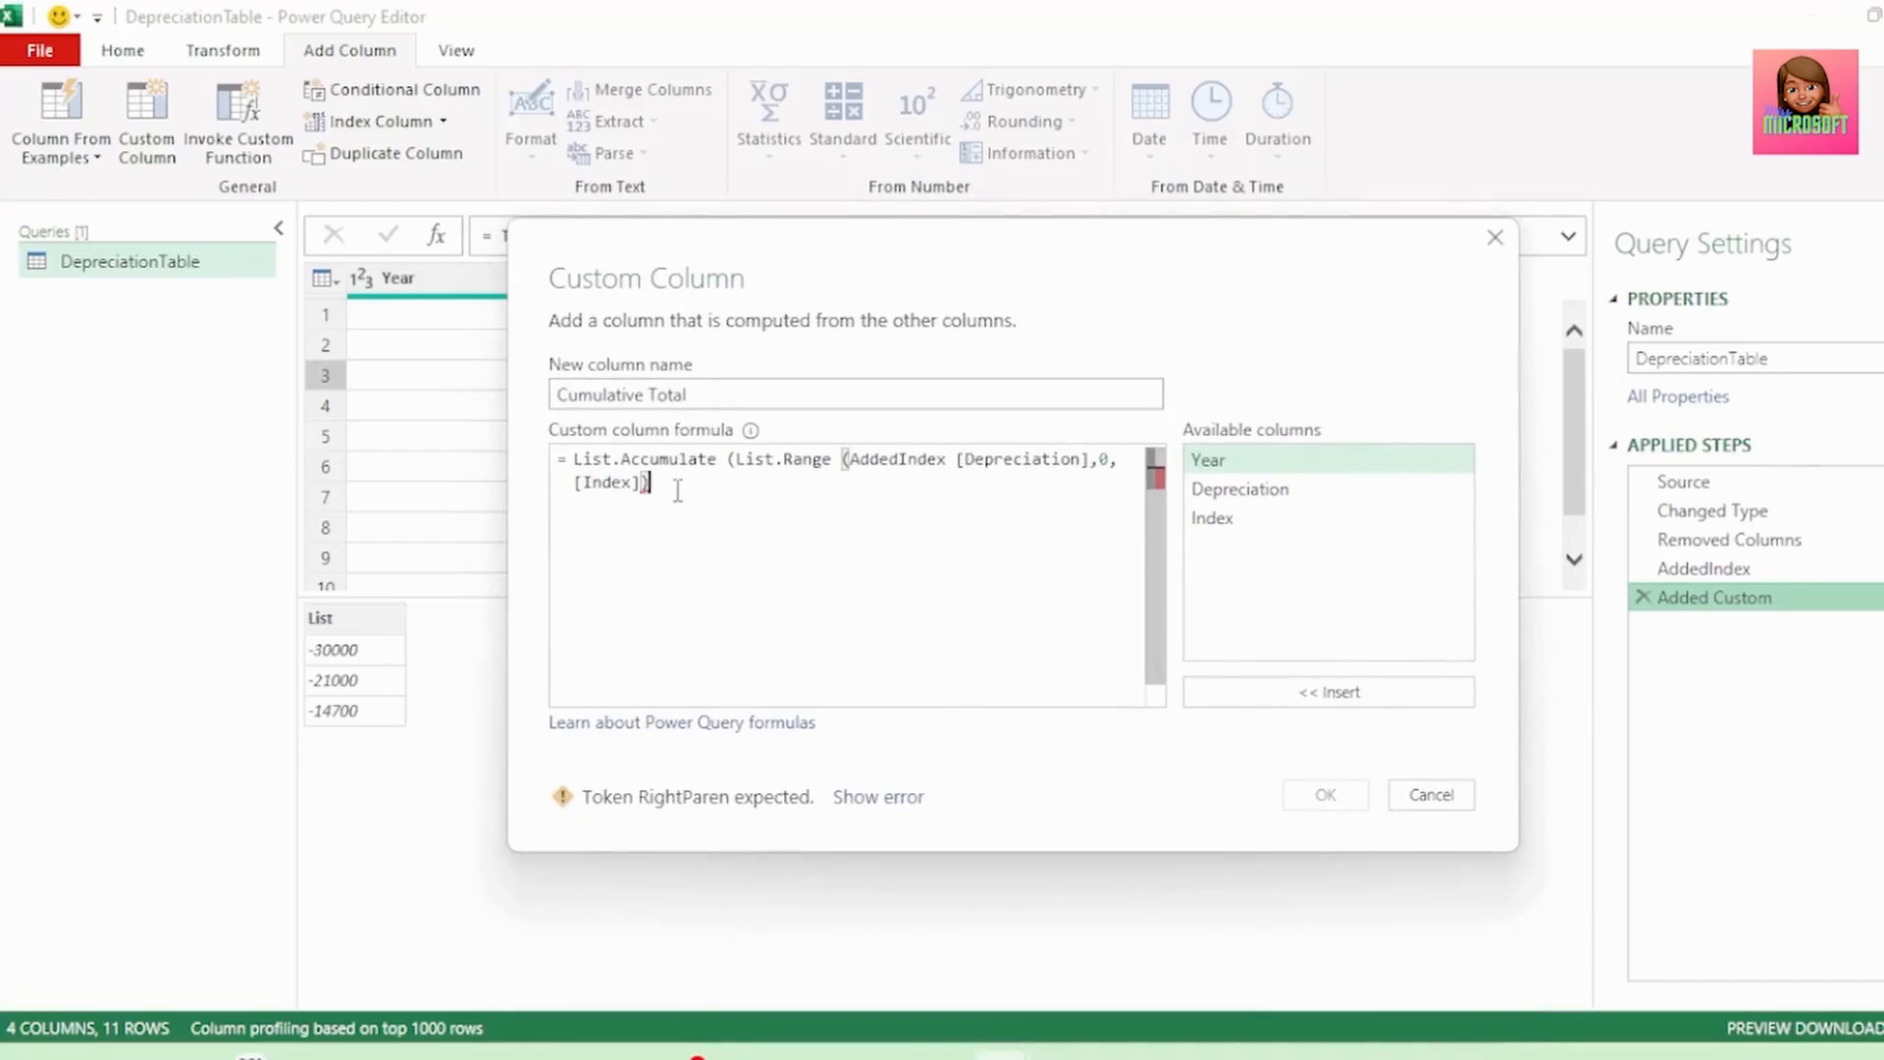
pyautogui.write(',')
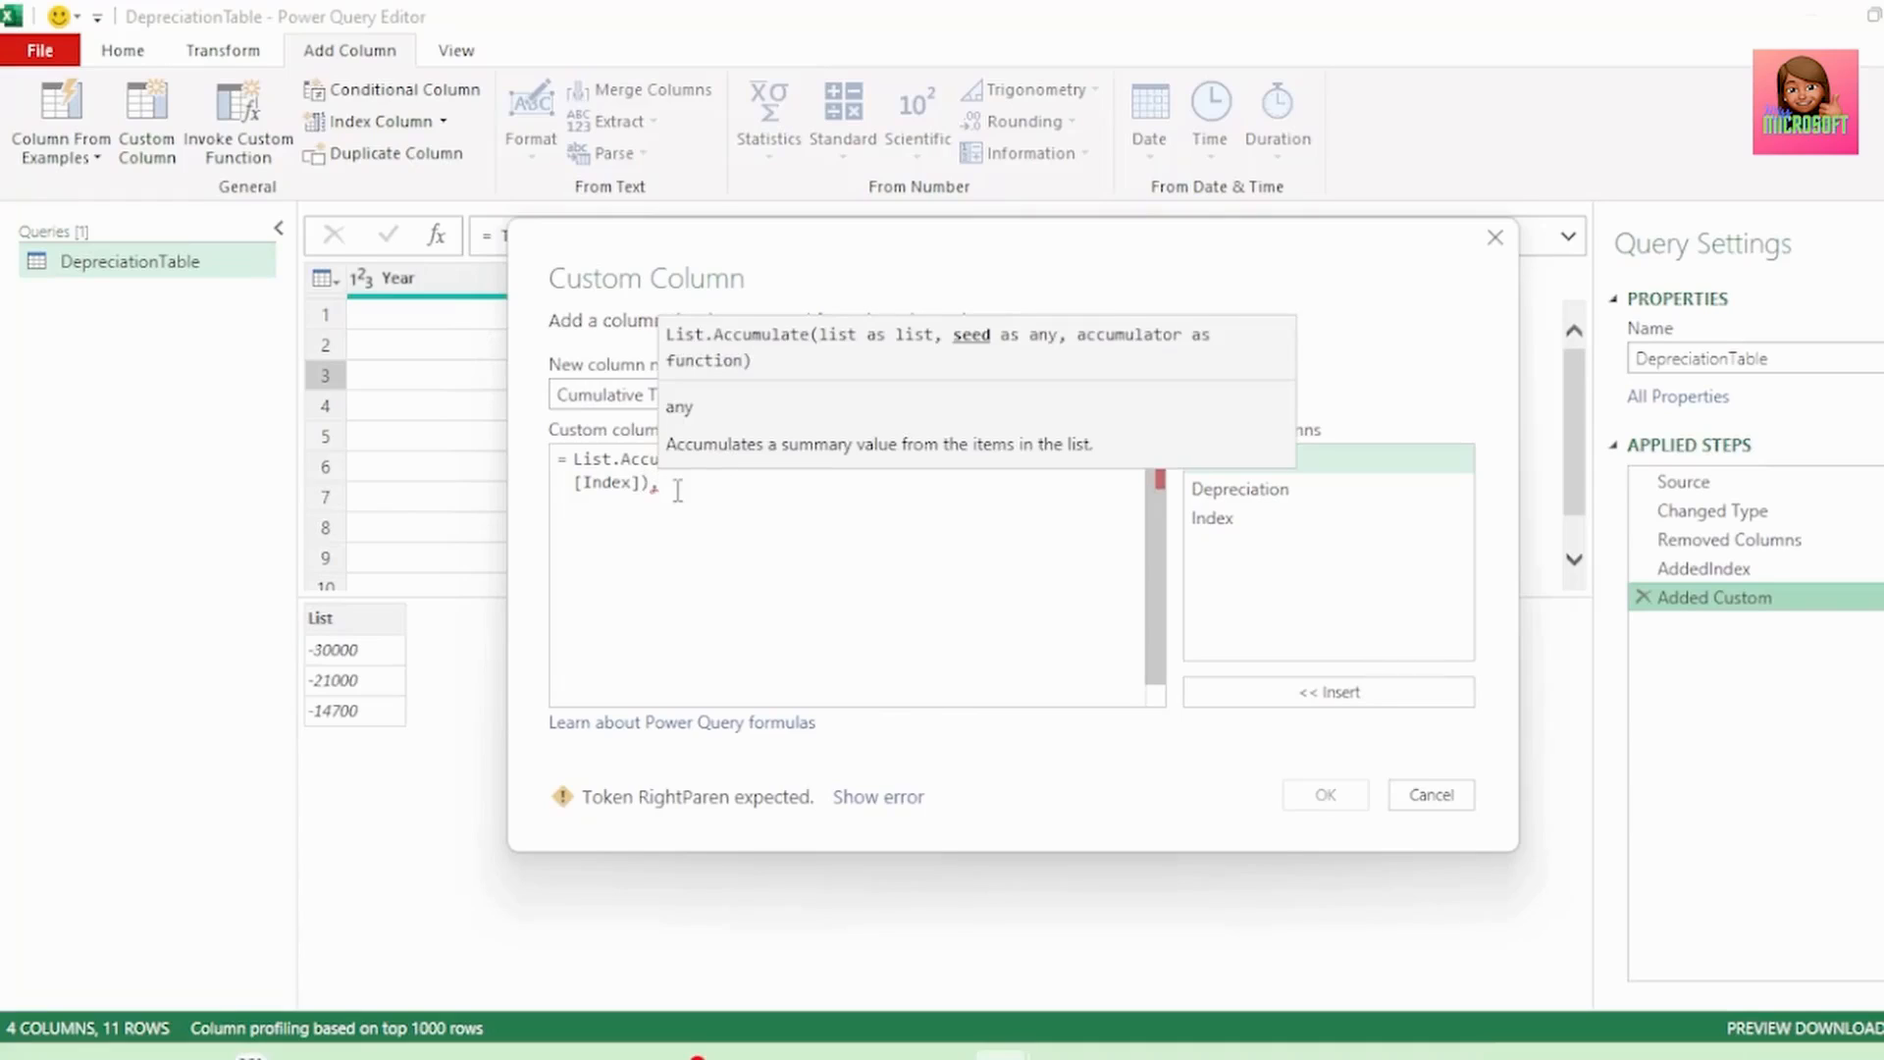
pyautogui.write('0,')
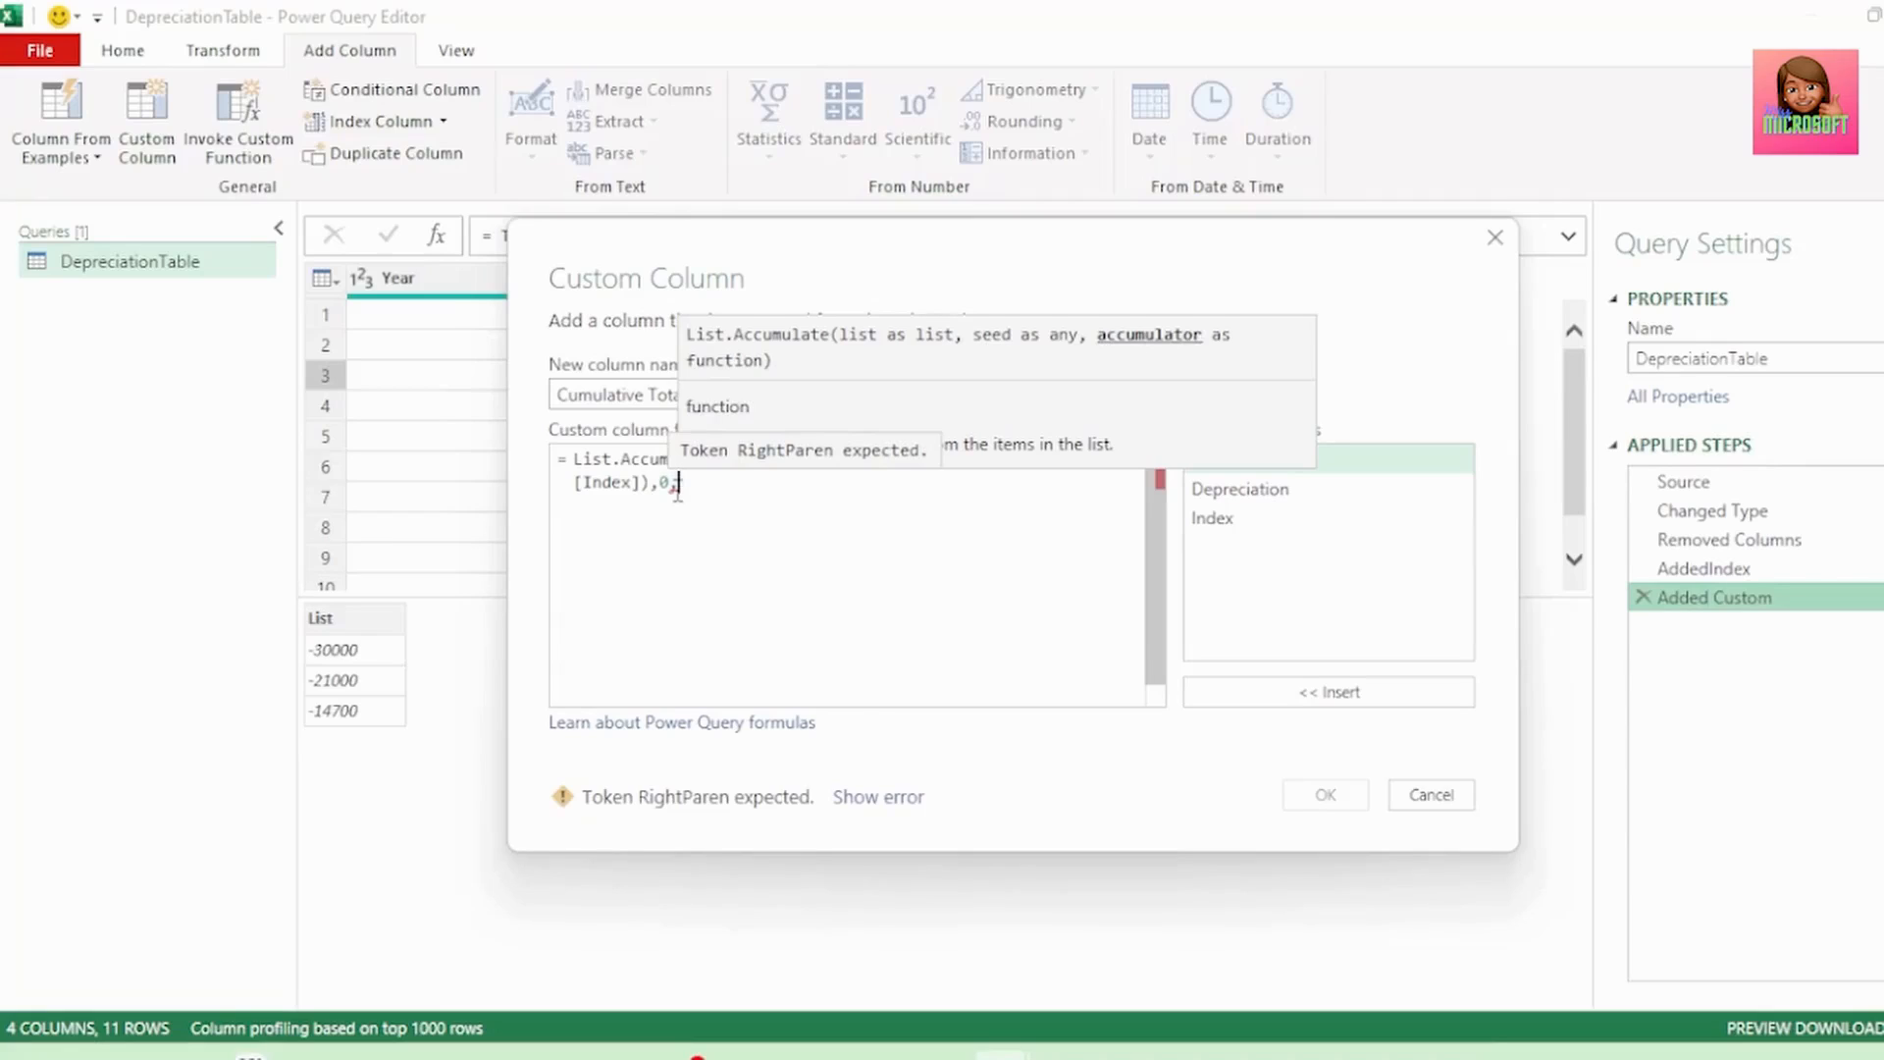
pyautogui.write('(')
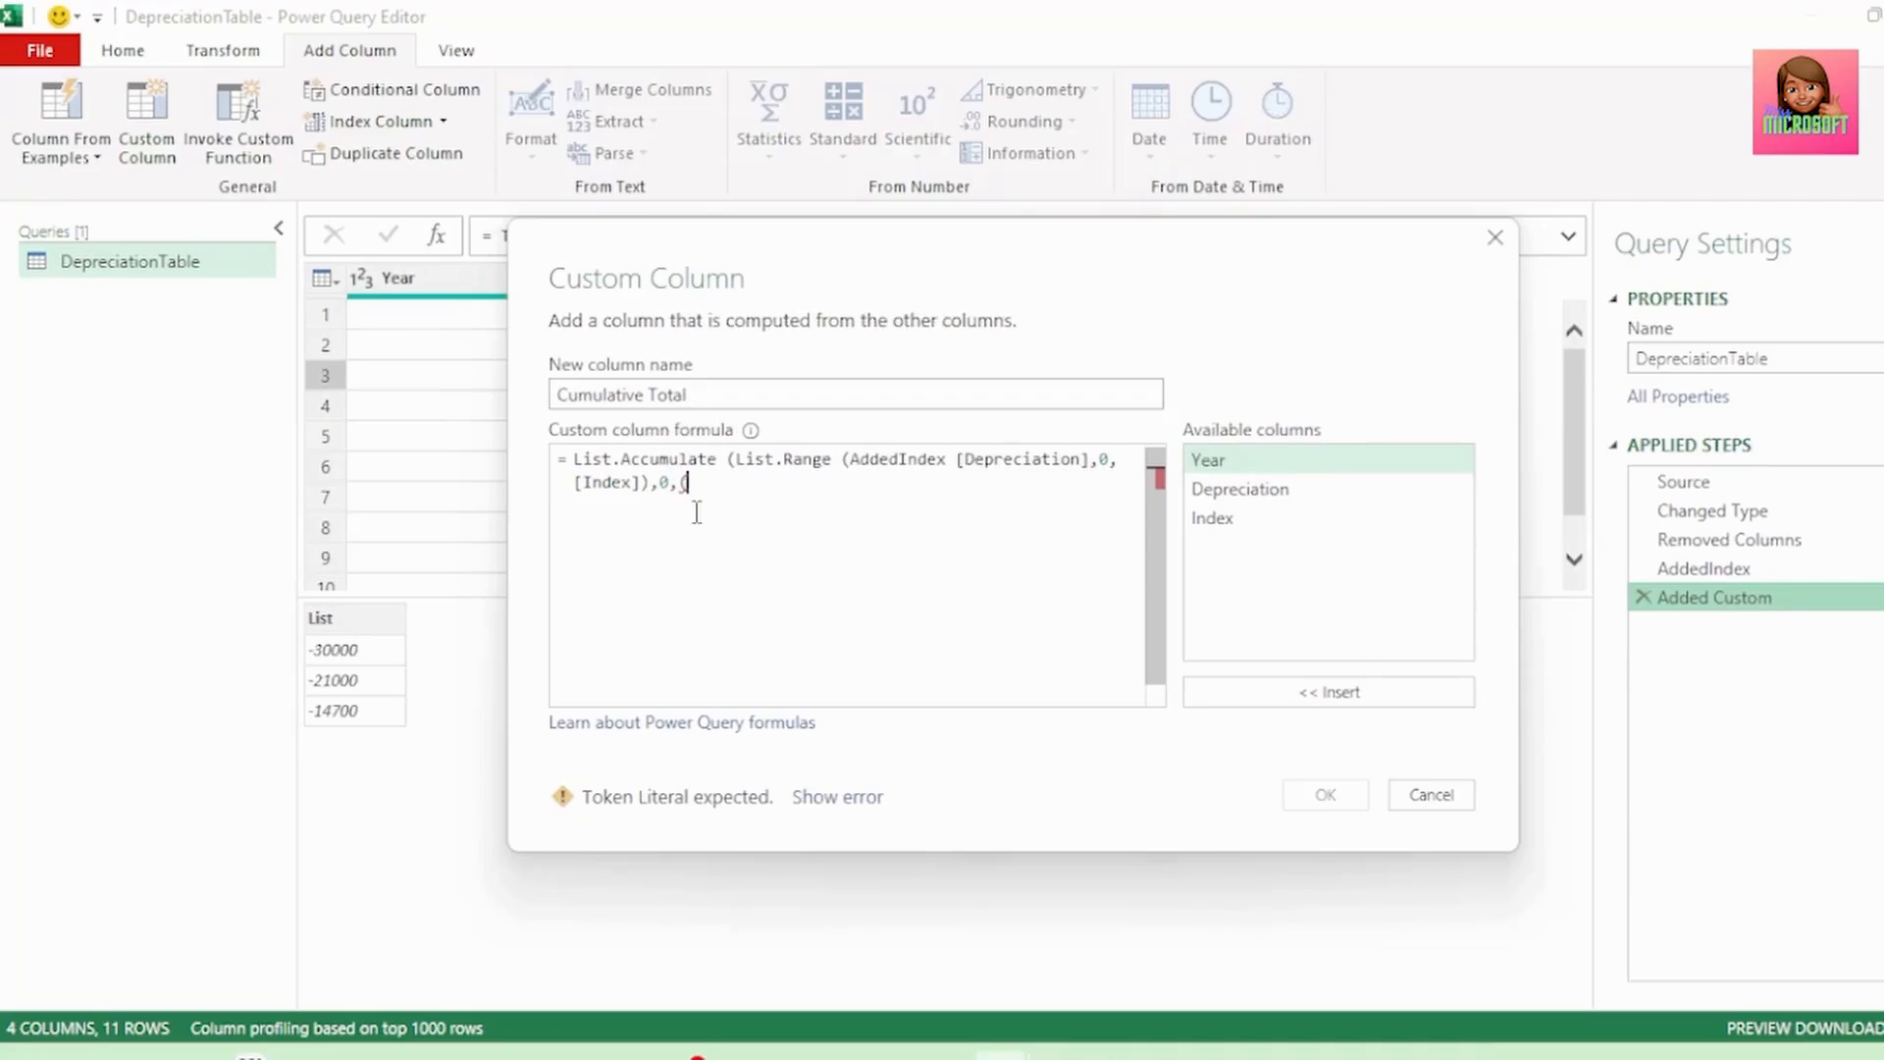
pyautogui.write('O')
pyautogui.press('capslock')
pyautogui.write('pening,')
pyautogui.press('capslock')
pyautogui.write('C')
pyautogui.press('capslock')
pyautogui.write('urrent)')
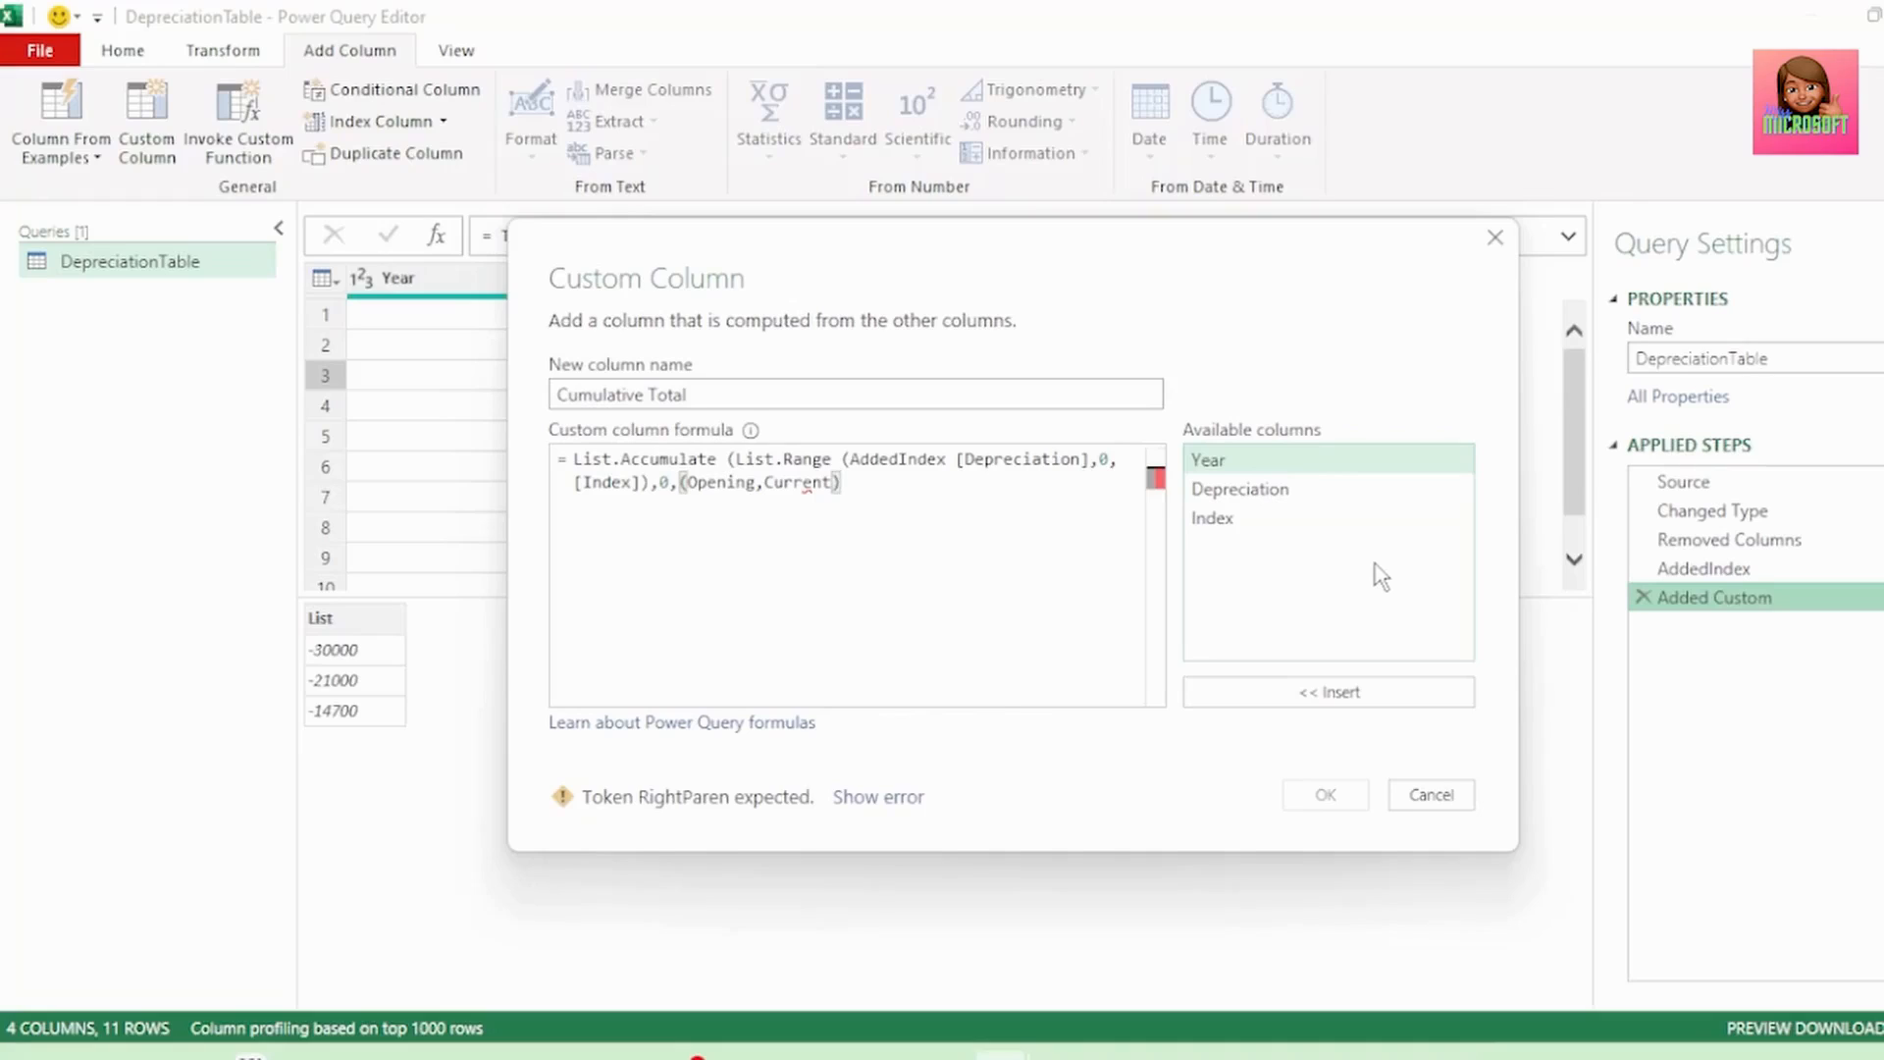
# - Complete the accumulator function with => Opening+Current and close the List.Accumulate parenthesis
pyautogui.write('=>')
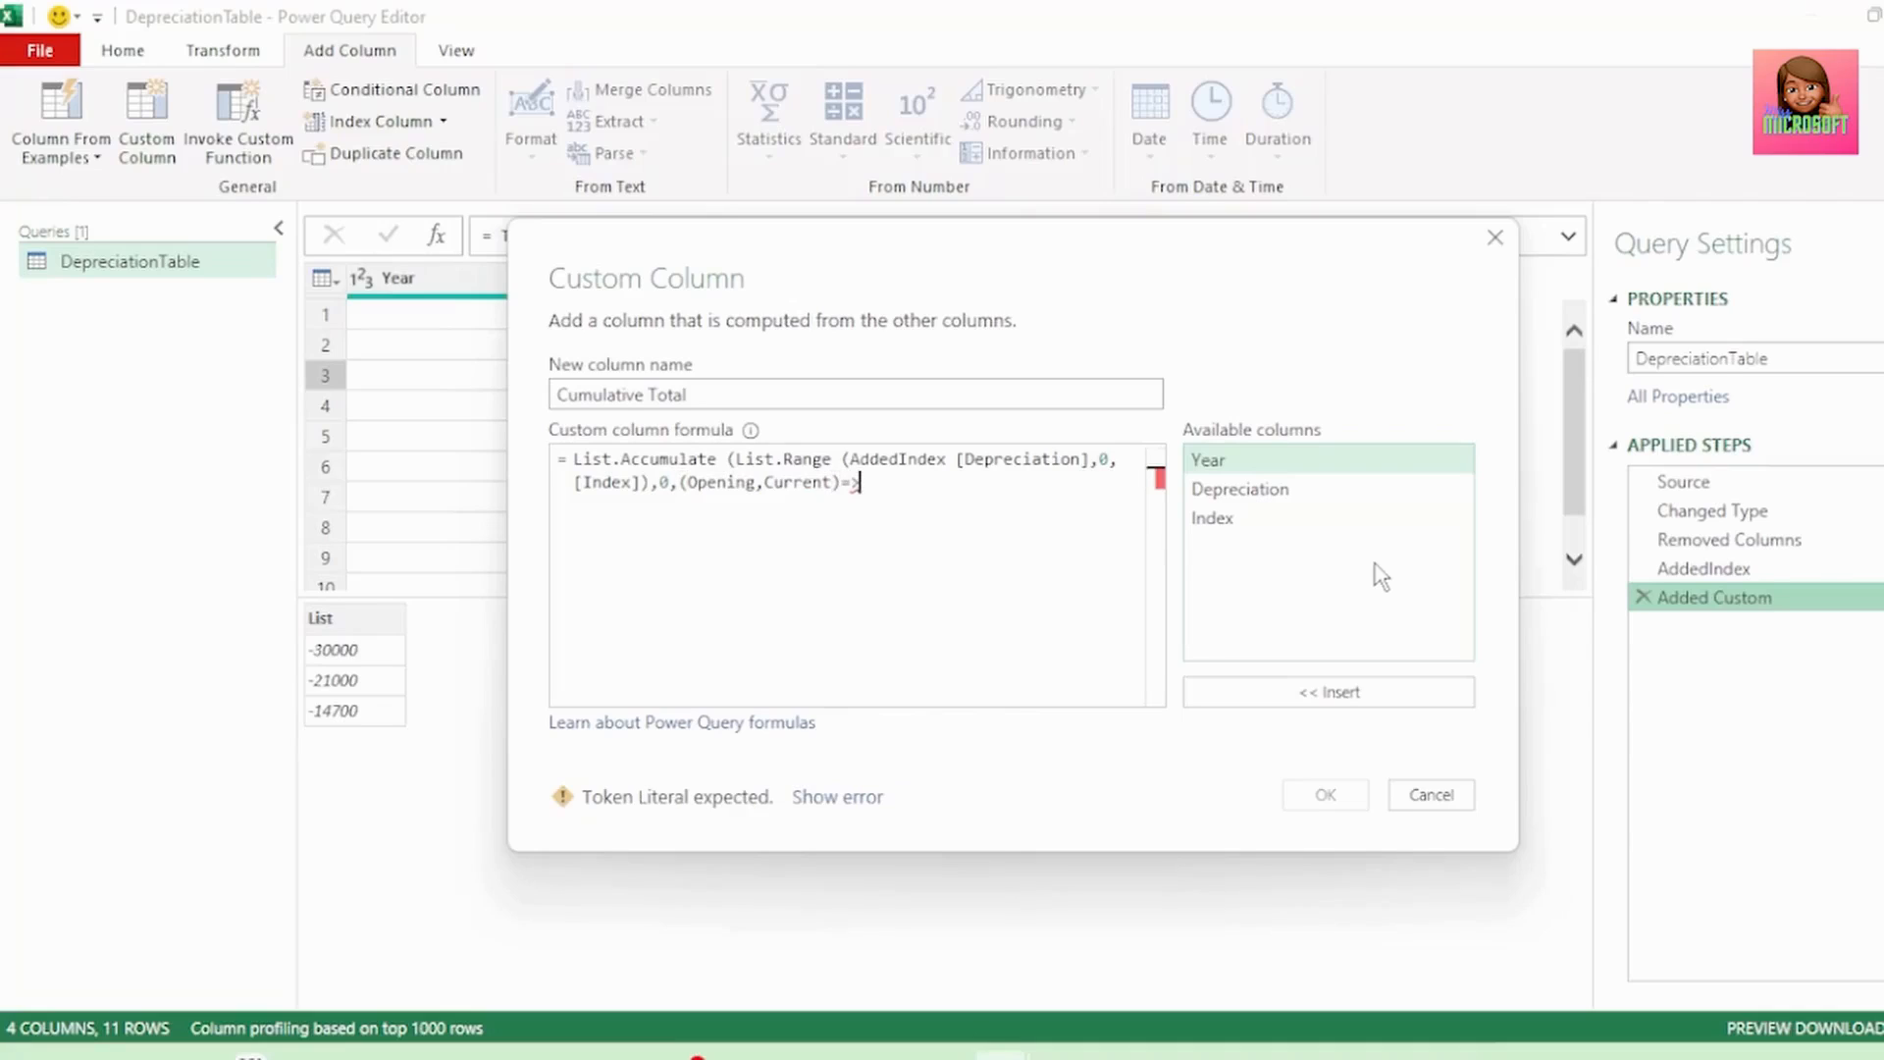
pyautogui.press('capslock')
pyautogui.write('Op')
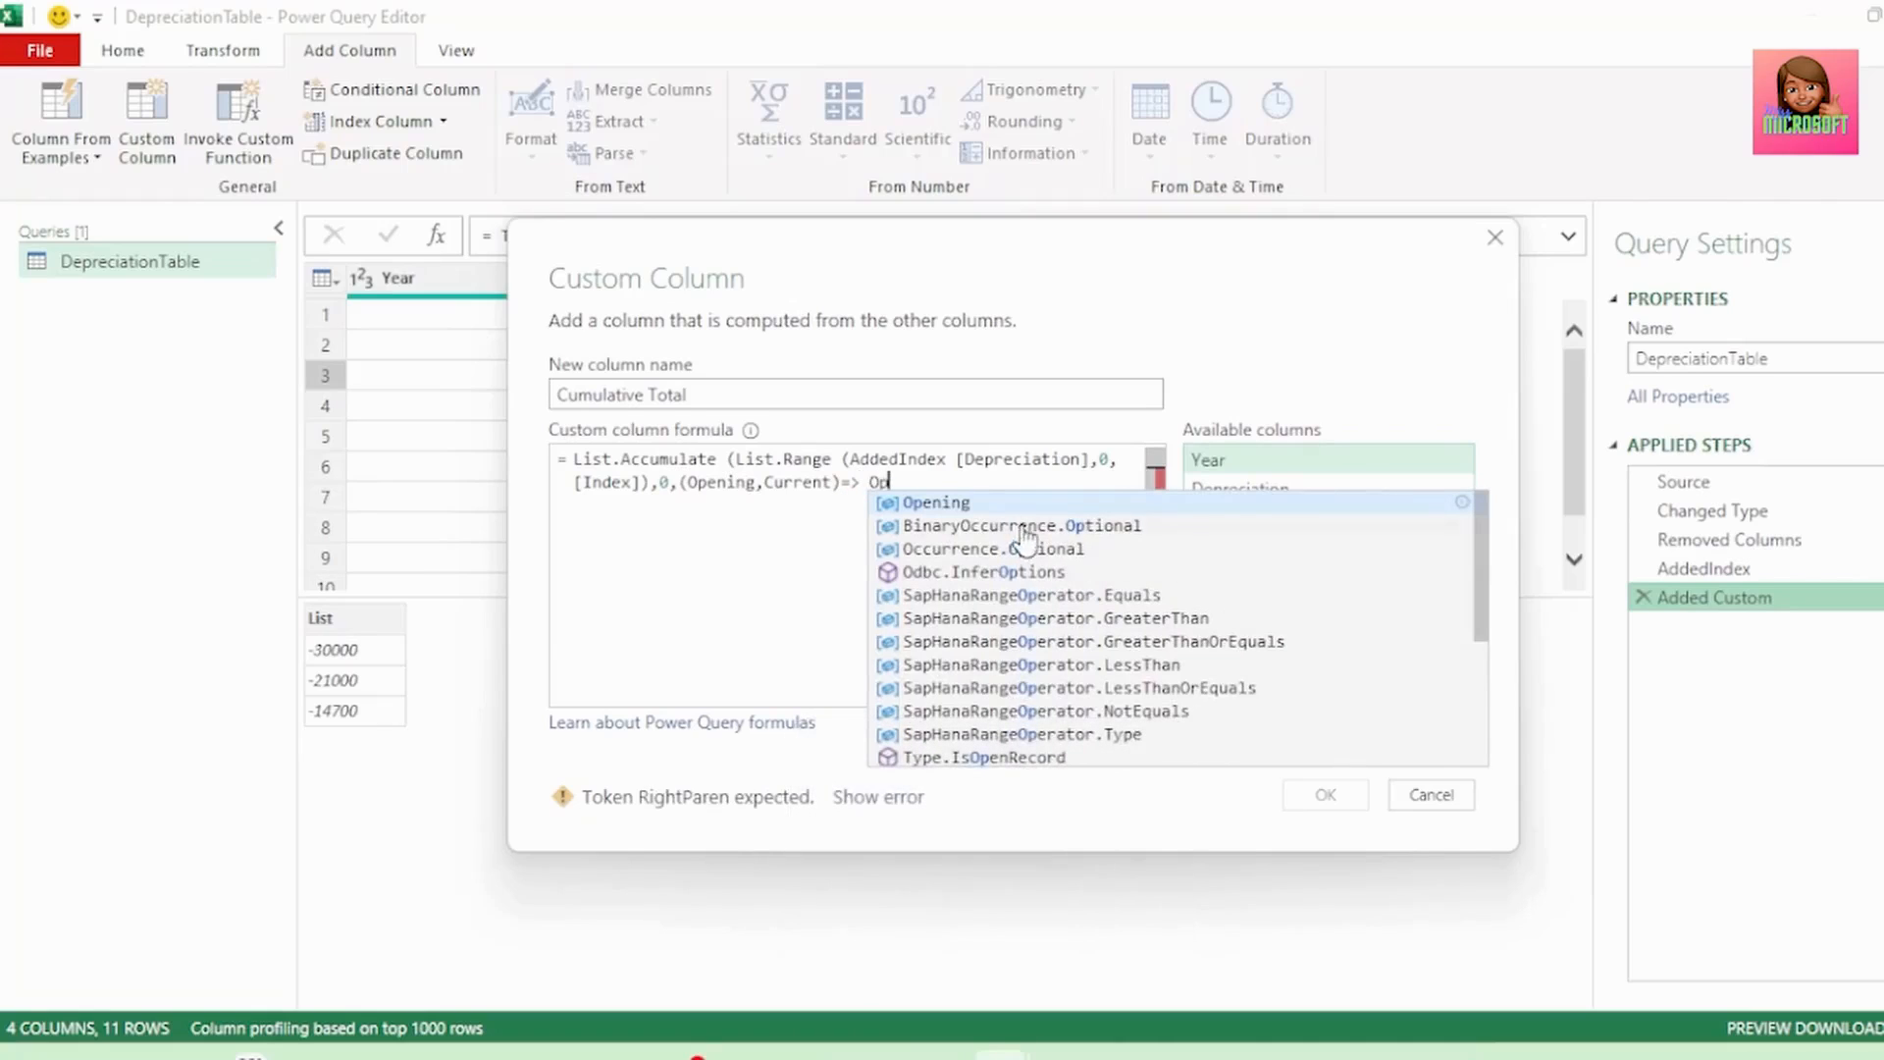
pyautogui.click(959, 503)
pyautogui.press('capslock')
pyautogui.write('+Curre')
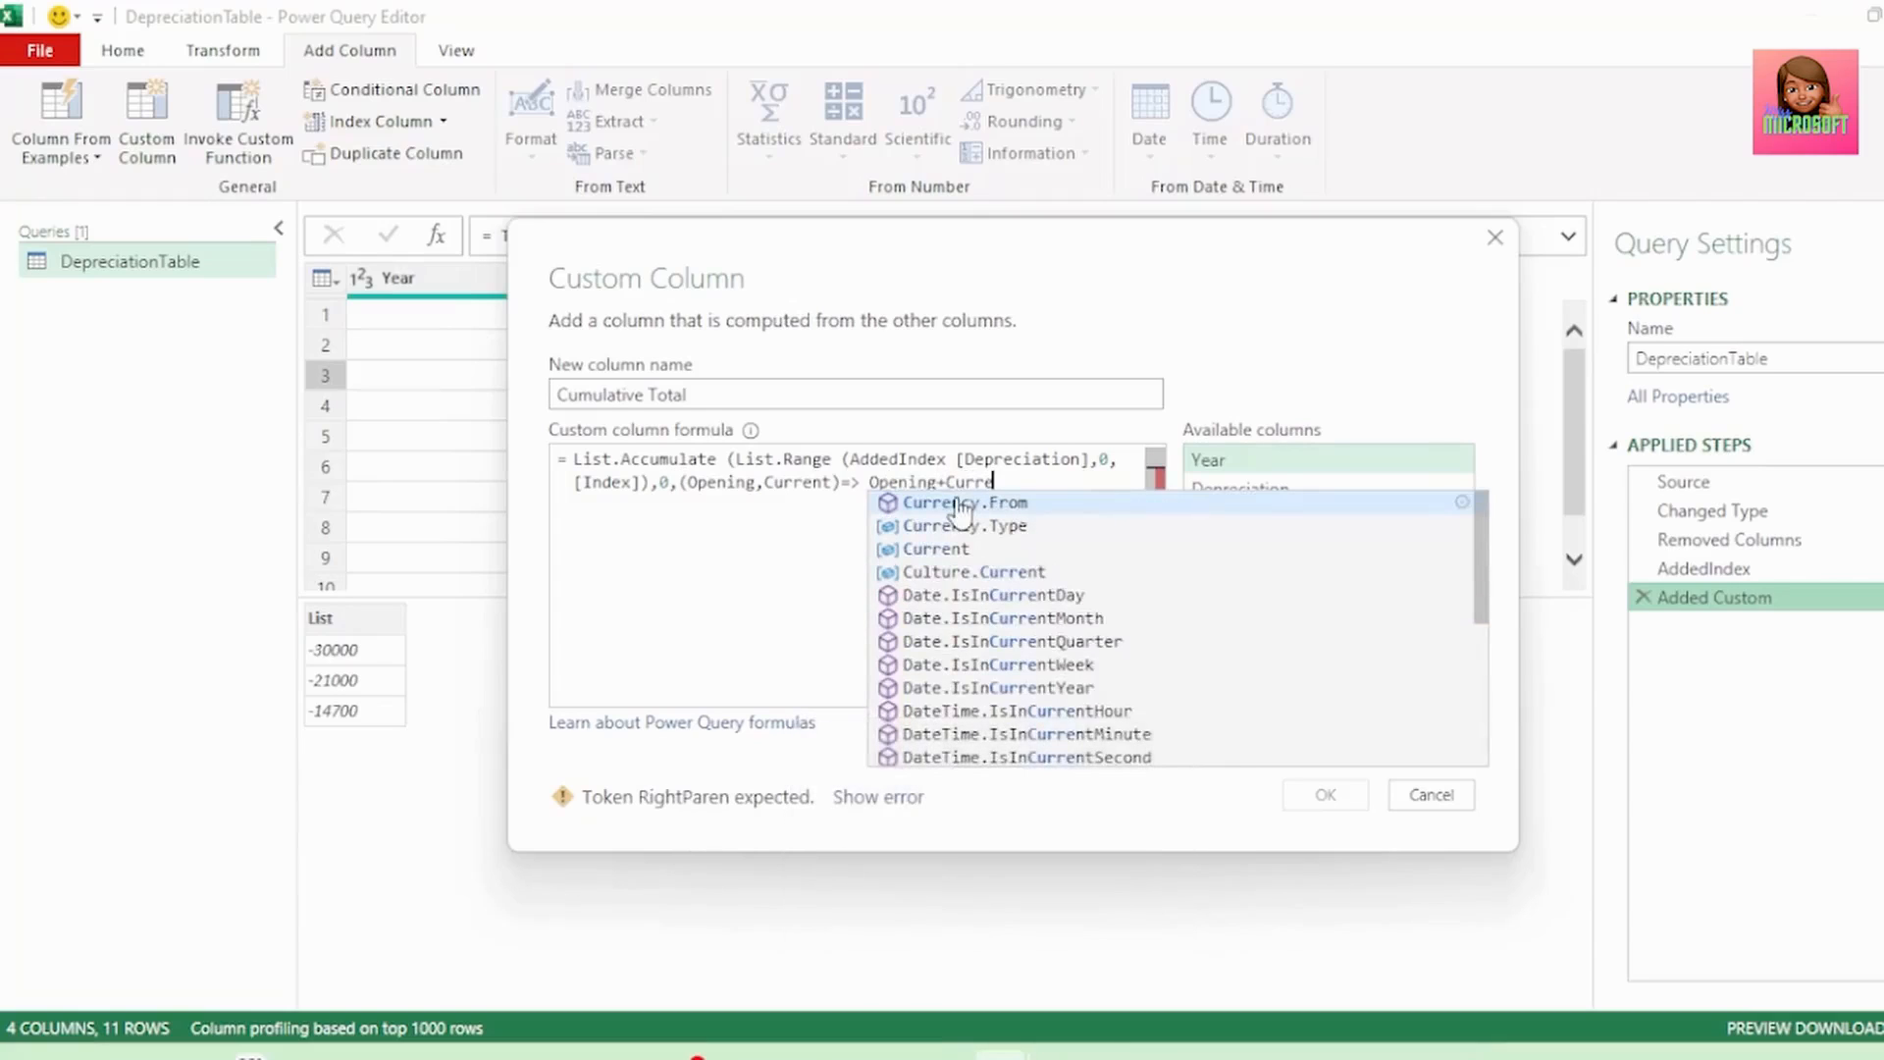
pyautogui.click(970, 548)
pyautogui.write(')')
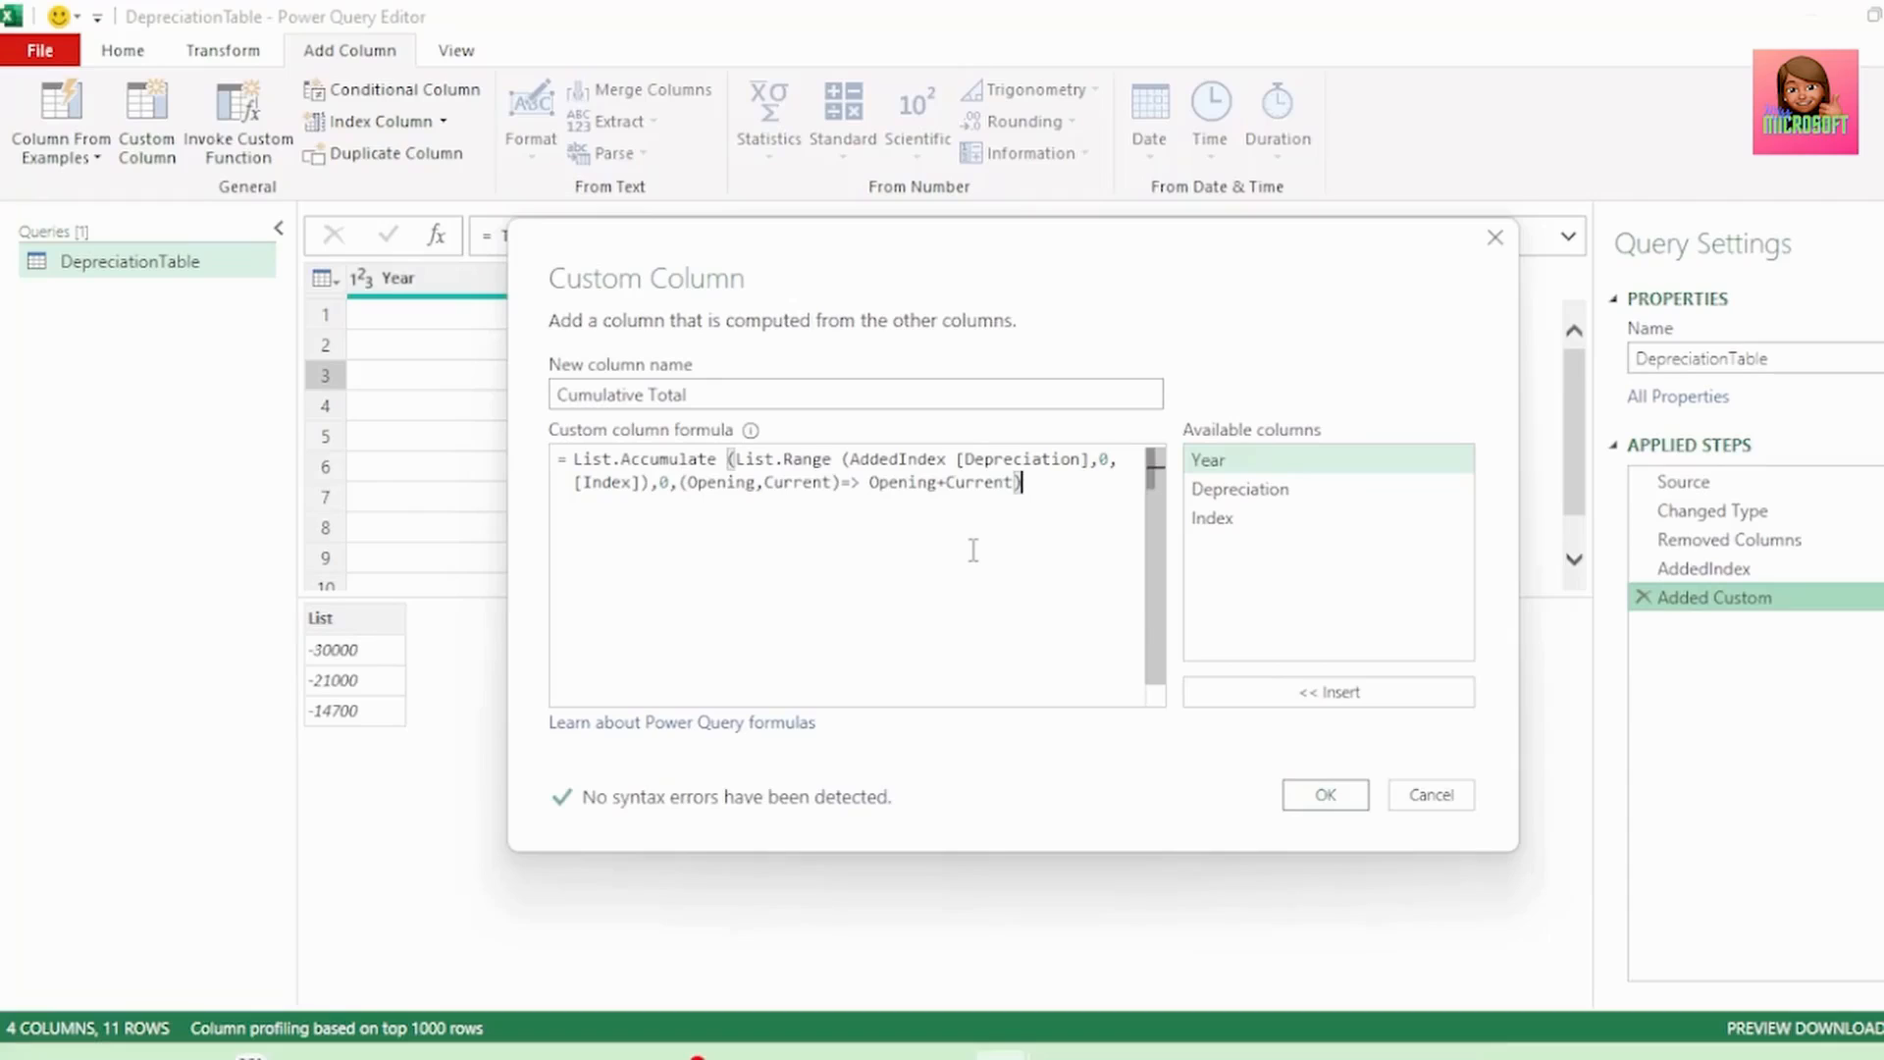
# - Review the List.Accumulate arguments, including the seed and accumulator function, and apply the edited Cumulative Total formula
pyautogui.moveTo(727, 459)
pyautogui.mouseDown()
pyautogui.moveTo(574, 458)
pyautogui.moveTo(1022, 482)
pyautogui.mouseUp()
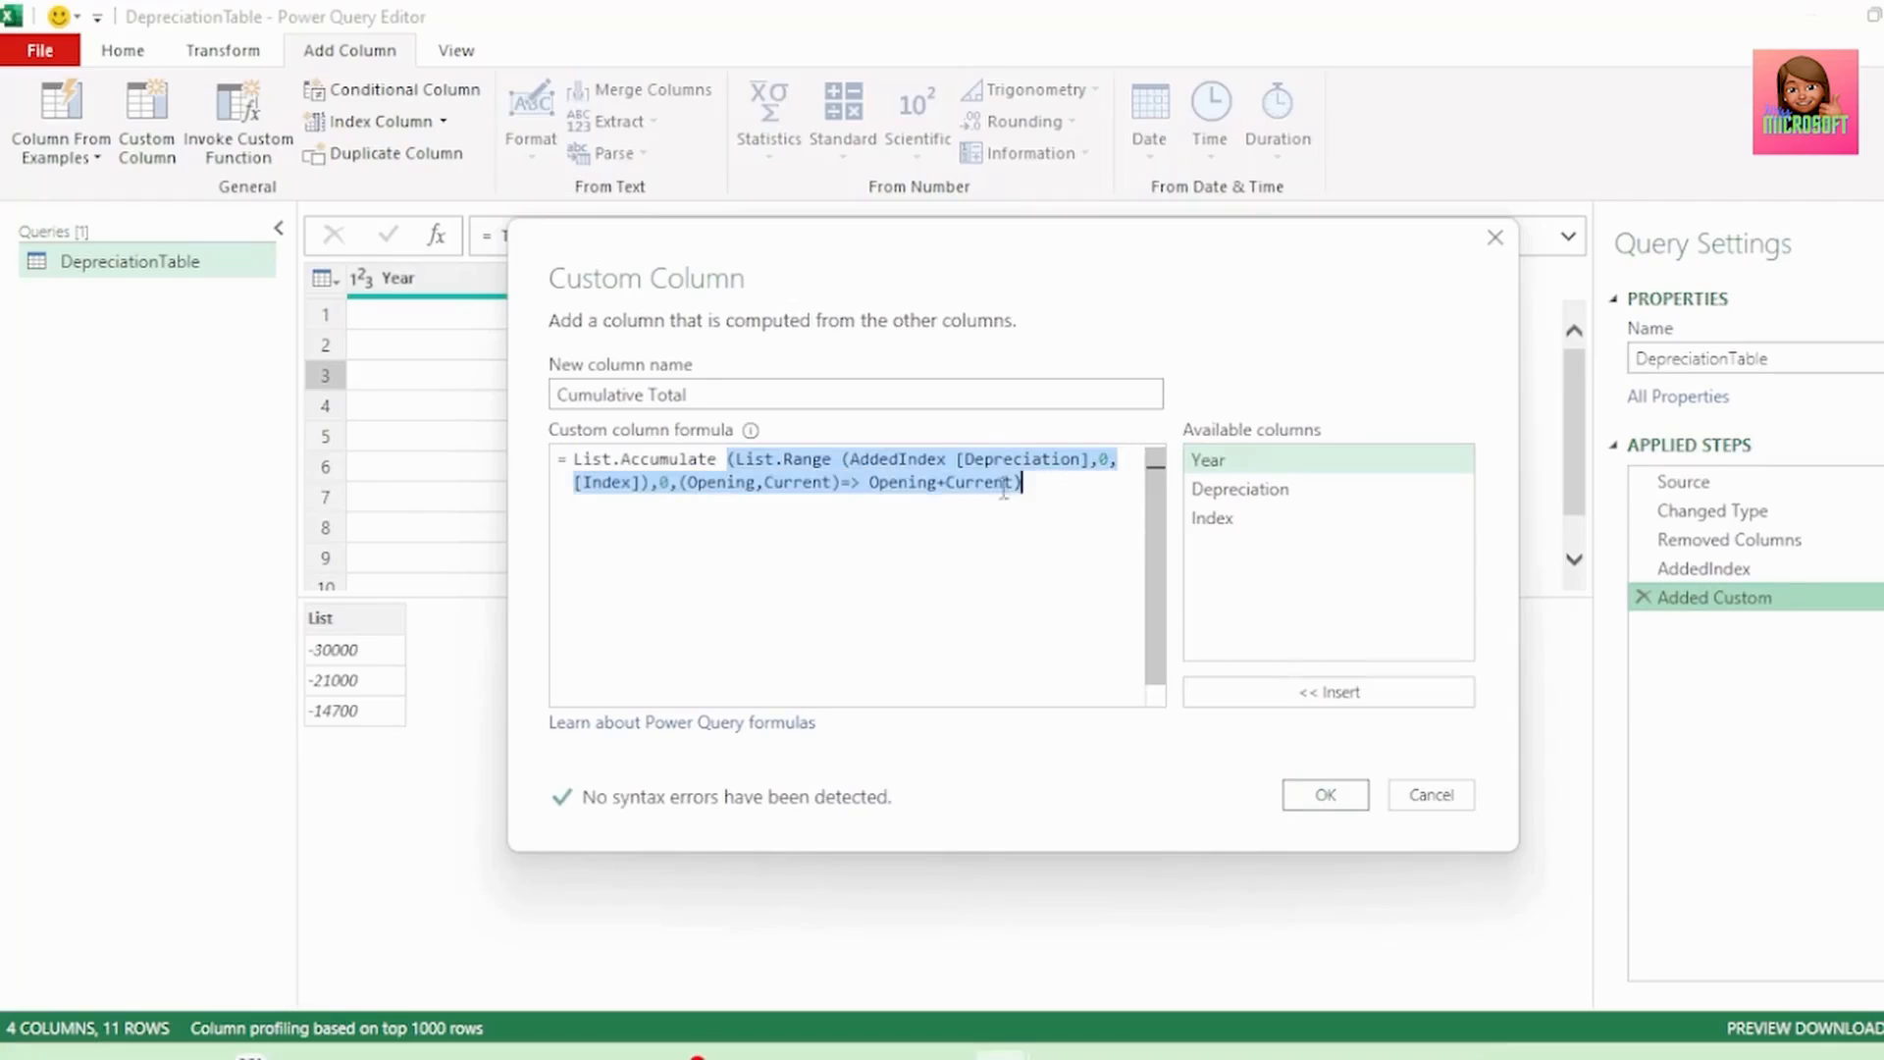
pyautogui.doubleClick(664, 482)
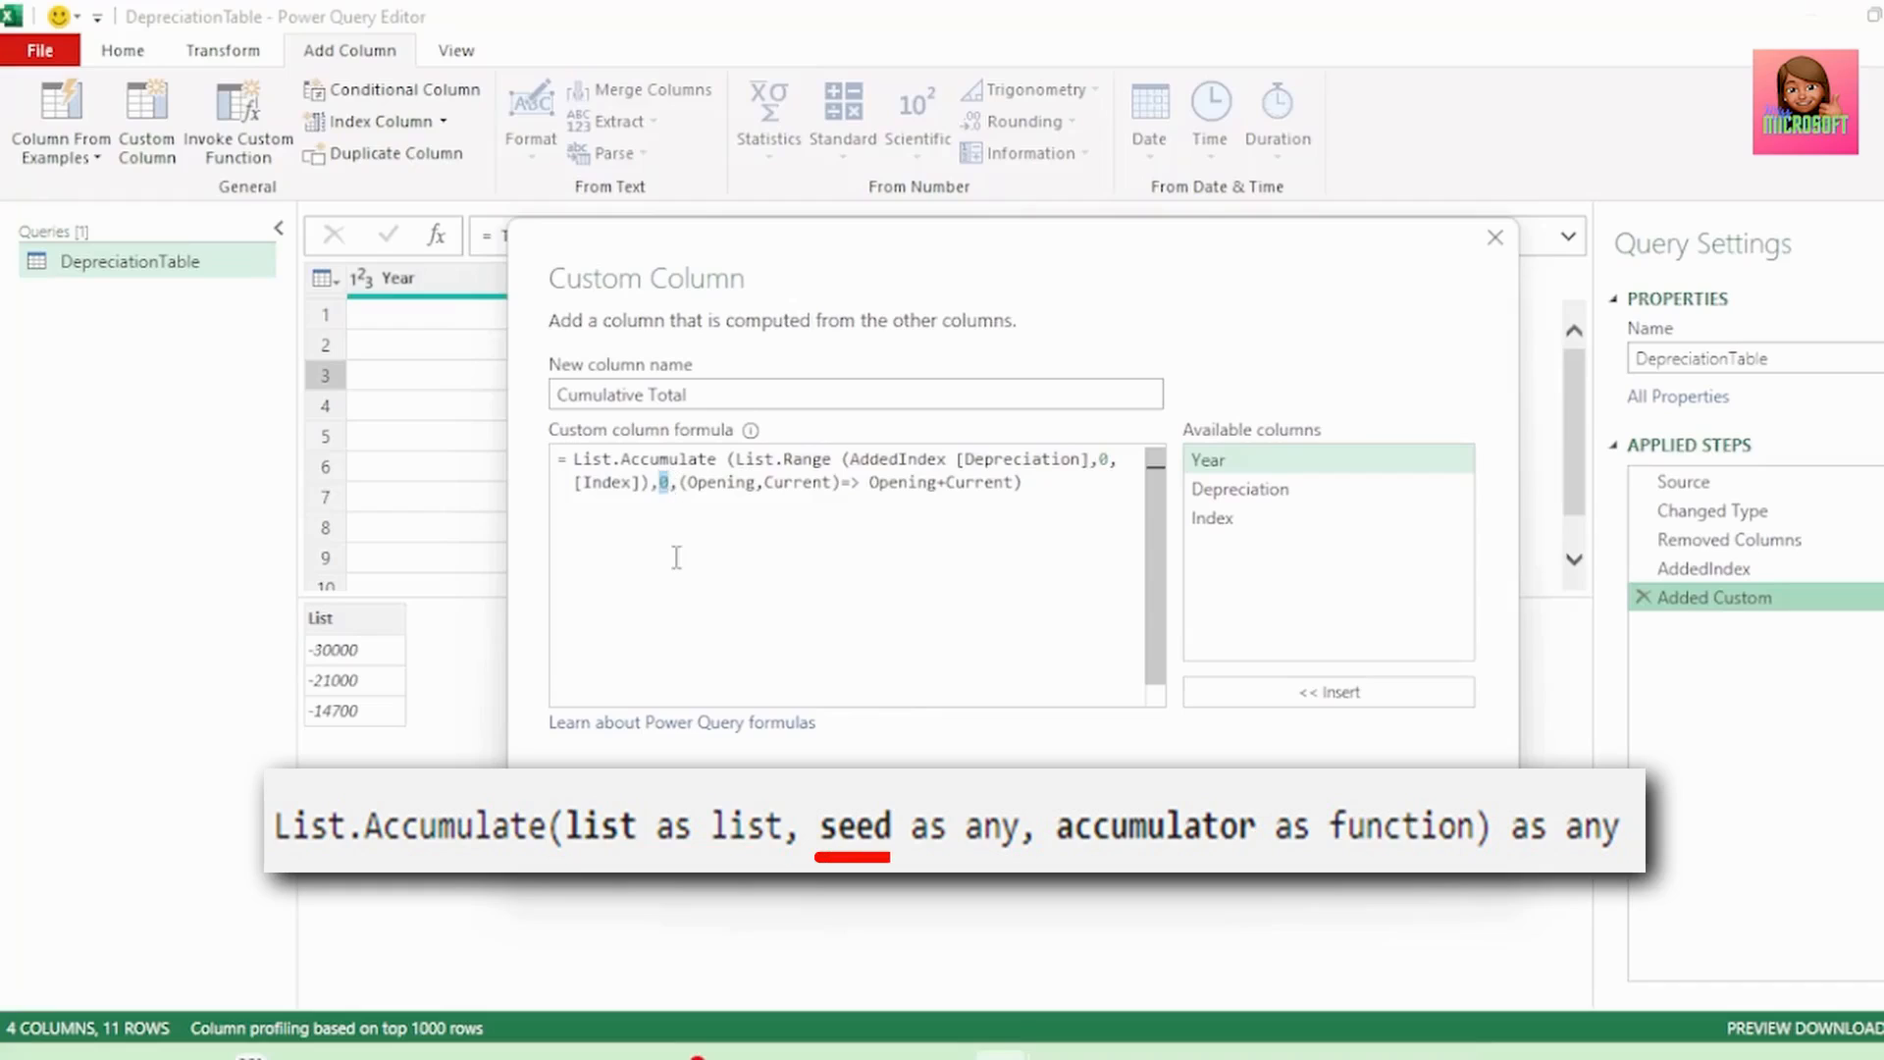
pyautogui.moveTo(681, 482); pyautogui.dragTo(1023, 485)
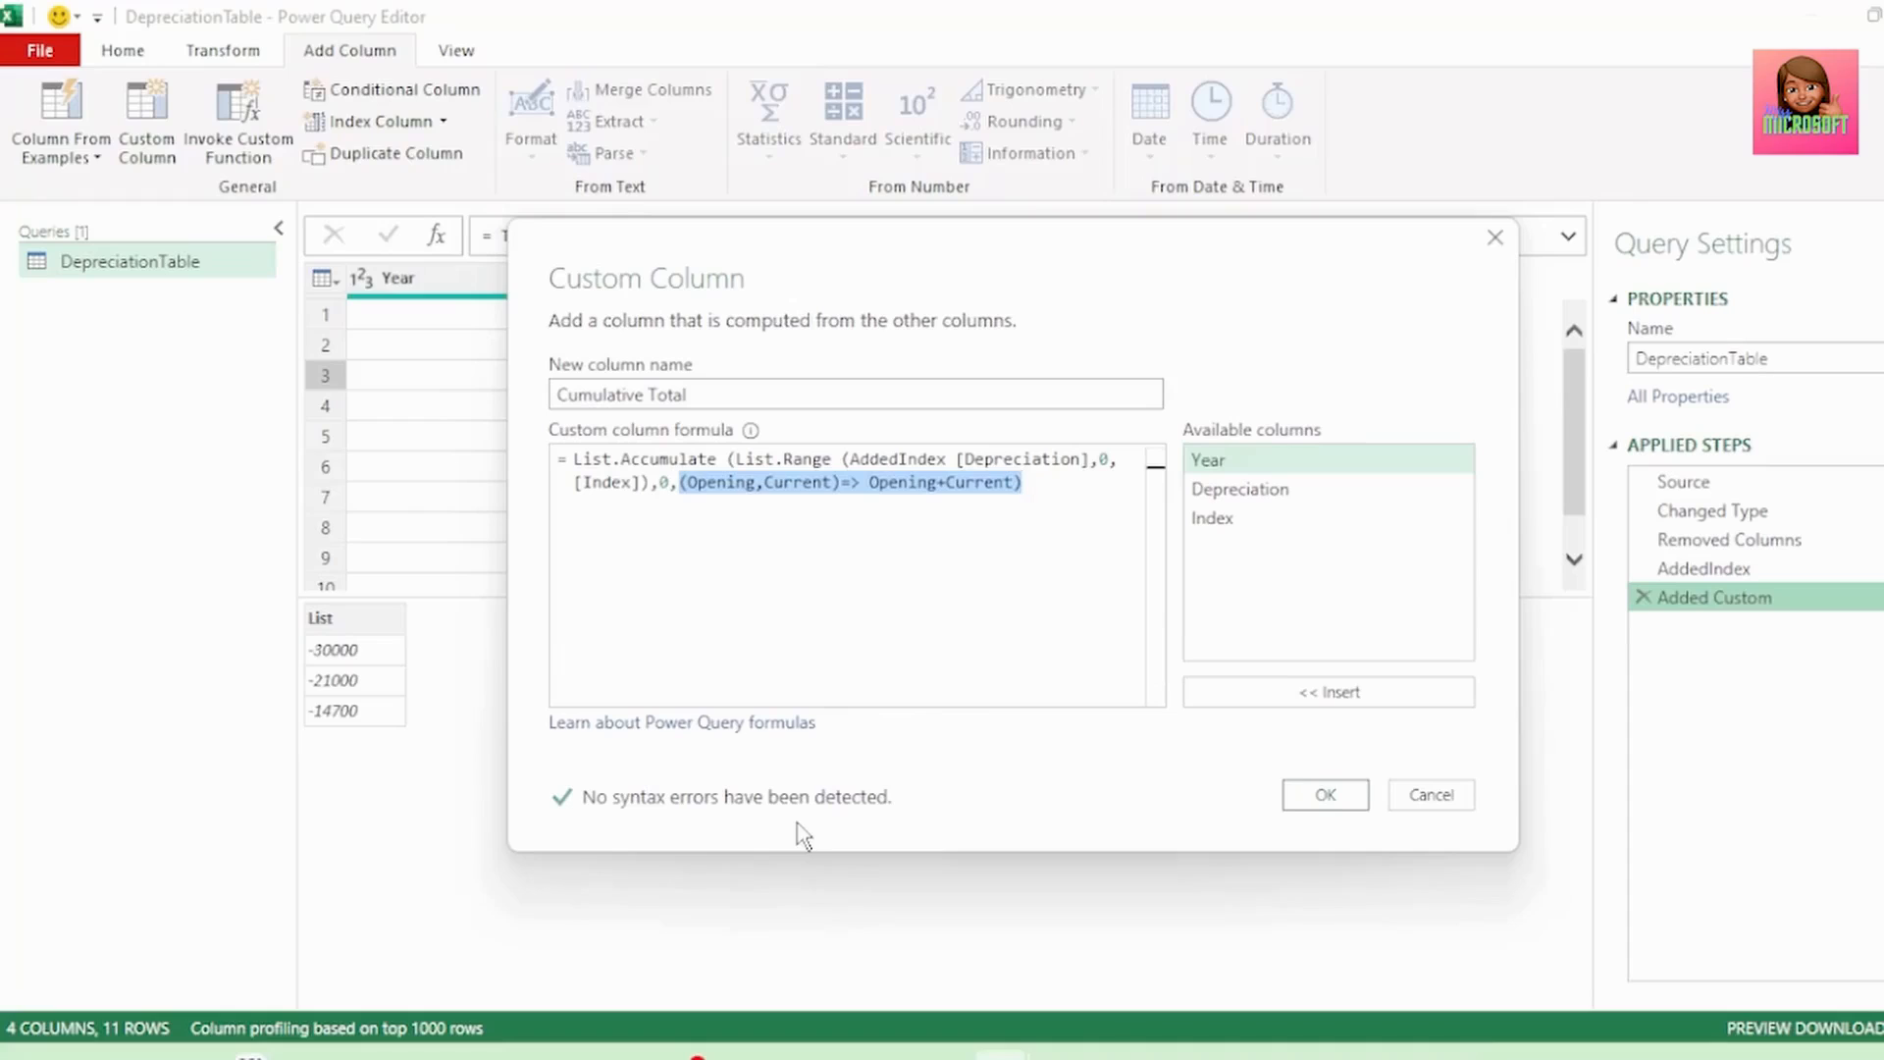
pyautogui.click(1311, 797)
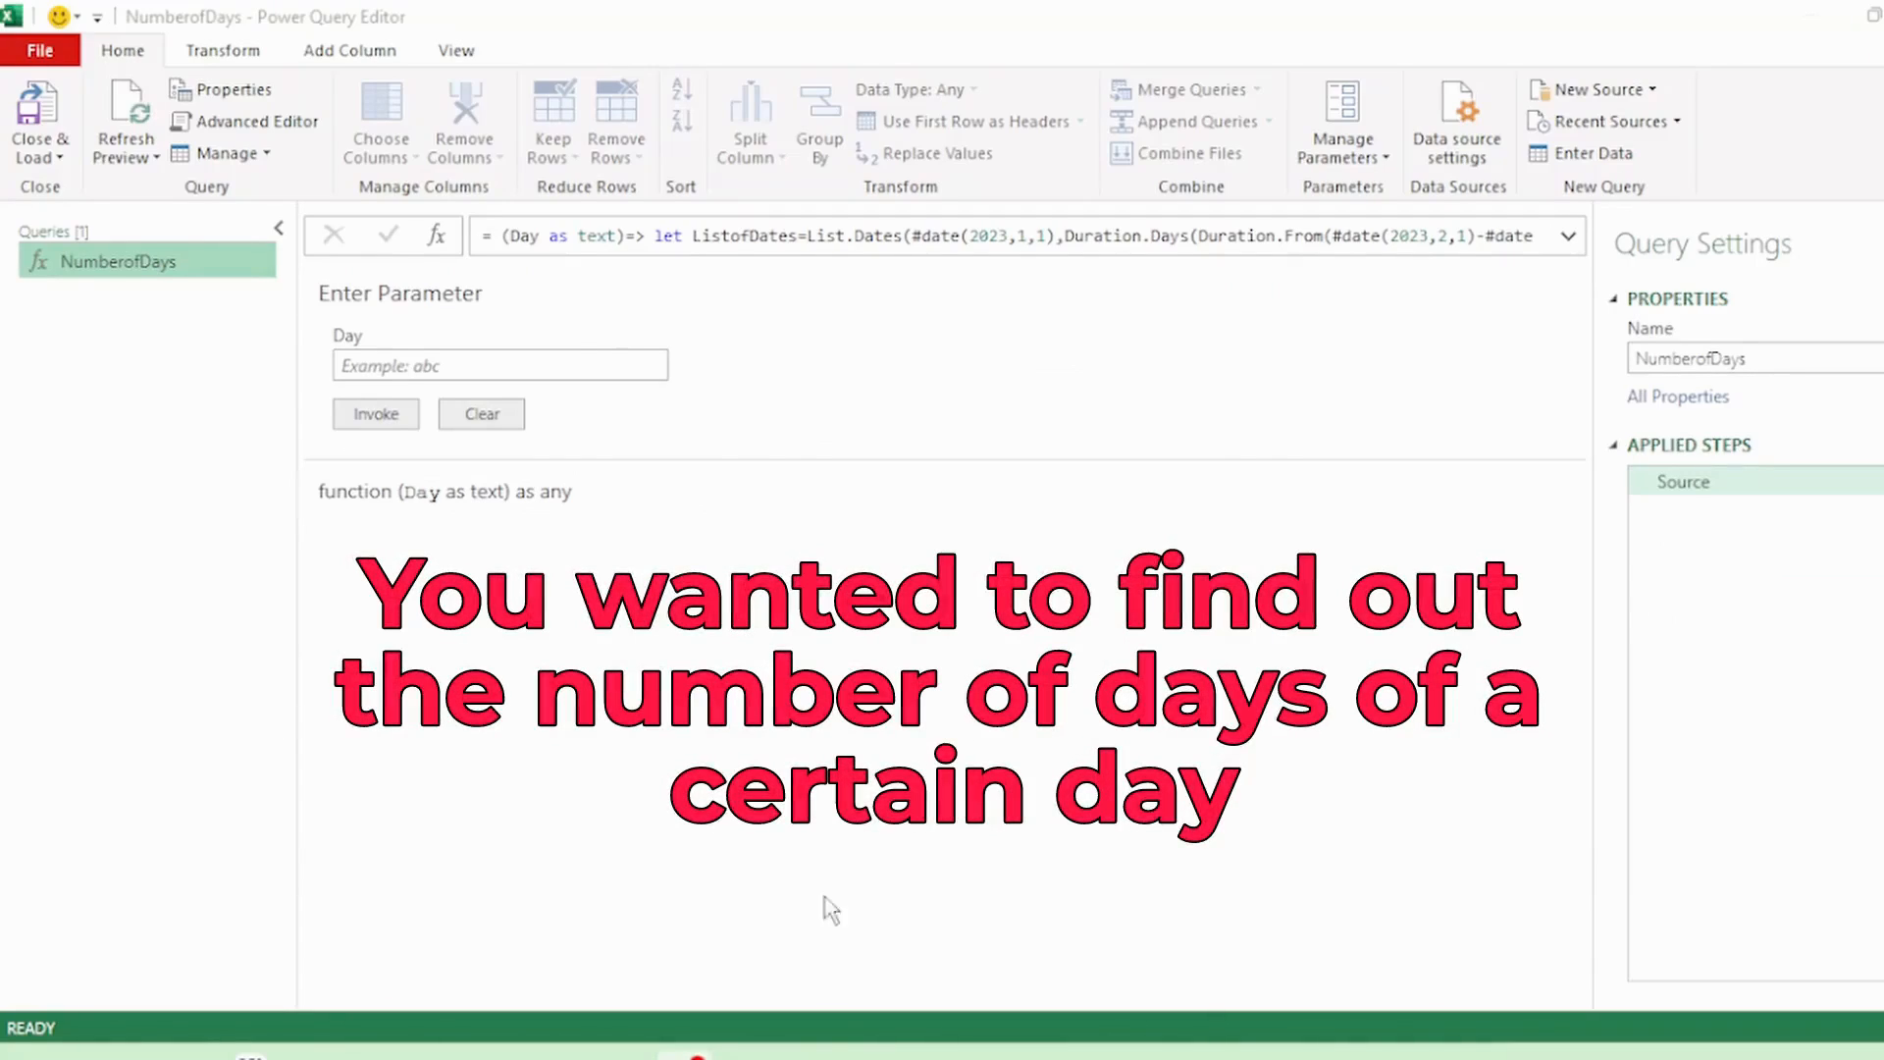
# - Invoke the NumberofDays function with Monday as the Day parameter
pyautogui.click(477, 368)
pyautogui.write('M')
pyautogui.press('capslock')
pyautogui.write('onday')
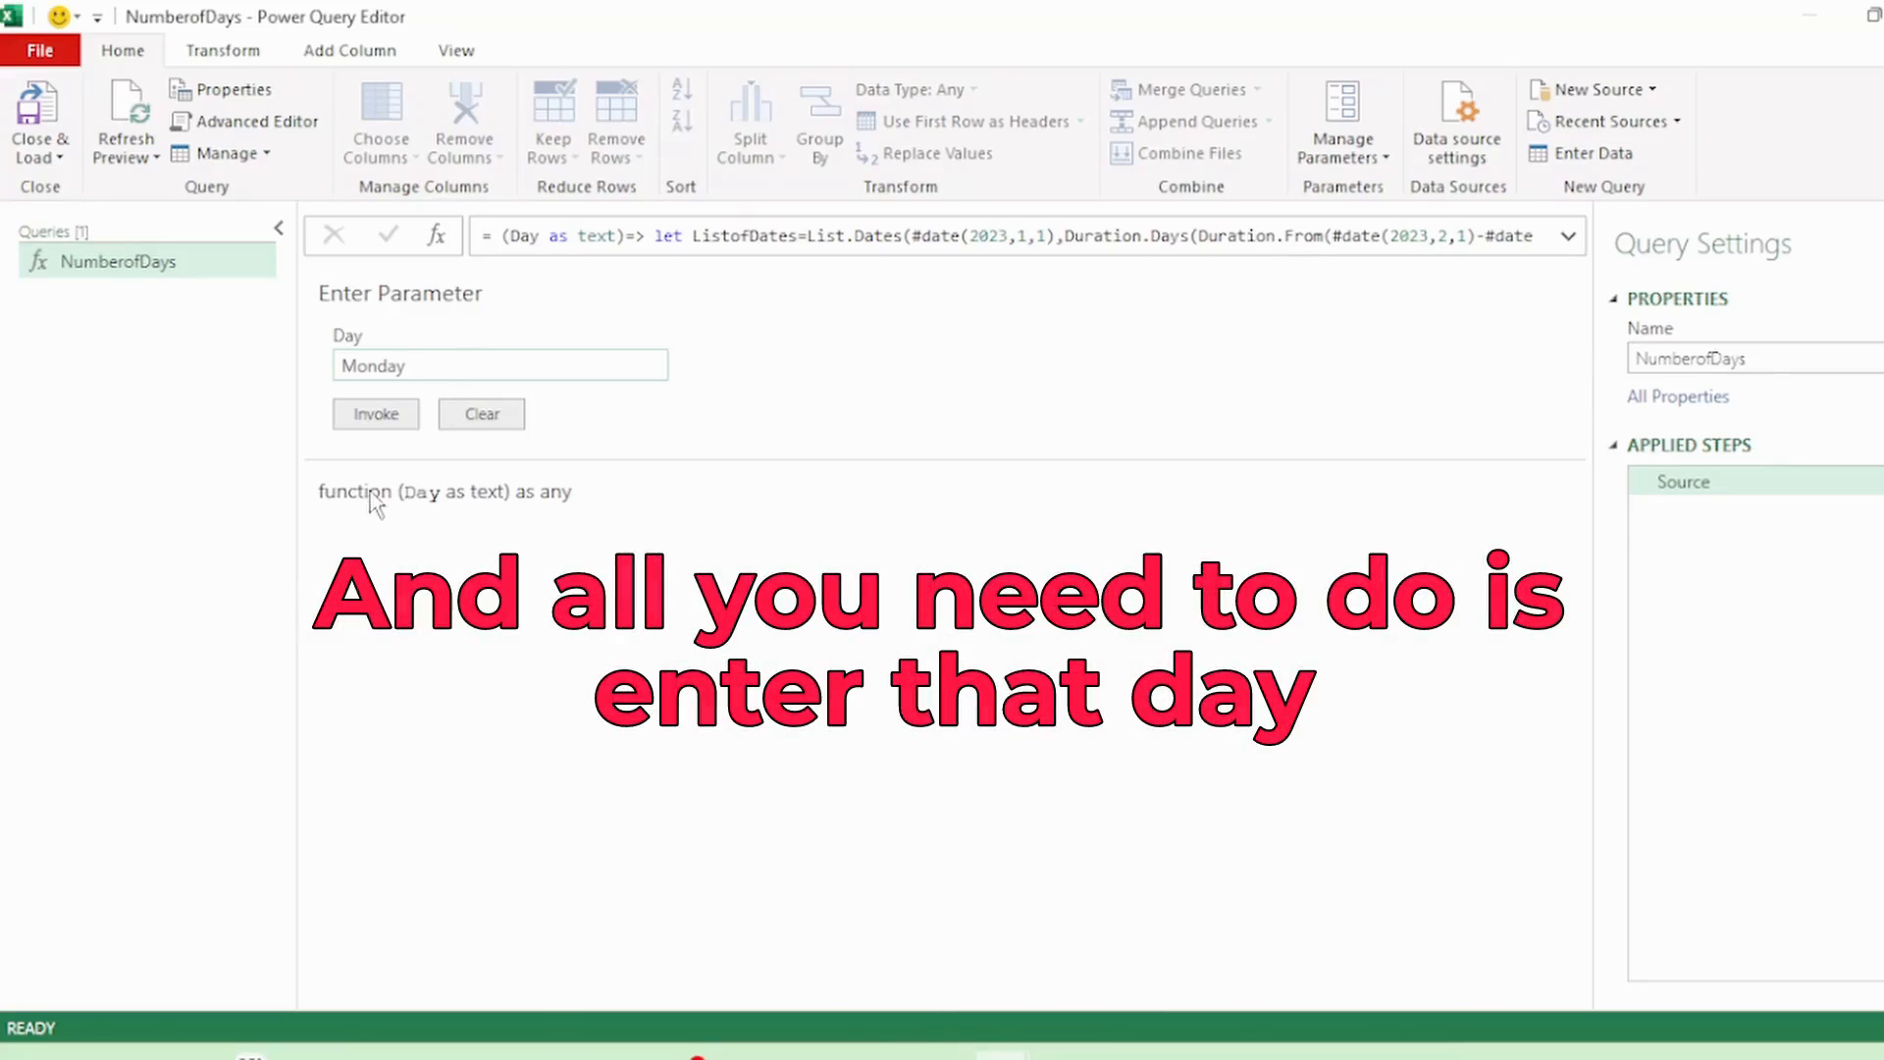
pyautogui.click(349, 418)
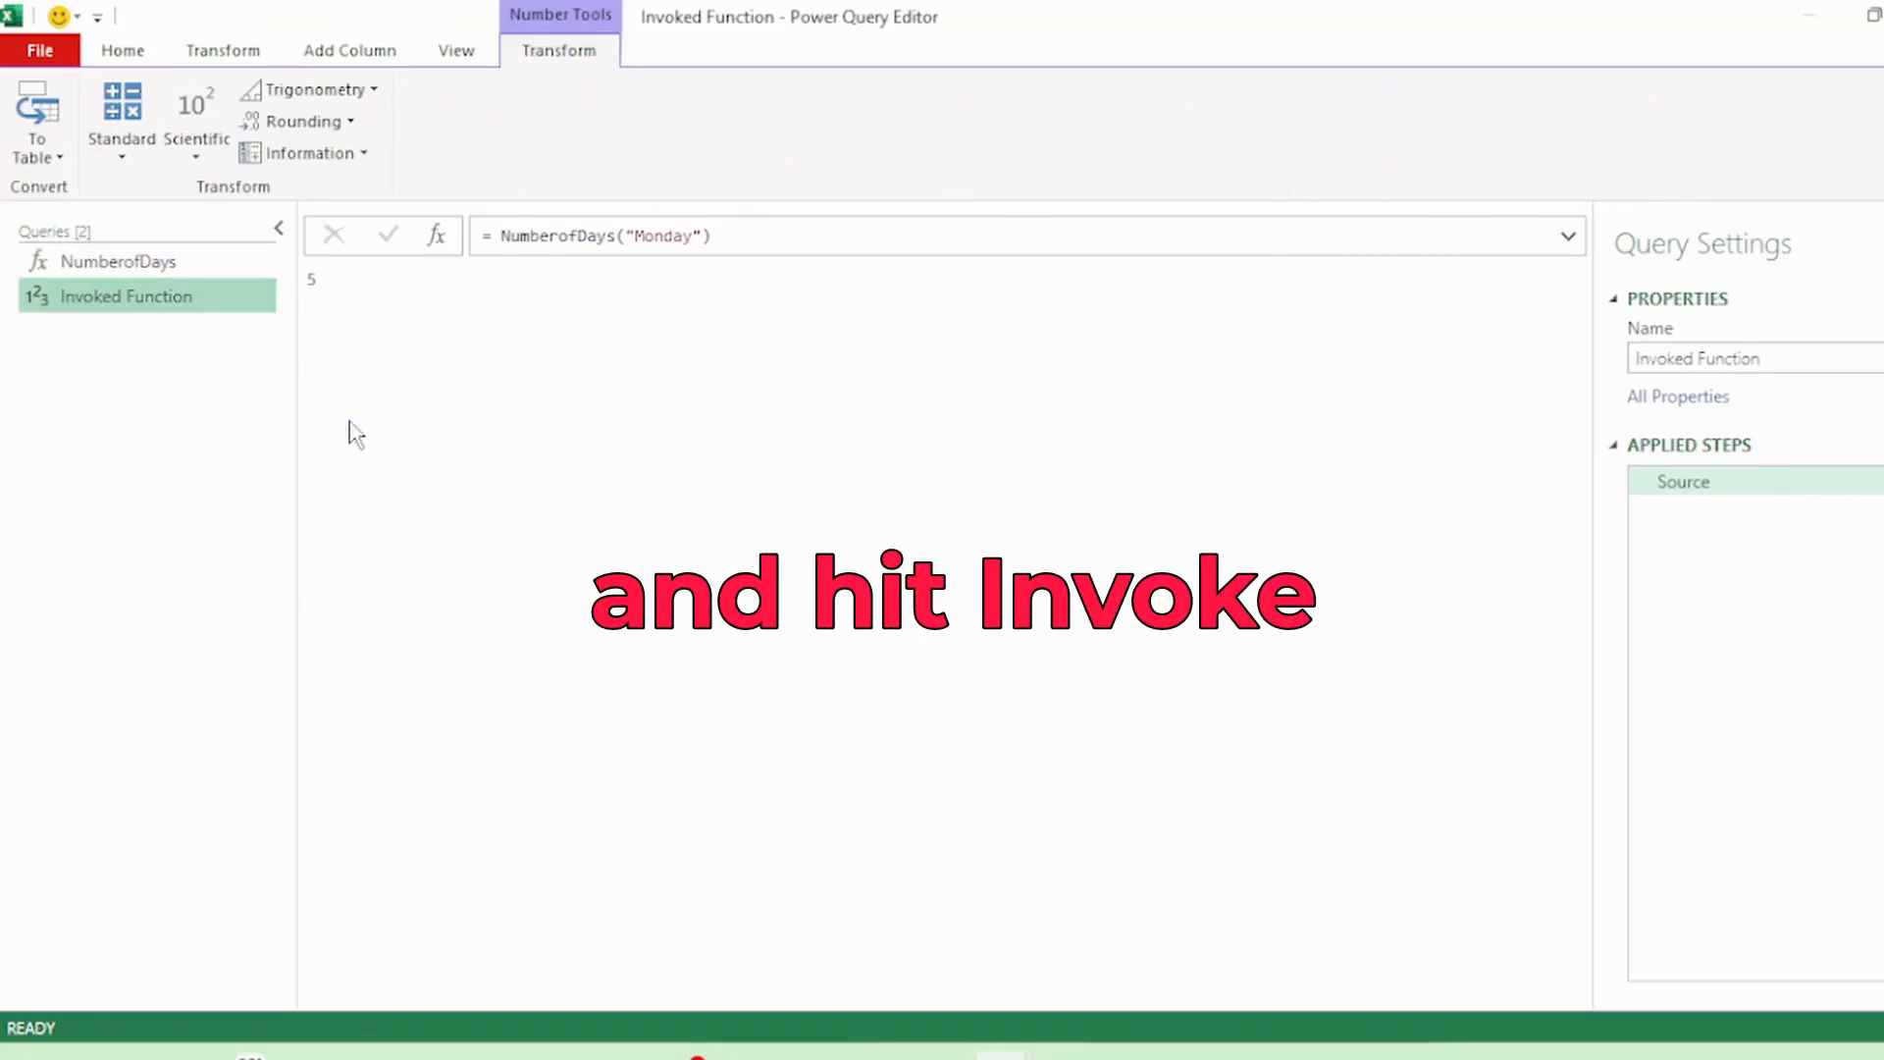